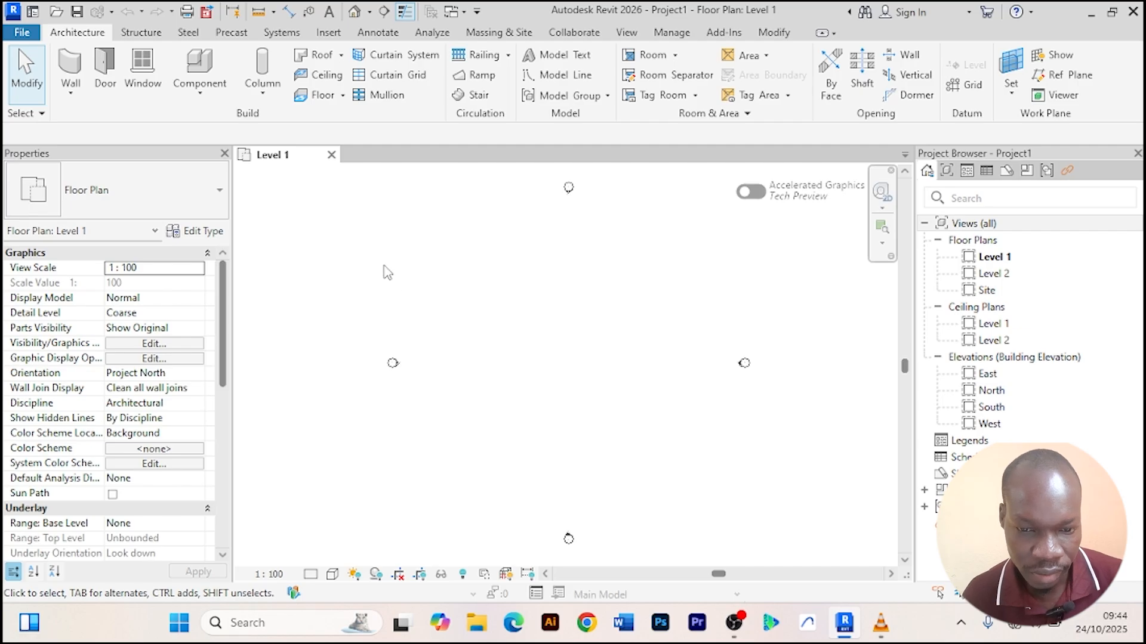
pyautogui.moveTo(516, 266); pyautogui.dragTo(482, 281, button='middle')
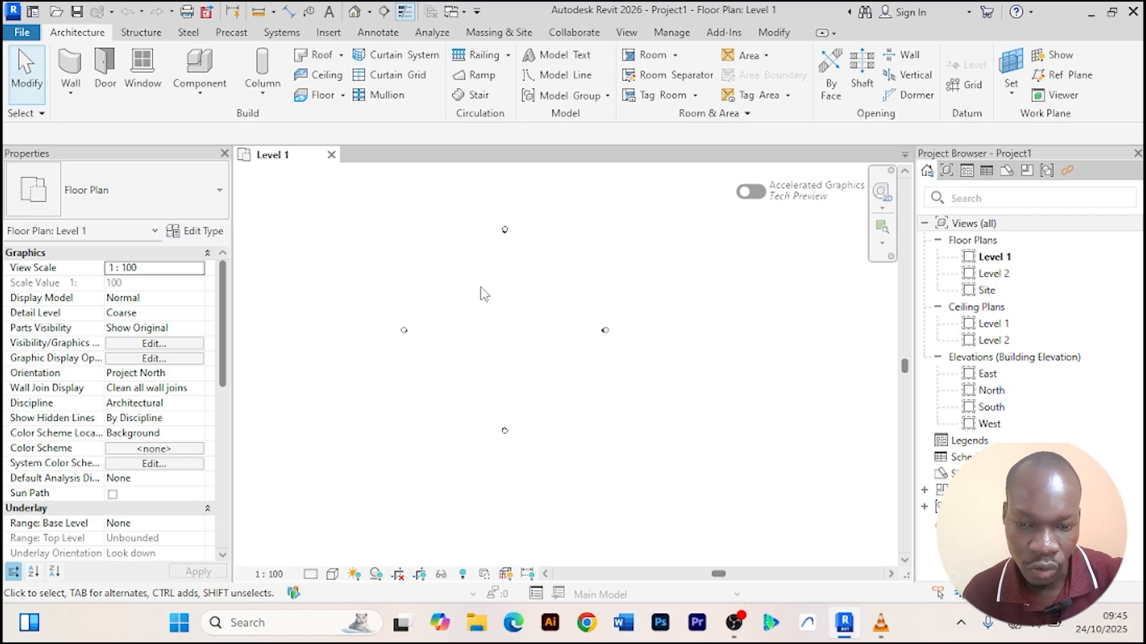
pyautogui.moveTo(484, 291); pyautogui.dragTo(517, 300, button='middle')
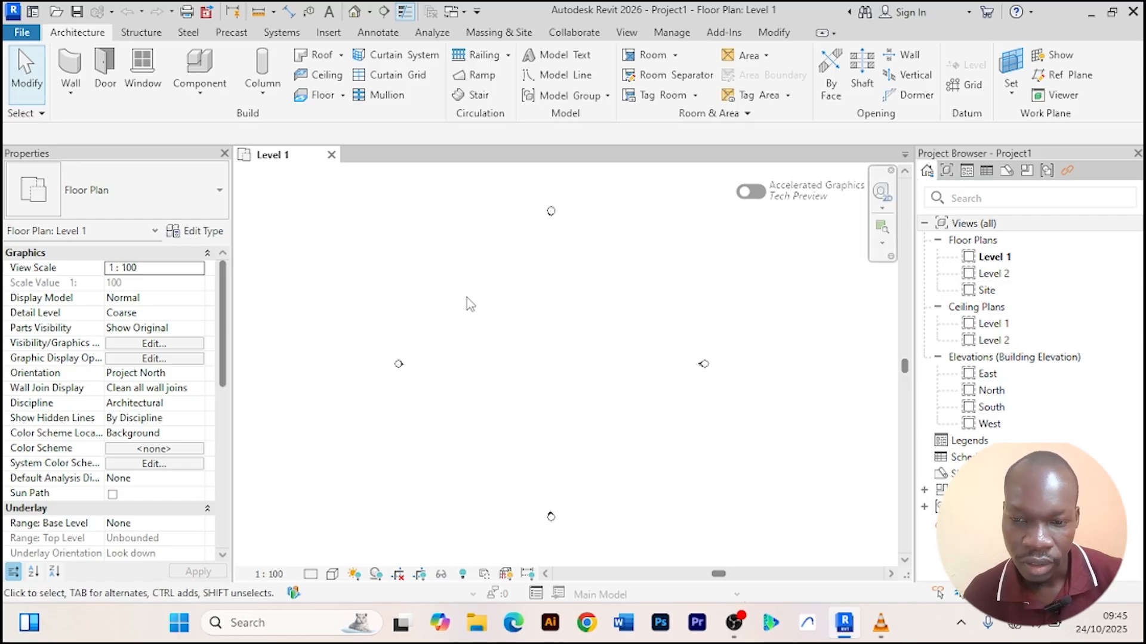
pyautogui.scroll(1, 494, 292)
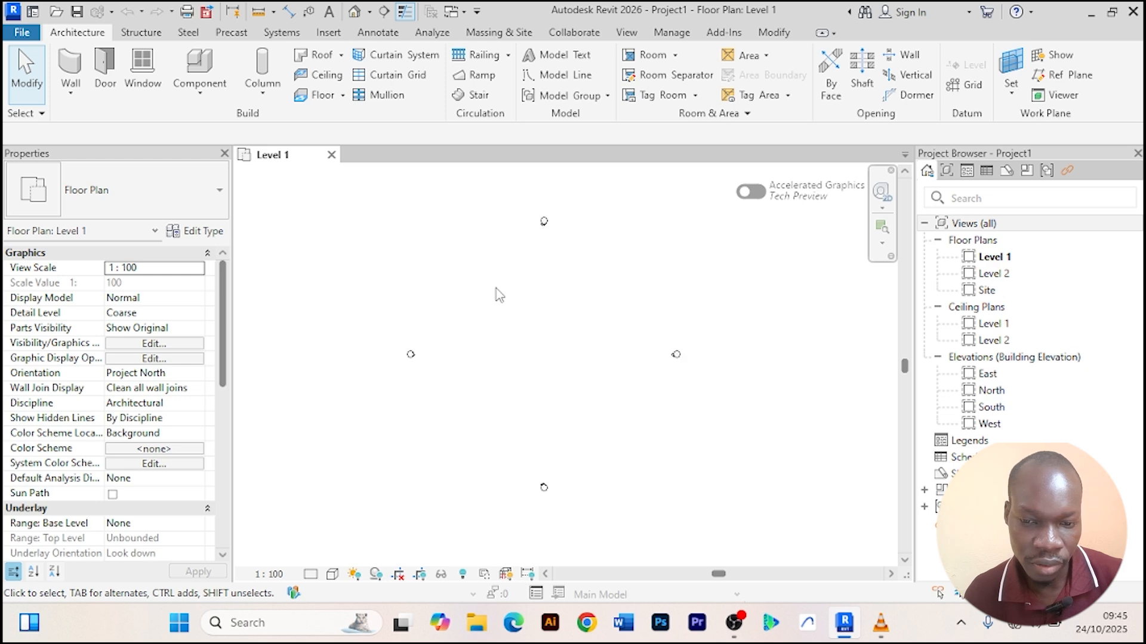
pyautogui.moveTo(499, 294); pyautogui.dragTo(498, 298, button='middle')
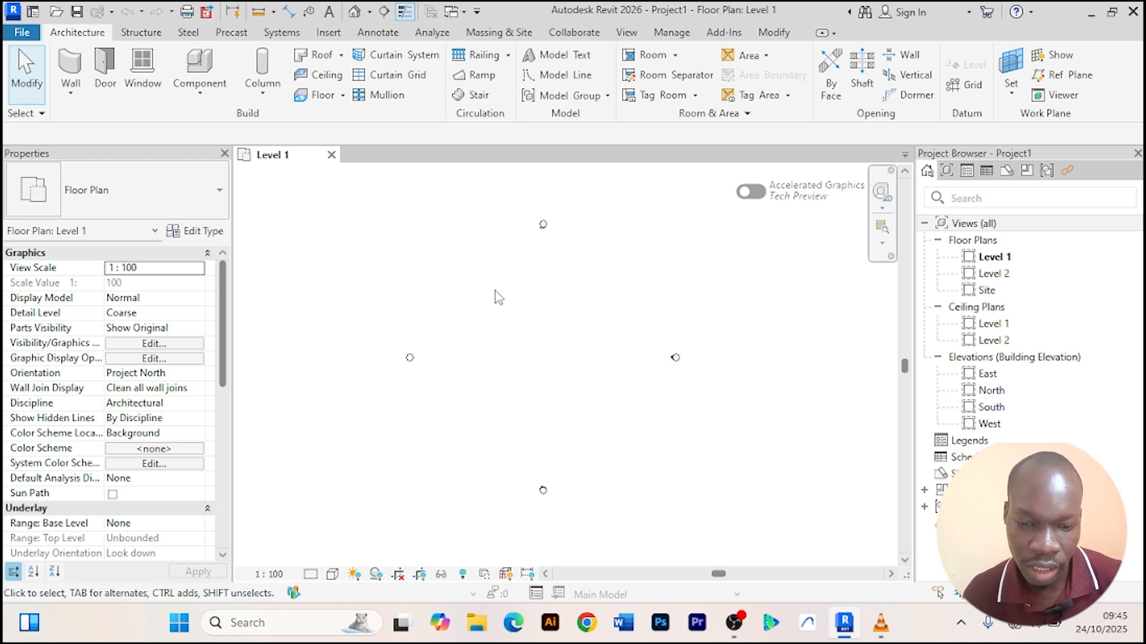
pyautogui.moveTo(499, 297)
pyautogui.mouseDown(button='middle')
pyautogui.moveTo(450, 292)
pyautogui.moveTo(486, 304)
pyautogui.mouseUp(button='middle')
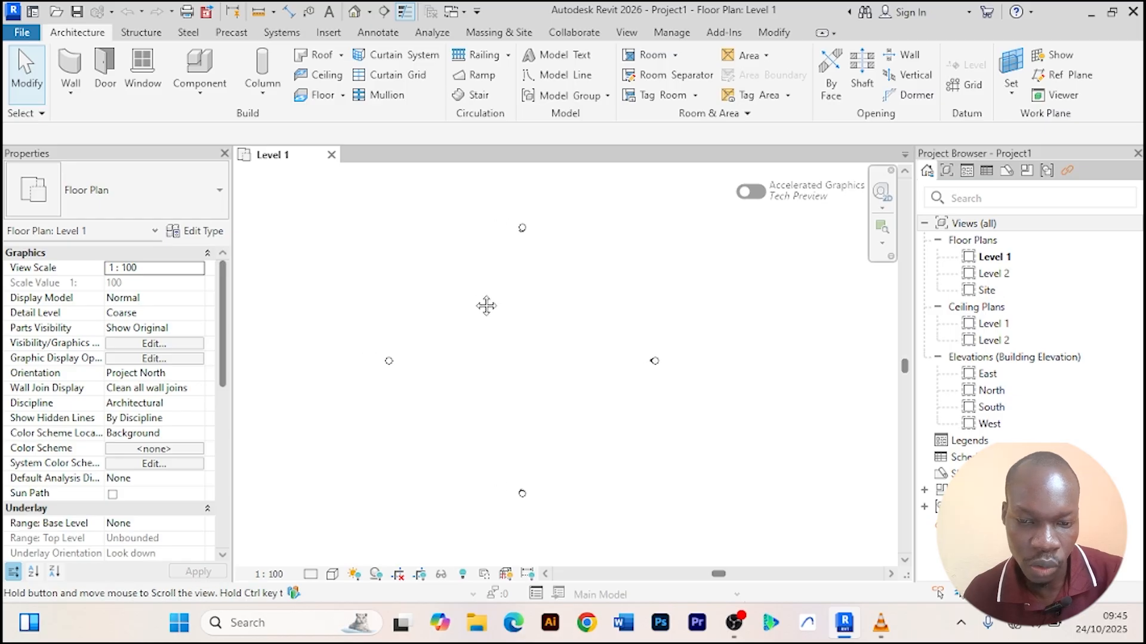
pyautogui.scroll(1, 477, 301)
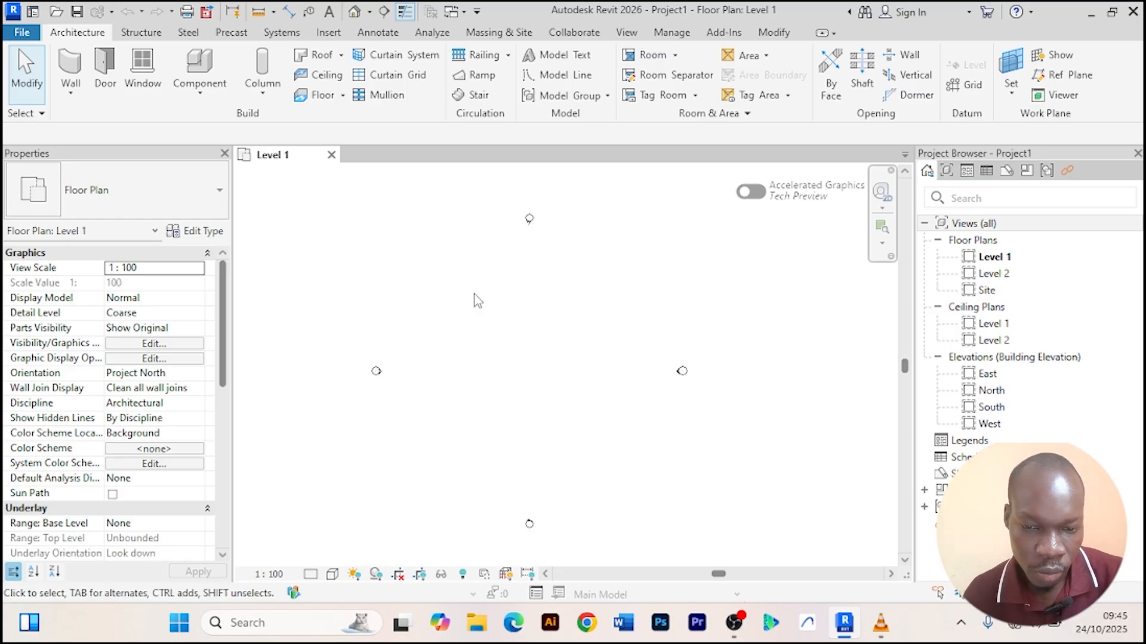
# Draw a rectangle of Architectural walls about 11900 × 5800 mm on Level 1 and exit the wall command.
pyautogui.click(71, 95)
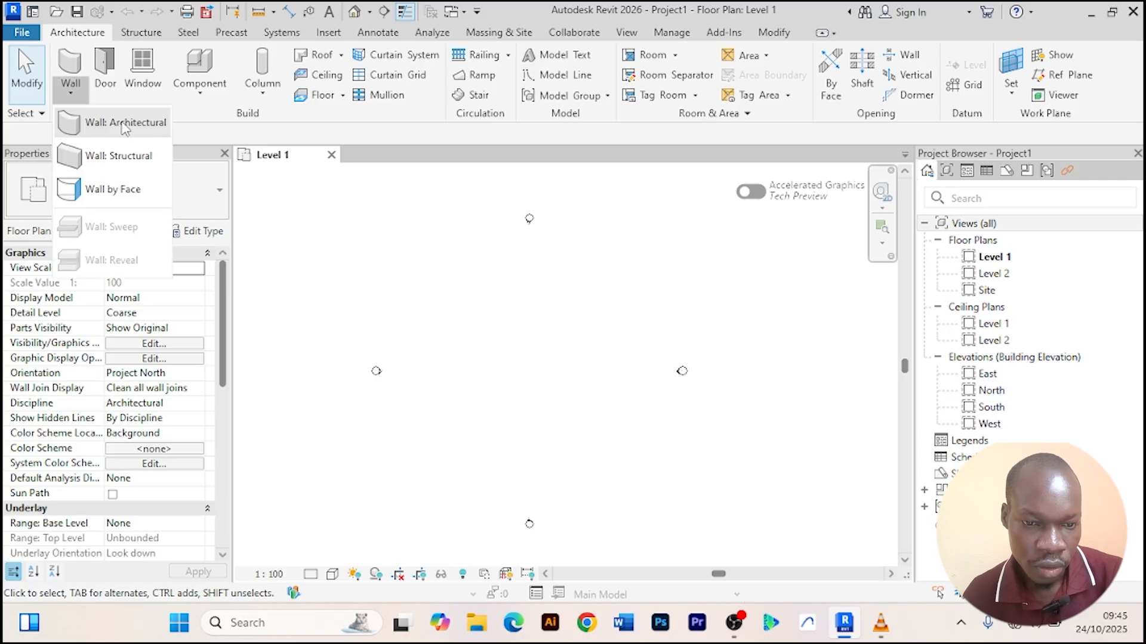
pyautogui.click(118, 124)
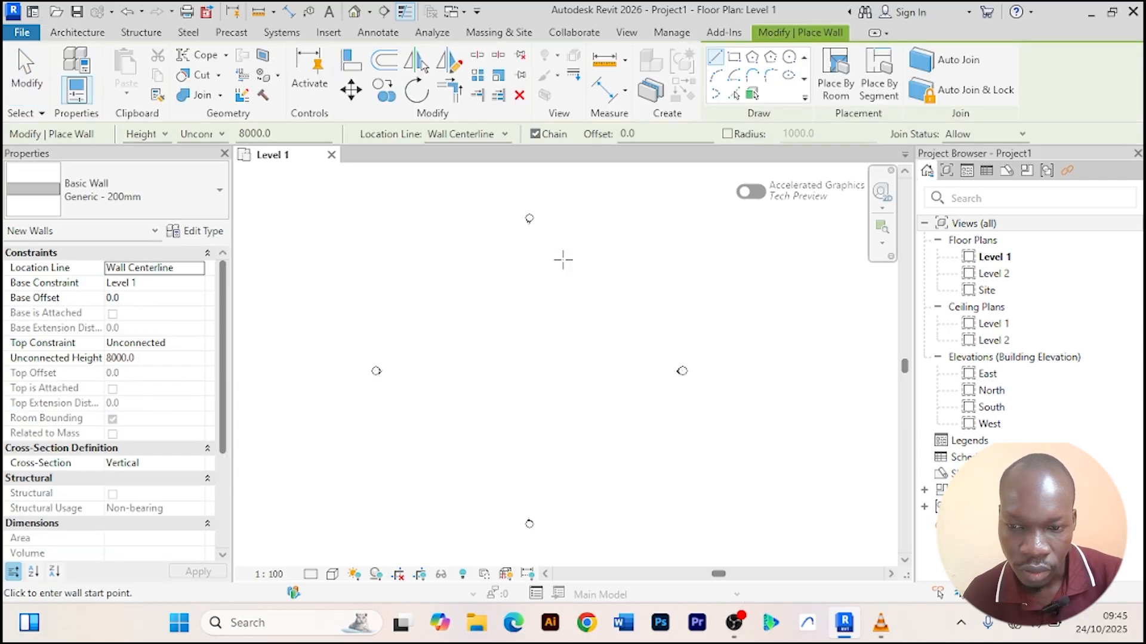
pyautogui.click(734, 58)
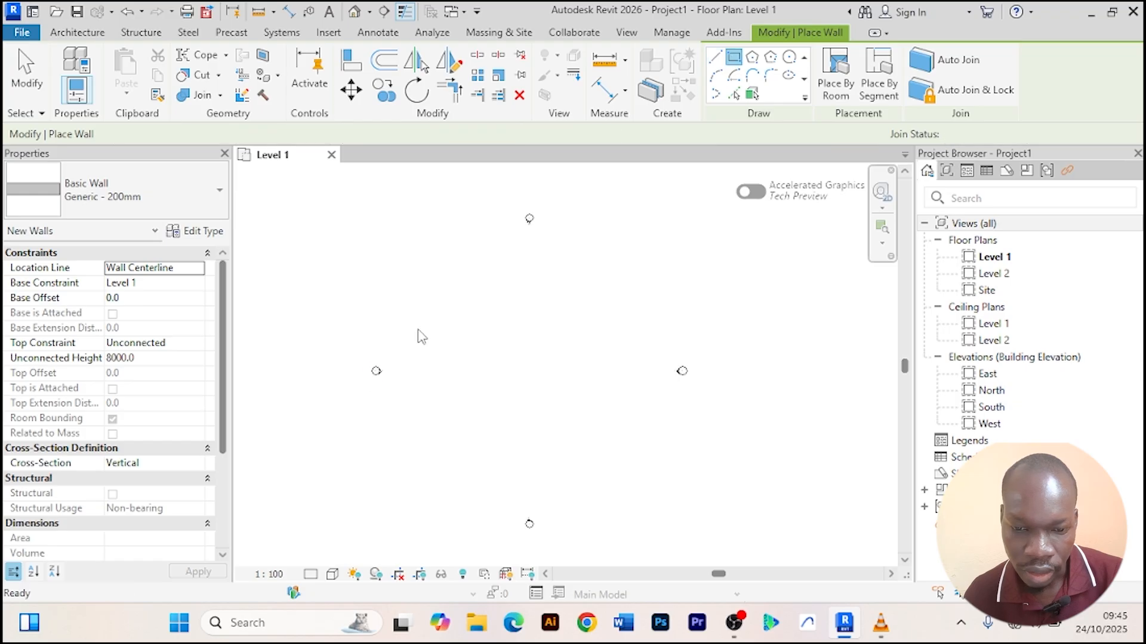
pyautogui.click(555, 353)
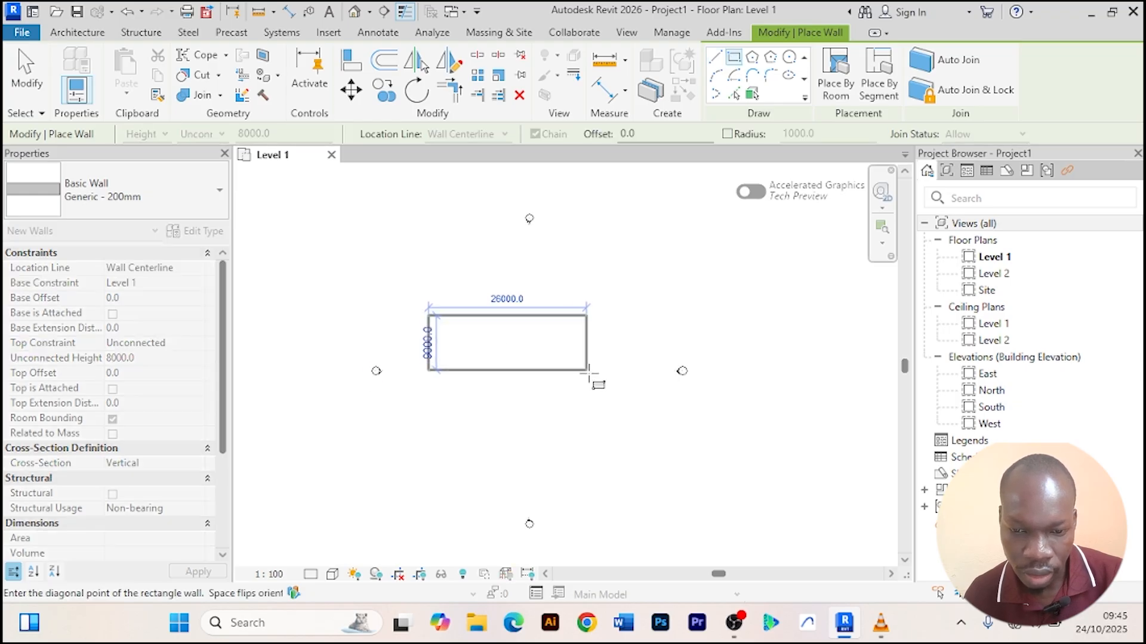
pyautogui.scroll(4, 525, 367)
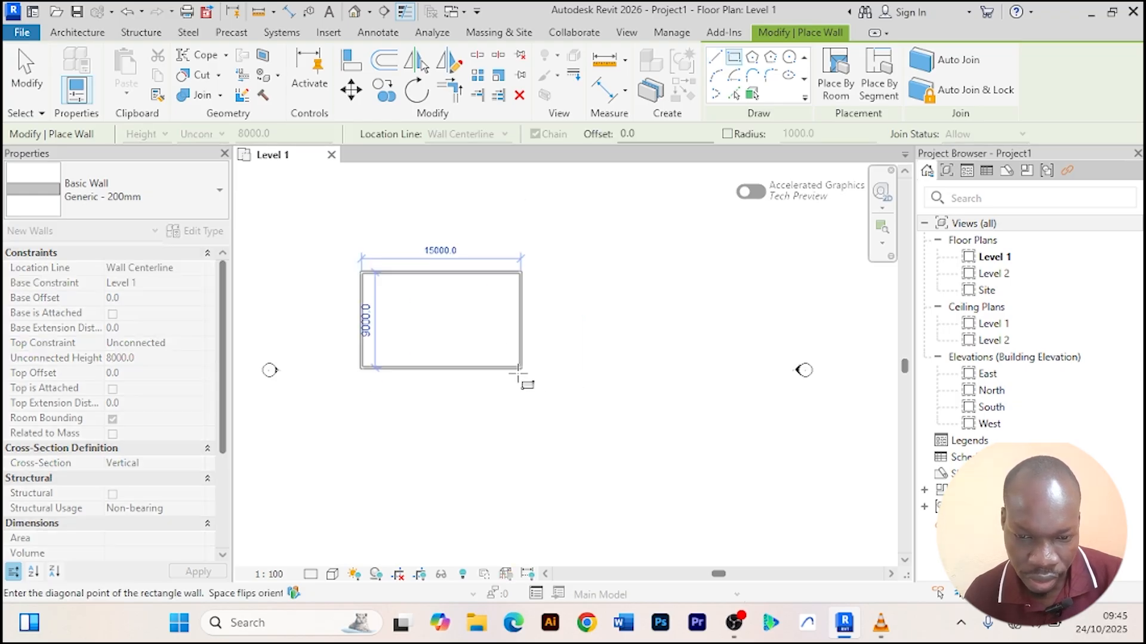
pyautogui.moveTo(565, 396); pyautogui.dragTo(696, 456, button='middle')
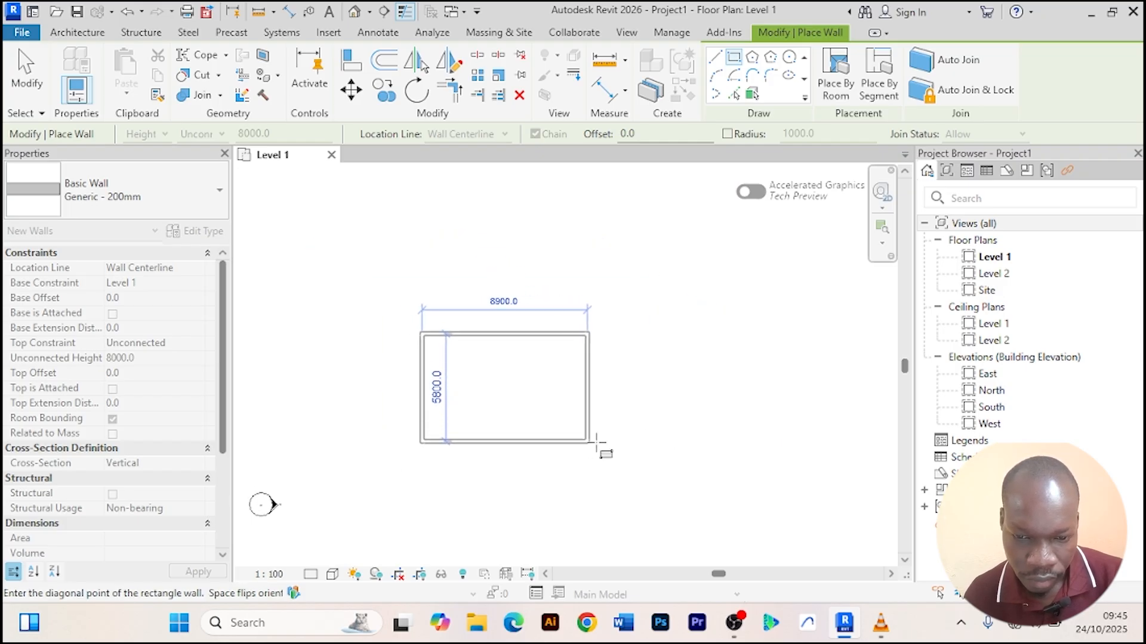
pyautogui.click(642, 442)
pyautogui.rightClick(640, 246)
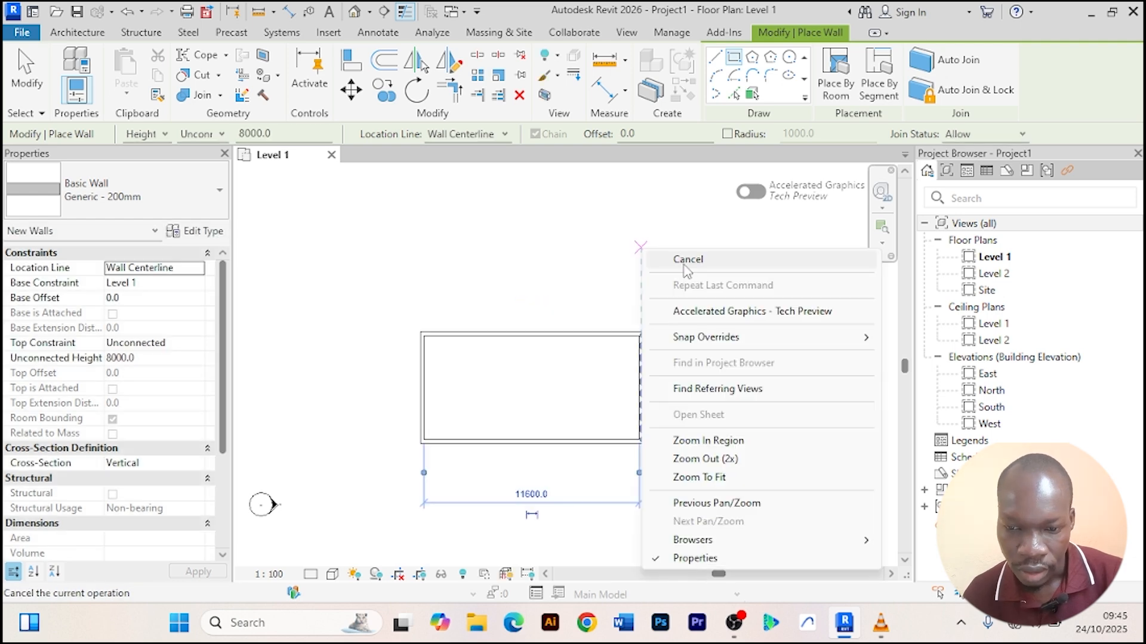
pyautogui.click(685, 262)
pyautogui.rightClick(683, 236)
pyautogui.click(699, 246)
pyautogui.rightClick(665, 230)
pyautogui.click(692, 240)
# Set the rectangle's overall width to 10 m by editing the temporary dimension of the right wall.
pyautogui.scroll(-3, 645, 331)
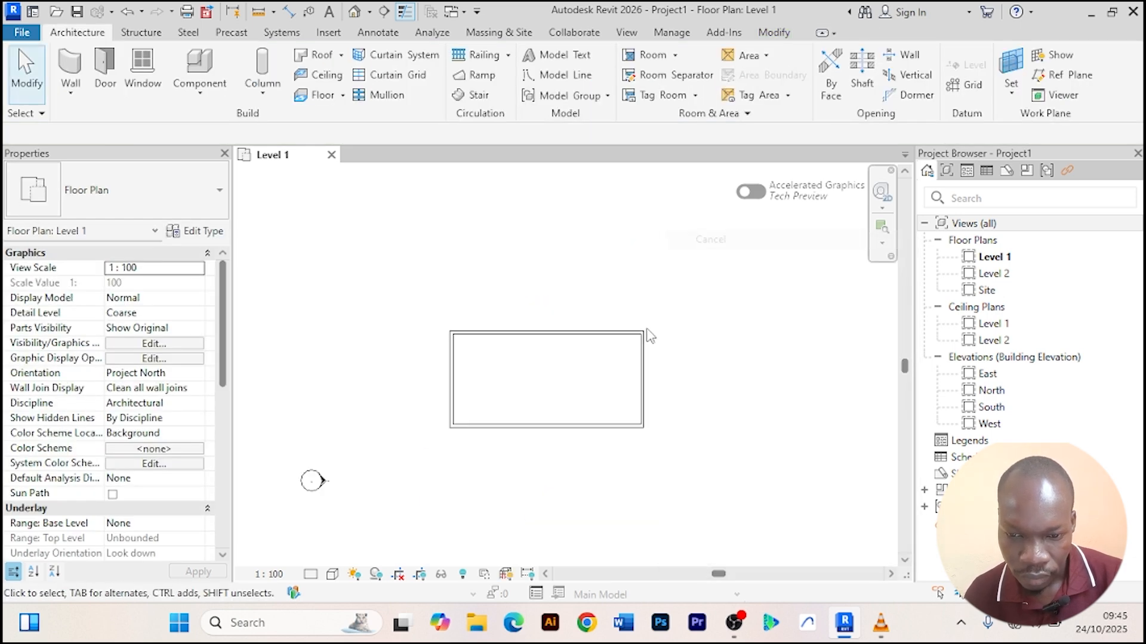
pyautogui.scroll(3, 582, 377)
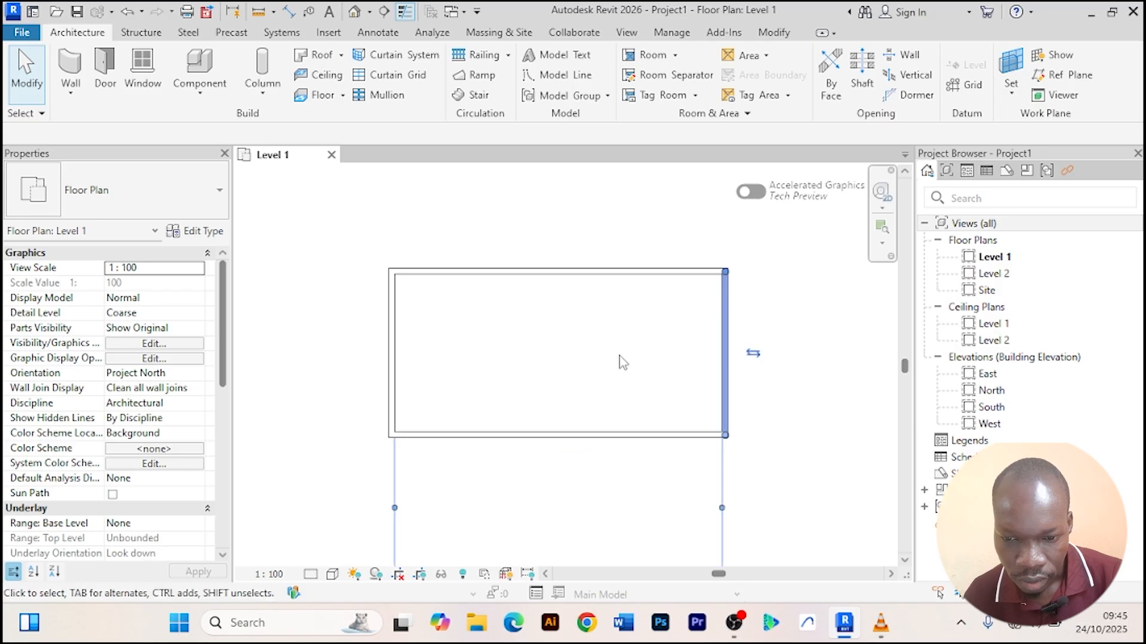
pyautogui.scroll(-2, 618, 361)
pyautogui.moveTo(559, 477); pyautogui.dragTo(542, 449, button='middle')
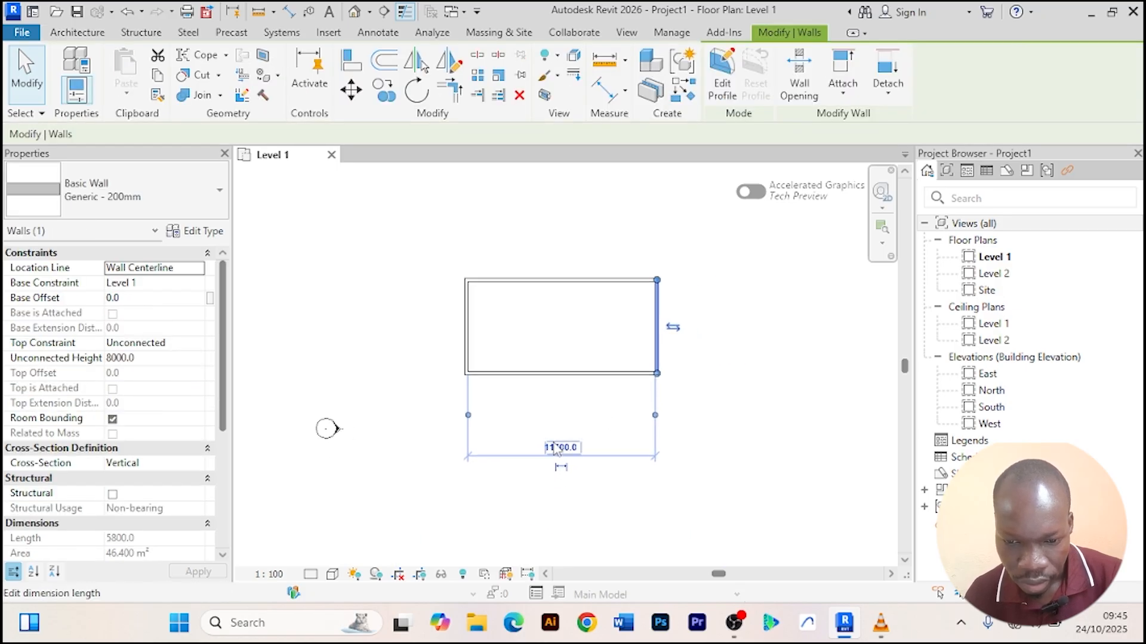
pyautogui.click(558, 449)
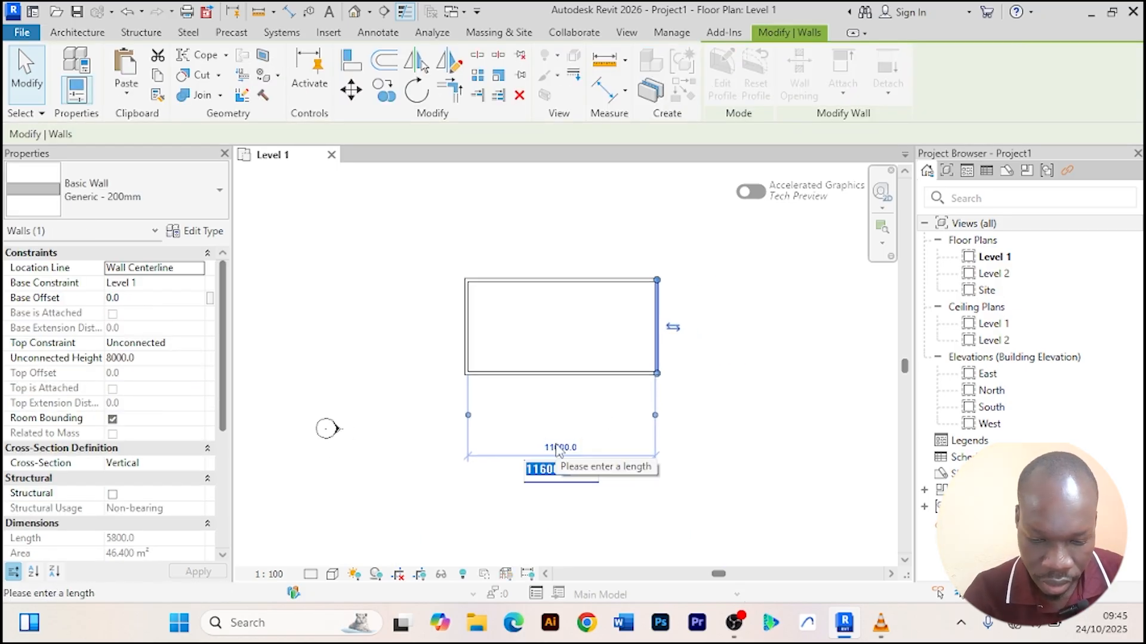
pyautogui.write('10')
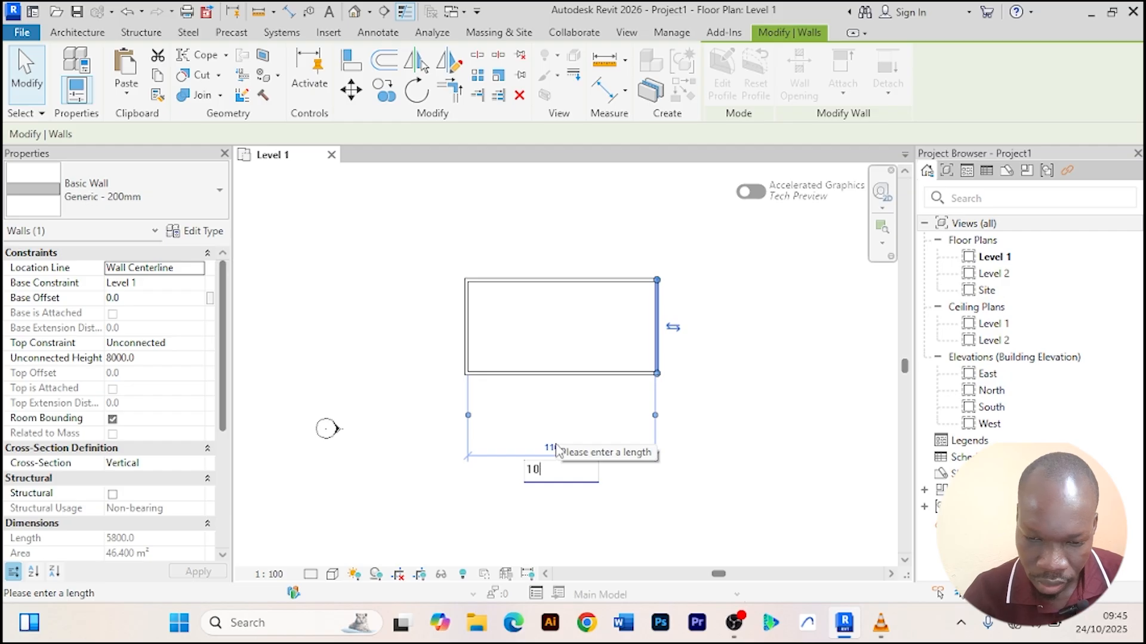
pyautogui.write('m')
pyautogui.press('Return')
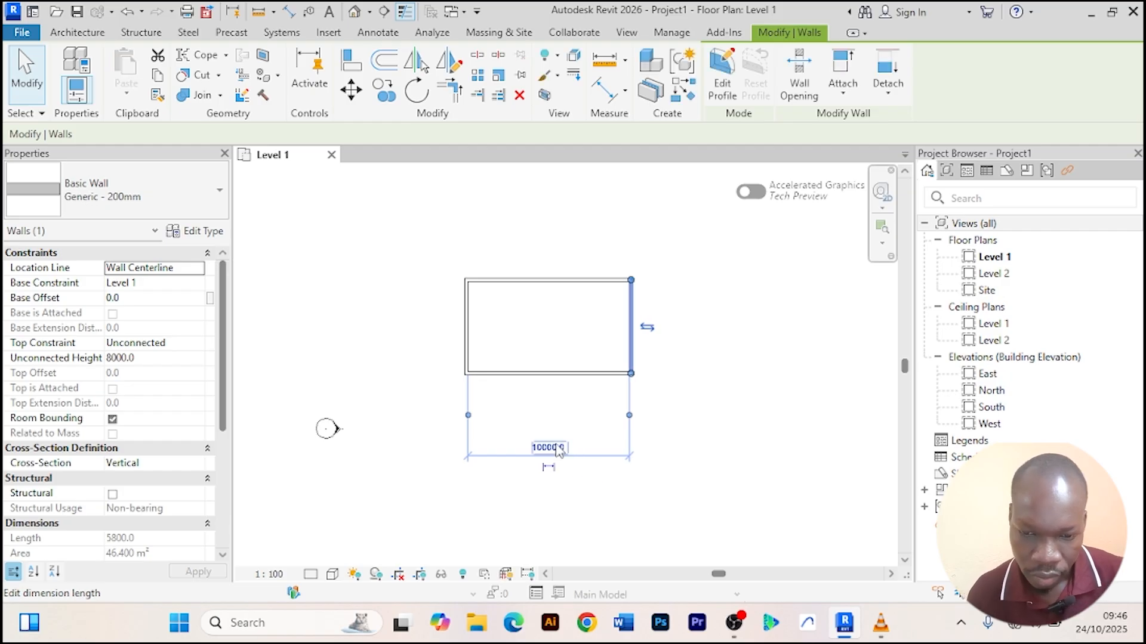
pyautogui.click(750, 351)
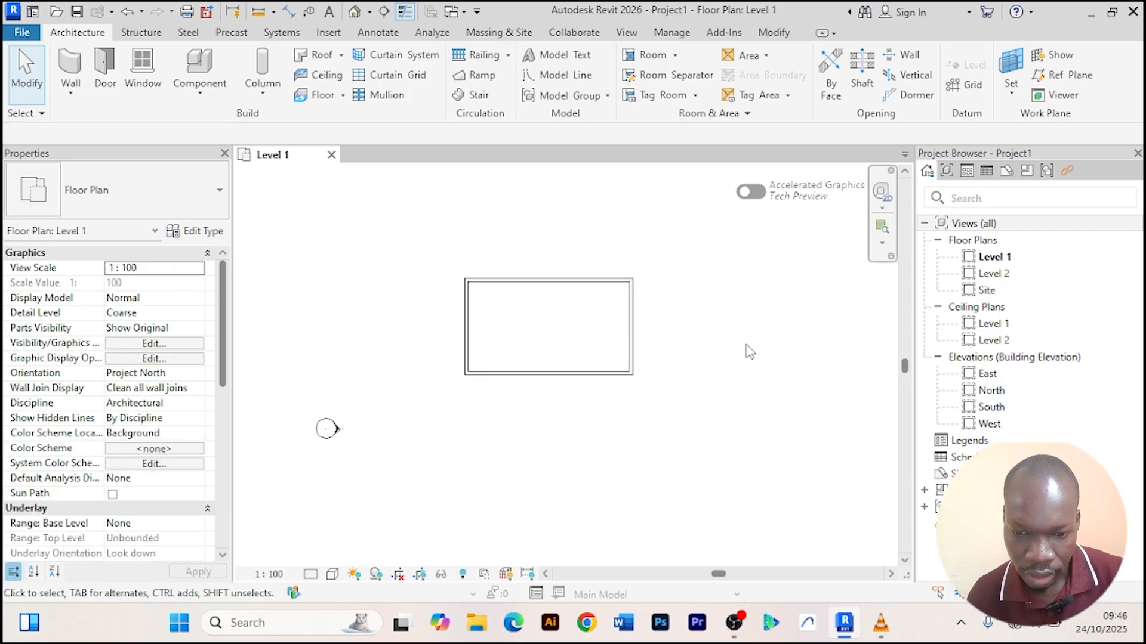
# Set the rectangle's depth to 6 m by editing the bottom wall's temporary dimension.
pyautogui.click(562, 376)
pyautogui.click(414, 327)
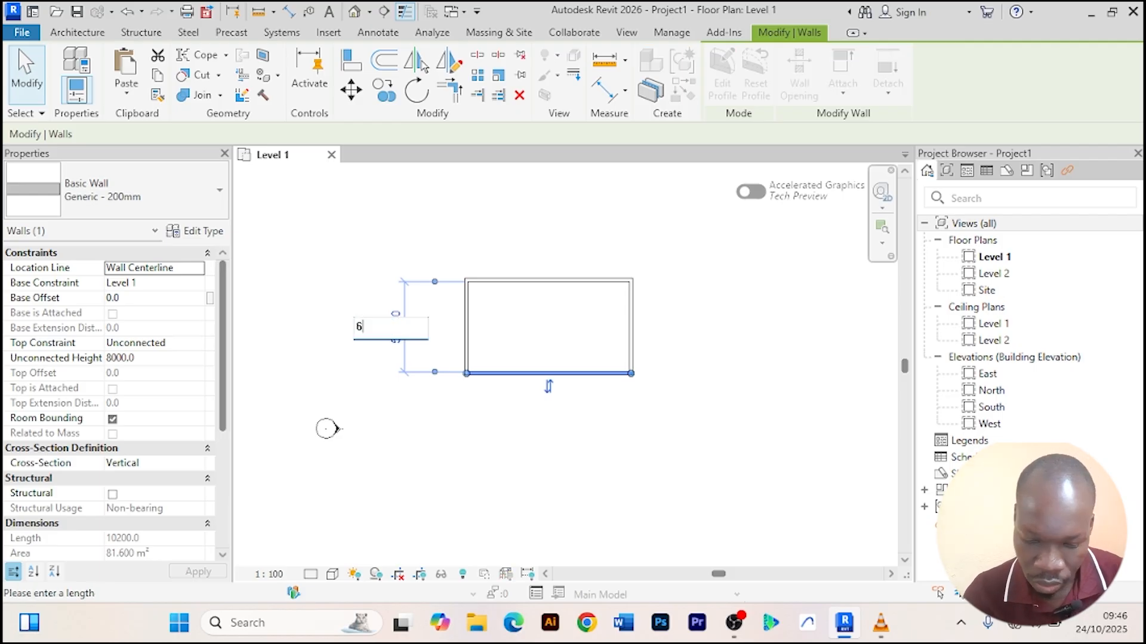
pyautogui.write('6m')
pyautogui.press('Return')
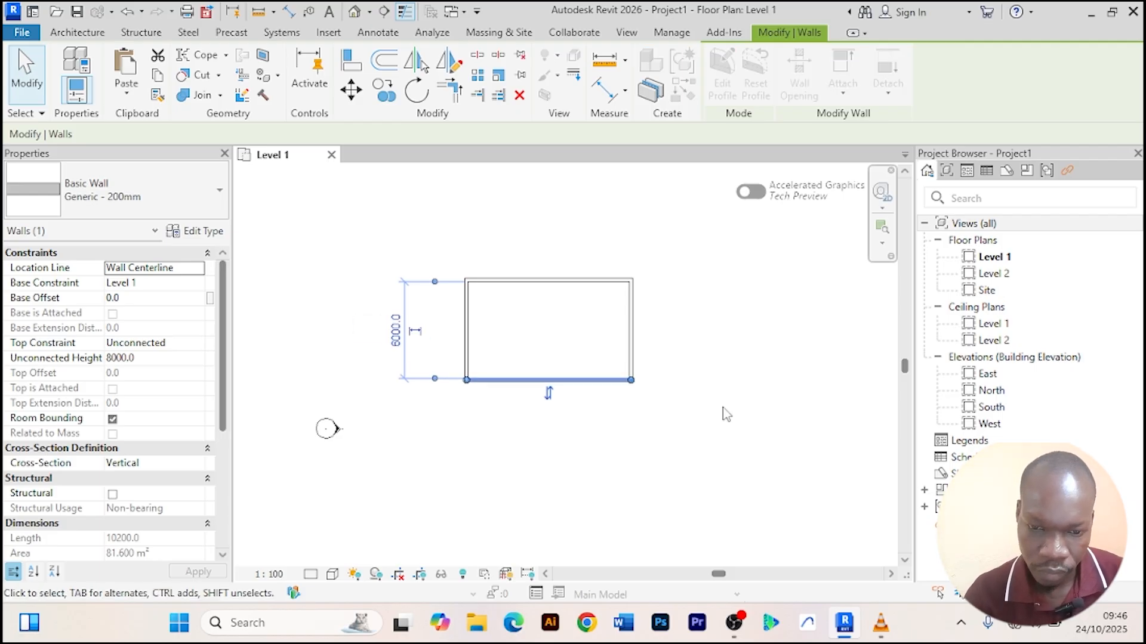
pyautogui.click(744, 399)
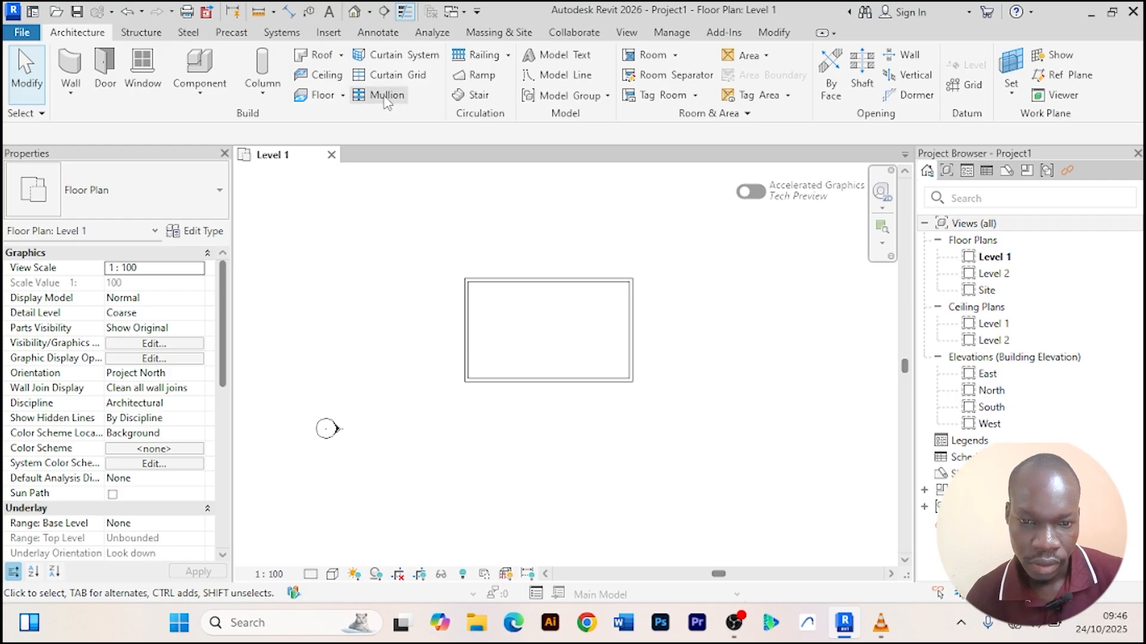
# Open the default 3D view of the walls.
pyautogui.click(355, 11)
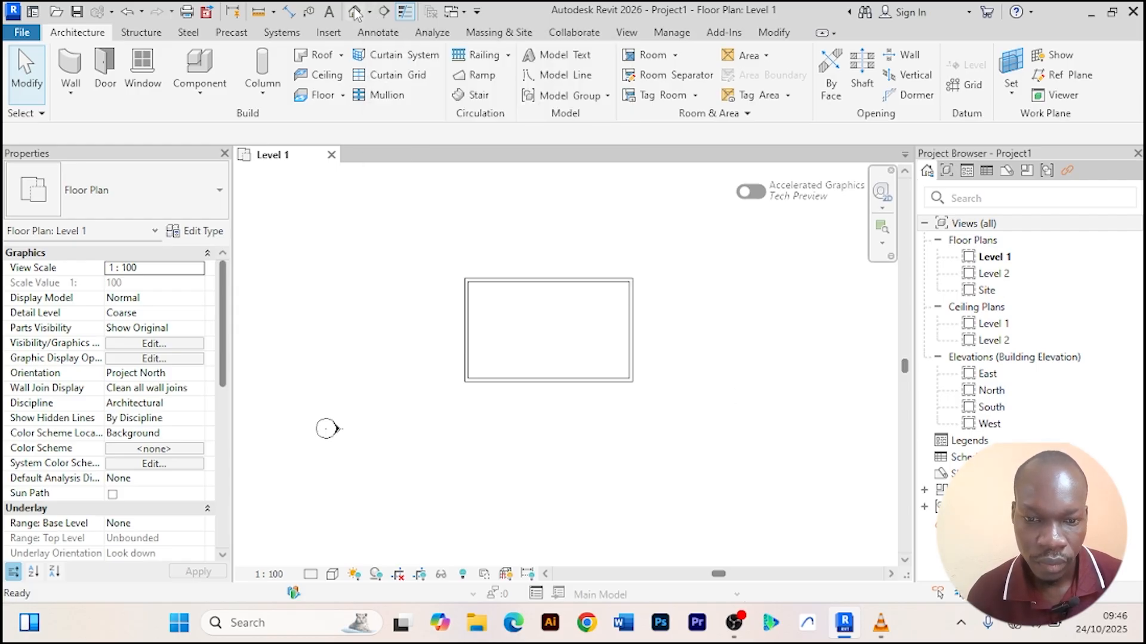
pyautogui.scroll(2, 561, 390)
pyautogui.scroll(-3, 559, 394)
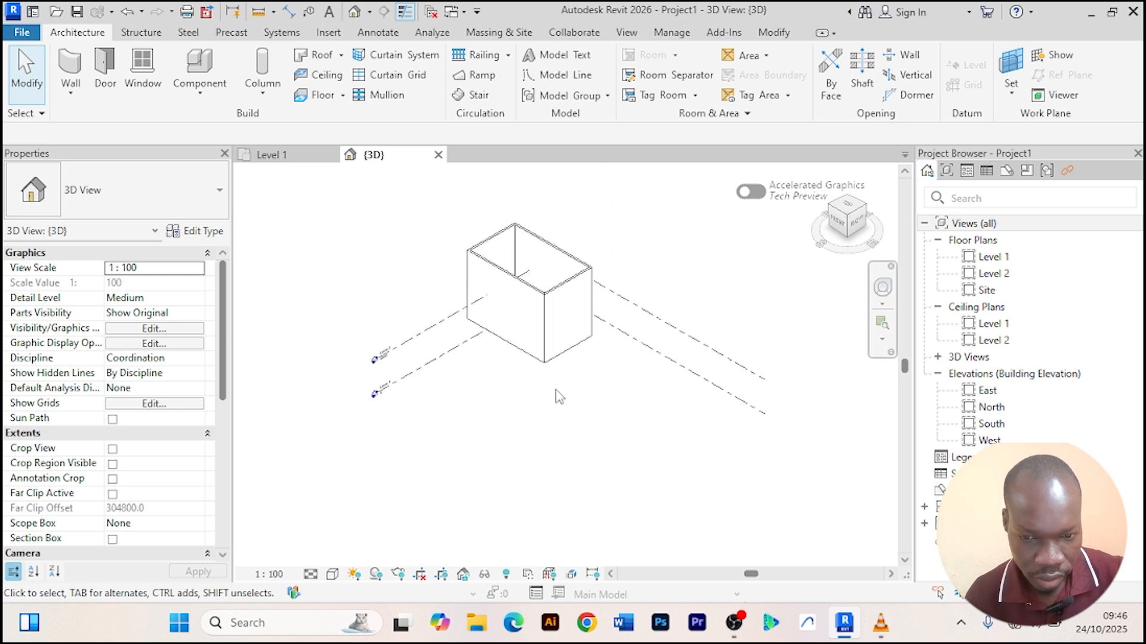
pyautogui.keyDown('shift'); pyautogui.moveTo(557, 397); pyautogui.dragTo(666, 381, button='middle'); pyautogui.keyUp('shift')
pyautogui.scroll(4, 439, 322)
# Select all wall instances in the entire project and set their unconnected height to 3500 mm.
pyautogui.click(440, 324)
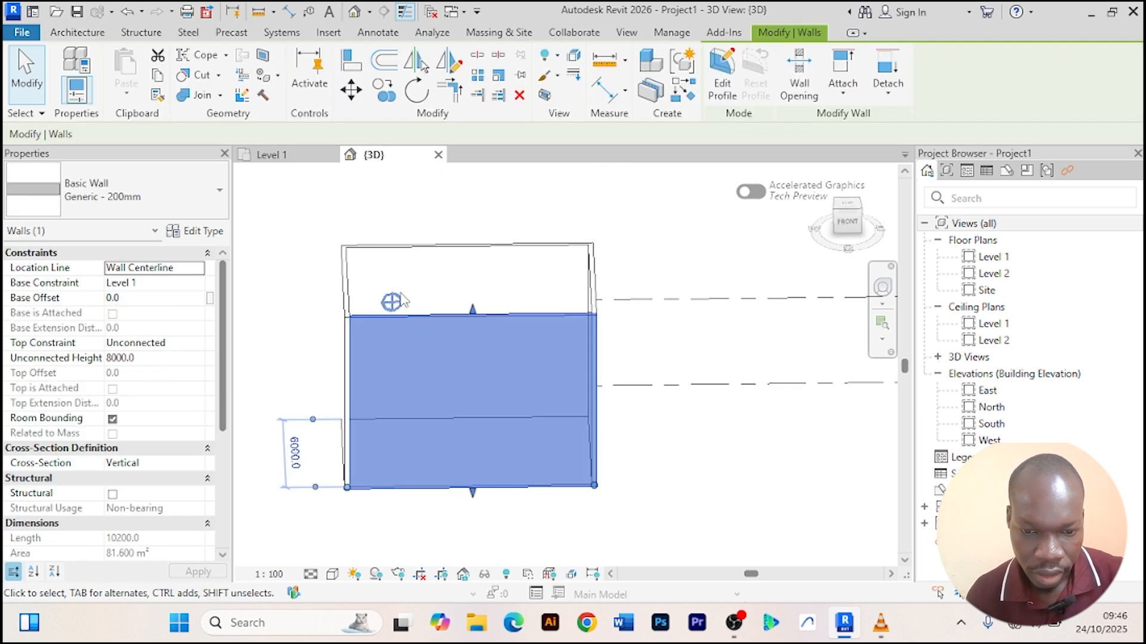
pyautogui.scroll(-2, 451, 257)
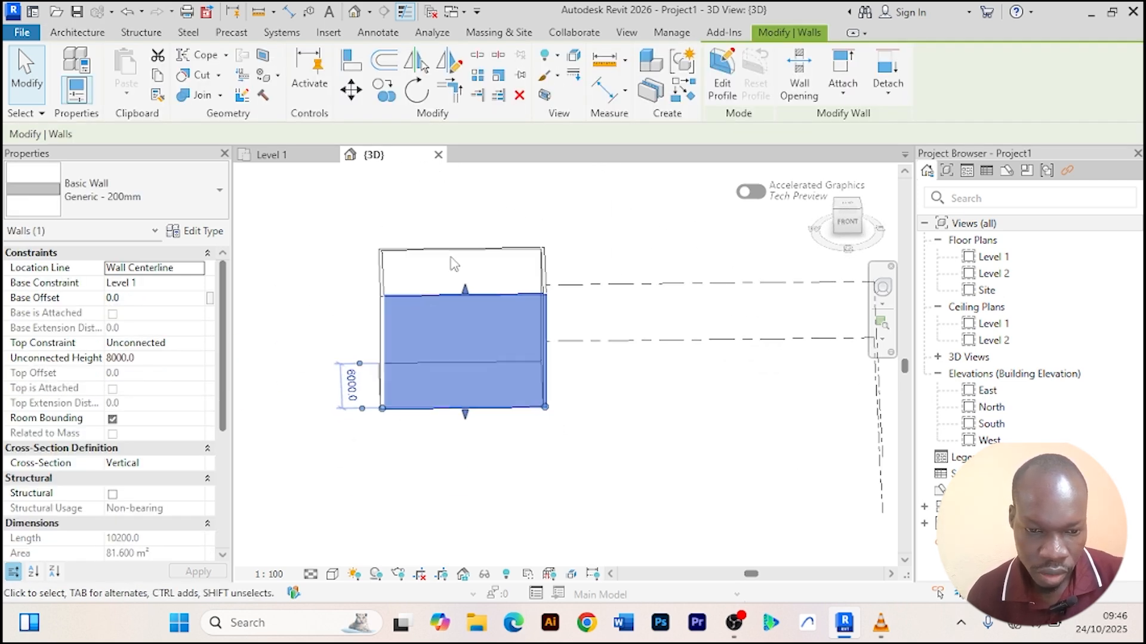
pyautogui.click(639, 397)
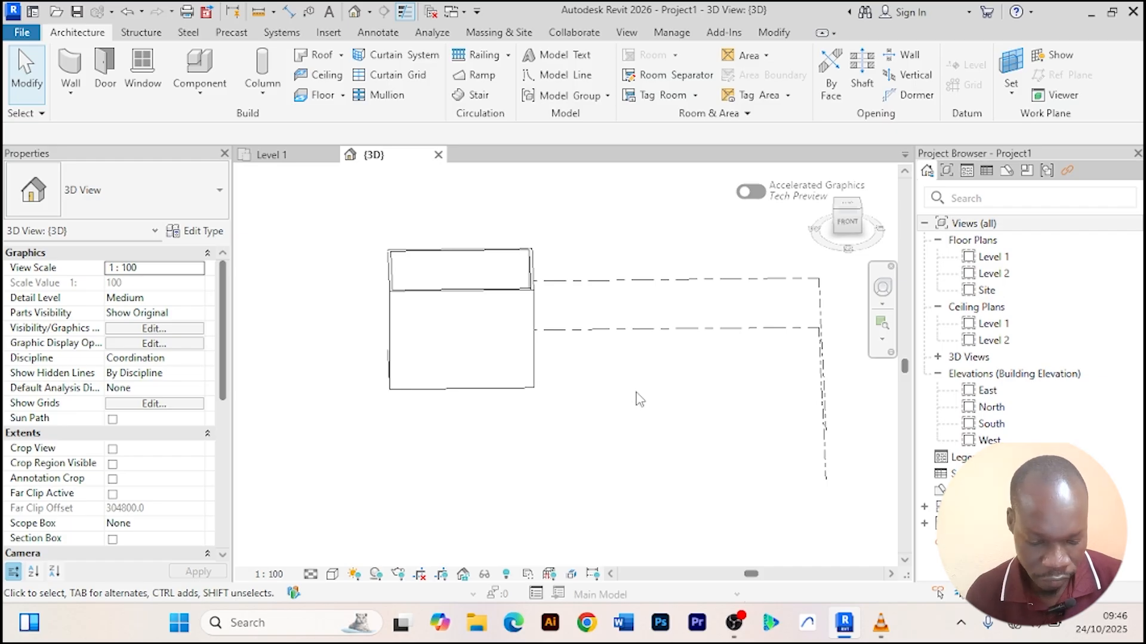
pyautogui.click(465, 304)
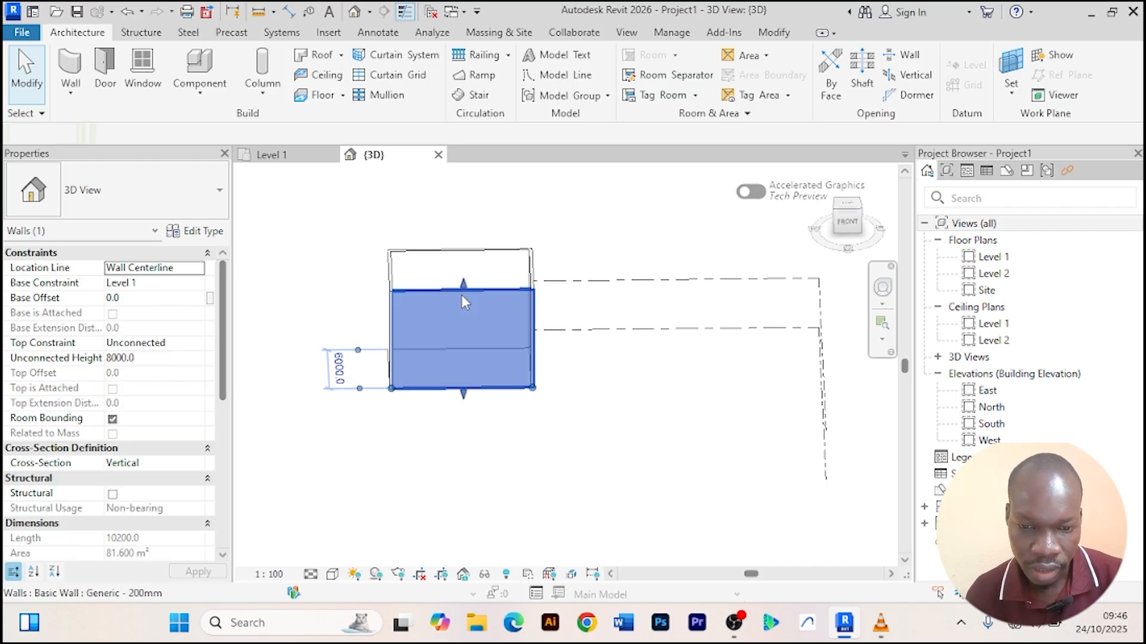
pyautogui.rightClick(432, 316)
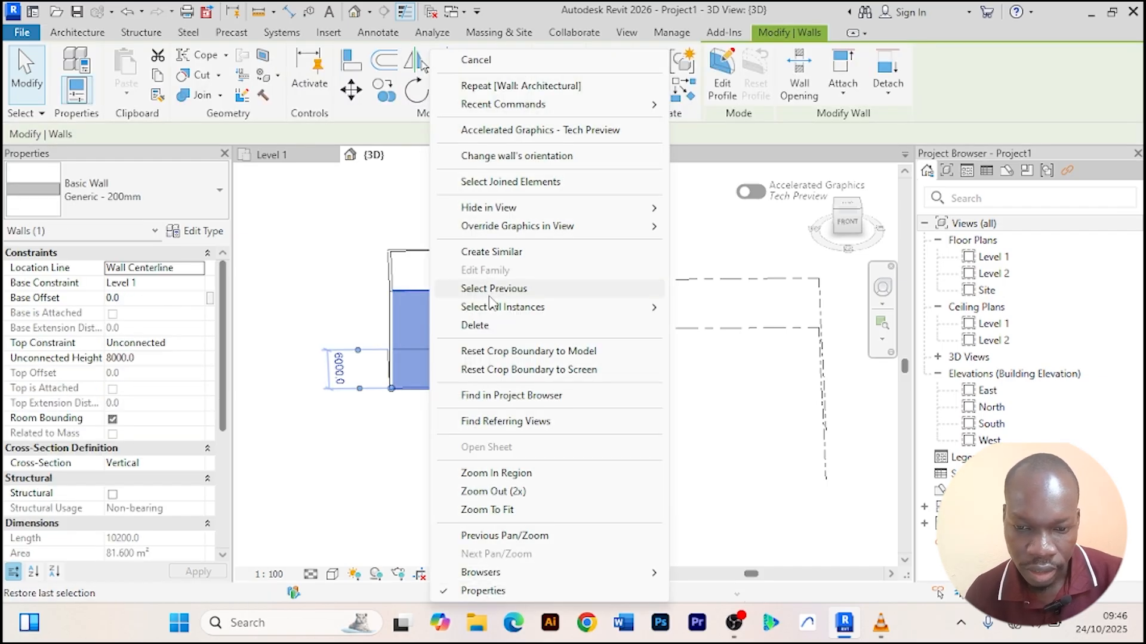
pyautogui.moveTo(499, 310)
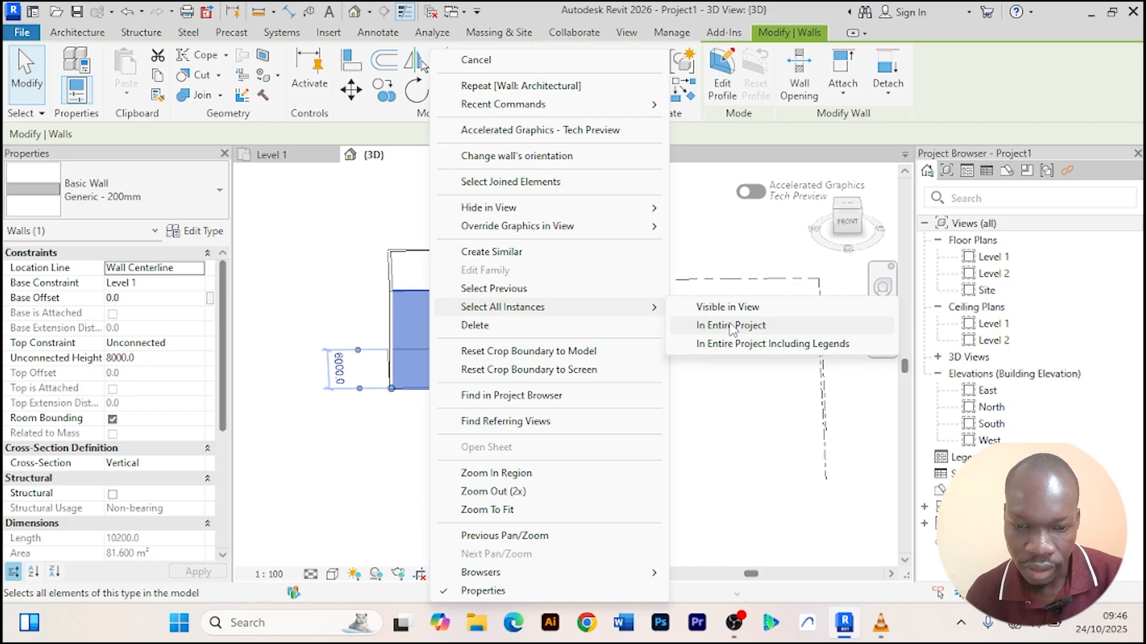
pyautogui.click(732, 327)
pyautogui.click(151, 358)
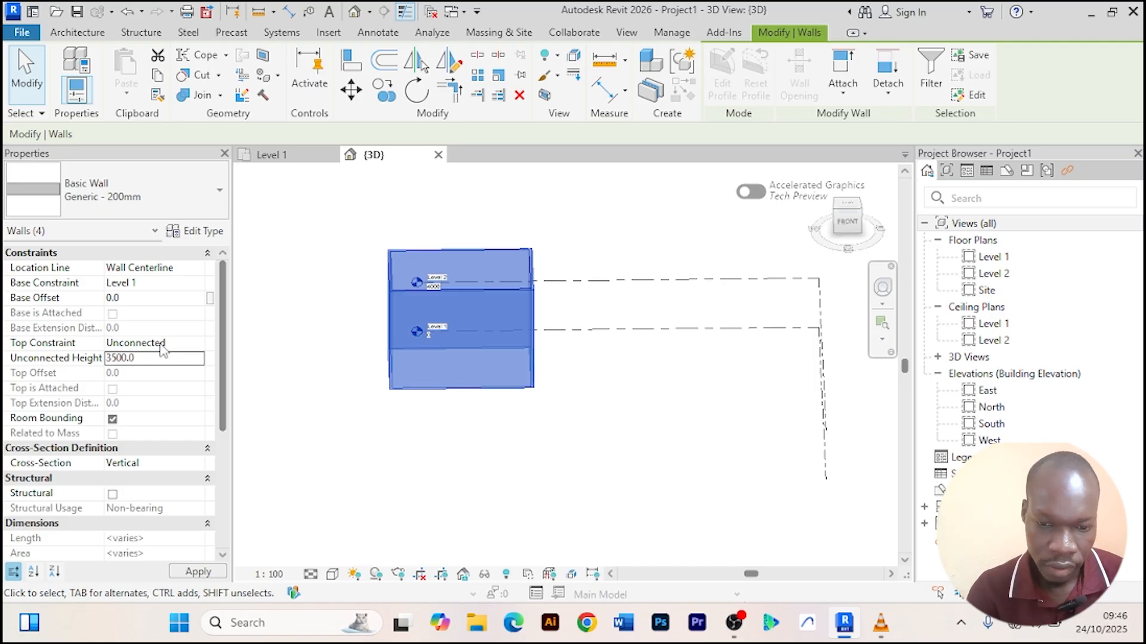
pyautogui.write('3500.0')
pyautogui.press('Return')
pyautogui.click(573, 441)
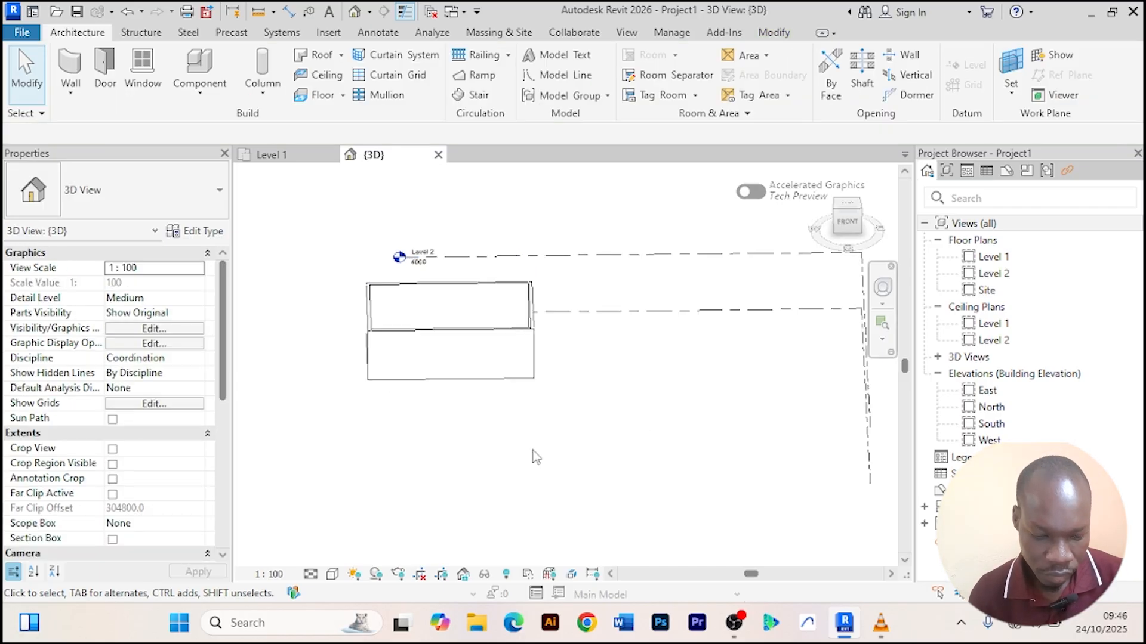
# Switch the 3D view's visual style to Shaded.
pyautogui.keyDown('shift'); pyautogui.moveTo(532, 450); pyautogui.dragTo(459, 475, button='middle'); pyautogui.keyUp('shift')
pyautogui.scroll(2, 459, 474)
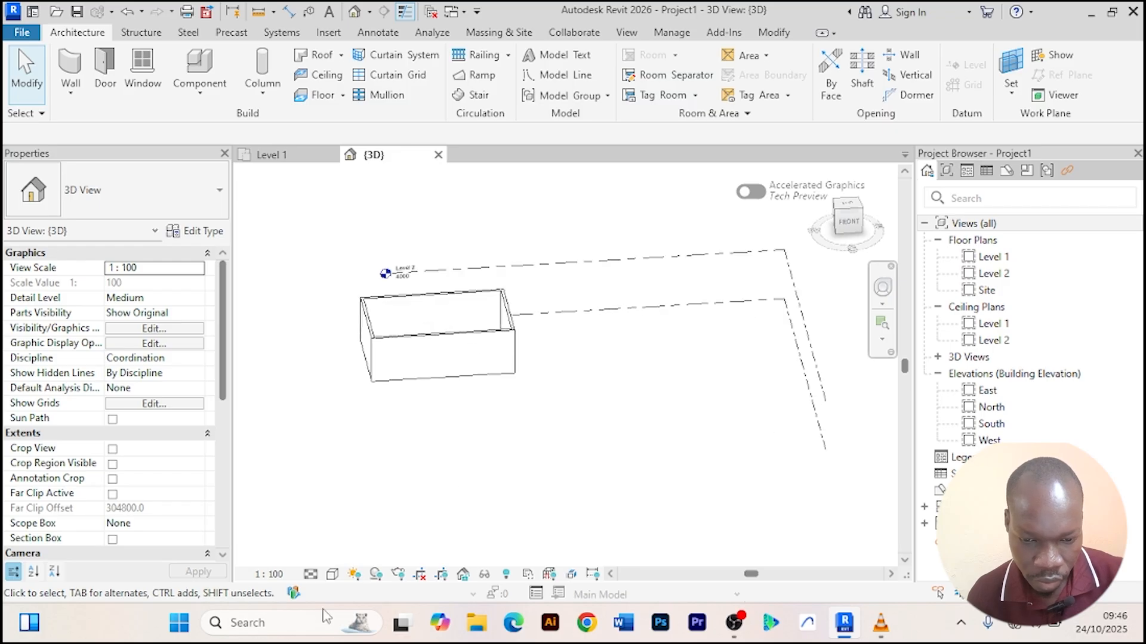
pyautogui.click(333, 575)
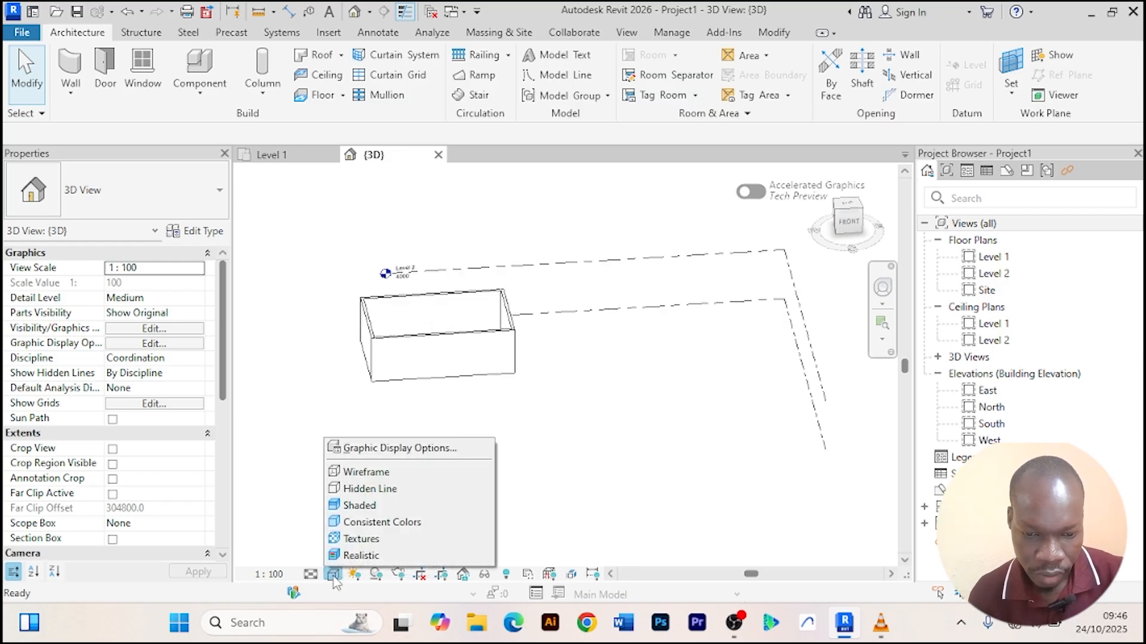
pyautogui.click(370, 506)
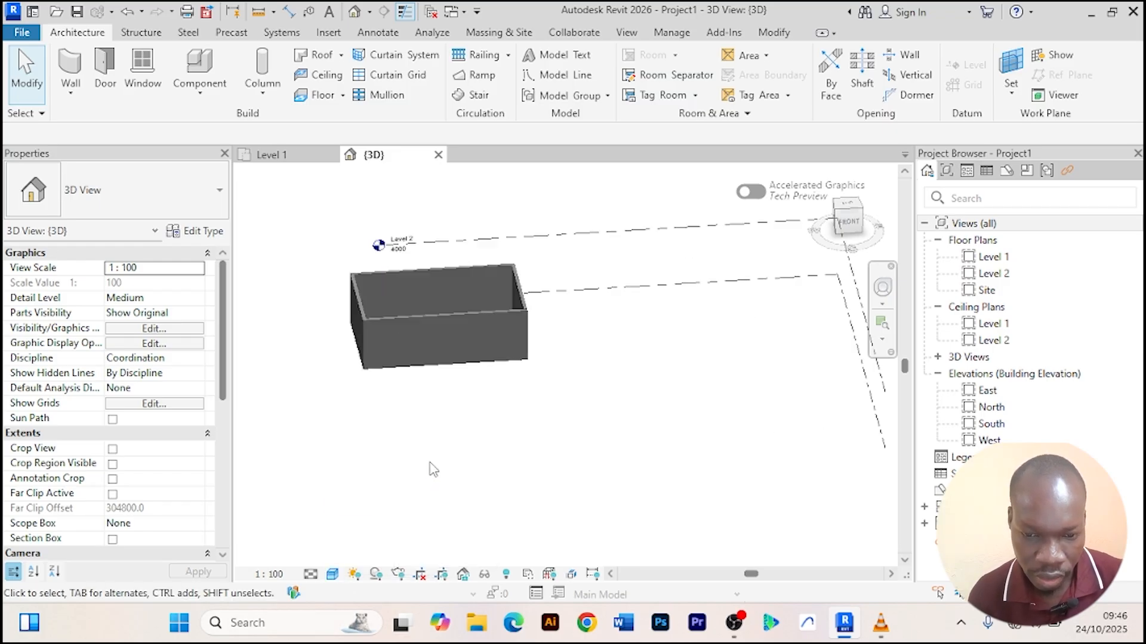
# On Level 1, start an architectural floor and sketch a rectangular boundary about 12.4 m by 8.4 m around the walls.
pyautogui.scroll(2, 438, 467)
pyautogui.scroll(-1, 554, 481)
pyautogui.keyDown('shift'); pyautogui.moveTo(555, 483); pyautogui.dragTo(624, 414, button='middle'); pyautogui.keyUp('shift')
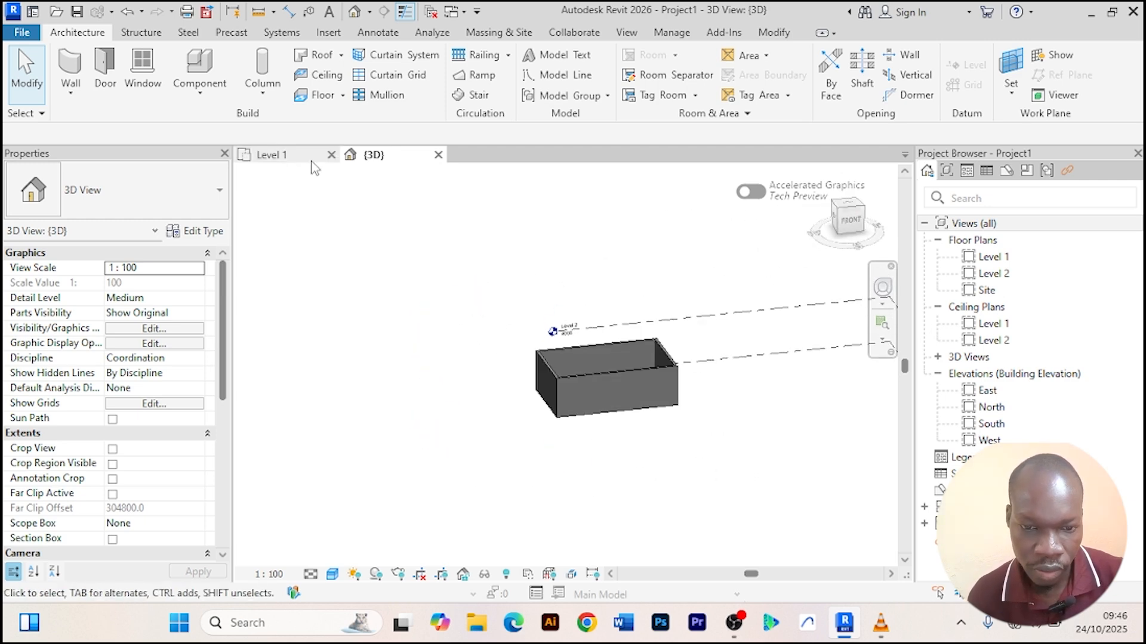
pyautogui.click(279, 156)
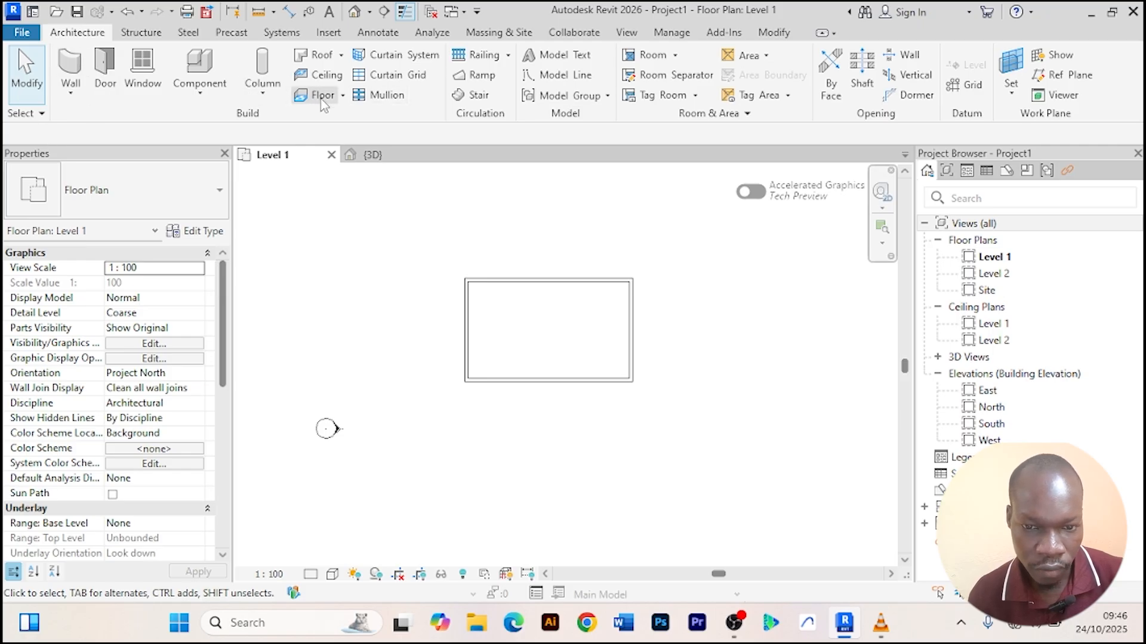
pyautogui.click(342, 98)
pyautogui.click(351, 121)
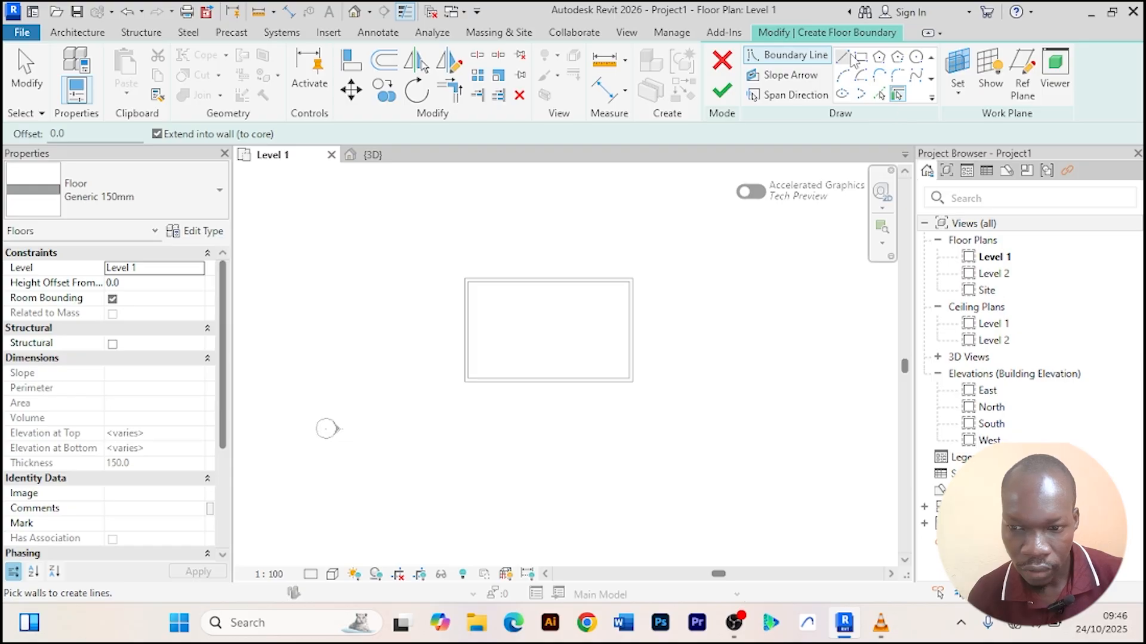
pyautogui.click(860, 58)
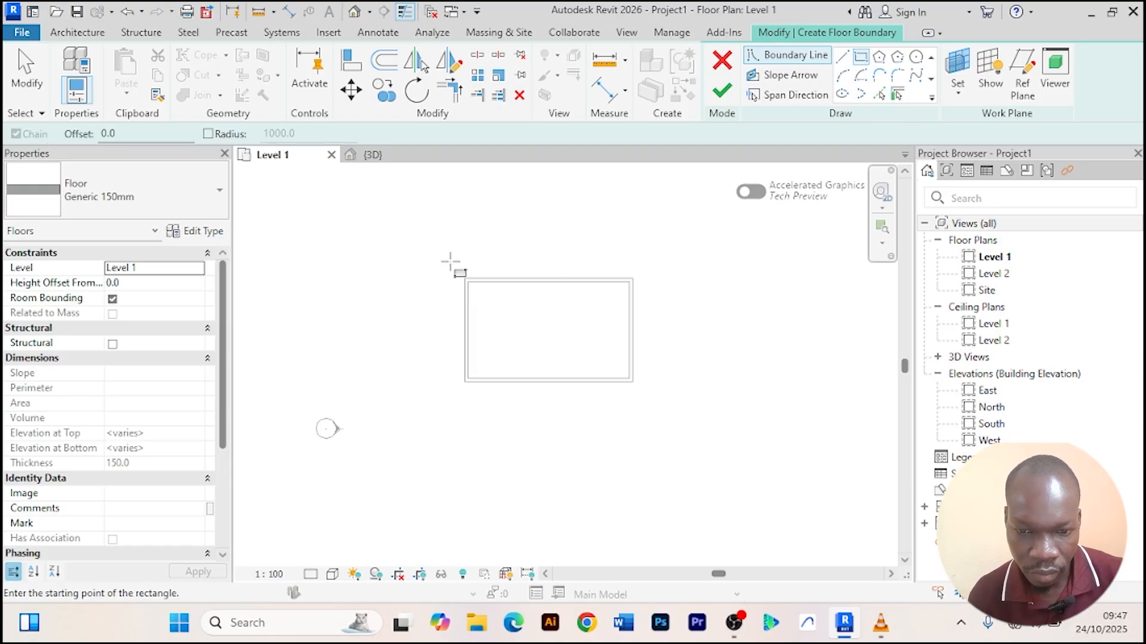
pyautogui.click(451, 262)
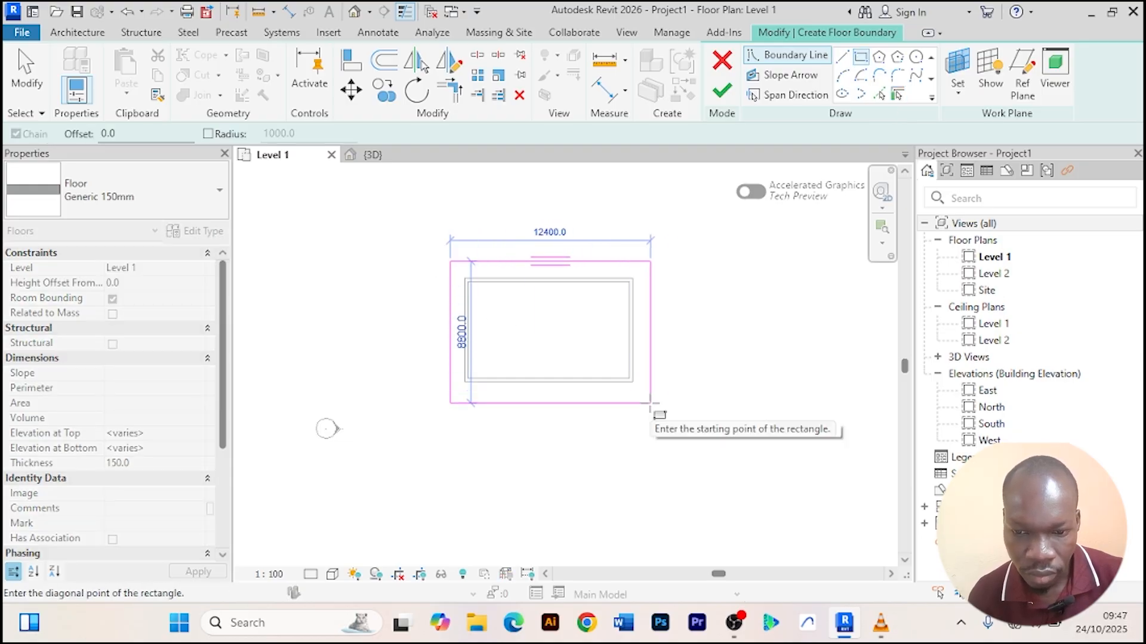
pyautogui.click(650, 397)
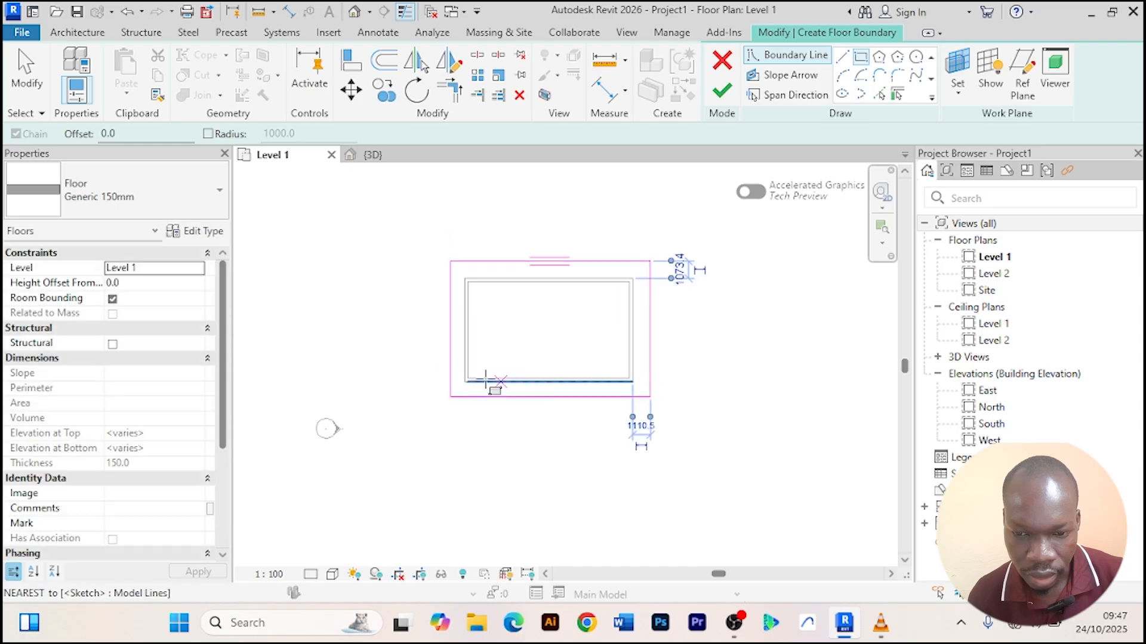
# Exit the rectangle tool and finish the floor sketch.
pyautogui.rightClick(352, 214)
pyautogui.click(404, 225)
pyautogui.rightClick(382, 209)
pyautogui.click(427, 221)
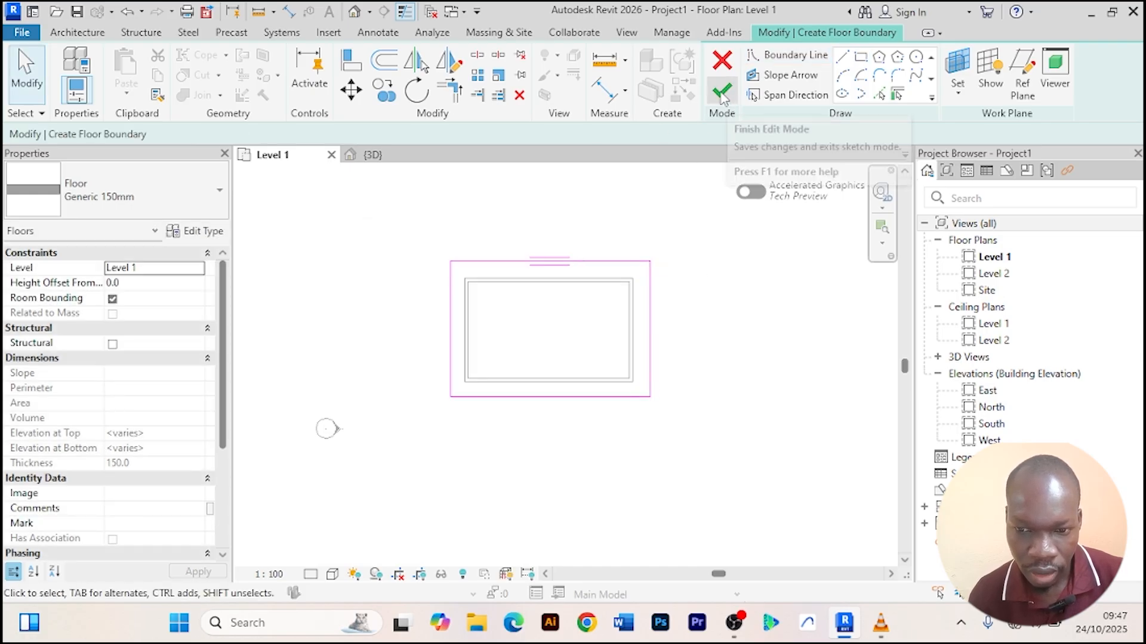
pyautogui.click(730, 101)
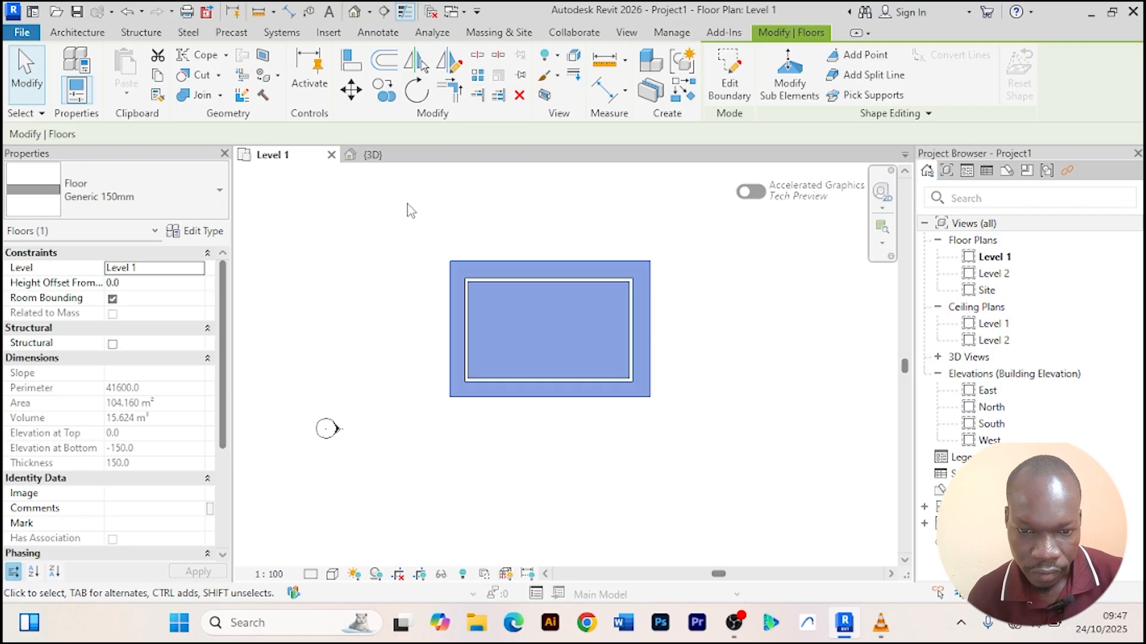
# Inspect the new floor and walls in the 3D view.
pyautogui.click(373, 154)
pyautogui.scroll(2, 698, 404)
pyautogui.click(621, 482)
pyautogui.keyDown('shift'); pyautogui.moveTo(621, 482); pyautogui.dragTo(366, 280, button='middle'); pyautogui.keyUp('shift')
pyautogui.scroll(3, 589, 486)
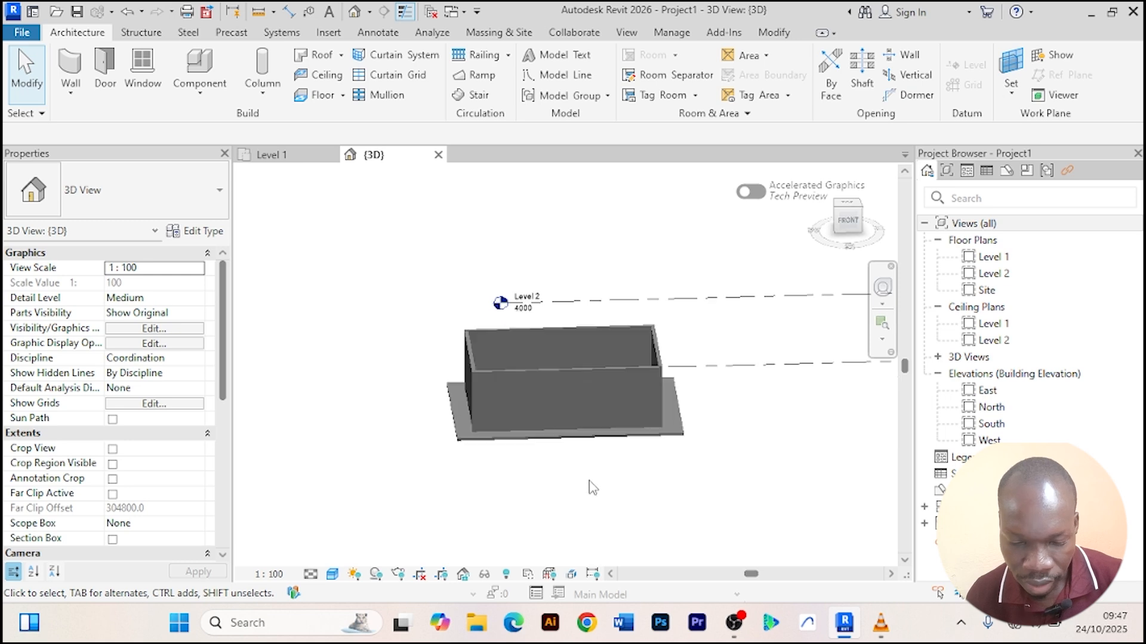
# On Level 2, create an architectural floor by picking the edges of the Level 1 floor as its boundary.
pyautogui.click(986, 278)
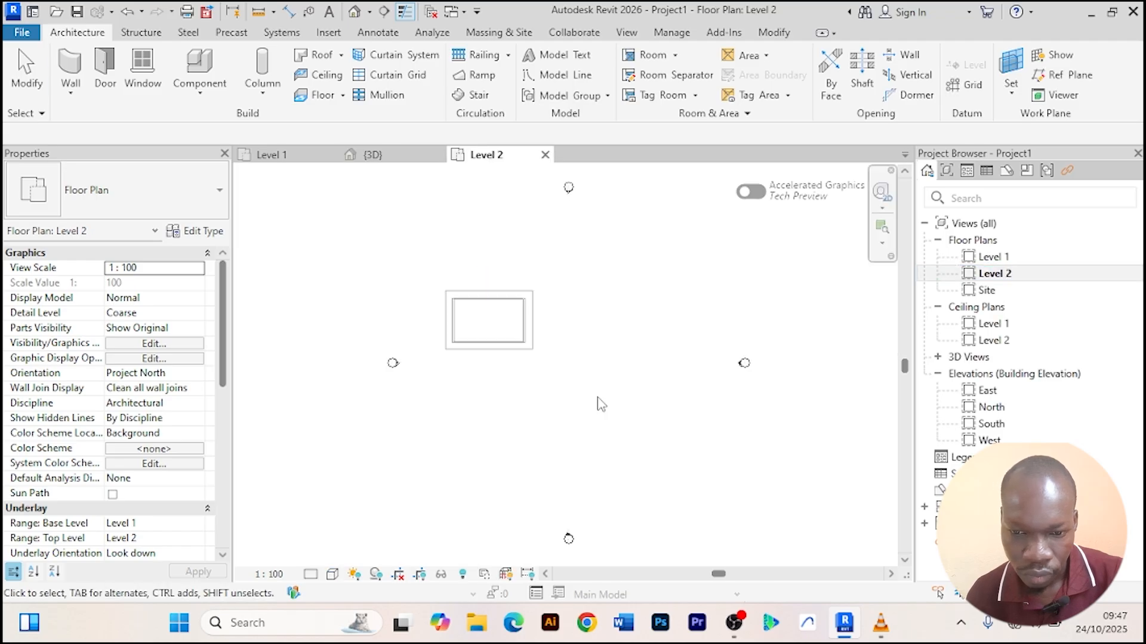
pyautogui.scroll(4, 394, 330)
pyautogui.moveTo(448, 301); pyautogui.dragTo(432, 321, button='middle')
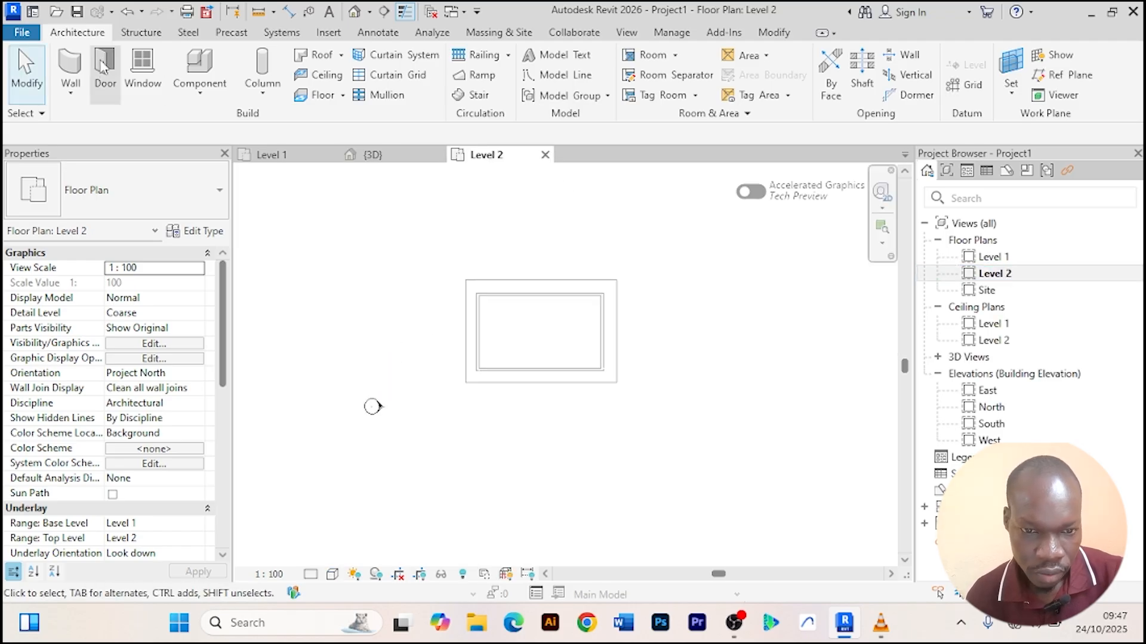
pyautogui.click(342, 97)
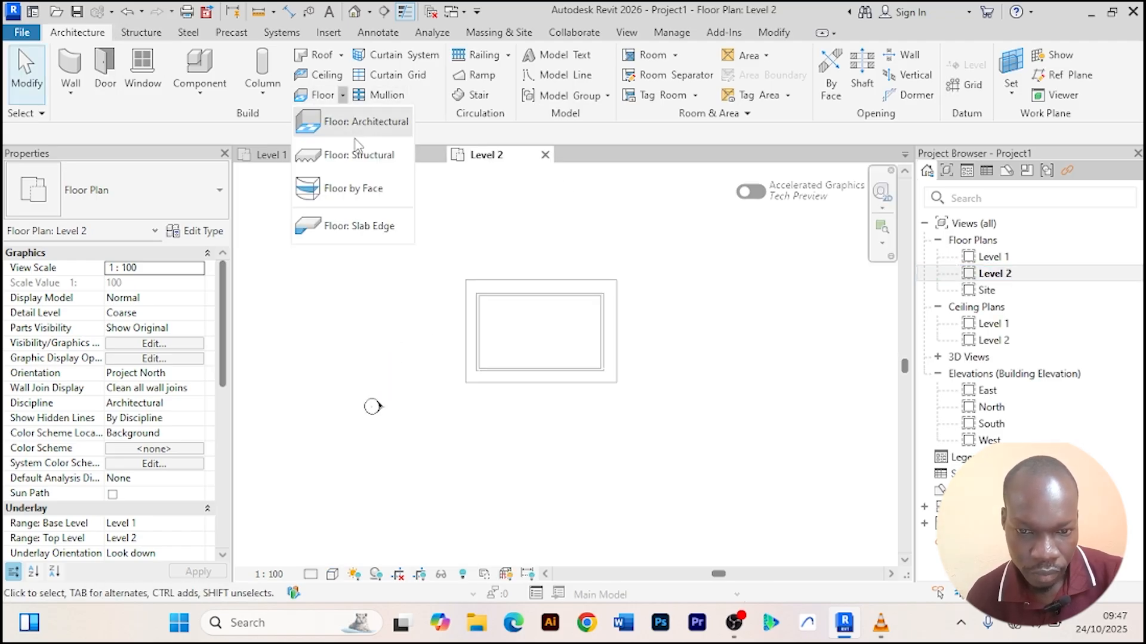
pyautogui.click(352, 117)
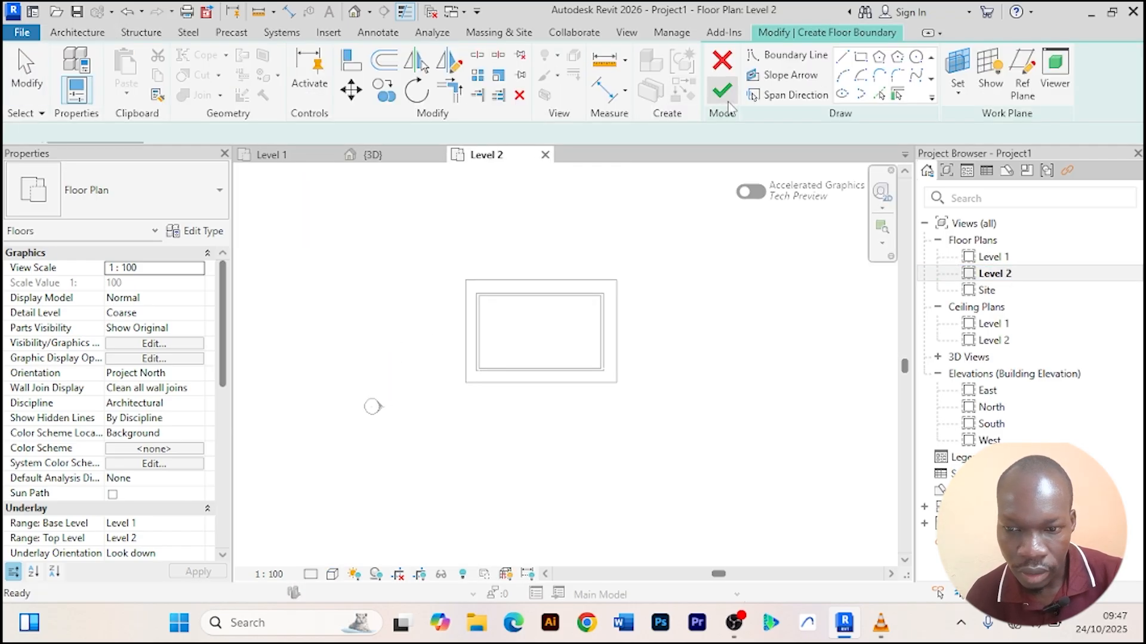
pyautogui.click(880, 96)
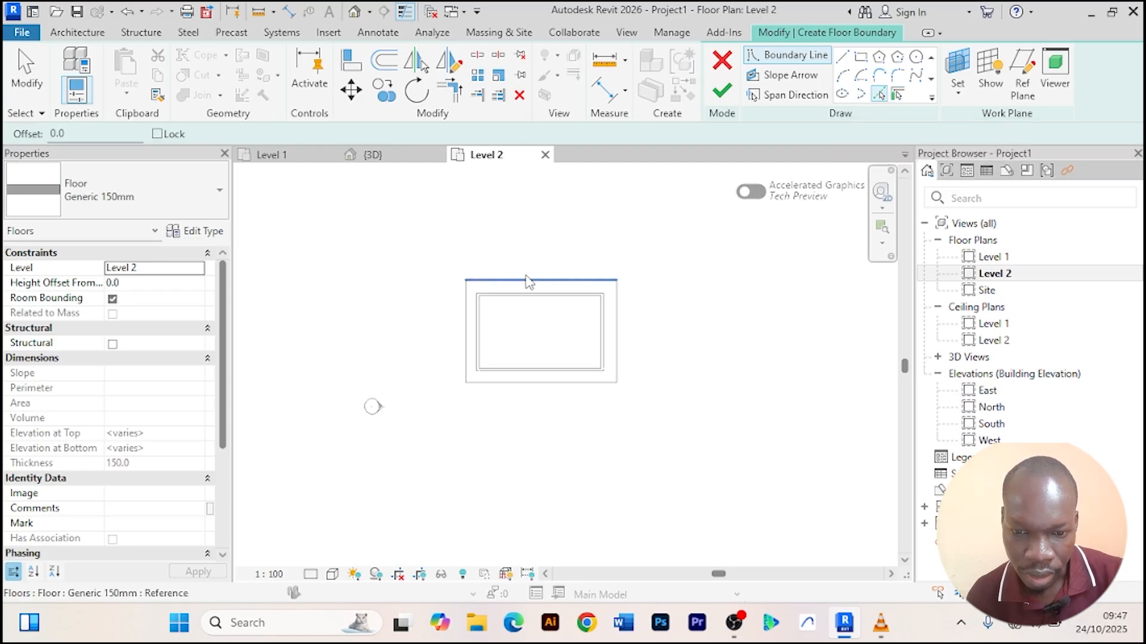
pyautogui.click(469, 325)
pyautogui.click(537, 383)
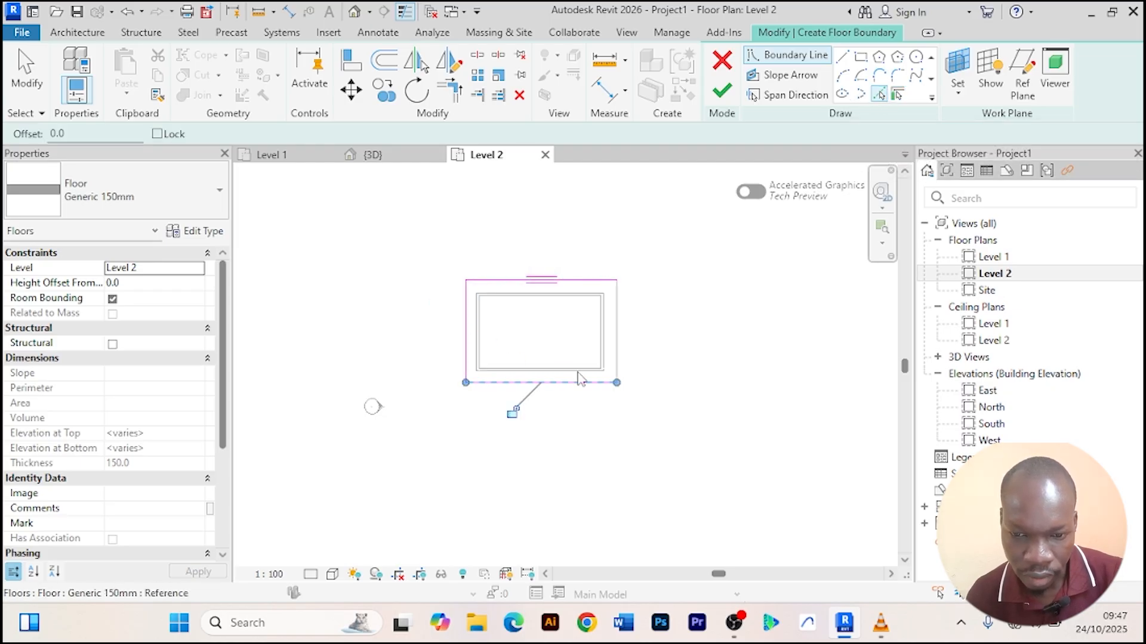
pyautogui.click(623, 335)
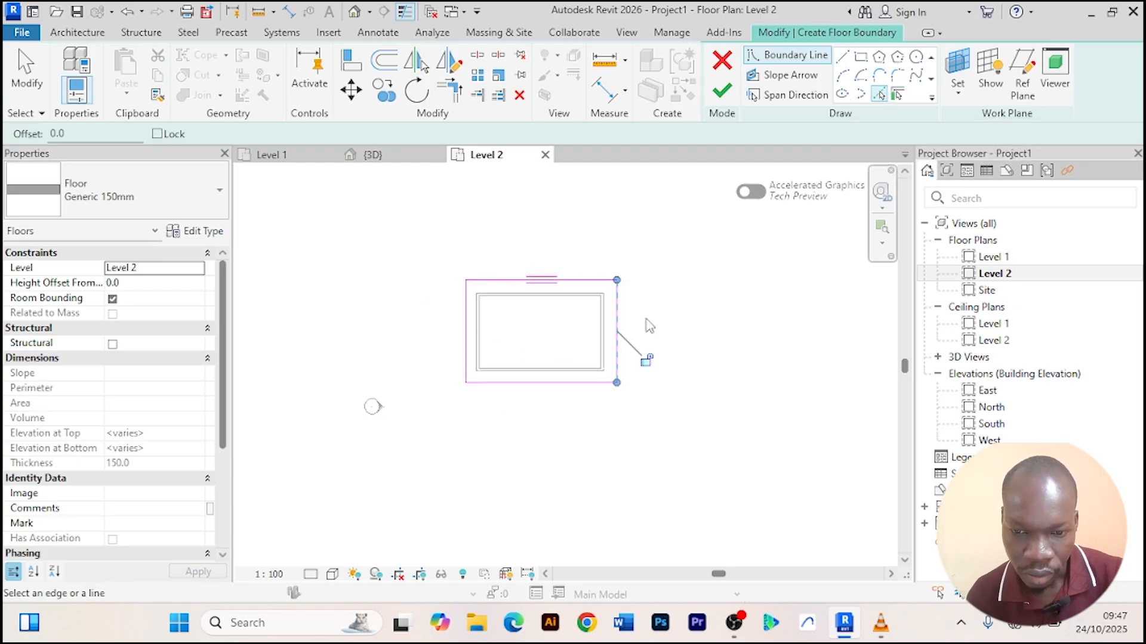
pyautogui.click(722, 93)
pyautogui.click(713, 308)
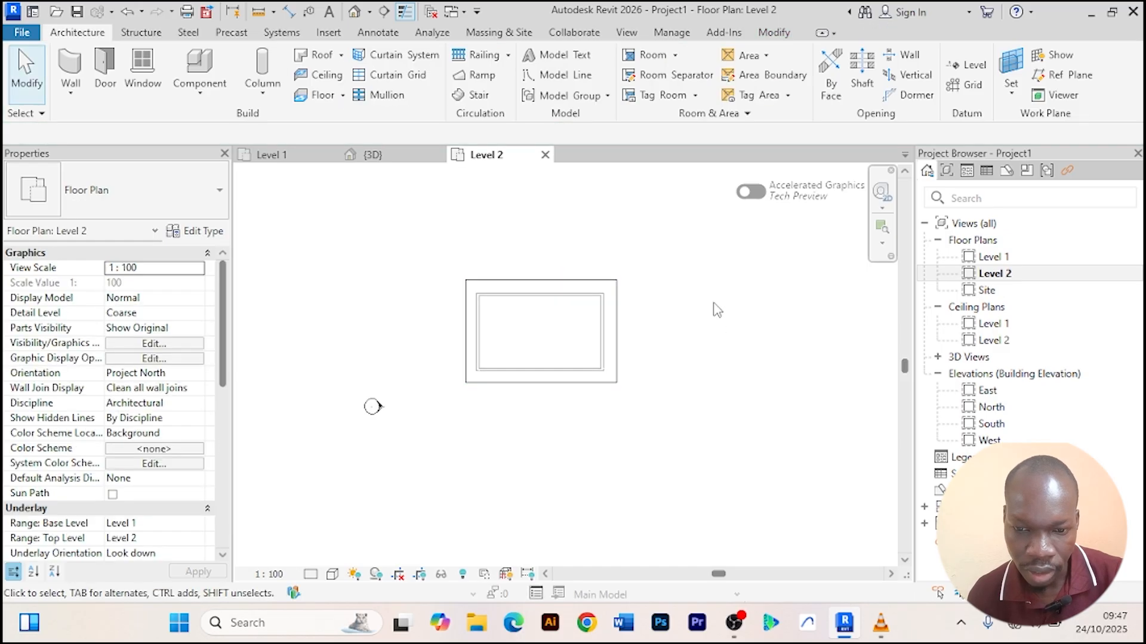
# Examine the Level 2 floor and the wall tops closely in the 3D view.
pyautogui.click(392, 160)
pyautogui.keyDown('shift'); pyautogui.moveTo(569, 478); pyautogui.dragTo(506, 409, button='middle'); pyautogui.keyUp('shift')
pyautogui.scroll(2, 495, 391)
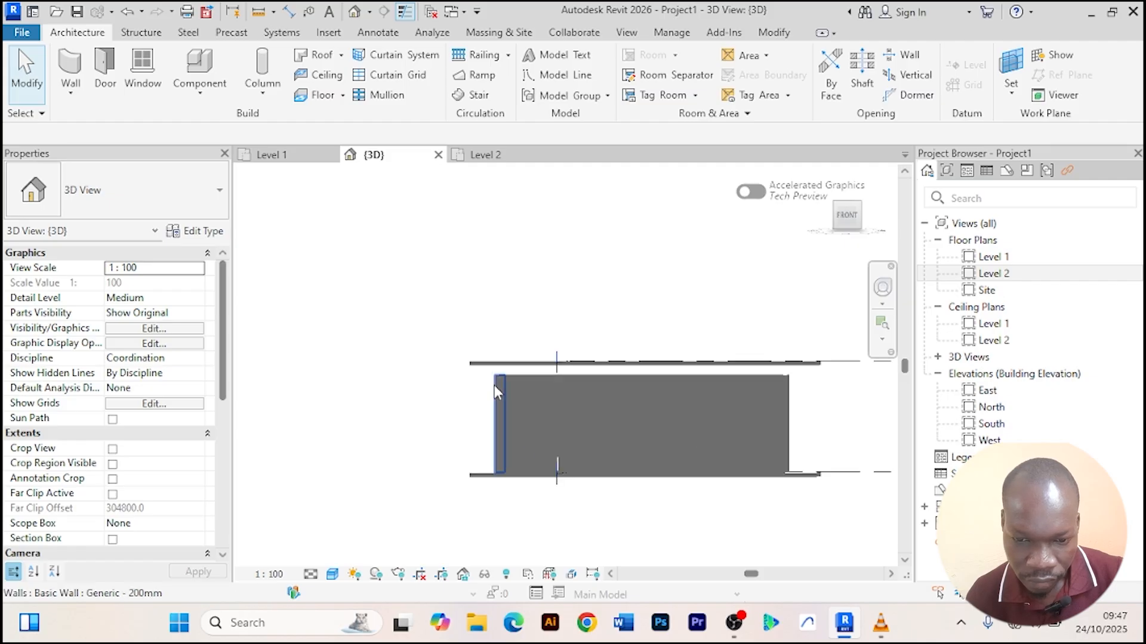
pyautogui.scroll(3, 494, 386)
pyautogui.scroll(-2, 425, 382)
pyautogui.moveTo(427, 390); pyautogui.dragTo(406, 393, button='middle')
pyautogui.scroll(3, 714, 347)
pyautogui.scroll(-2, 607, 306)
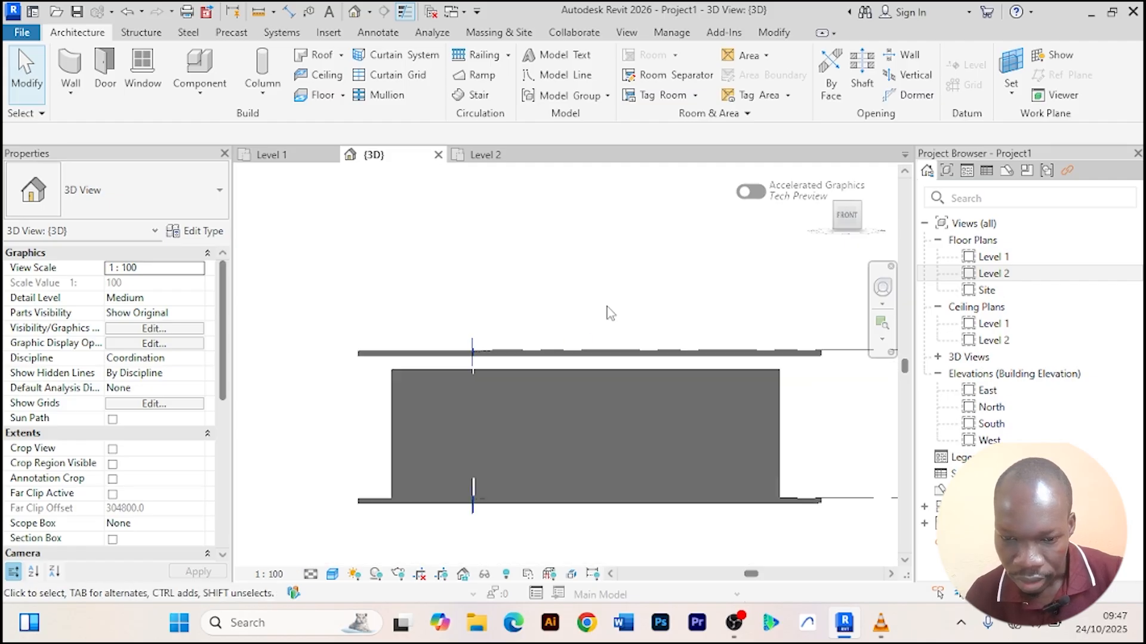
pyautogui.scroll(-1, 602, 309)
pyautogui.scroll(2, 435, 355)
pyautogui.keyDown('shift'); pyautogui.moveTo(428, 360); pyautogui.dragTo(468, 404, button='middle'); pyautogui.keyUp('shift')
pyautogui.scroll(2, 442, 374)
pyautogui.scroll(1, 499, 382)
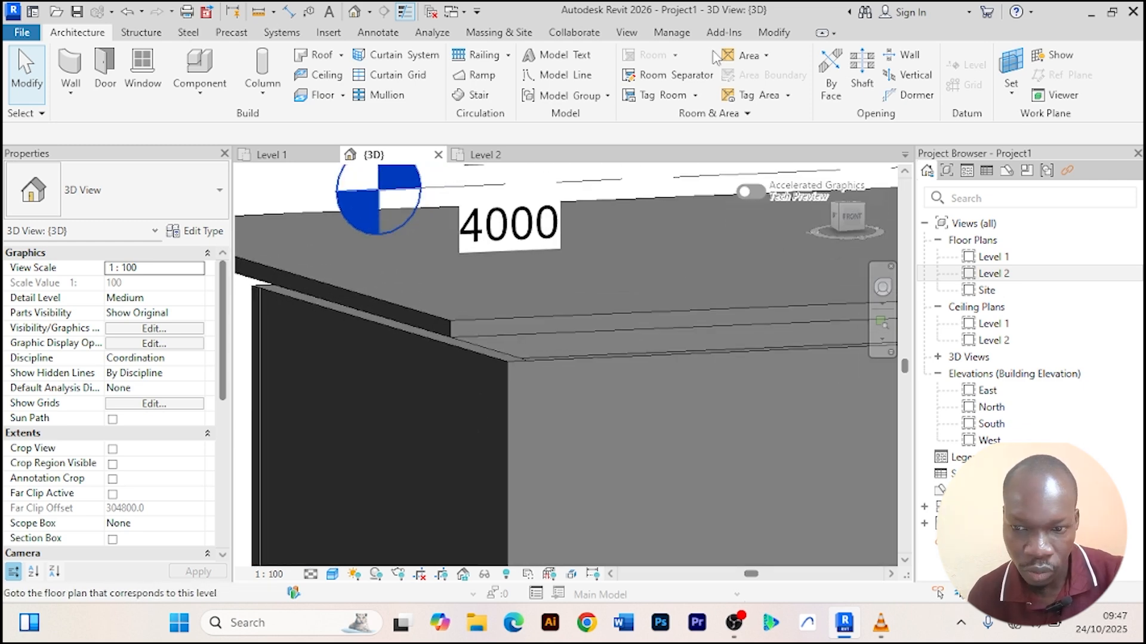
# Try to align the Level 2 floor edge with the wall face using Align.
pyautogui.click(774, 33)
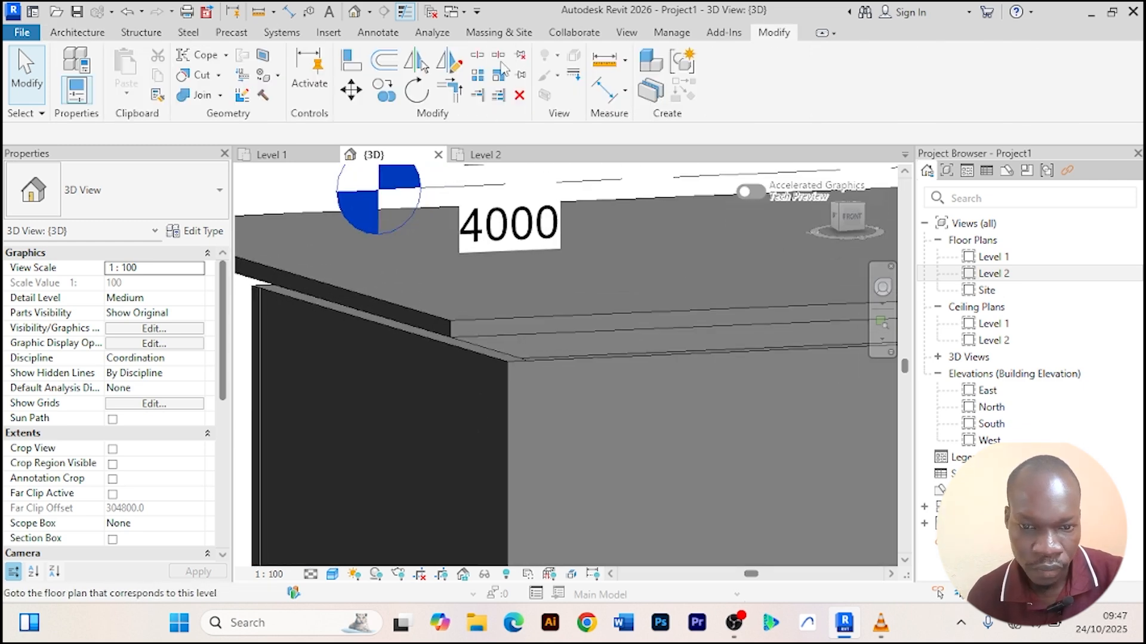
pyautogui.click(356, 70)
pyautogui.scroll(2, 526, 388)
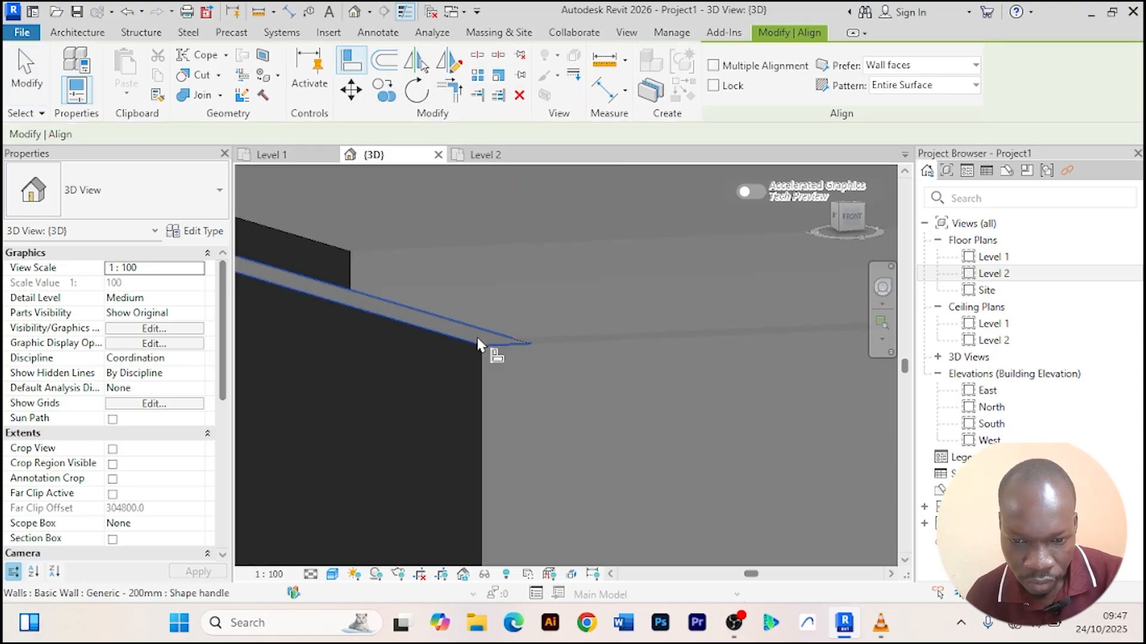
pyautogui.click(474, 345)
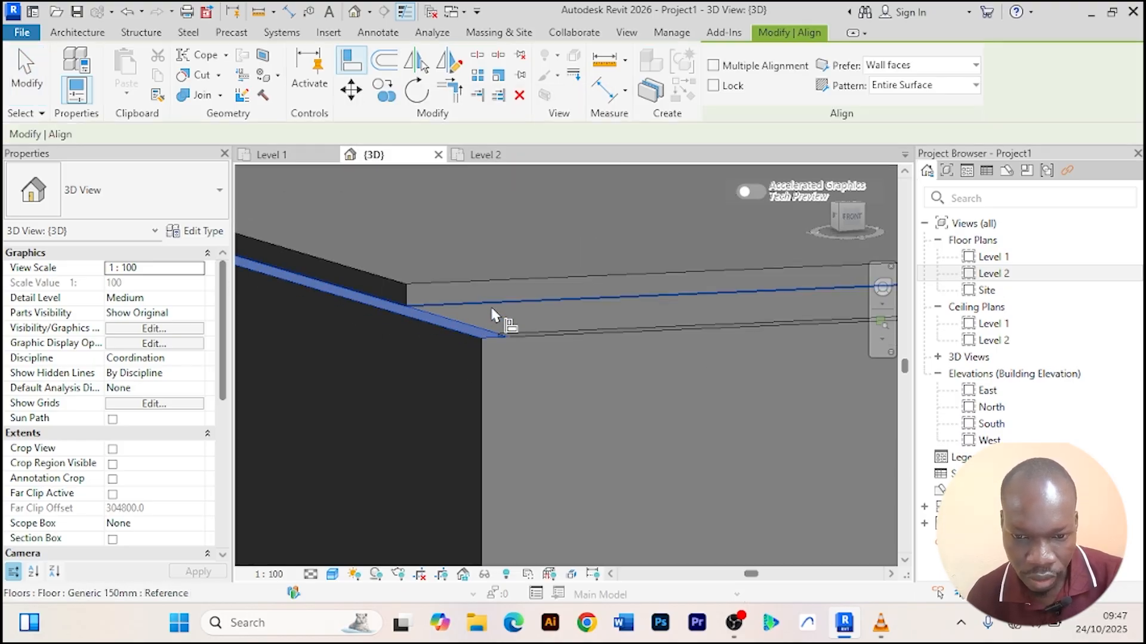
pyautogui.scroll(-3, 494, 315)
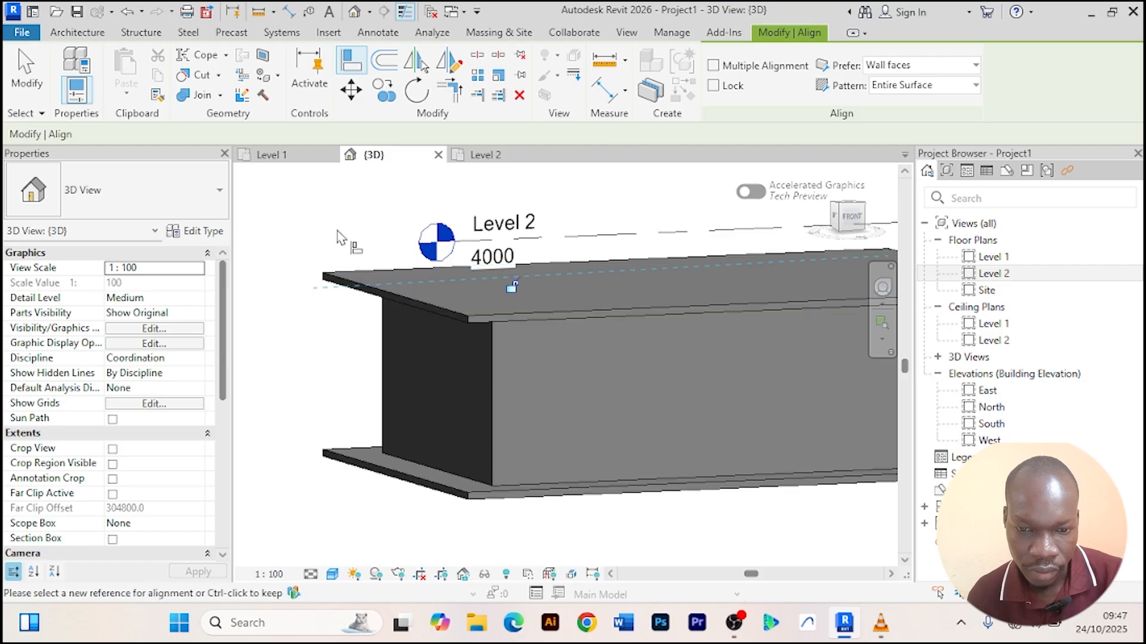
pyautogui.rightClick(339, 231)
pyautogui.click(384, 245)
pyautogui.rightClick(351, 222)
pyautogui.click(383, 232)
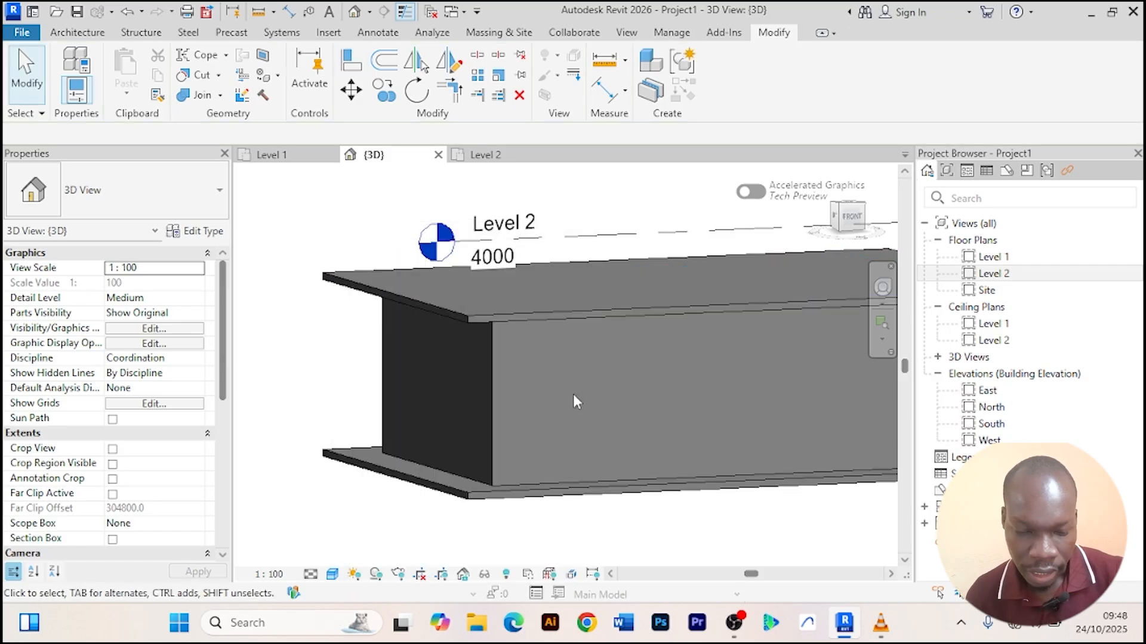
# Examine the building from the front in the 3D view.
pyautogui.scroll(-2, 574, 396)
pyautogui.keyDown('shift'); pyautogui.moveTo(574, 396); pyautogui.dragTo(519, 394, button='middle'); pyautogui.keyUp('shift')
pyautogui.click(279, 155)
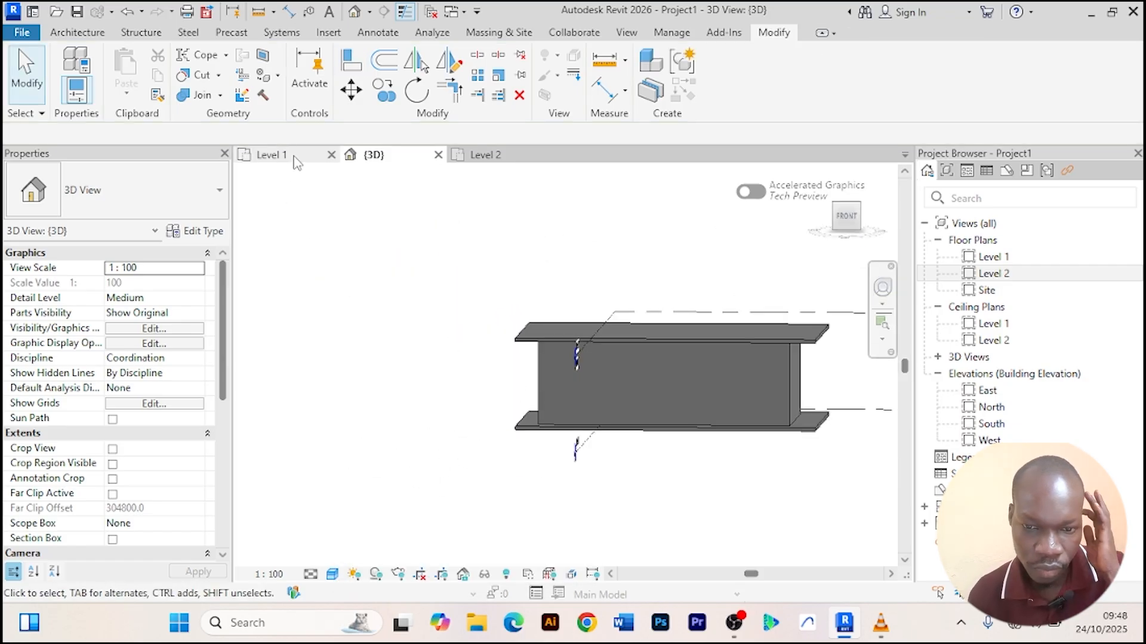
pyautogui.click(387, 158)
pyautogui.scroll(2, 669, 366)
pyautogui.scroll(-1, 507, 273)
pyautogui.moveTo(506, 274); pyautogui.dragTo(446, 261, button='middle')
pyautogui.moveTo(531, 387)
pyautogui.keyDown('shift'); pyautogui.mouseDown(button='middle')
pyautogui.moveTo(540, 389)
pyautogui.moveTo(524, 382)
pyautogui.mouseUp(button='middle'); pyautogui.keyUp('shift')
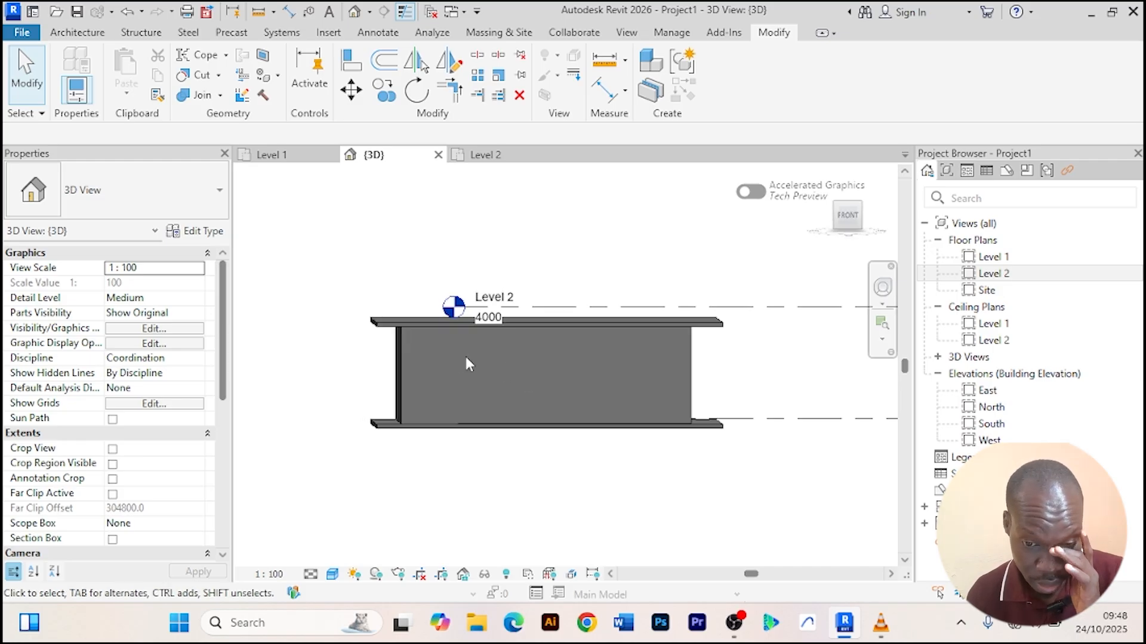
# Select the front wall and temporarily isolate it in the 3D view.
pyautogui.click(405, 370)
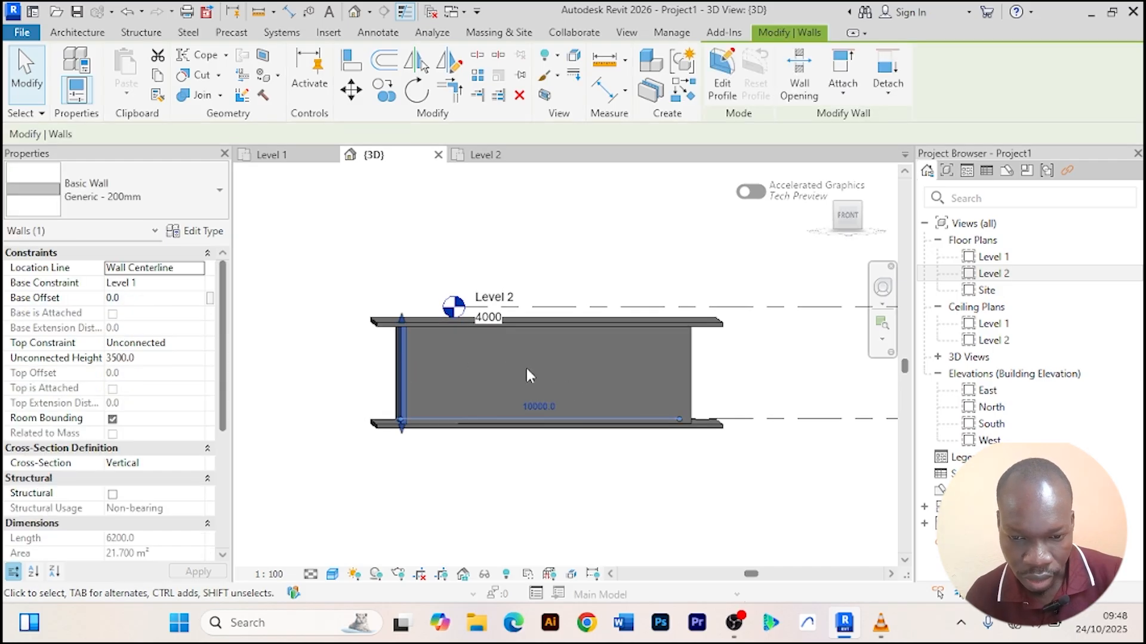
pyautogui.click(458, 328)
pyautogui.moveTo(642, 396); pyautogui.dragTo(579, 409, button='middle')
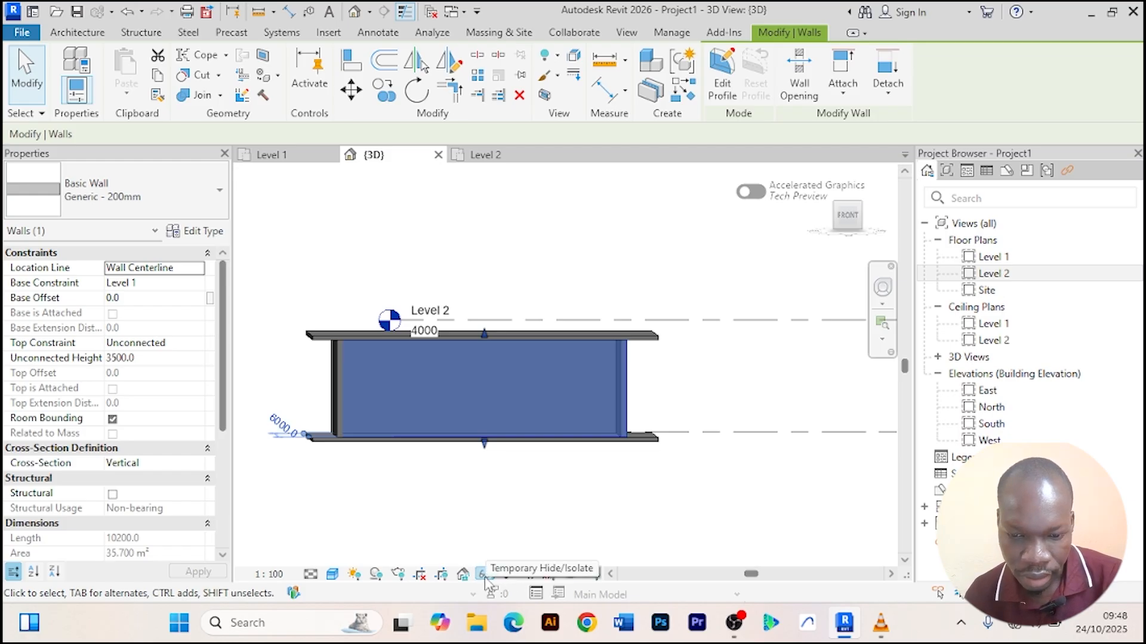
pyautogui.click(483, 574)
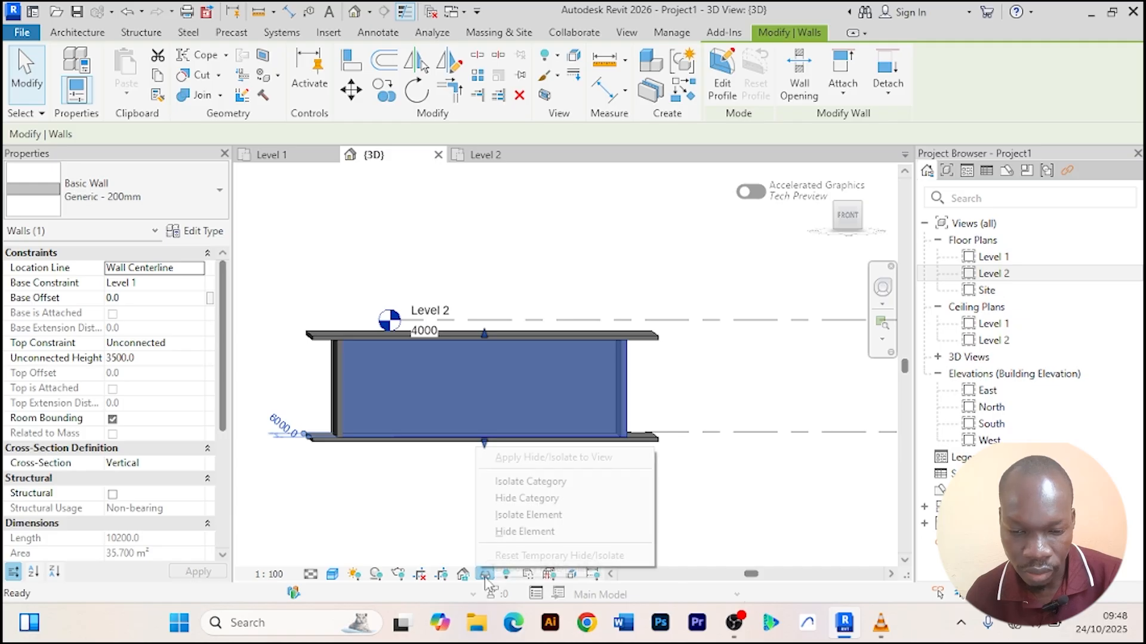
pyautogui.click(525, 516)
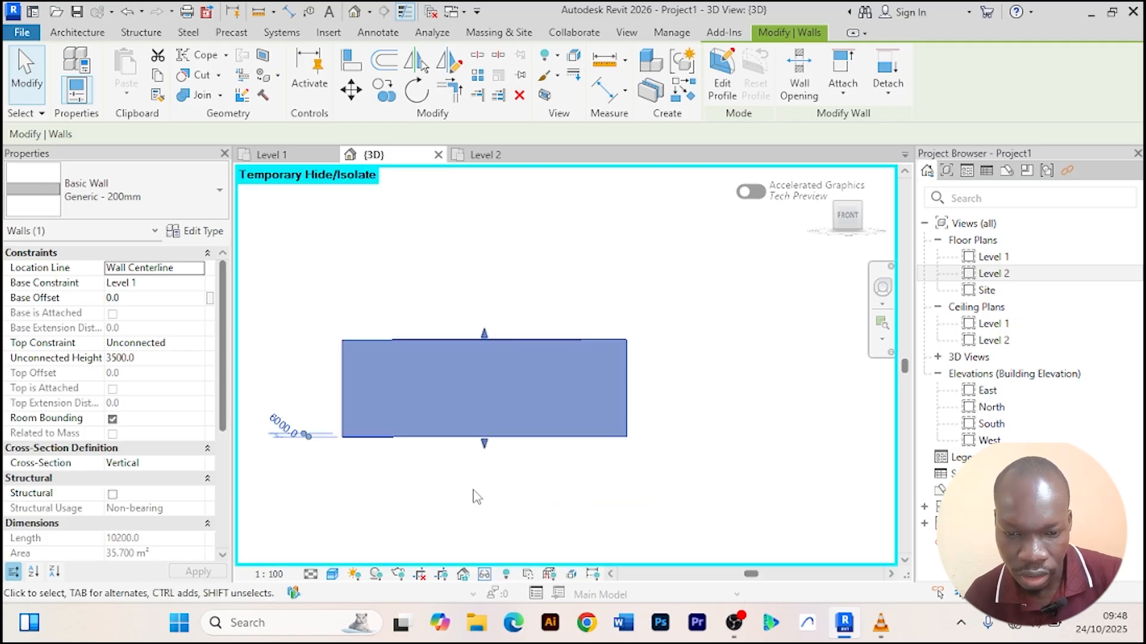
pyautogui.scroll(1, 458, 475)
pyautogui.moveTo(476, 491); pyautogui.dragTo(491, 496, button='middle')
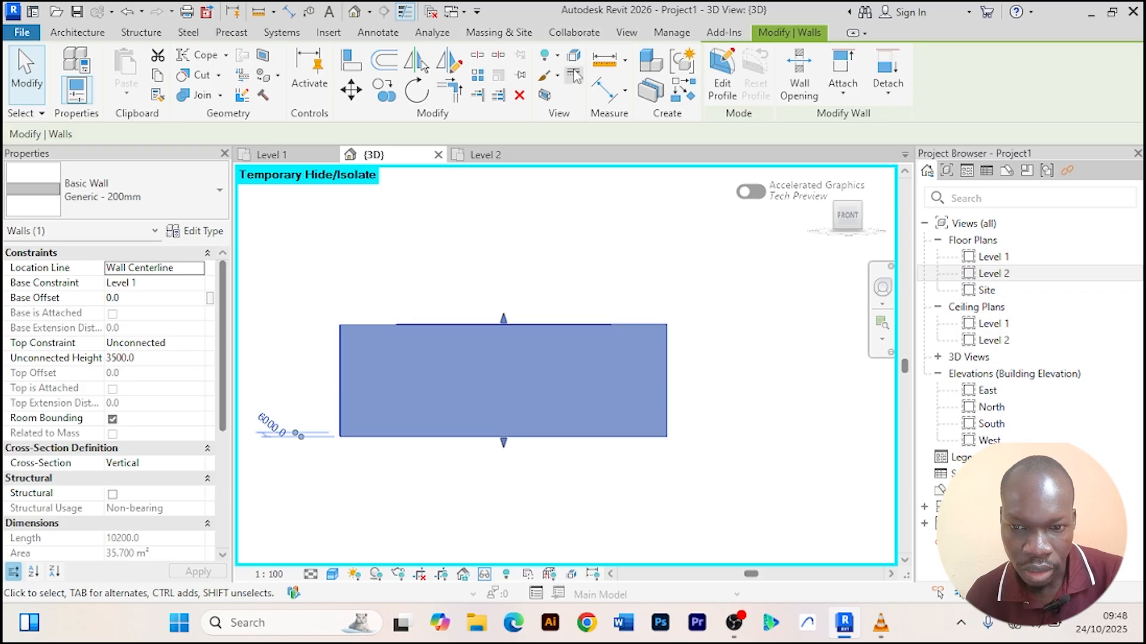
# Split the isolated front wall about 200 mm in from its left and right ends and about 200 mm above its base.
pyautogui.click(475, 56)
pyautogui.scroll(1, 350, 341)
pyautogui.scroll(1, 341, 349)
pyautogui.scroll(-1, 352, 313)
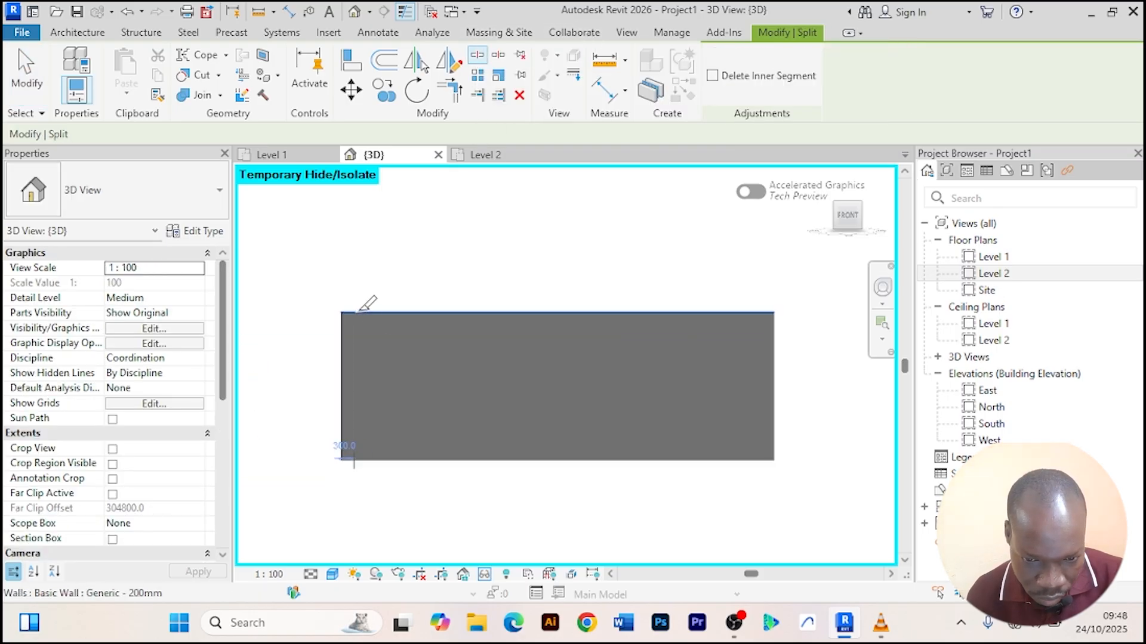
pyautogui.moveTo(358, 313); pyautogui.dragTo(376, 312, button='middle')
pyautogui.scroll(2, 376, 312)
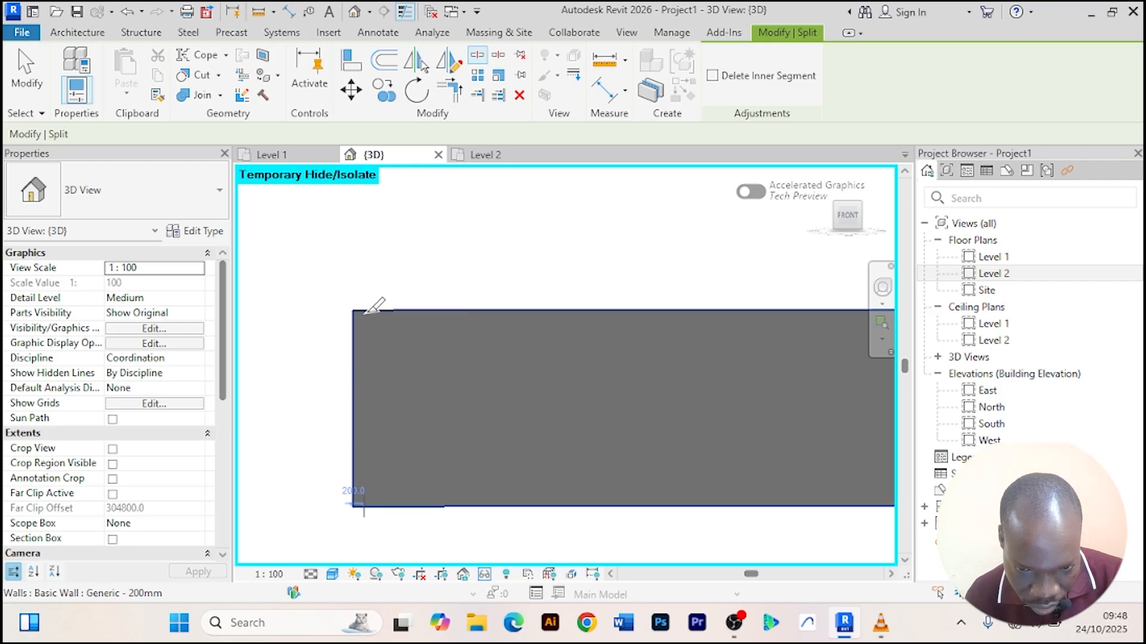
pyautogui.click(365, 314)
pyautogui.scroll(-2, 440, 297)
pyautogui.moveTo(435, 299); pyautogui.dragTo(286, 307, button='middle')
pyautogui.scroll(2, 480, 297)
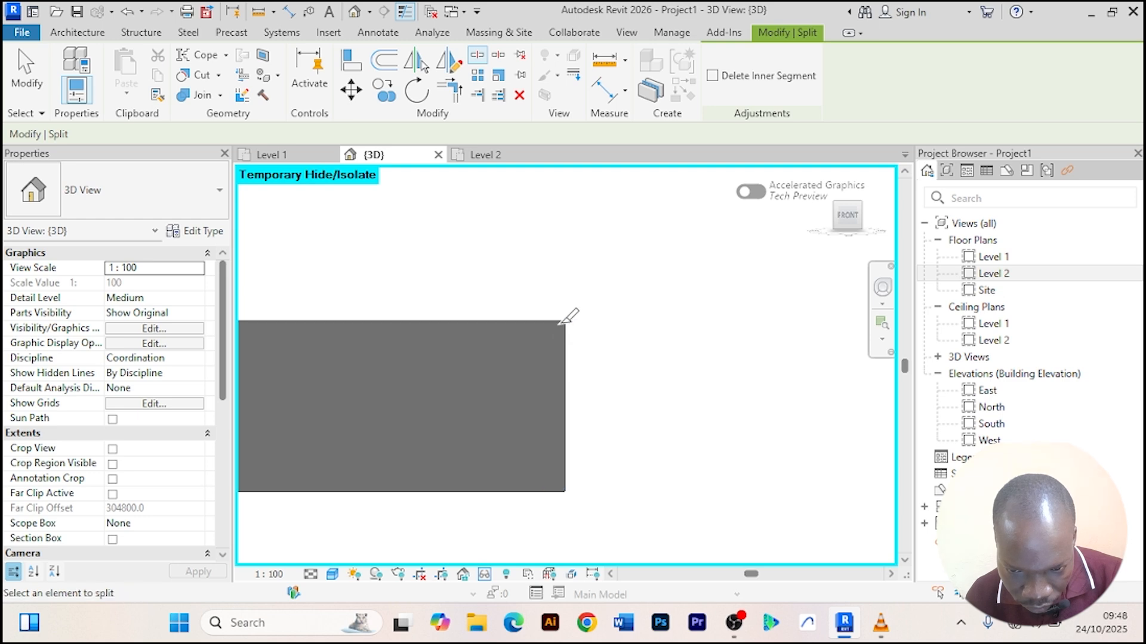
pyautogui.scroll(1, 545, 322)
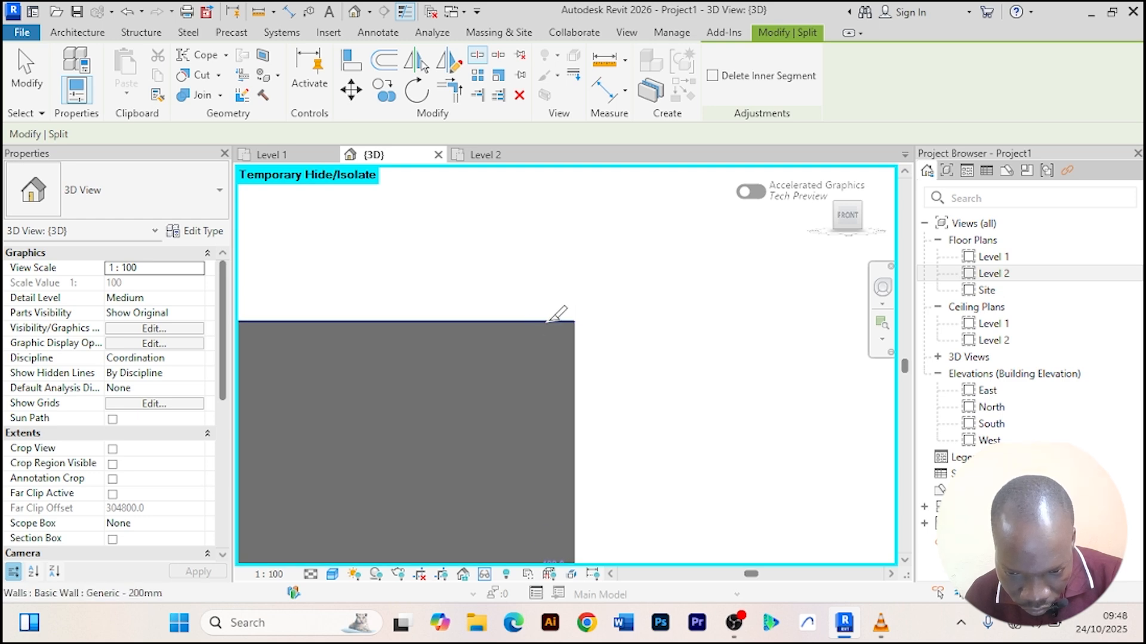
pyautogui.moveTo(550, 321); pyautogui.dragTo(487, 227, button='middle')
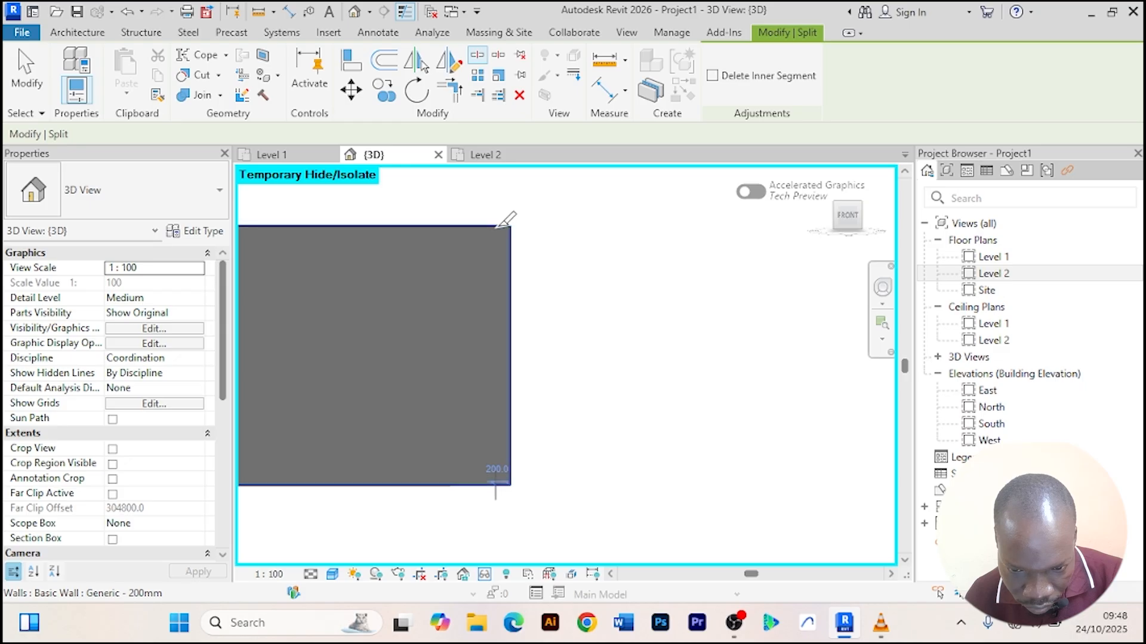
pyautogui.click(495, 226)
pyautogui.scroll(-2, 561, 241)
pyautogui.moveTo(630, 259); pyautogui.dragTo(844, 248, button='middle')
pyautogui.scroll(2, 323, 380)
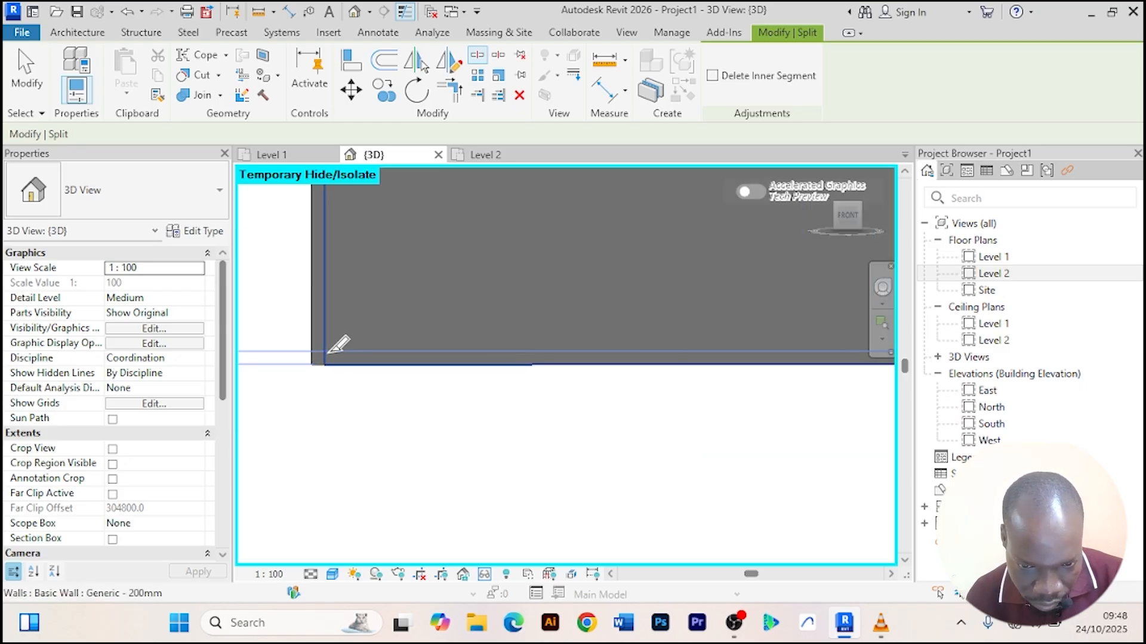
pyautogui.scroll(-3, 453, 358)
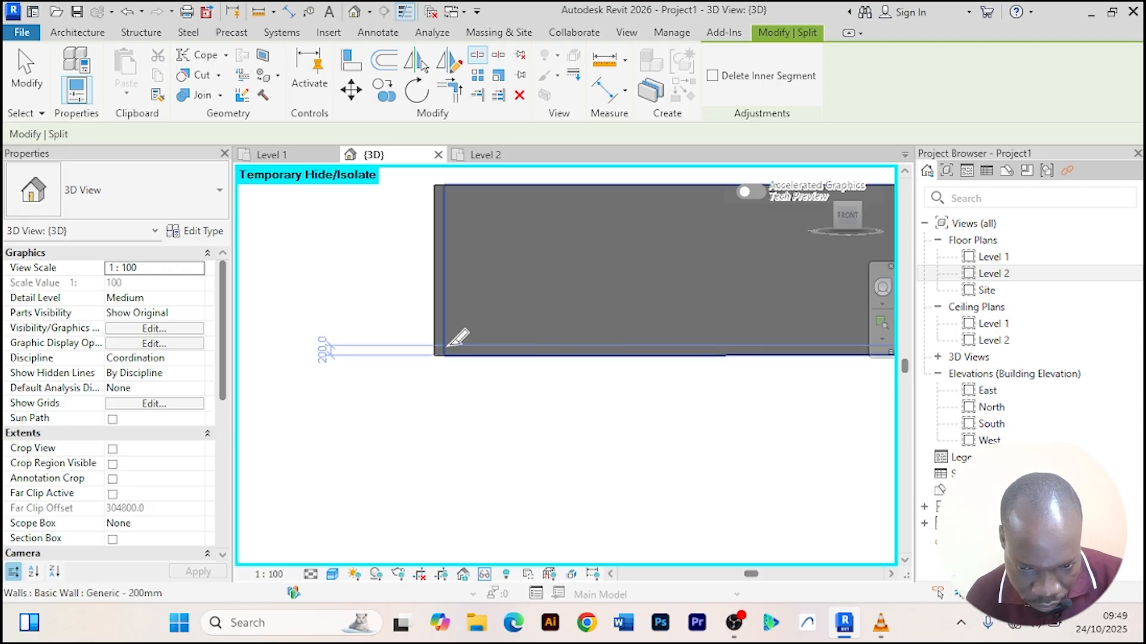
pyautogui.click(449, 347)
pyautogui.scroll(-1, 493, 306)
pyautogui.moveTo(493, 306); pyautogui.dragTo(468, 388, button='middle')
pyautogui.scroll(3, 433, 313)
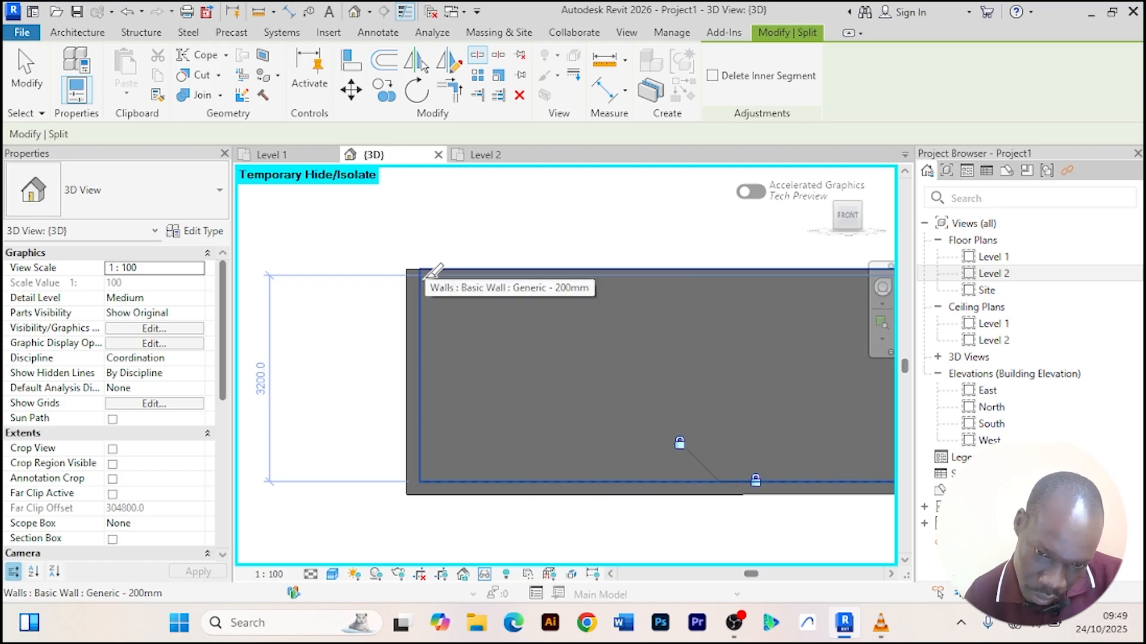
pyautogui.press('Escape')
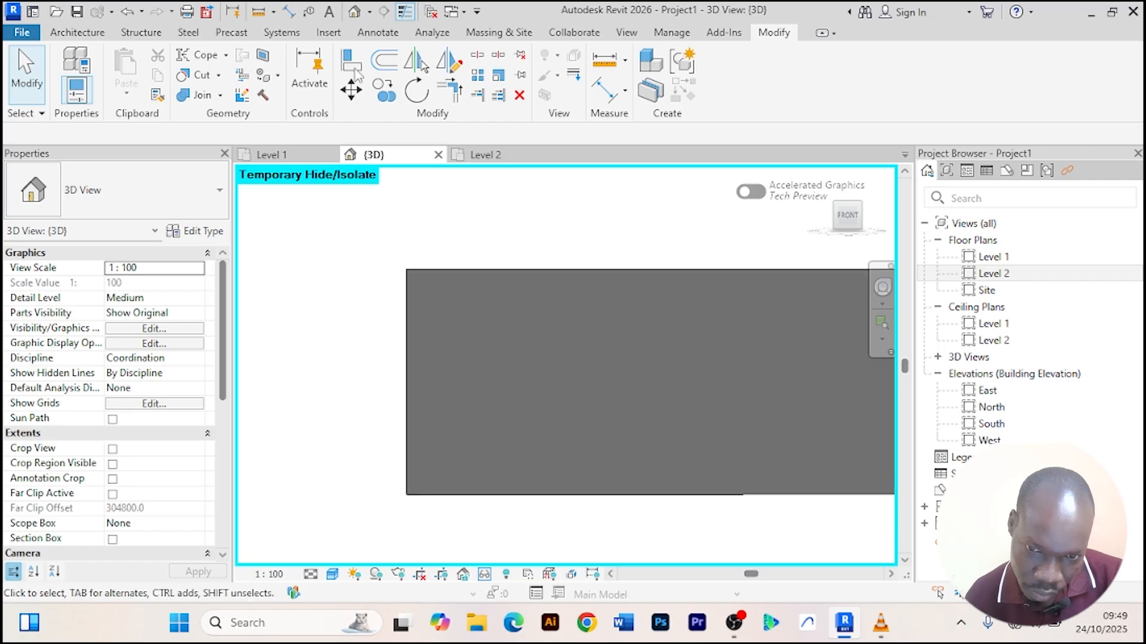
# Split the front wall horizontally about 3400 mm above its base, then cancel the Split command.
pyautogui.click(477, 54)
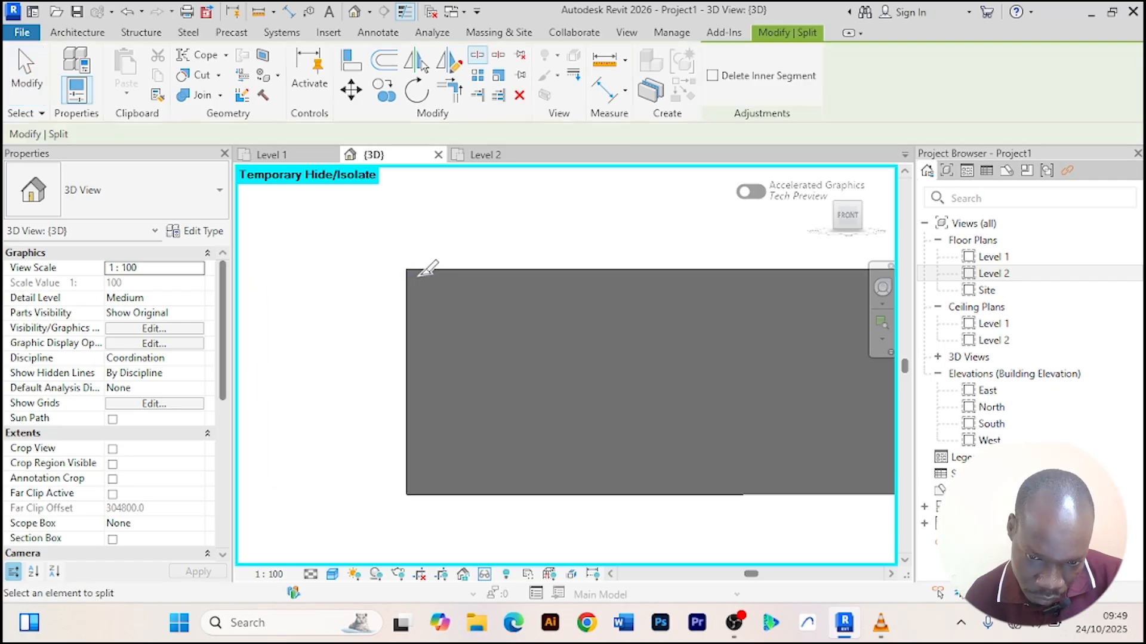
pyautogui.press('Escape')
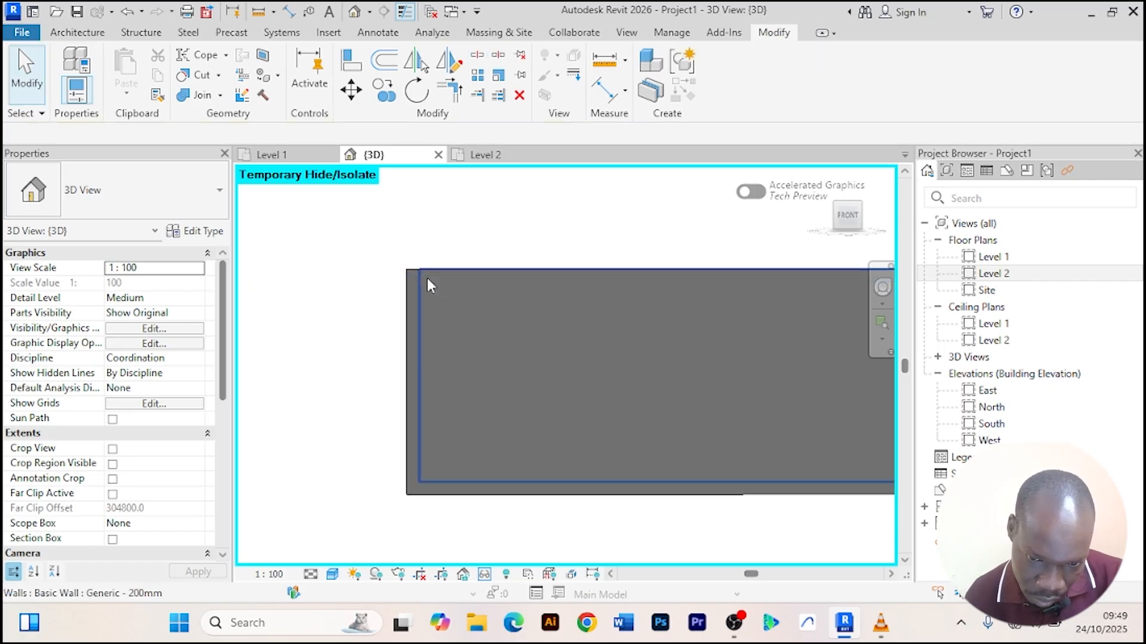
pyautogui.scroll(6, 425, 272)
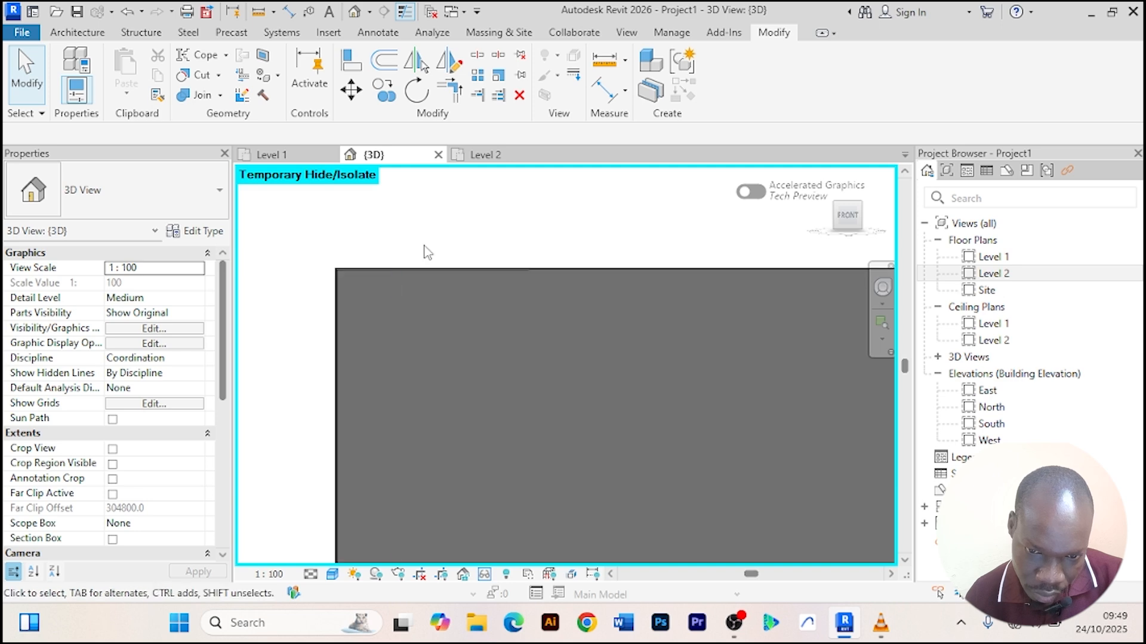
pyautogui.click(477, 54)
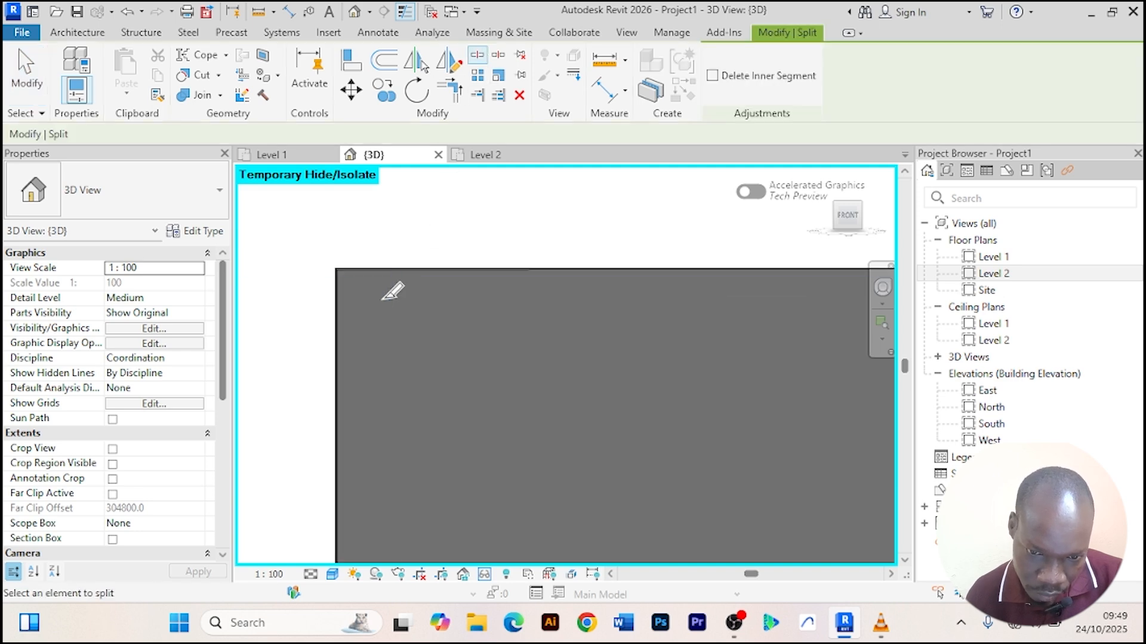
pyautogui.moveTo(384, 299); pyautogui.dragTo(578, 279, button='middle')
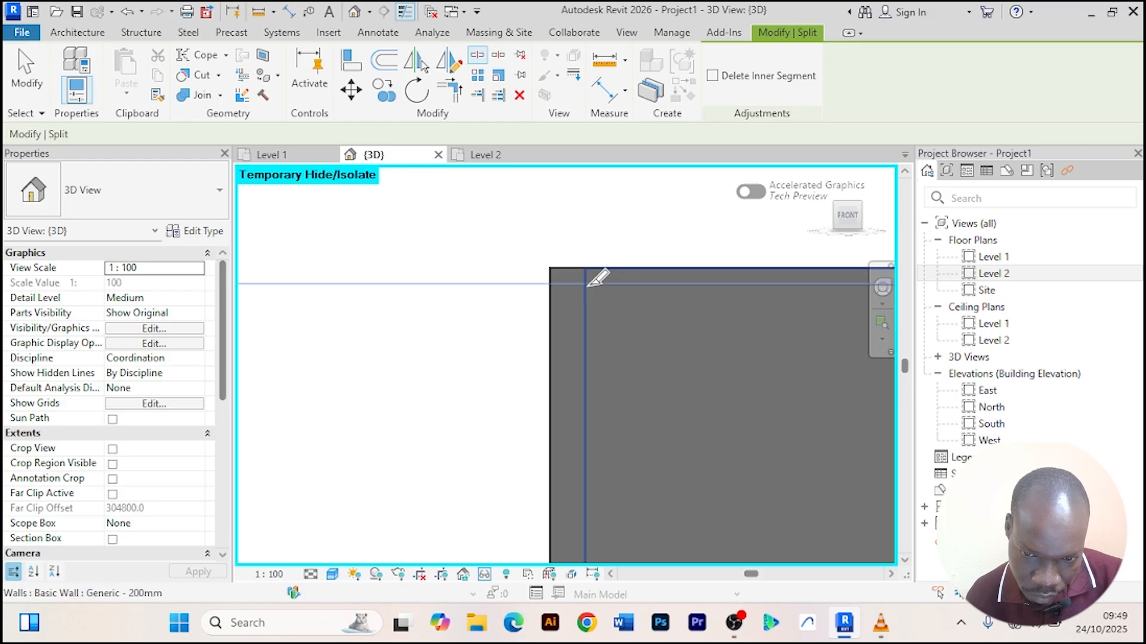
pyautogui.scroll(-1, 590, 287)
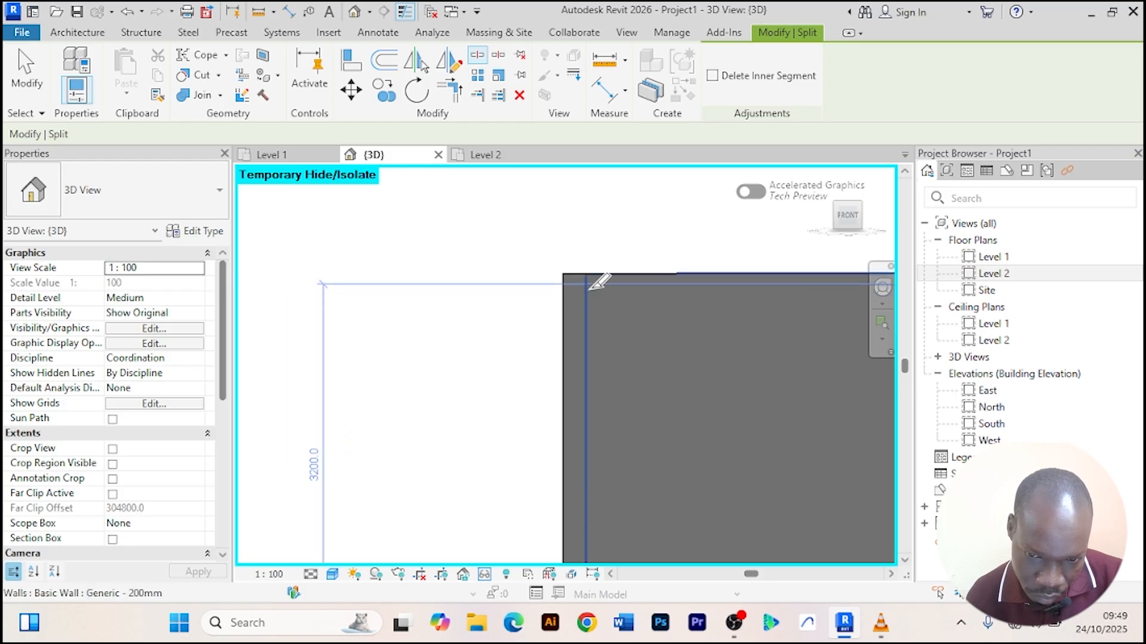
pyautogui.click(589, 290)
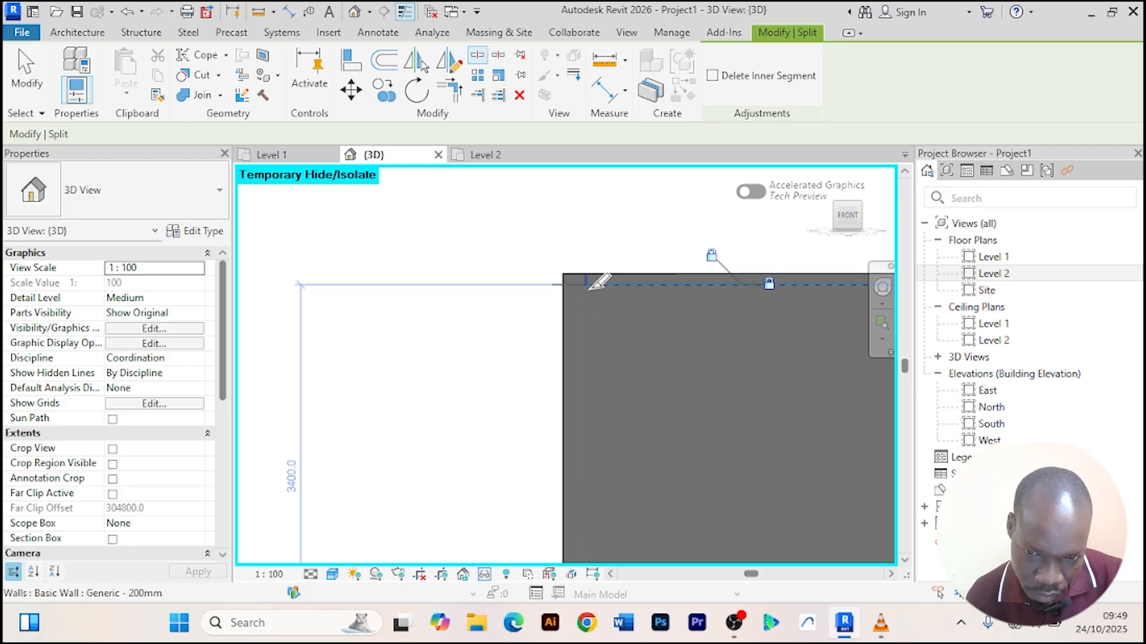
pyautogui.scroll(-2, 589, 234)
pyautogui.scroll(-2, 587, 232)
pyautogui.moveTo(583, 245); pyautogui.dragTo(305, 339, button='middle')
pyautogui.rightClick(480, 240)
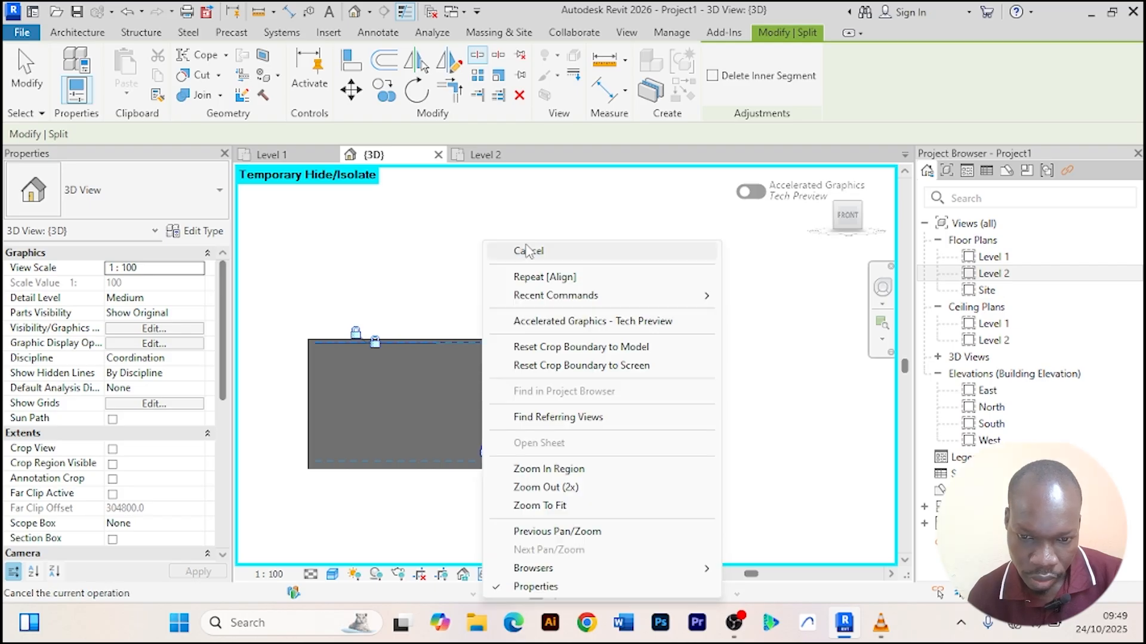
pyautogui.click(527, 250)
# Select the inner wall segment and change its type to Curtain Wall.
pyautogui.rightClick(585, 238)
pyautogui.click(597, 250)
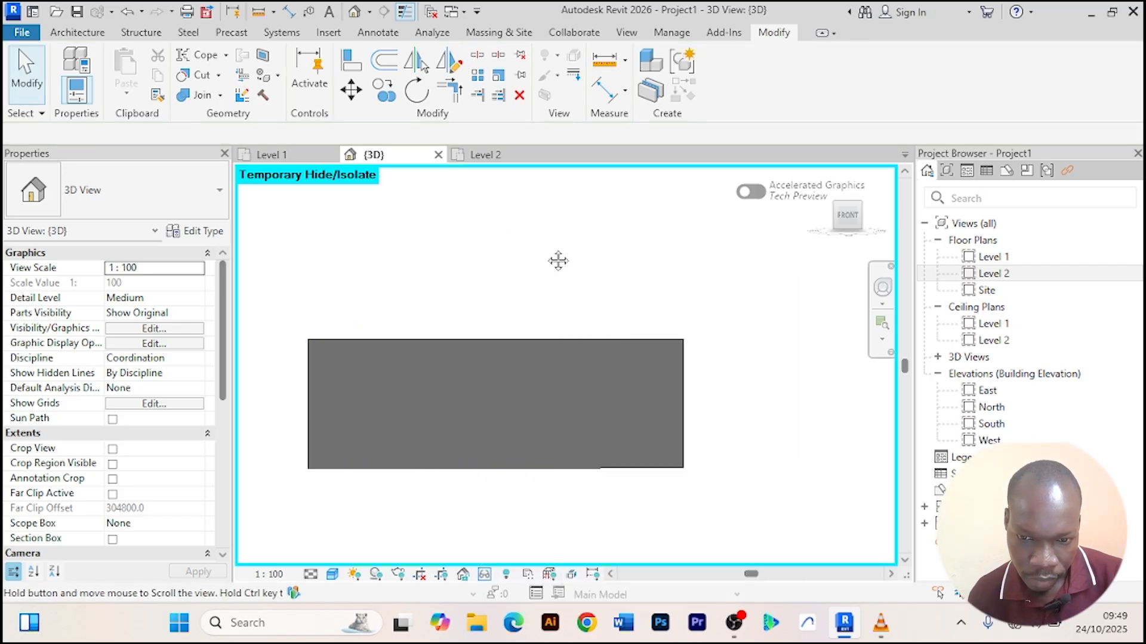
pyautogui.moveTo(557, 258); pyautogui.dragTo(605, 230, button='middle')
pyautogui.click(371, 350)
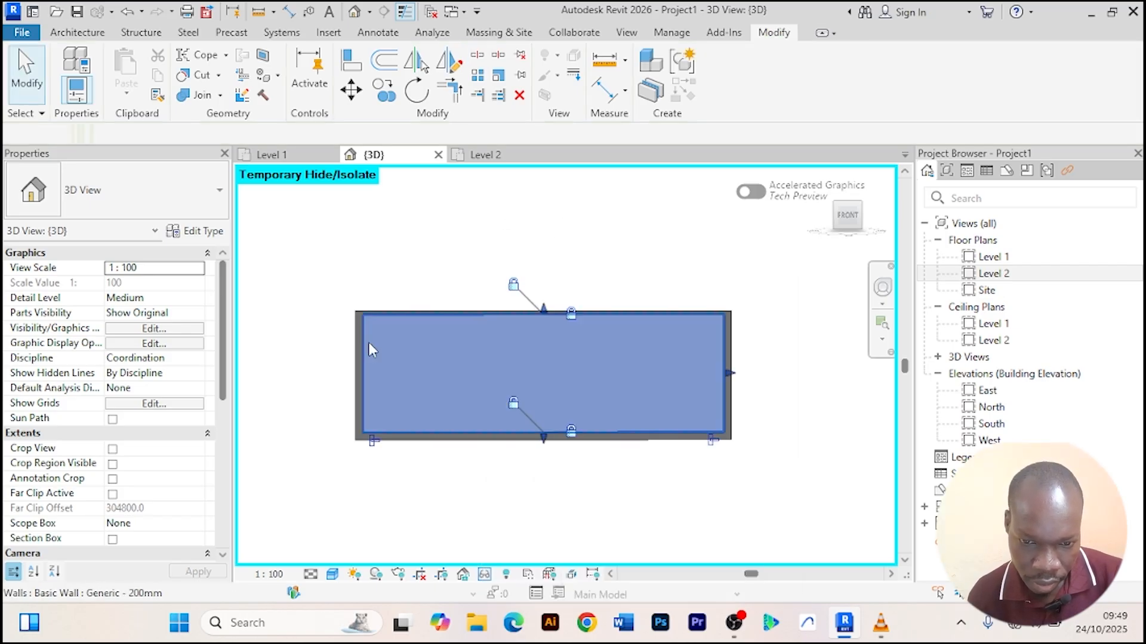
pyautogui.scroll(-1, 567, 250)
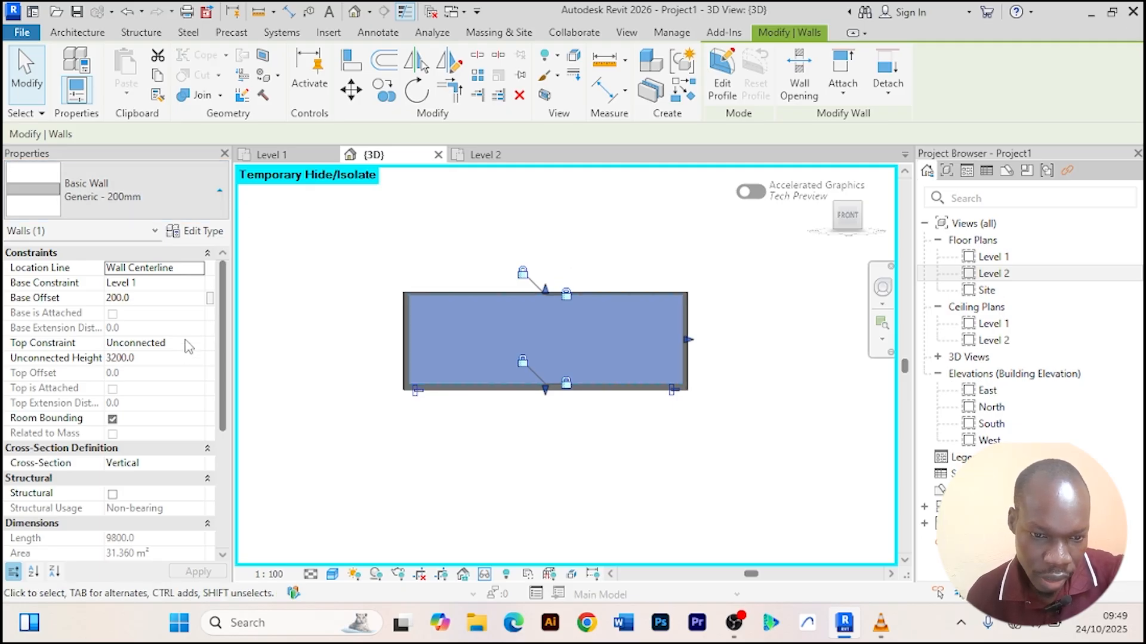
pyautogui.click(220, 192)
pyautogui.scroll(-3, 139, 457)
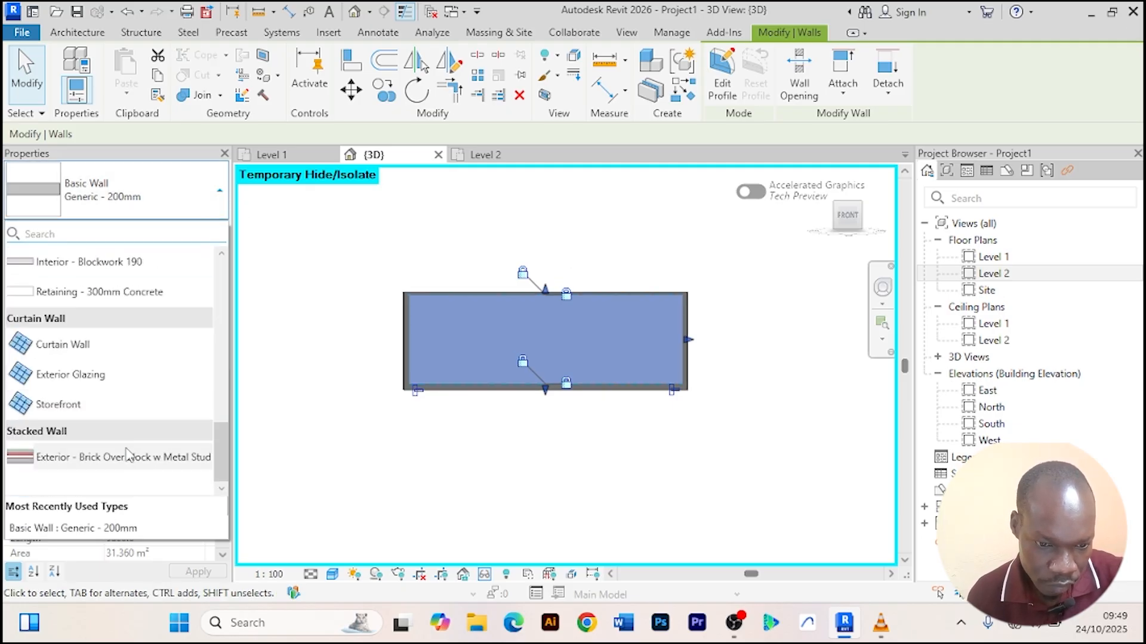
pyautogui.click(85, 352)
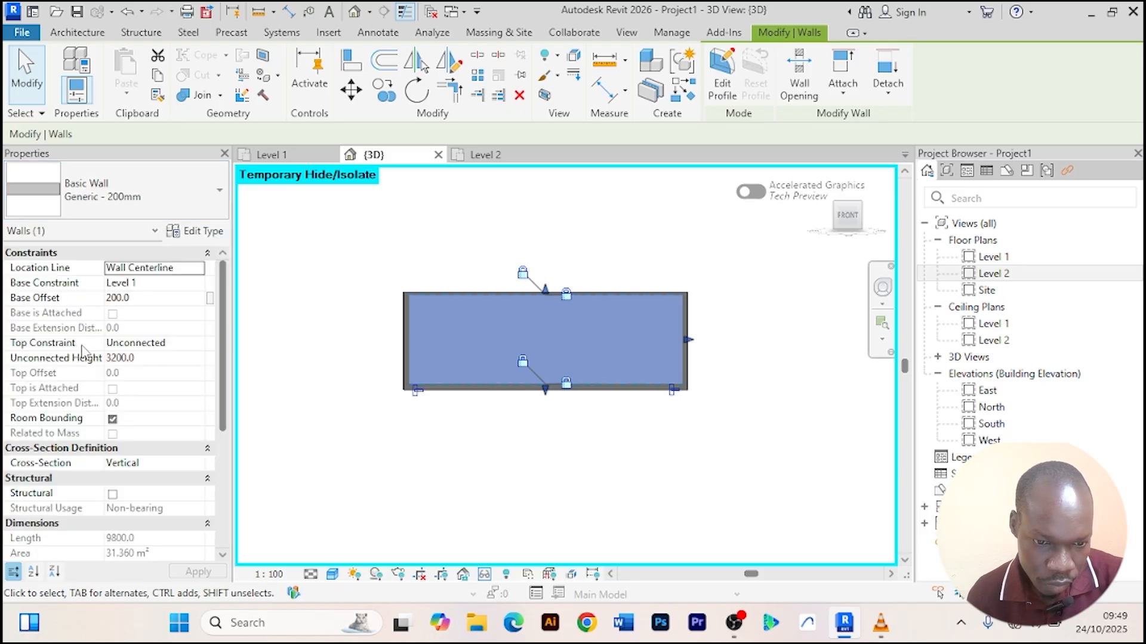
# Open the curtain wall's profile for editing and finish it without changes.
pyautogui.click(478, 446)
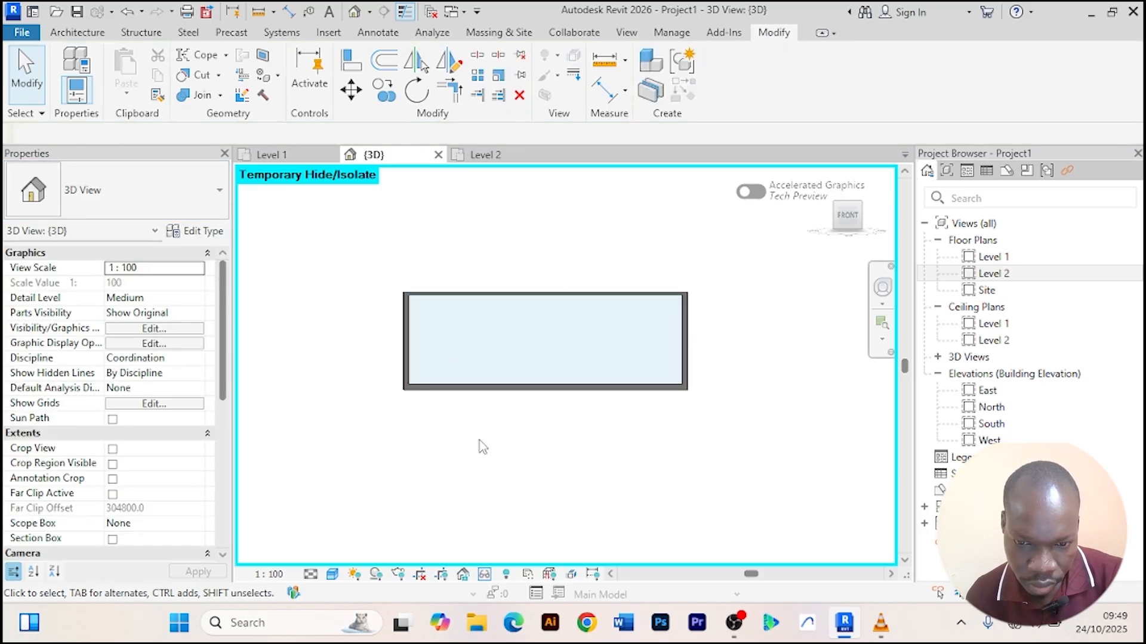
pyautogui.scroll(1, 452, 345)
pyautogui.click(402, 324)
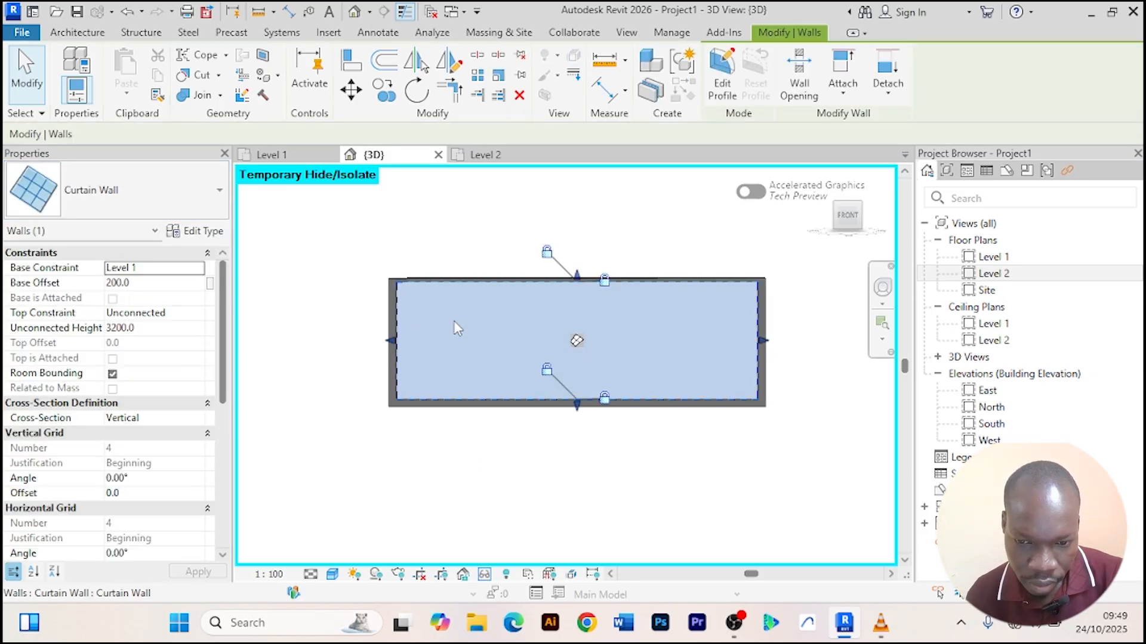
pyautogui.scroll(-1, 495, 441)
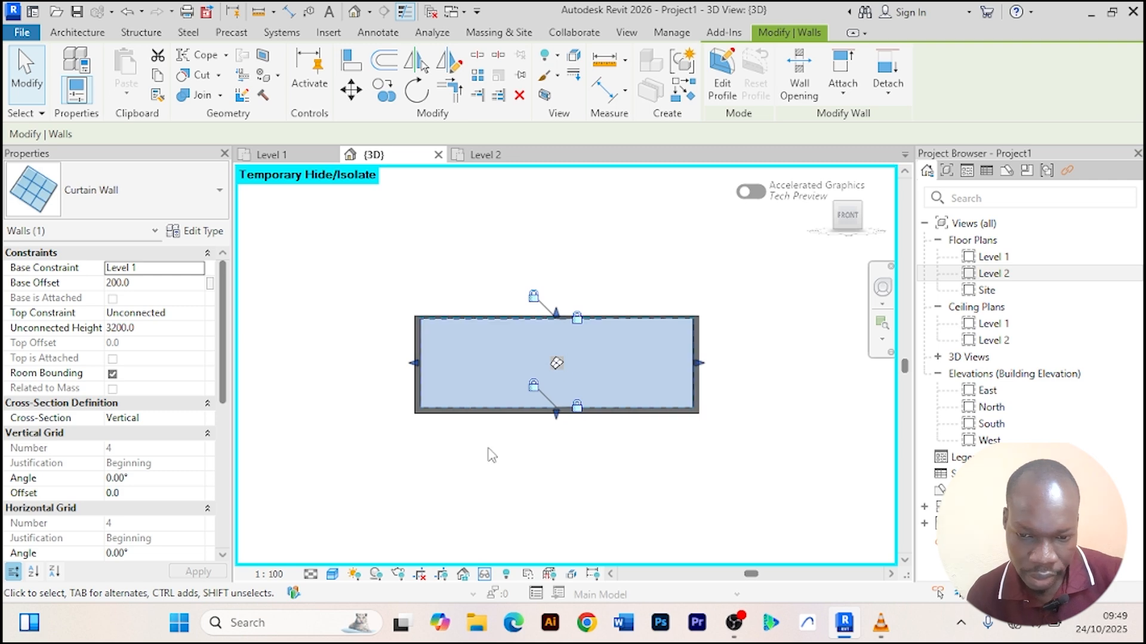
pyautogui.click(491, 455)
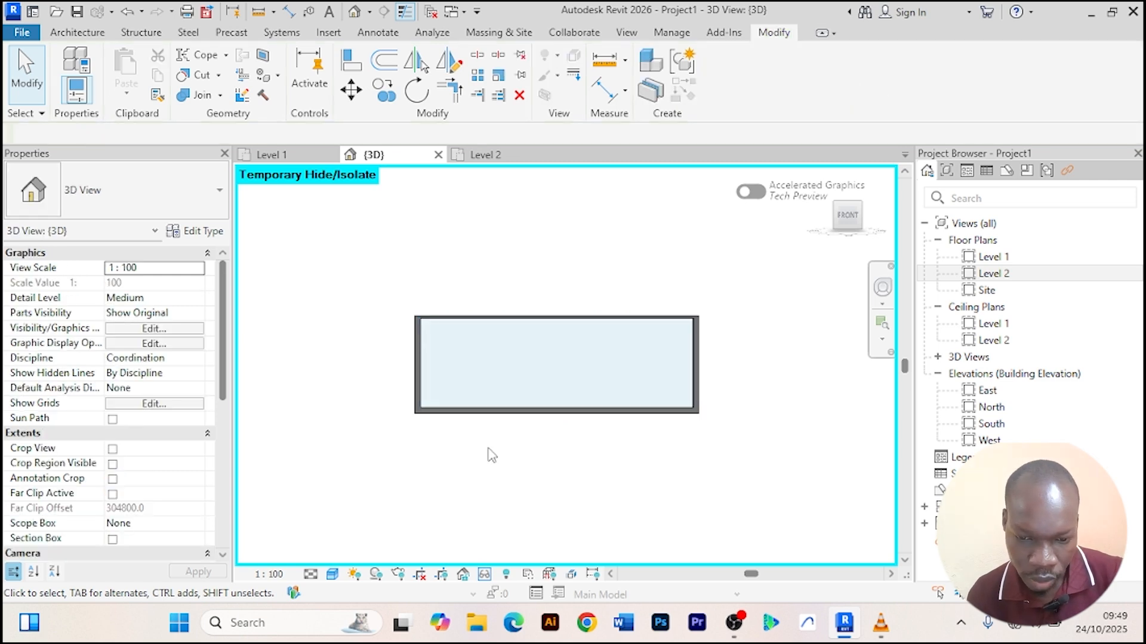
pyautogui.click(424, 343)
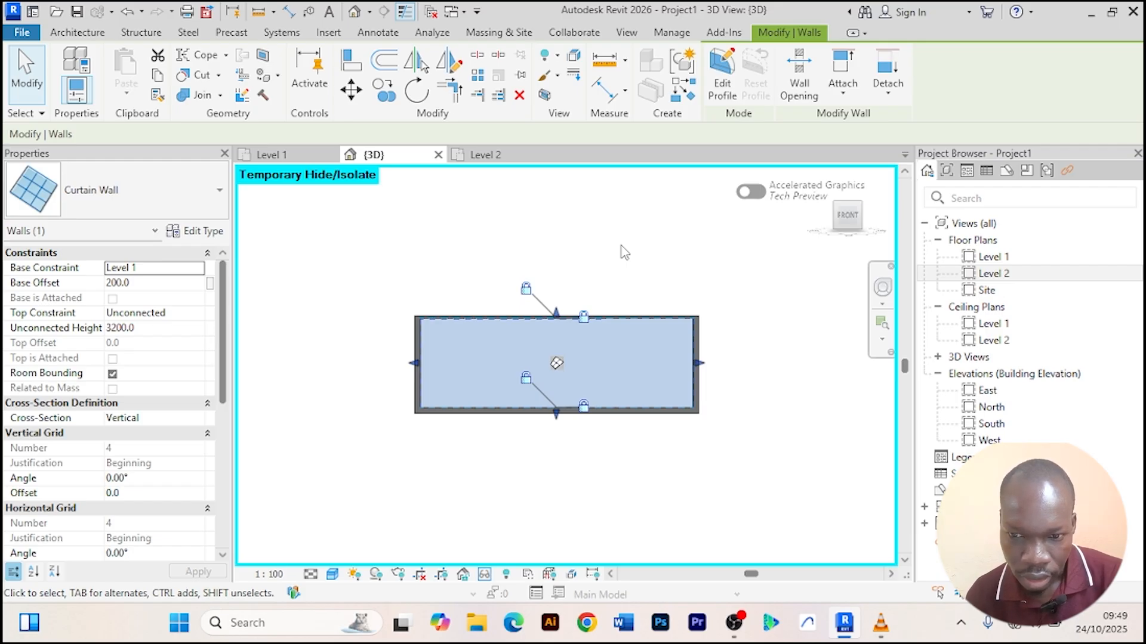
pyautogui.click(722, 75)
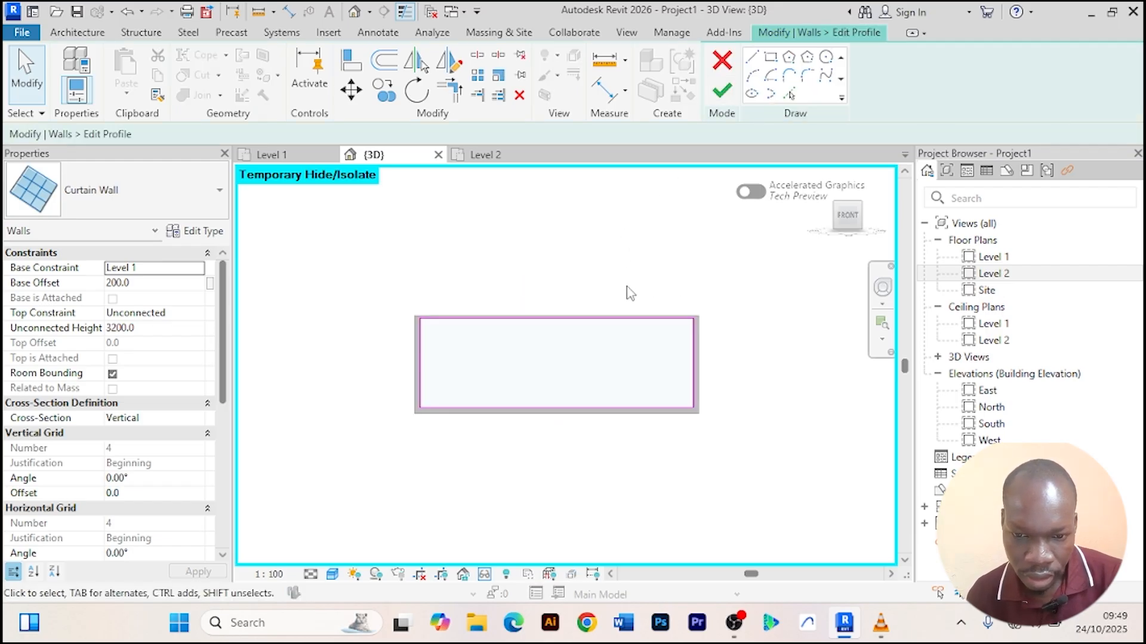
pyautogui.scroll(3, 509, 352)
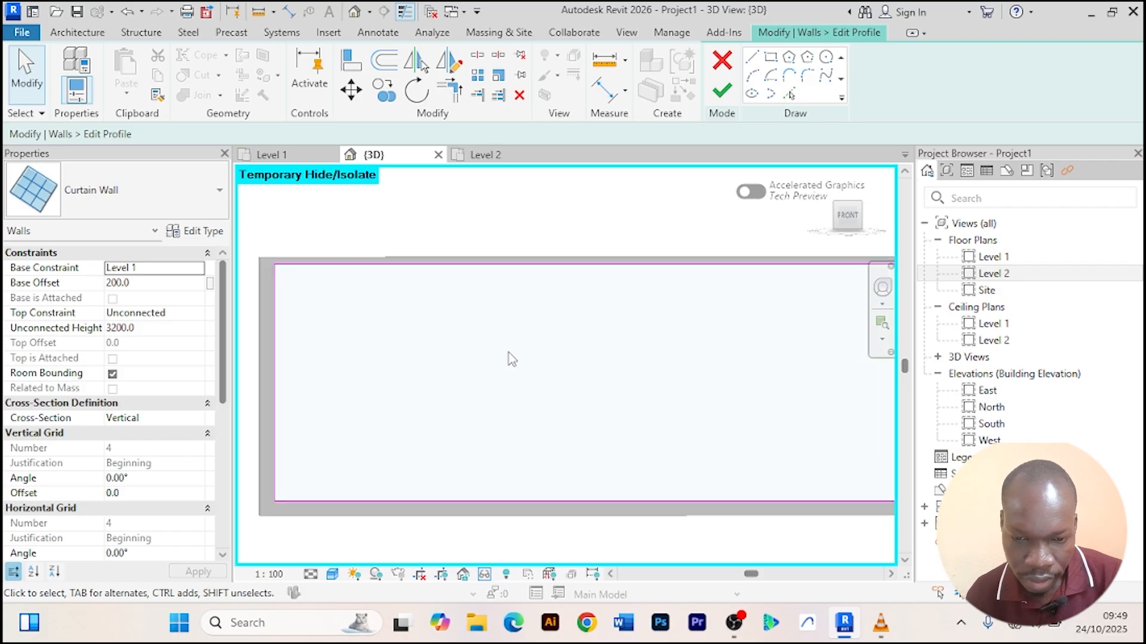
pyautogui.scroll(-3, 508, 353)
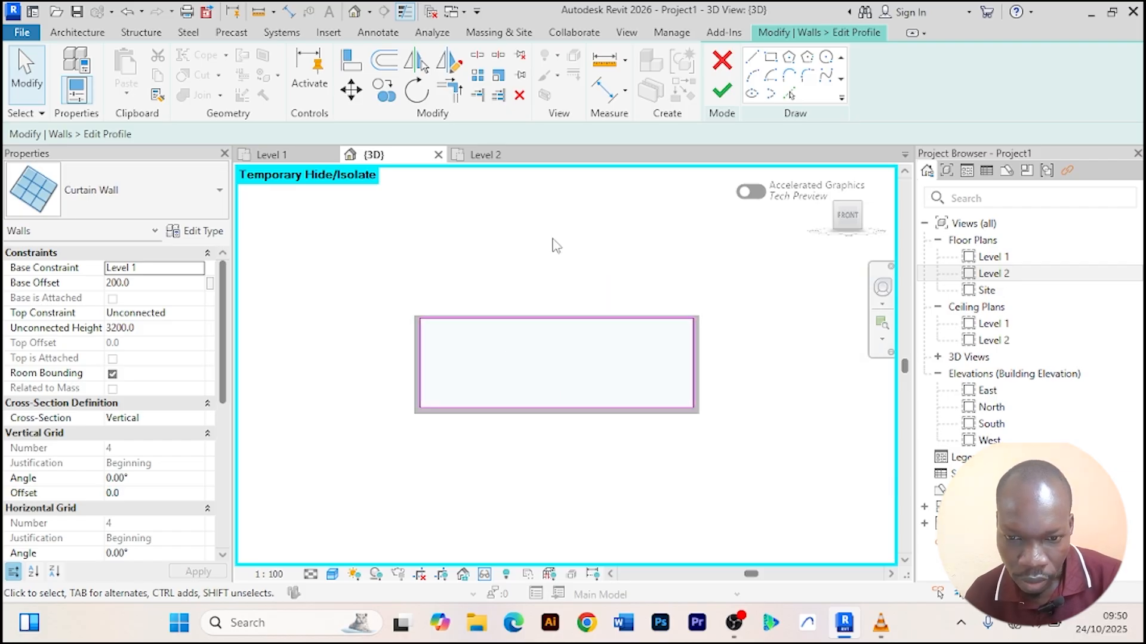
pyautogui.scroll(2, 523, 365)
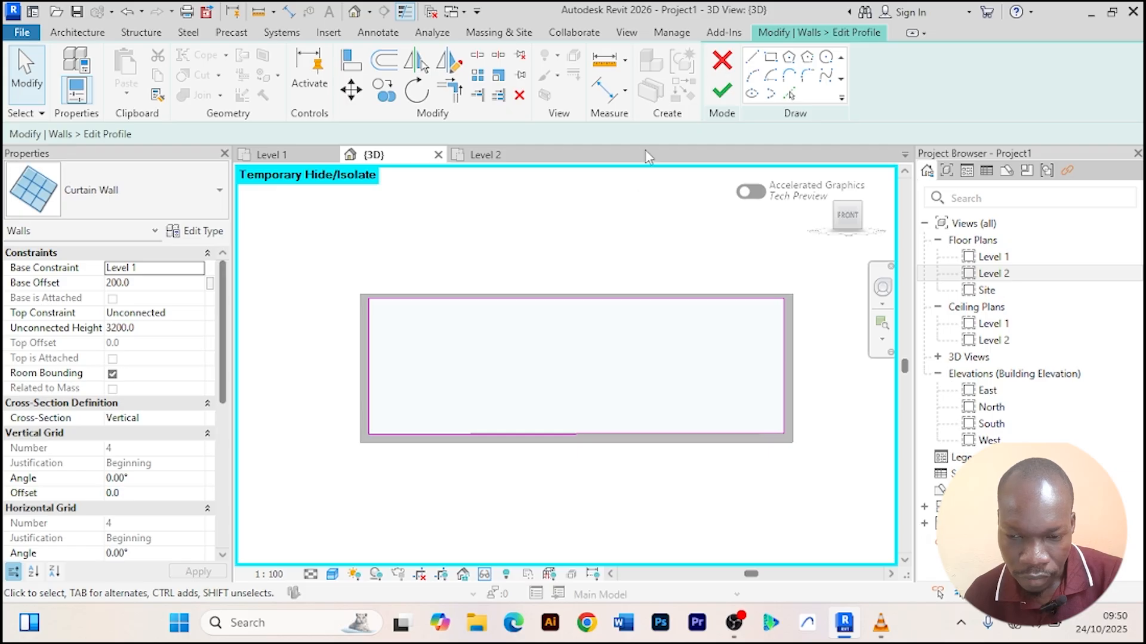
pyautogui.click(722, 90)
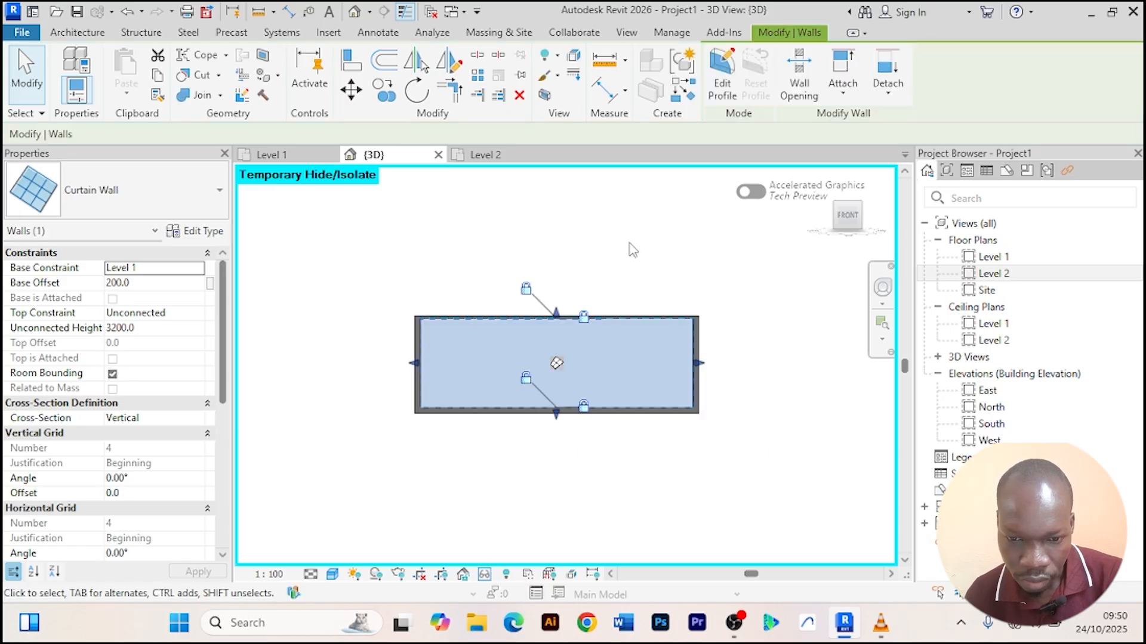
# Add vertical curtain grid lines about 1100 mm in from each end of the curtain wall.
pyautogui.click(629, 244)
pyautogui.click(424, 357)
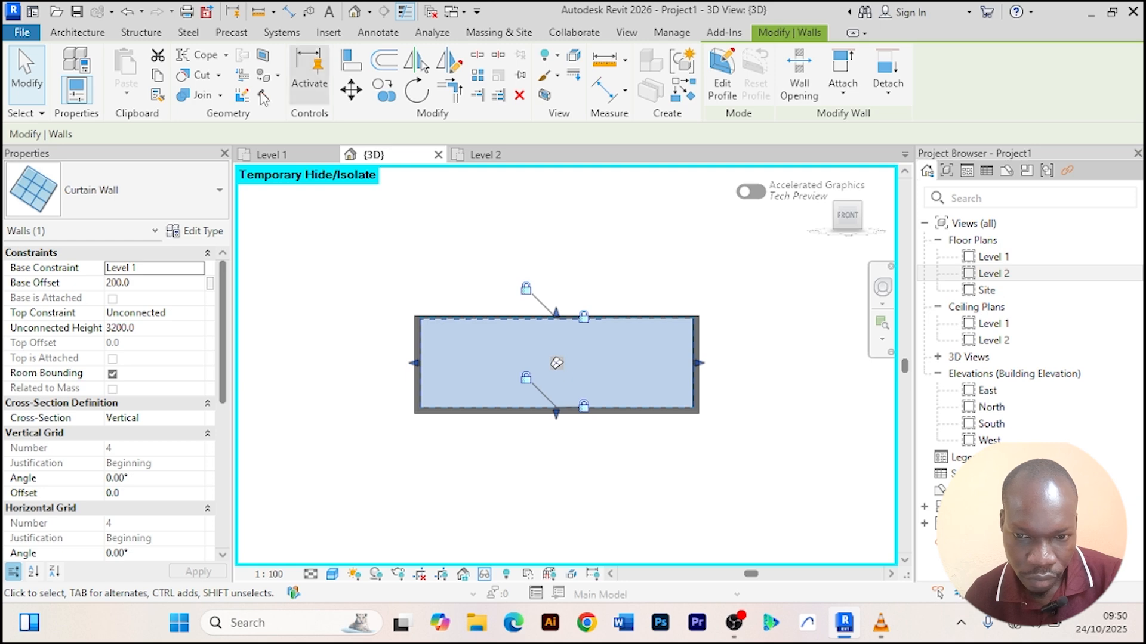
pyautogui.click(72, 34)
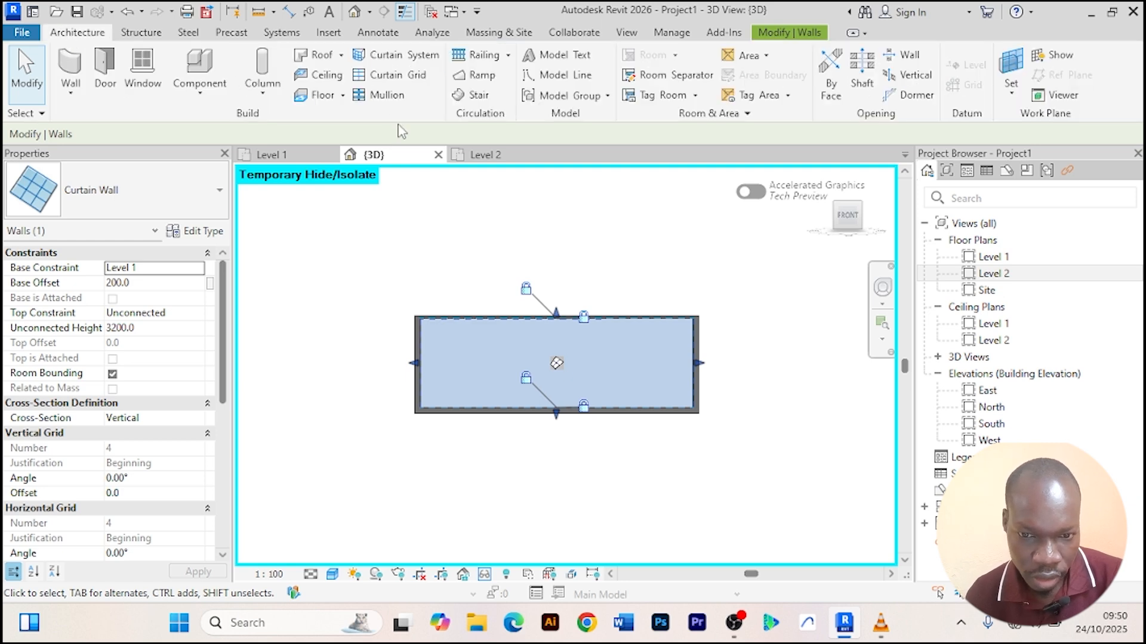
pyautogui.click(382, 75)
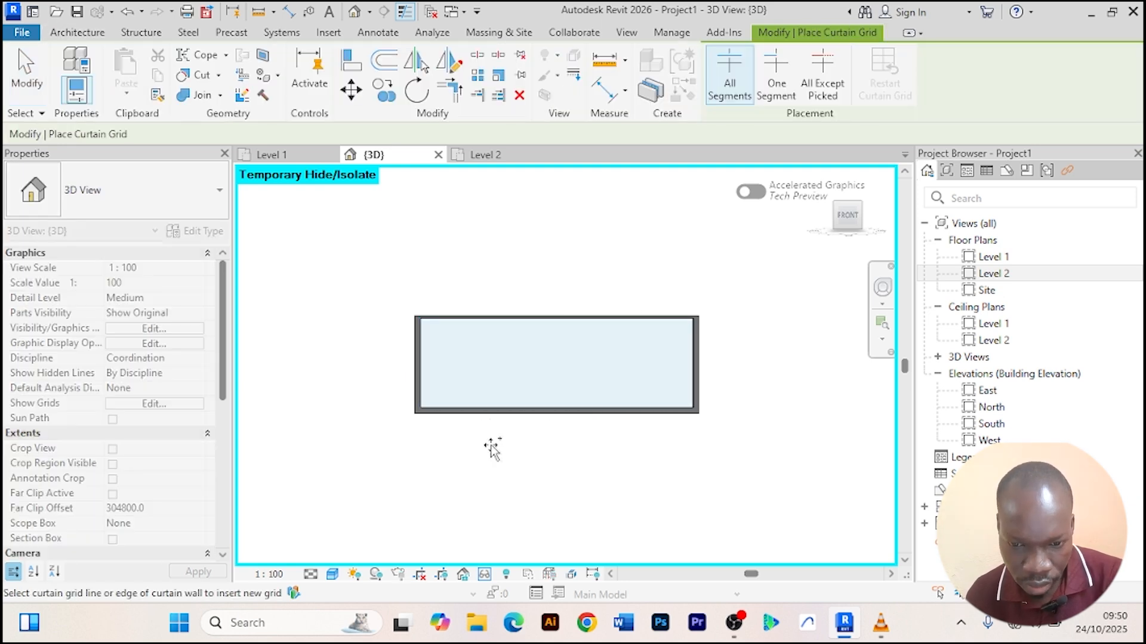
pyautogui.click(452, 407)
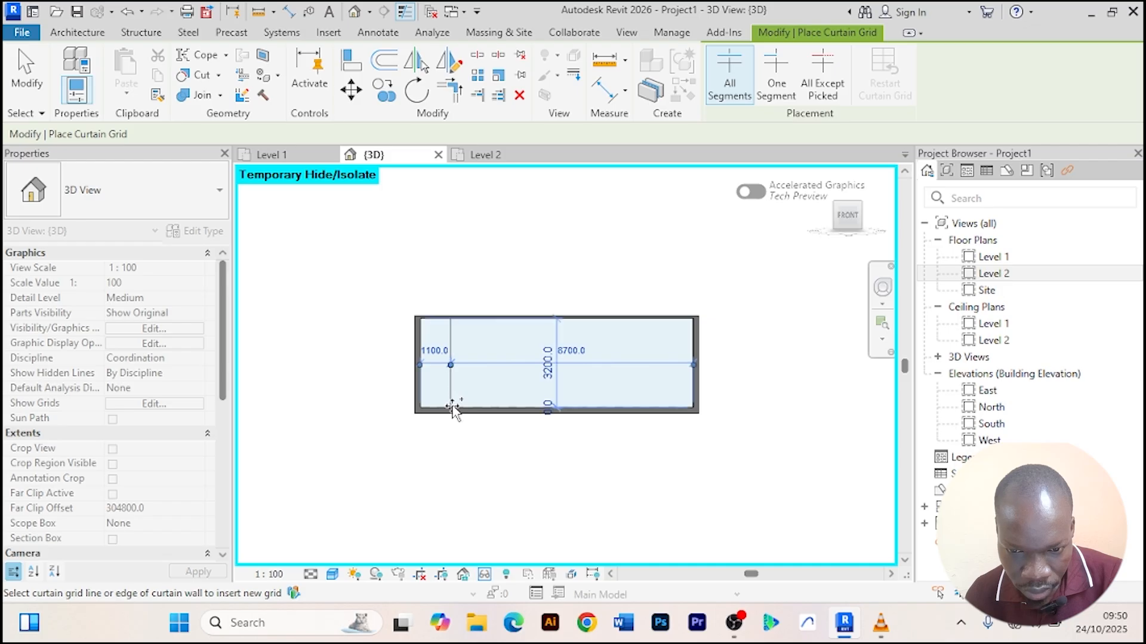
pyautogui.click(663, 405)
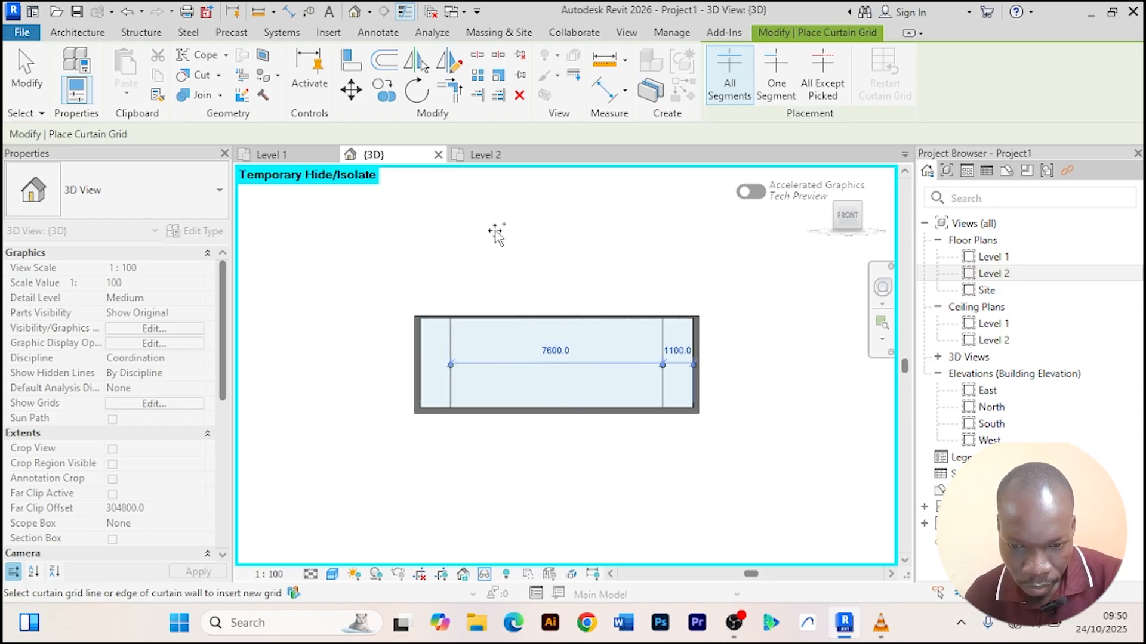
pyautogui.rightClick(523, 219)
pyautogui.click(549, 228)
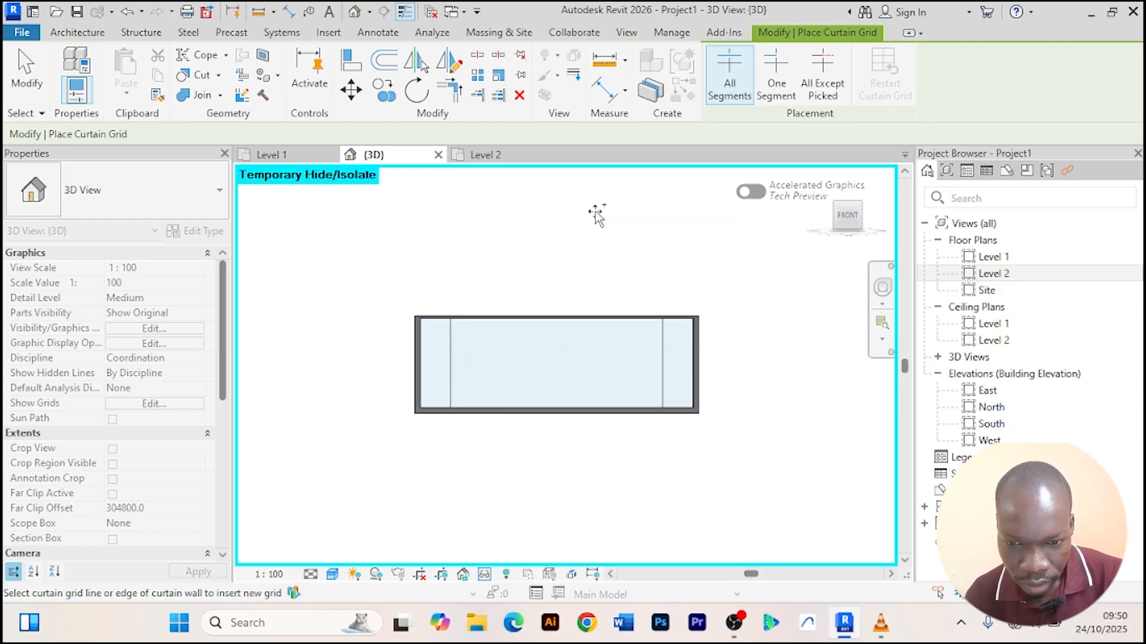
pyautogui.rightClick(594, 222)
pyautogui.click(621, 236)
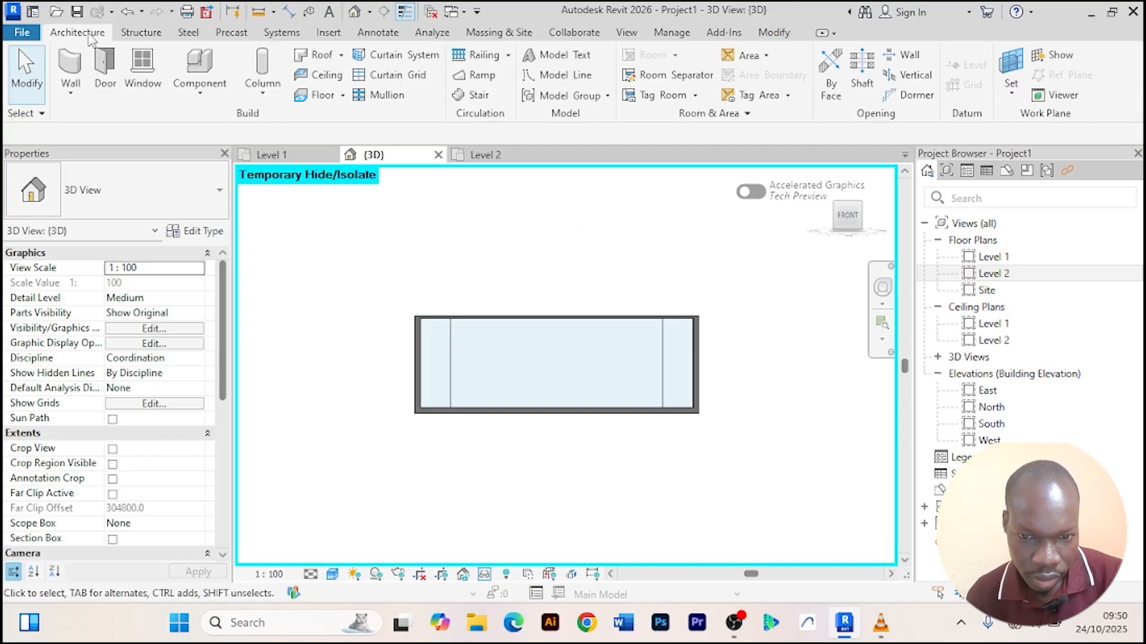
# Place rectangular mullions on all grid lines of the curtain wall.
pyautogui.click(382, 95)
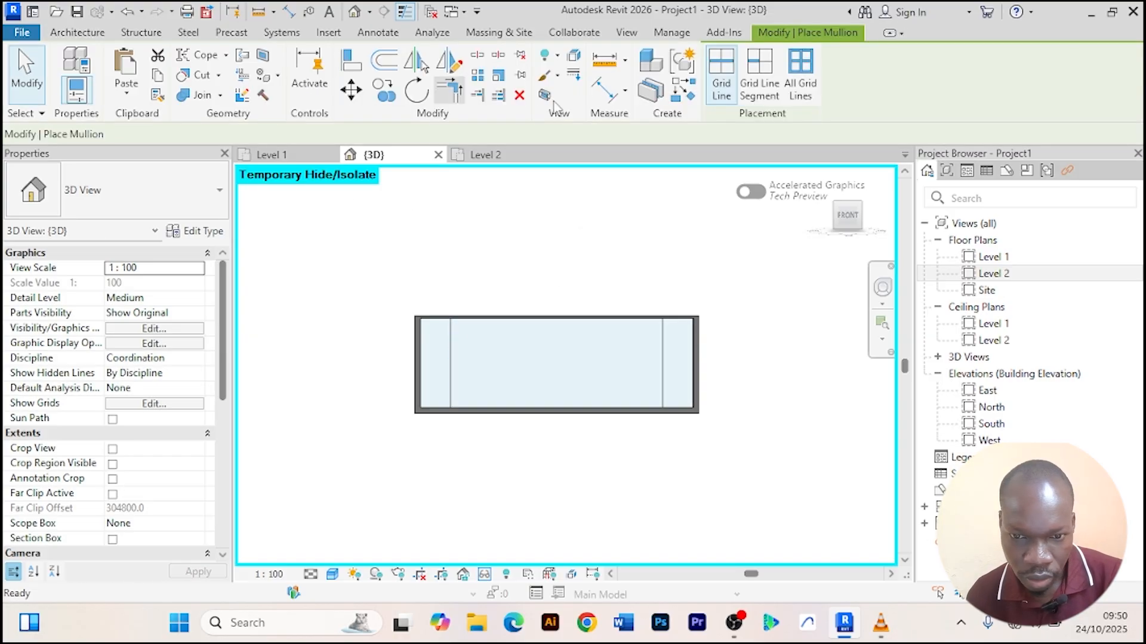
pyautogui.click(803, 84)
pyautogui.click(452, 387)
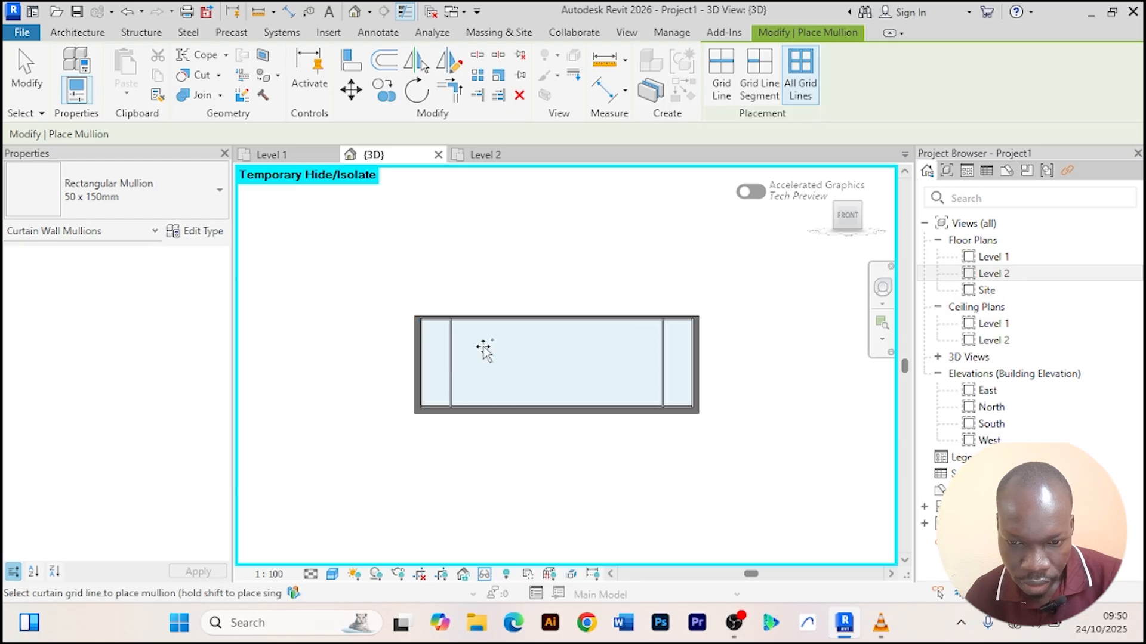
pyautogui.rightClick(526, 225)
pyautogui.click(572, 216)
pyautogui.click(573, 216)
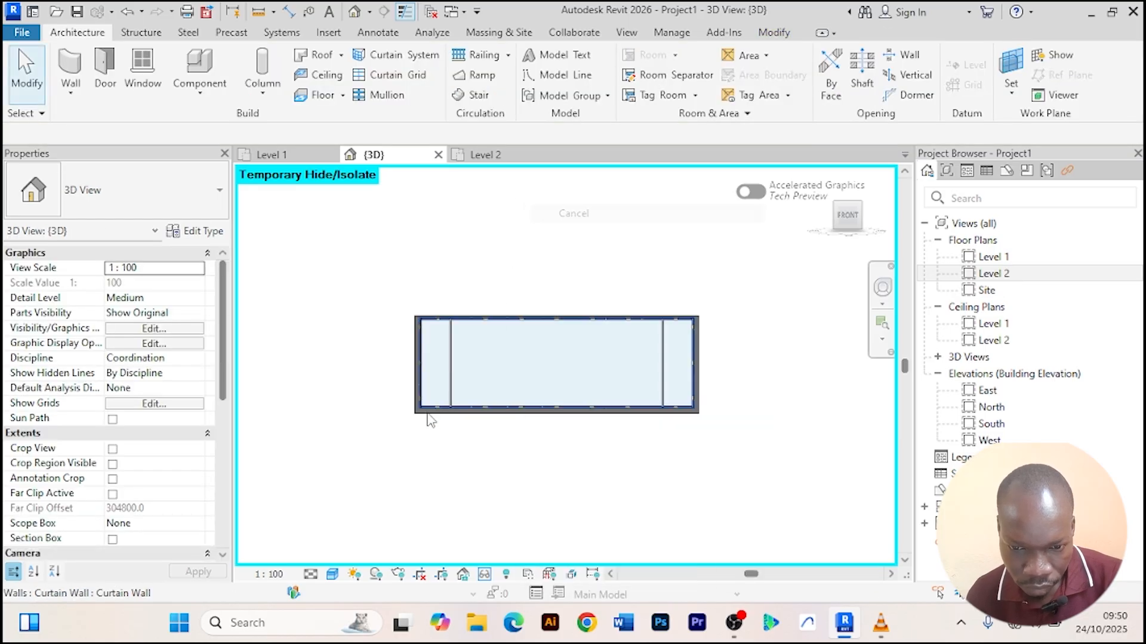
# Select the central curtain panel and inspect its properties.
pyautogui.scroll(3, 466, 352)
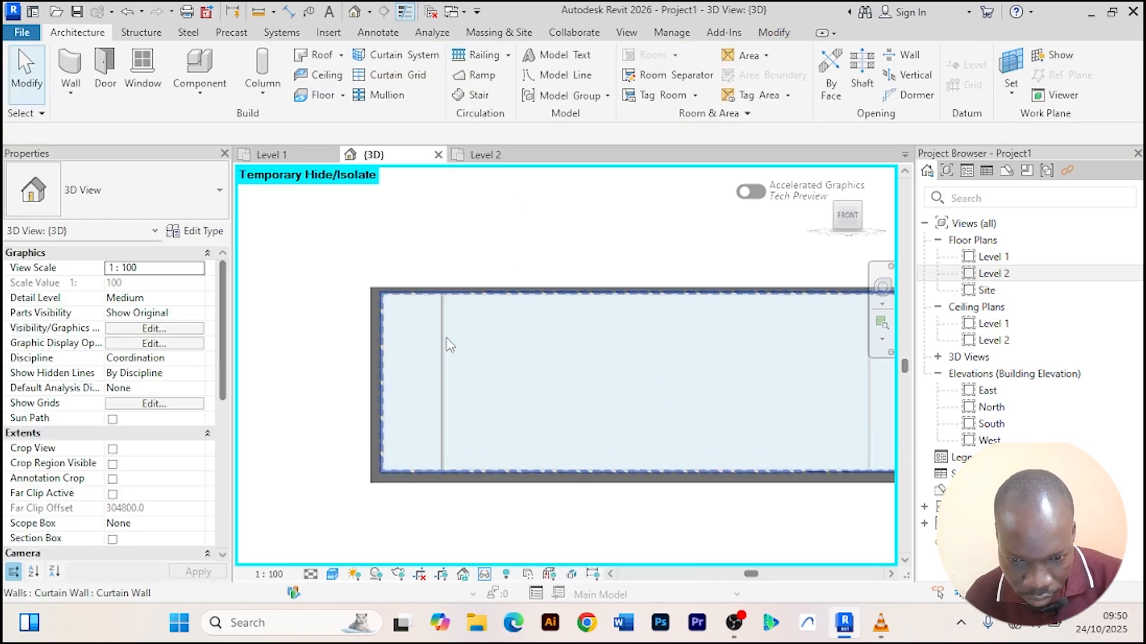
pyautogui.scroll(-3, 454, 301)
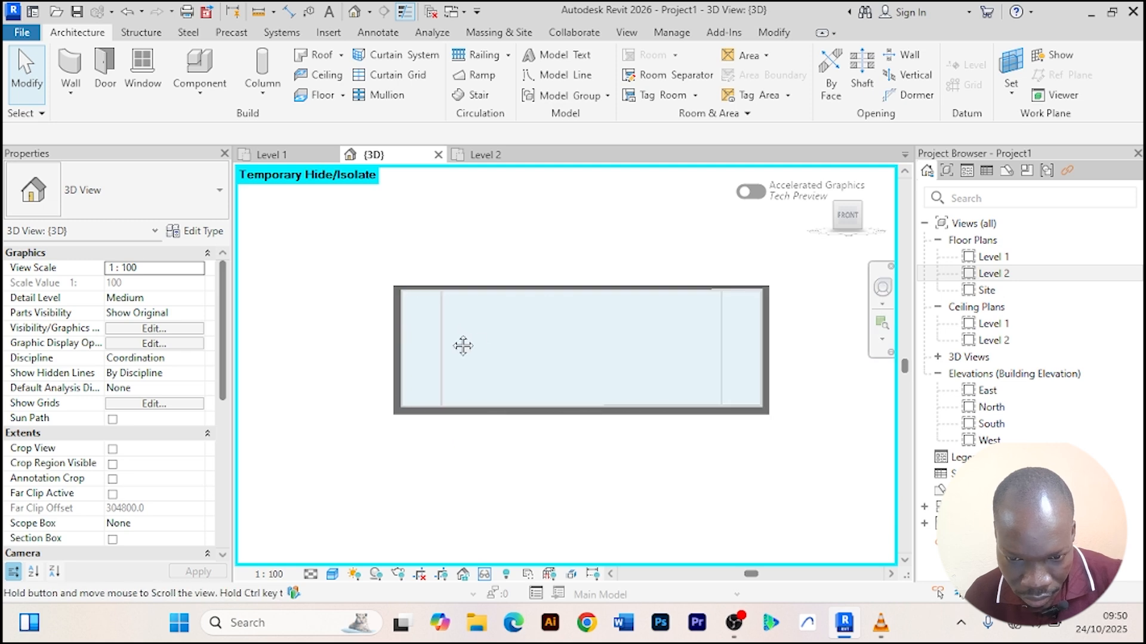
pyautogui.scroll(2, 394, 341)
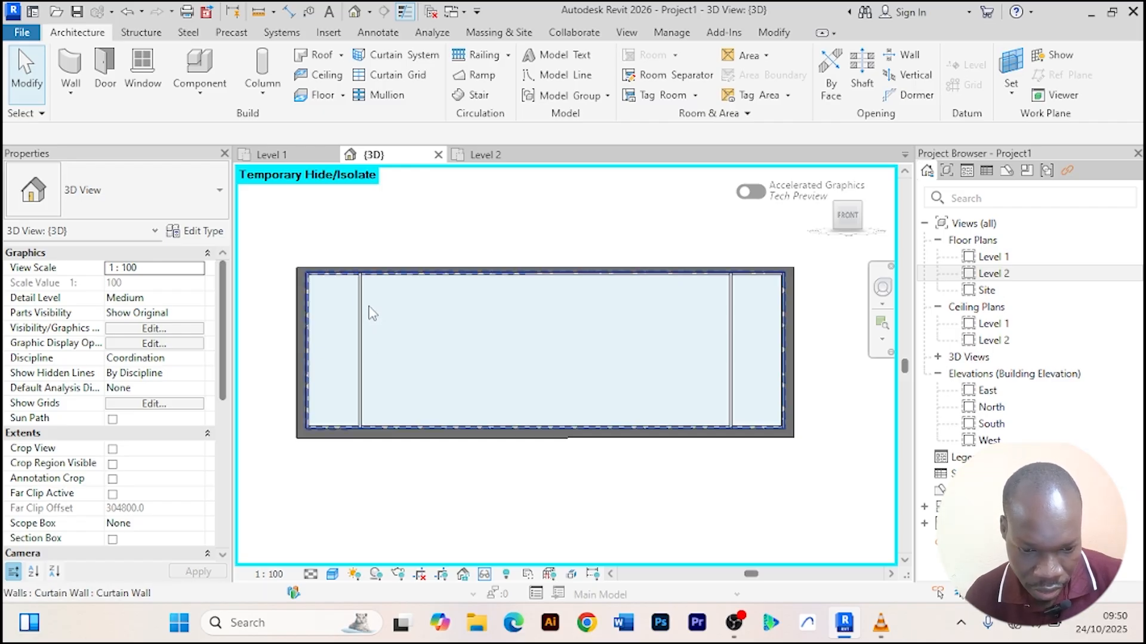
pyautogui.press('Tab')
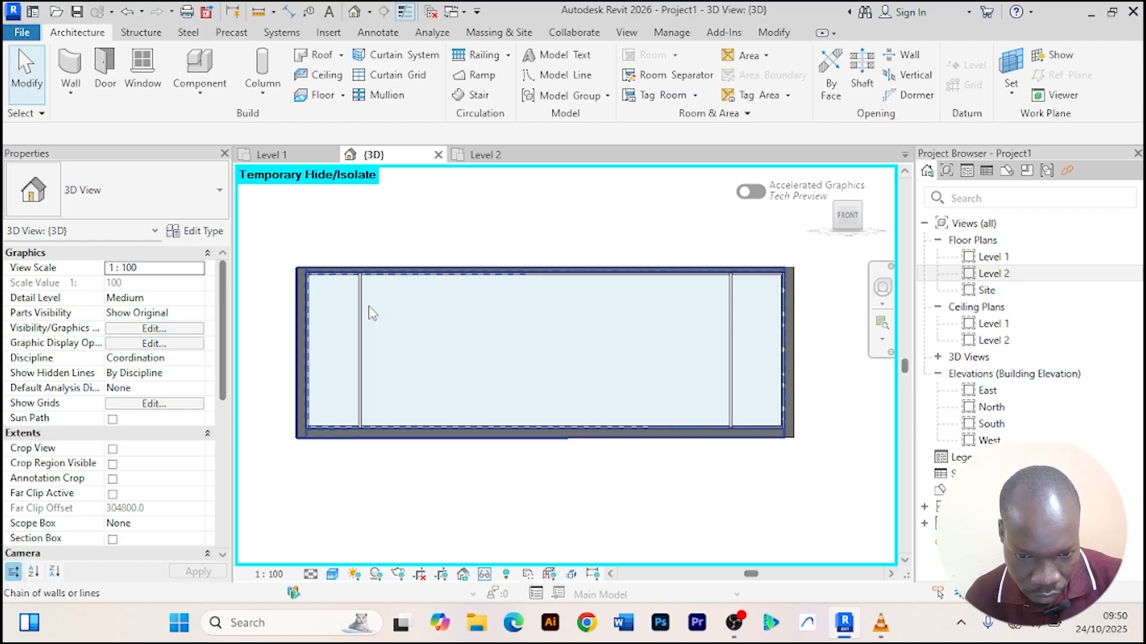
pyautogui.press('Tab')
pyautogui.press('Tab')
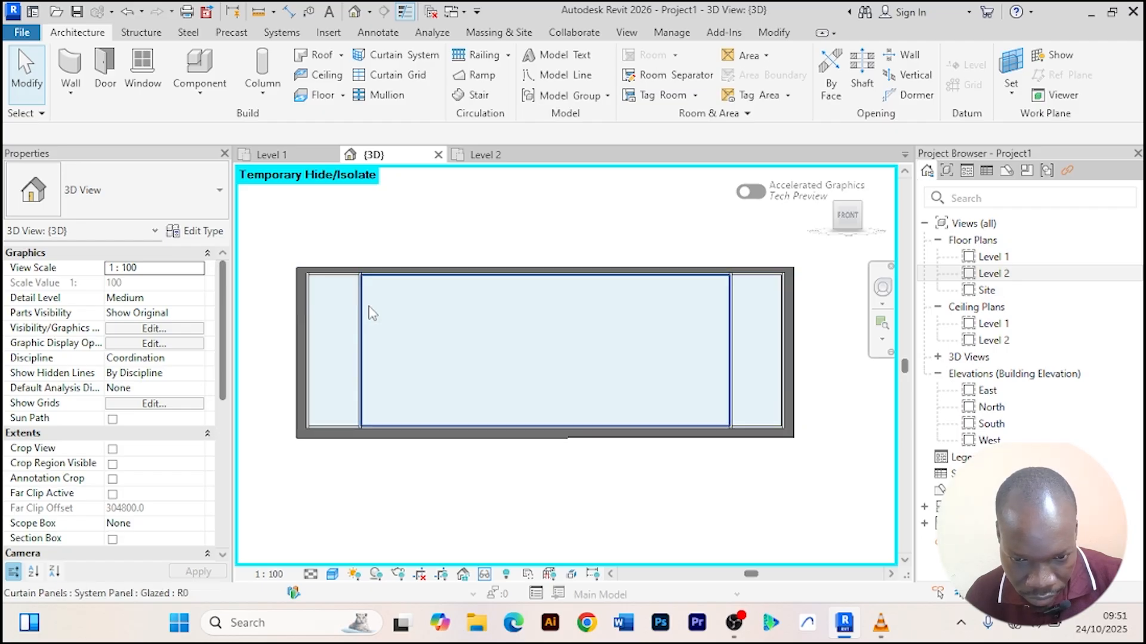
pyautogui.click(370, 311)
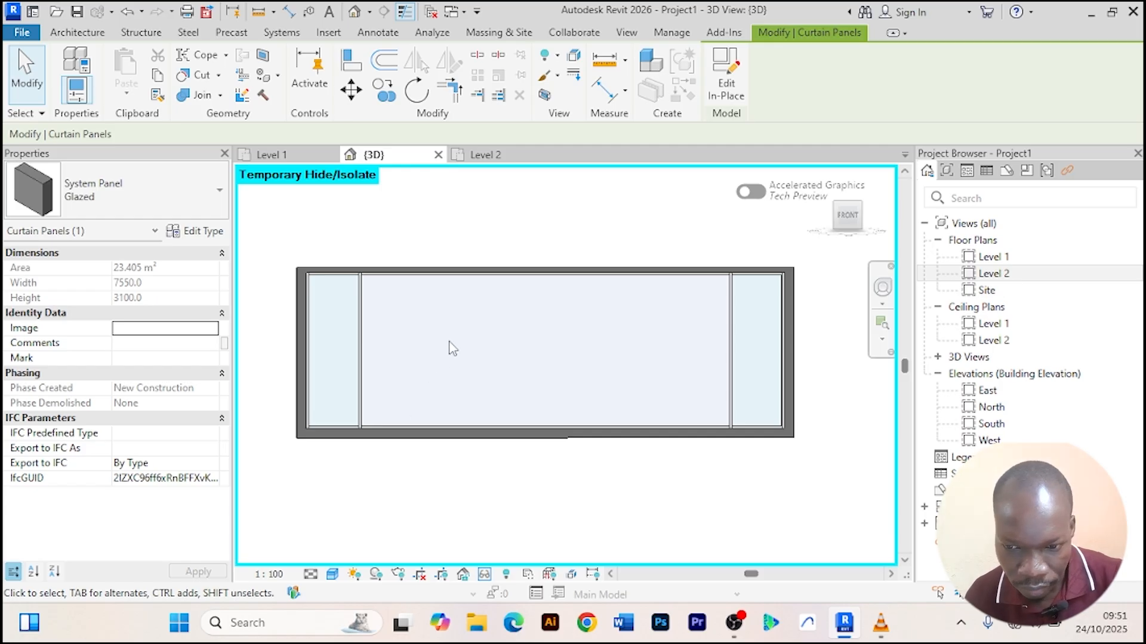
pyautogui.scroll(-1, 471, 337)
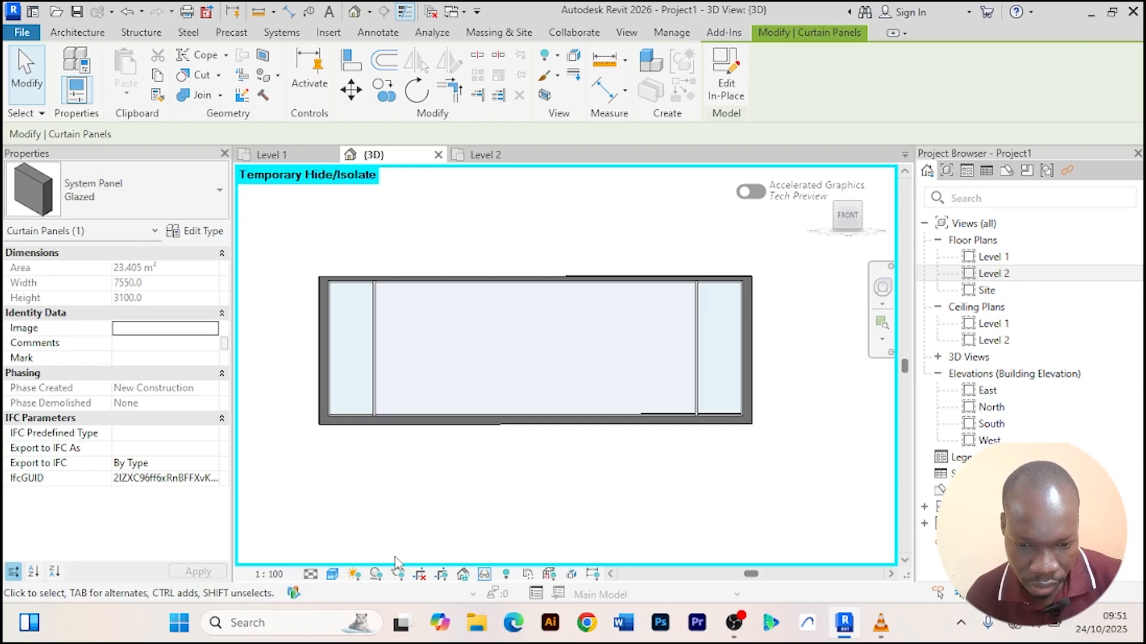
# Reset the temporary hide/isolate so the whole building shows again.
pyautogui.click(484, 575)
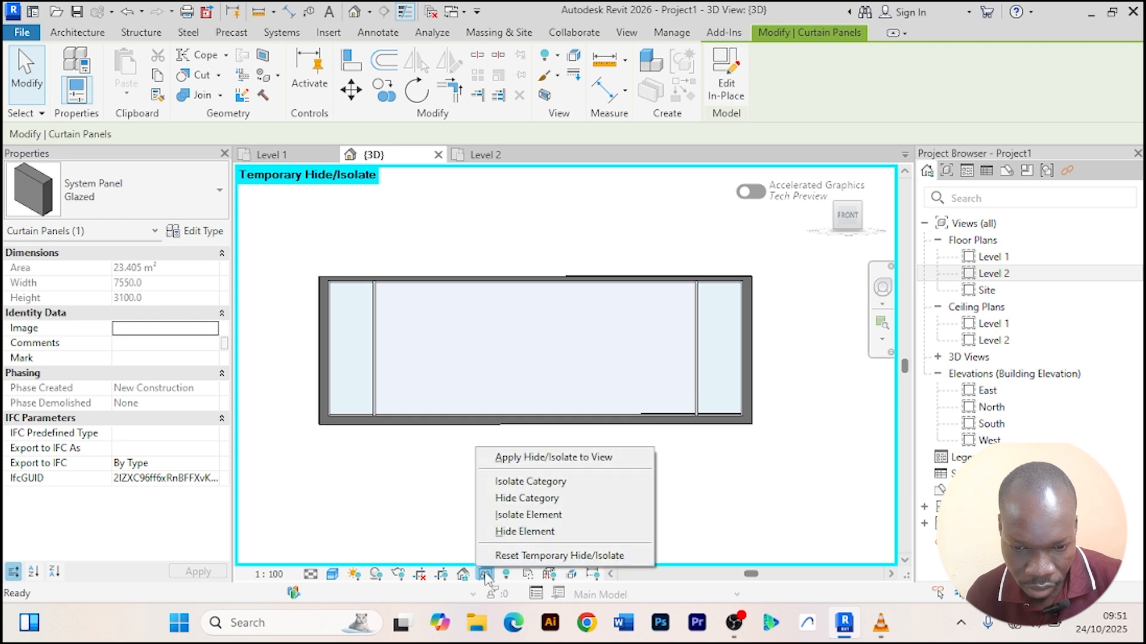
pyautogui.click(547, 556)
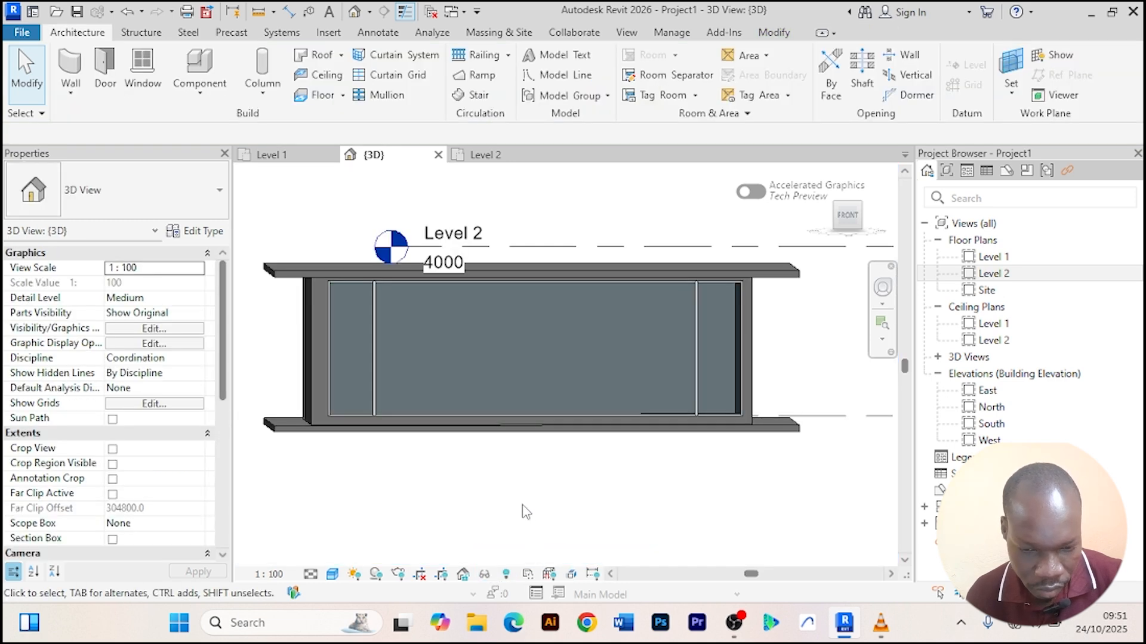
pyautogui.moveTo(525, 512)
pyautogui.keyDown('shift'); pyautogui.mouseDown(button='middle')
pyautogui.moveTo(519, 503)
pyautogui.moveTo(522, 525)
pyautogui.mouseUp(button='middle'); pyautogui.keyUp('shift')
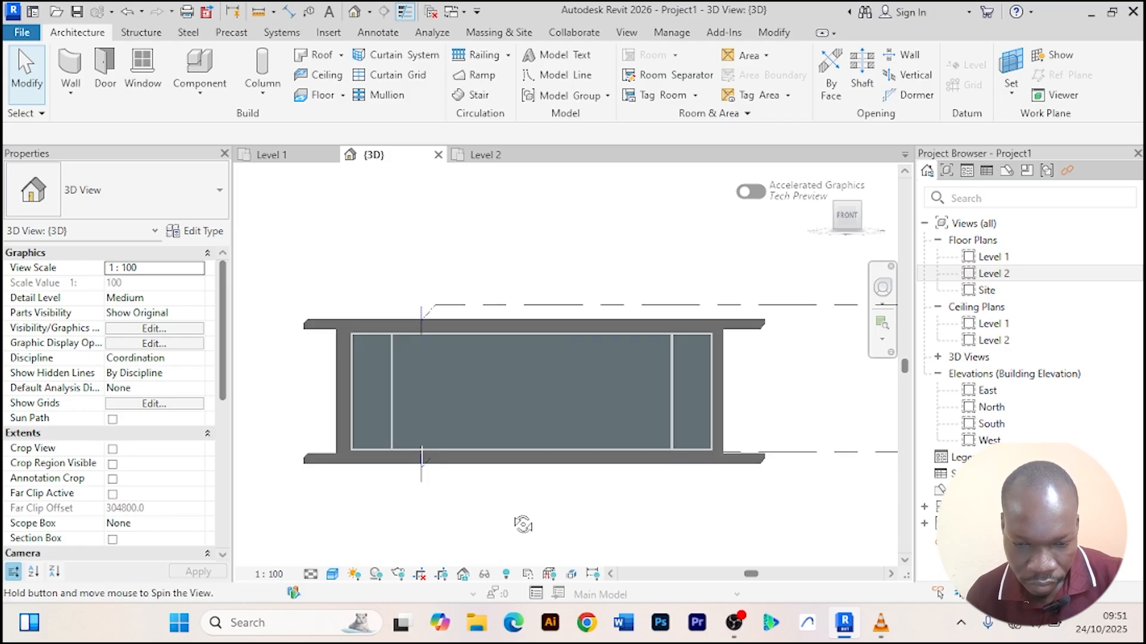
# In the Level 1 plan, place an M_Single-Flush 0915 x 2134mm door in the front wall about 2200 mm from its left end.
pyautogui.click(269, 155)
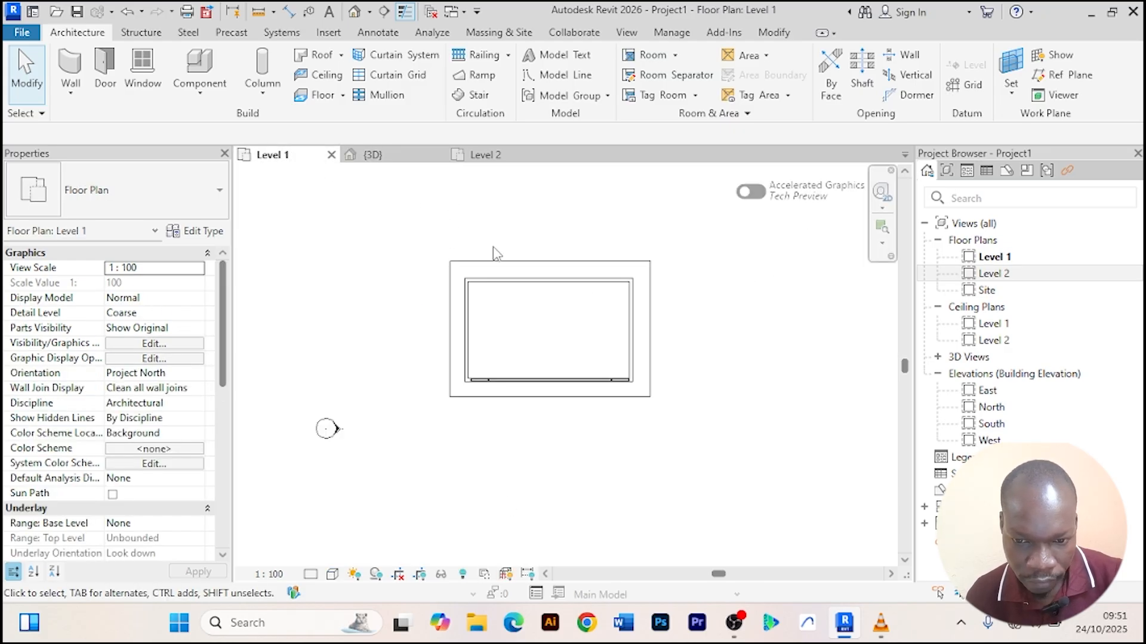
pyautogui.scroll(3, 493, 247)
pyautogui.moveTo(493, 247); pyautogui.dragTo(358, 208, button='middle')
pyautogui.scroll(4, 398, 455)
pyautogui.moveTo(430, 498); pyautogui.dragTo(501, 518, button='middle')
pyautogui.scroll(-1, 489, 504)
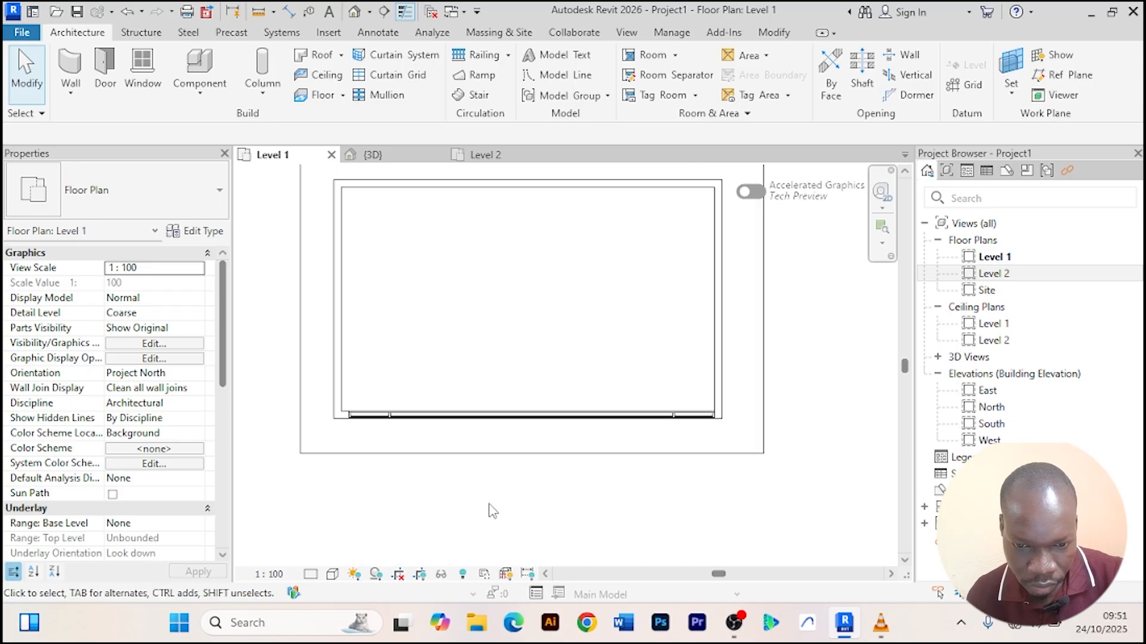
pyautogui.scroll(-1, 491, 510)
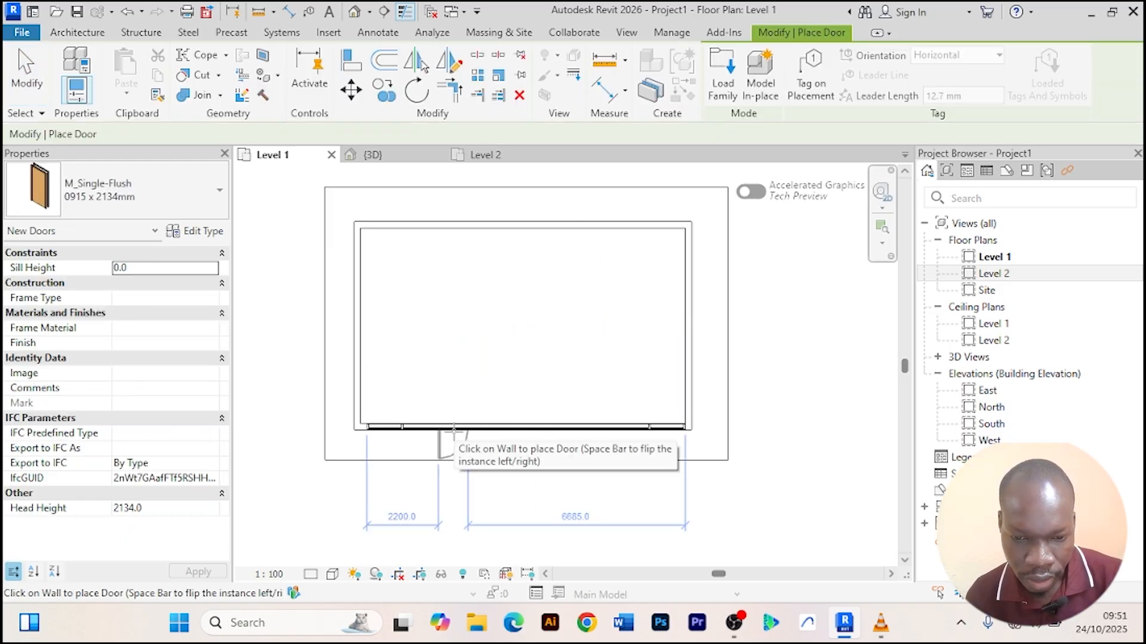
pyautogui.scroll(4, 453, 429)
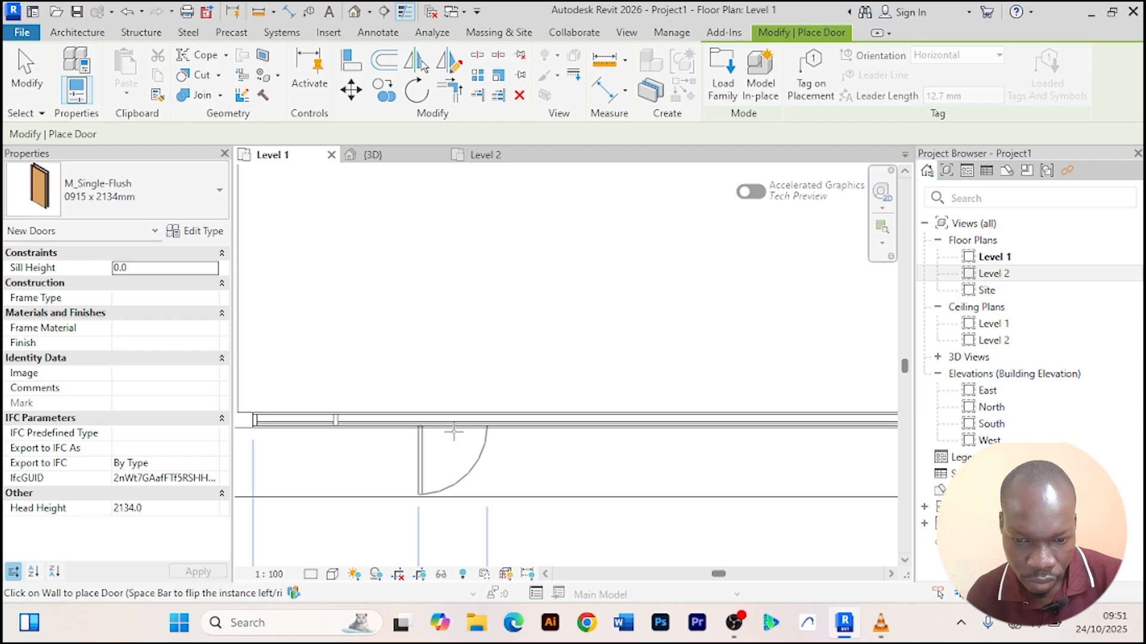
pyautogui.rightClick(471, 233)
pyautogui.click(537, 242)
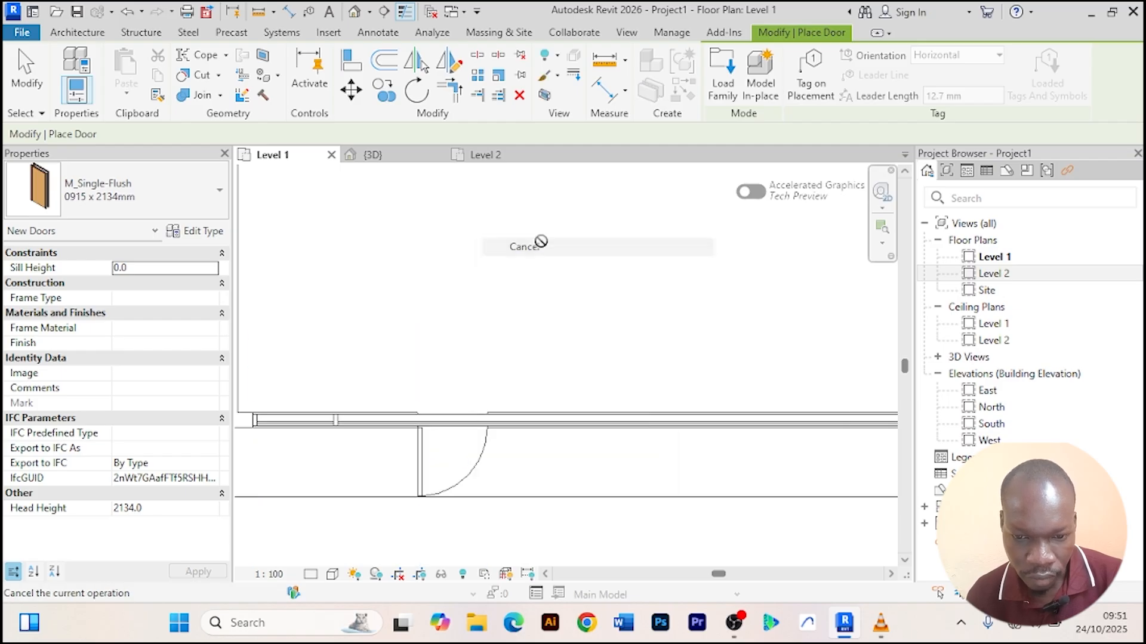
pyautogui.rightClick(543, 240)
pyautogui.click(546, 236)
pyautogui.scroll(-4, 541, 234)
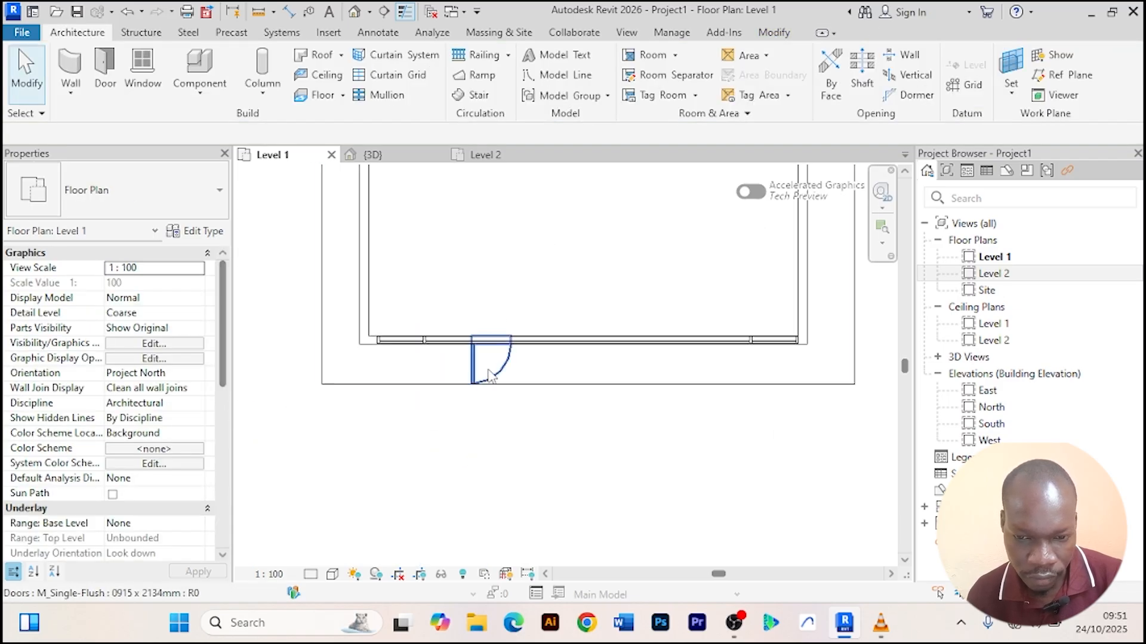
pyautogui.scroll(3, 489, 368)
# Select the door in the 3D view and review its type properties.
pyautogui.click(381, 156)
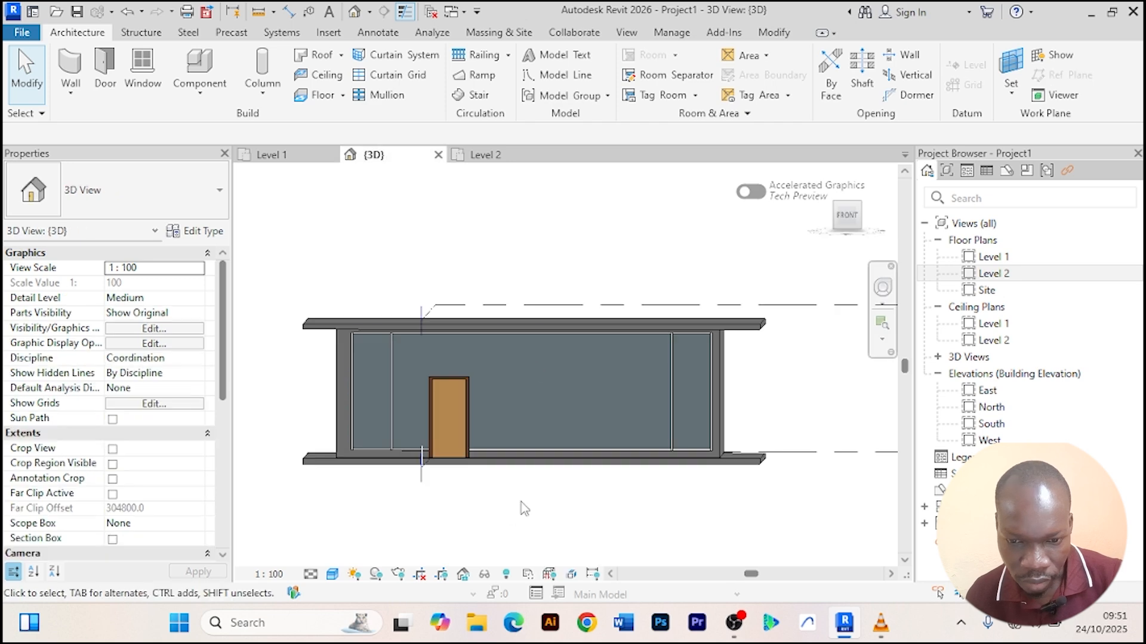
pyautogui.scroll(2, 484, 517)
pyautogui.keyDown('shift'); pyautogui.moveTo(481, 511); pyautogui.dragTo(626, 538, button='middle'); pyautogui.keyUp('shift')
pyautogui.scroll(5, 611, 306)
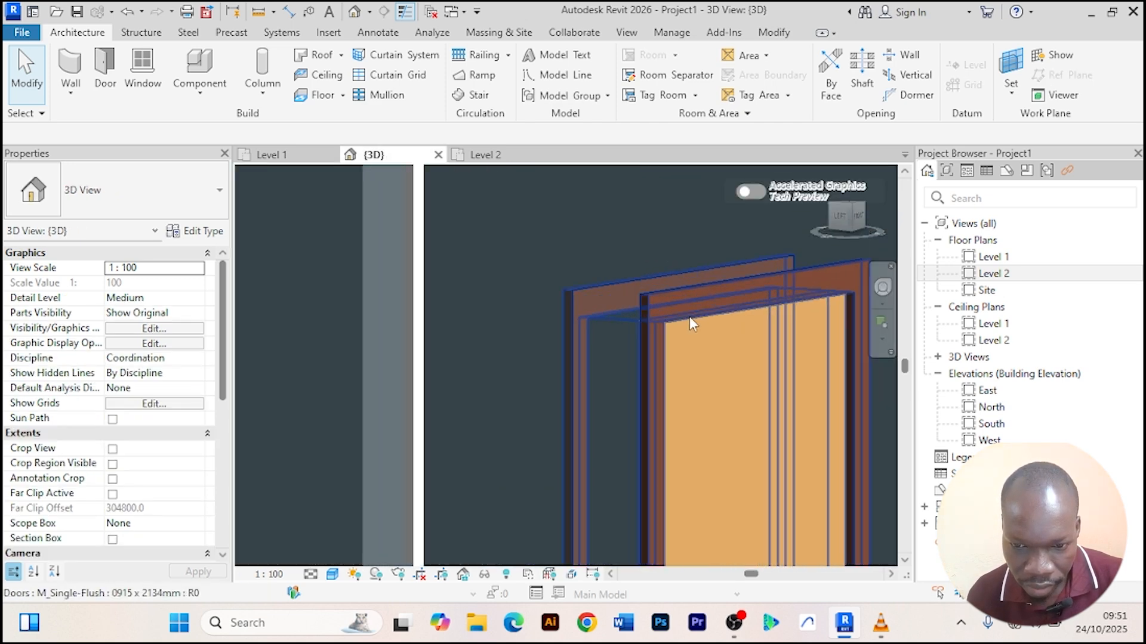
pyautogui.scroll(-6, 689, 316)
pyautogui.keyDown('shift'); pyautogui.moveTo(644, 388); pyautogui.dragTo(555, 468, button='middle'); pyautogui.keyUp('shift')
pyautogui.scroll(3, 537, 361)
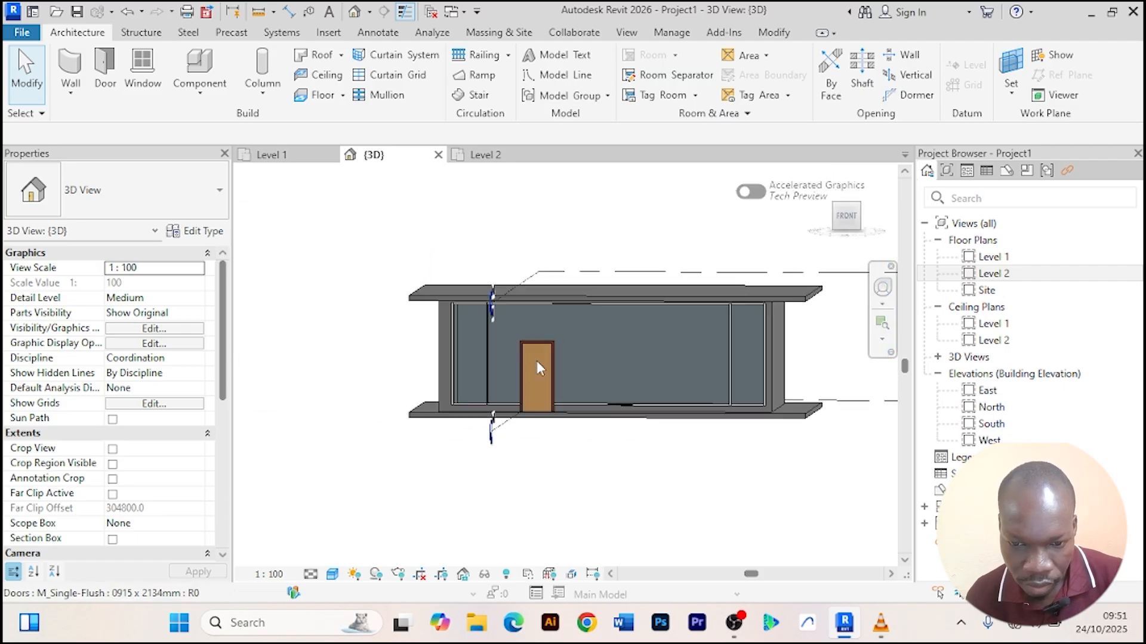
pyautogui.scroll(2, 537, 358)
pyautogui.click(537, 336)
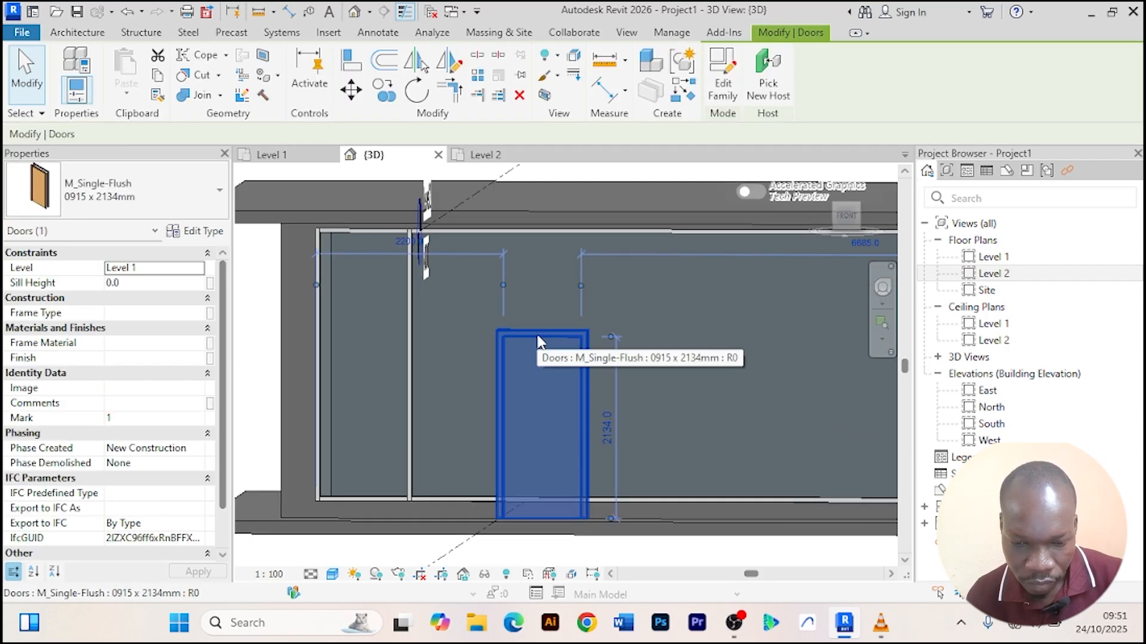
pyautogui.click(195, 231)
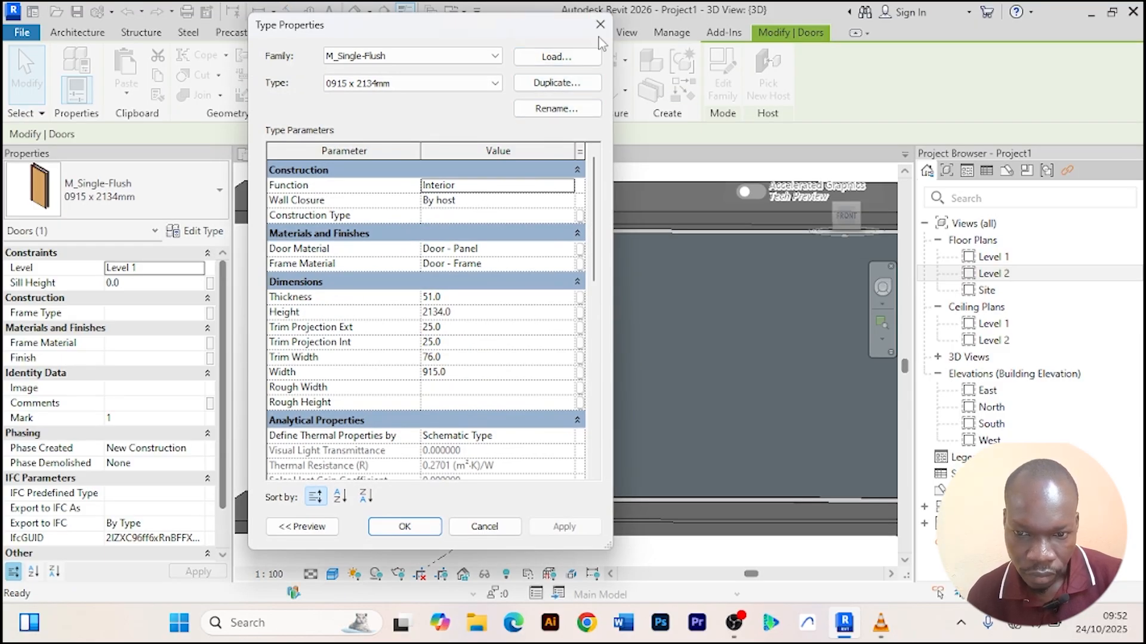
pyautogui.click(599, 27)
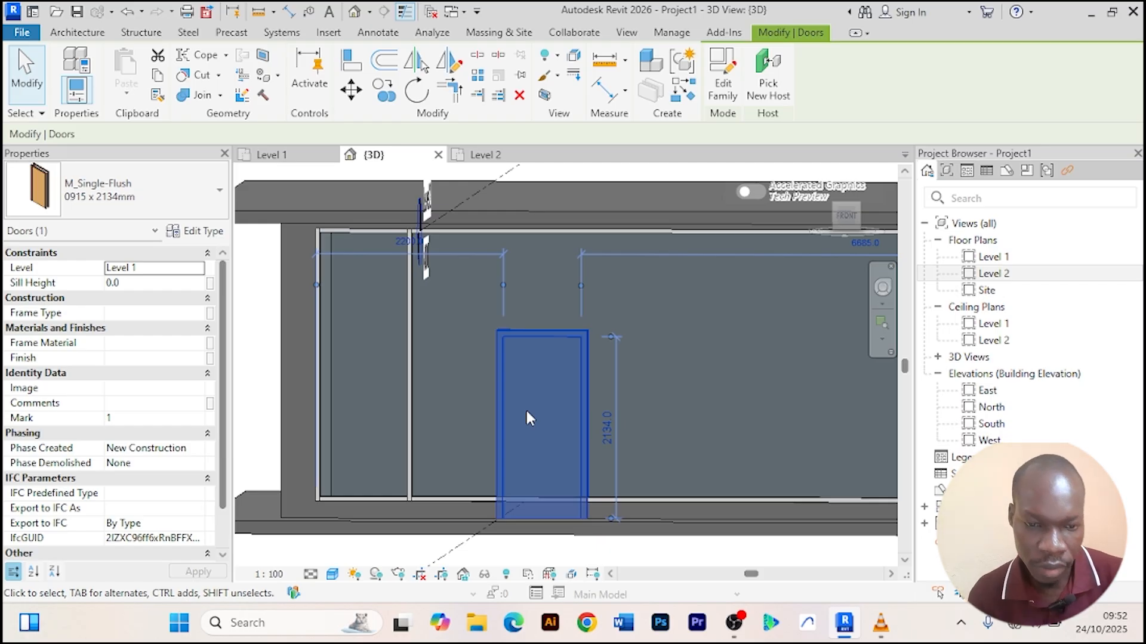
# Duplicate the selected door's type and name the new type exterior door.
pyautogui.scroll(-3, 531, 374)
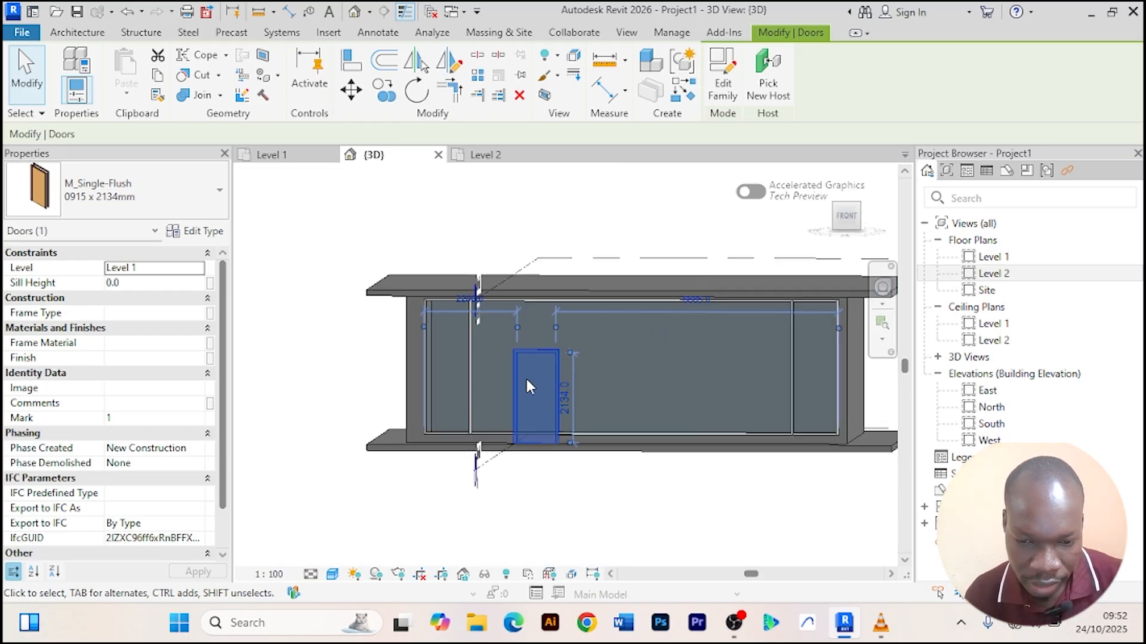
pyautogui.scroll(3, 526, 377)
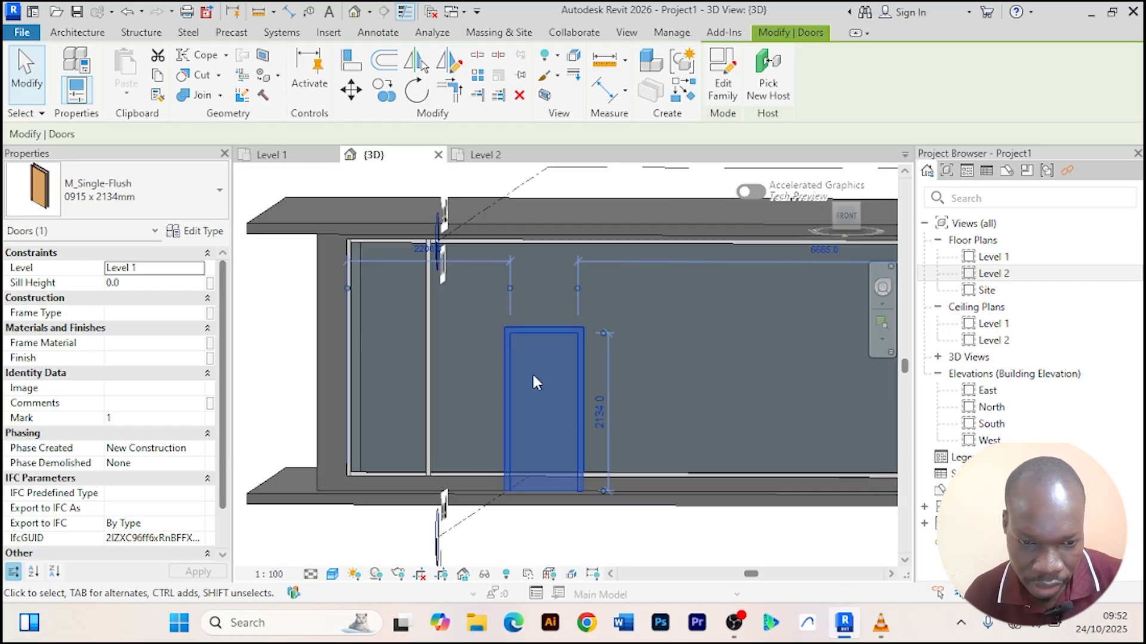
pyautogui.click(199, 231)
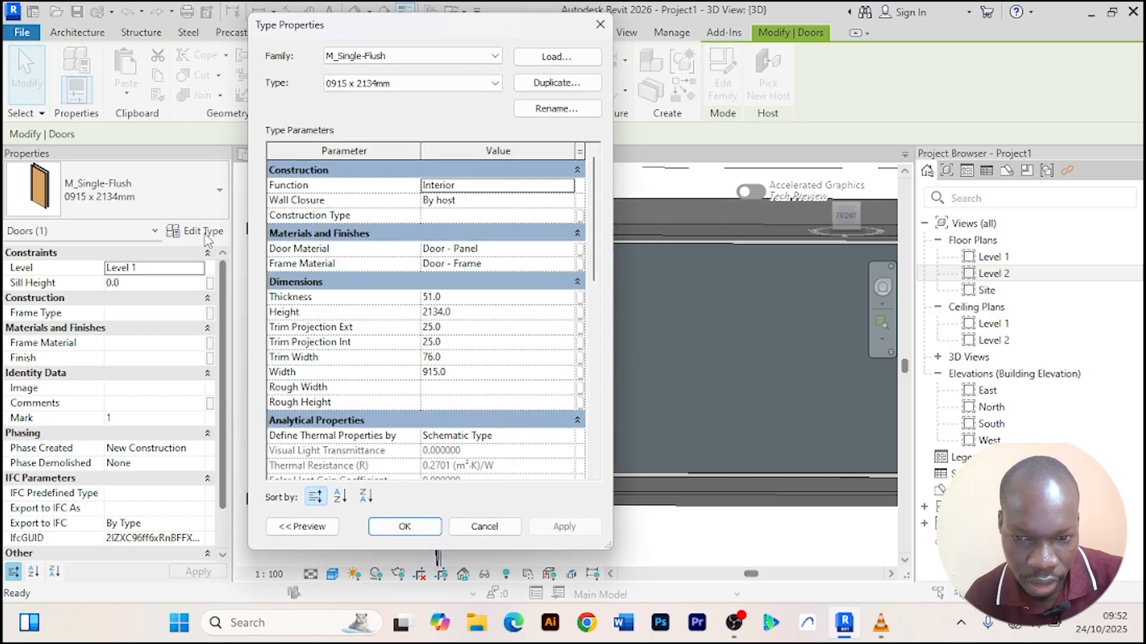
pyautogui.click(556, 82)
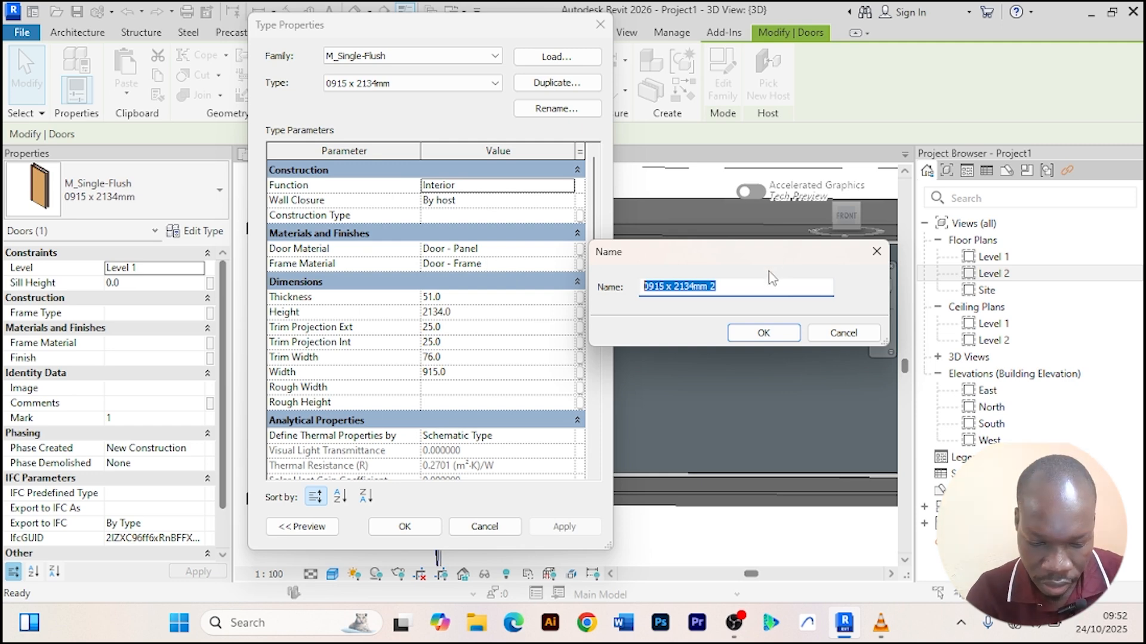
pyautogui.write('exterior door')
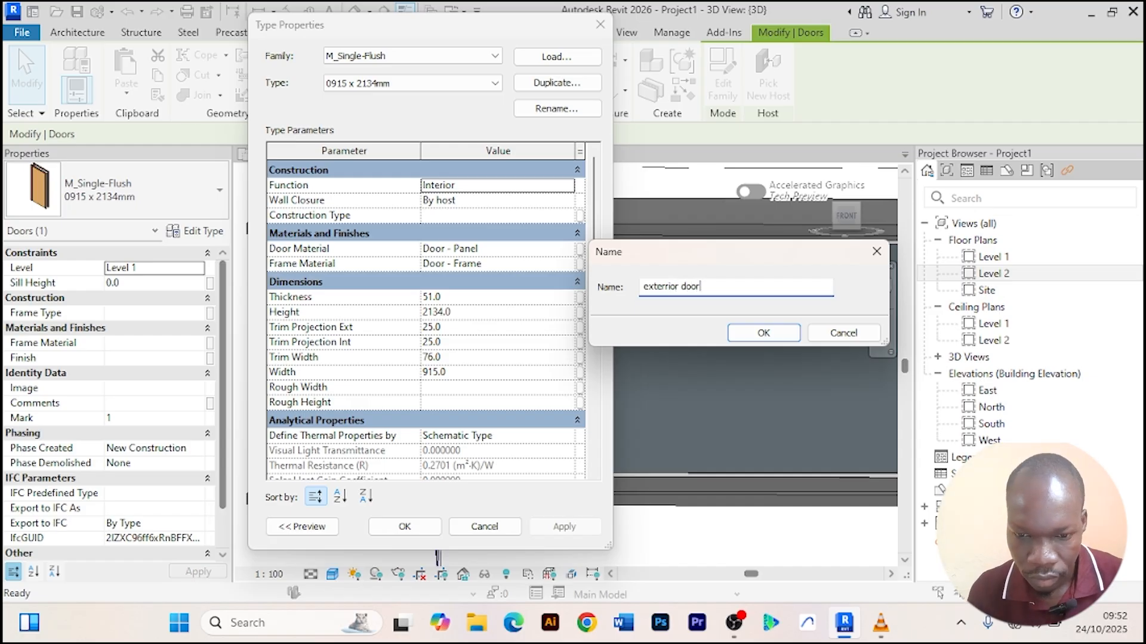
pyautogui.click(751, 335)
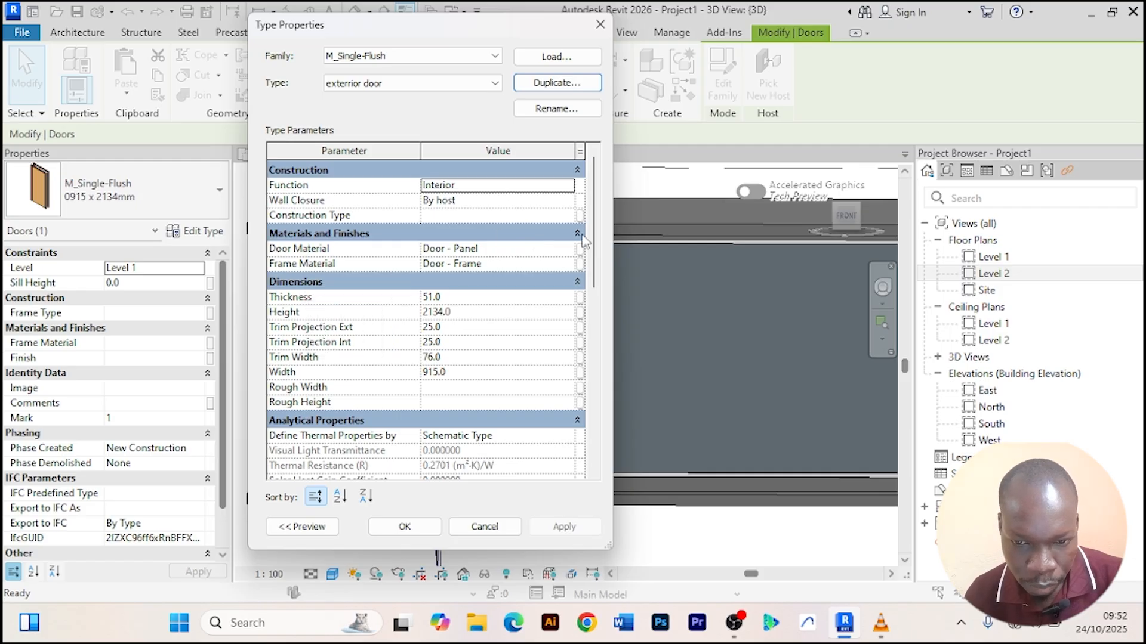
# Create a new material named Door glass from the door material setting.
pyautogui.click(567, 250)
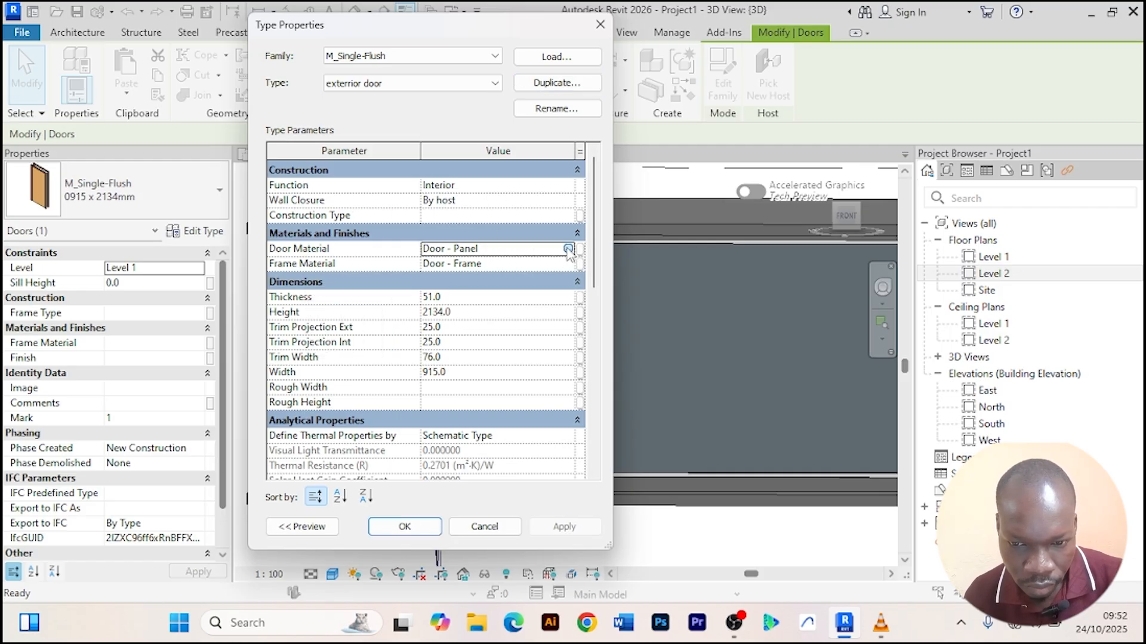
pyautogui.click(568, 250)
pyautogui.click(572, 258)
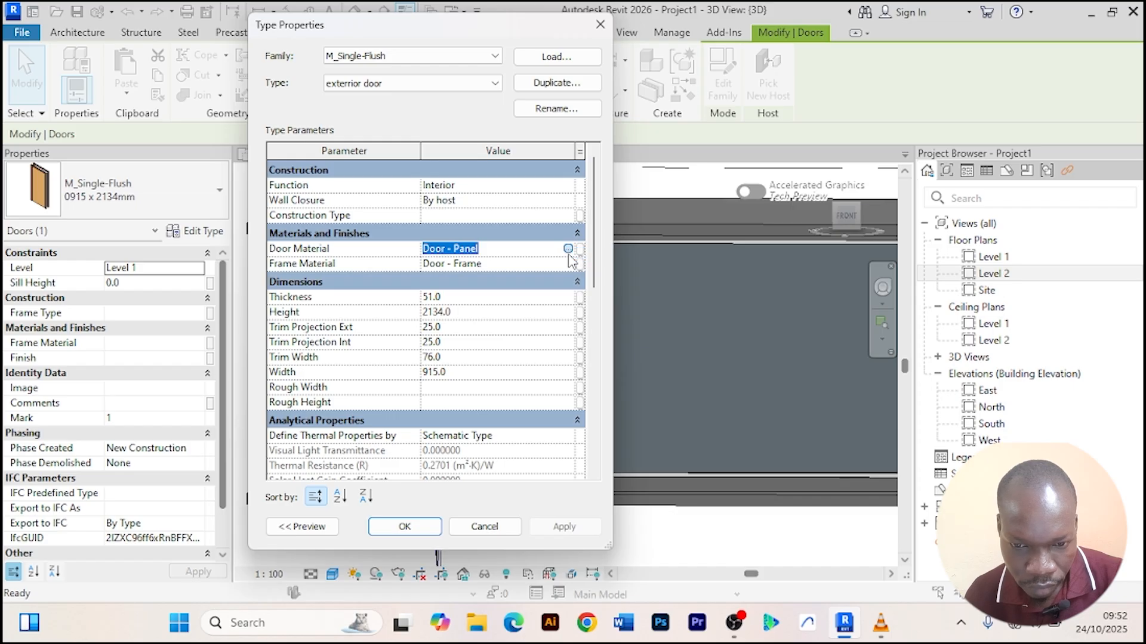
pyautogui.click(568, 249)
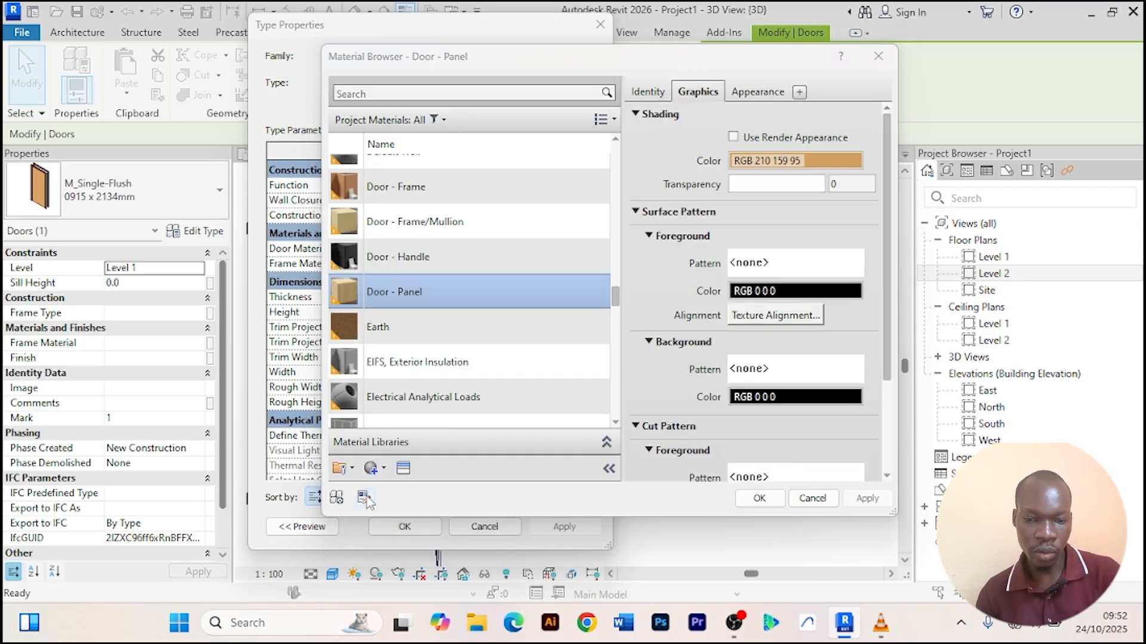
pyautogui.click(384, 476)
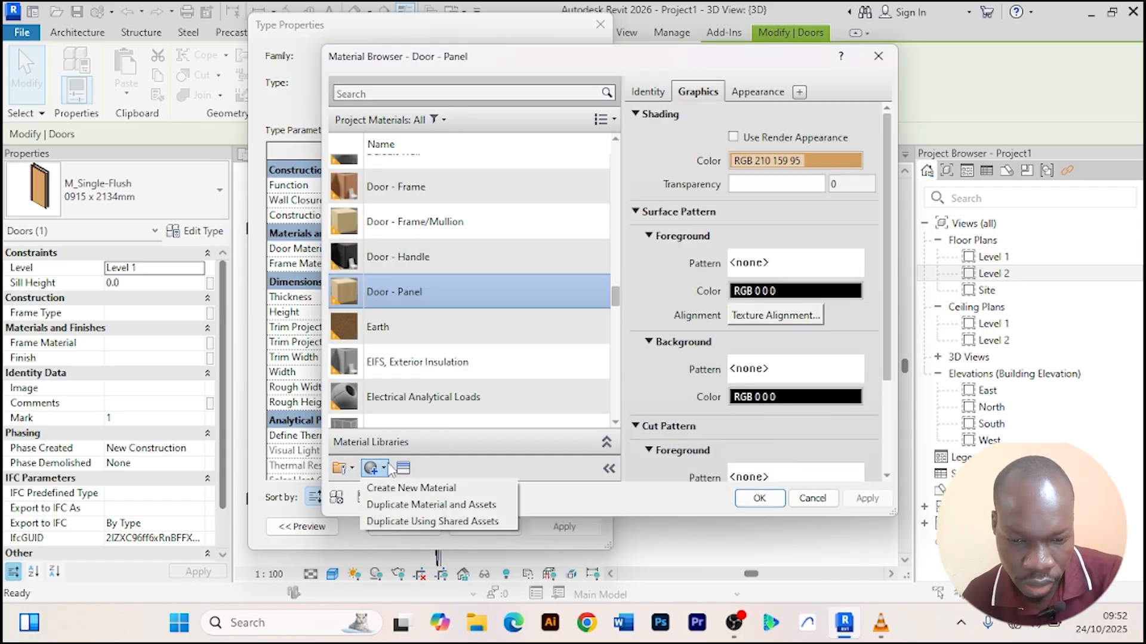
pyautogui.click(425, 488)
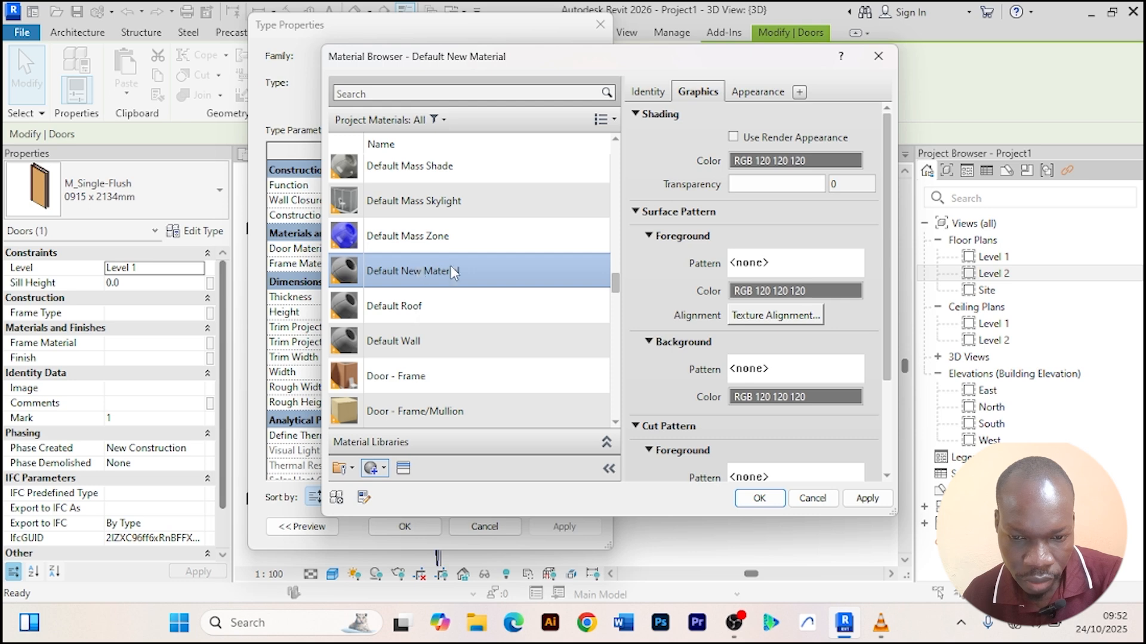
pyautogui.rightClick(452, 270)
pyautogui.click(518, 334)
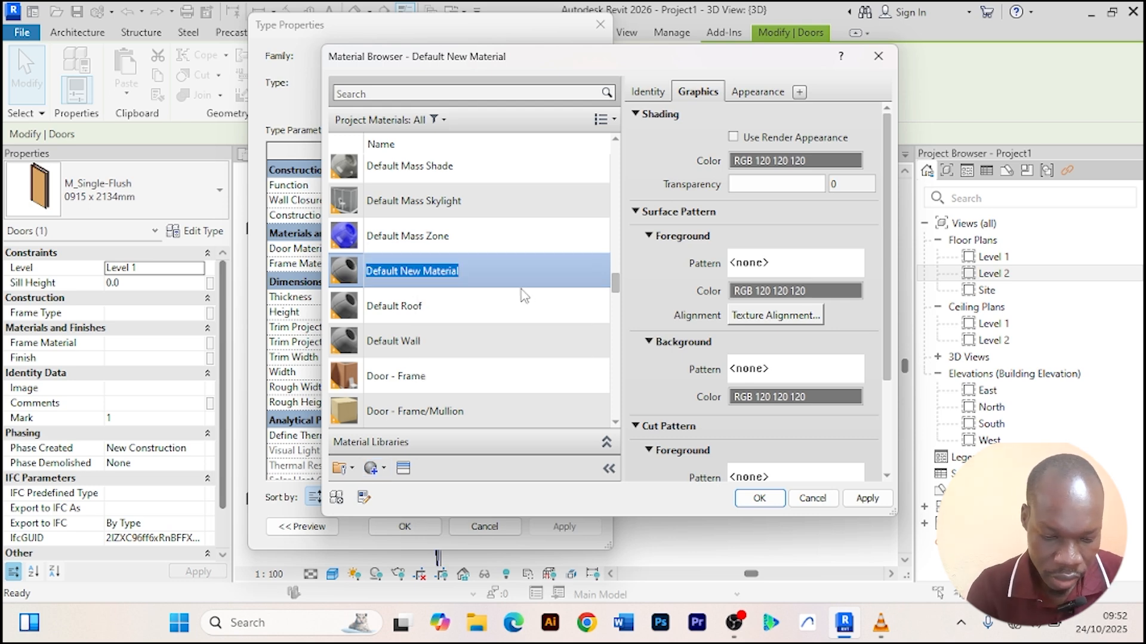
pyautogui.write('Door glass')
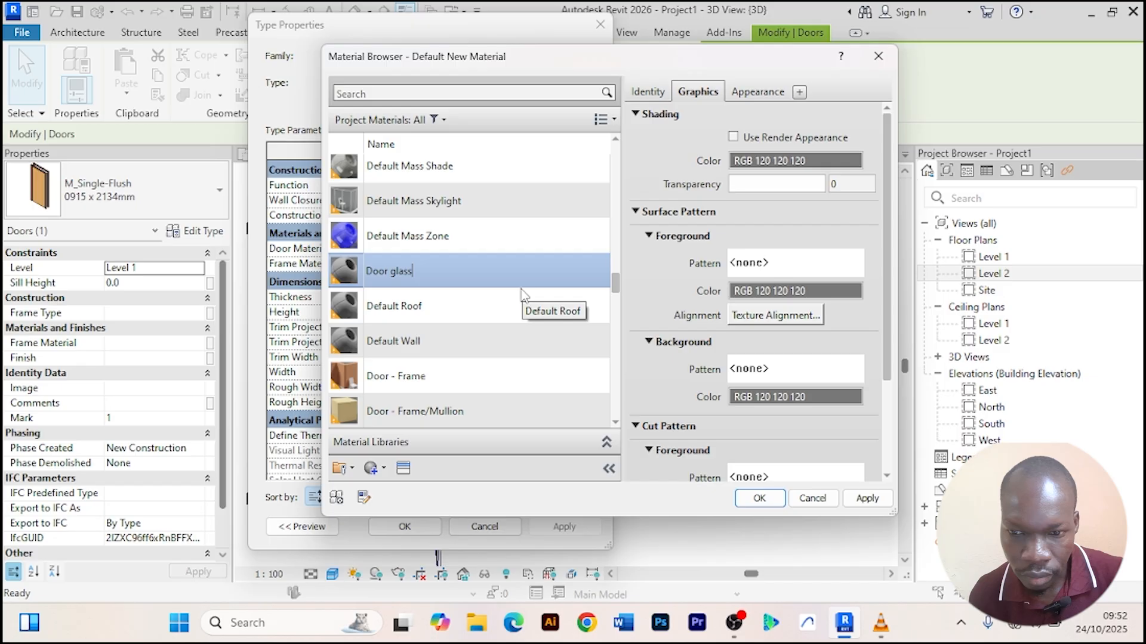
pyautogui.press('Return')
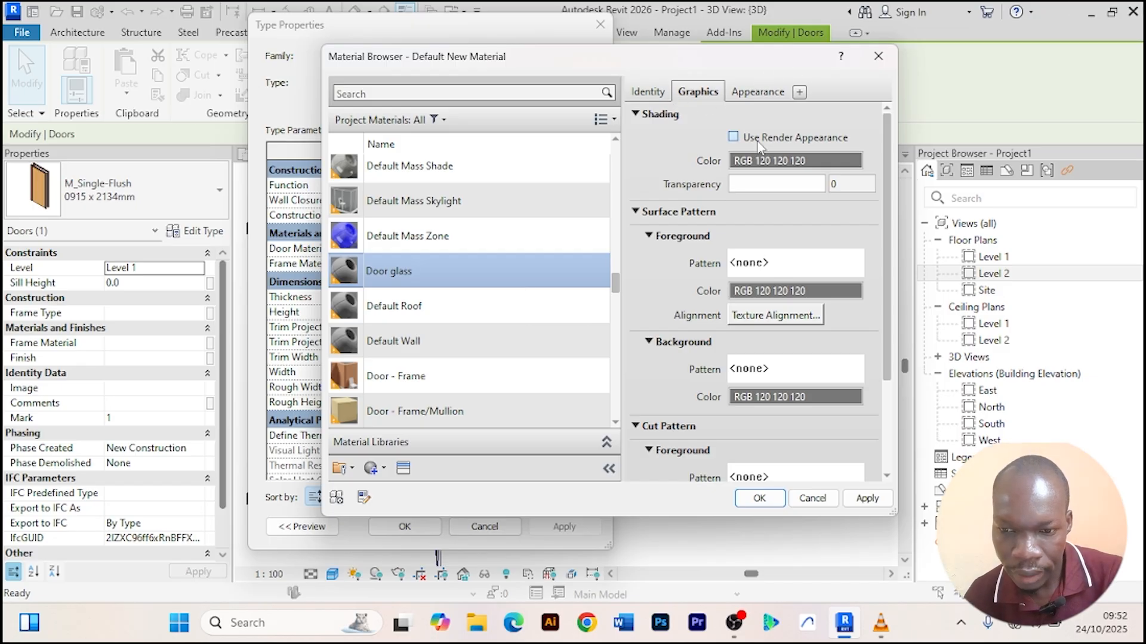
# Set the Door glass shading colour to RGB 84 143 156.
pyautogui.click(800, 162)
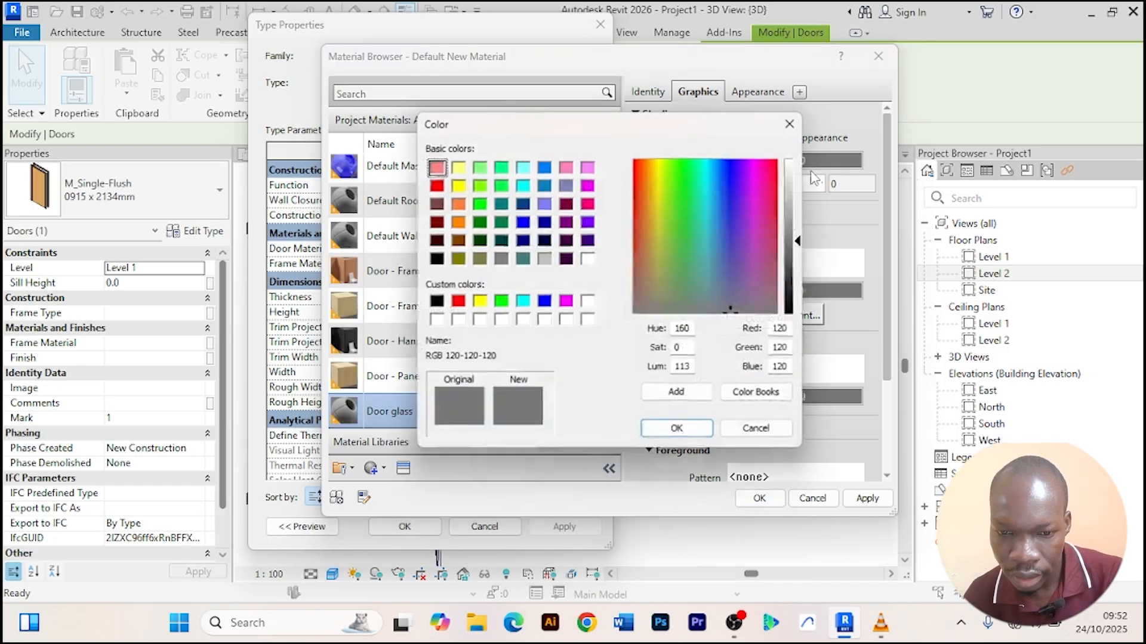
pyautogui.click(712, 259)
pyautogui.moveTo(714, 272)
pyautogui.mouseDown()
pyautogui.moveTo(706, 217)
pyautogui.moveTo(726, 194)
pyautogui.moveTo(711, 267)
pyautogui.mouseUp()
pyautogui.click(676, 431)
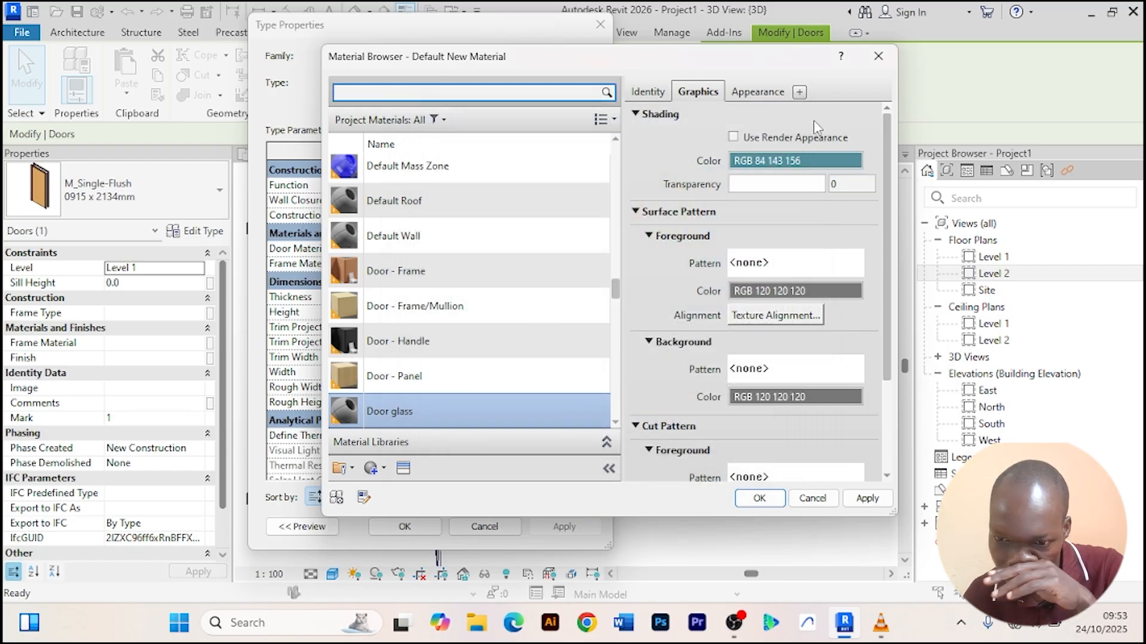
# Replace the Door glass appearance with the Cool Tint mirror asset and assign it as the door material.
pyautogui.click(757, 92)
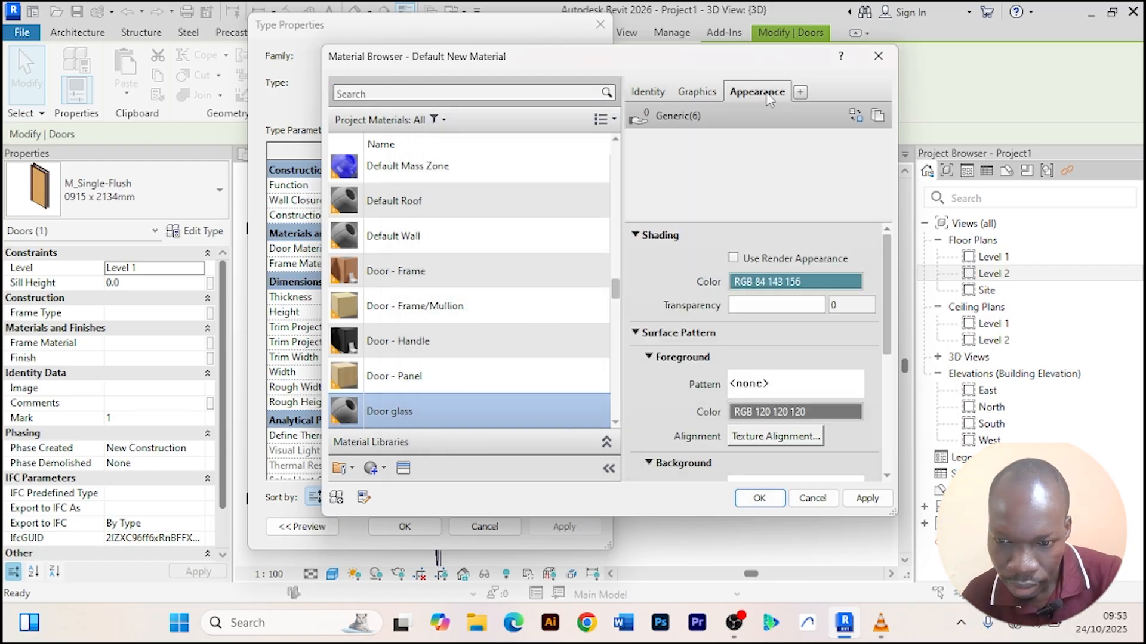
pyautogui.click(855, 116)
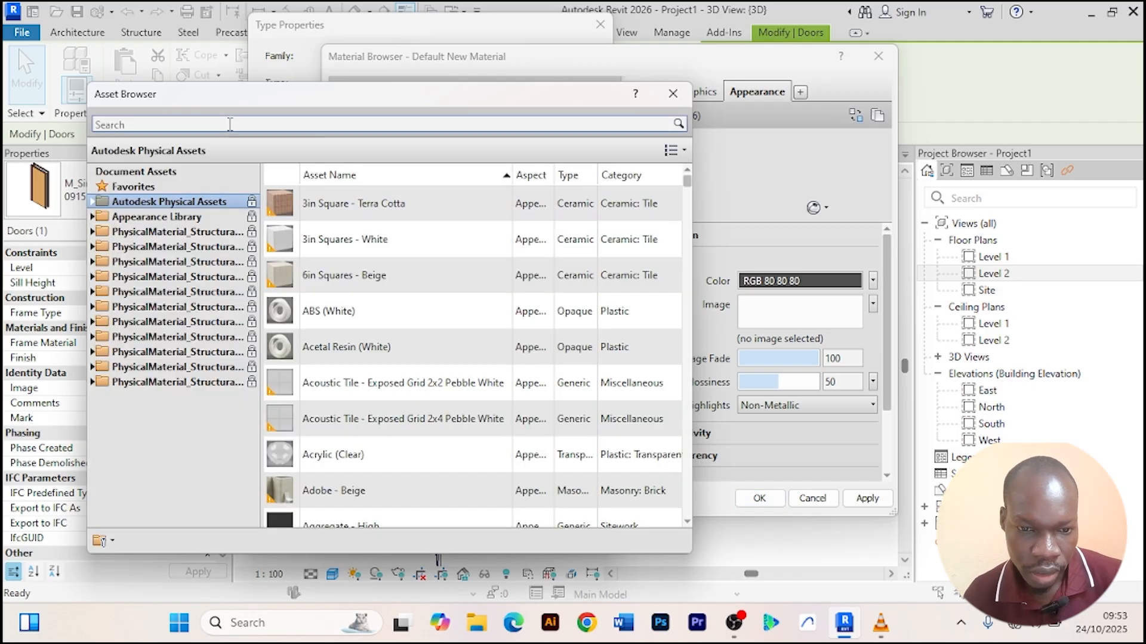
pyautogui.click(231, 124)
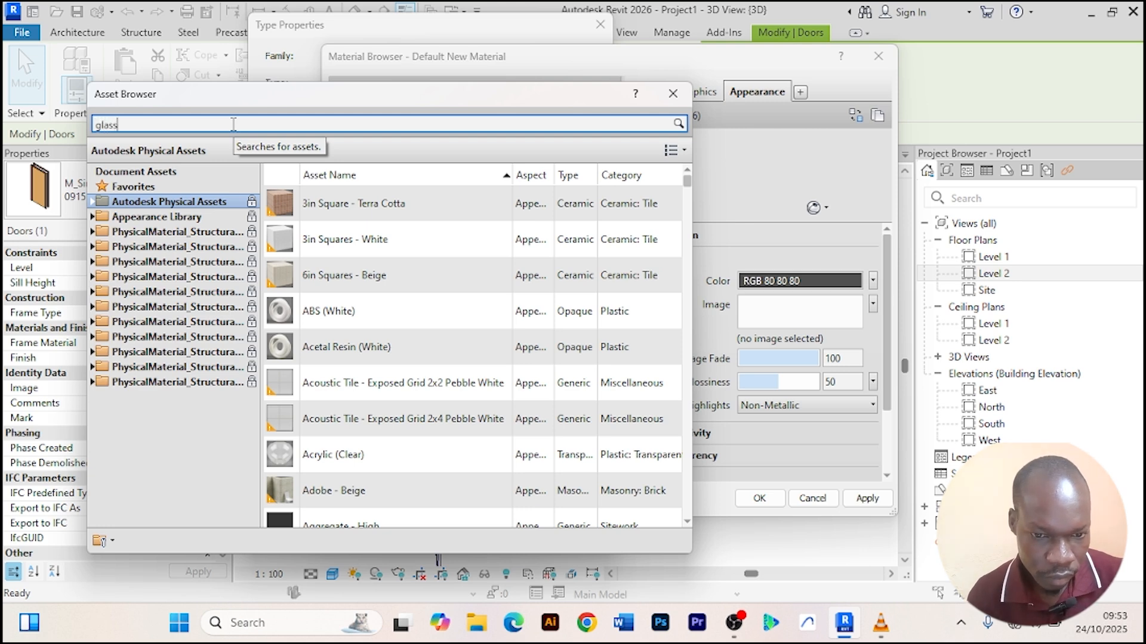
pyautogui.write('glass')
pyautogui.press('Return')
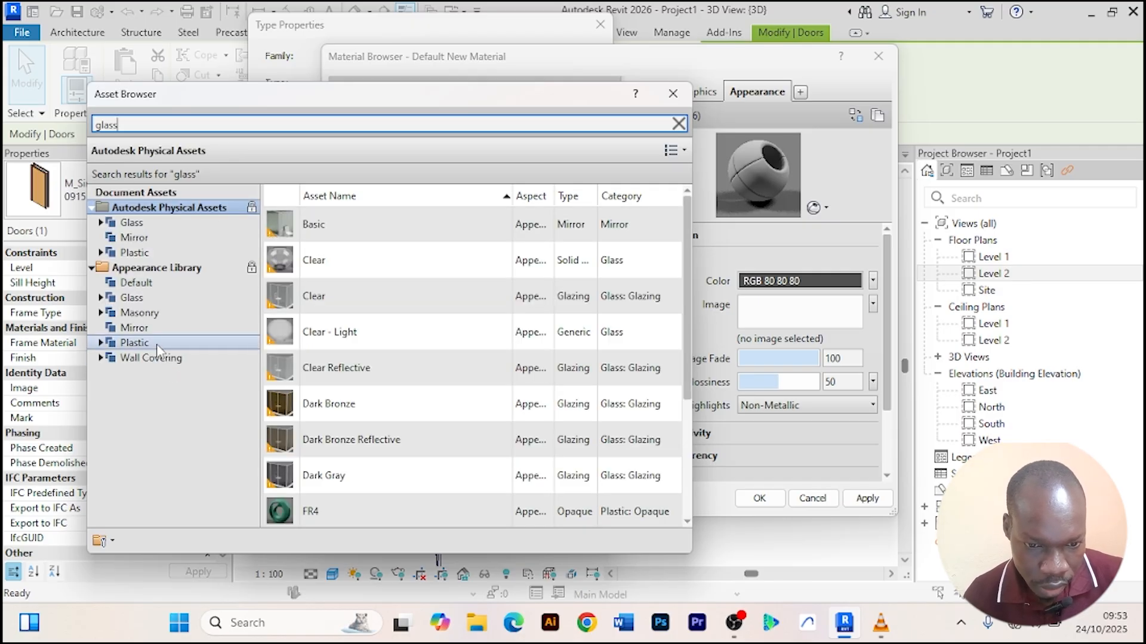
pyautogui.click(134, 328)
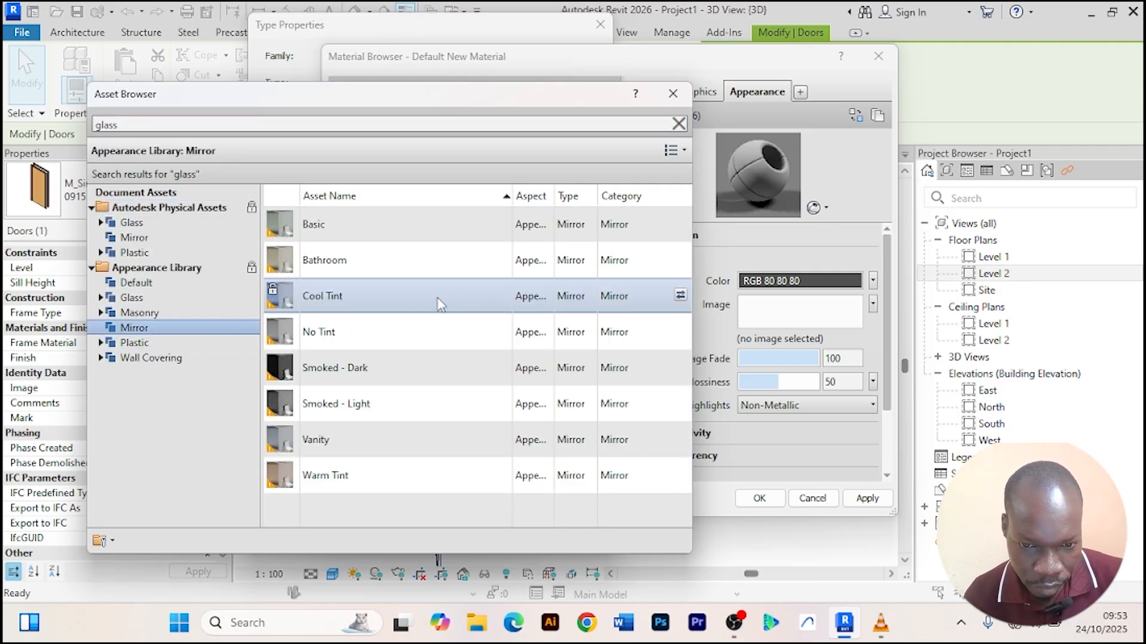
pyautogui.click(679, 294)
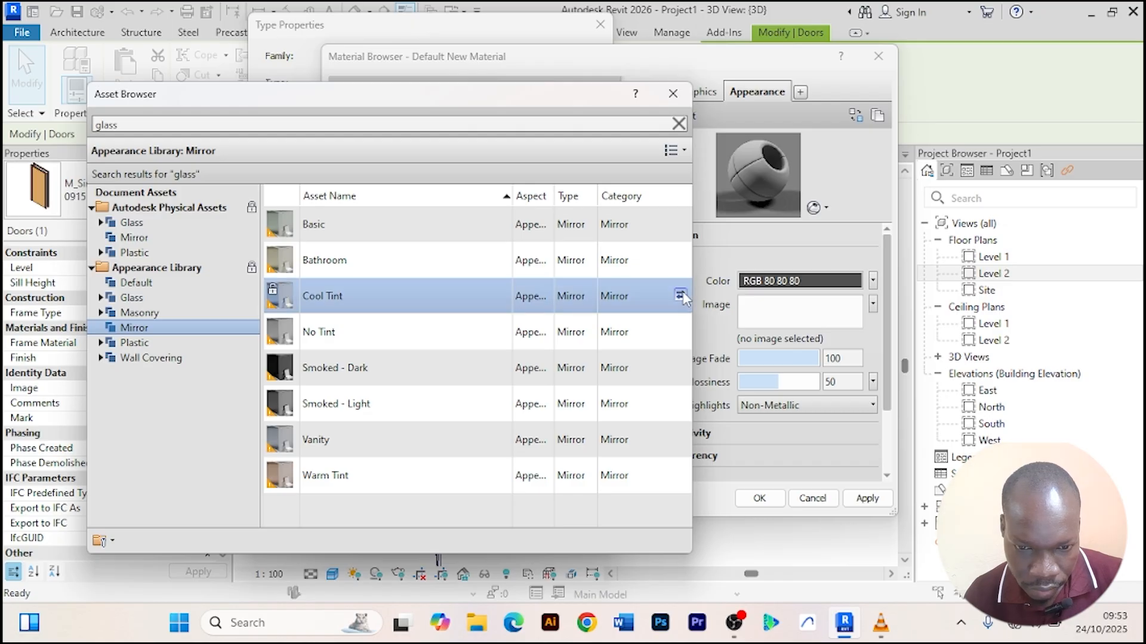
pyautogui.click(680, 95)
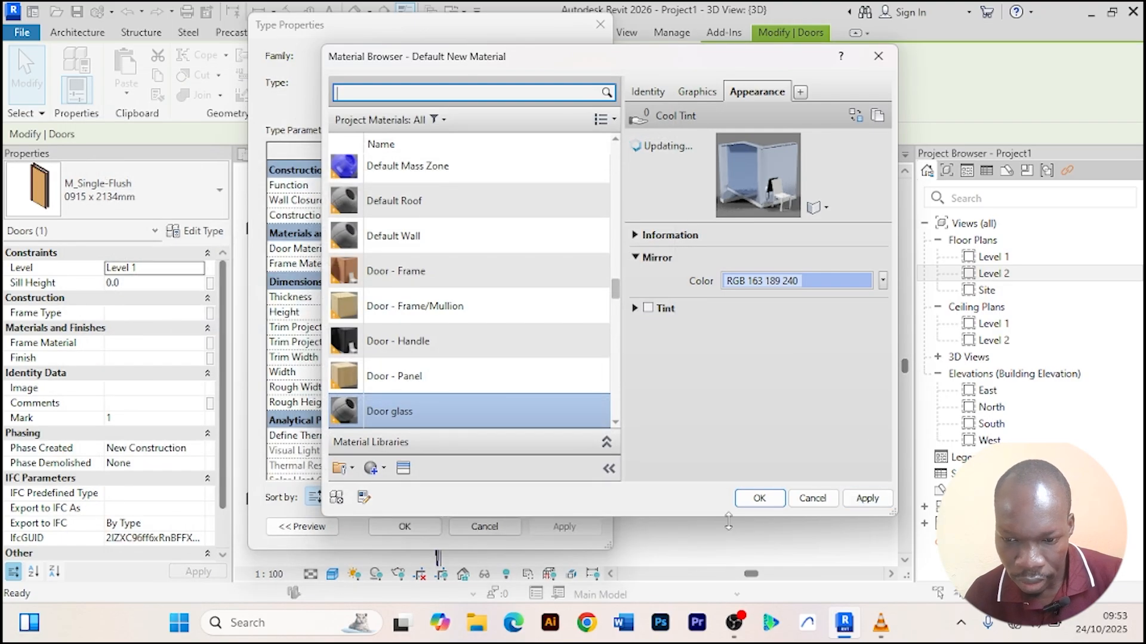
pyautogui.click(759, 498)
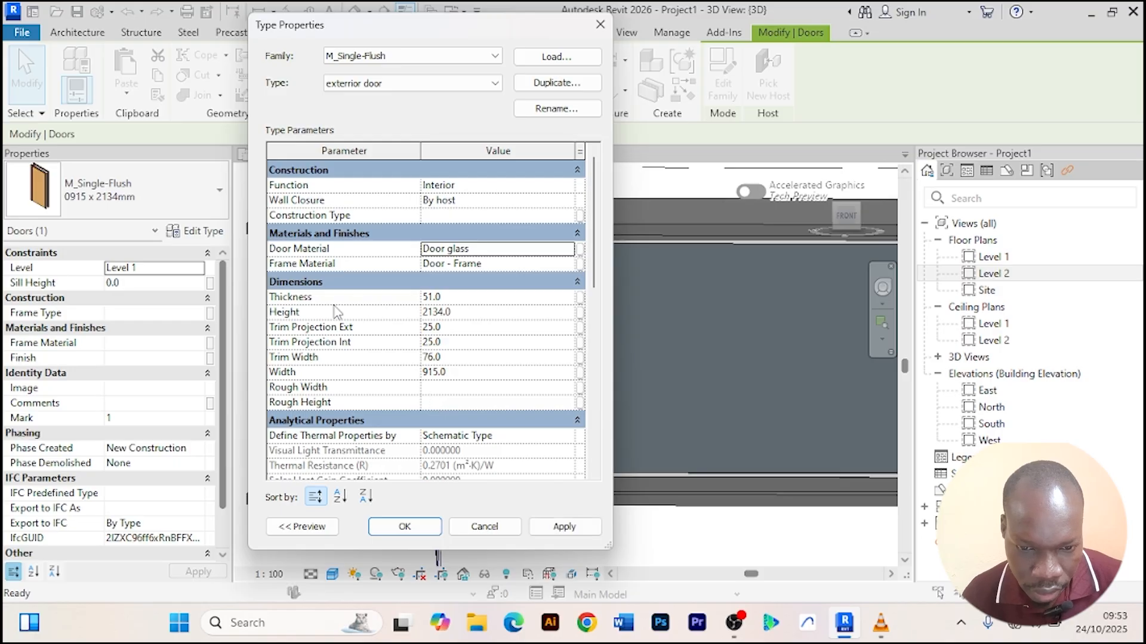
# Set the exterior door type's width to 2800 mm and height to 2500 mm and apply.
pyautogui.click(468, 372)
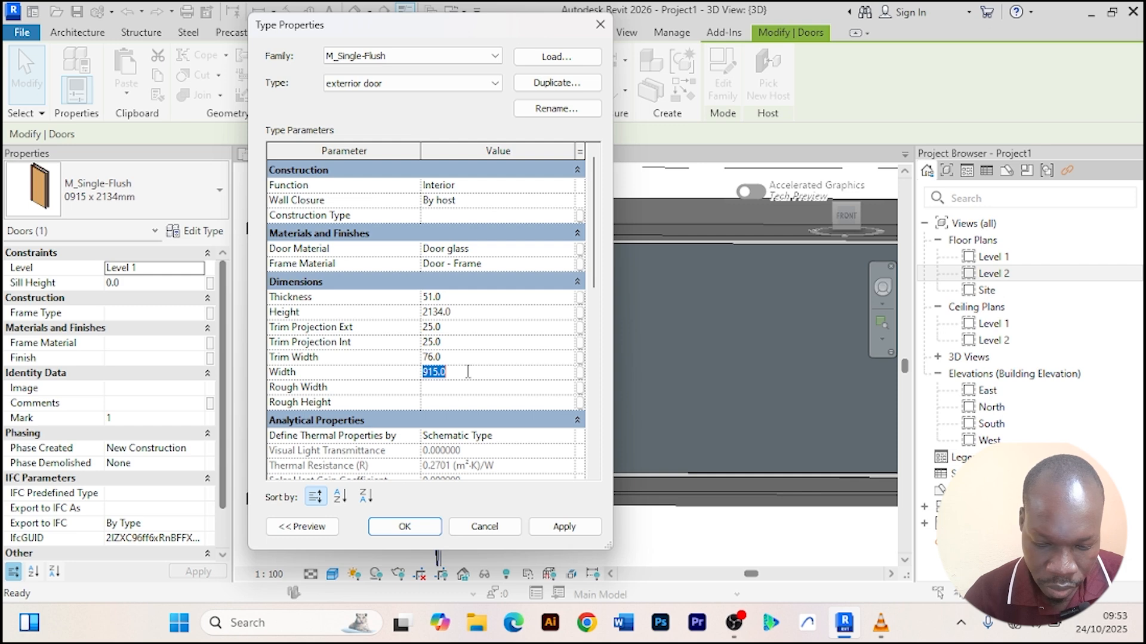
pyautogui.write('2800')
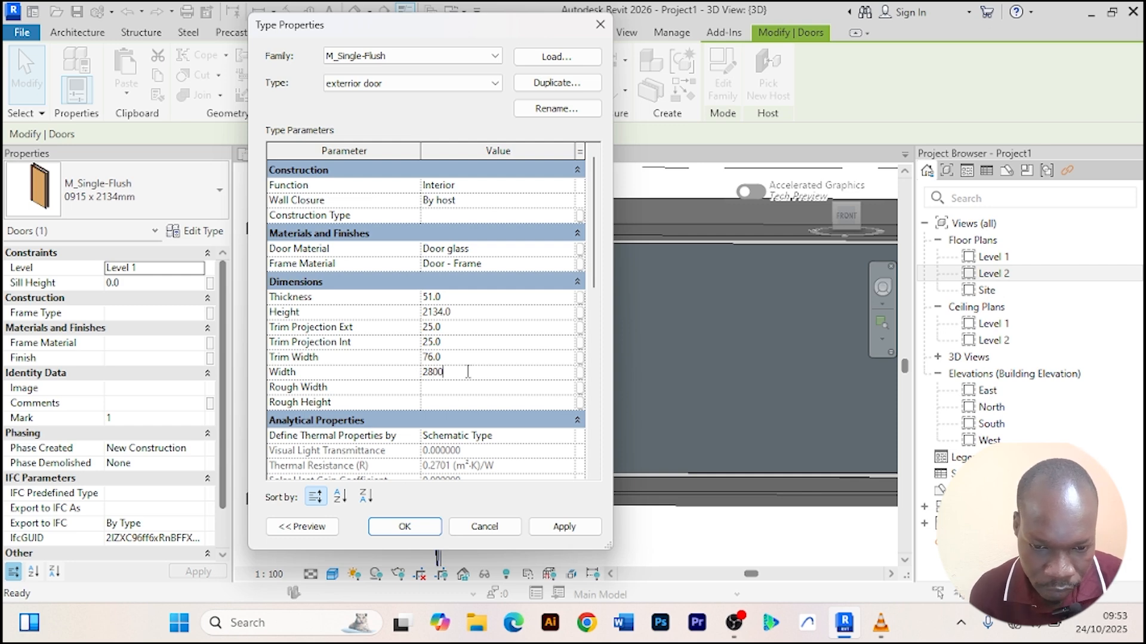
pyautogui.click(470, 315)
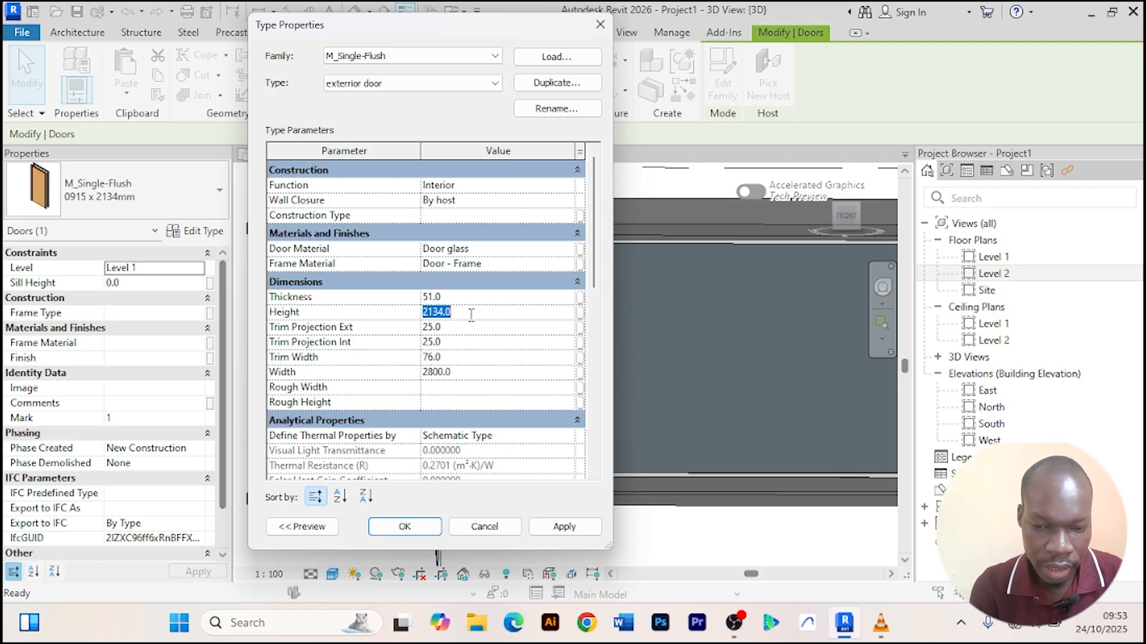
pyautogui.write('2500')
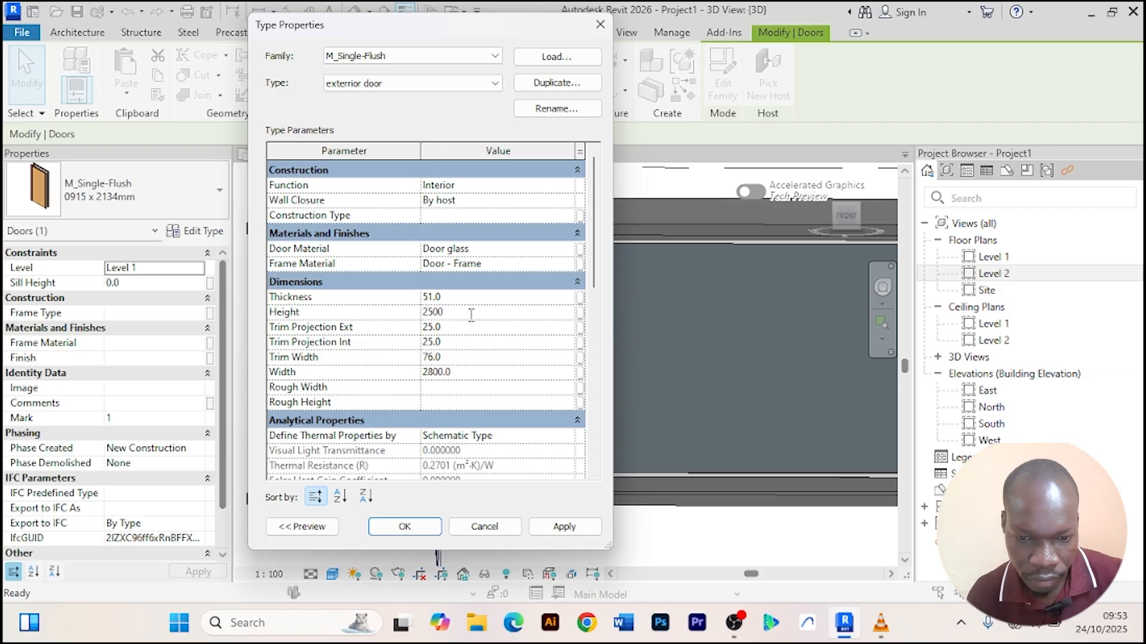
pyautogui.click(564, 526)
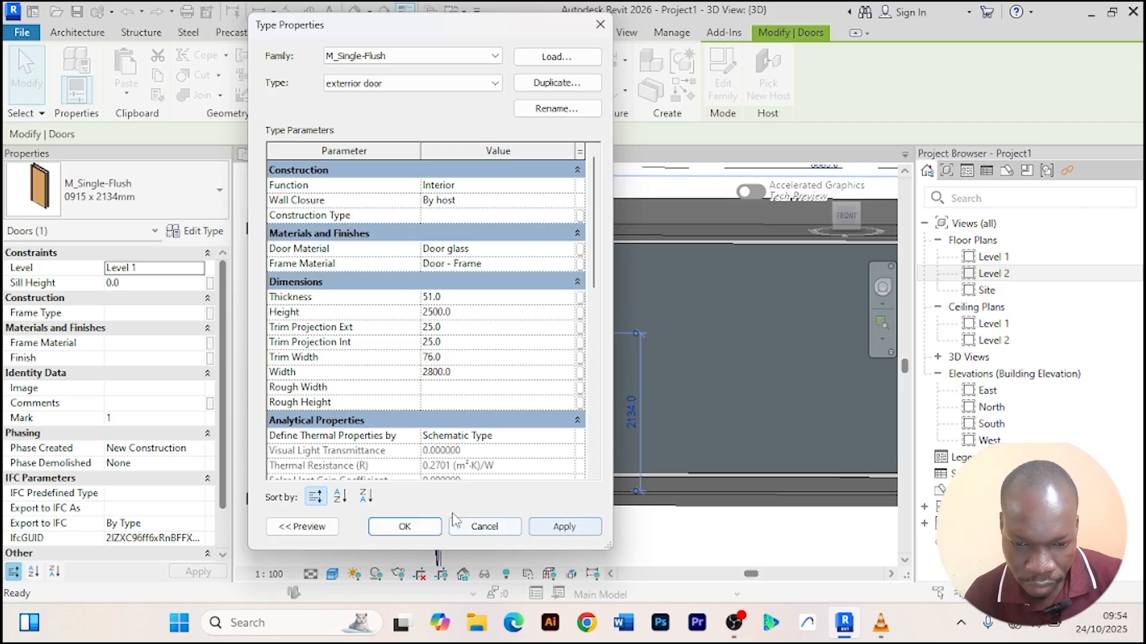
pyautogui.click(405, 526)
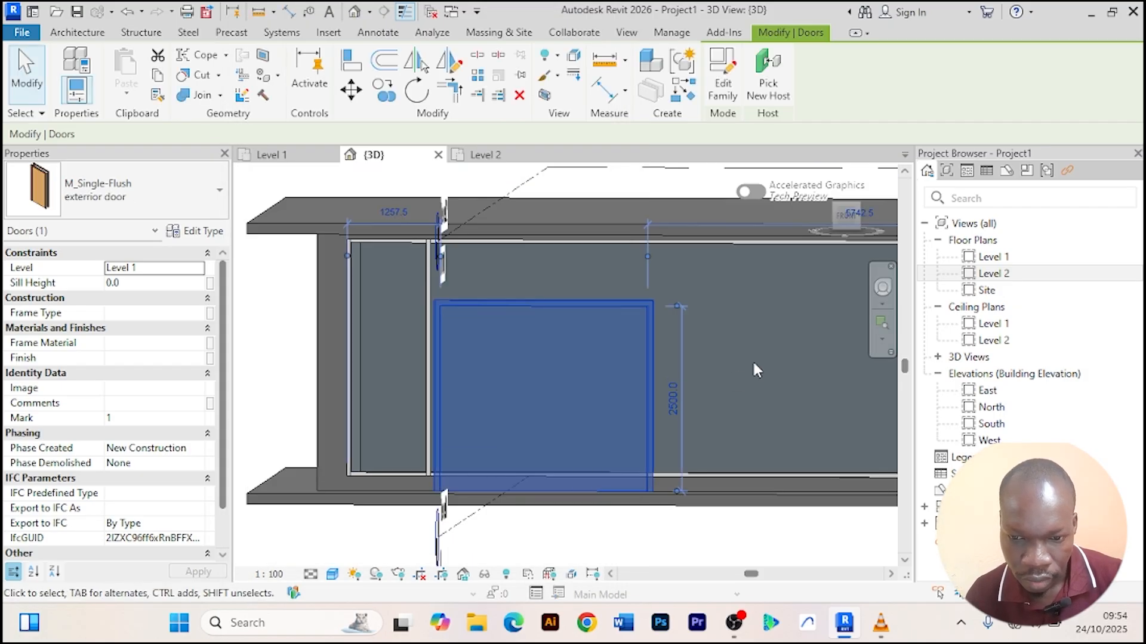
# Set the exterior door type's frame material to Aluminium and apply the change.
pyautogui.scroll(-2, 753, 364)
pyautogui.click(635, 497)
pyautogui.keyDown('shift'); pyautogui.moveTo(635, 497); pyautogui.dragTo(671, 515, button='middle'); pyautogui.keyUp('shift')
pyautogui.scroll(4, 789, 379)
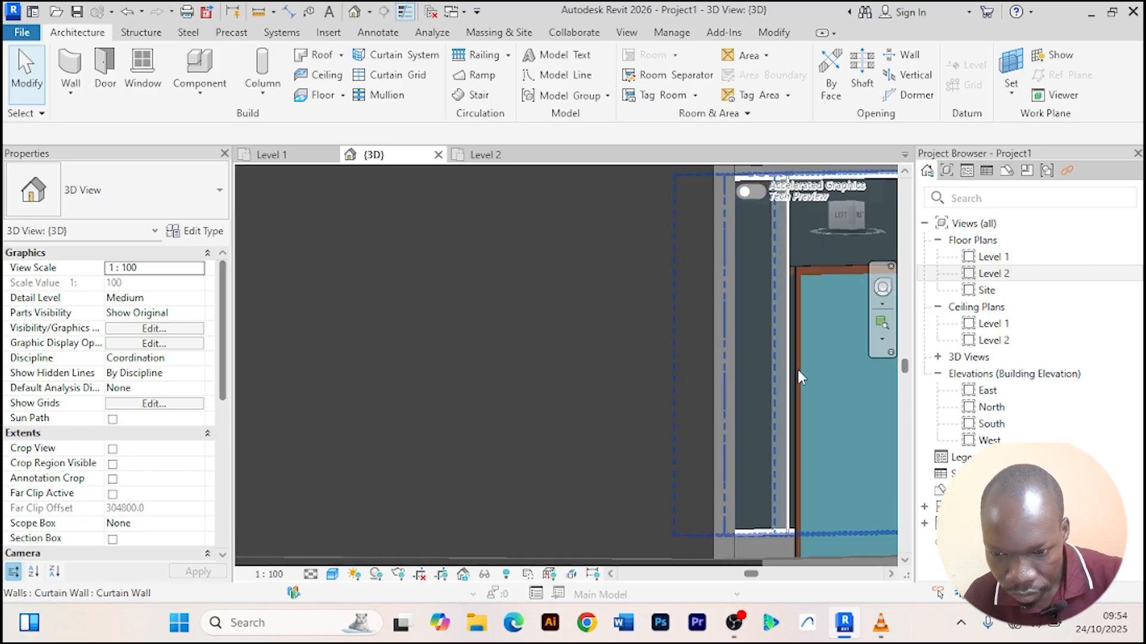
pyautogui.scroll(-1, 819, 370)
pyautogui.moveTo(775, 386); pyautogui.dragTo(627, 383, button='middle')
pyautogui.scroll(-3, 735, 370)
pyautogui.scroll(3, 540, 382)
pyautogui.scroll(-2, 616, 375)
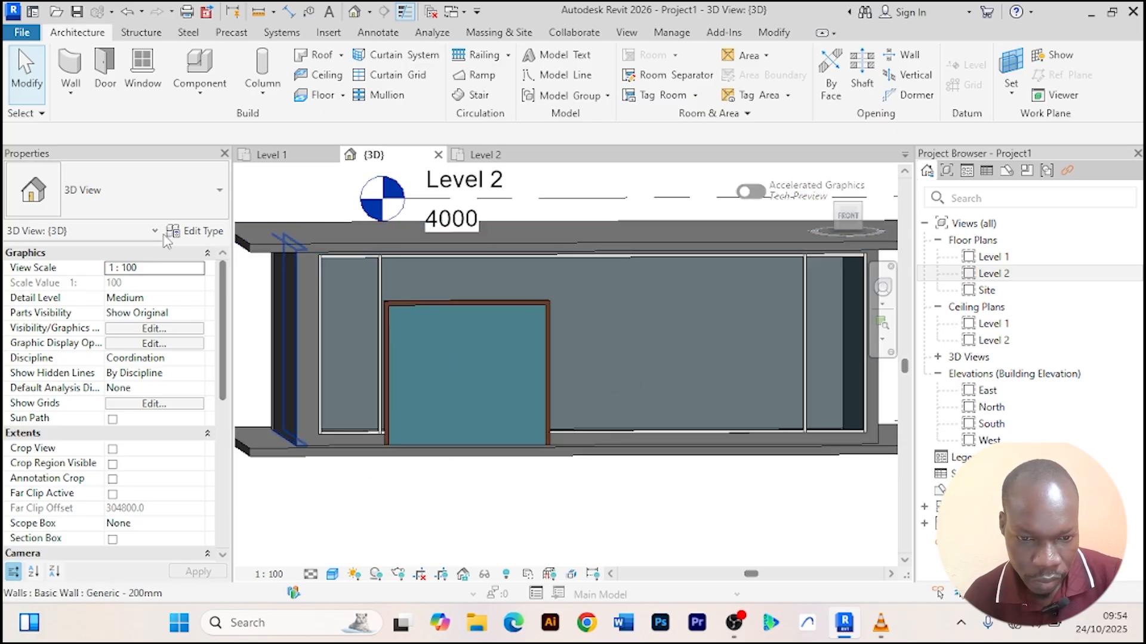
pyautogui.click(539, 322)
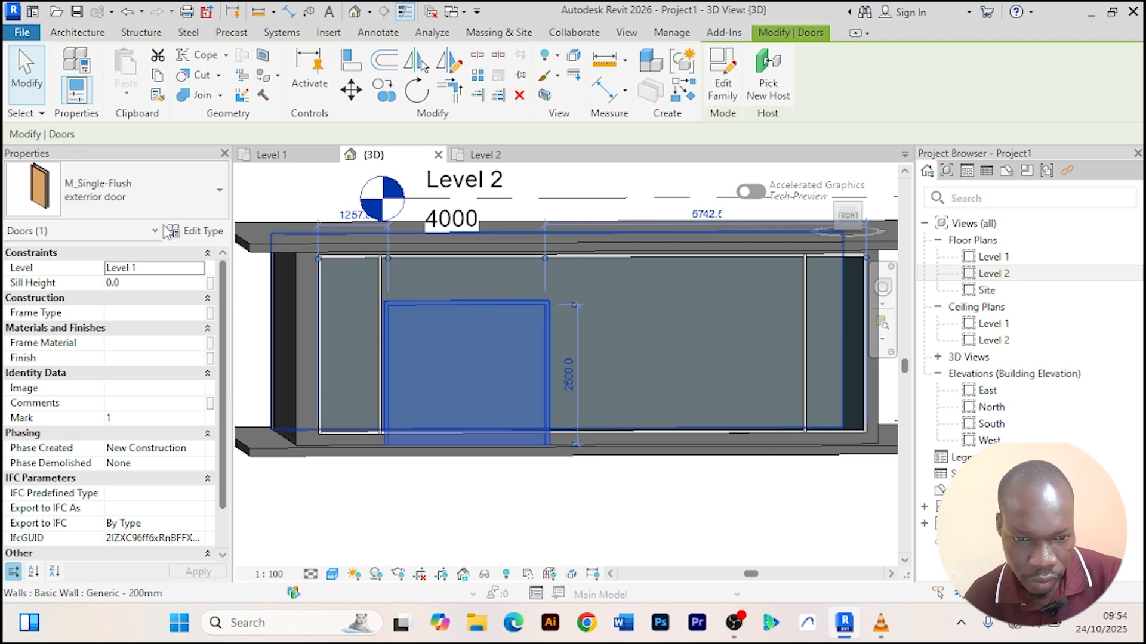
pyautogui.click(214, 237)
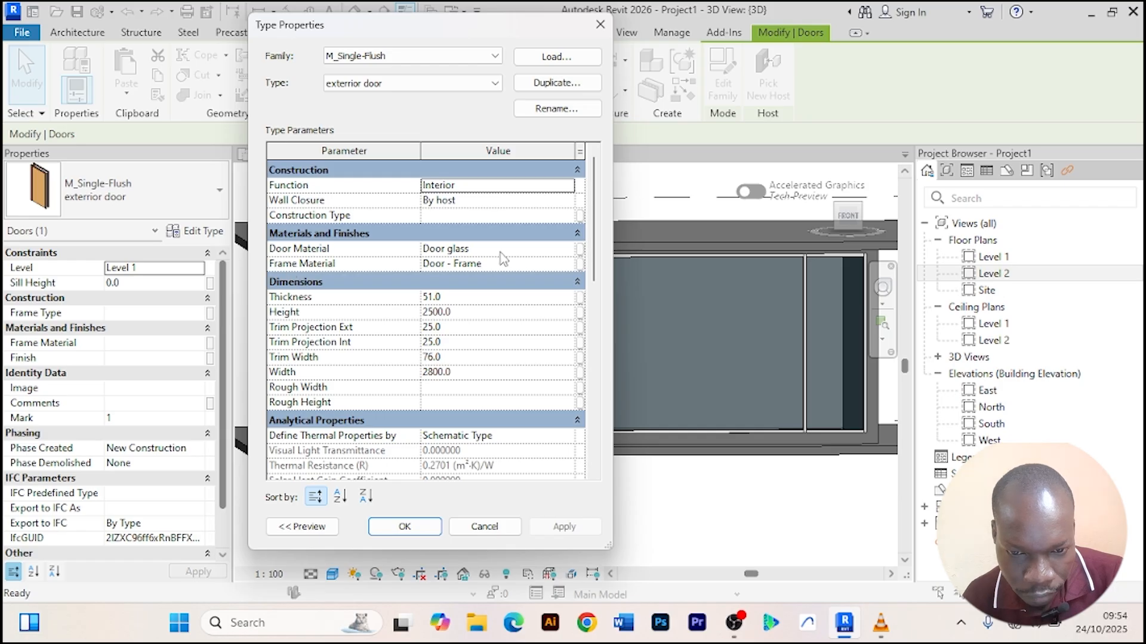
pyautogui.click(561, 263)
pyautogui.click(576, 263)
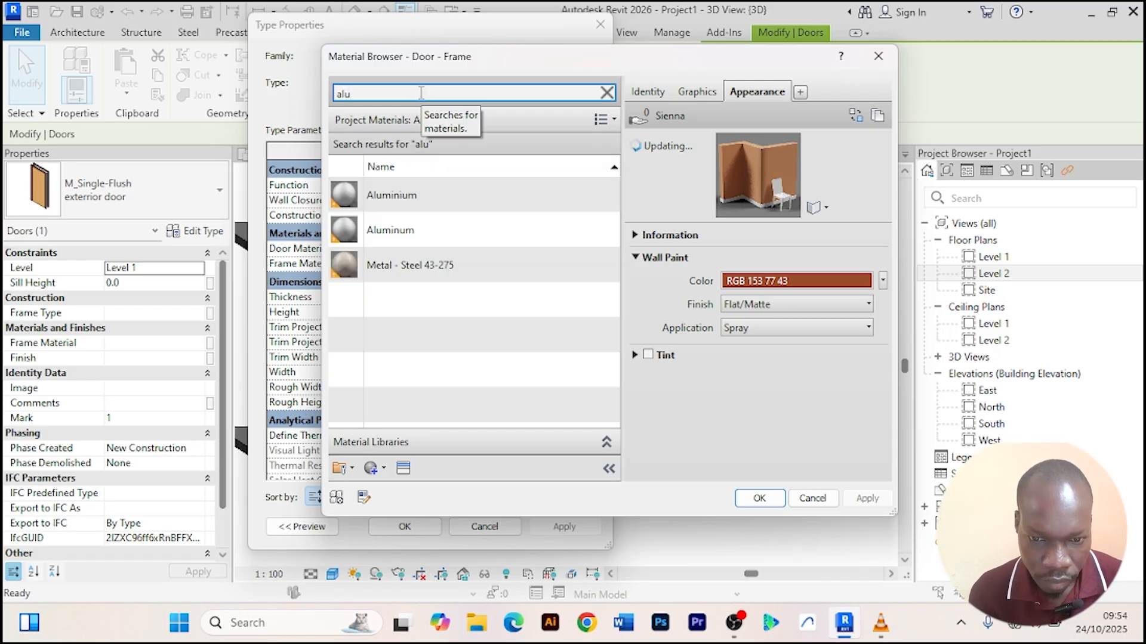
pyautogui.click(474, 262)
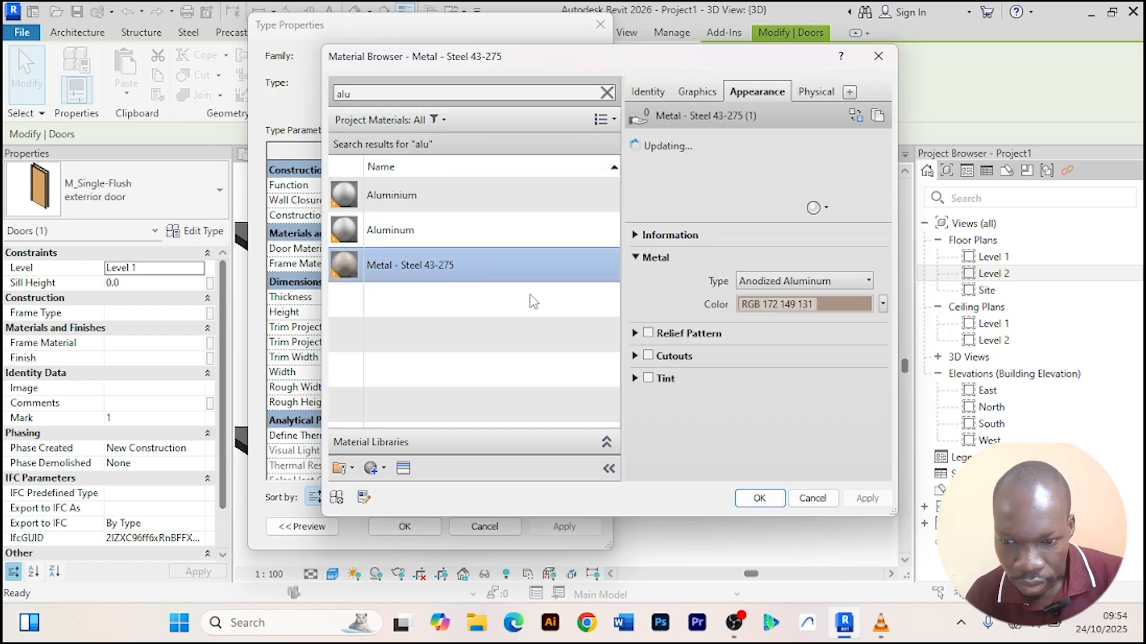
pyautogui.click(539, 208)
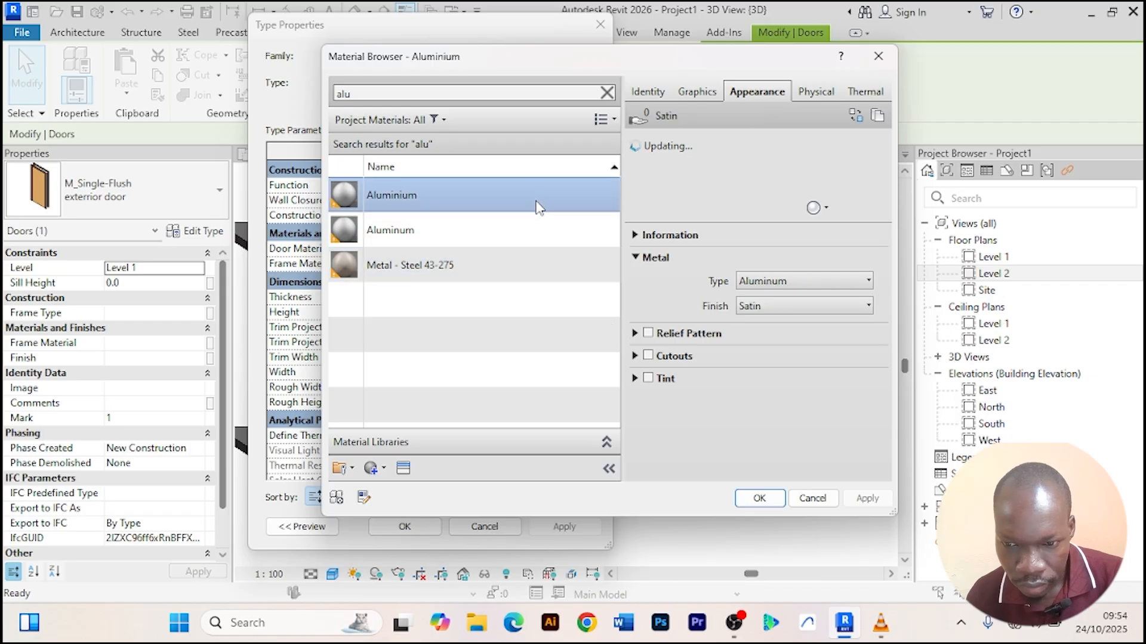
pyautogui.click(759, 498)
pyautogui.click(561, 527)
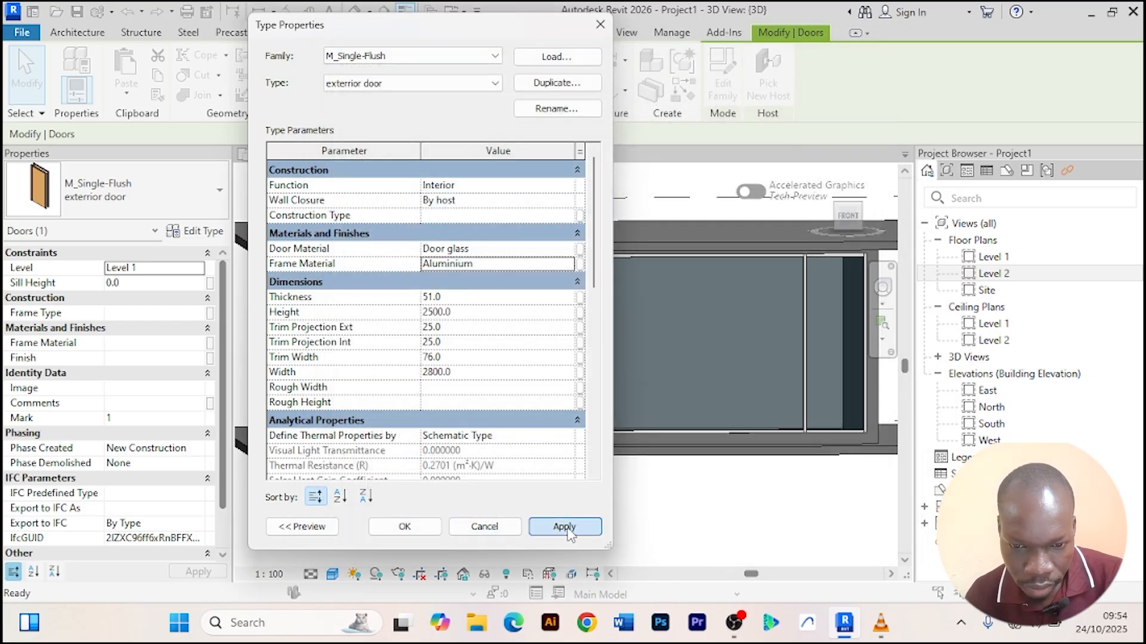
pyautogui.click(405, 526)
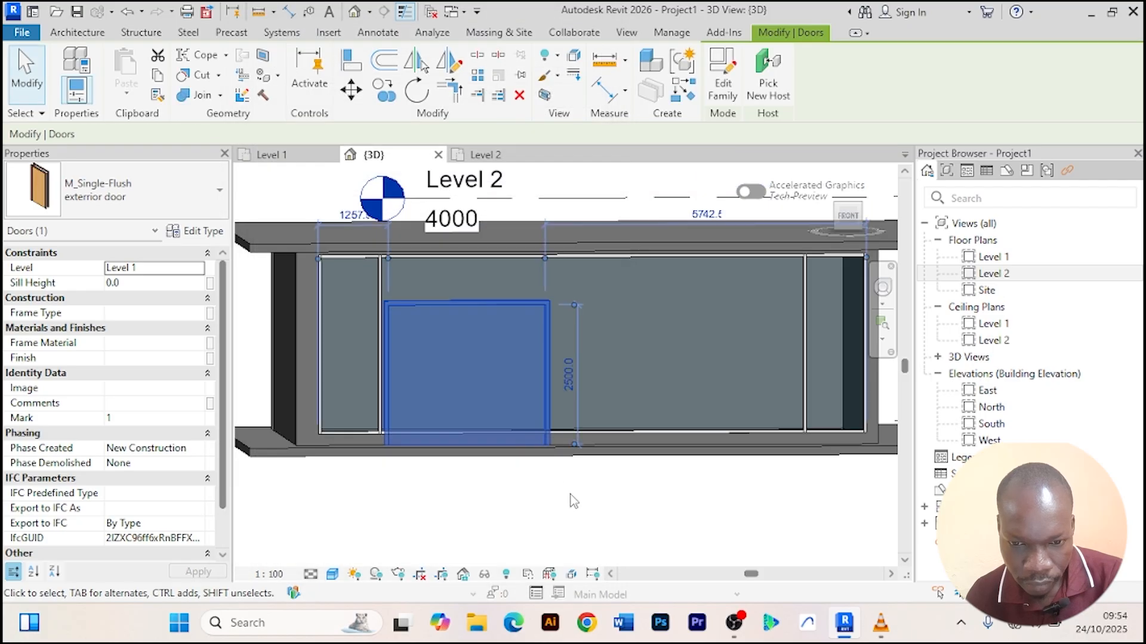
# Nudge the exterior door about 840 mm to the right along the front curtain wall in the Level 1 plan.
pyautogui.click(540, 500)
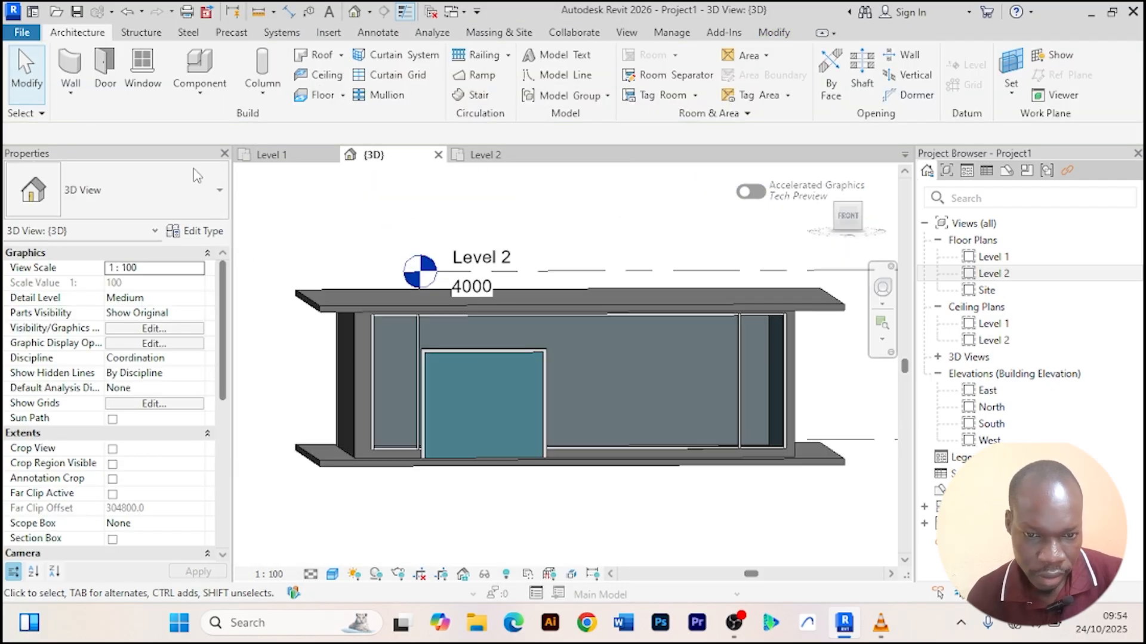
pyautogui.click(279, 155)
pyautogui.click(589, 350)
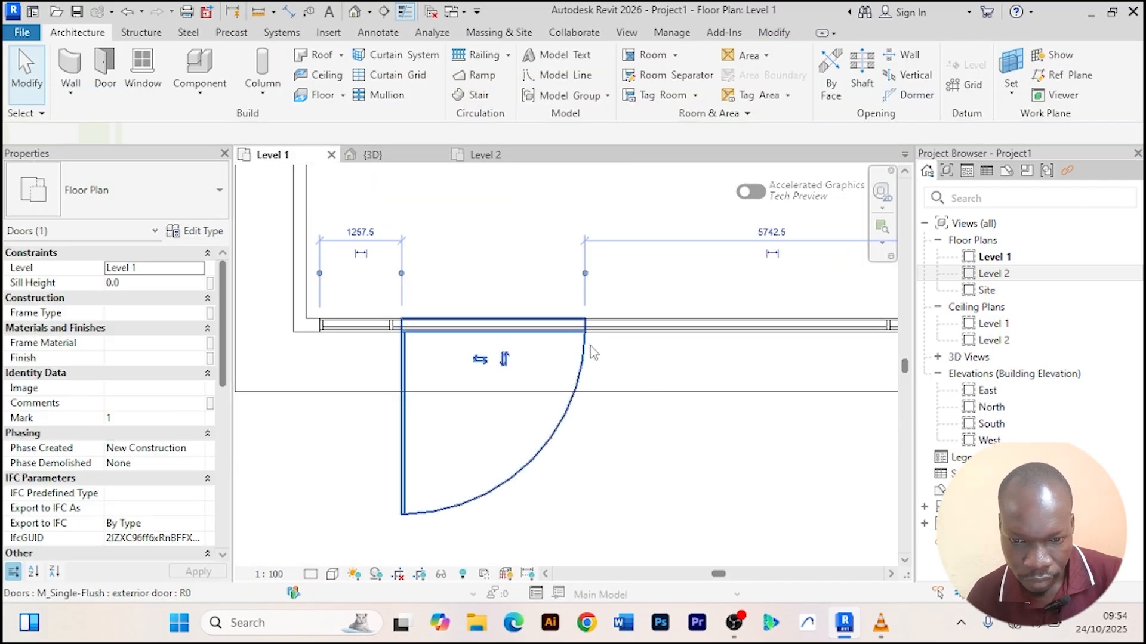
pyautogui.press('Right')
pyautogui.press('Right')
pyautogui.press('Right')
pyautogui.press('Right')
pyautogui.press('Right')
pyautogui.press('Right')
pyautogui.press('Right')
pyautogui.press('Right')
pyautogui.press('Right')
pyautogui.press('Right')
pyautogui.press('Right')
pyautogui.press('Right')
pyautogui.press('Right')
pyautogui.press('Right')
pyautogui.press('Right')
pyautogui.press('Right')
pyautogui.press('Right')
pyautogui.press('Right')
pyautogui.press('Right')
pyautogui.press('Right')
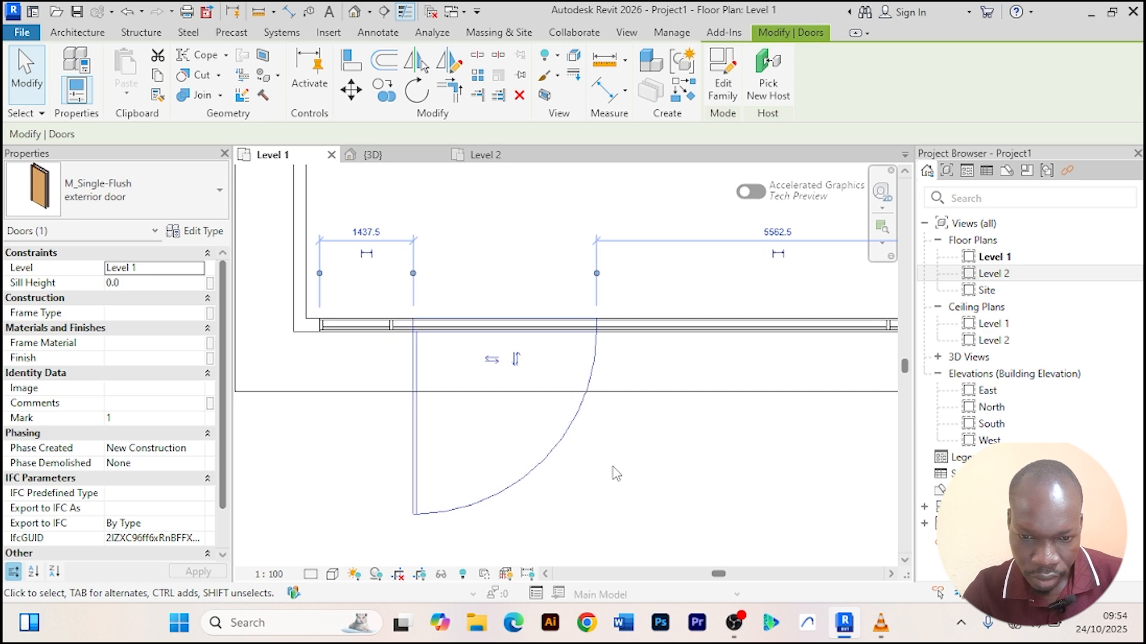
pyautogui.press('Right')
pyautogui.press('Right')
pyautogui.press('Right')
pyautogui.press('Right')
pyautogui.press('Right')
pyautogui.press('Right')
pyautogui.press('Right')
pyautogui.press('Right')
pyautogui.press('Right')
pyautogui.press('Right')
pyautogui.press('Right')
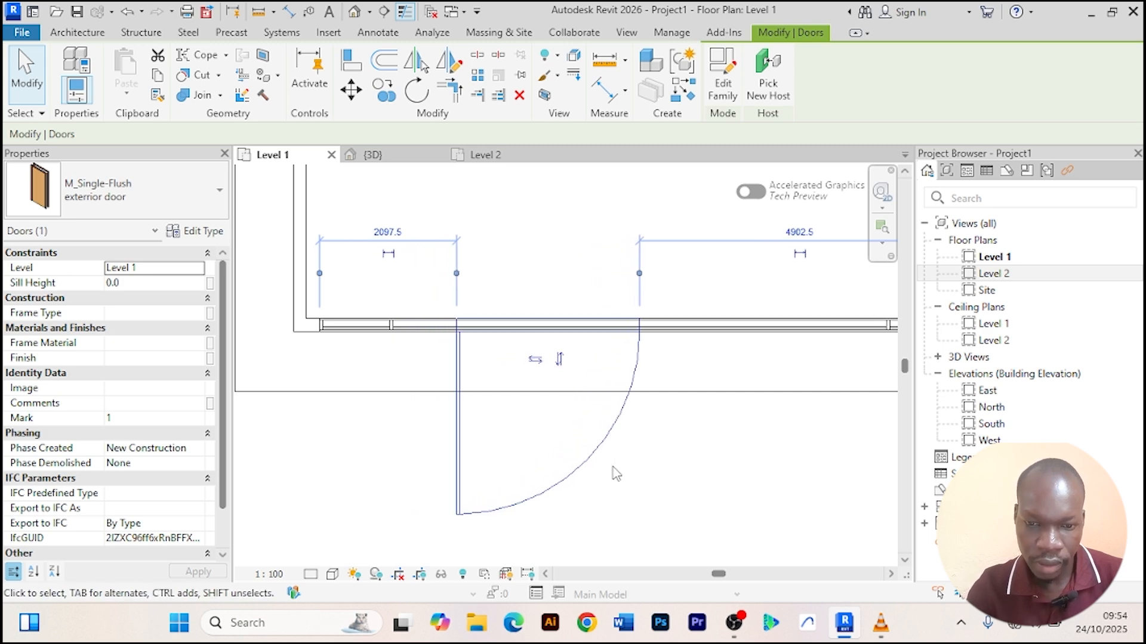
pyautogui.click(694, 442)
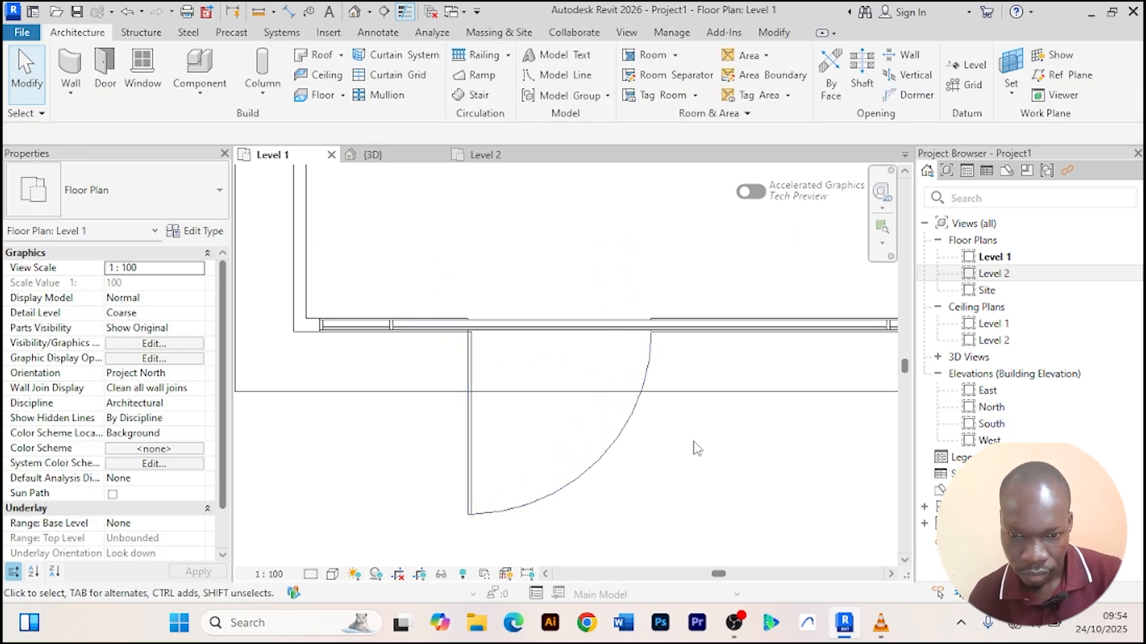
# Inspect the repositioned door's placement in the 3D view.
pyautogui.click(375, 155)
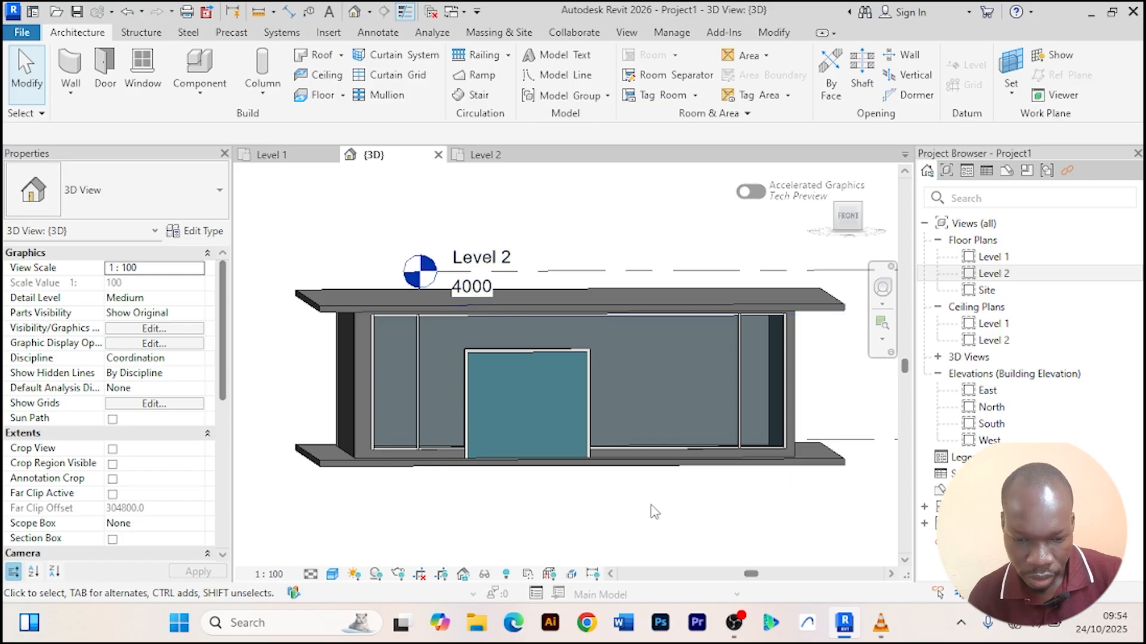
pyautogui.keyDown('shift'); pyautogui.moveTo(653, 510); pyautogui.dragTo(695, 459, button='middle'); pyautogui.keyUp('shift')
pyautogui.keyDown('shift'); pyautogui.moveTo(676, 436); pyautogui.dragTo(617, 526, button='middle'); pyautogui.keyUp('shift')
pyautogui.scroll(3, 676, 514)
pyautogui.scroll(-2, 676, 525)
pyautogui.scroll(2, 613, 520)
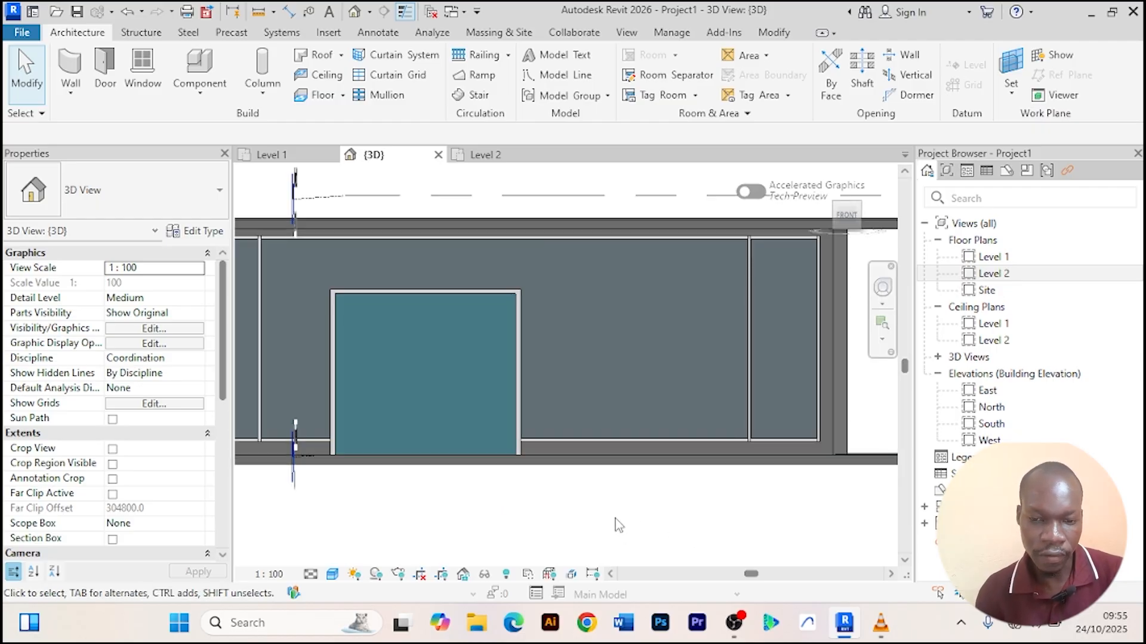
pyautogui.scroll(-3, 614, 524)
# Try to load an Aluprof door family from the REVIT LIBRARIES folder on drive E for door placement.
pyautogui.click(272, 155)
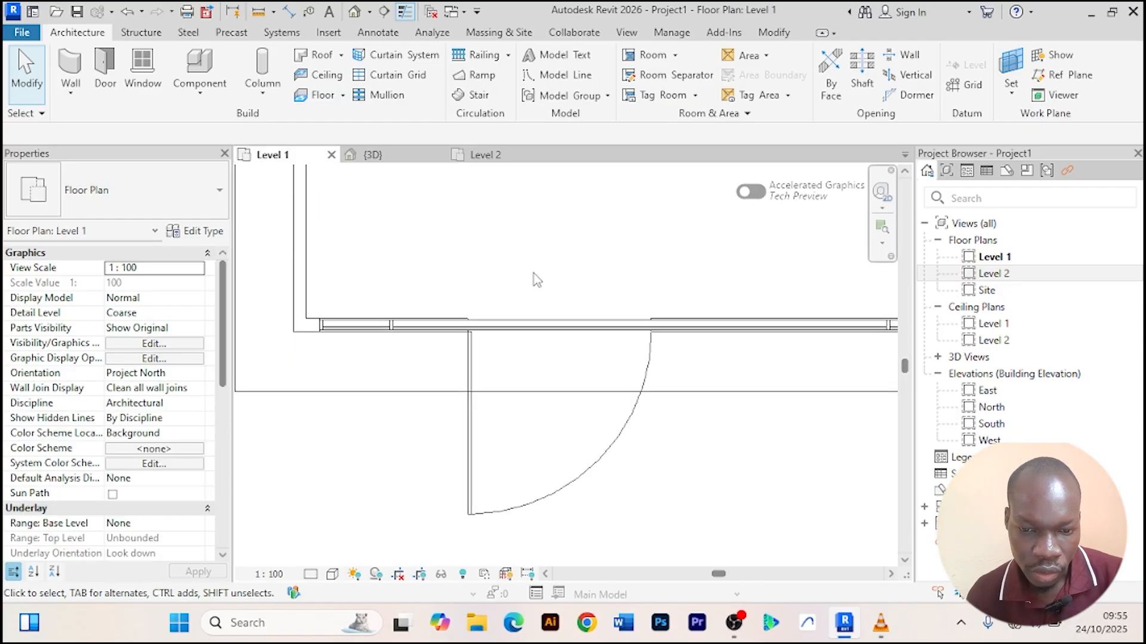
pyautogui.scroll(-3, 537, 280)
pyautogui.scroll(2, 619, 475)
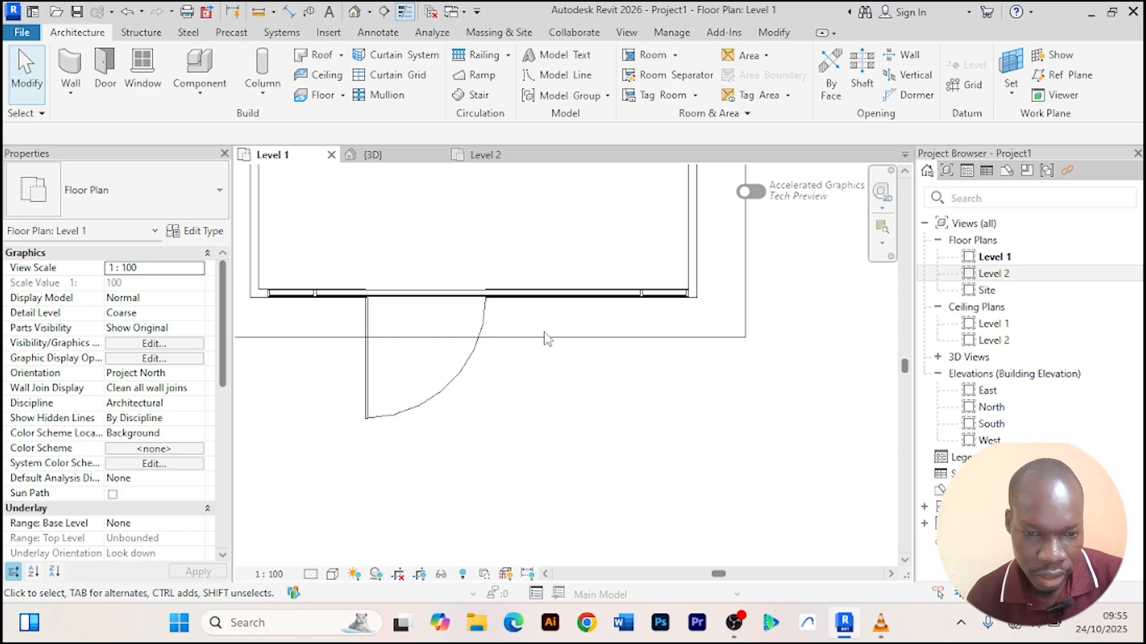
pyautogui.click(105, 69)
pyautogui.click(722, 84)
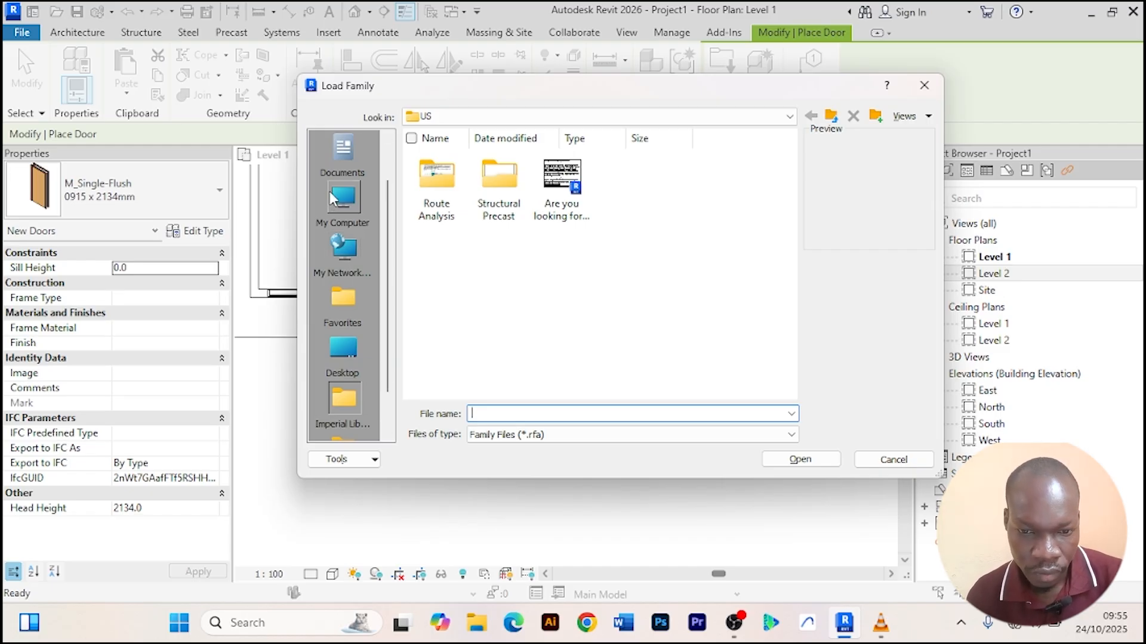
pyautogui.click(343, 206)
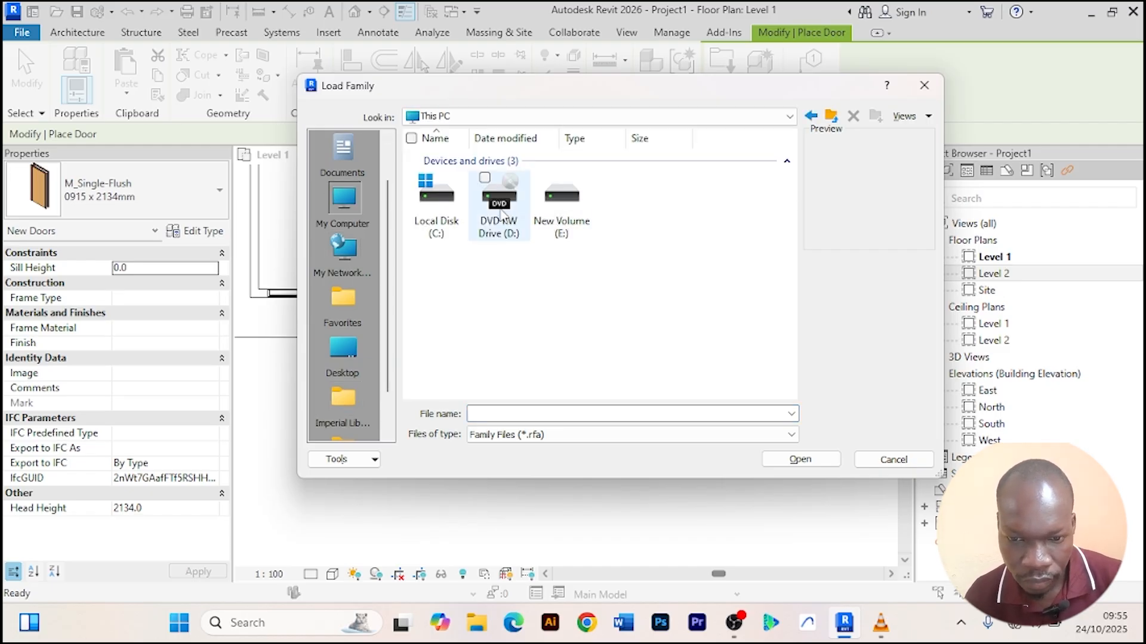
pyautogui.click(575, 215)
pyautogui.doubleClick(575, 214)
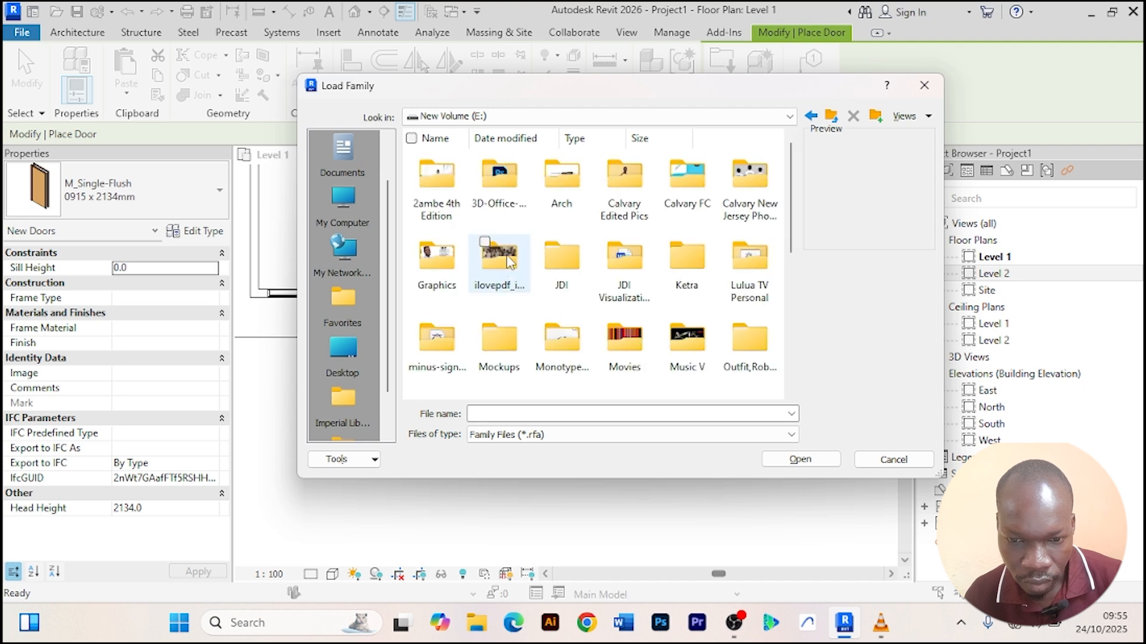
pyautogui.click(508, 258)
pyautogui.press('r')
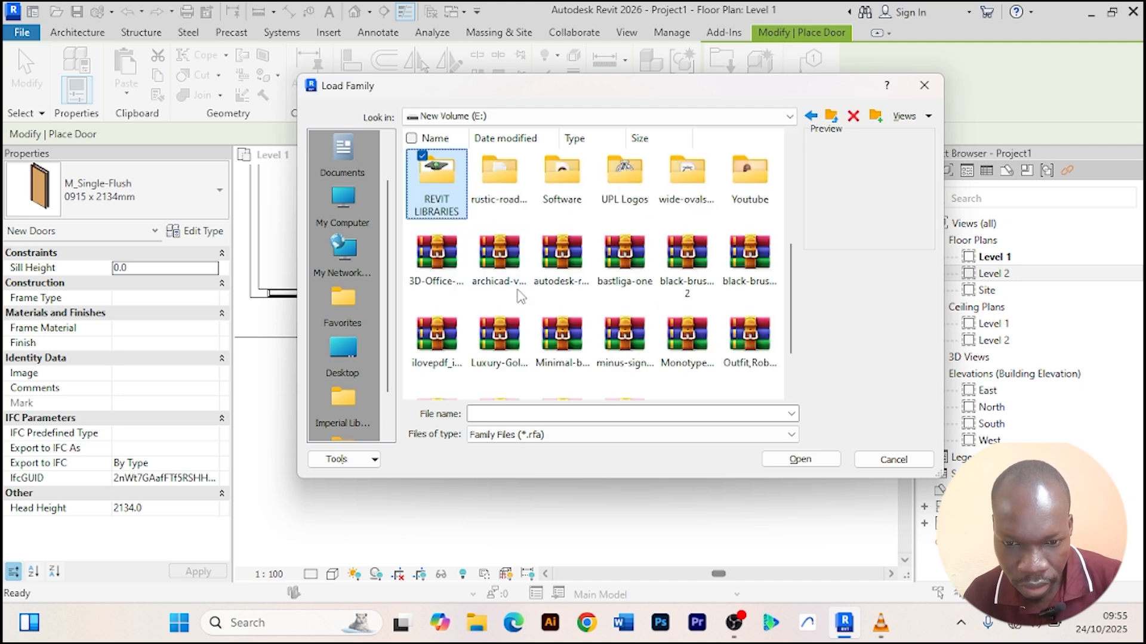
pyautogui.doubleClick(434, 196)
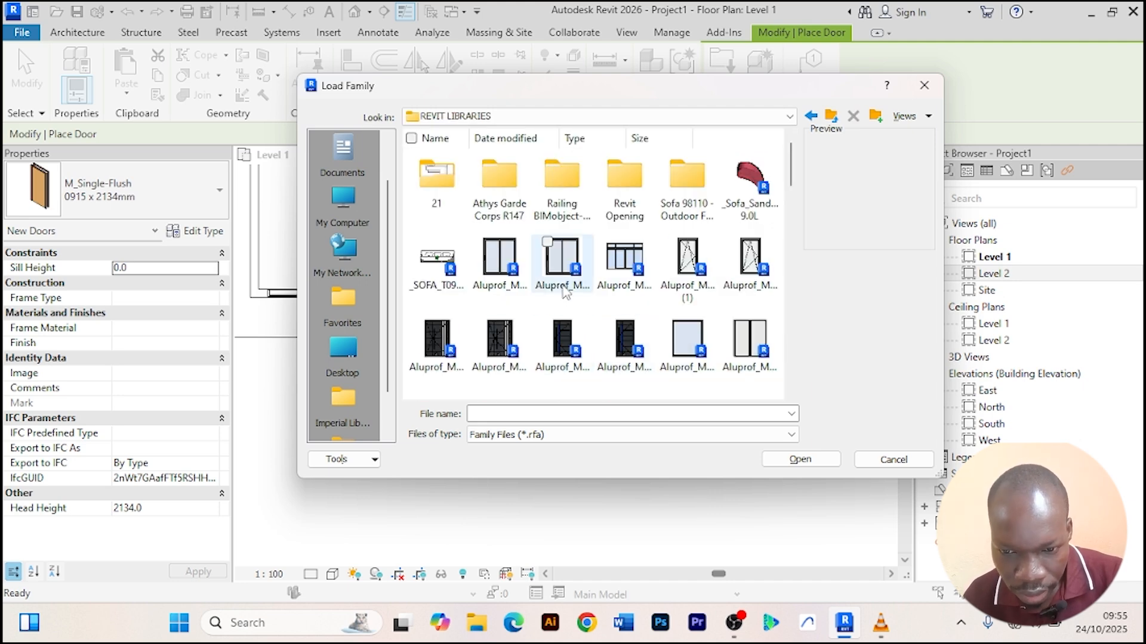
pyautogui.click(571, 271)
pyautogui.click(548, 293)
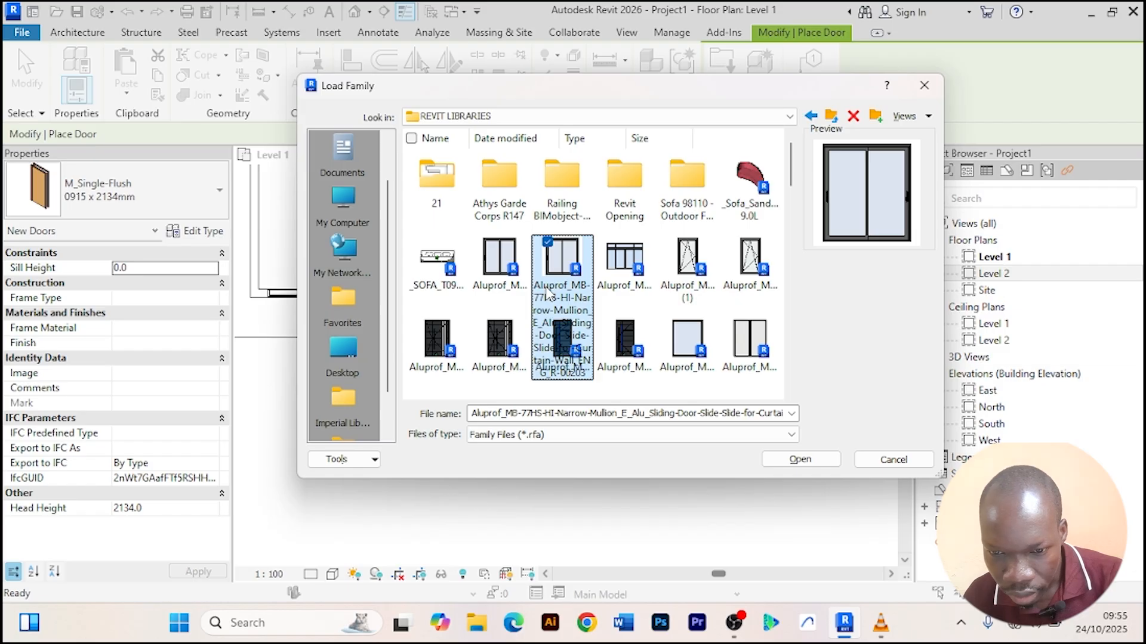
pyautogui.click(500, 272)
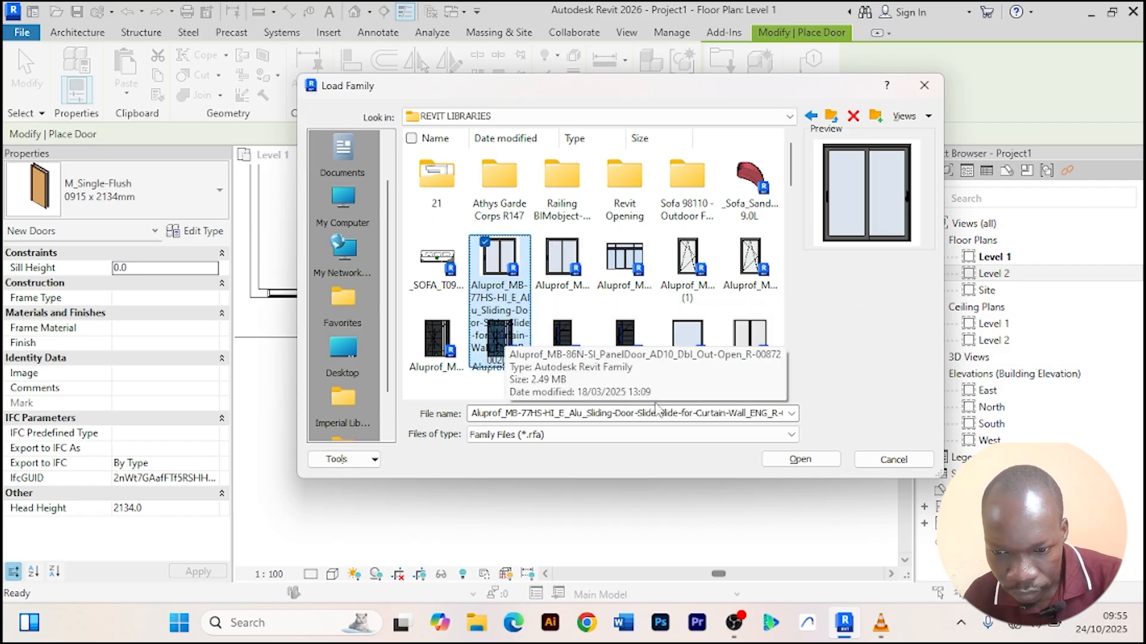
pyautogui.click(749, 347)
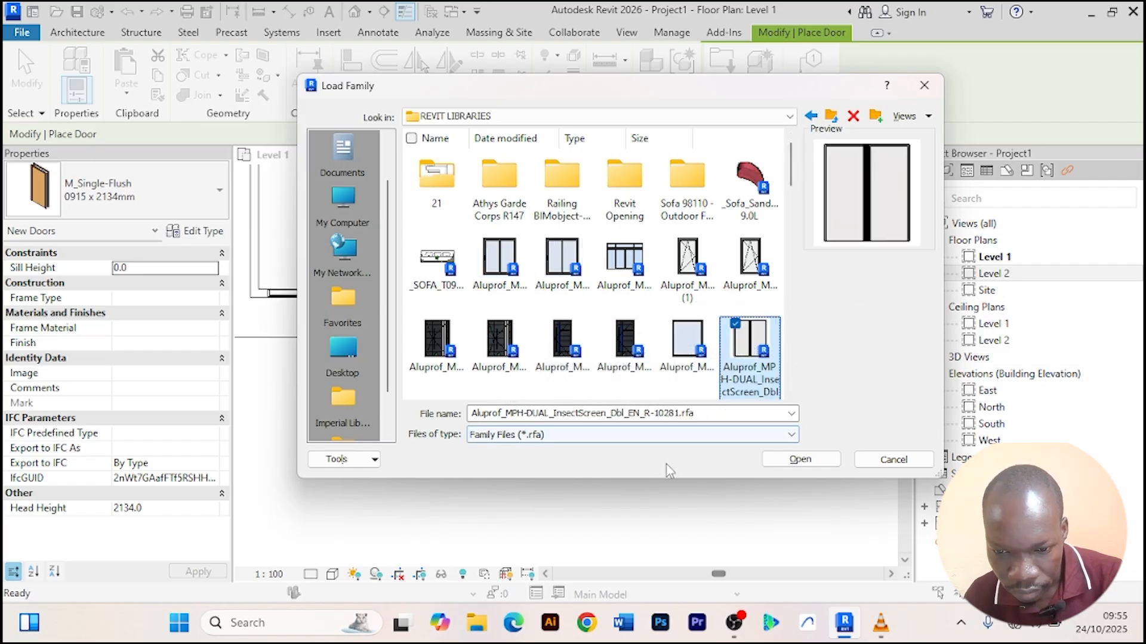
pyautogui.click(800, 459)
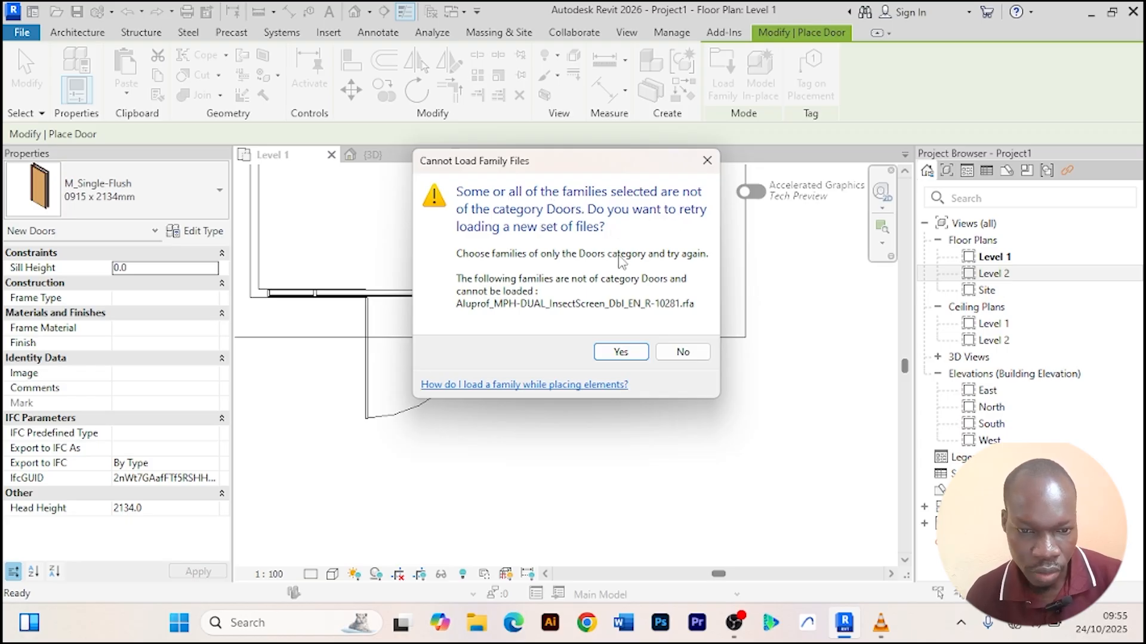
pyautogui.click(685, 354)
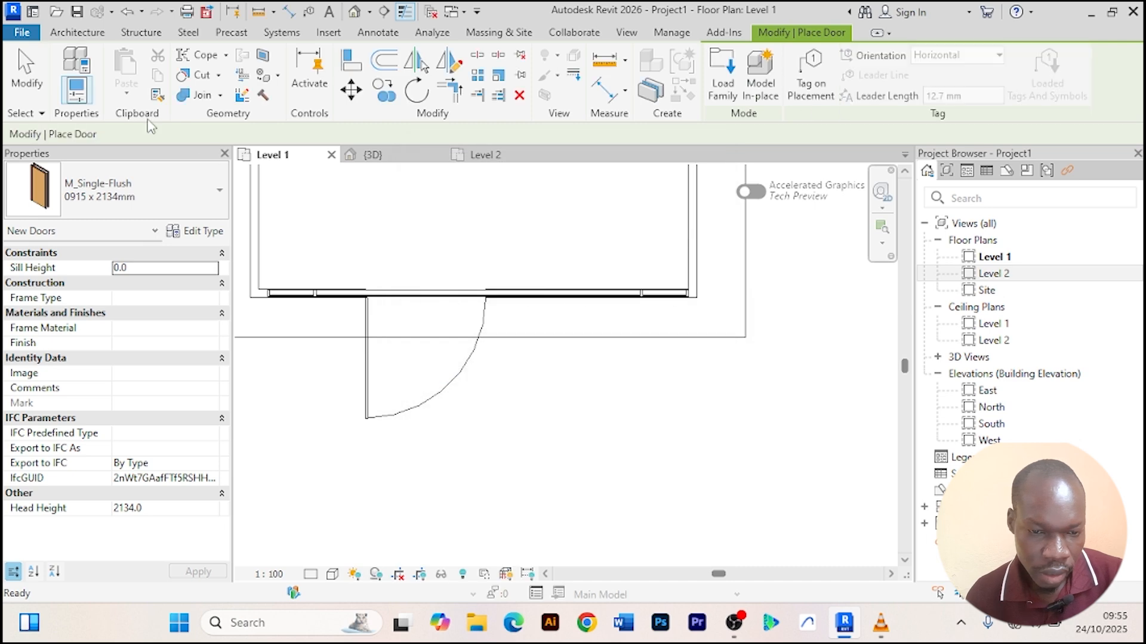
pyautogui.click(77, 32)
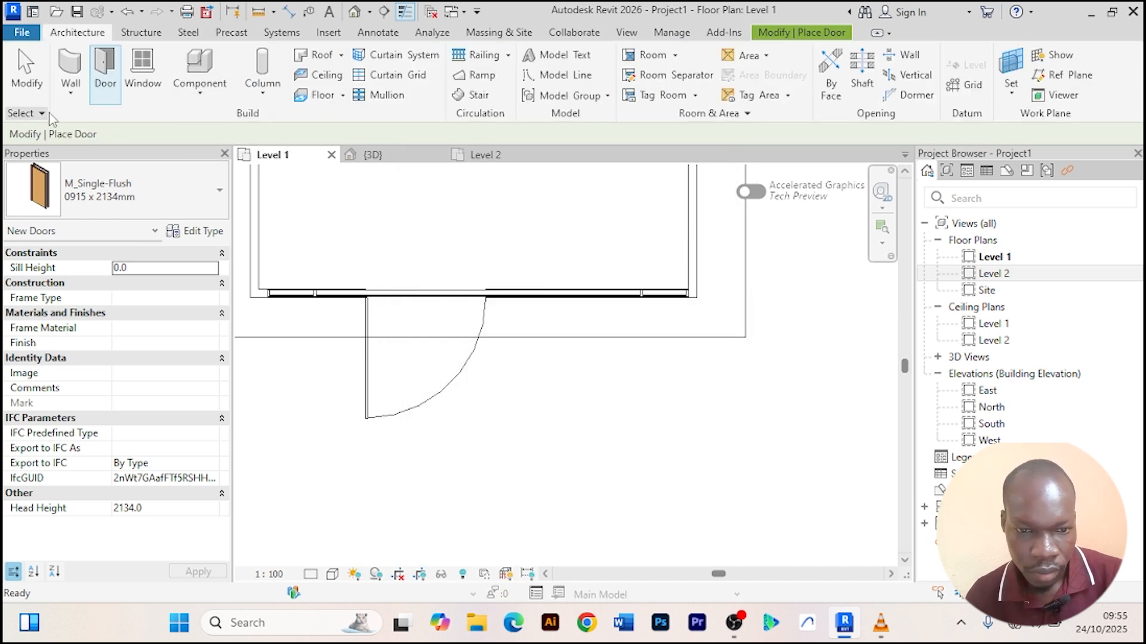
pyautogui.click(114, 85)
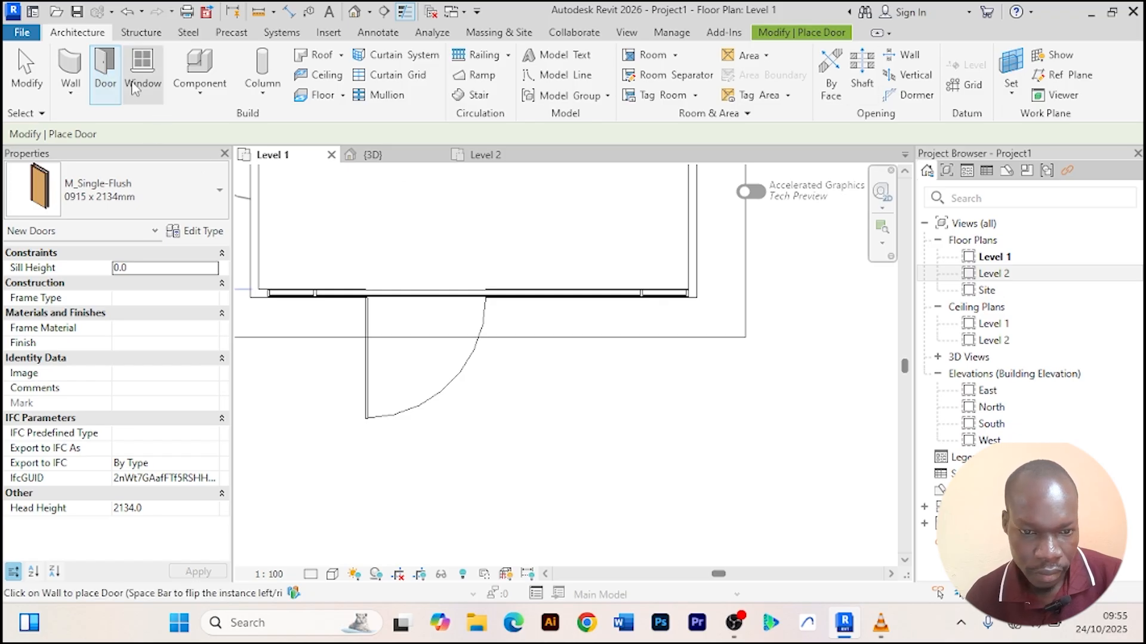
pyautogui.click(95, 66)
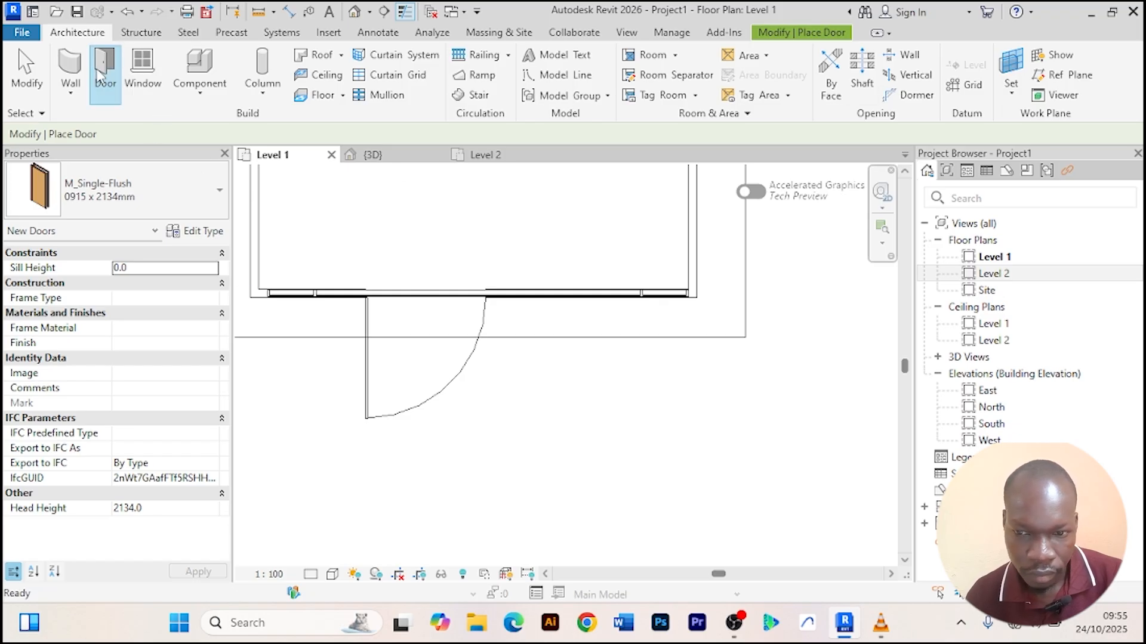
pyautogui.rightClick(745, 378)
pyautogui.click(779, 78)
pyautogui.rightClick(641, 429)
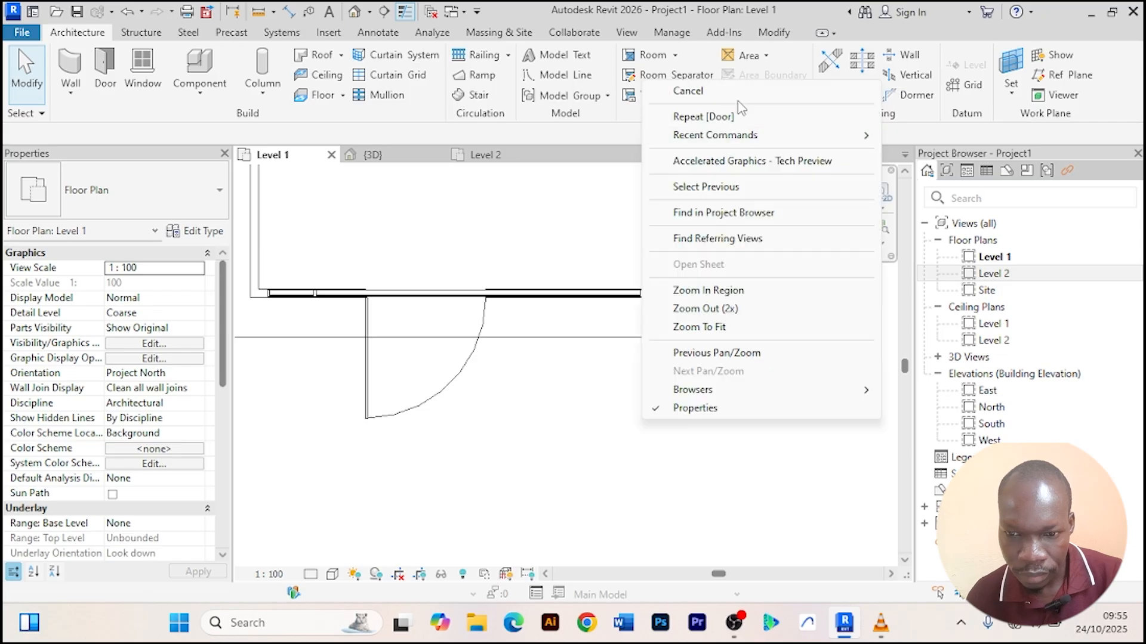
pyautogui.click(715, 92)
pyautogui.click(105, 71)
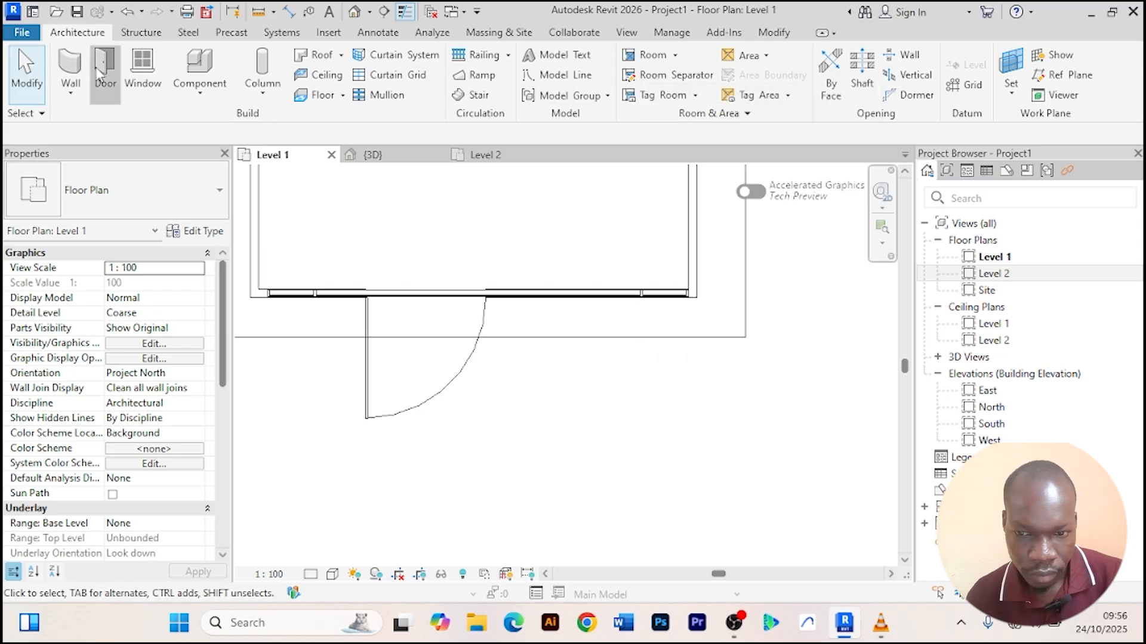
pyautogui.click(722, 84)
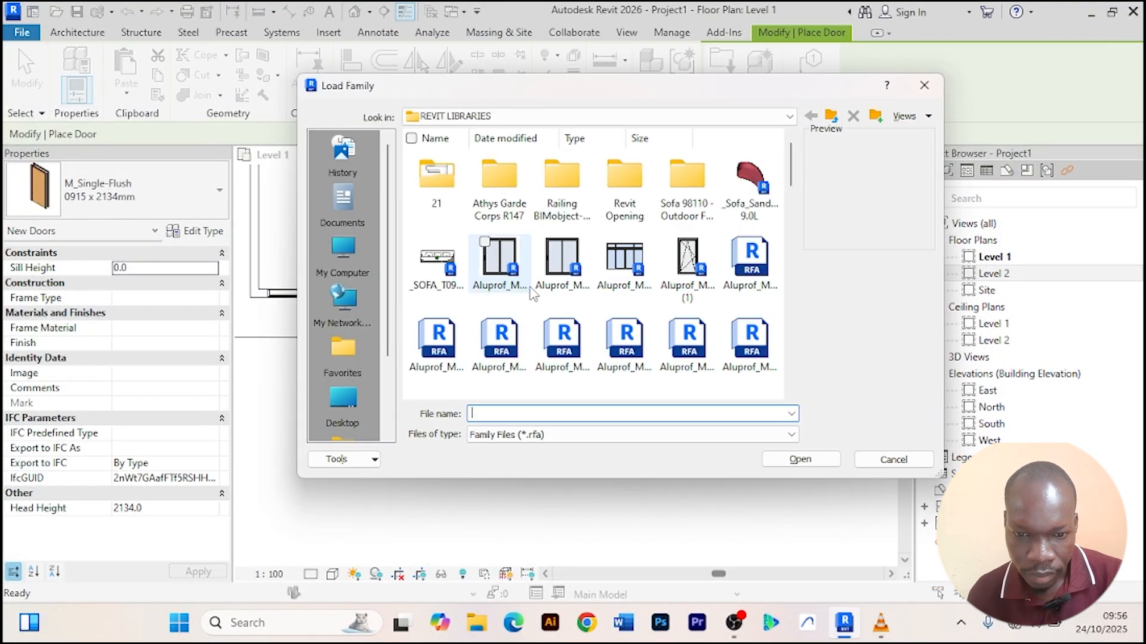
pyautogui.click(506, 270)
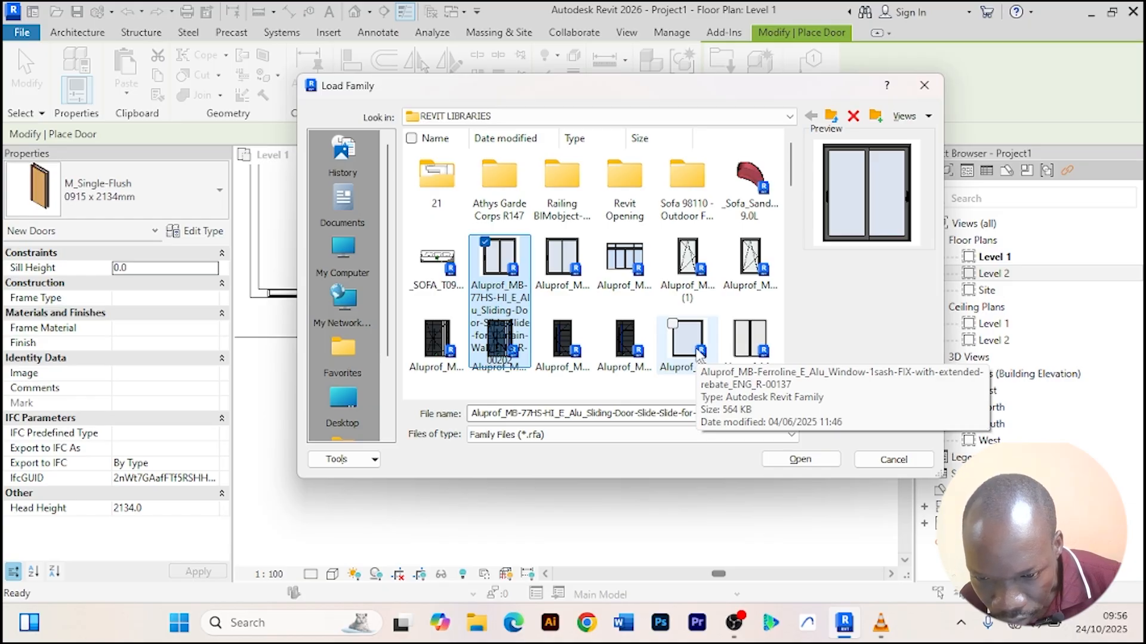
pyautogui.scroll(-2, 698, 353)
pyautogui.scroll(-2, 686, 343)
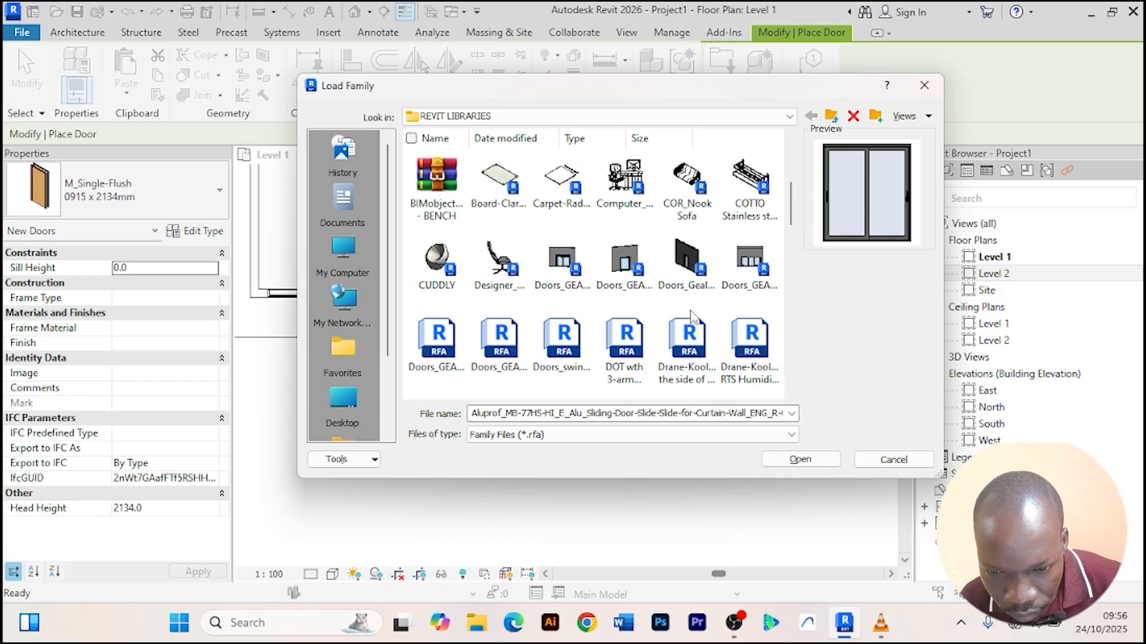
pyautogui.scroll(-1, 674, 334)
pyautogui.scroll(-2, 620, 341)
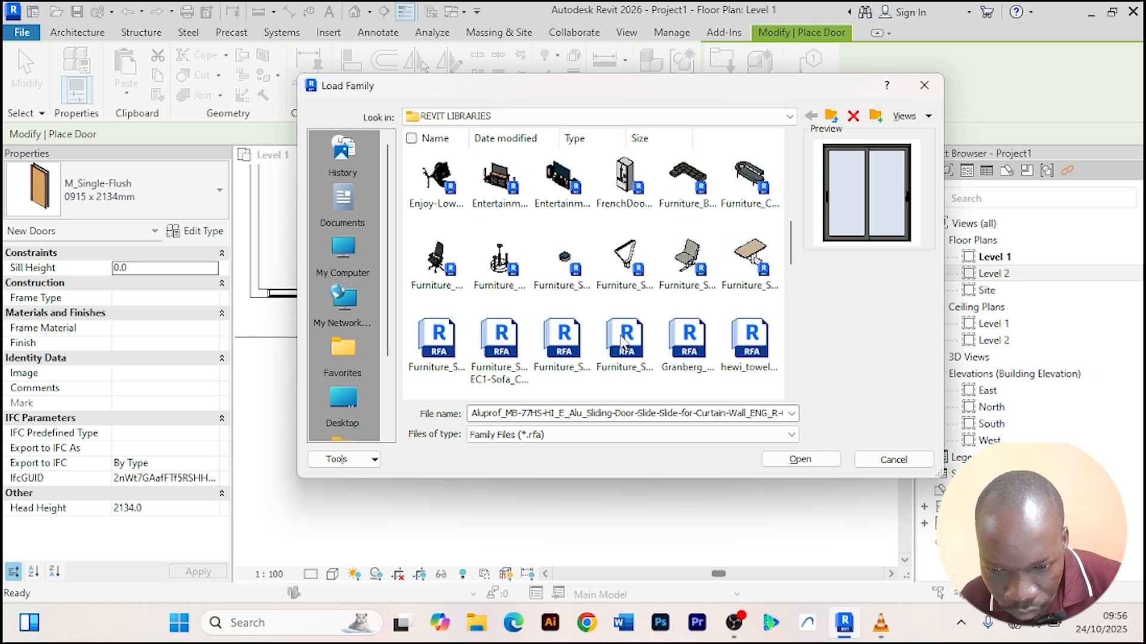
pyautogui.scroll(-2, 623, 343)
pyautogui.scroll(6, 597, 328)
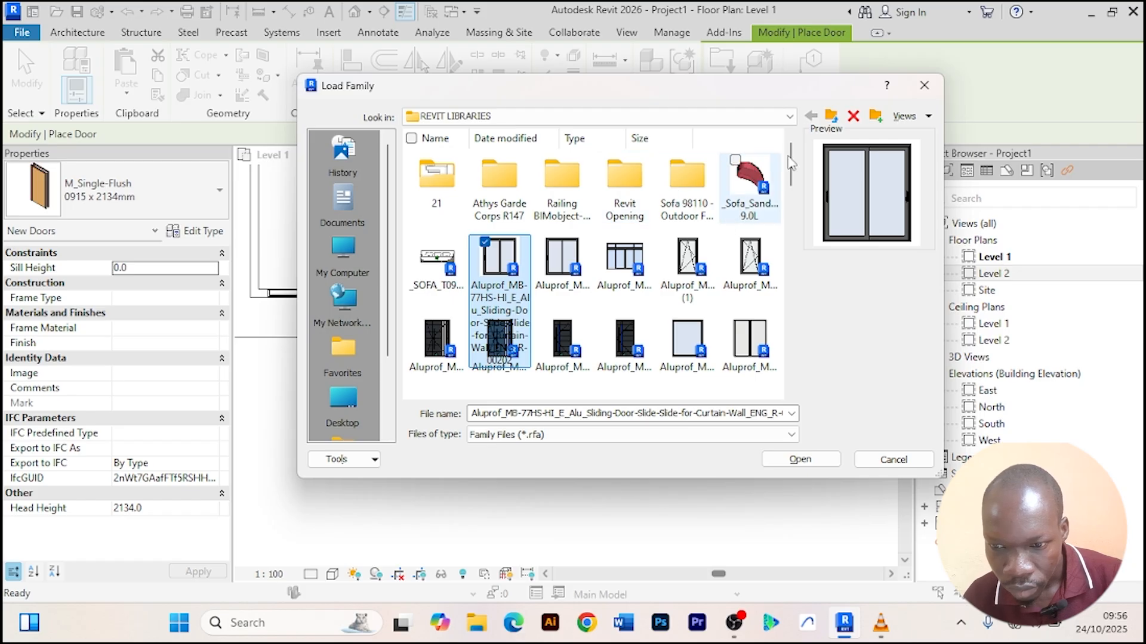
pyautogui.click(925, 85)
pyautogui.rightClick(520, 419)
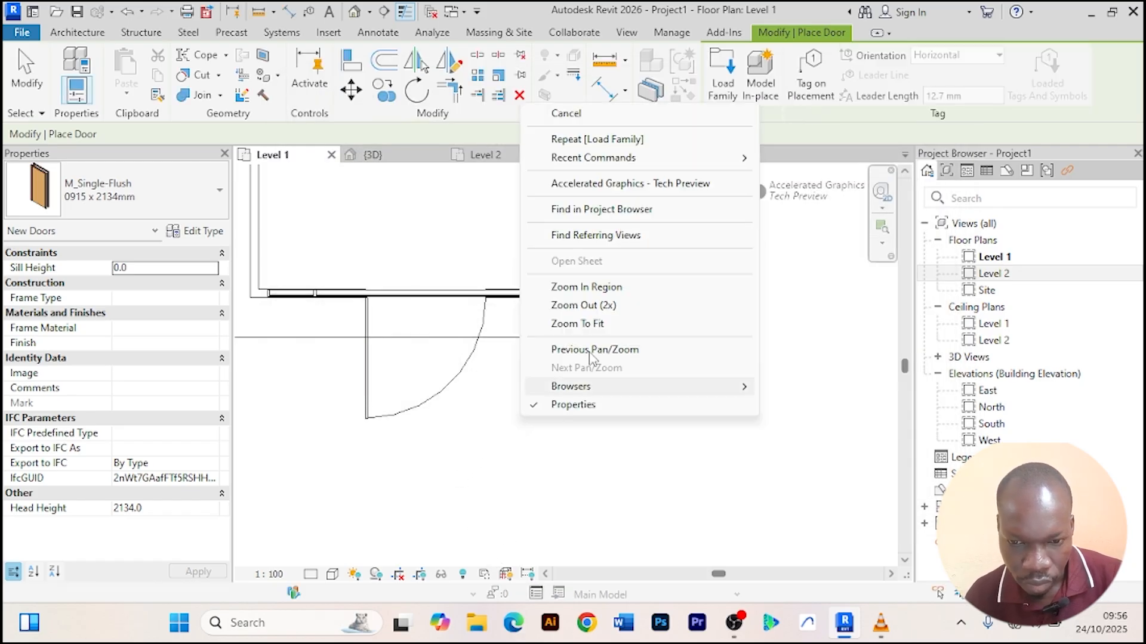
pyautogui.click(588, 114)
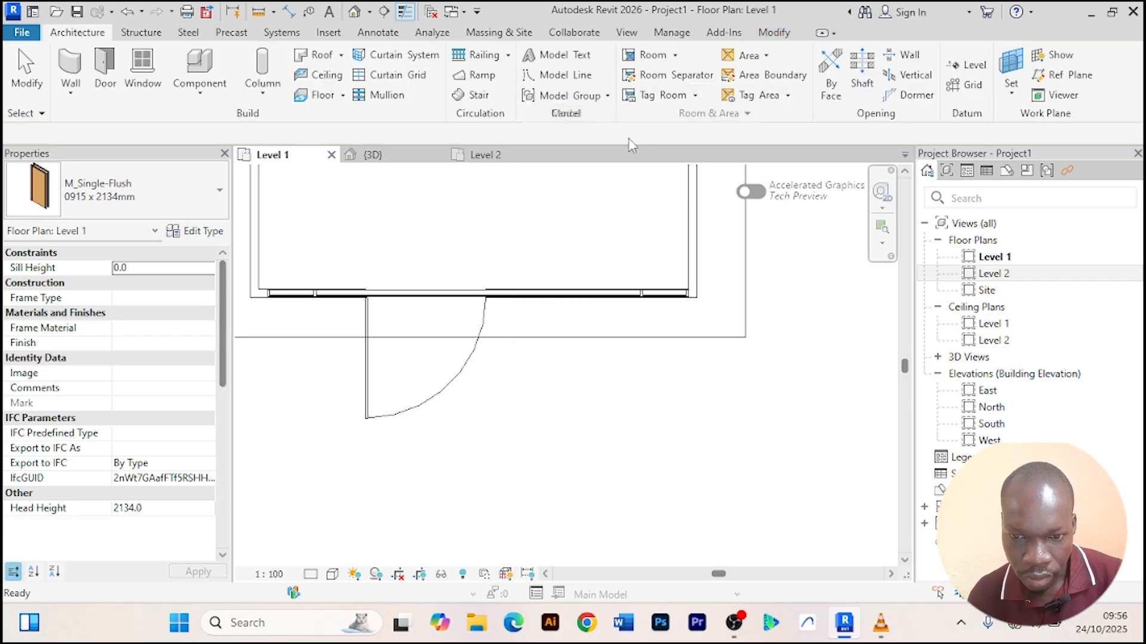
# Open the Aluprof MB-77HS-HI sliding door family from the REVIT LIBRARIES folder on drive E through File Explorer, upgrading the model.
pyautogui.click(478, 625)
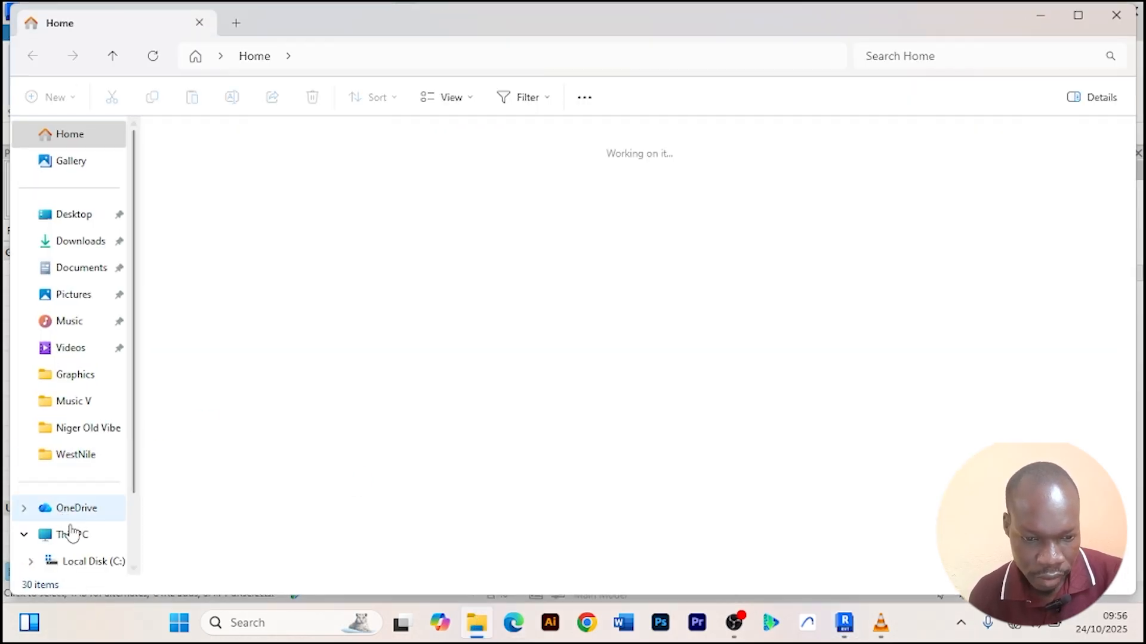
pyautogui.click(72, 535)
pyautogui.click(724, 164)
pyautogui.doubleClick(724, 164)
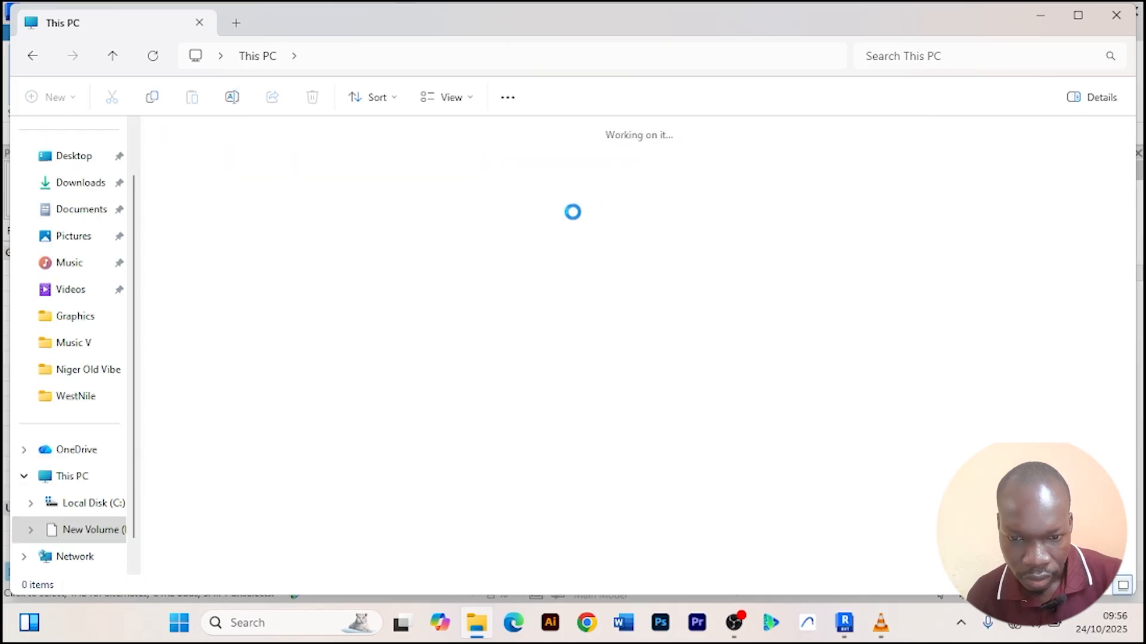
pyautogui.click(487, 292)
pyautogui.click(966, 289)
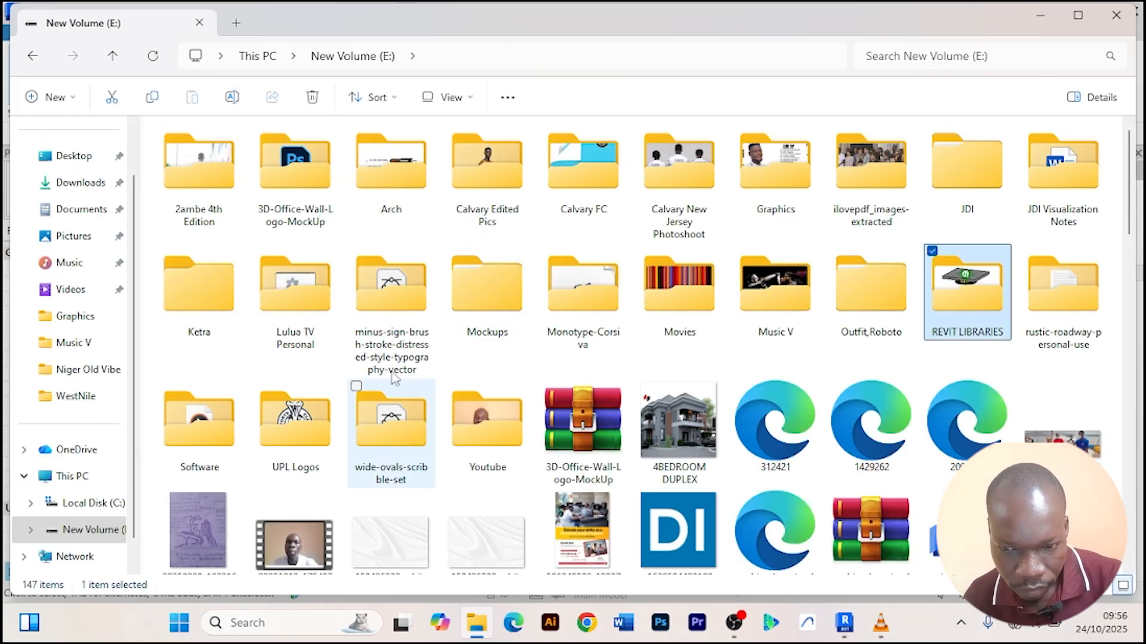
pyautogui.doubleClick(970, 292)
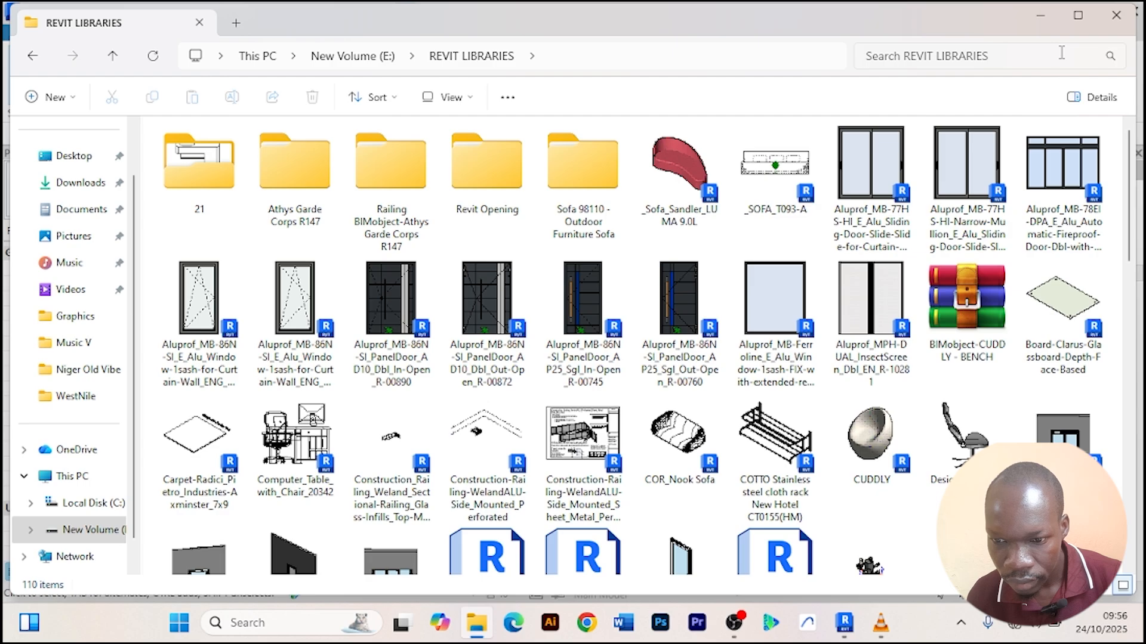
pyautogui.click(877, 212)
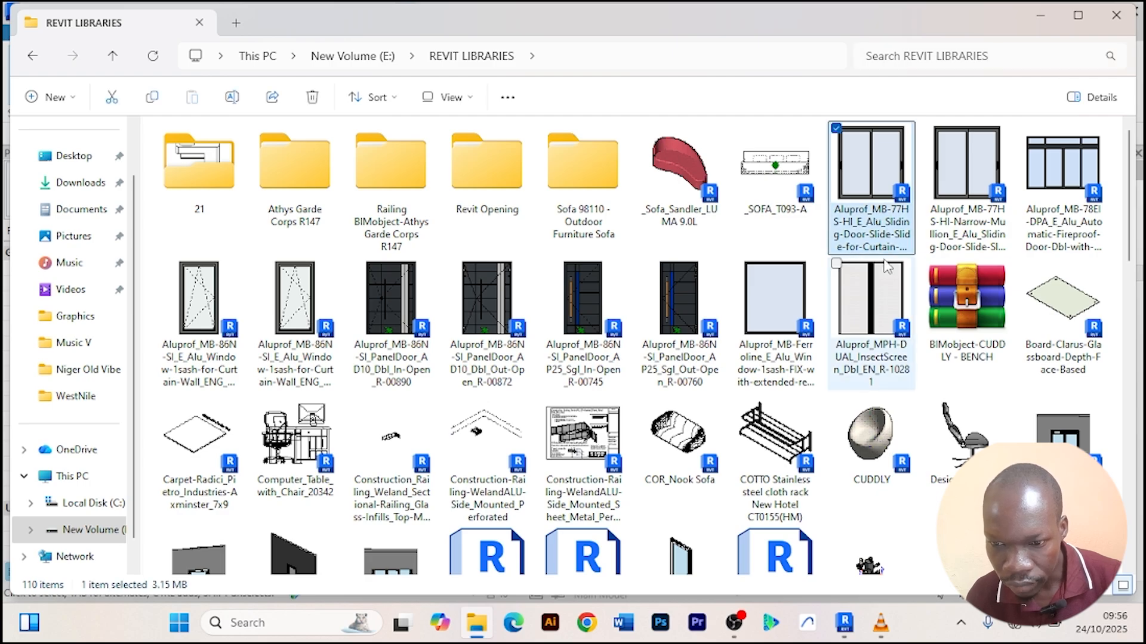
pyautogui.doubleClick(881, 186)
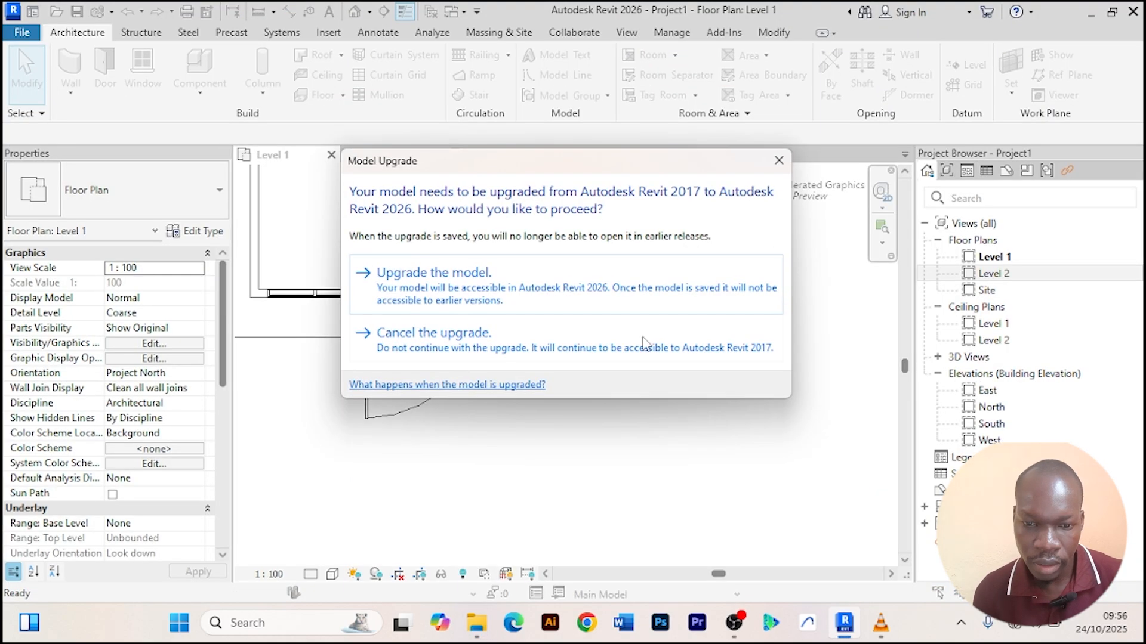
pyautogui.click(474, 288)
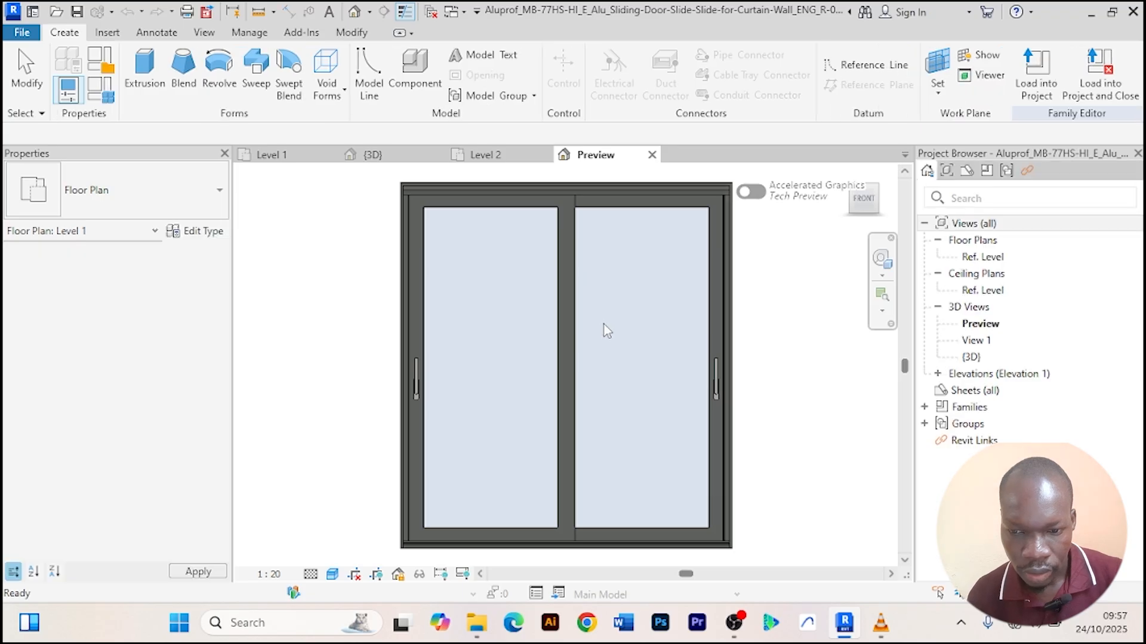
# Load the opened Aluprof sliding door family into the project.
pyautogui.moveTo(700, 342); pyautogui.dragTo(670, 378, button='middle')
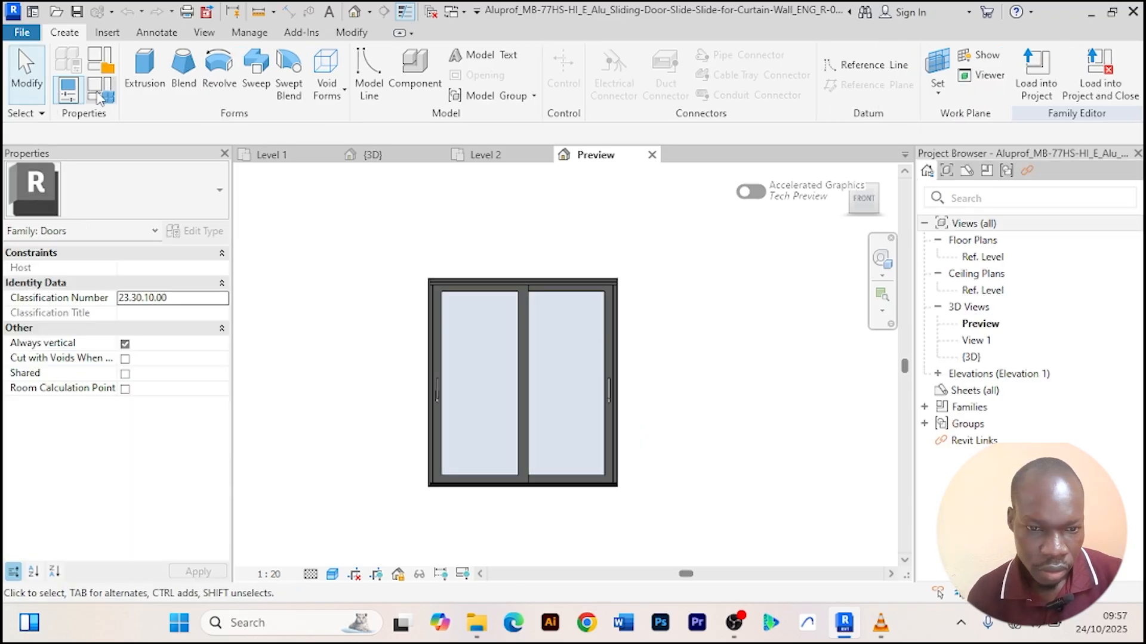
pyautogui.click(279, 156)
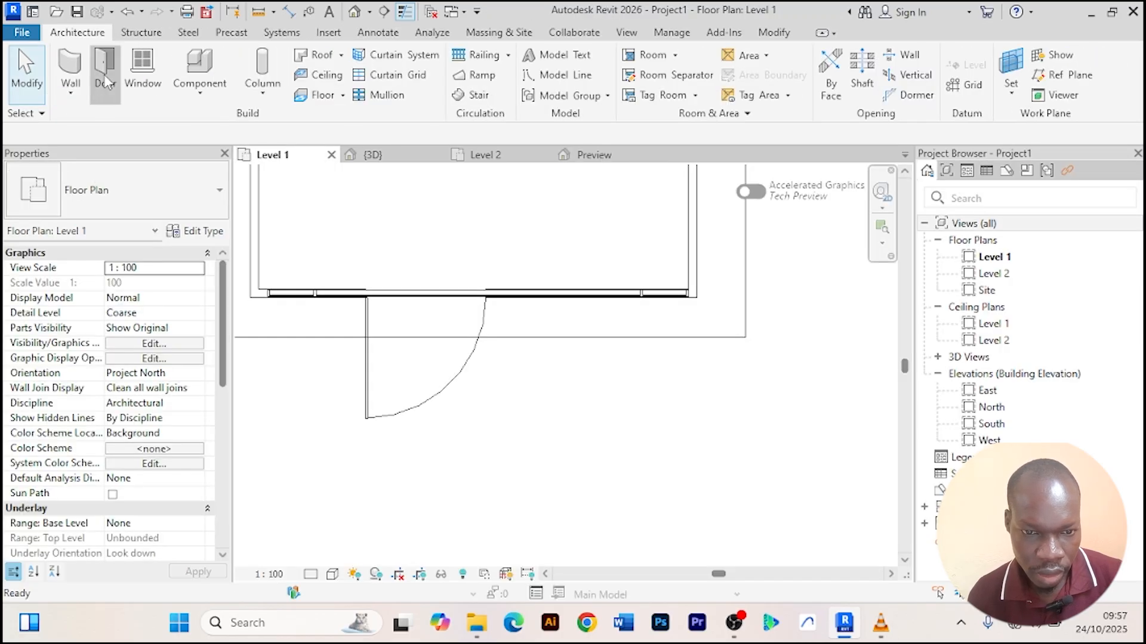
pyautogui.click(105, 68)
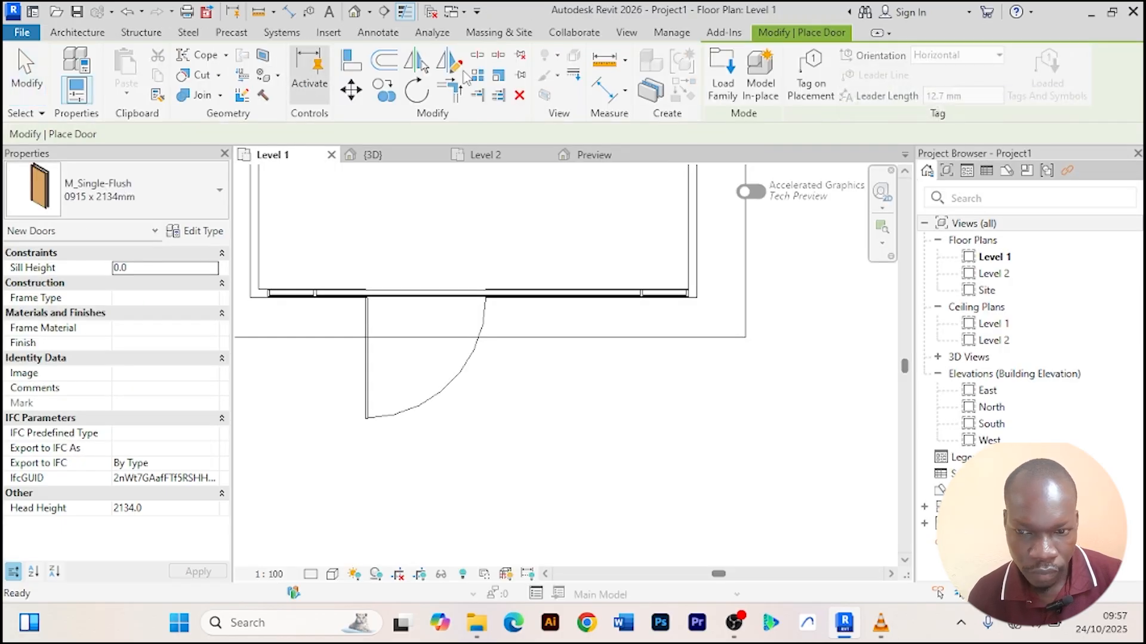
pyautogui.click(593, 156)
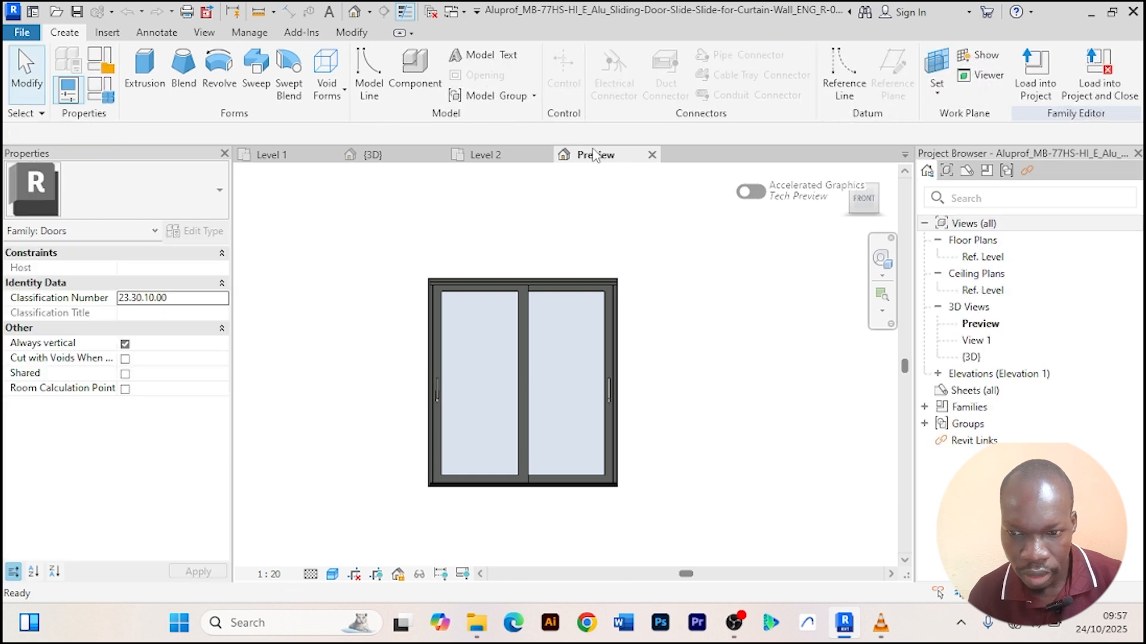
pyautogui.click(1036, 75)
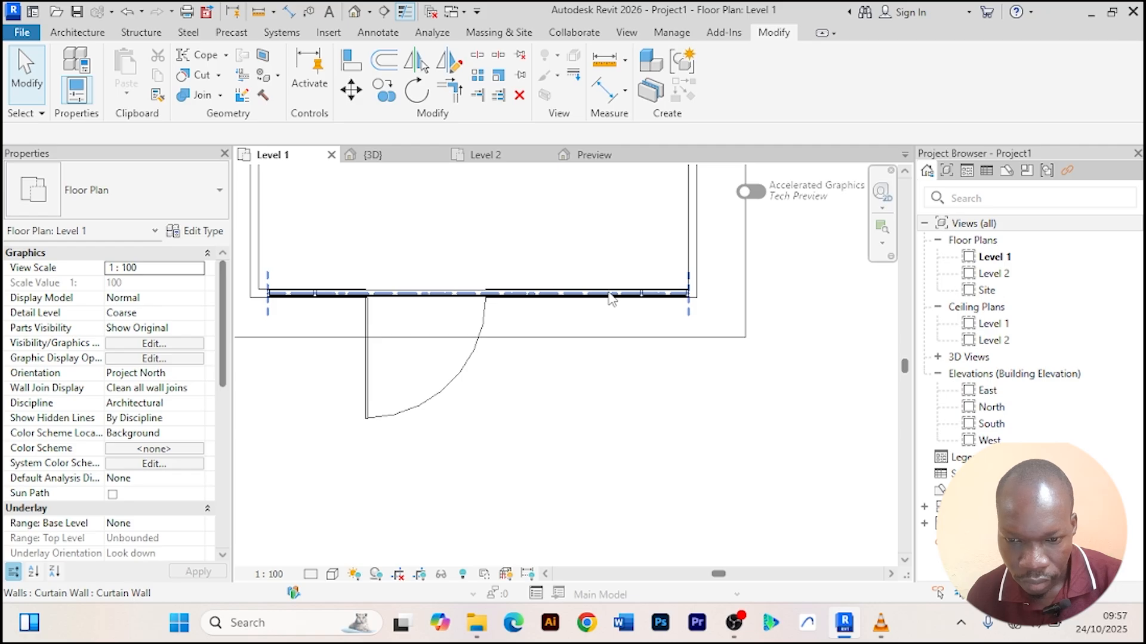
# Select the front curtain wall and inspect it in the 3D view.
pyautogui.click(611, 298)
pyautogui.scroll(1, 589, 223)
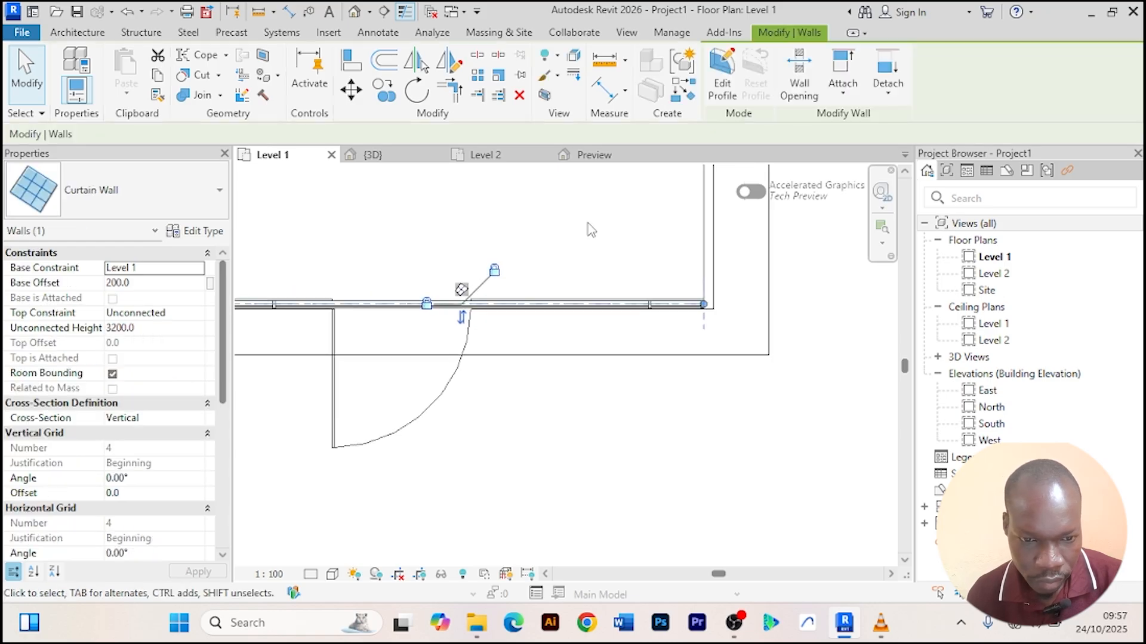
pyautogui.hotkey('ctrl', 'Tab')
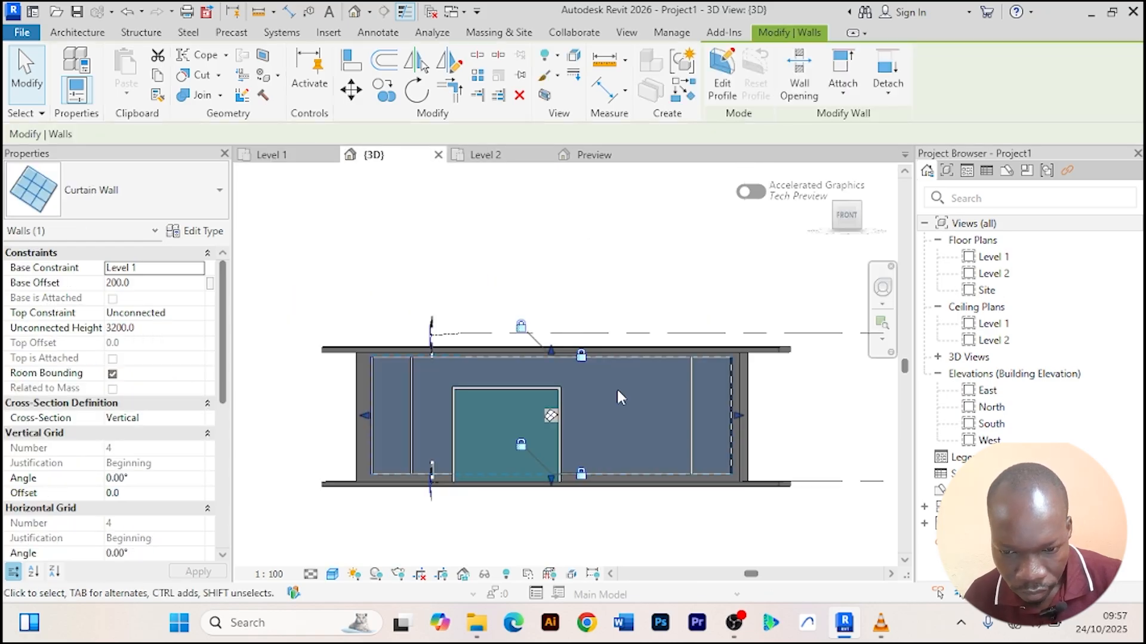
pyautogui.scroll(2, 610, 429)
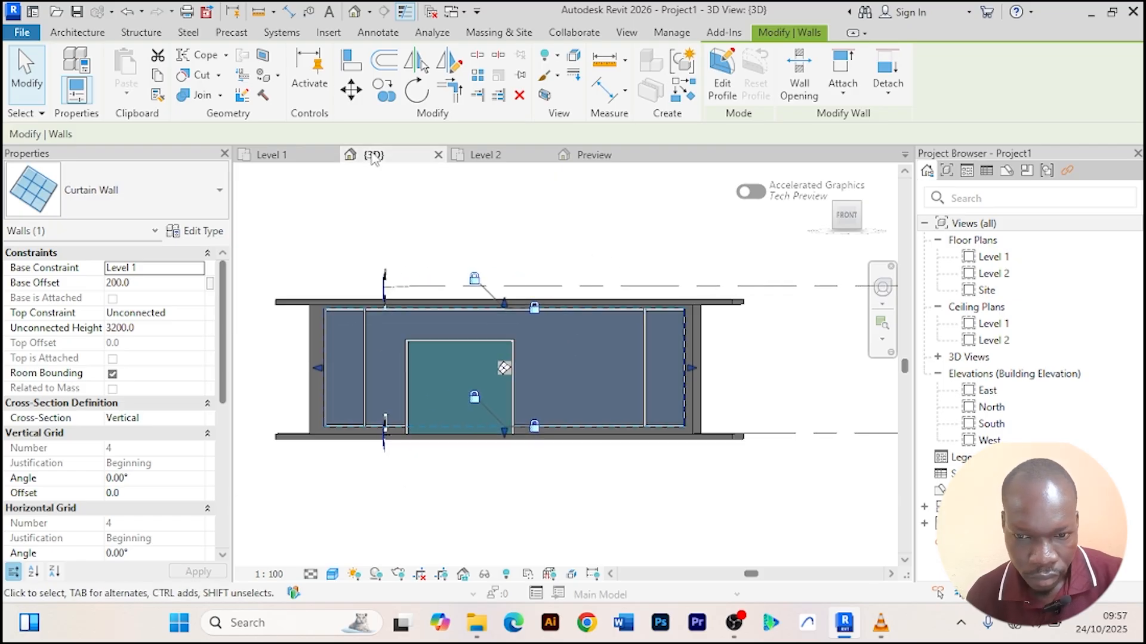
# Close the Level 2 view and load the Aluprof sliding door family into the project again.
pyautogui.click(594, 155)
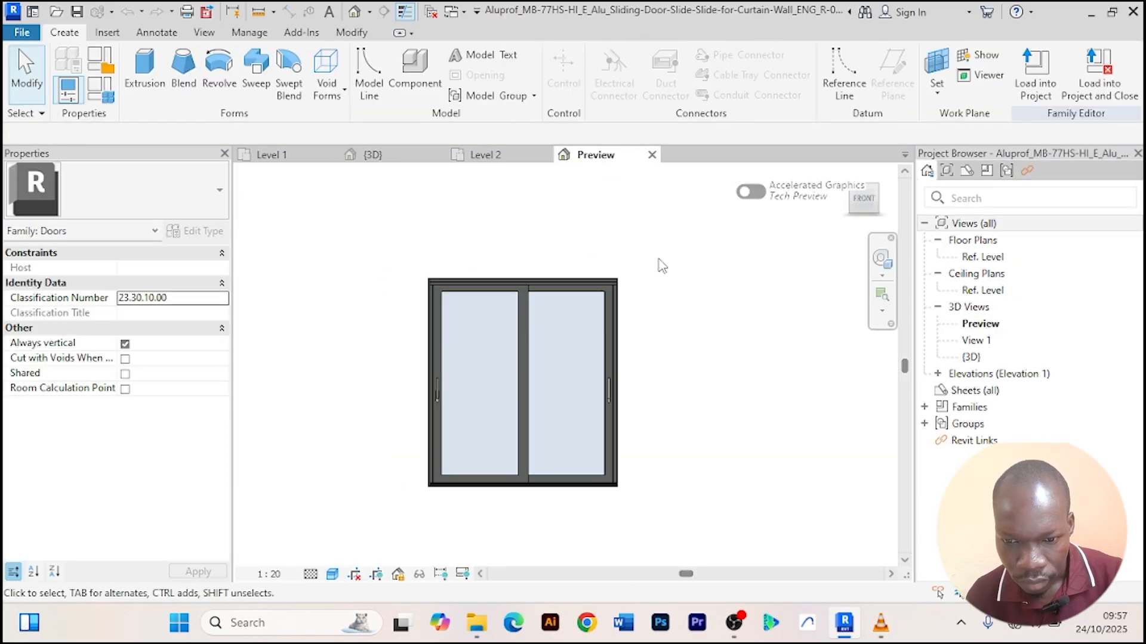
pyautogui.click(1035, 75)
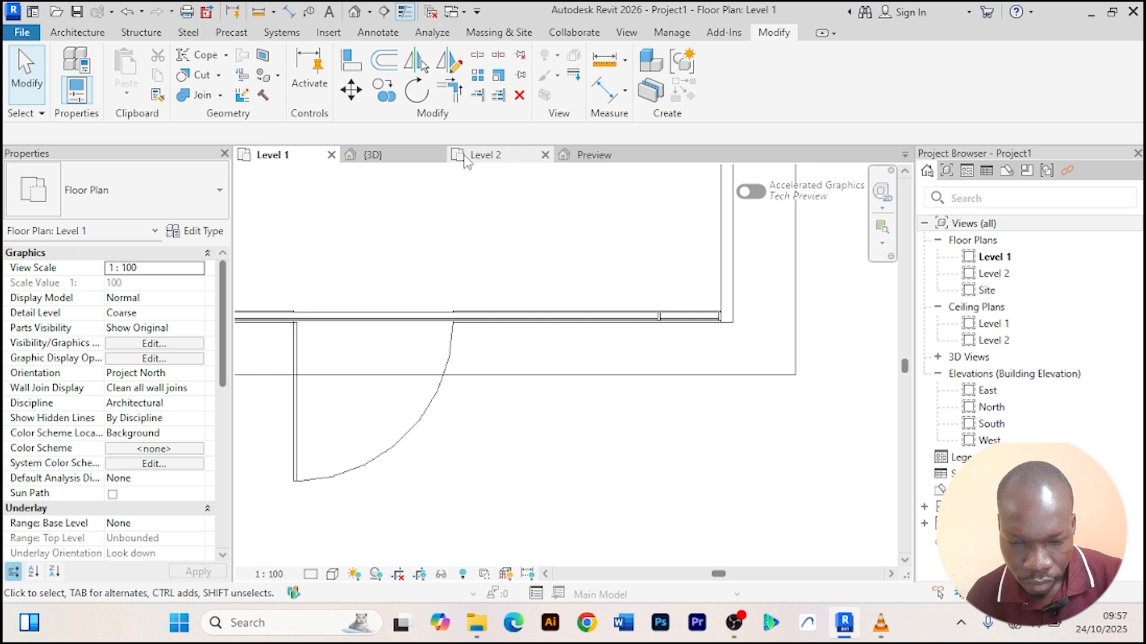
pyautogui.click(374, 155)
pyautogui.click(500, 155)
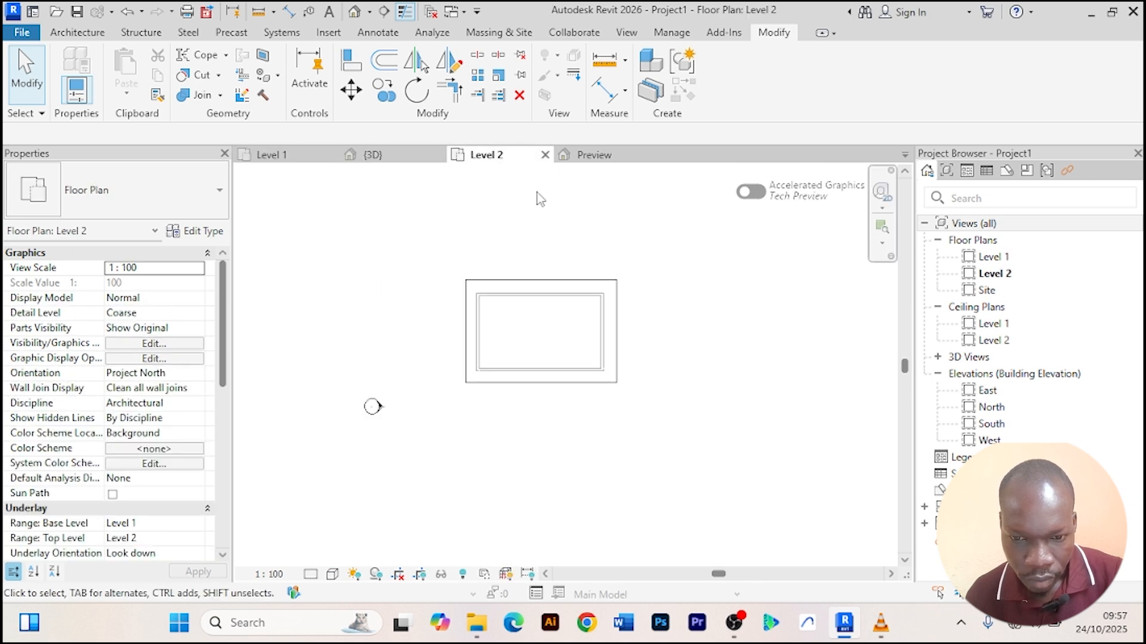
pyautogui.click(545, 154)
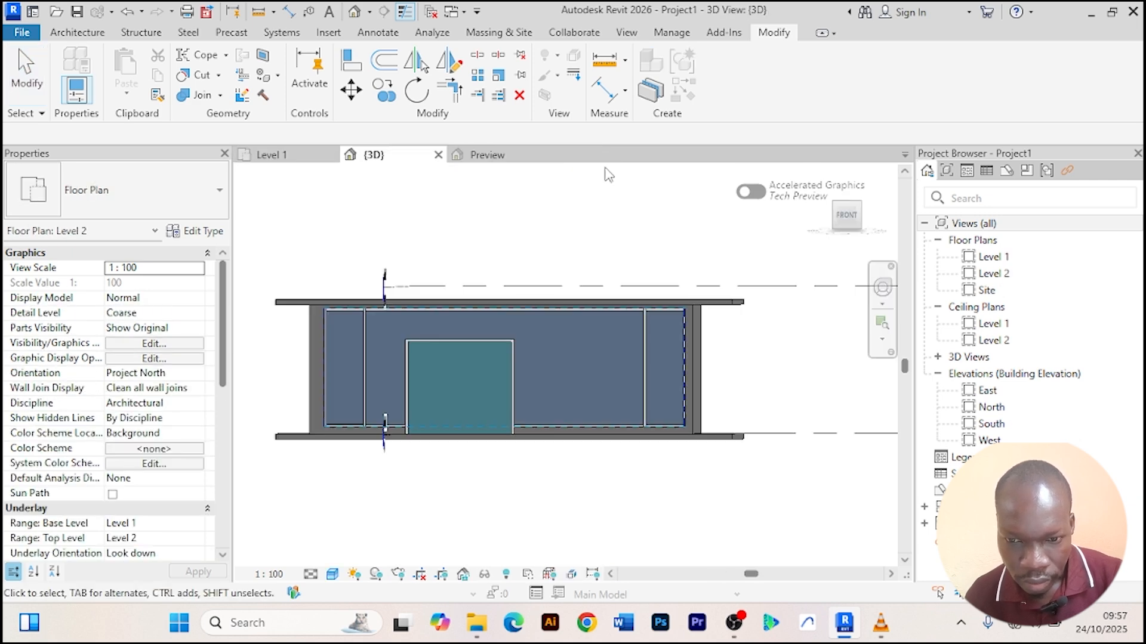
pyautogui.click(507, 156)
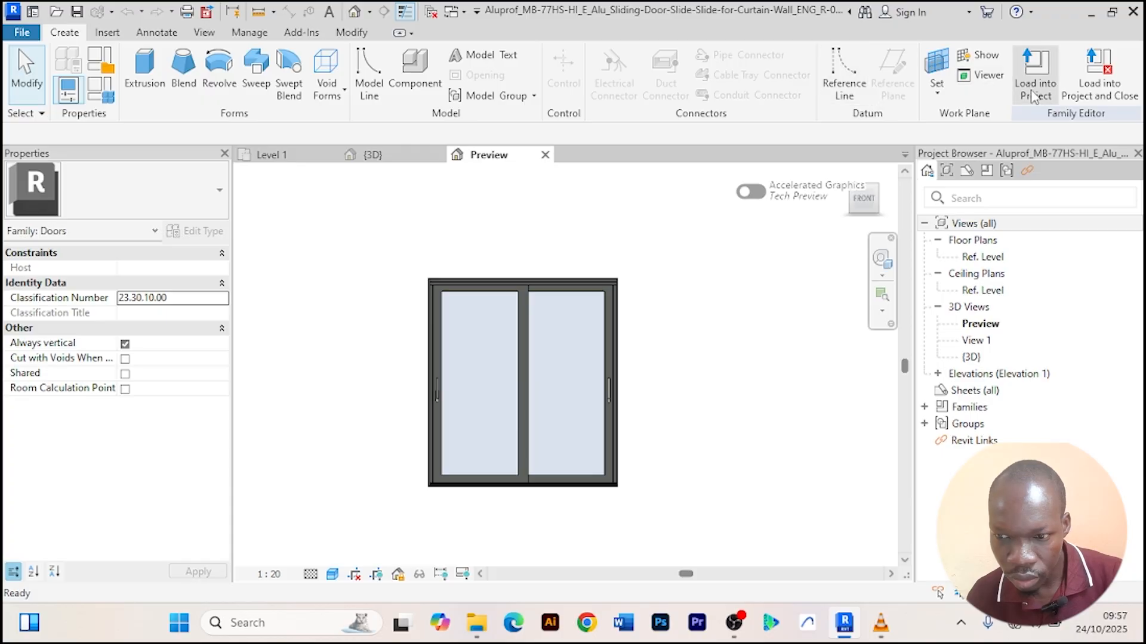
pyautogui.click(1038, 91)
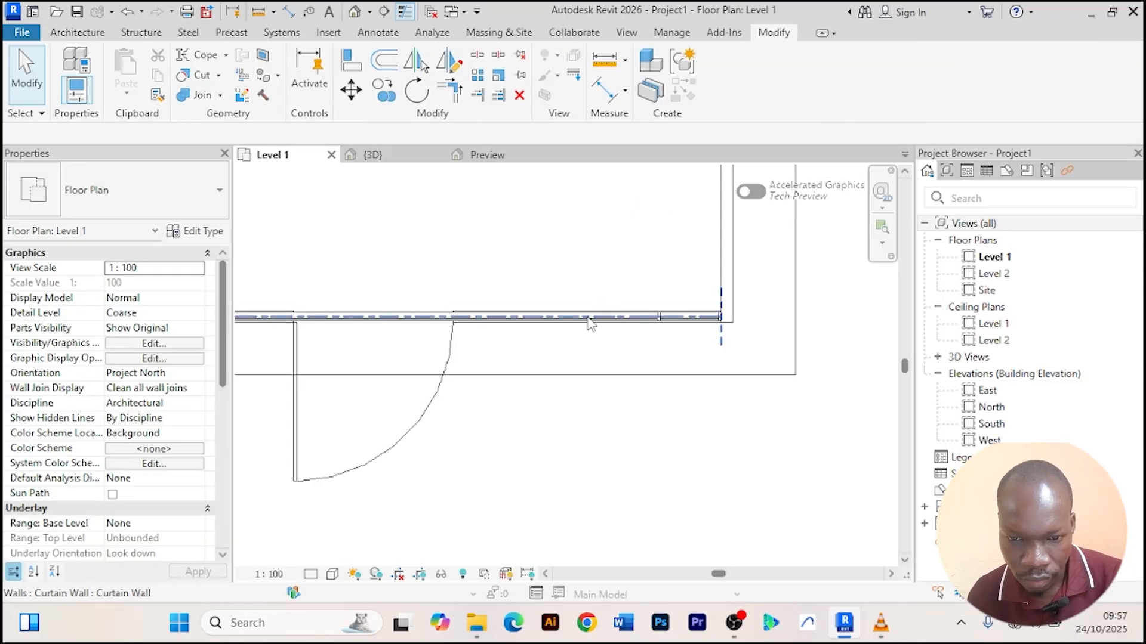
# Select the front curtain wall in the Level 1 plan and review its available wall types.
pyautogui.click(587, 316)
pyautogui.scroll(1, 561, 305)
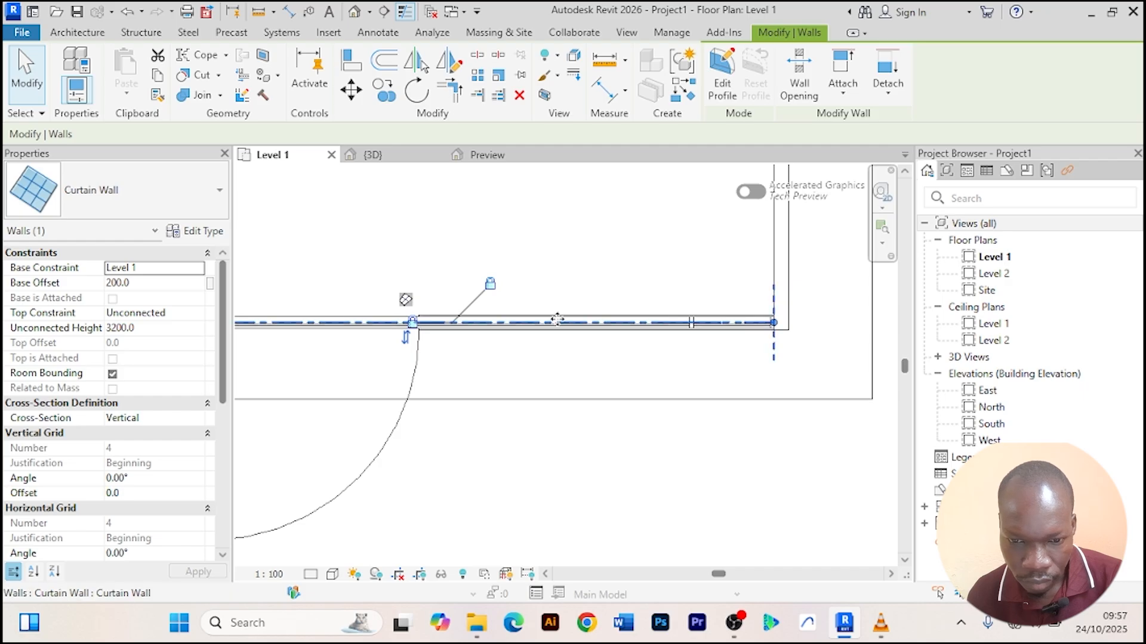
pyautogui.scroll(3, 549, 321)
pyautogui.scroll(-4, 552, 322)
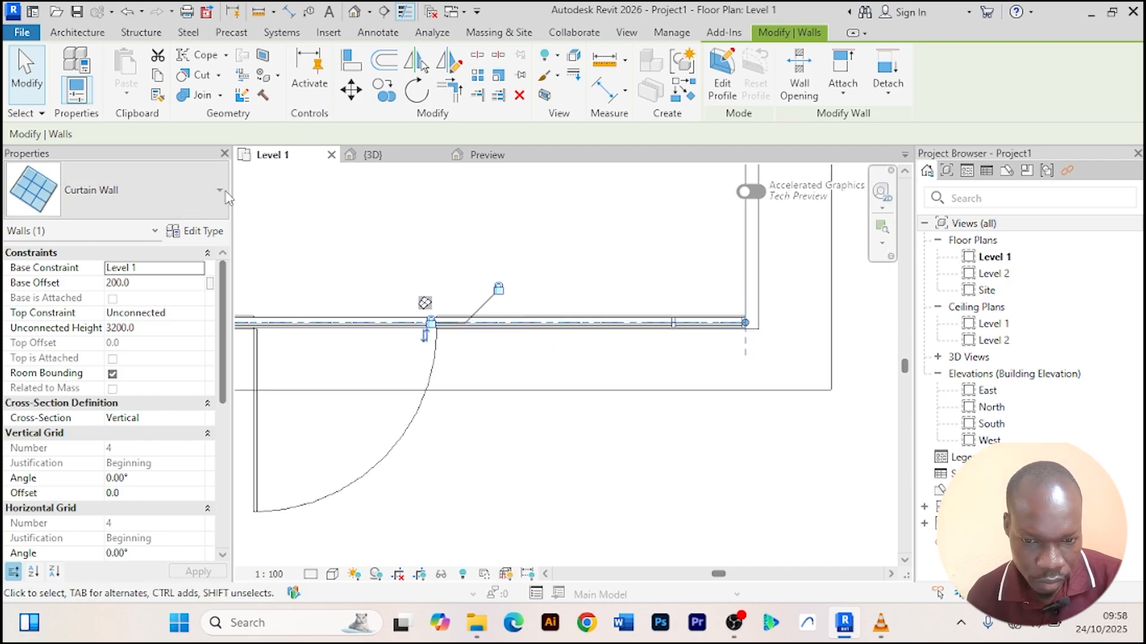
pyautogui.click(222, 196)
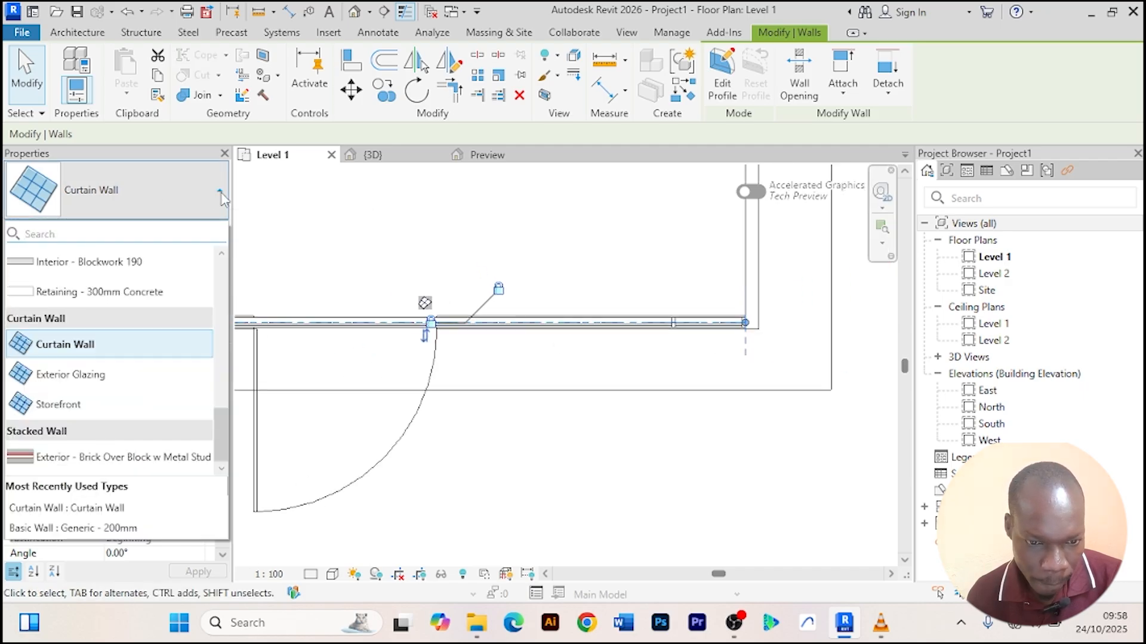
pyautogui.click(220, 194)
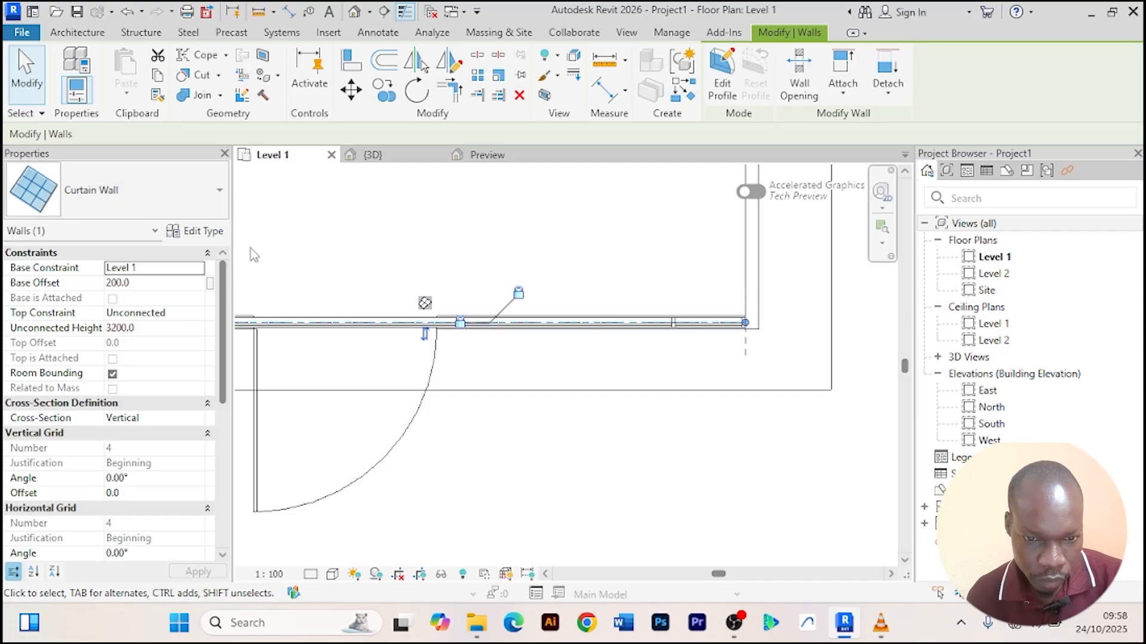
pyautogui.click(438, 234)
pyautogui.scroll(-2, 438, 234)
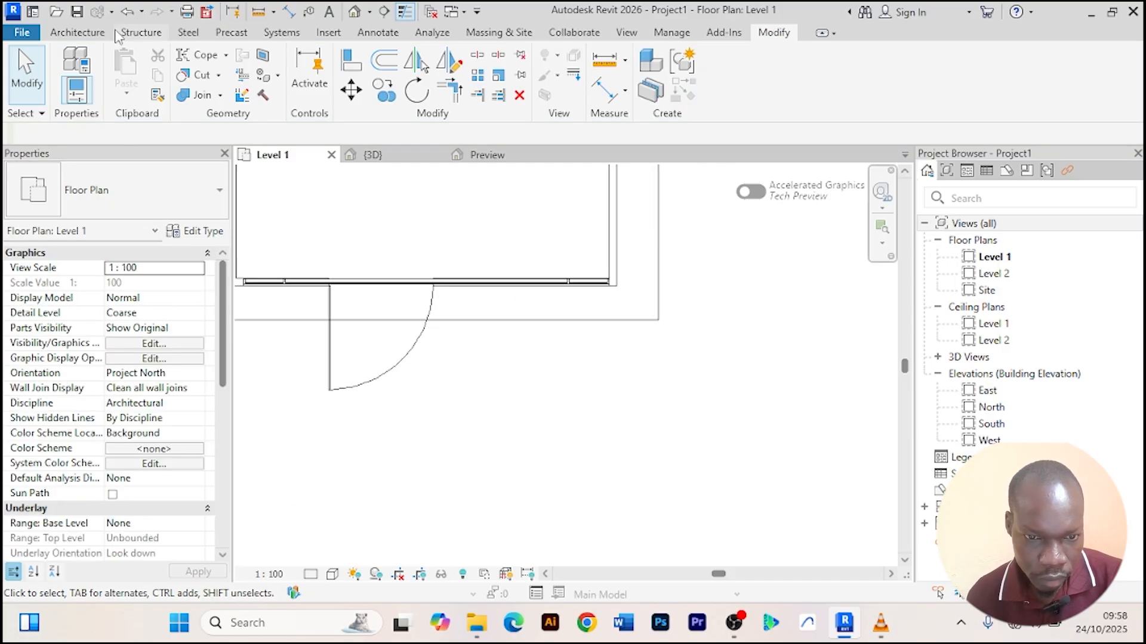
pyautogui.click(80, 33)
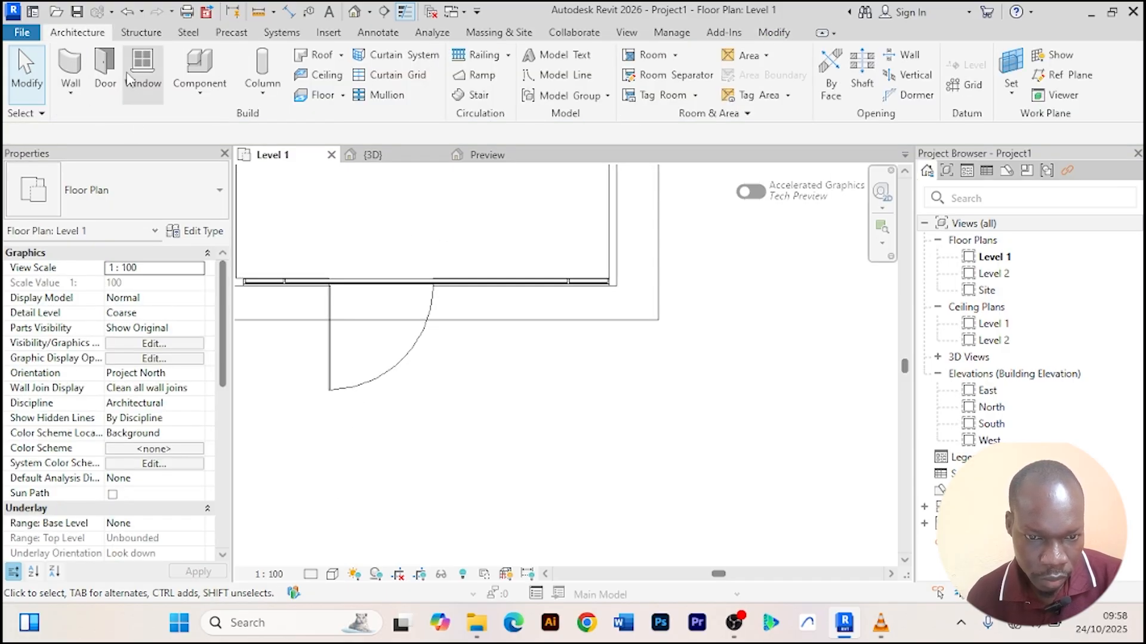
pyautogui.click(106, 69)
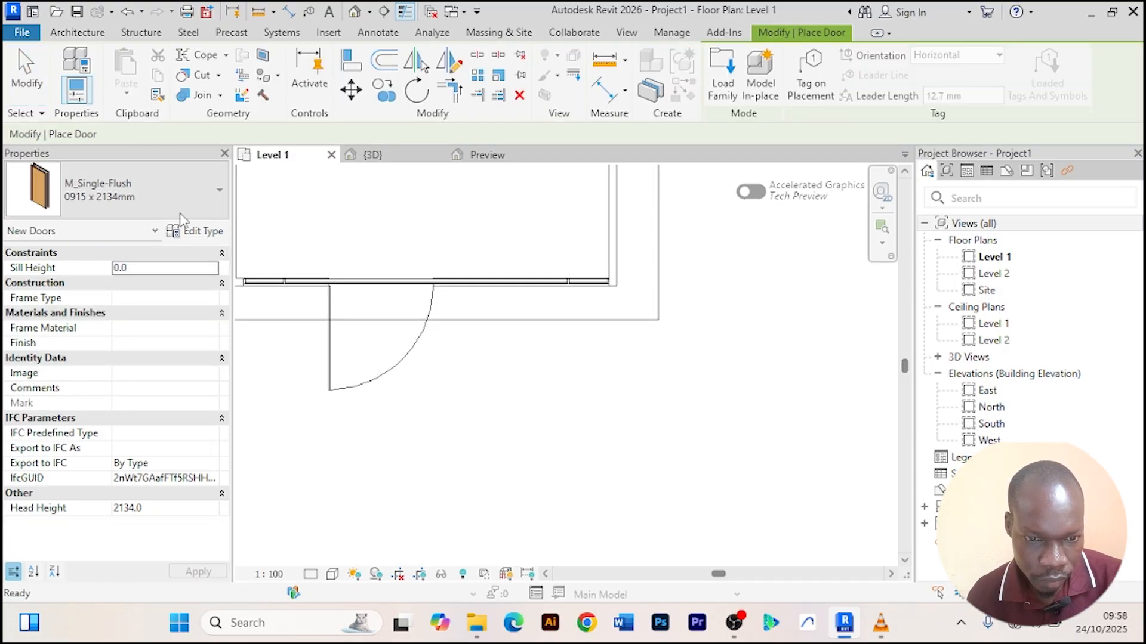
pyautogui.click(221, 191)
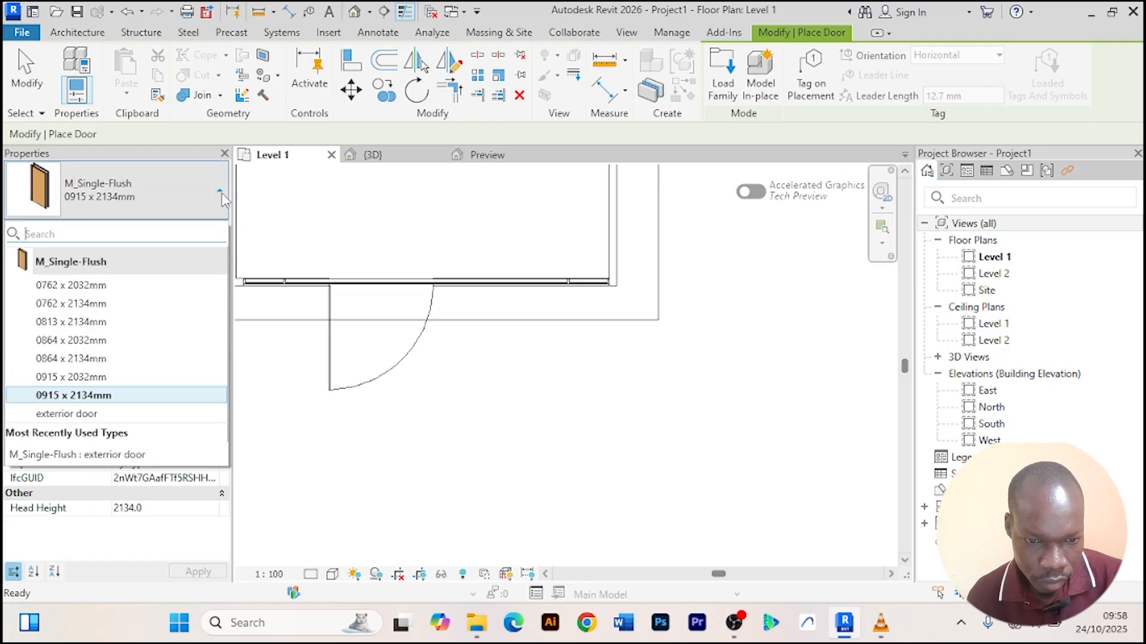
pyautogui.click(86, 414)
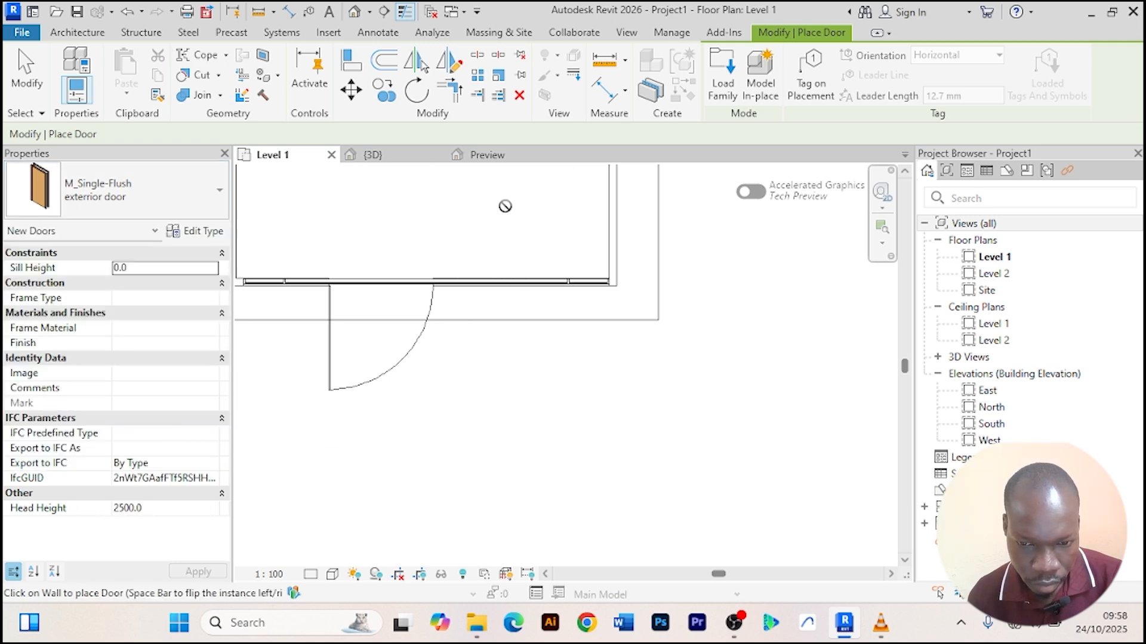
pyautogui.rightClick(520, 194)
pyautogui.click(525, 202)
pyautogui.rightClick(528, 189)
pyautogui.click(542, 200)
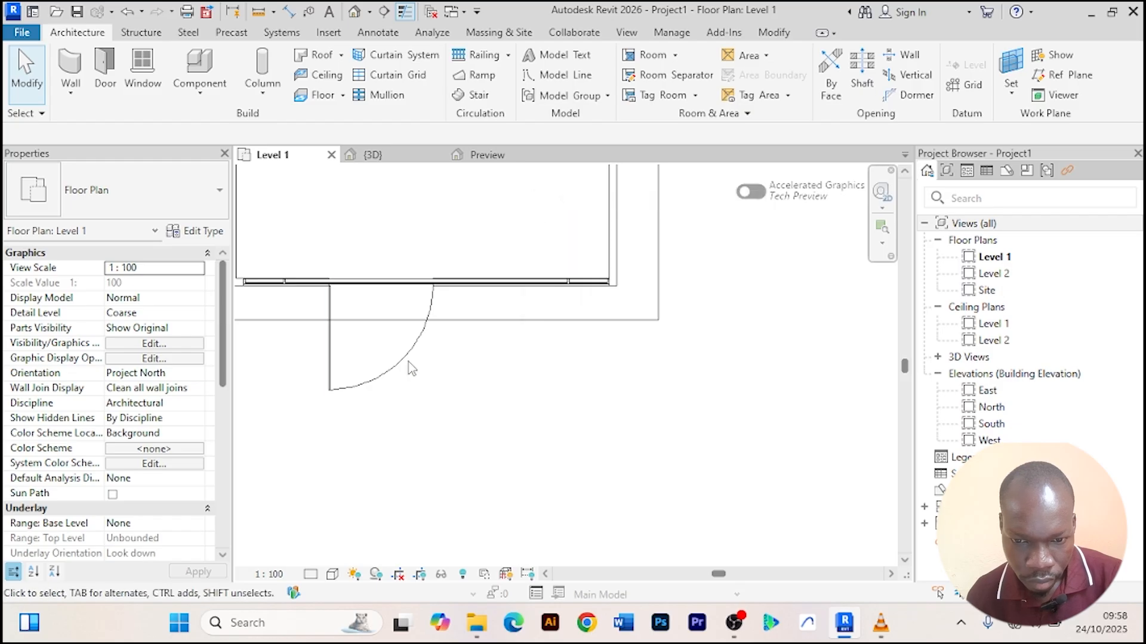
# Delete the existing swing door from the front wall in the Level 1 plan.
pyautogui.click(408, 362)
pyautogui.press('Delete')
pyautogui.scroll(-2, 412, 243)
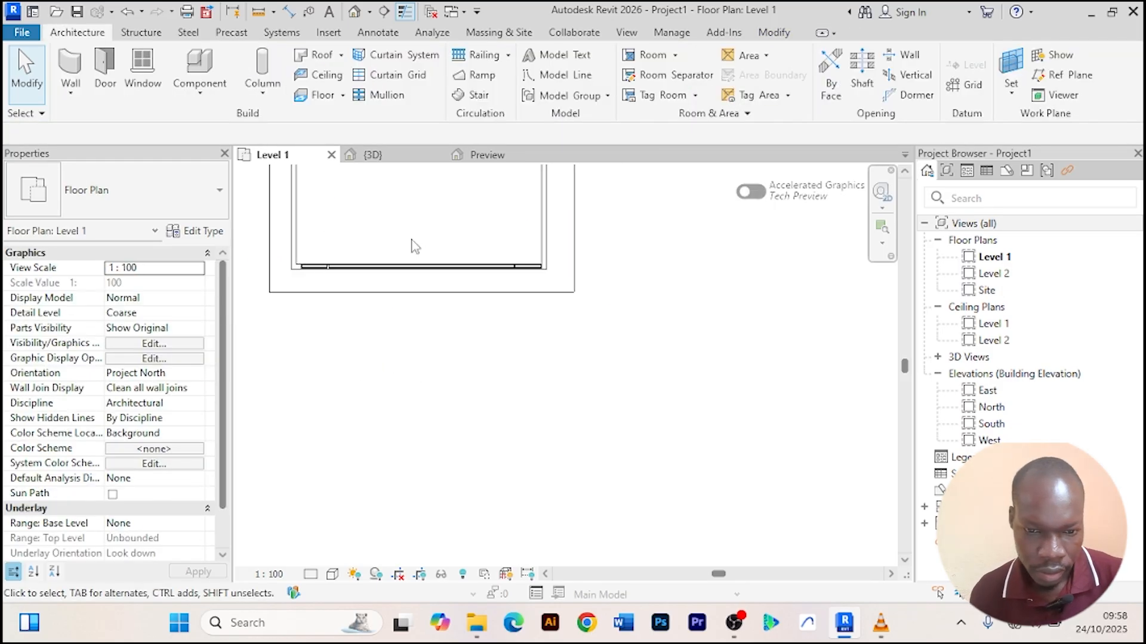
# Select the front curtain wall and browse the door types available for placement.
pyautogui.moveTo(404, 250); pyautogui.dragTo(424, 269, button='middle')
pyautogui.click(417, 284)
pyautogui.scroll(2, 413, 286)
pyautogui.scroll(3, 418, 288)
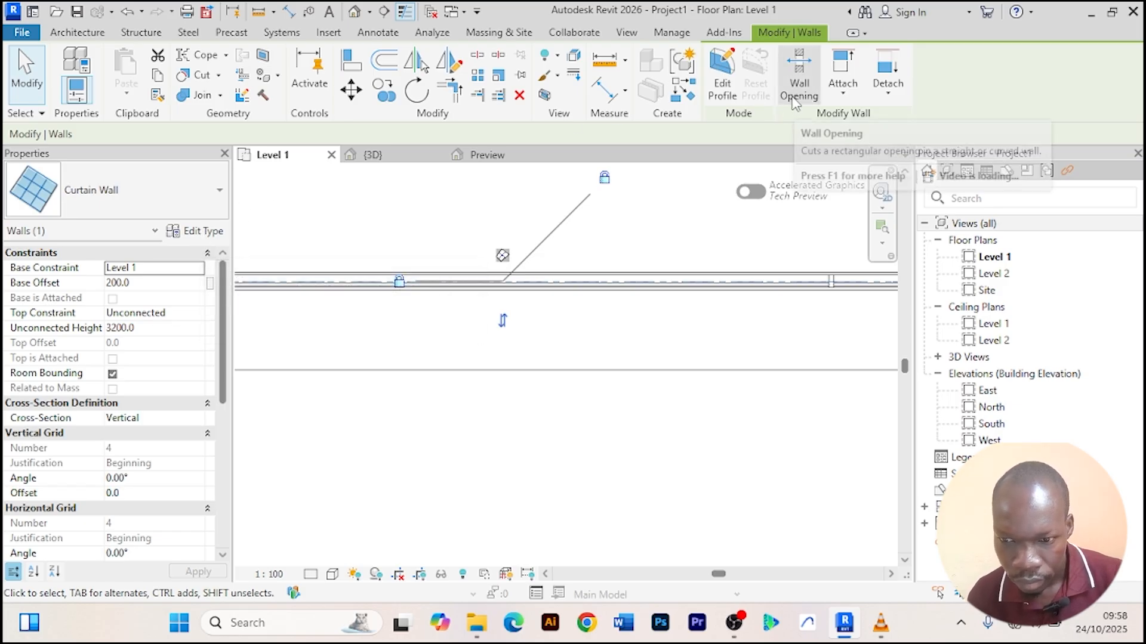
pyautogui.scroll(-4, 438, 370)
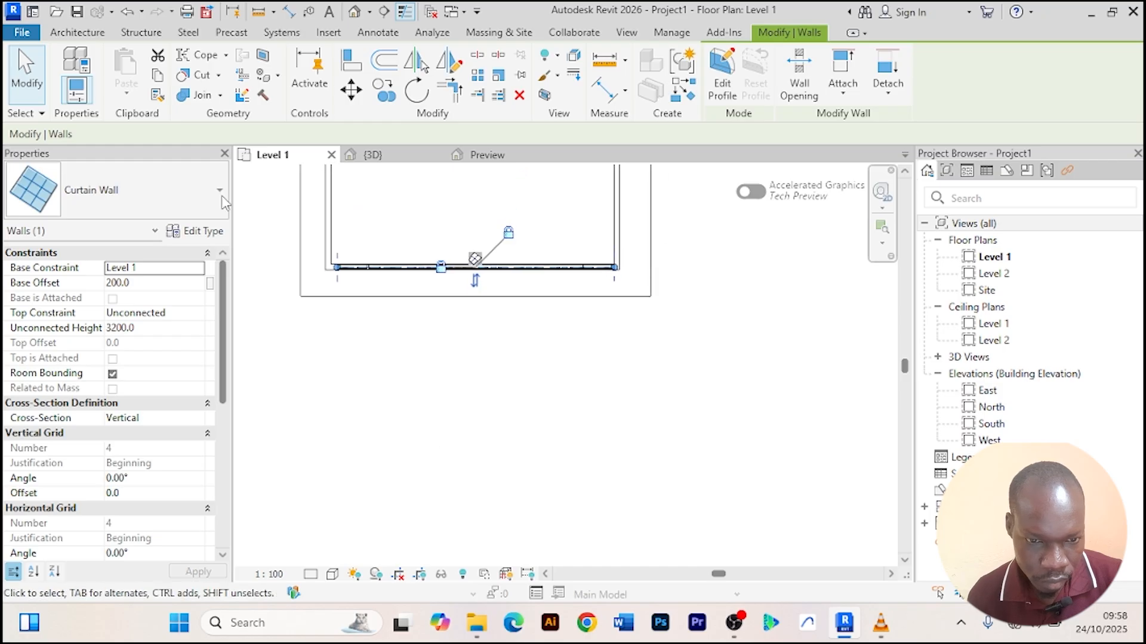
pyautogui.click(65, 32)
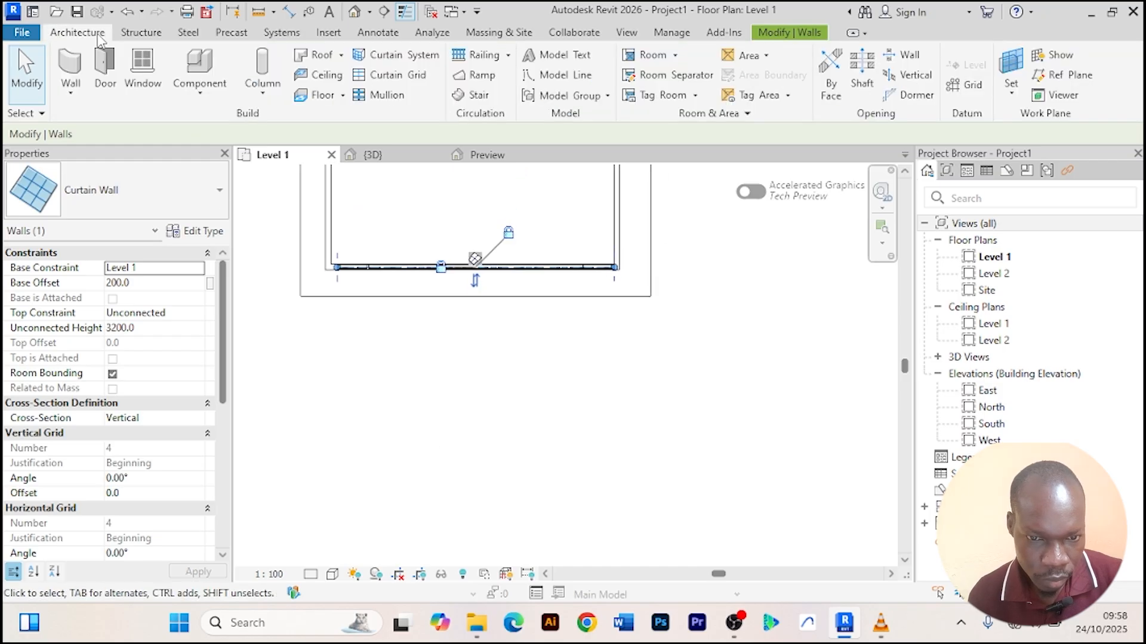
pyautogui.click(105, 69)
pyautogui.click(215, 204)
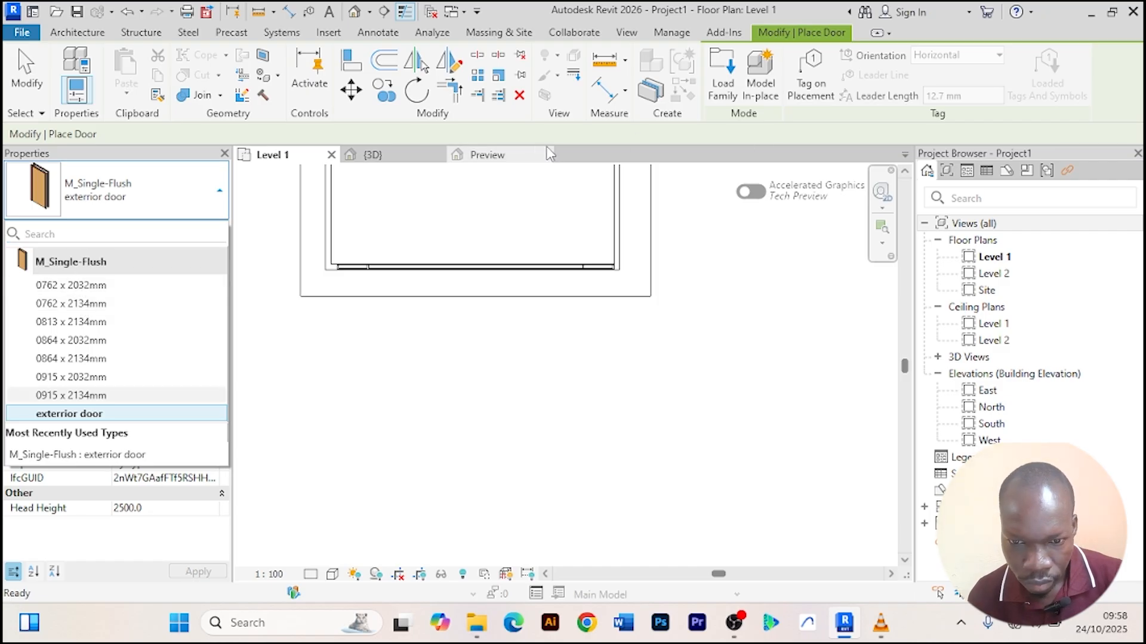
# Load the Aluprof sliding door family from its preview into the project again.
pyautogui.click(486, 157)
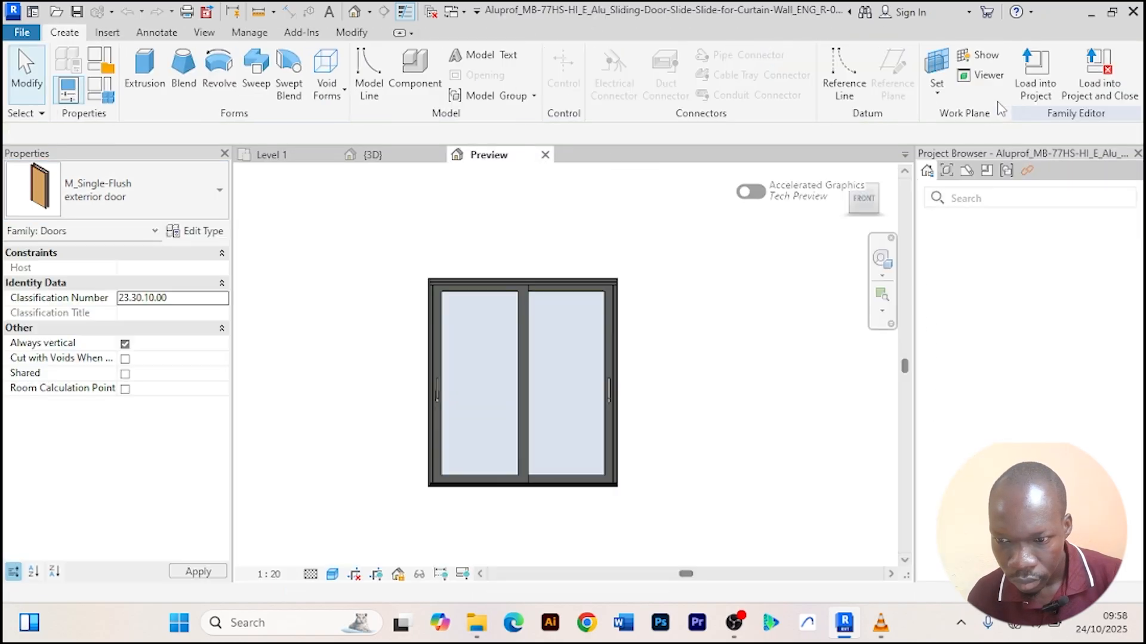
pyautogui.click(1032, 84)
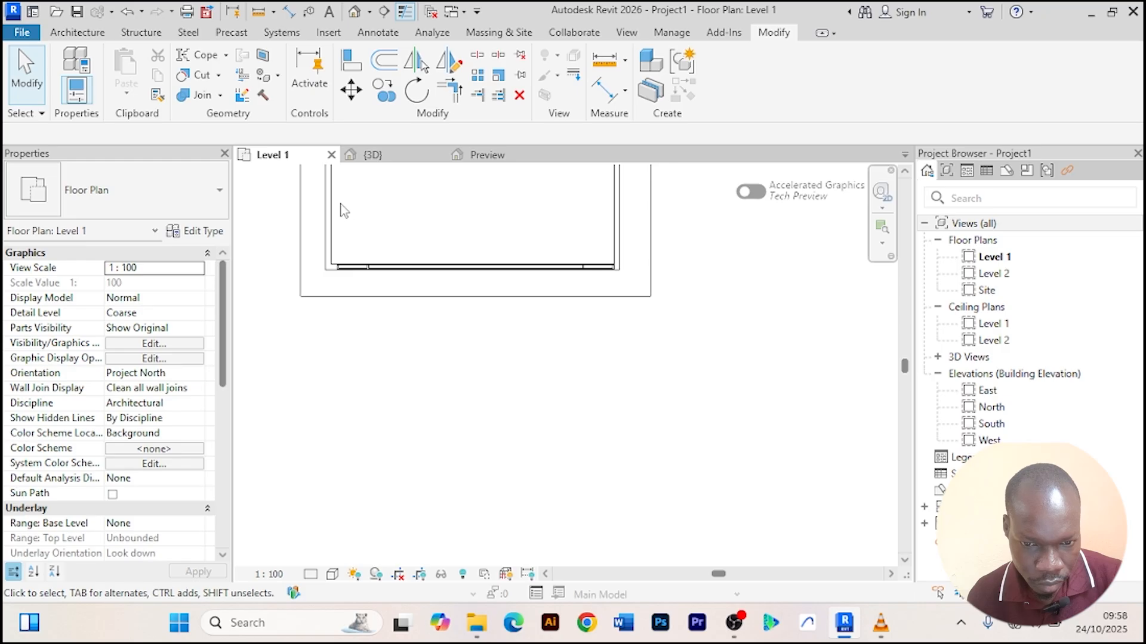
# Try to load the Aluprof sliding door family as a door, overwriting the existing version.
pyautogui.scroll(-2, 339, 206)
pyautogui.moveTo(385, 224); pyautogui.dragTo(363, 331, button='middle')
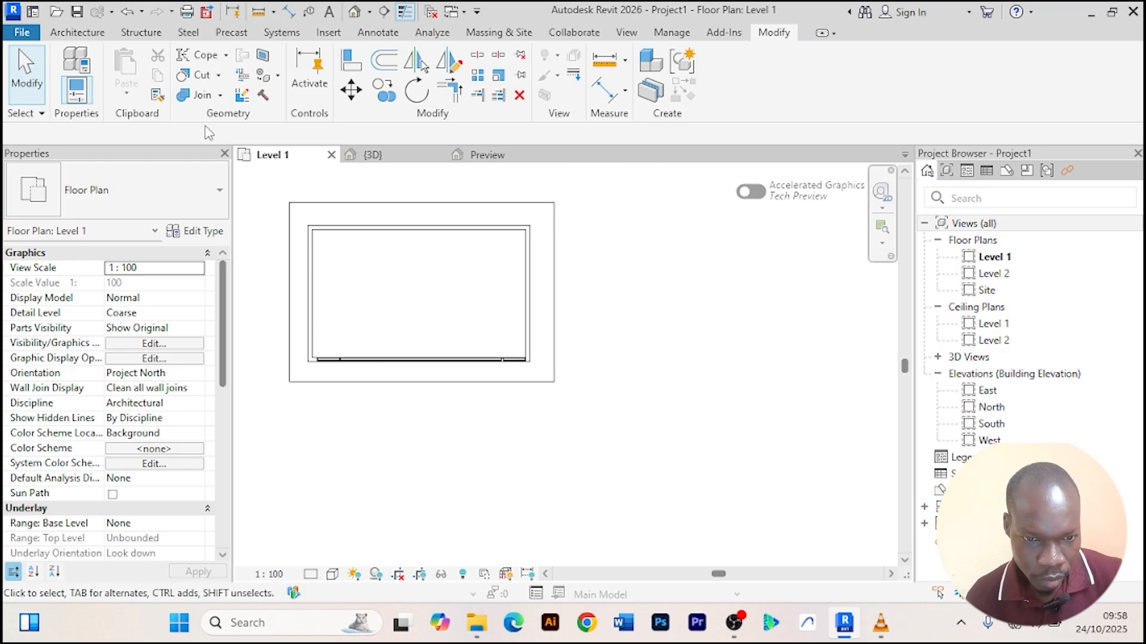
pyautogui.click(77, 32)
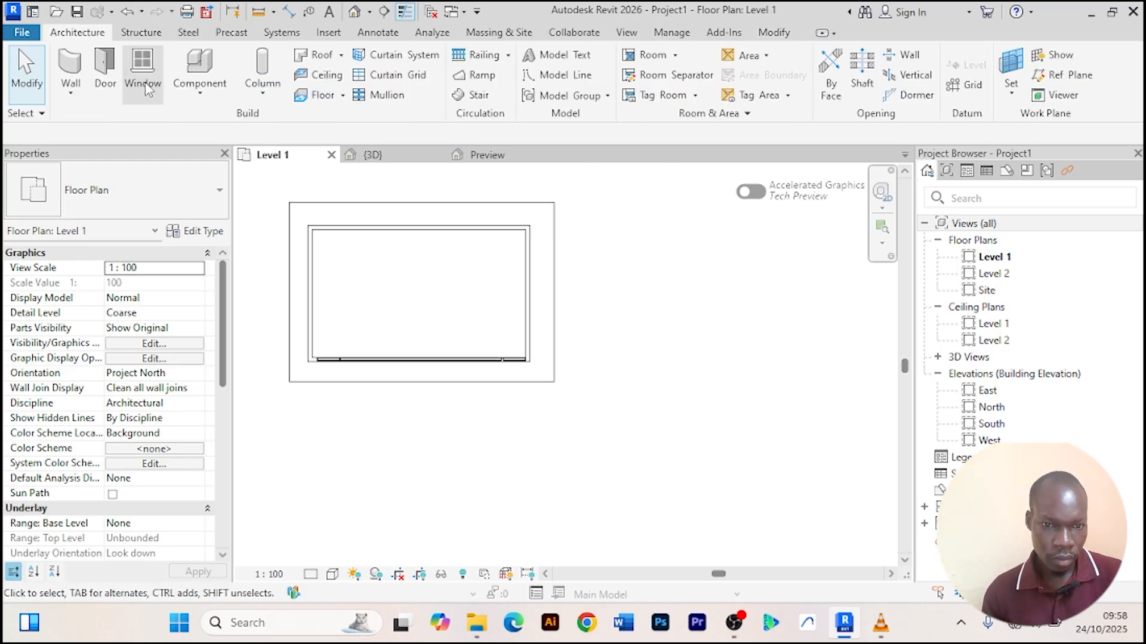
pyautogui.click(105, 68)
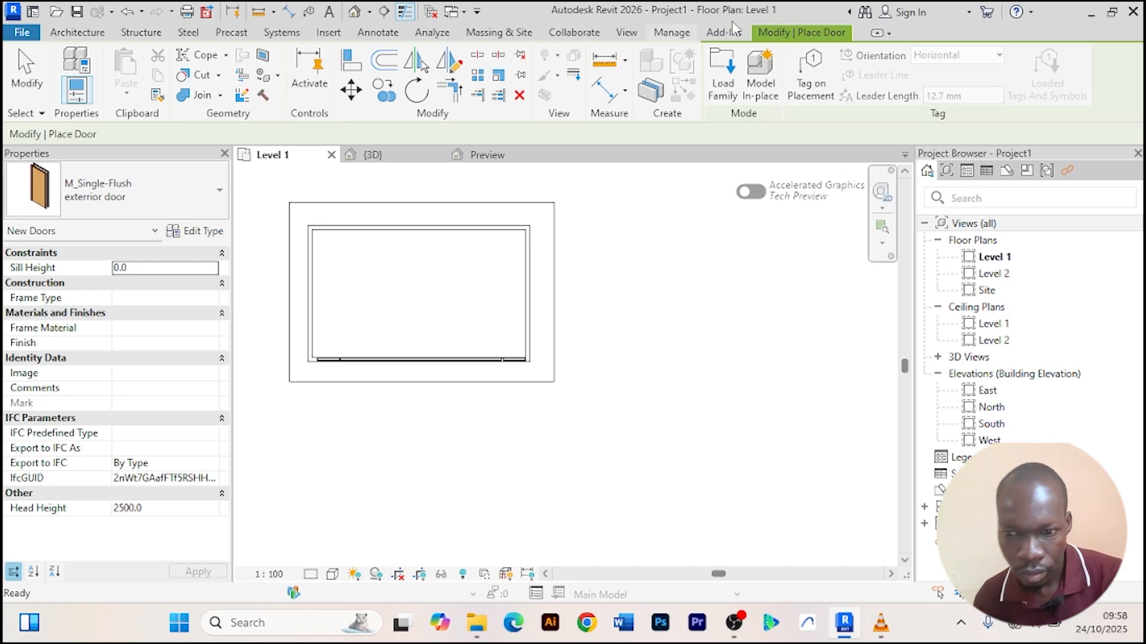
pyautogui.click(722, 75)
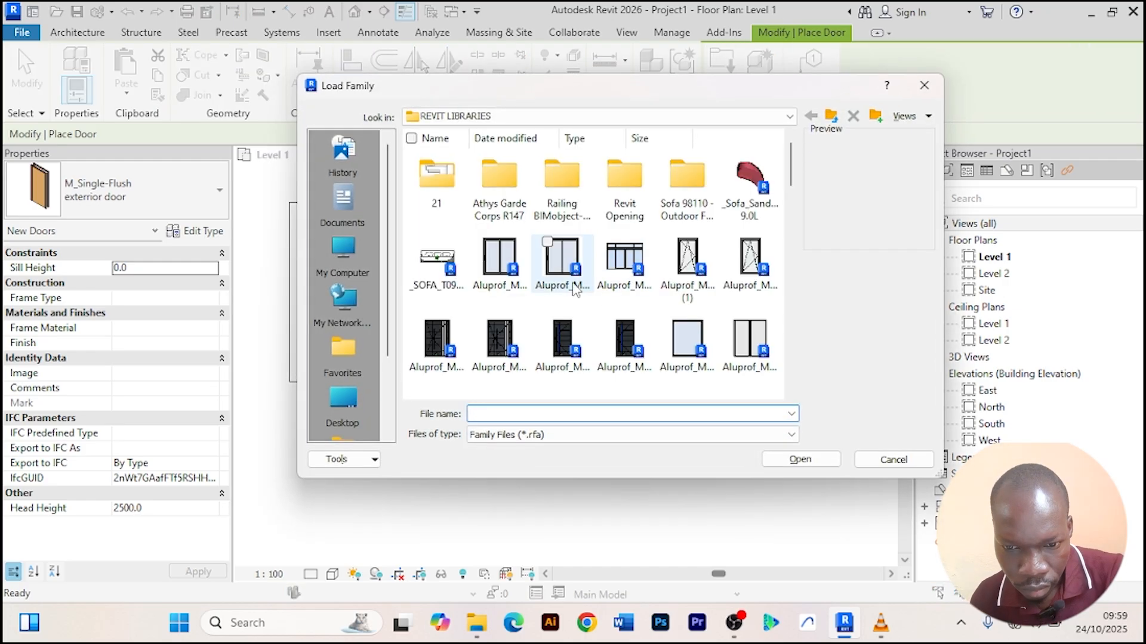
pyautogui.click(503, 261)
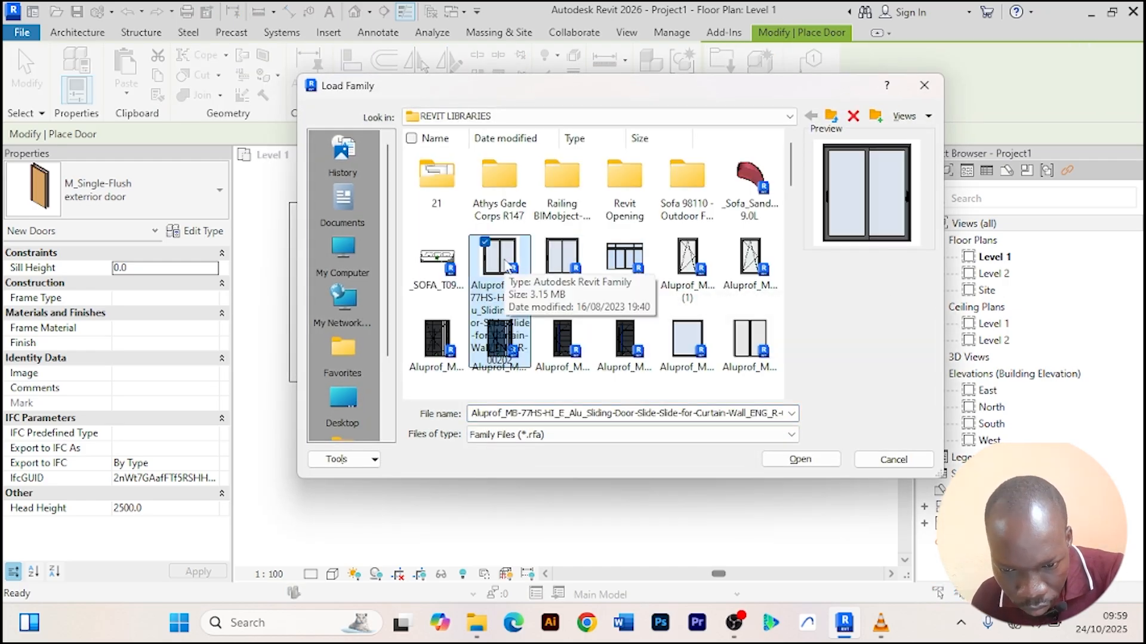
pyautogui.click(800, 460)
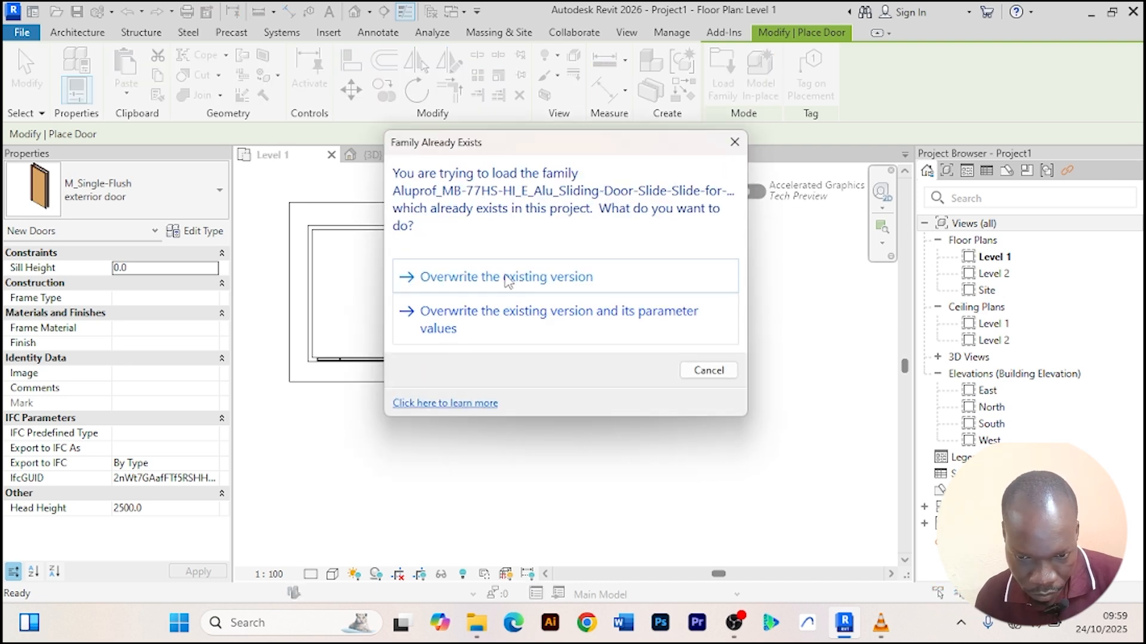
pyautogui.click(507, 277)
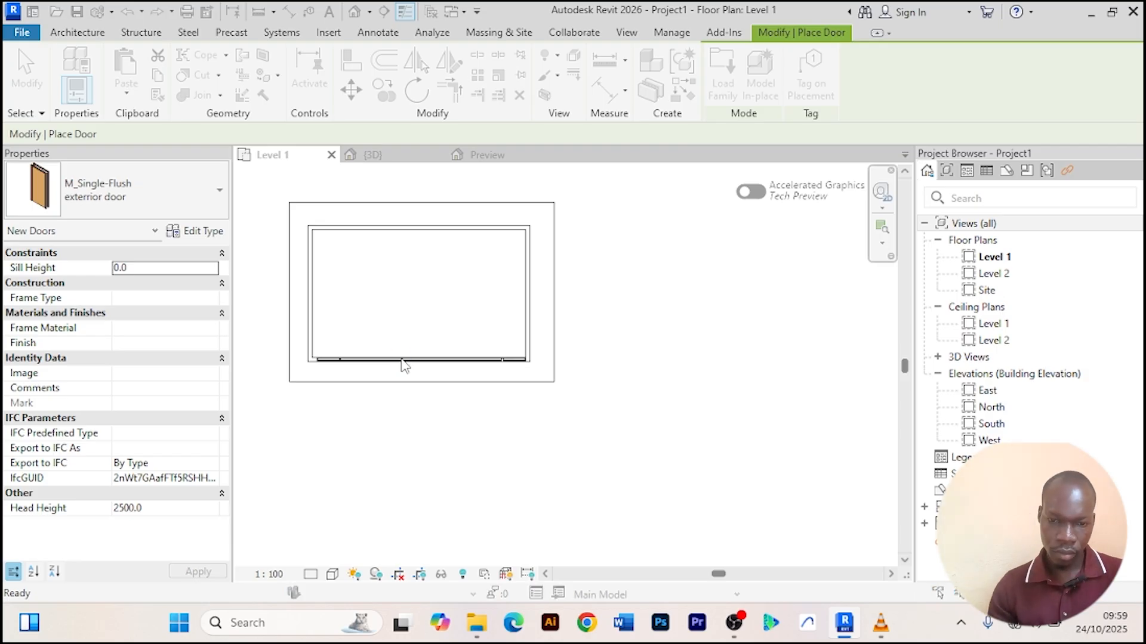
pyautogui.click(680, 352)
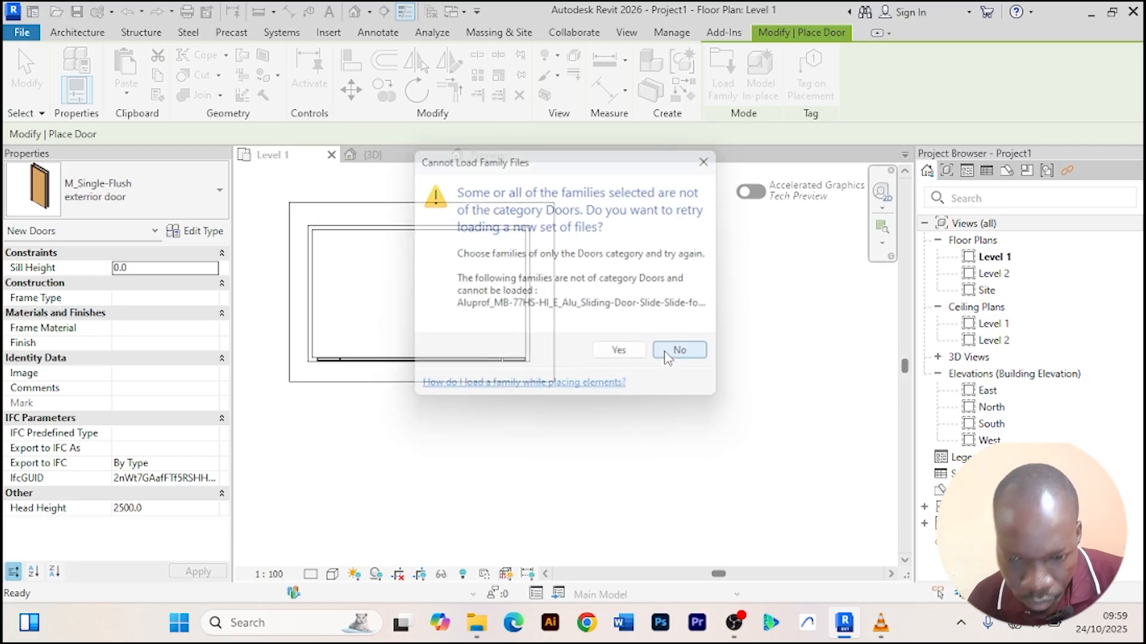
pyautogui.scroll(1, 426, 362)
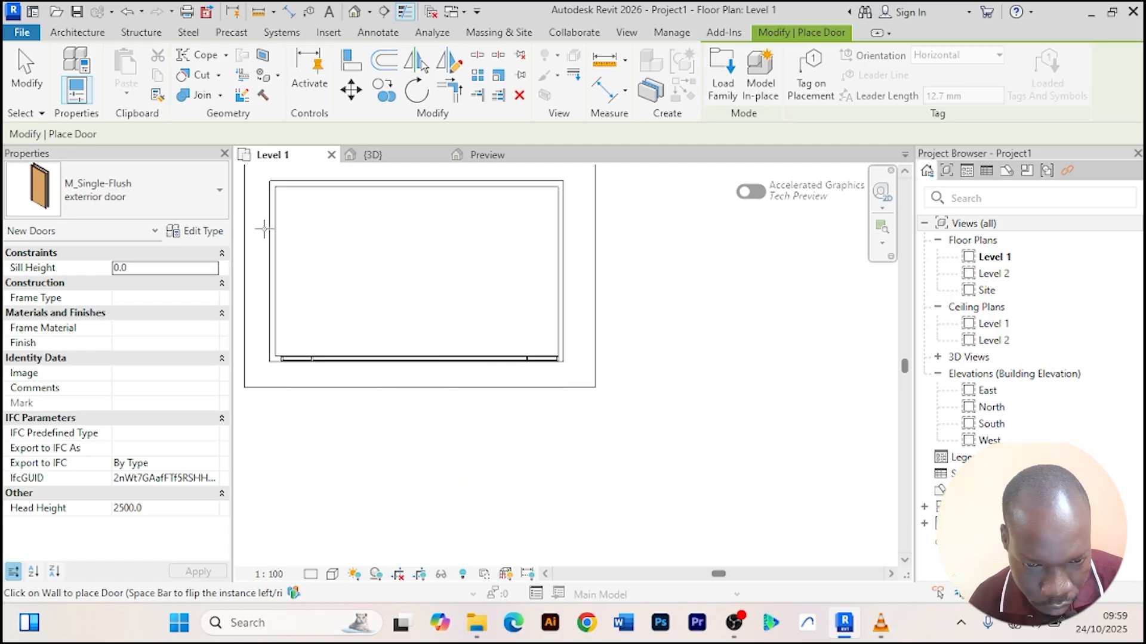
pyautogui.click(220, 196)
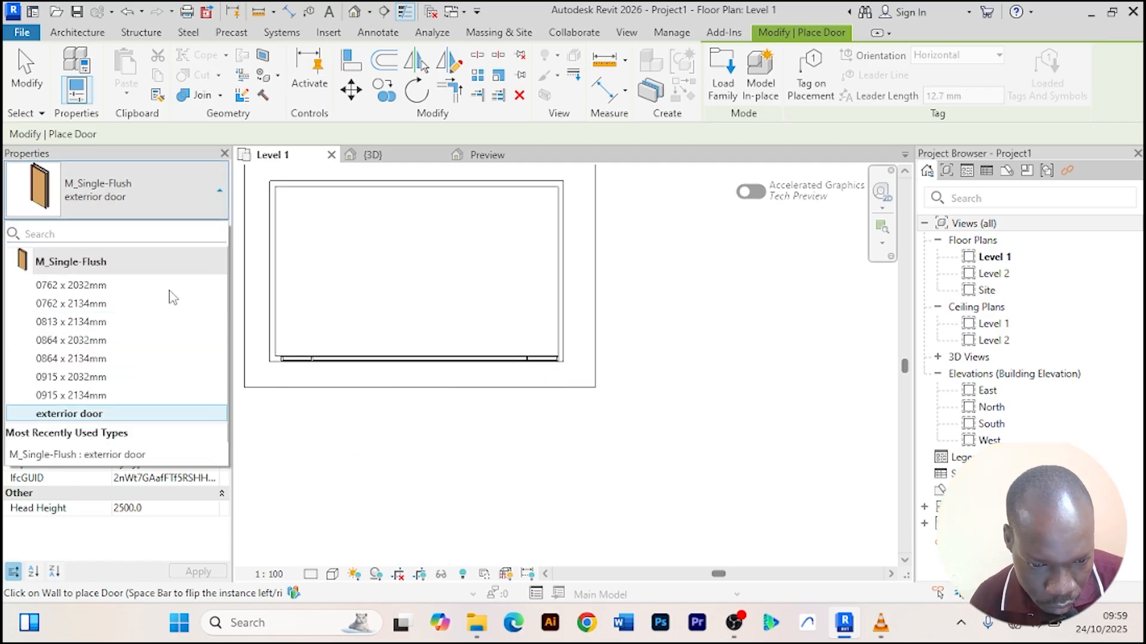
pyautogui.click(76, 456)
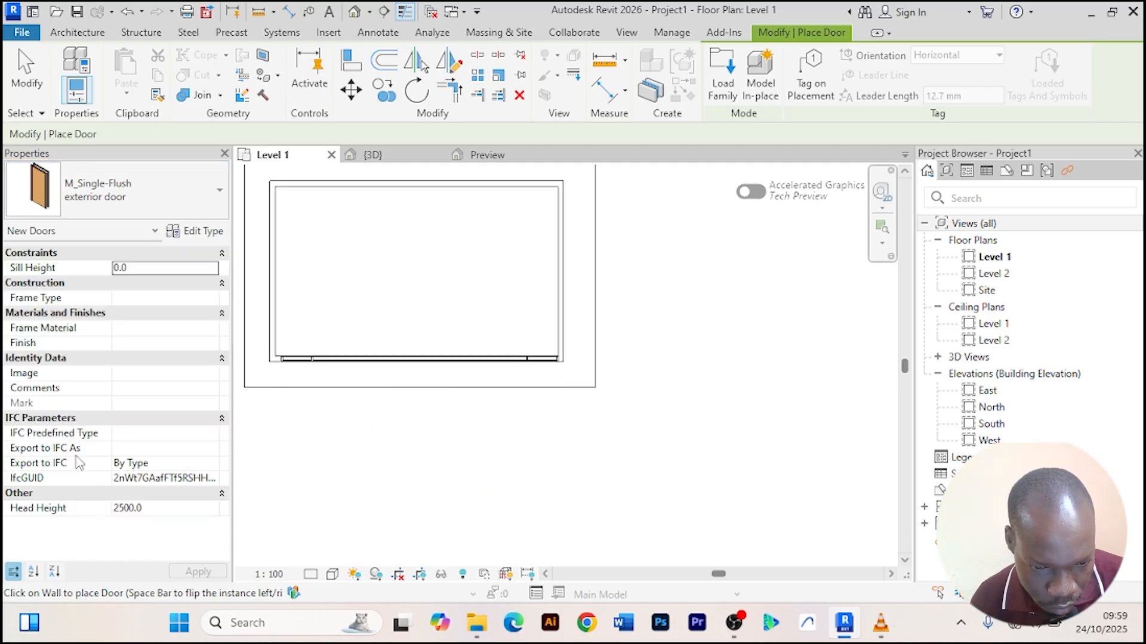
pyautogui.rightClick(418, 245)
pyautogui.click(453, 251)
pyautogui.rightClick(442, 240)
pyautogui.scroll(2, 376, 361)
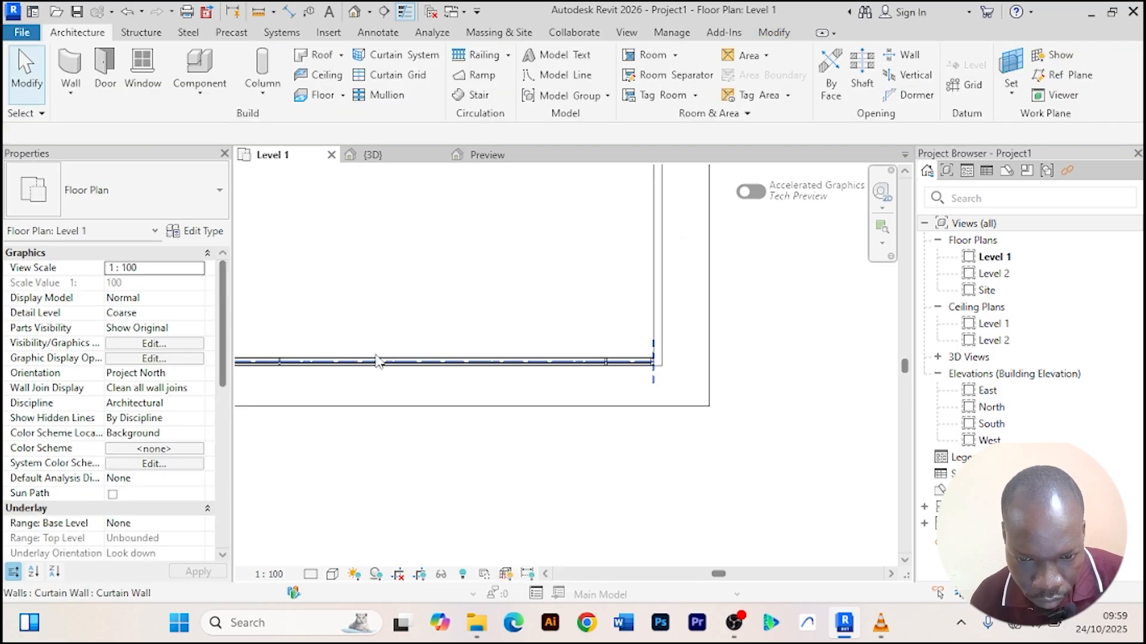
# Select the front curtain wall in the plan and inspect it in the 3D view.
pyautogui.click(390, 364)
pyautogui.moveTo(402, 325); pyautogui.dragTo(450, 315, button='middle')
pyautogui.scroll(1, 412, 326)
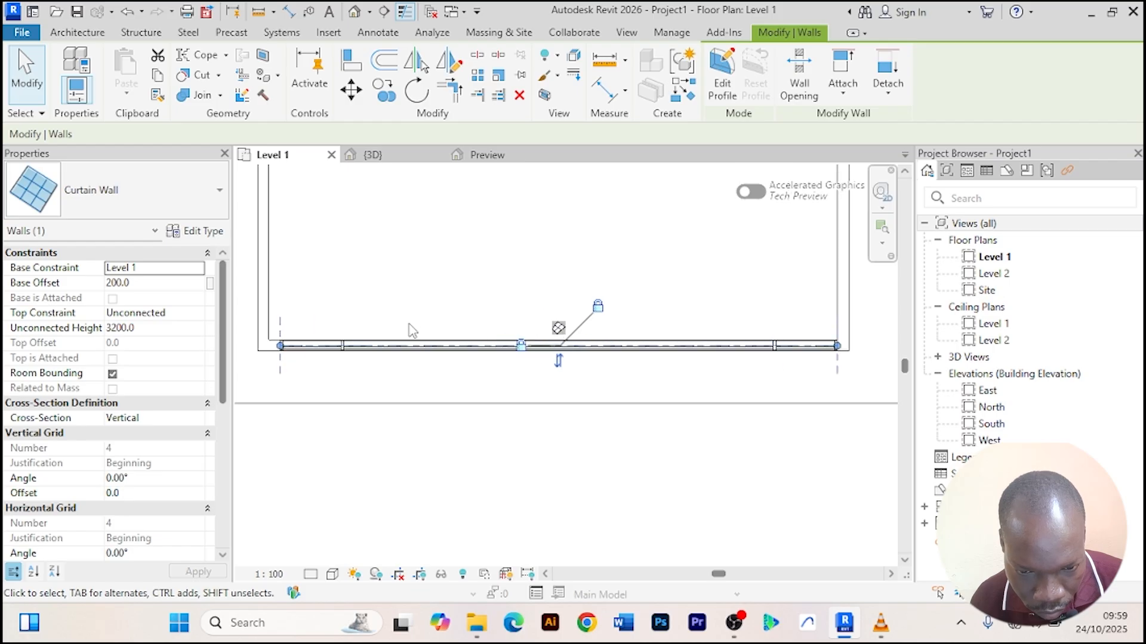
pyautogui.click(399, 154)
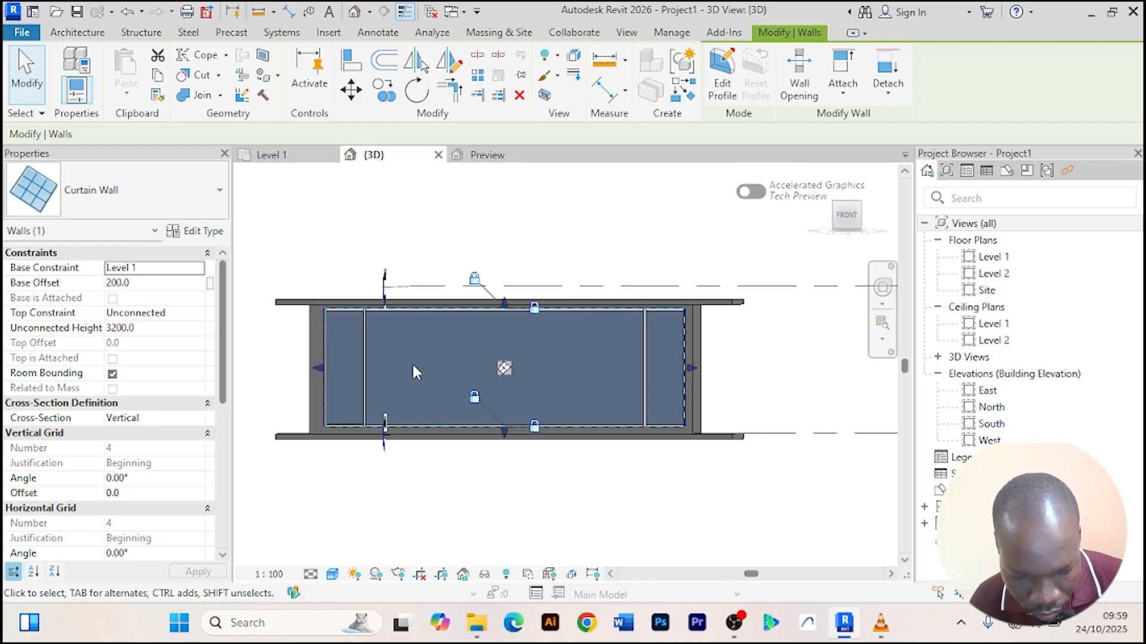
pyautogui.scroll(3, 413, 367)
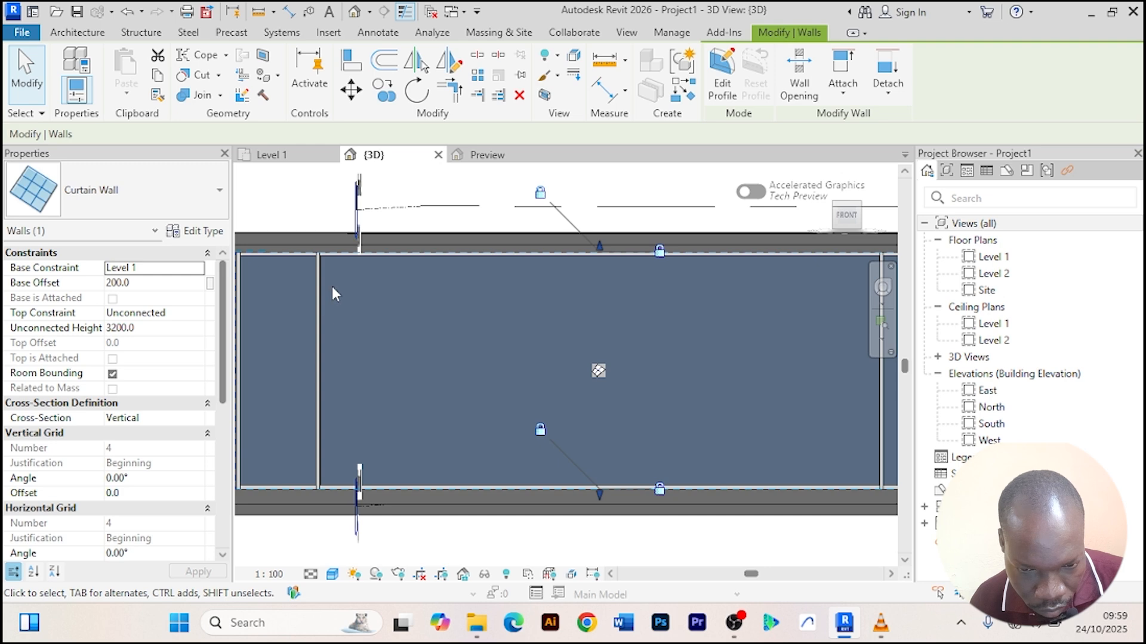
pyautogui.press('Escape')
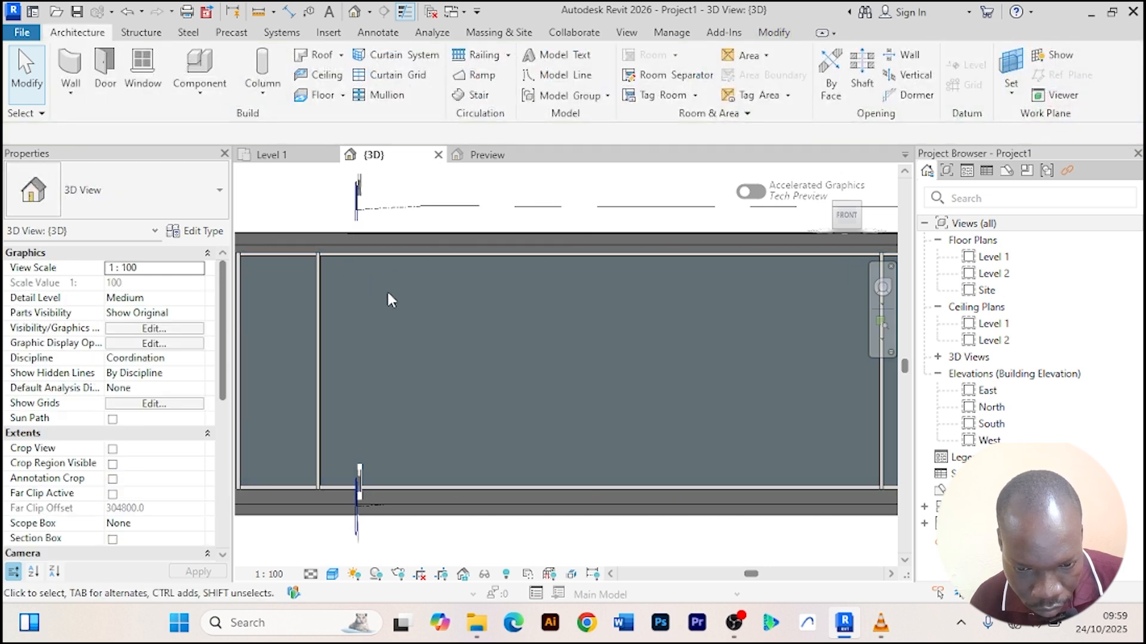
pyautogui.scroll(-3, 388, 294)
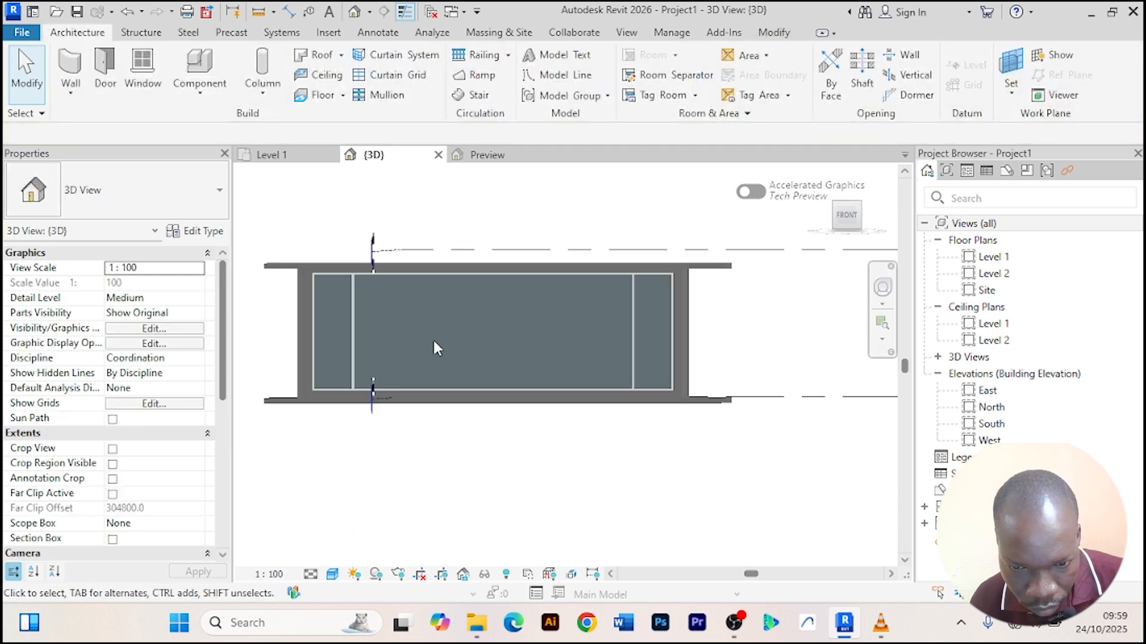
pyautogui.scroll(2, 321, 296)
pyautogui.click(321, 296)
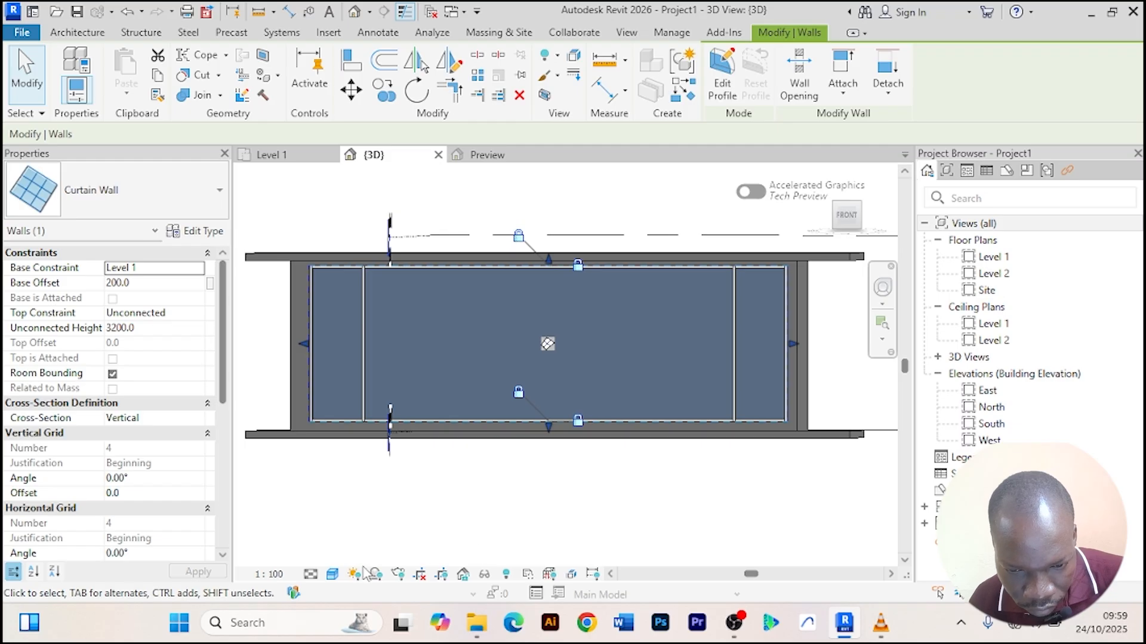
pyautogui.click(484, 574)
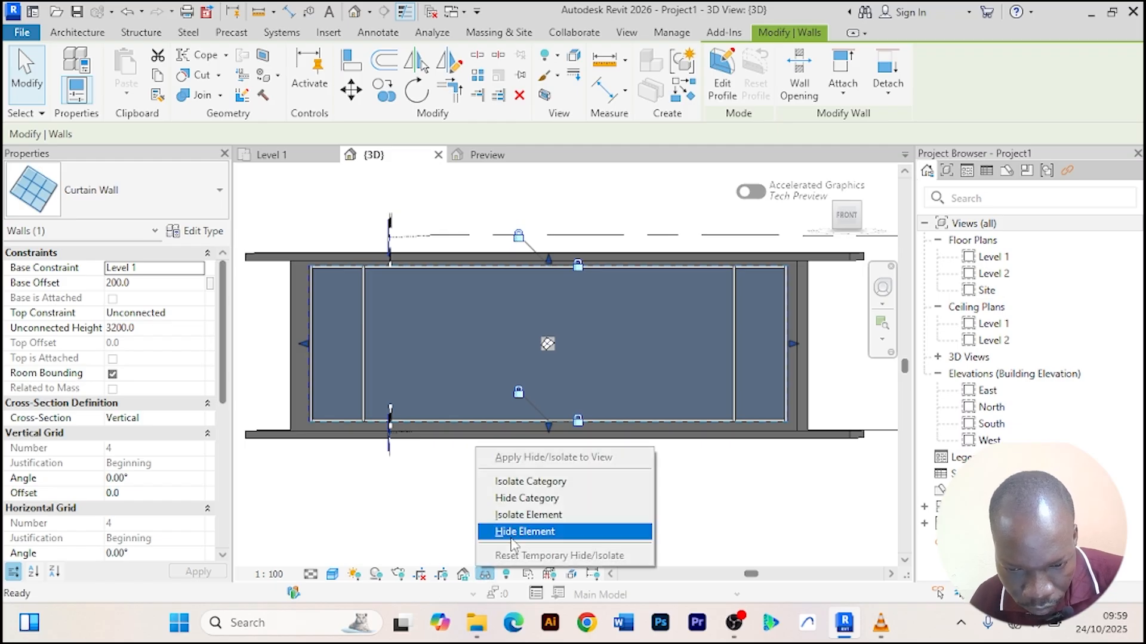
pyautogui.click(544, 501)
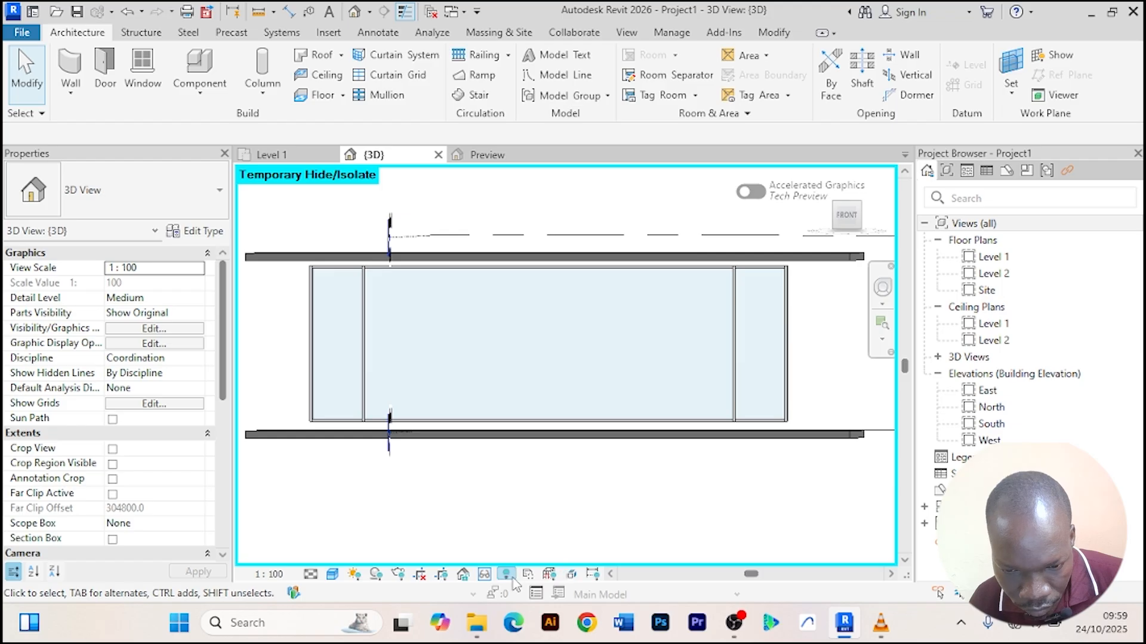
pyautogui.click(484, 574)
pyautogui.click(522, 556)
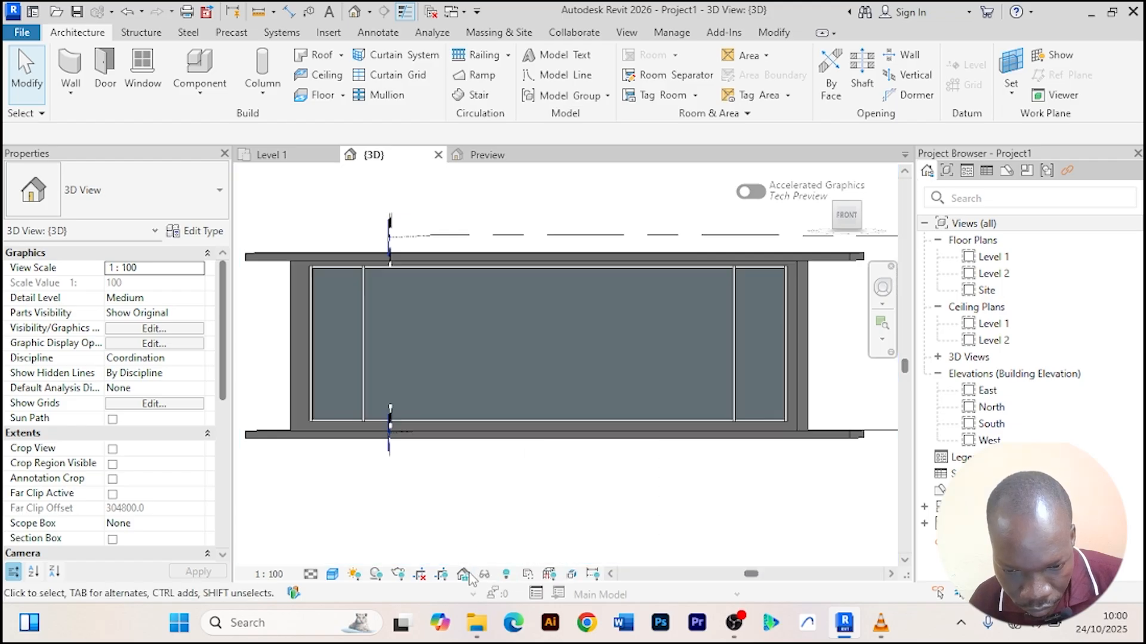
# Temporarily isolate the front curtain wall in the 3D view.
pyautogui.click(308, 275)
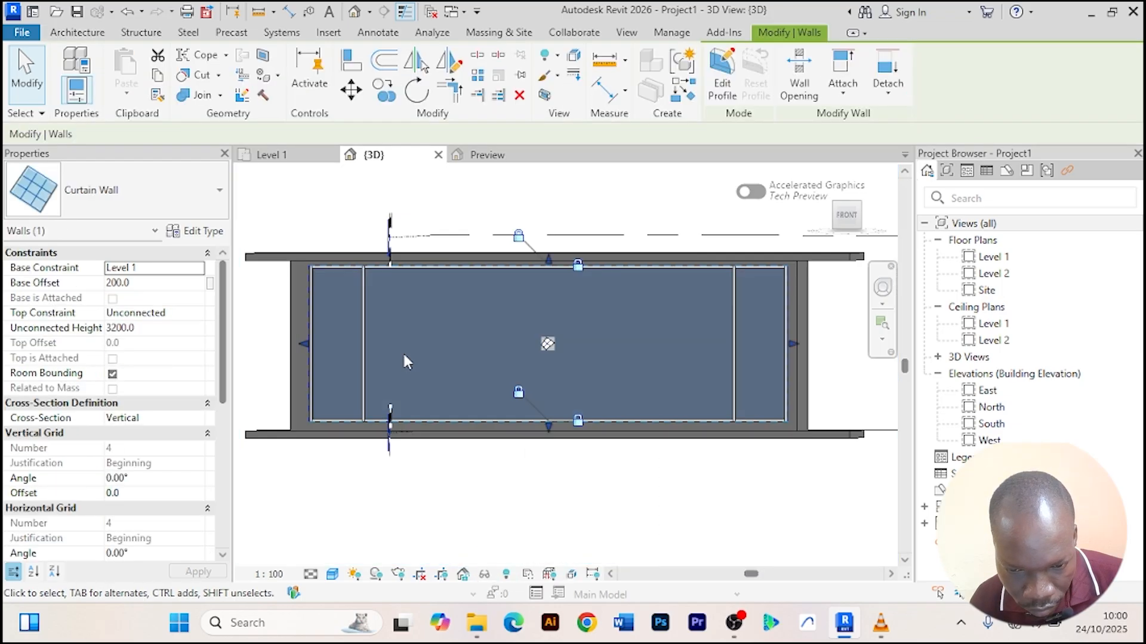
pyautogui.click(483, 574)
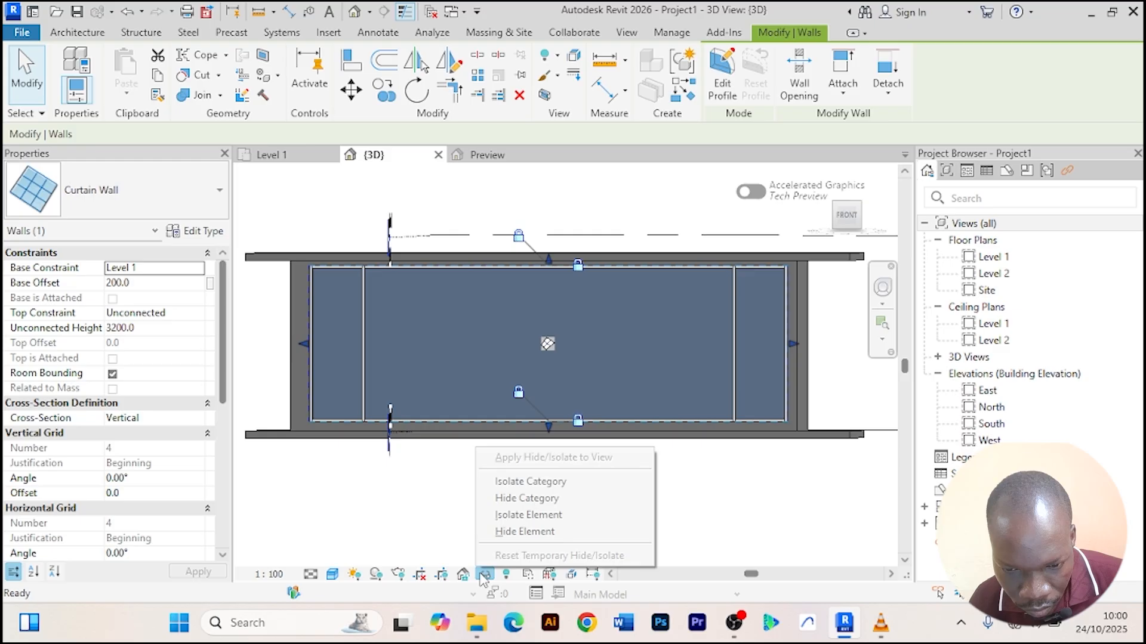
pyautogui.click(524, 515)
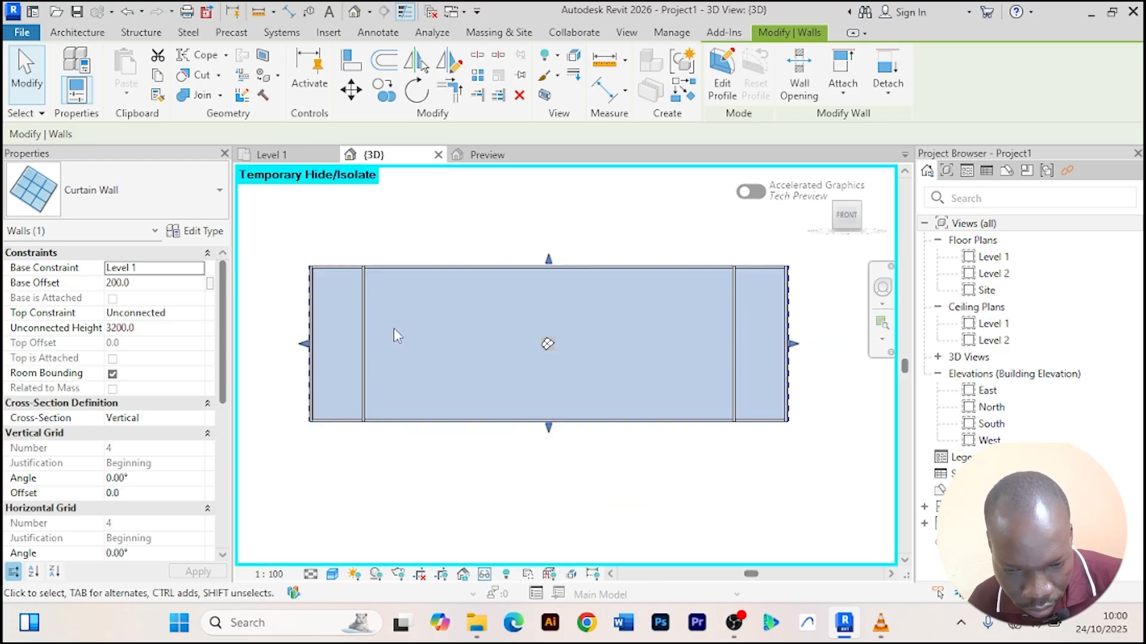
pyautogui.scroll(2, 394, 335)
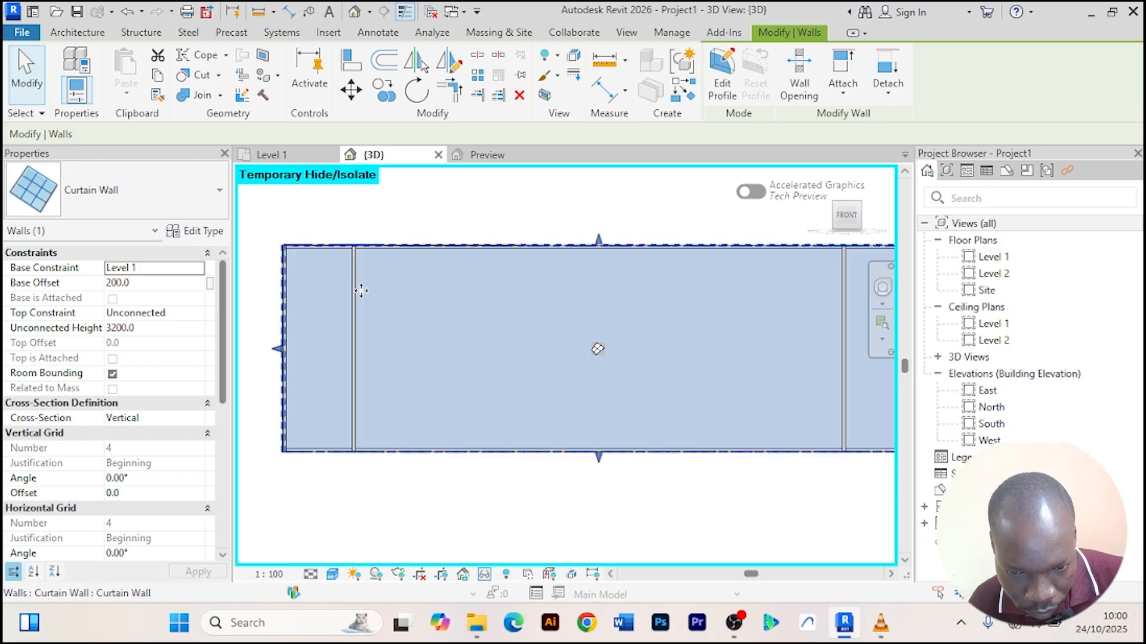
# Select the curtain wall's large central glazed panel and load the Aluprof sliding door family through its type properties.
pyautogui.press('Tab')
pyautogui.press('Tab')
pyautogui.click(365, 296)
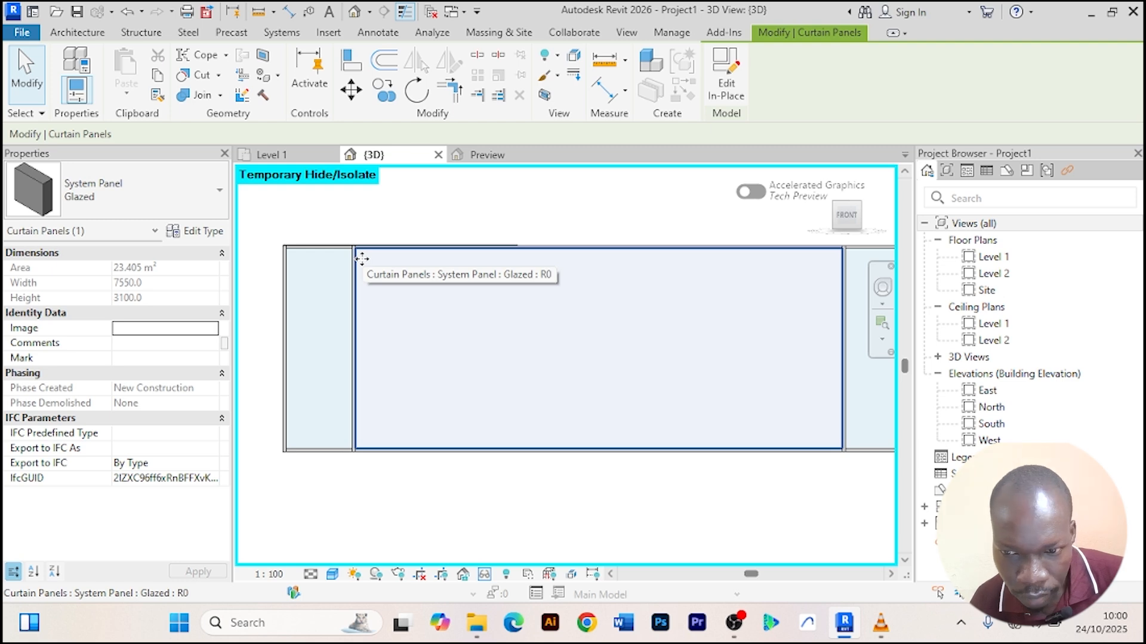
pyautogui.click(215, 230)
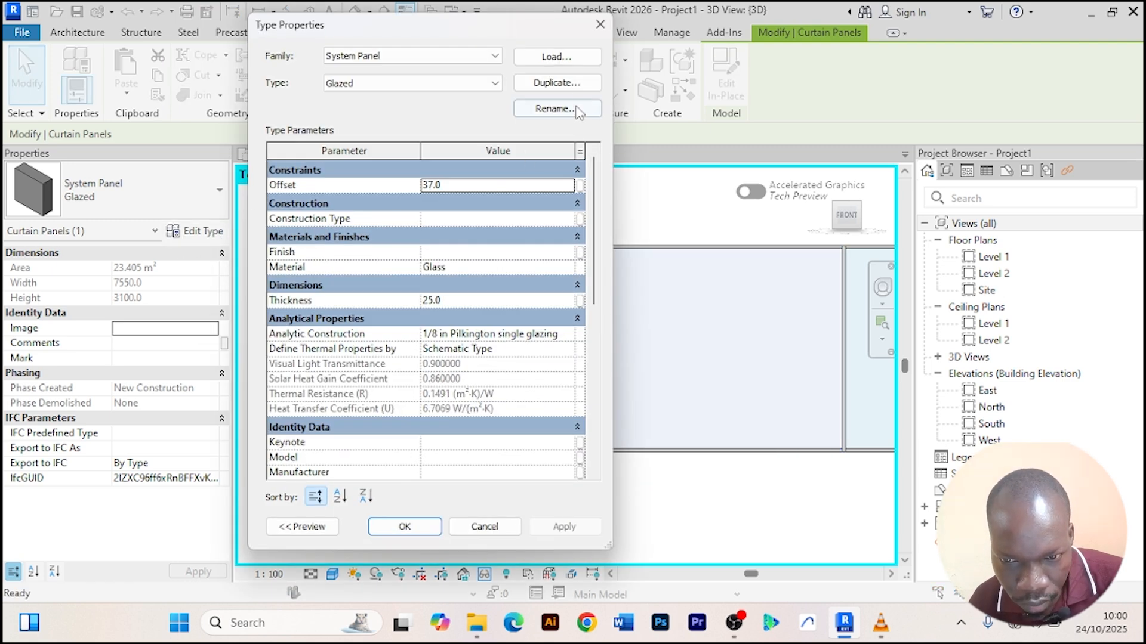
pyautogui.click(568, 60)
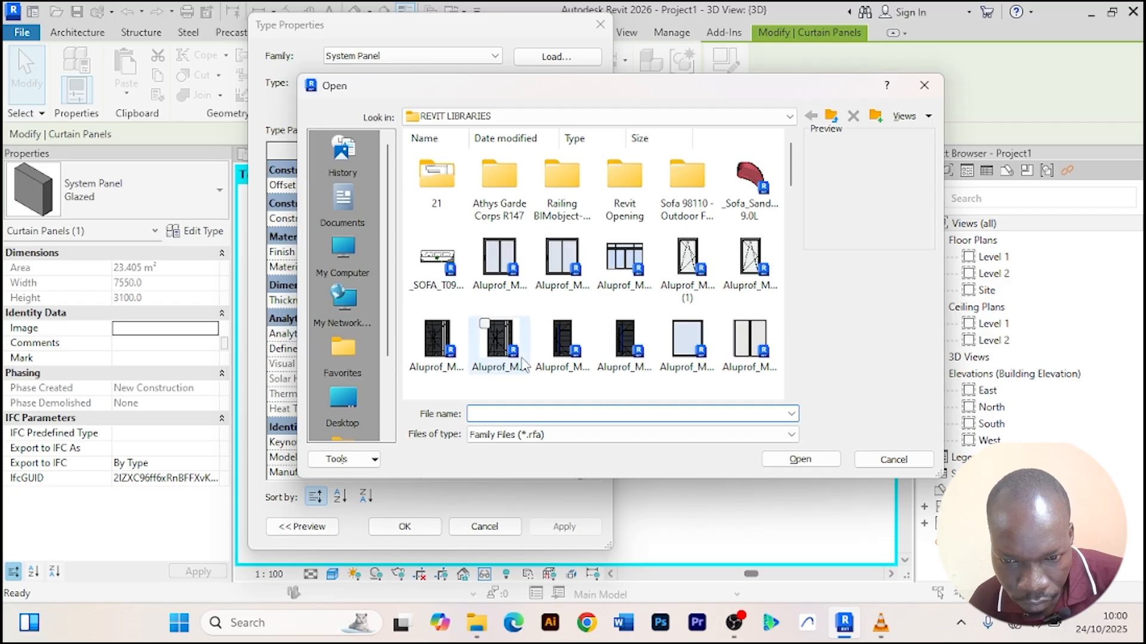
pyautogui.click(500, 258)
pyautogui.click(799, 459)
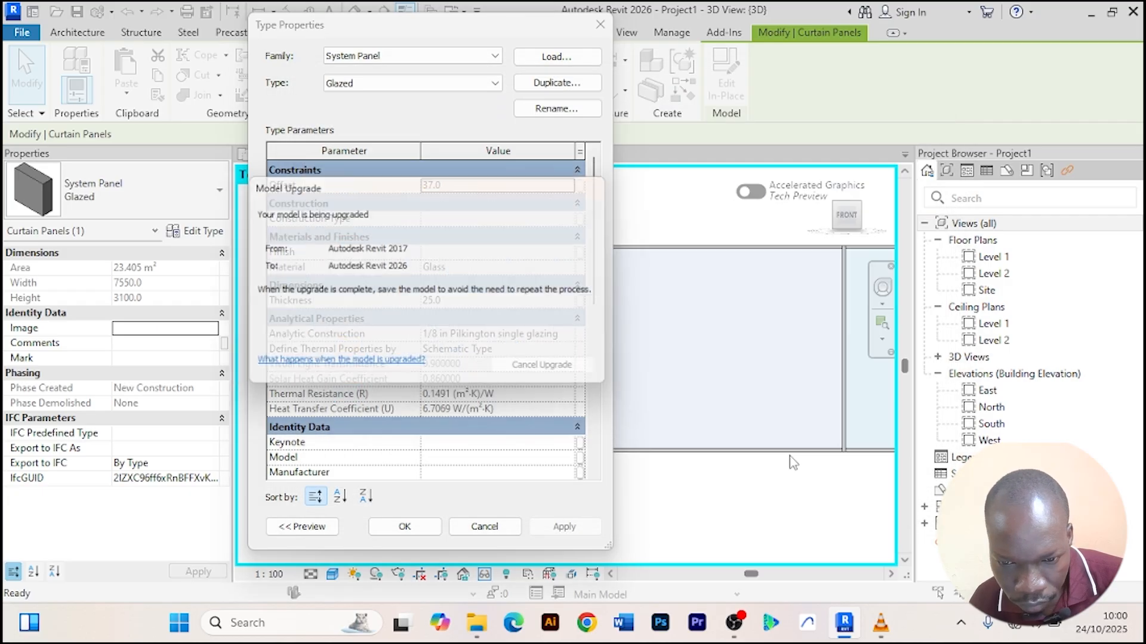
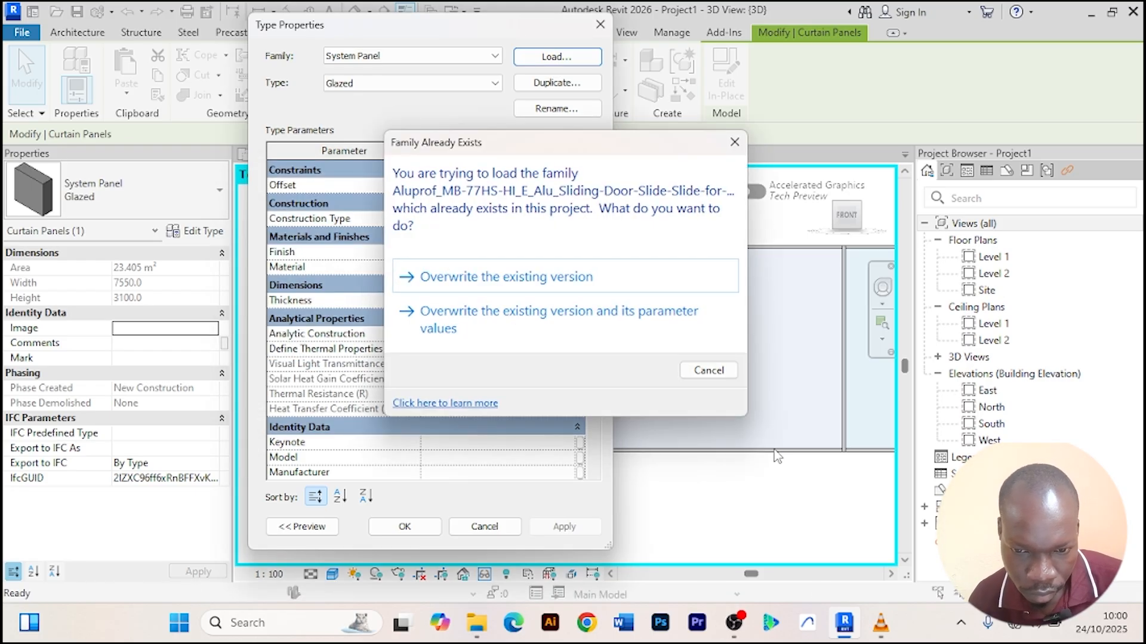
# Overwrite the existing Aluprof sliding door family and apply its Slide-Slide type to the central panel.
pyautogui.click(570, 281)
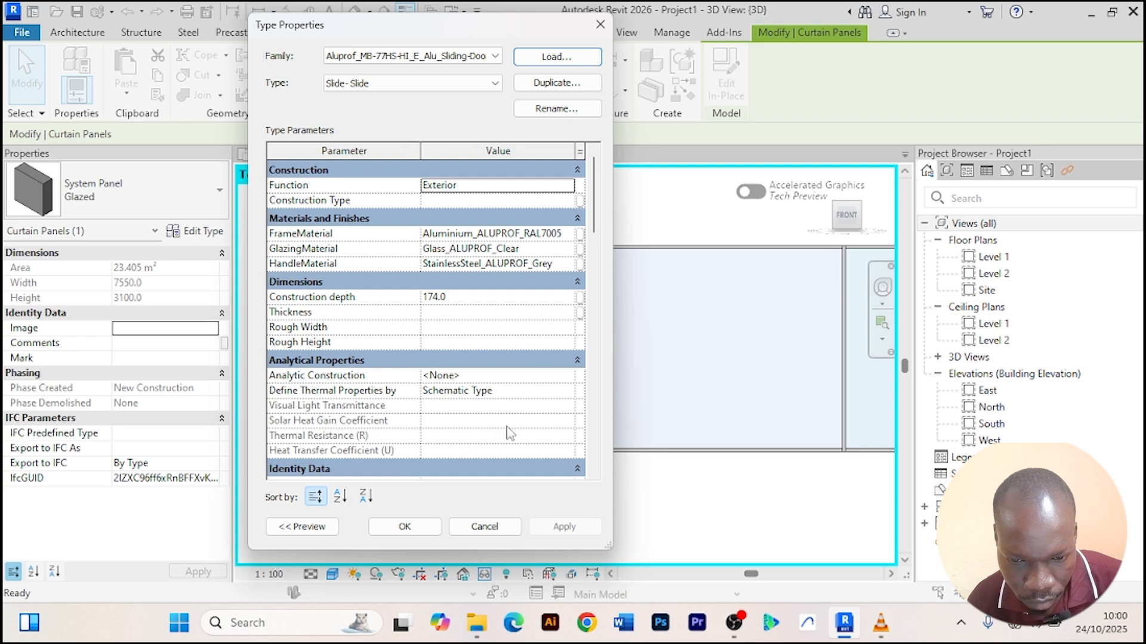
pyautogui.click(404, 527)
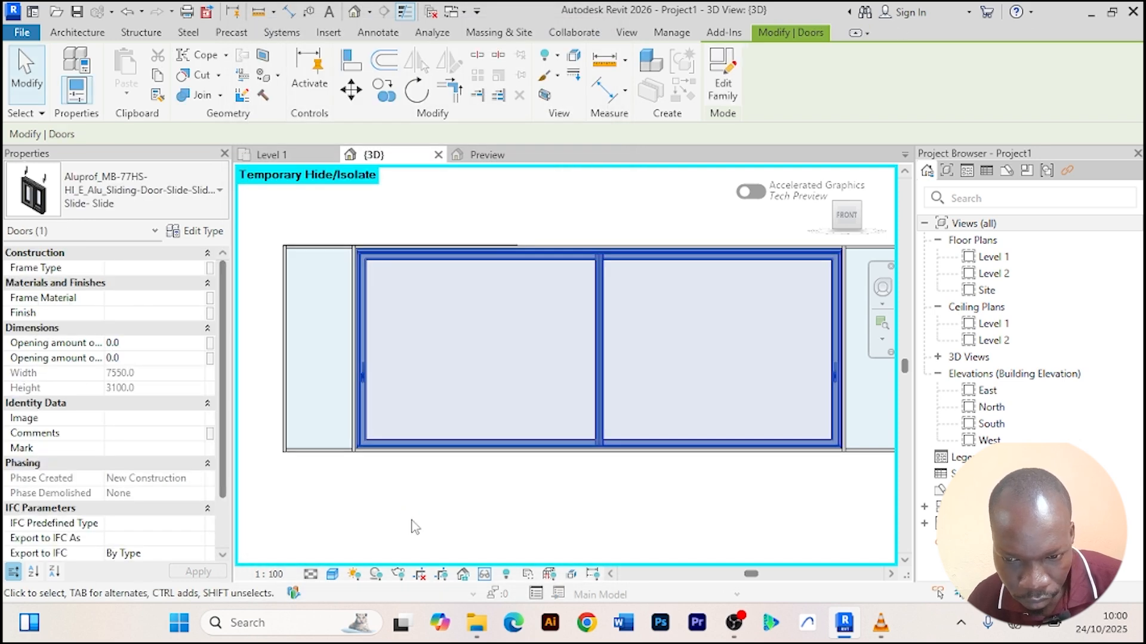
# Reset the temporary hide/isolate so the whole building shows again in the 3D view.
pyautogui.scroll(-2, 515, 345)
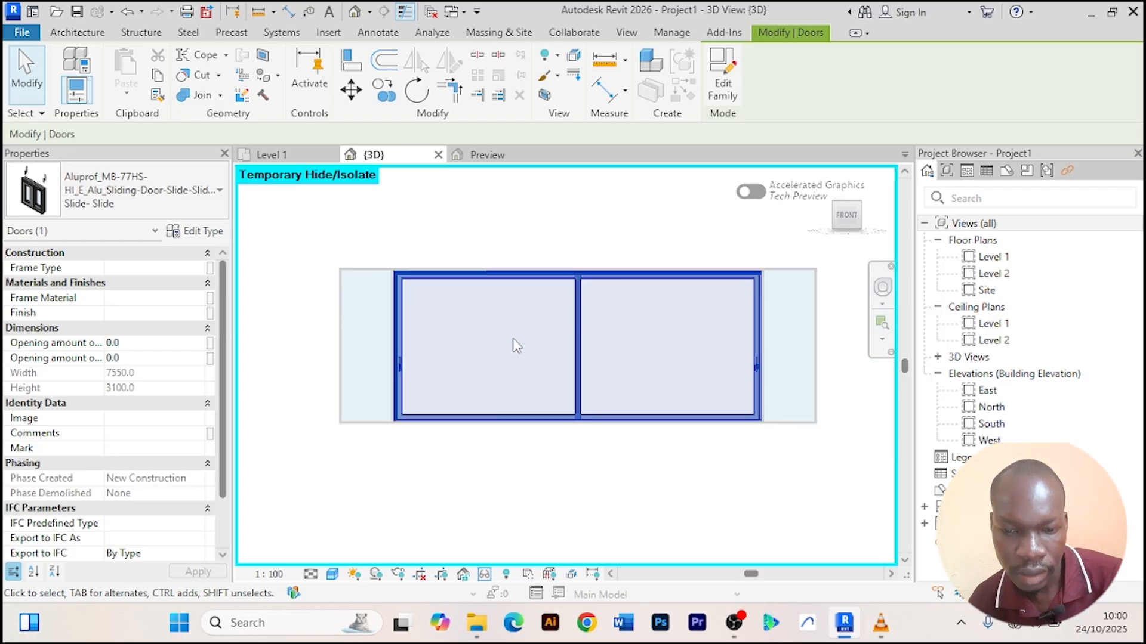
pyautogui.click(484, 574)
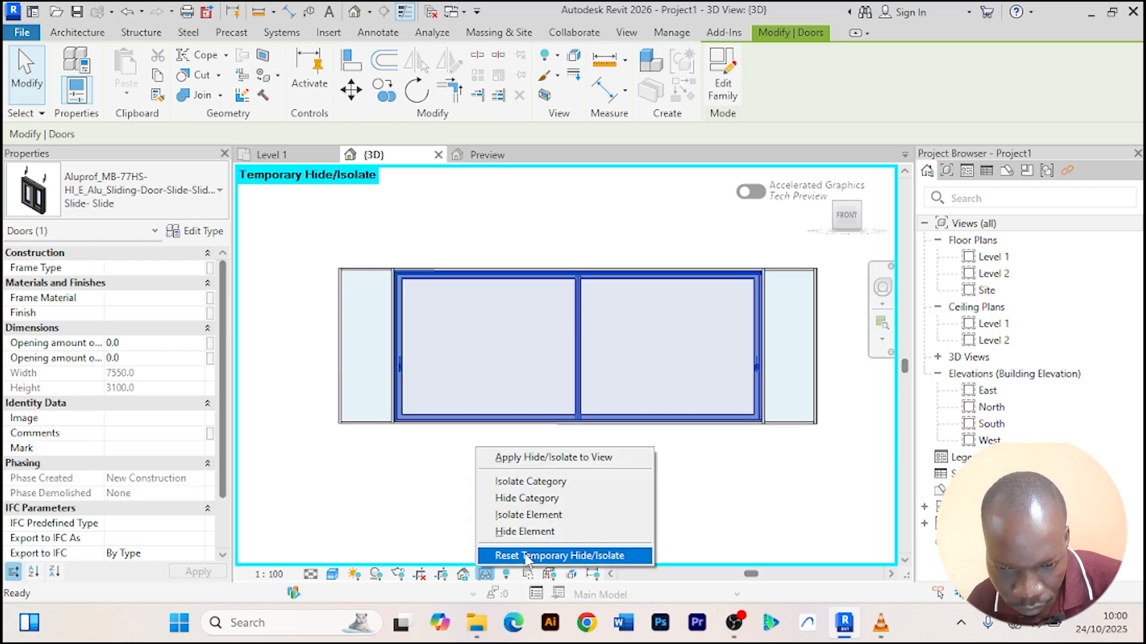
pyautogui.click(527, 557)
# Orbit and zoom around the 3D model to inspect the sliding door in the front curtain wall.
pyautogui.keyDown('shift'); pyautogui.moveTo(545, 512); pyautogui.dragTo(595, 466, button='middle'); pyautogui.keyUp('shift')
pyautogui.scroll(5, 595, 461)
pyautogui.scroll(-4, 581, 417)
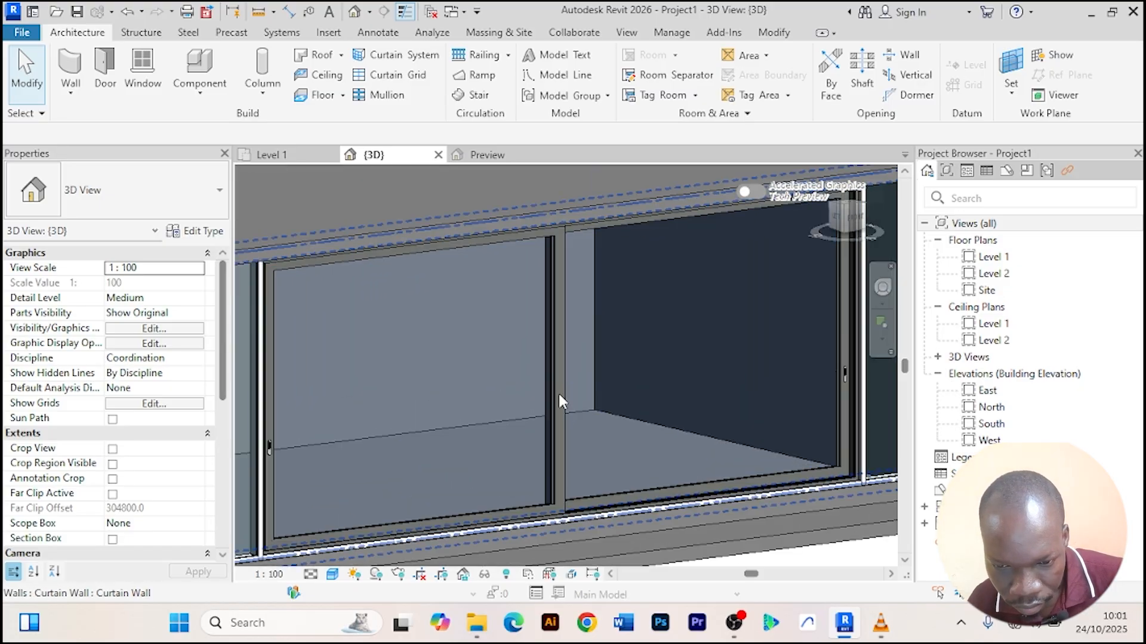
pyautogui.scroll(-3, 568, 510)
pyautogui.keyDown('shift'); pyautogui.moveTo(567, 503); pyautogui.dragTo(455, 493, button='middle'); pyautogui.keyUp('shift')
pyautogui.scroll(2, 654, 418)
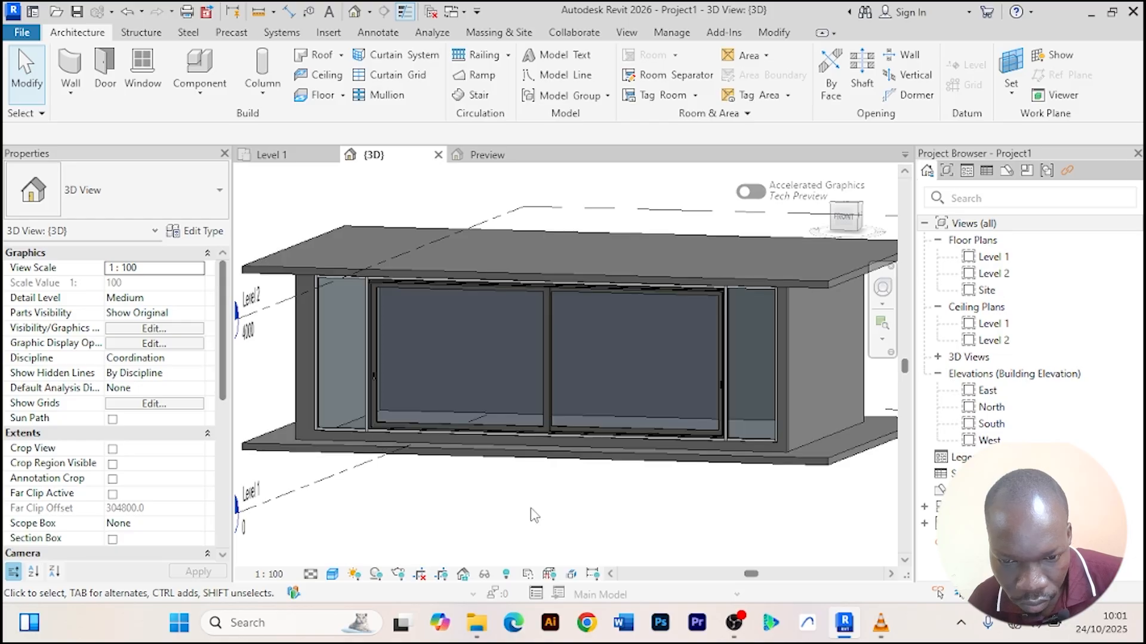
pyautogui.keyDown('shift'); pyautogui.moveTo(531, 511); pyautogui.dragTo(585, 524, button='middle'); pyautogui.keyUp('shift')
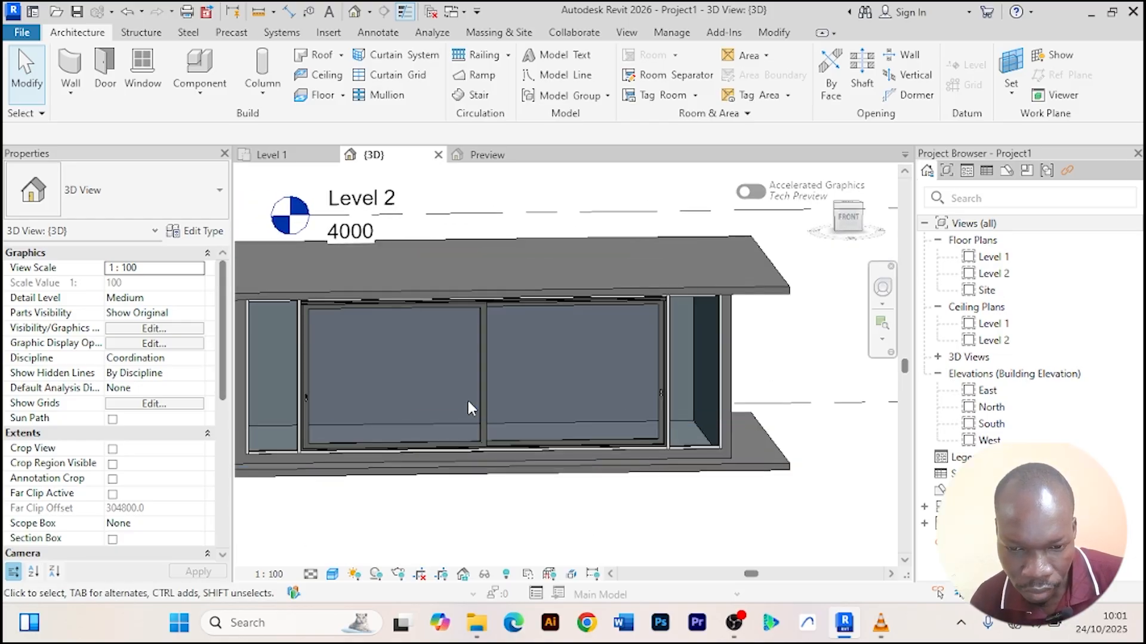
pyautogui.scroll(2, 467, 399)
pyautogui.scroll(-3, 470, 395)
pyautogui.scroll(2, 507, 465)
pyautogui.scroll(-3, 507, 466)
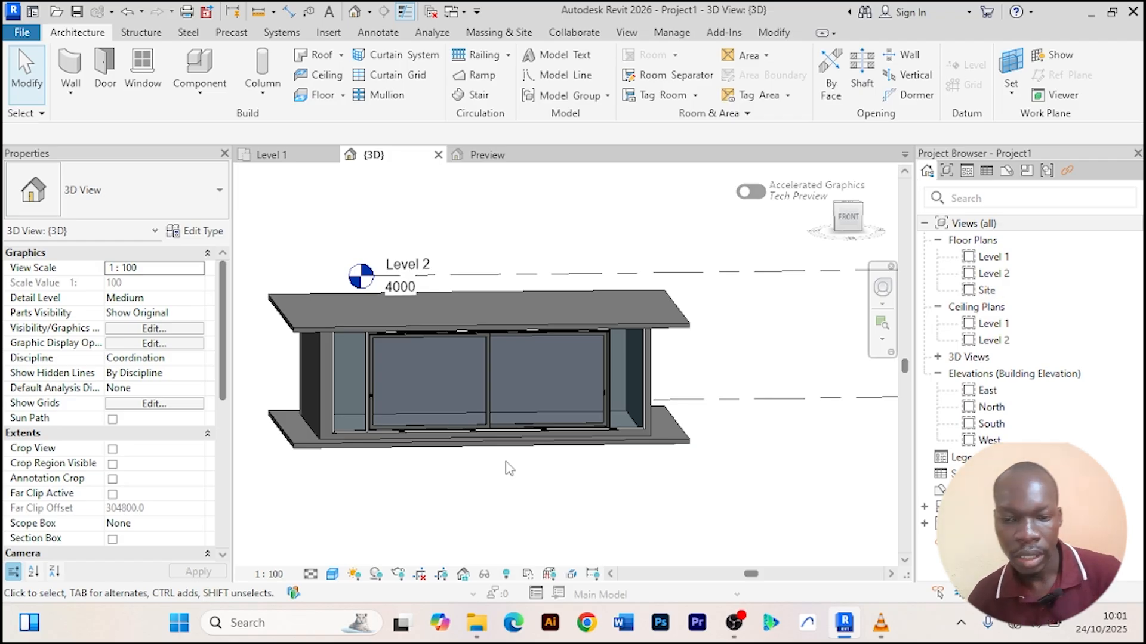
pyautogui.scroll(-1, 509, 468)
pyautogui.scroll(-1, 509, 468)
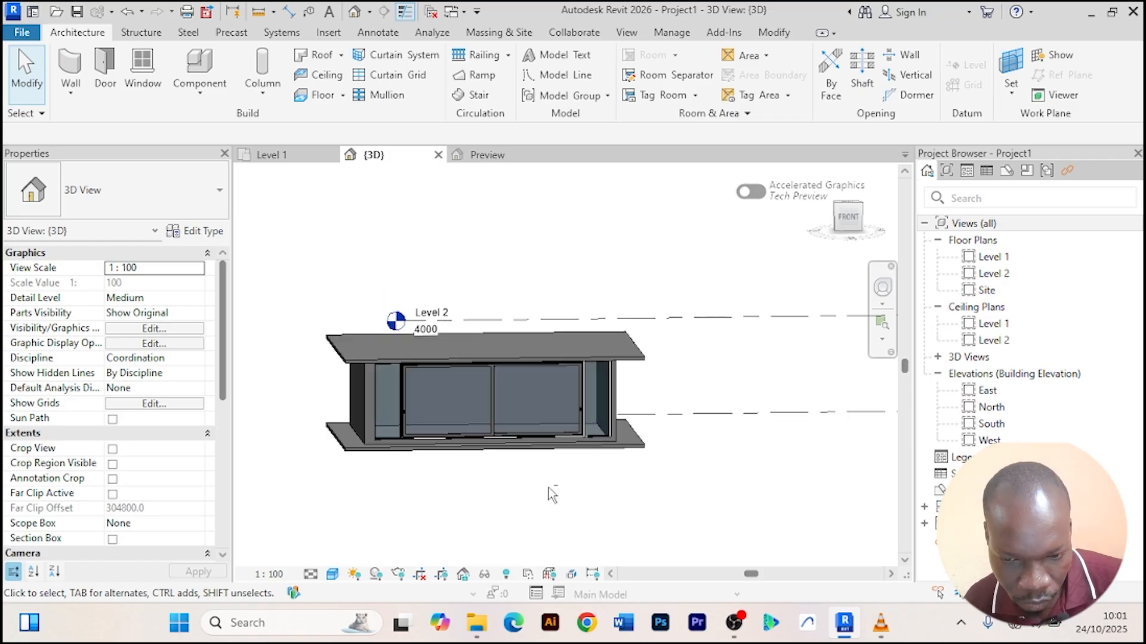
pyautogui.keyDown('shift'); pyautogui.moveTo(552, 495); pyautogui.dragTo(315, 493, button='middle'); pyautogui.keyUp('shift')
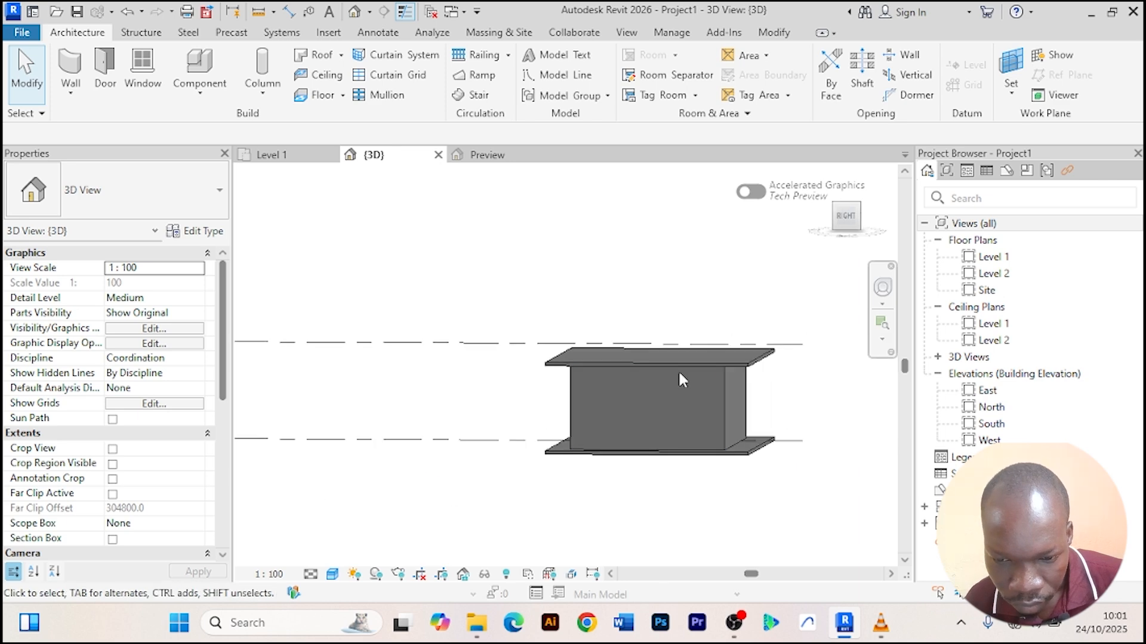
# Select the right side basic wall and temporarily isolate it in the 3D view.
pyautogui.click(629, 452)
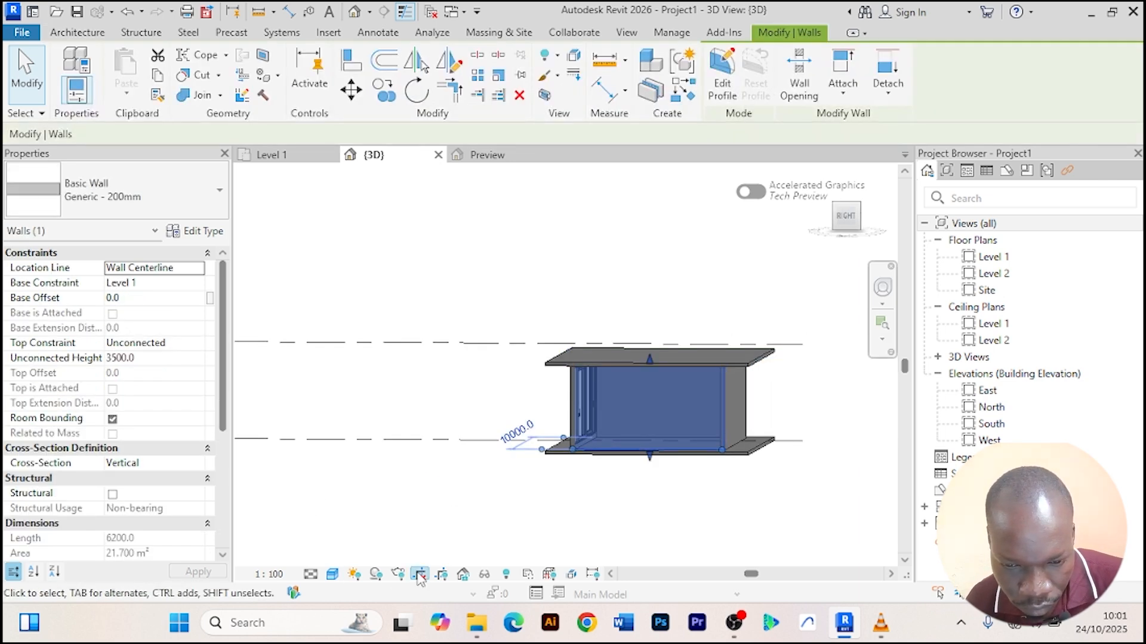
pyautogui.click(486, 575)
pyautogui.click(529, 517)
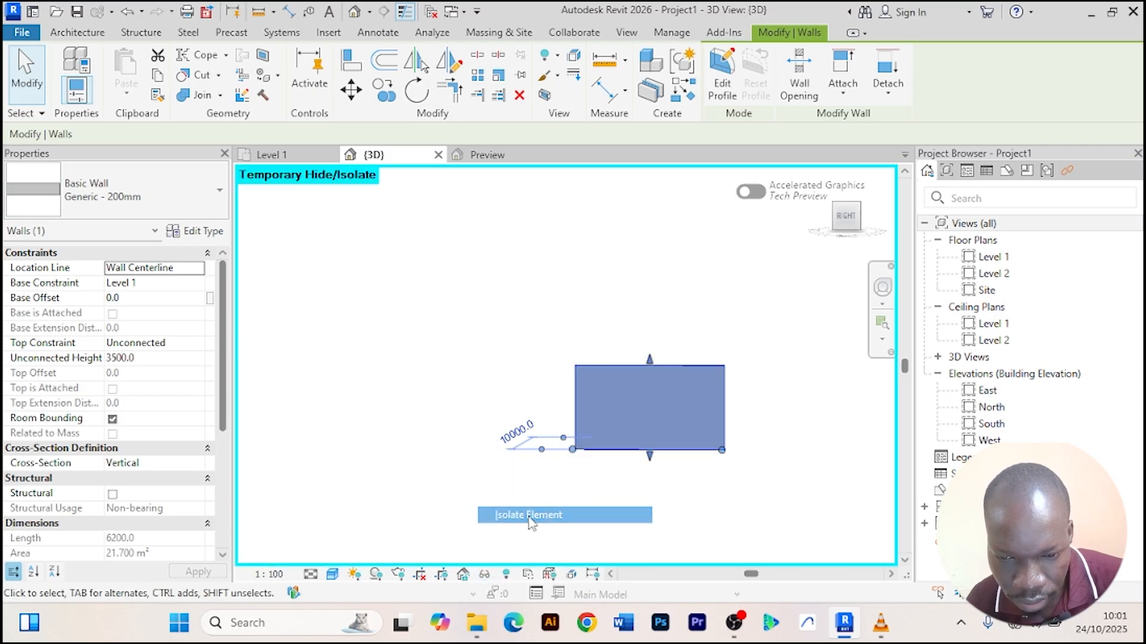
# Split the isolated side wall close to its right end.
pyautogui.scroll(4, 573, 358)
pyautogui.moveTo(572, 359); pyautogui.dragTo(490, 318, button='middle')
pyautogui.click(475, 58)
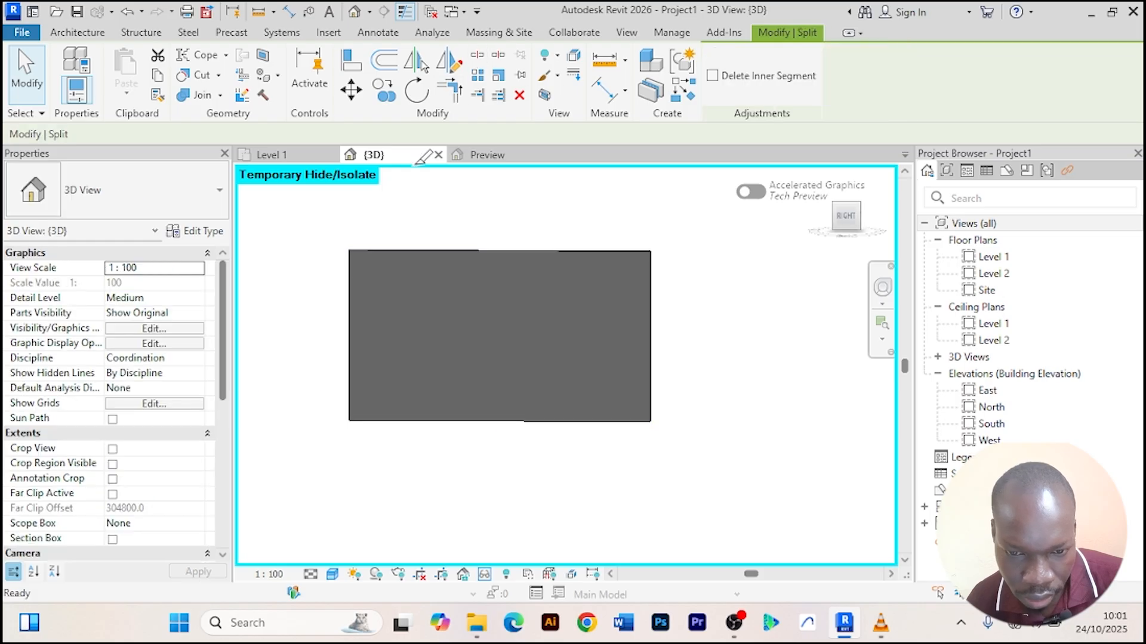
pyautogui.scroll(3, 358, 281)
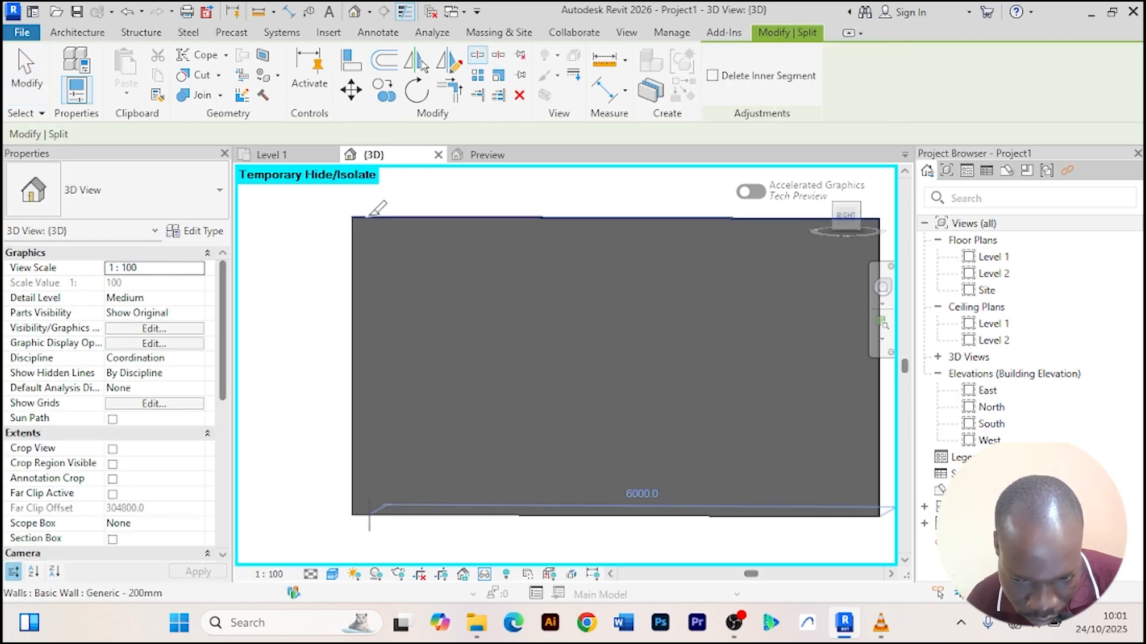
pyautogui.scroll(-2, 371, 215)
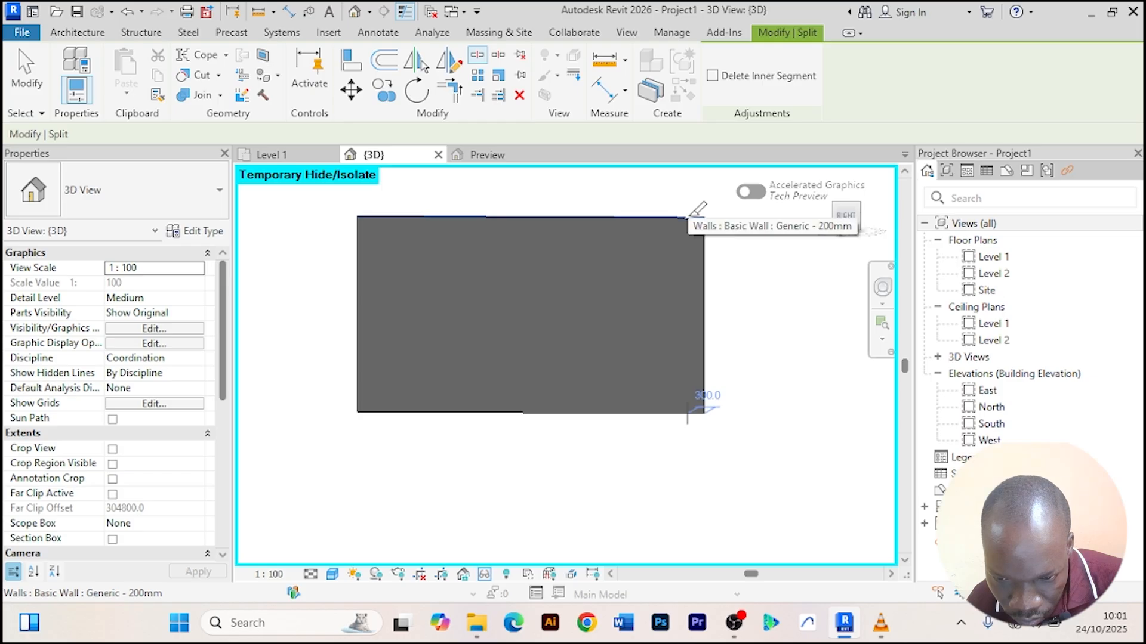
pyautogui.press('Escape')
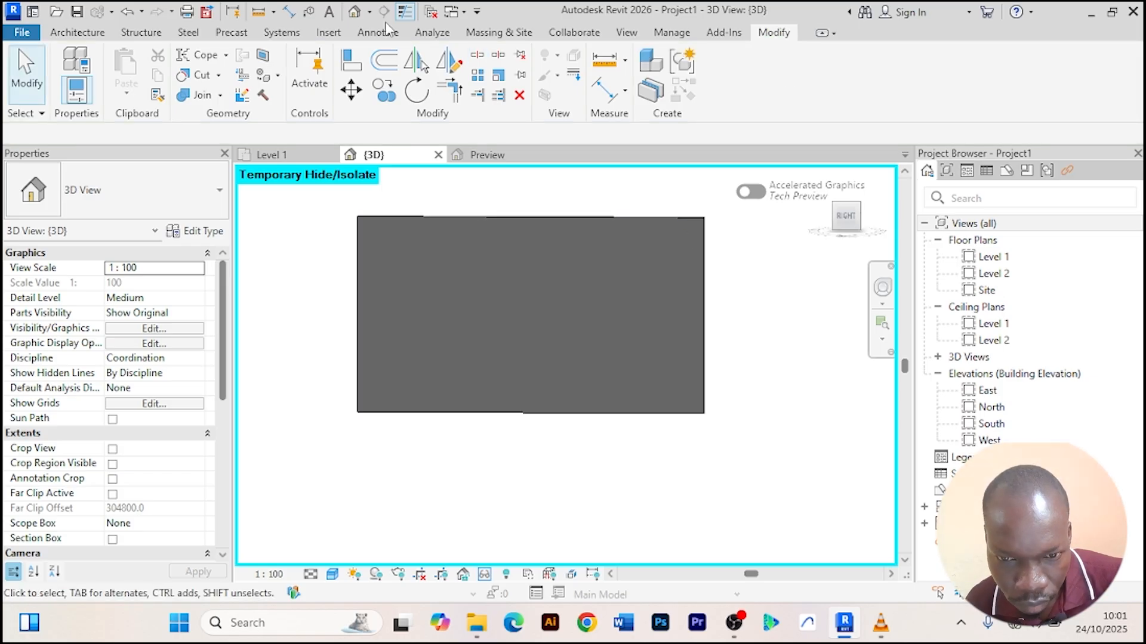
pyautogui.click(476, 54)
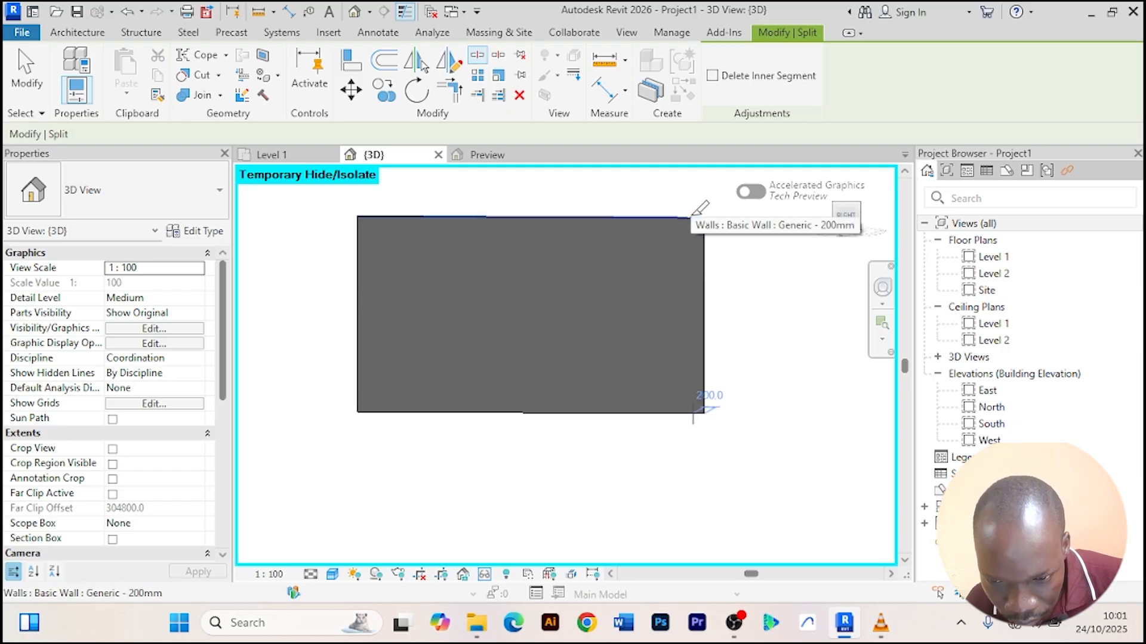
pyautogui.press('Escape')
pyautogui.scroll(2, 696, 222)
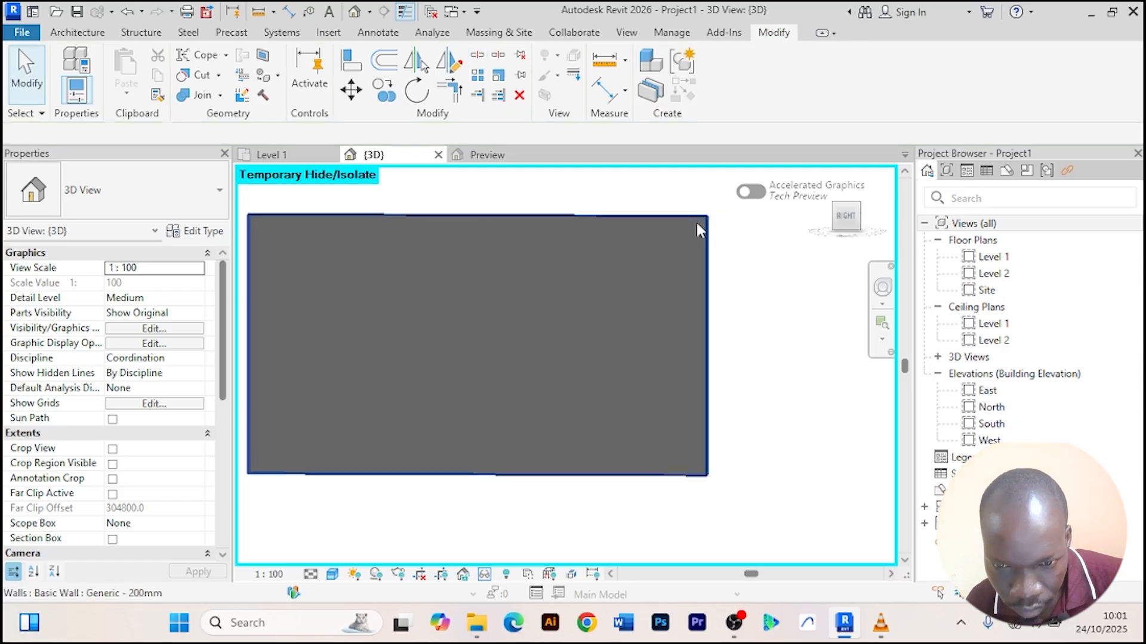
pyautogui.click(477, 54)
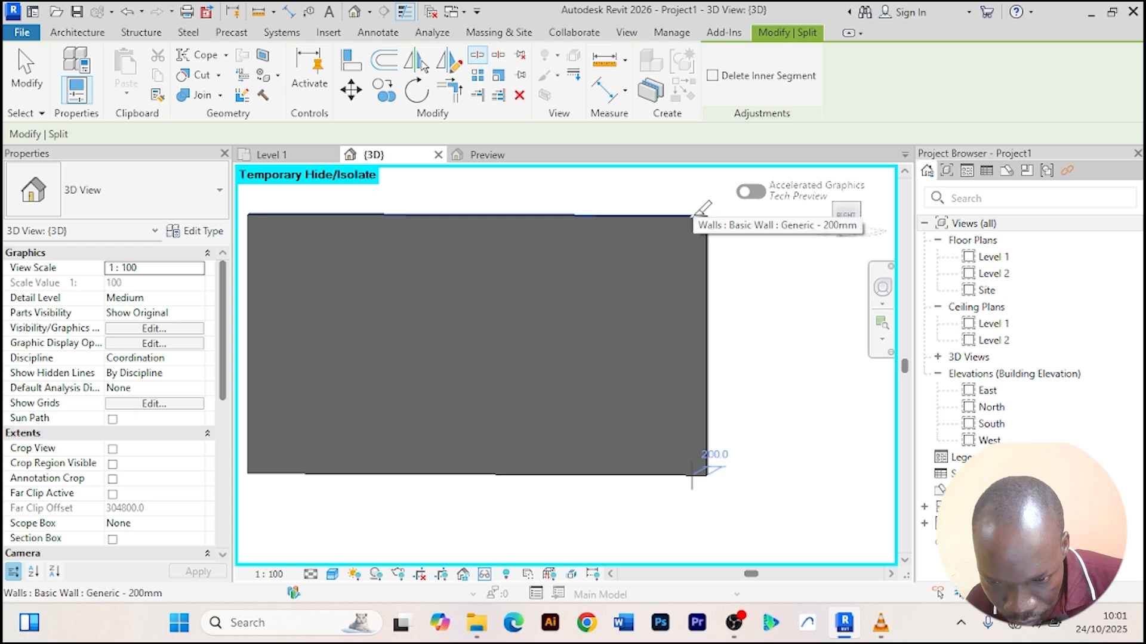
pyautogui.click(692, 216)
# Split the side wall close to its left end and leave the Split command.
pyautogui.scroll(-3, 693, 215)
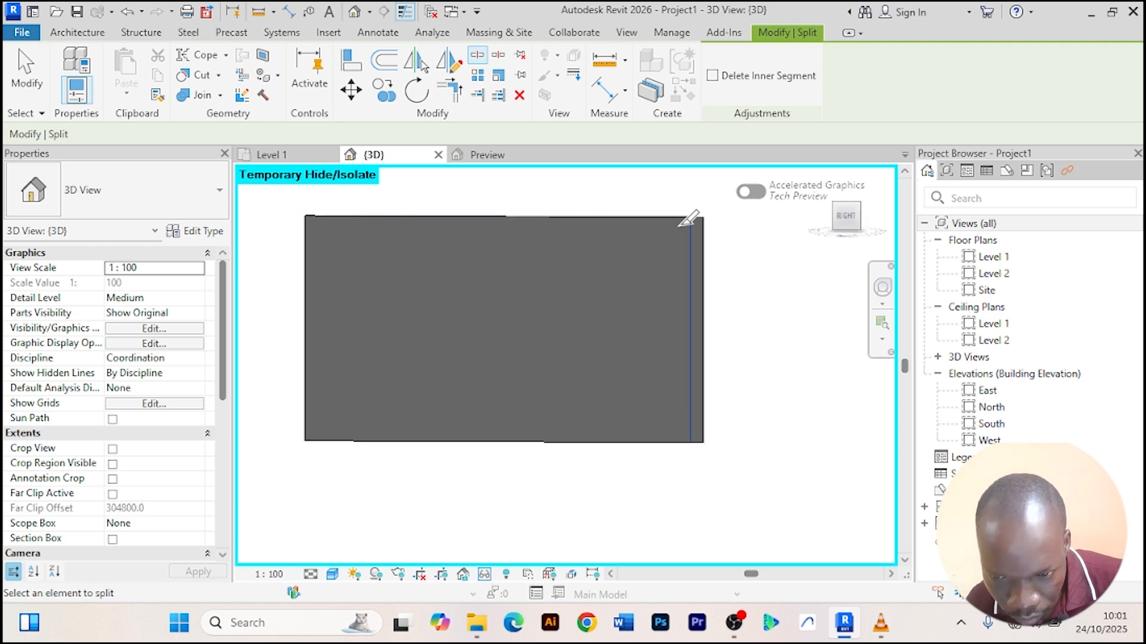
pyautogui.scroll(2, 478, 220)
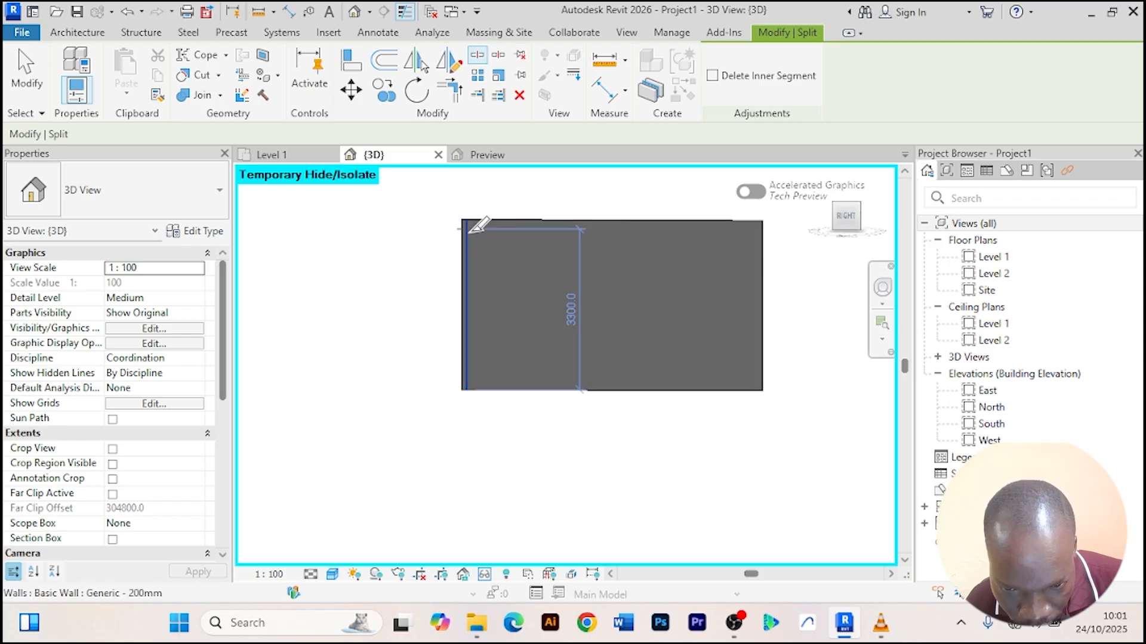
pyautogui.scroll(2, 471, 221)
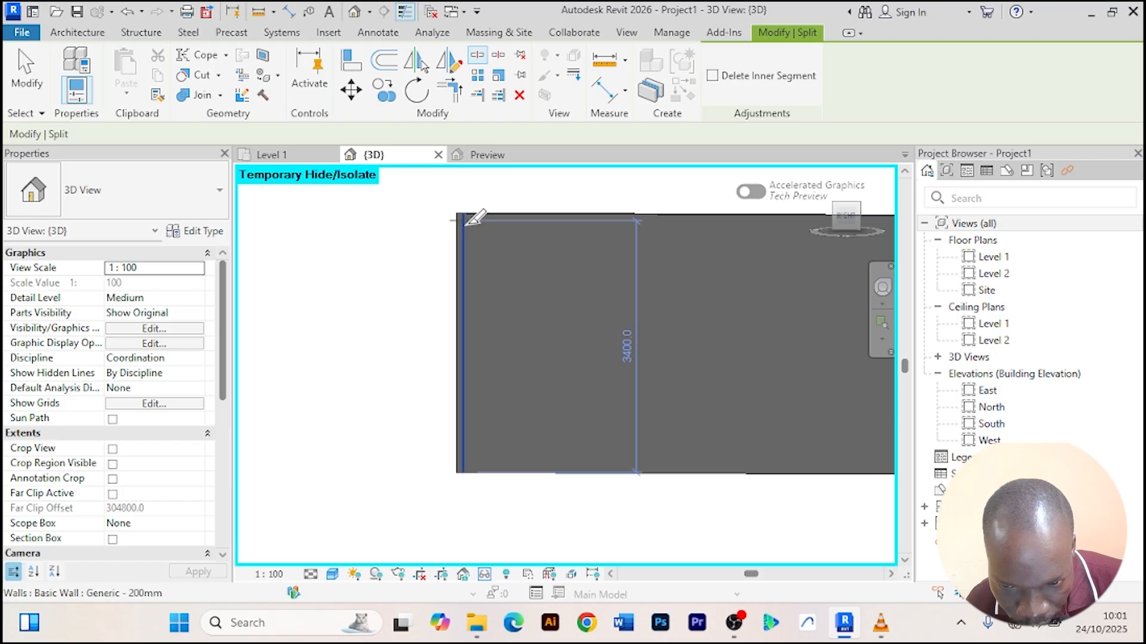
pyautogui.click(466, 223)
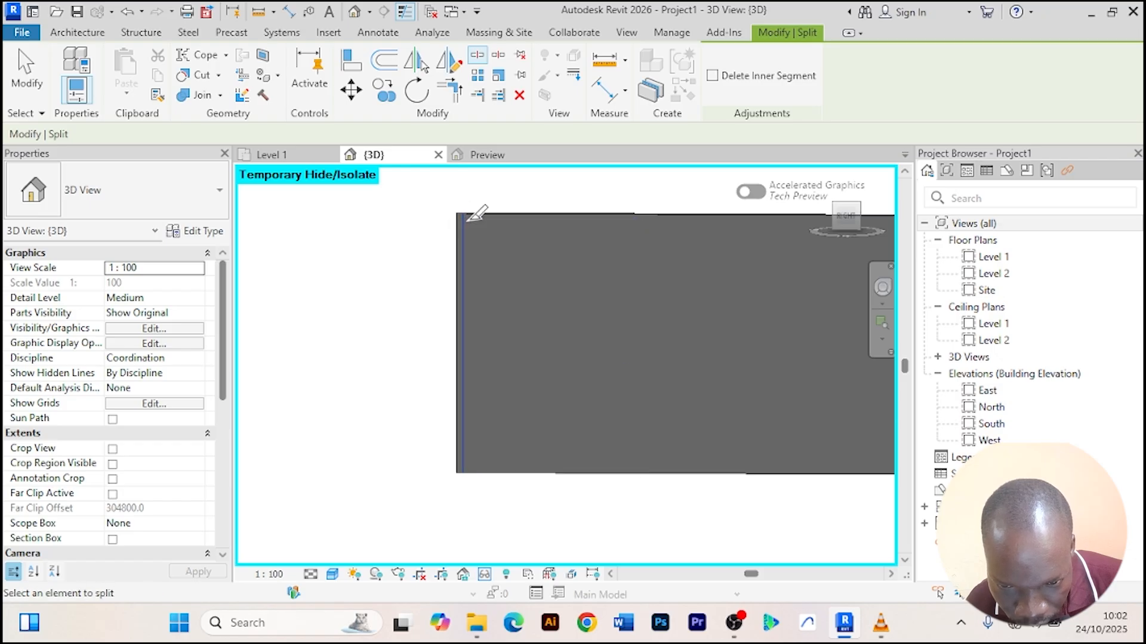
pyautogui.scroll(1, 467, 220)
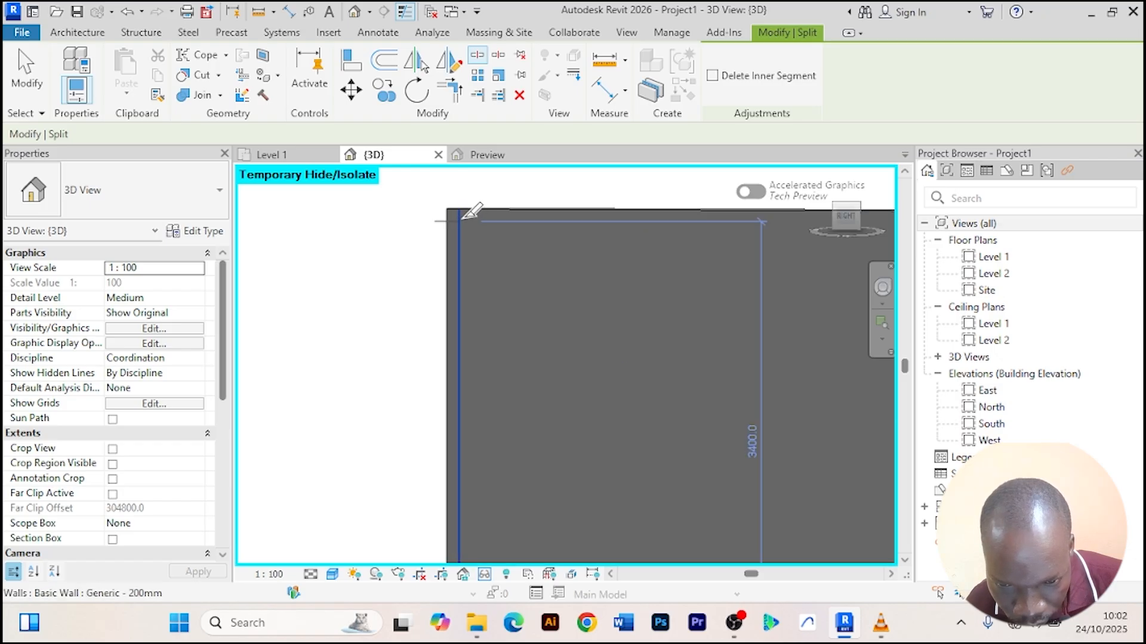
pyautogui.moveTo(619, 397); pyautogui.dragTo(473, 314, button='middle')
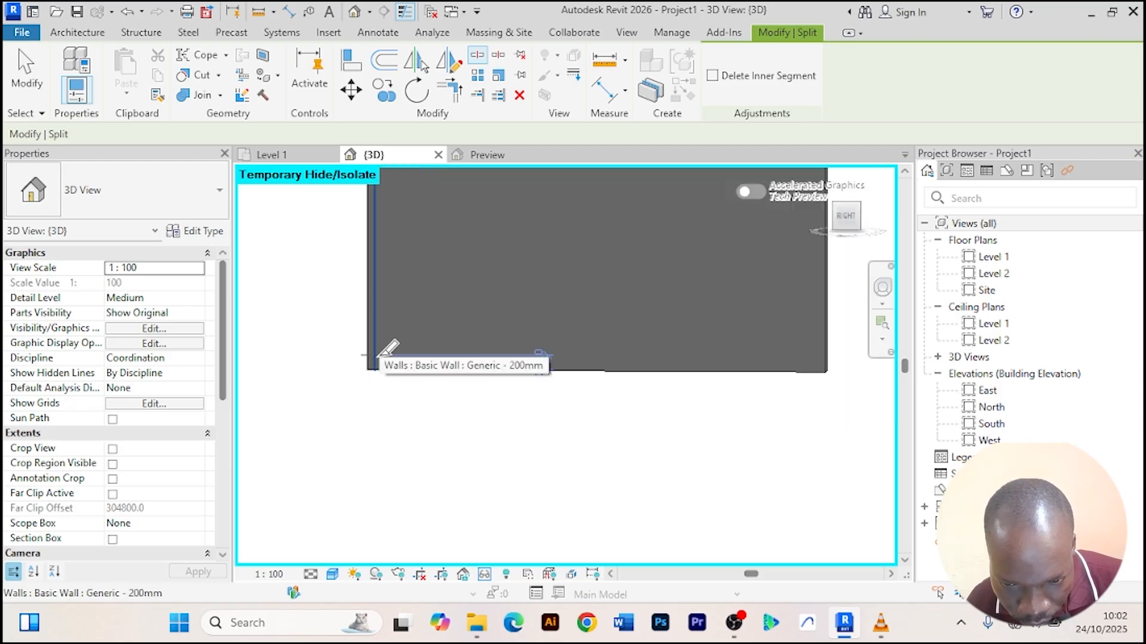
pyautogui.scroll(-2, 399, 281)
pyautogui.rightClick(324, 240)
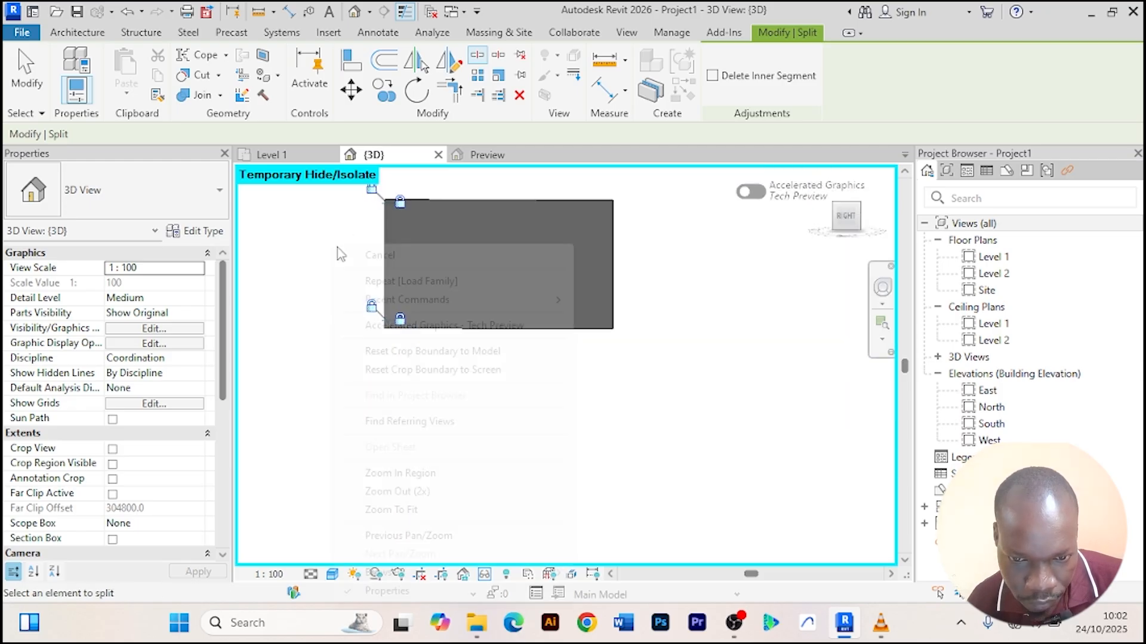
pyautogui.click(336, 249)
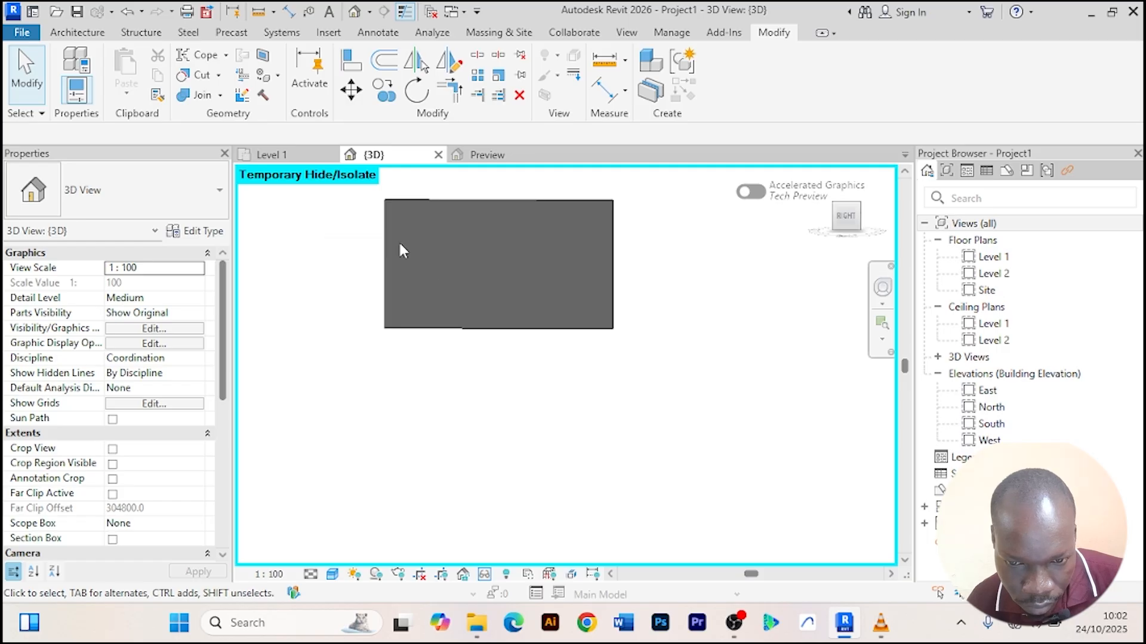
# Change the middle side-wall segment's type to Curtain Wall.
pyautogui.click(426, 247)
pyautogui.scroll(-4, 484, 263)
pyautogui.moveTo(487, 264); pyautogui.dragTo(484, 311, button='middle')
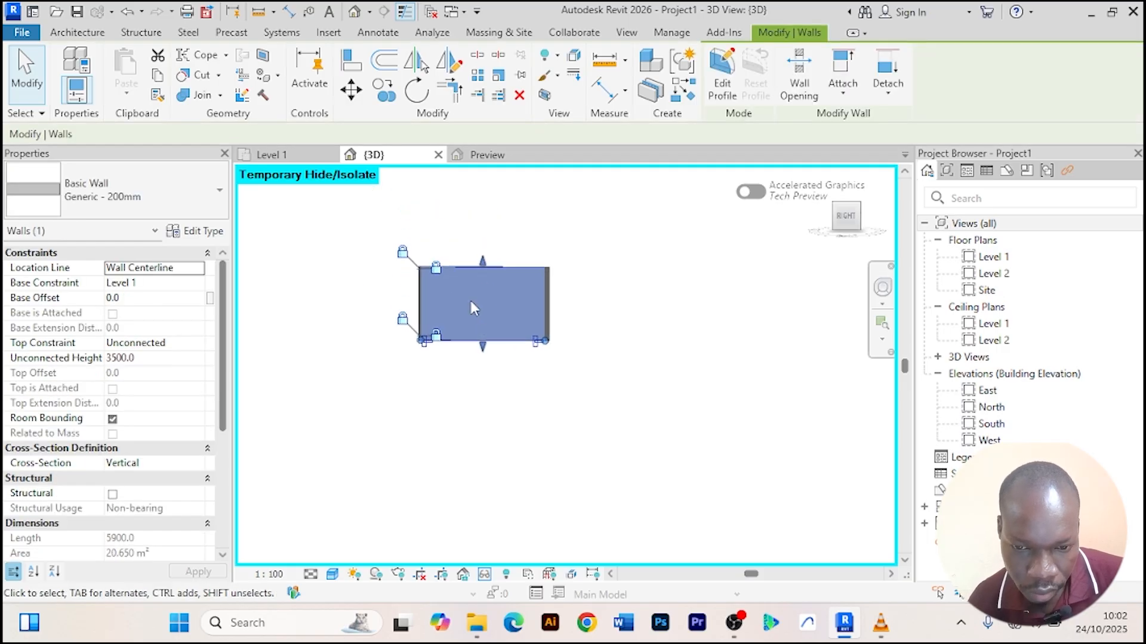
pyautogui.scroll(3, 469, 299)
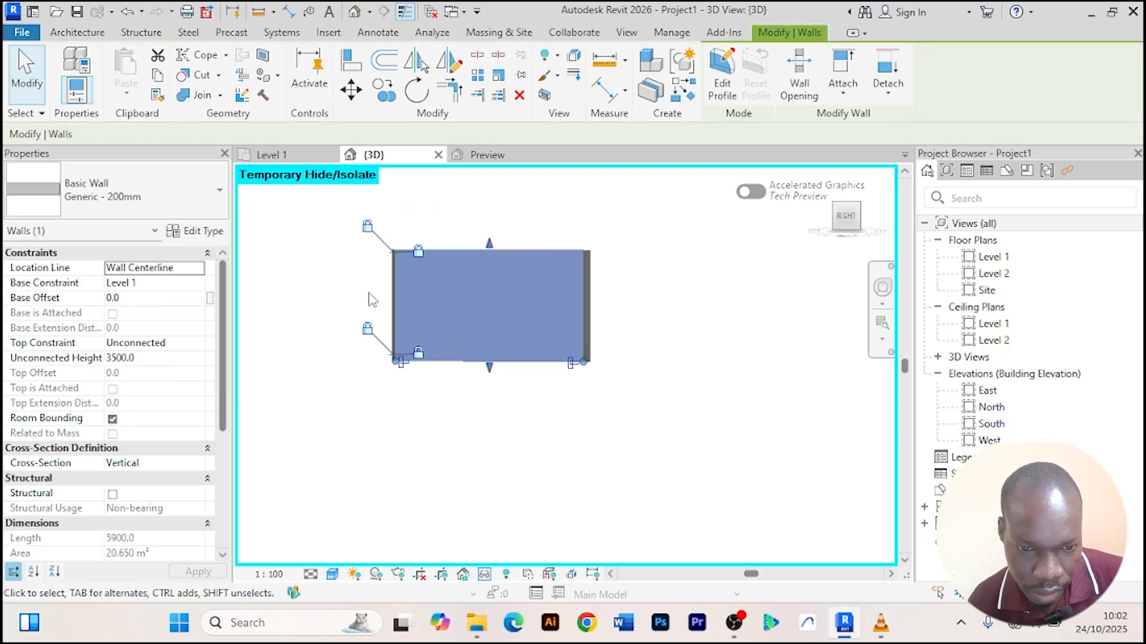
pyautogui.click(219, 190)
pyautogui.scroll(-3, 108, 322)
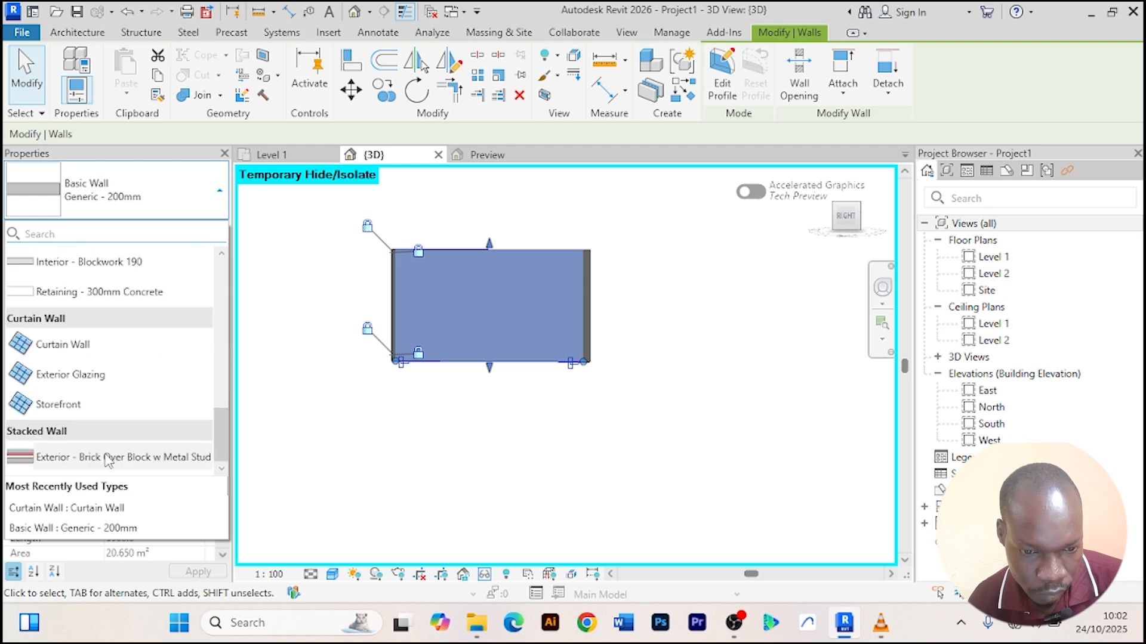
pyautogui.click(63, 345)
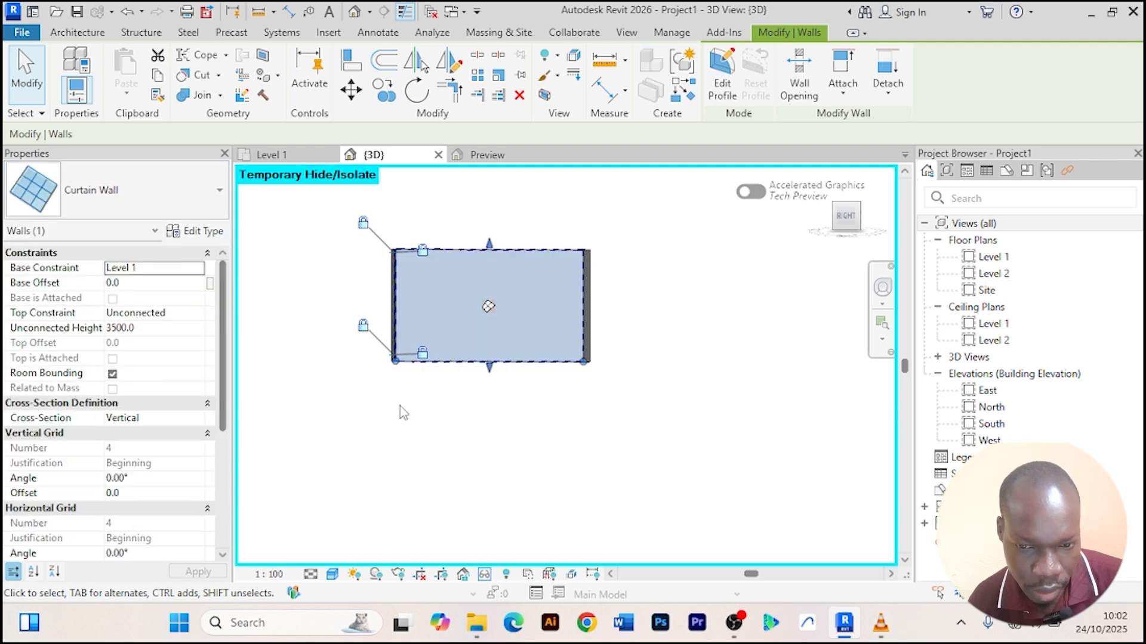
pyautogui.click(604, 429)
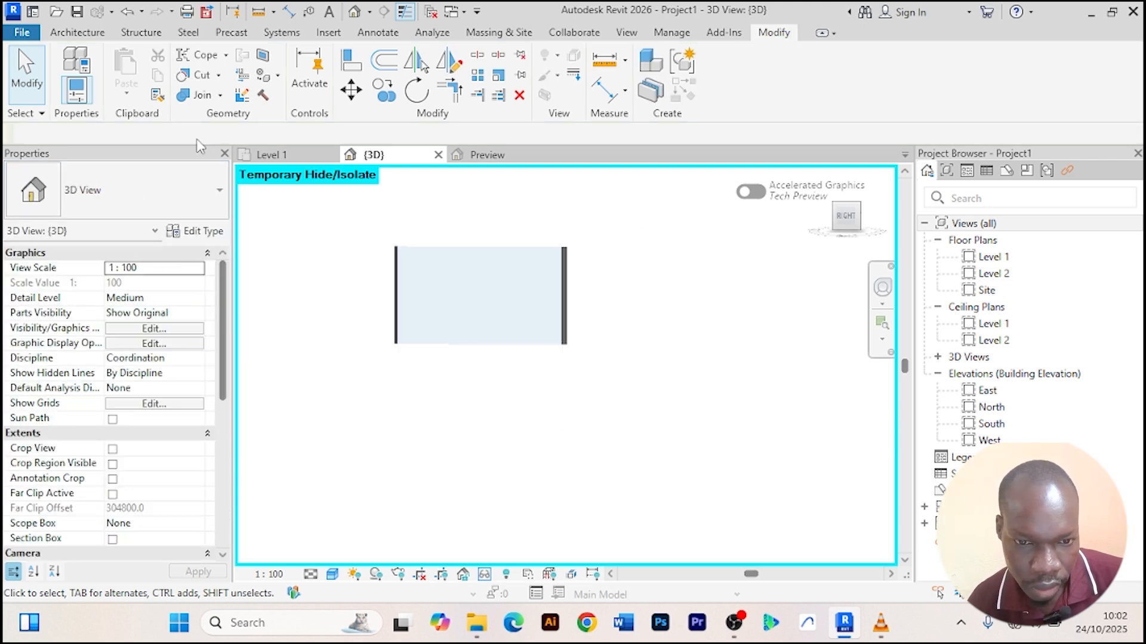
# Add two vertical curtain grid lines to the curtain wall segment, each about 1100 mm from an end.
pyautogui.click(78, 32)
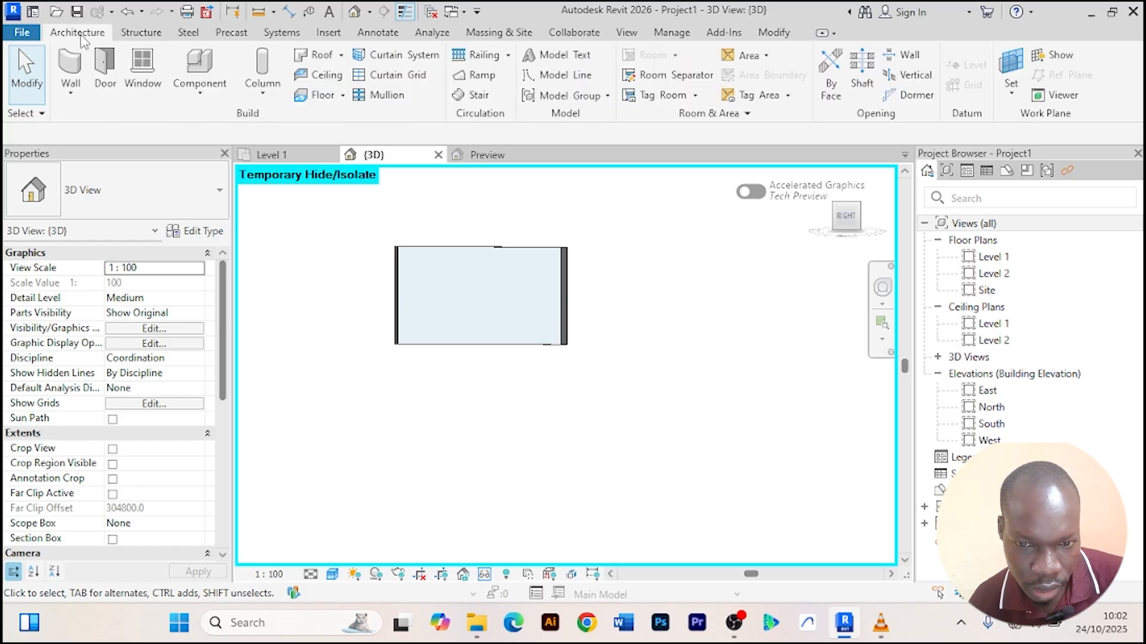
pyautogui.click(403, 74)
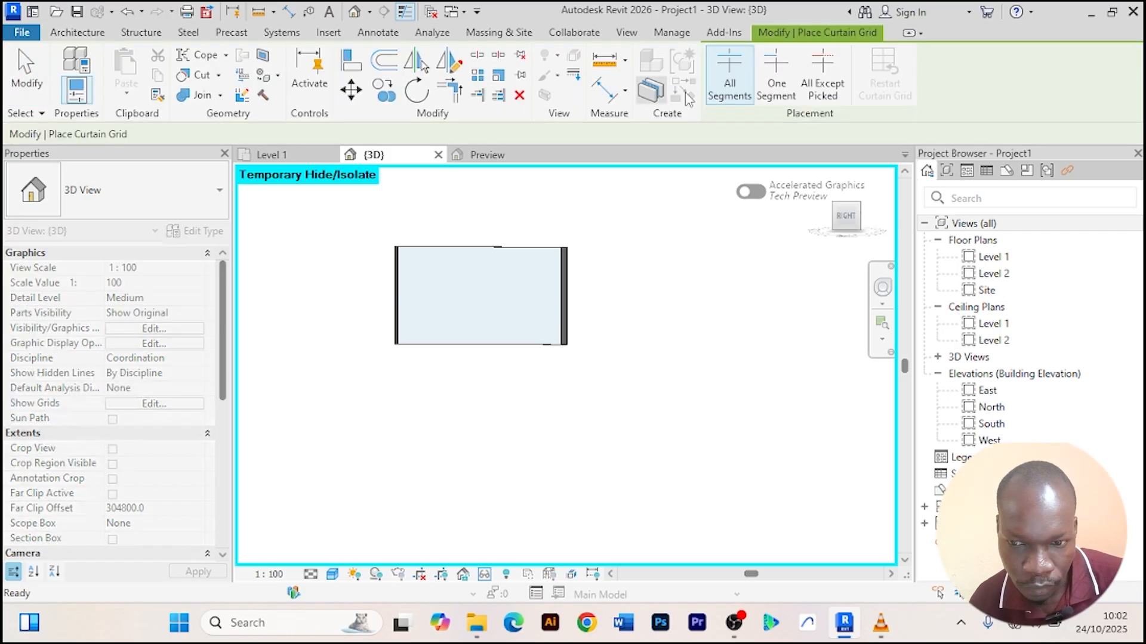
pyautogui.scroll(2, 386, 296)
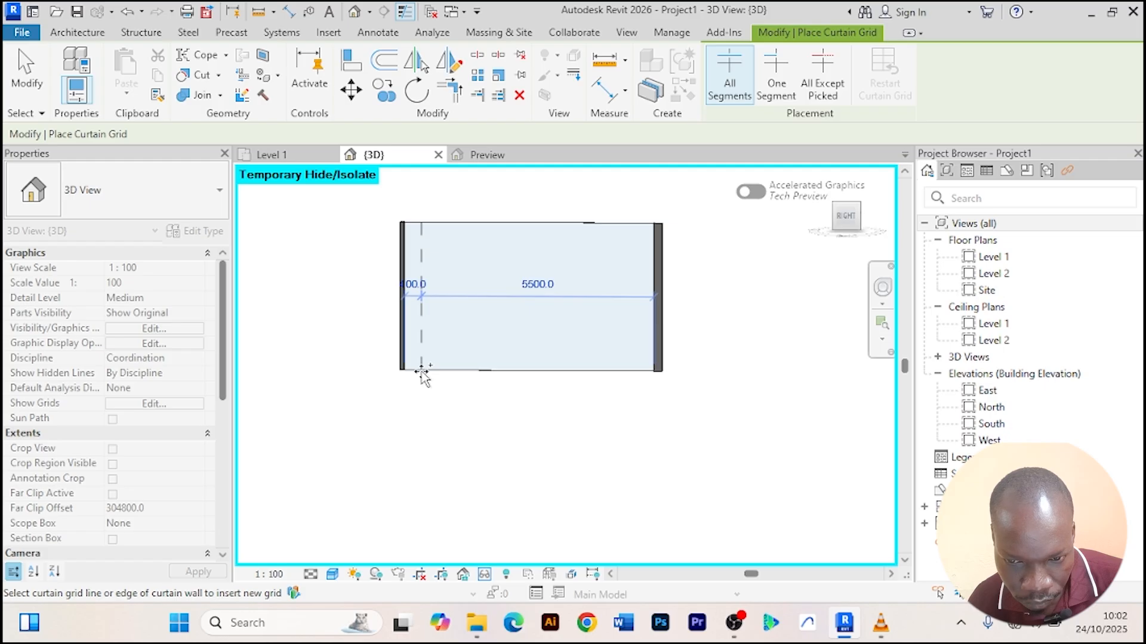
pyautogui.click(450, 370)
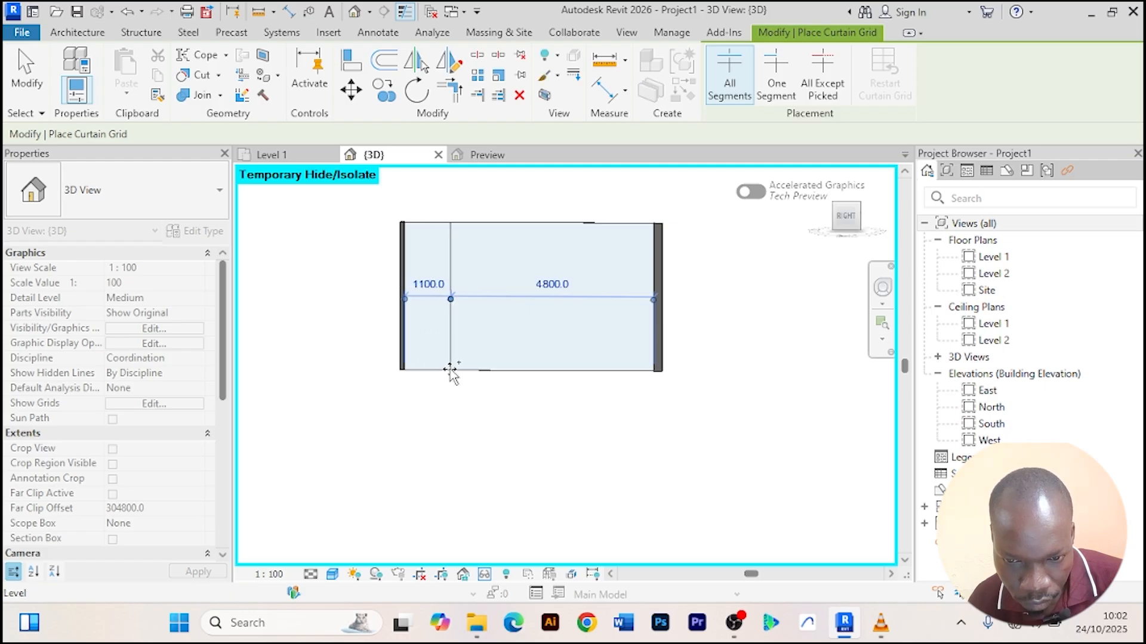
pyautogui.click(608, 371)
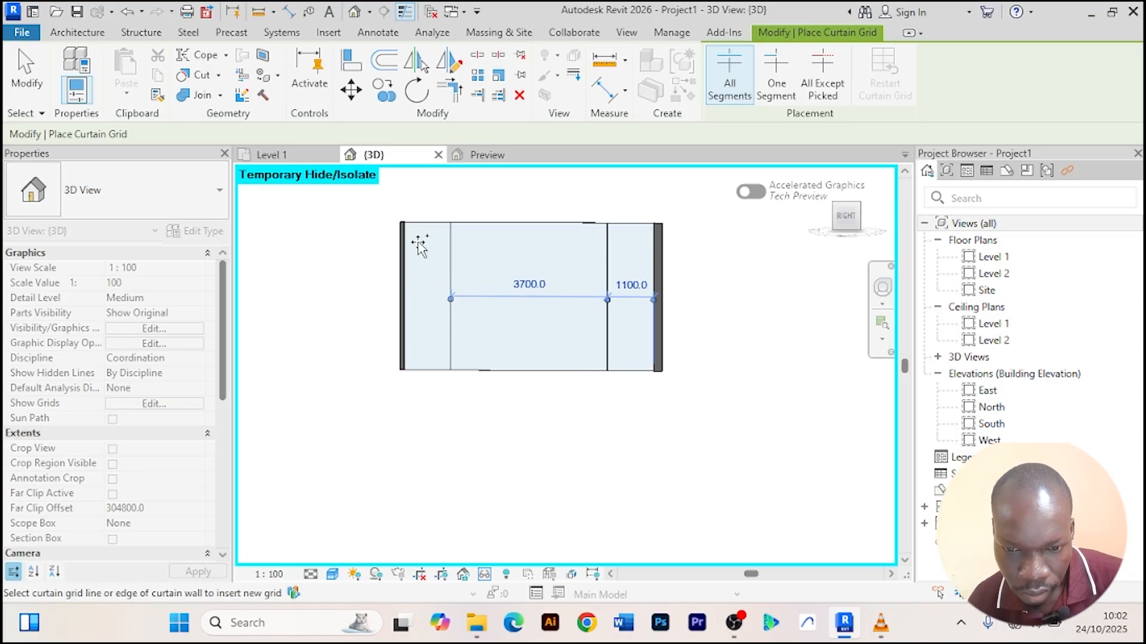
pyautogui.rightClick(304, 244)
pyautogui.click(341, 250)
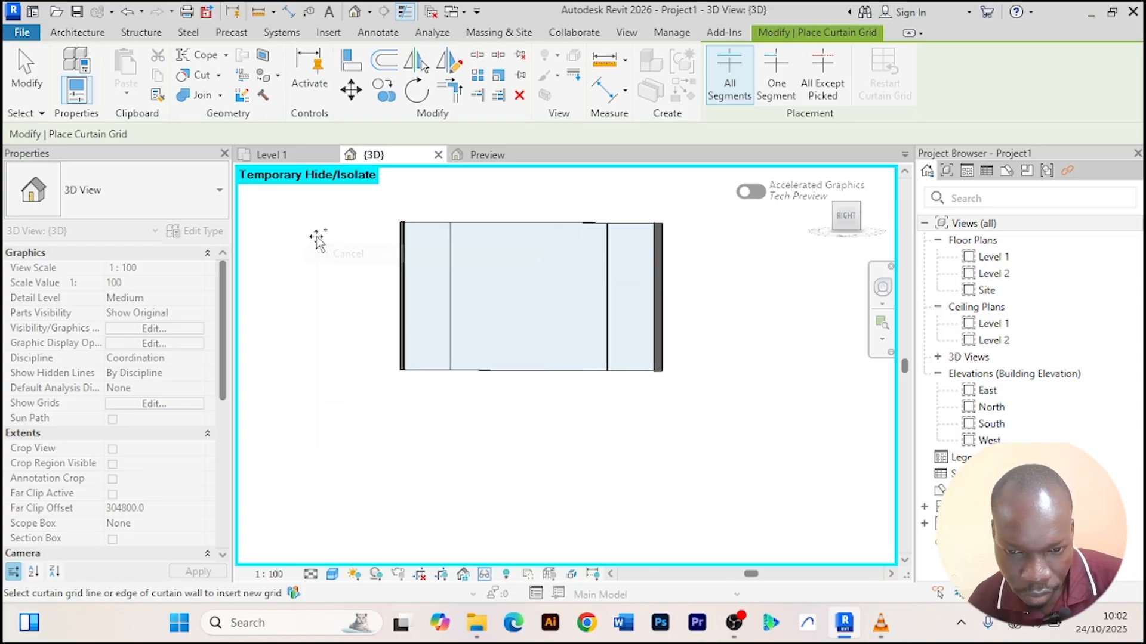
pyautogui.rightClick(316, 240)
pyautogui.click(352, 248)
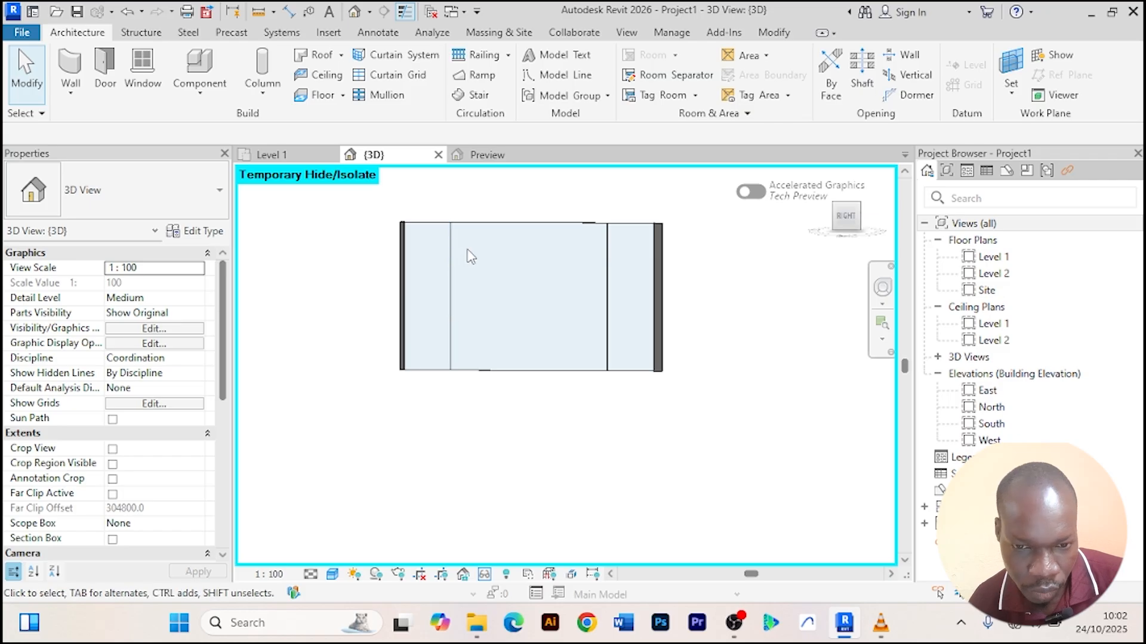
# Place mullions on the curtain grid lines and undo them.
pyautogui.click(399, 97)
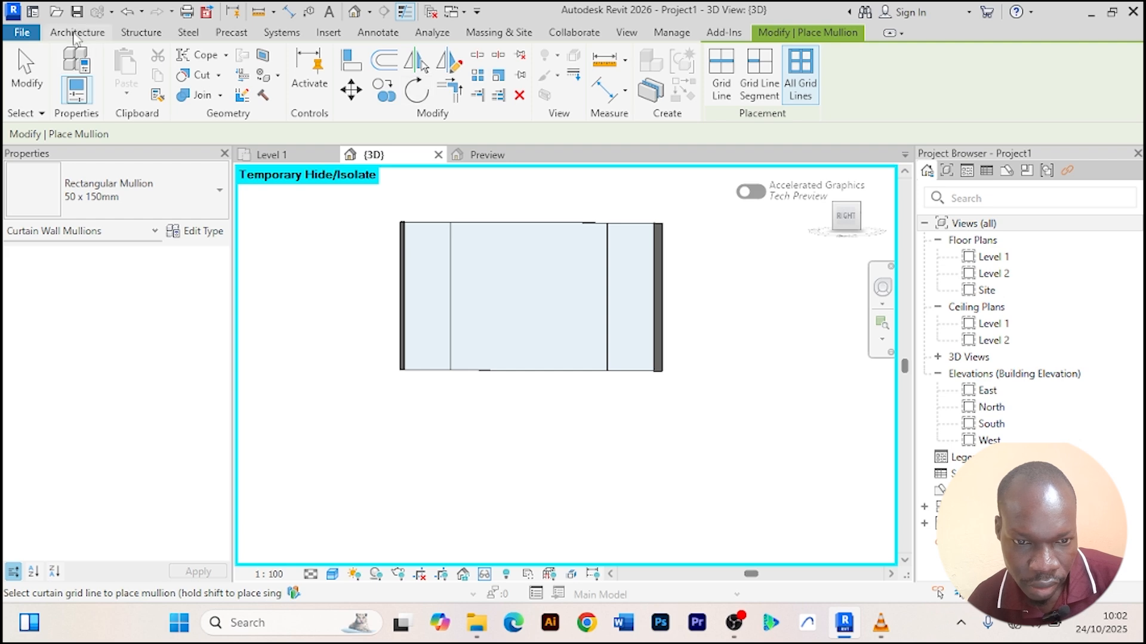
pyautogui.click(76, 33)
pyautogui.click(388, 103)
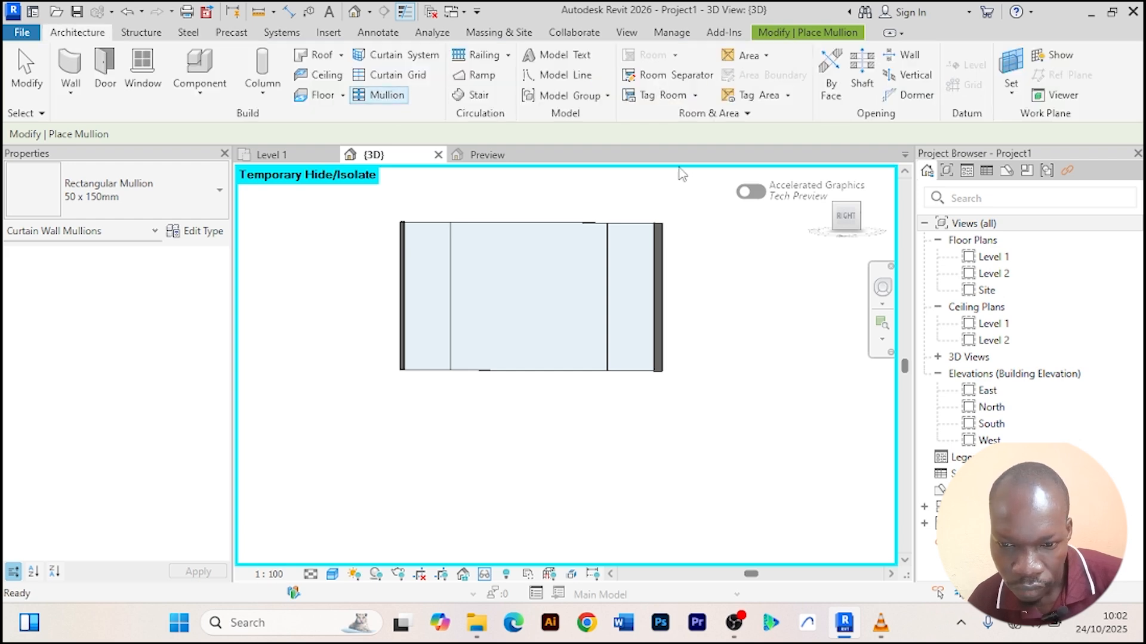
pyautogui.click(452, 295)
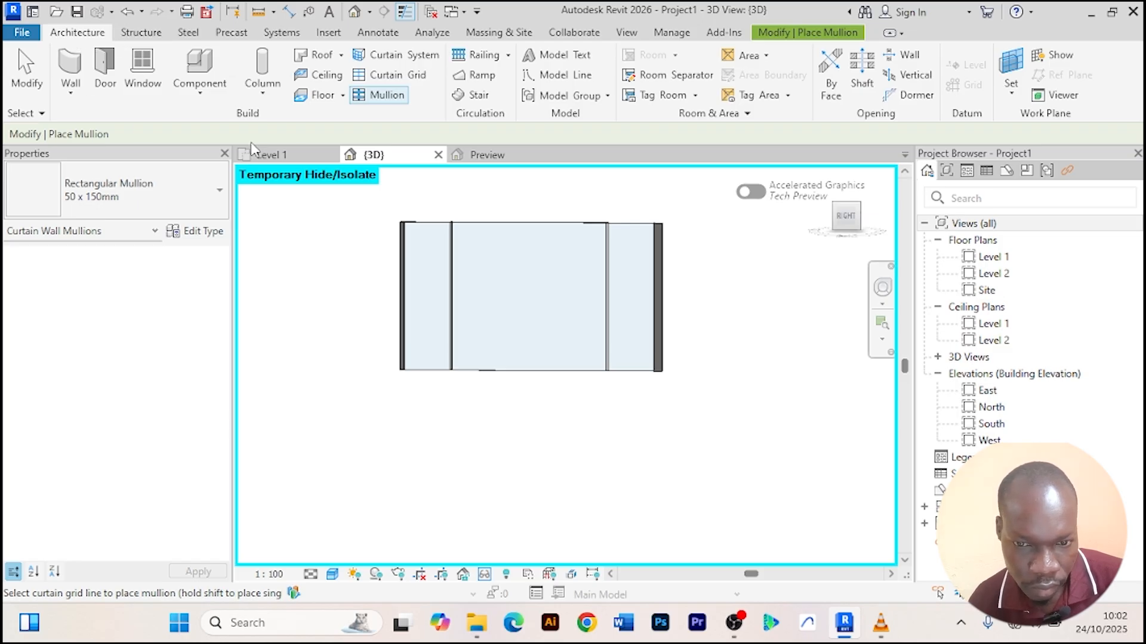
pyautogui.rightClick(736, 246)
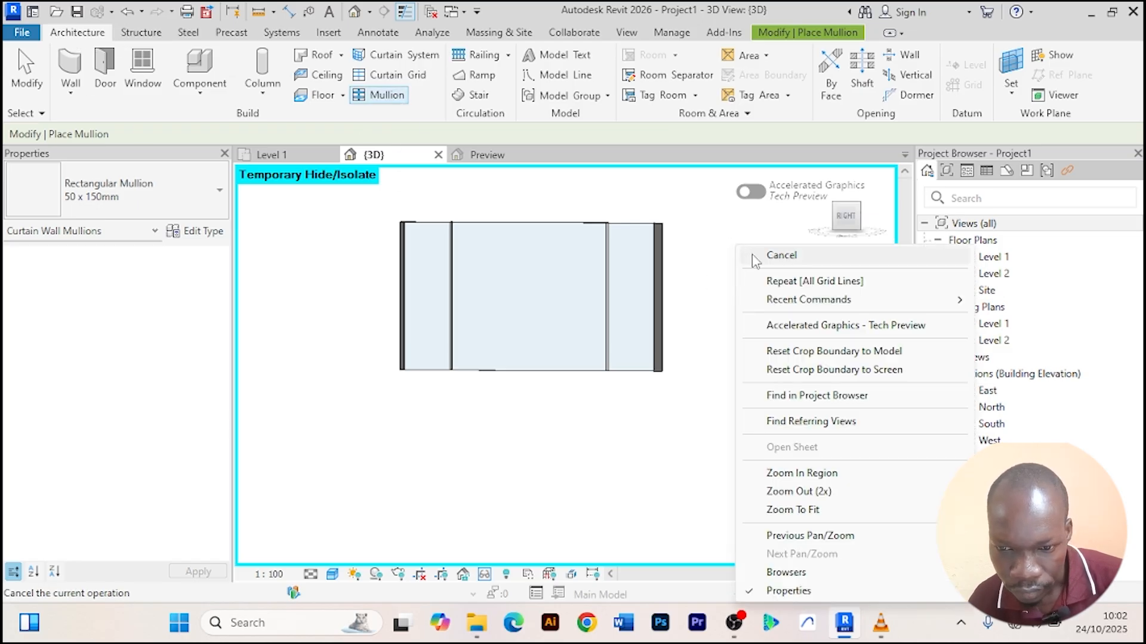
pyautogui.click(753, 261)
pyautogui.rightClick(746, 256)
pyautogui.click(753, 229)
pyautogui.rightClick(732, 250)
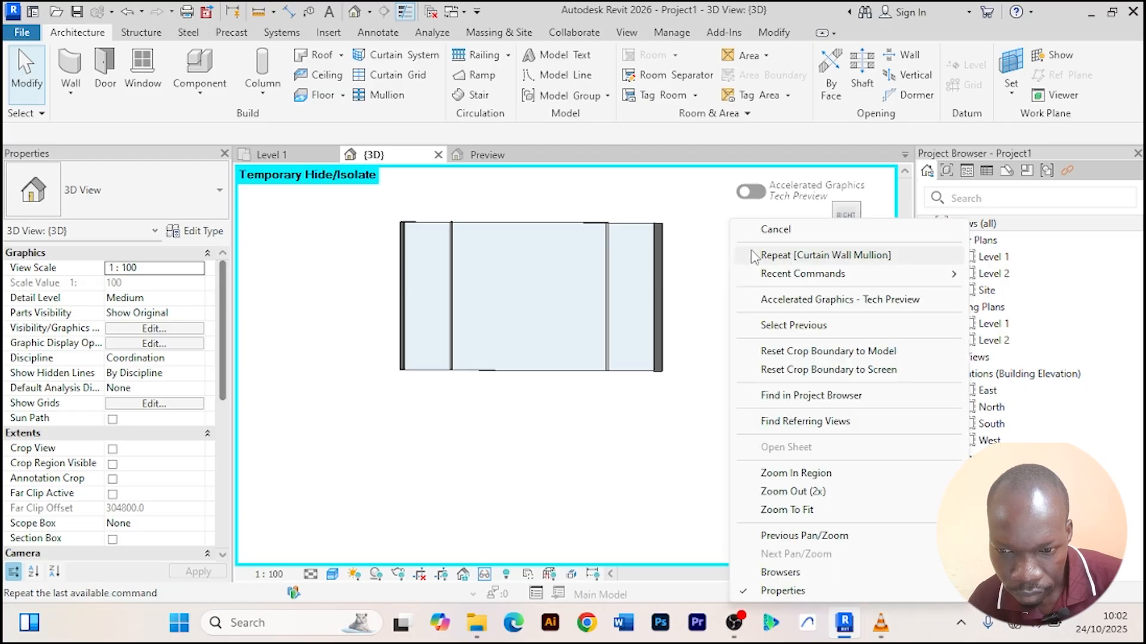
pyautogui.click(753, 229)
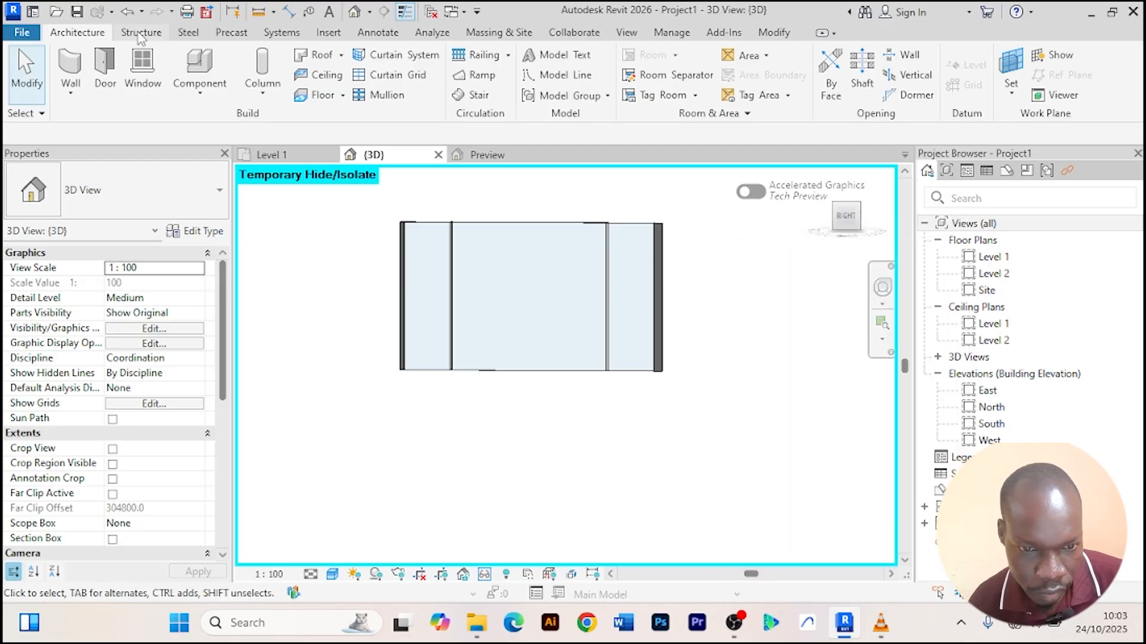
pyautogui.click(127, 13)
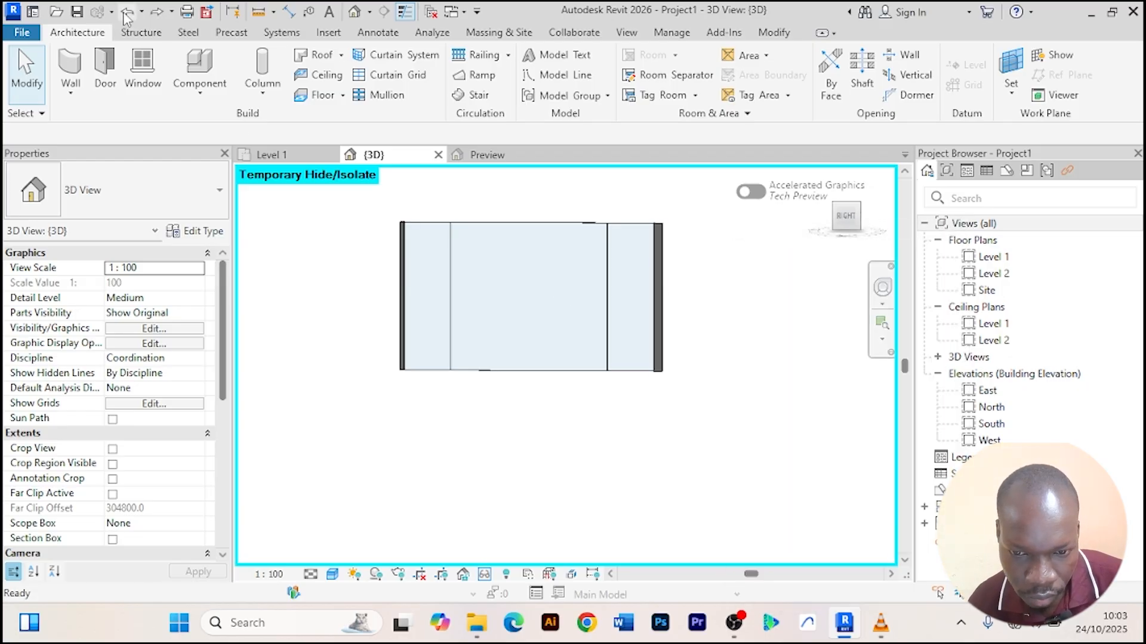
pyautogui.rightClick(311, 247)
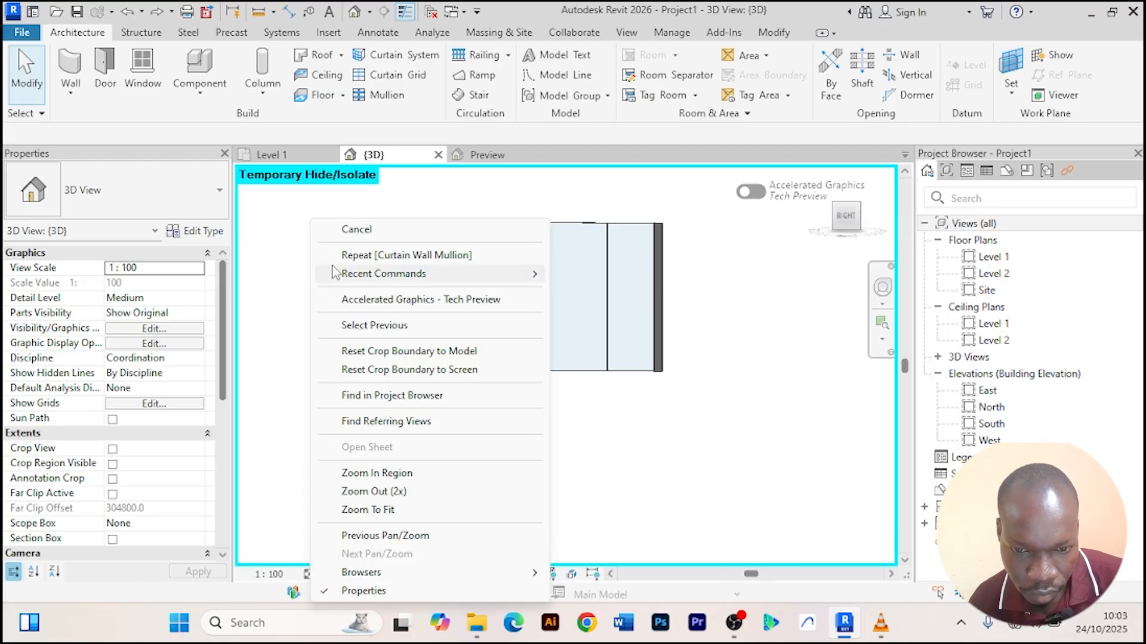
pyautogui.click(333, 234)
pyautogui.rightClick(341, 242)
pyautogui.click(367, 229)
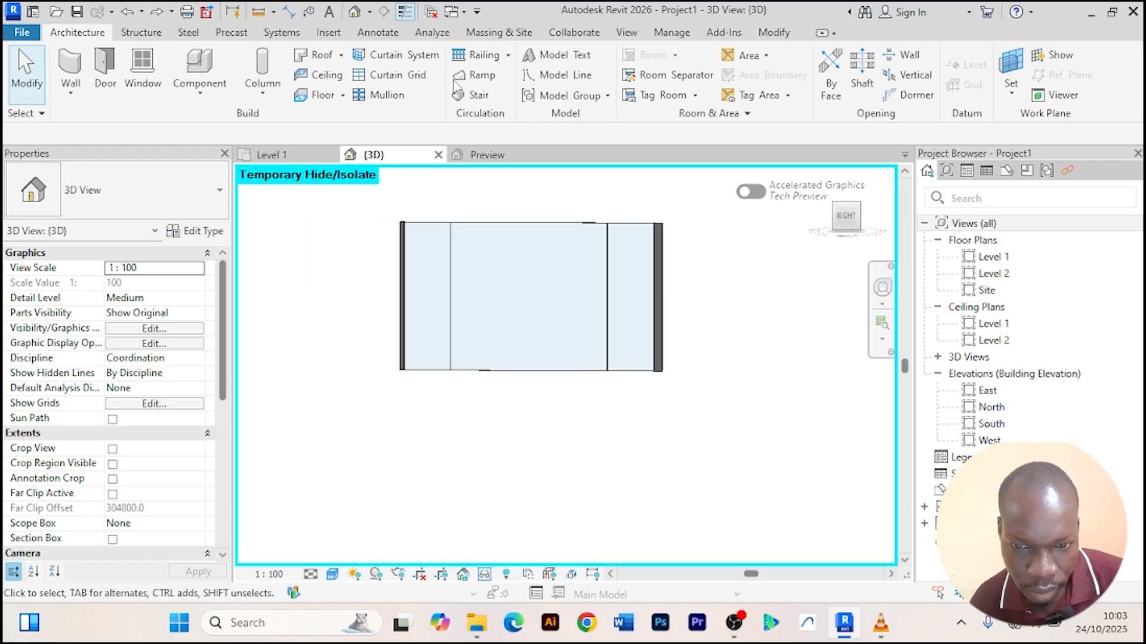
# Place rectangular mullions on all grid lines of the curtain wall.
pyautogui.click(379, 95)
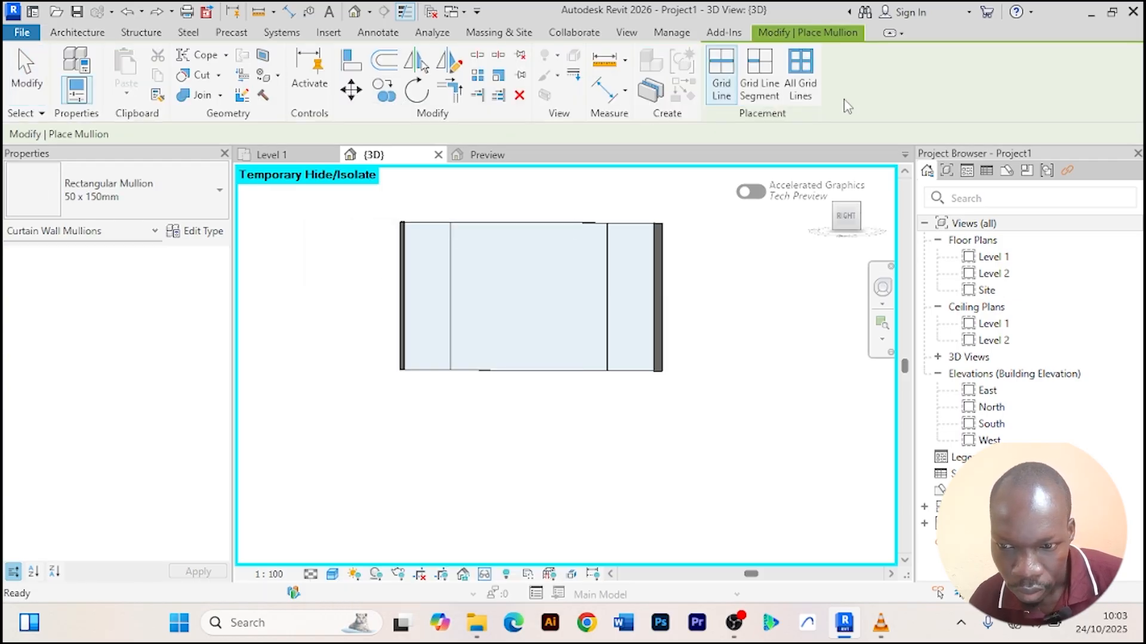
pyautogui.click(802, 79)
pyautogui.click(484, 325)
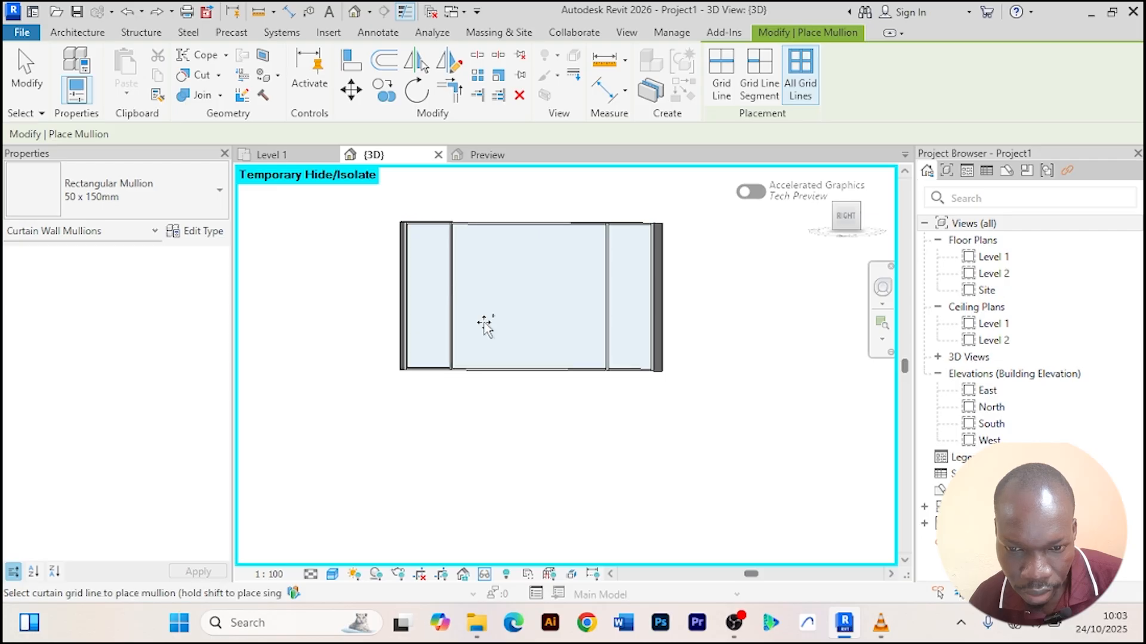
pyautogui.rightClick(710, 296)
pyautogui.click(755, 256)
pyautogui.rightClick(744, 222)
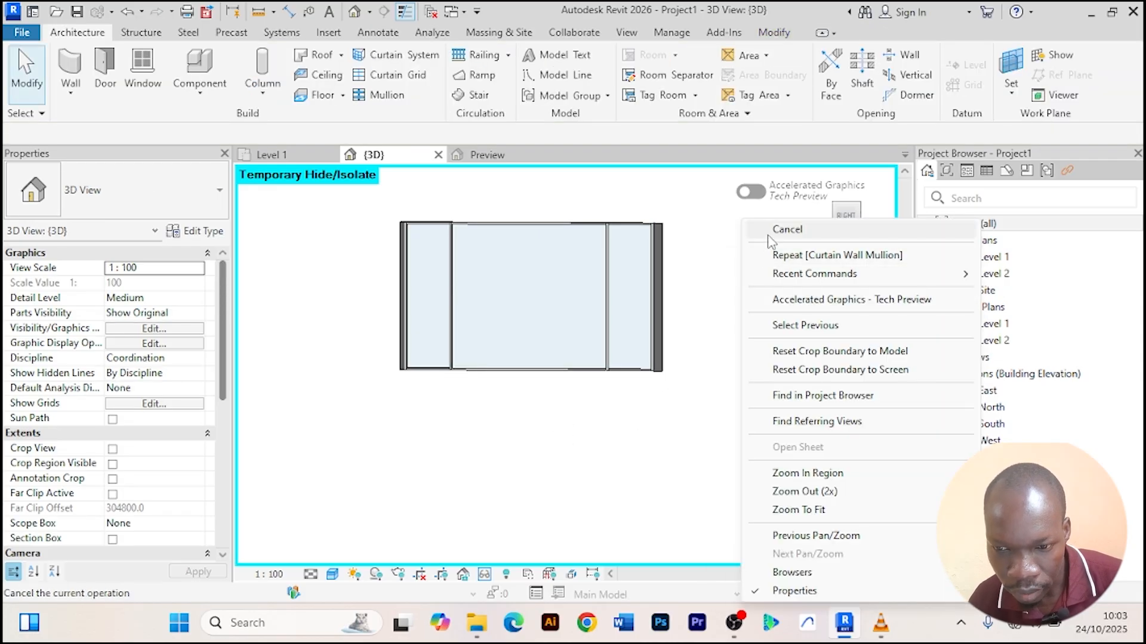
pyautogui.click(770, 233)
# Select the middle curtain panel and load the Aluprof MB-77HS HI E Alu Sliding Door family from its type properties.
pyautogui.scroll(2, 503, 302)
pyautogui.scroll(-1, 501, 302)
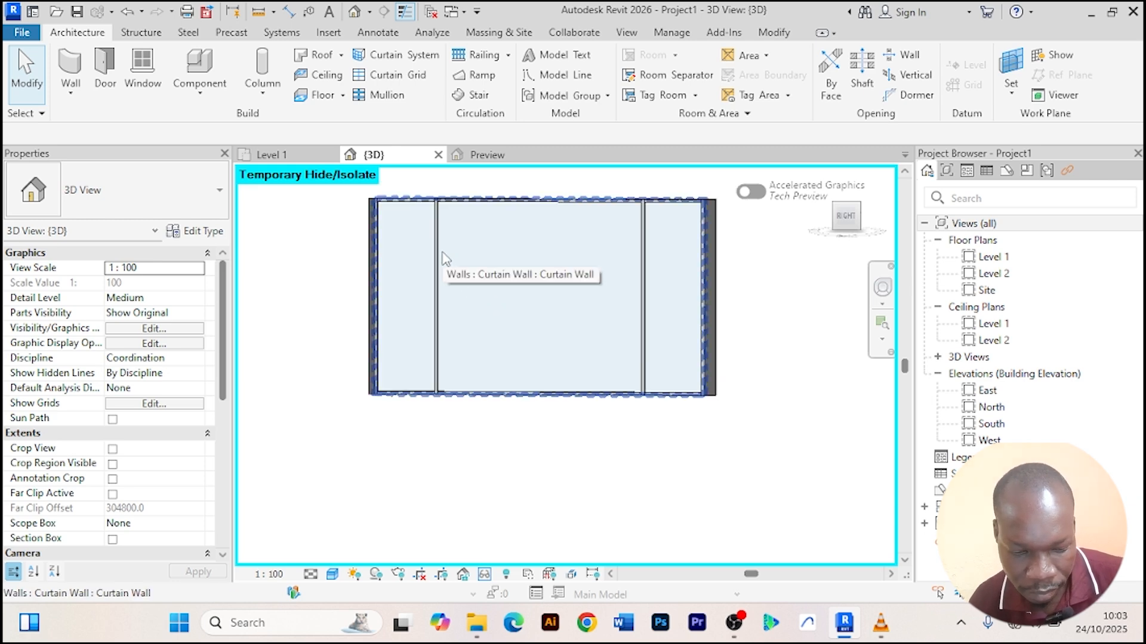
pyautogui.press('Tab')
pyautogui.press('Tab')
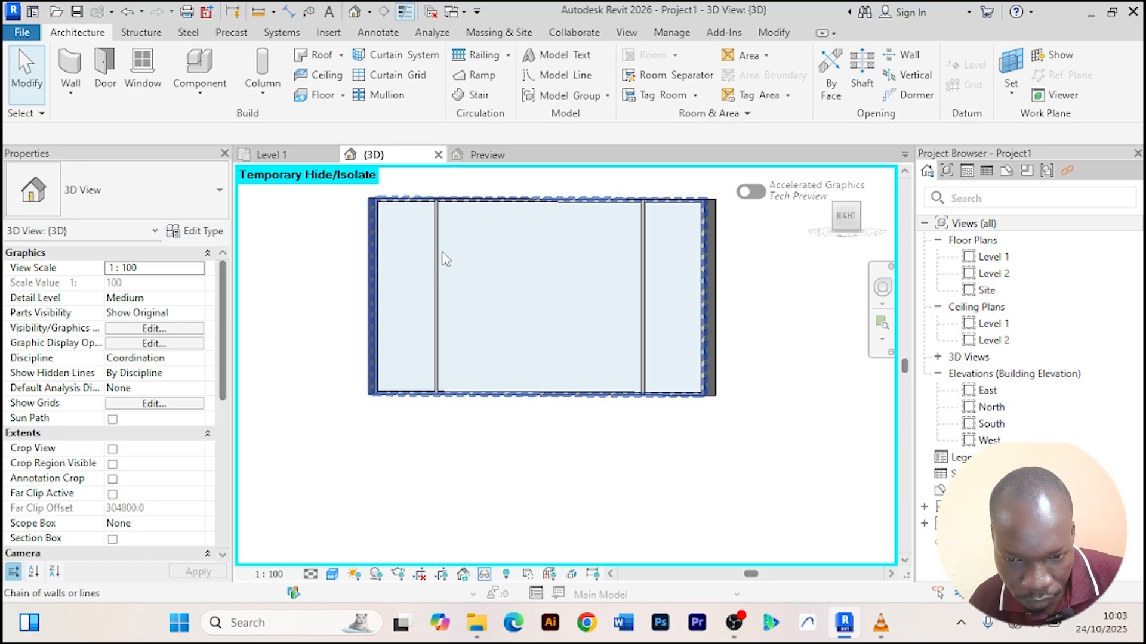
pyautogui.press('Tab')
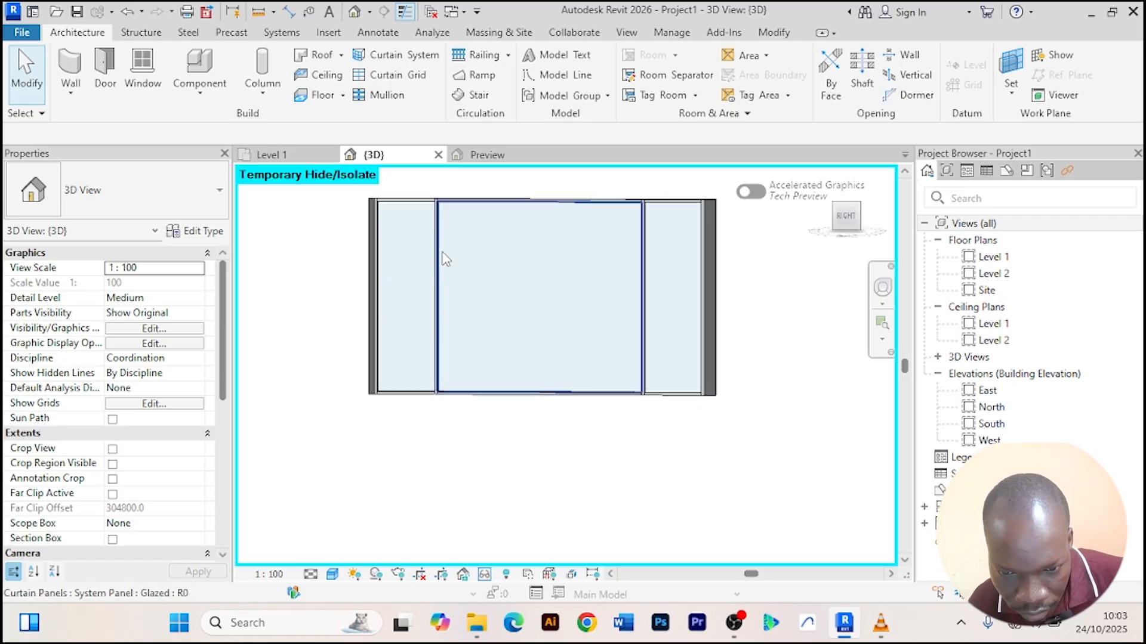
pyautogui.click(444, 258)
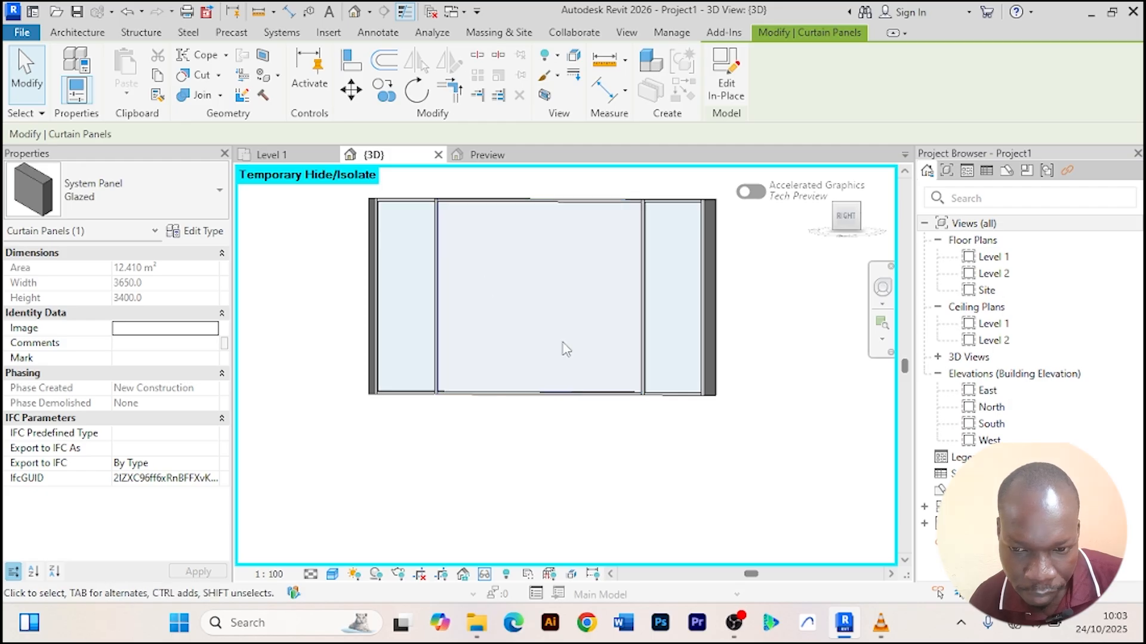
pyautogui.click(210, 233)
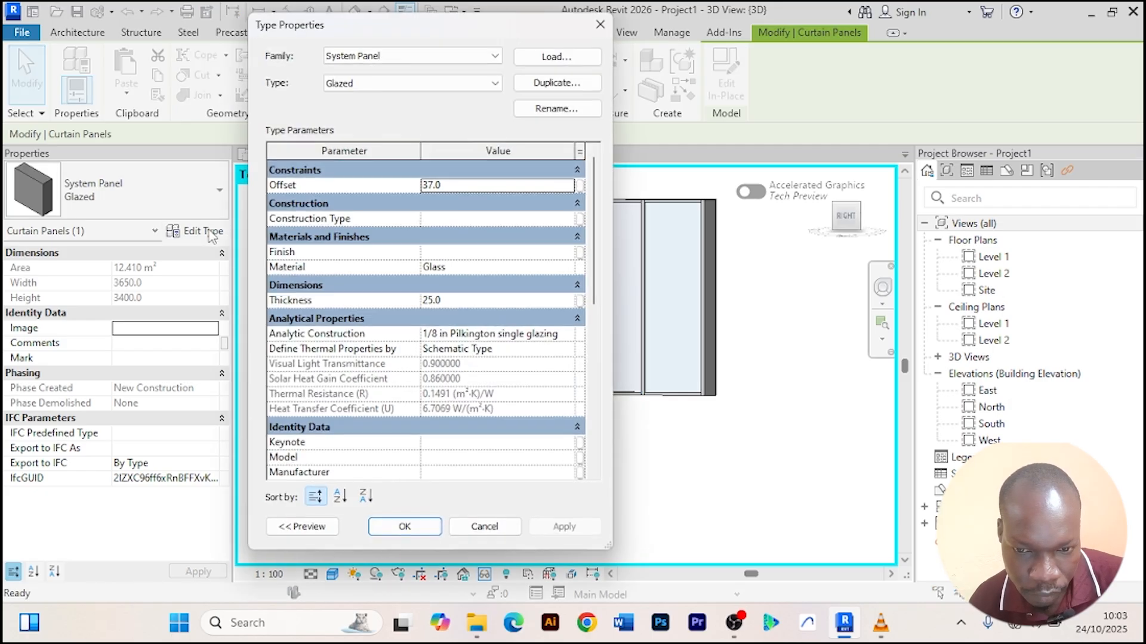
pyautogui.click(550, 55)
pyautogui.click(500, 259)
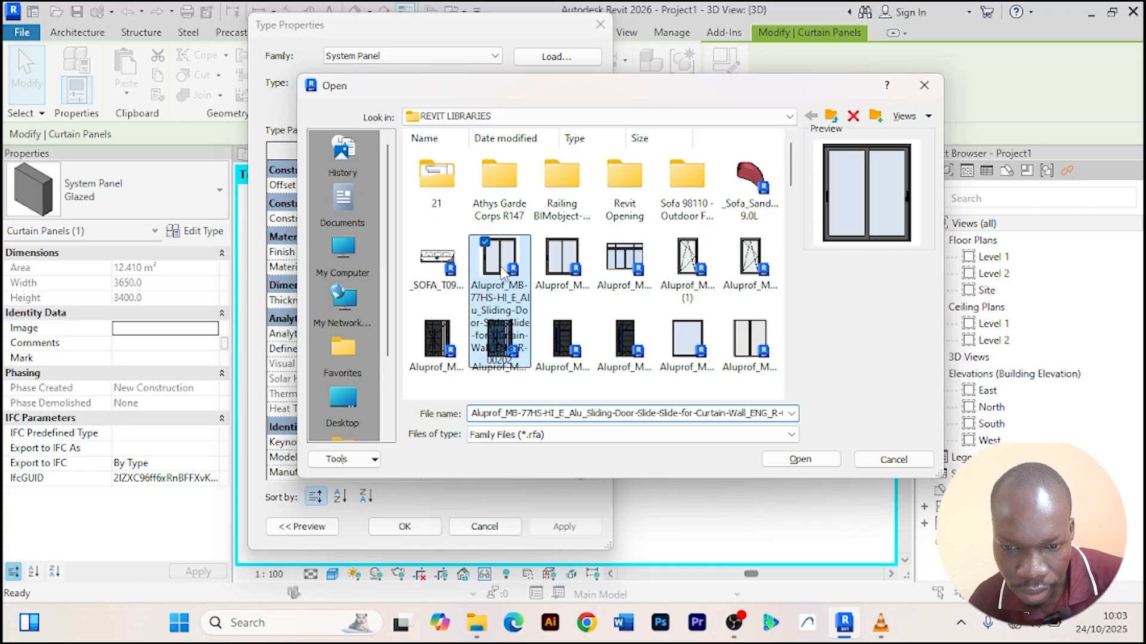
pyautogui.click(818, 464)
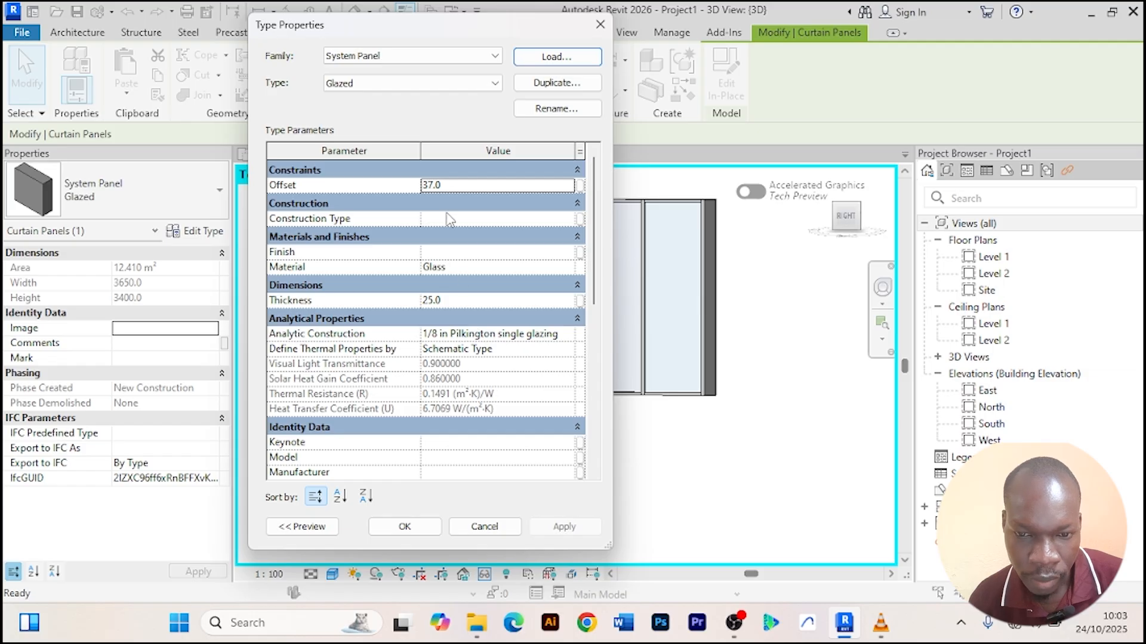
pyautogui.click(404, 524)
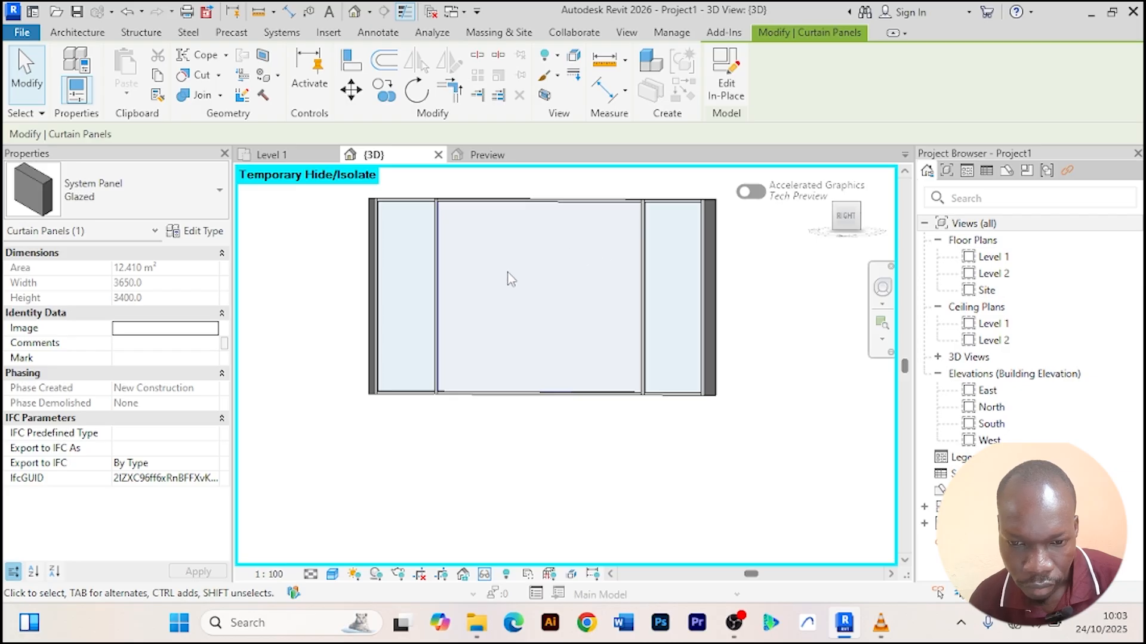
# Reset the temporary hide/isolate in the 3D view.
pyautogui.scroll(3, 510, 279)
pyautogui.scroll(-2, 510, 278)
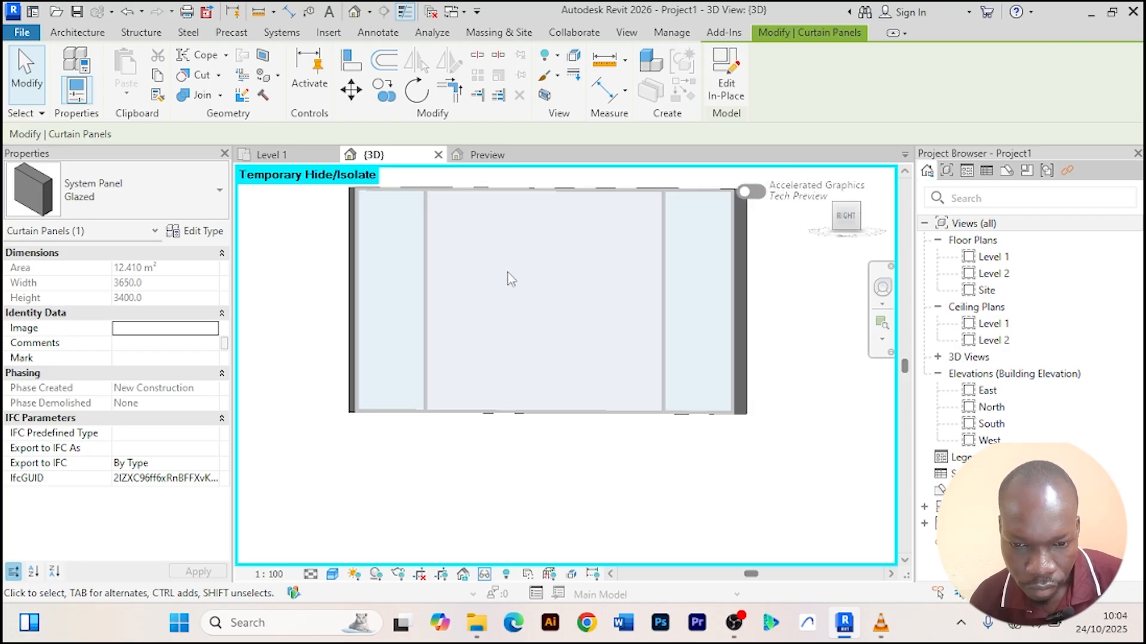
pyautogui.click(485, 574)
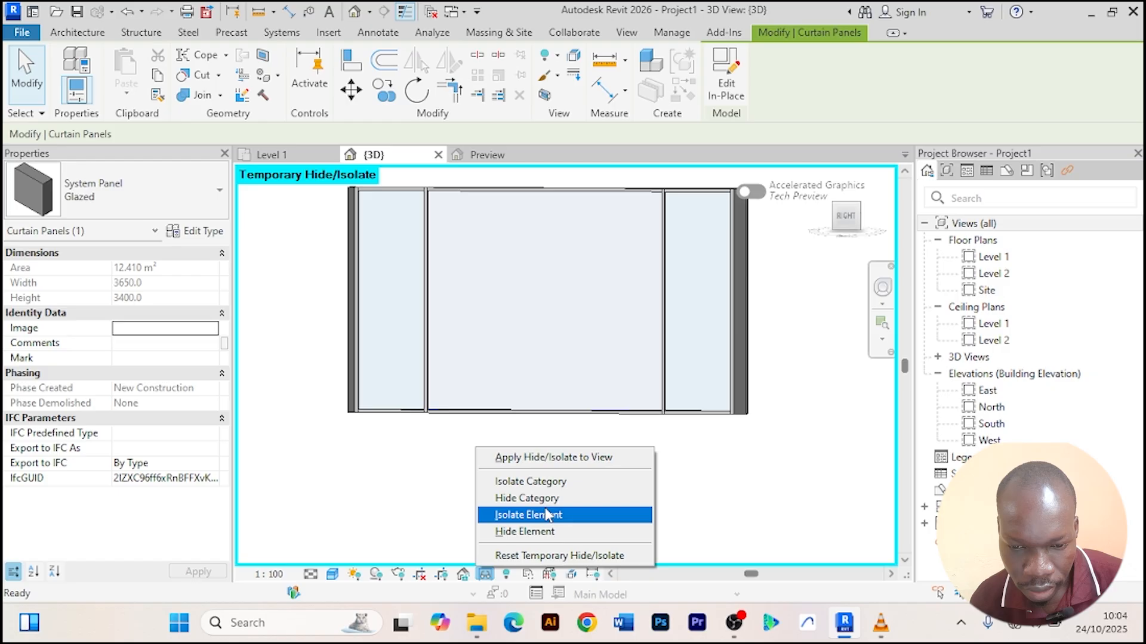
pyautogui.click(549, 556)
# Orbit to the back and temporarily isolate the back basic wall.
pyautogui.keyDown('shift'); pyautogui.moveTo(561, 517); pyautogui.dragTo(496, 517, button='middle'); pyautogui.keyUp('shift')
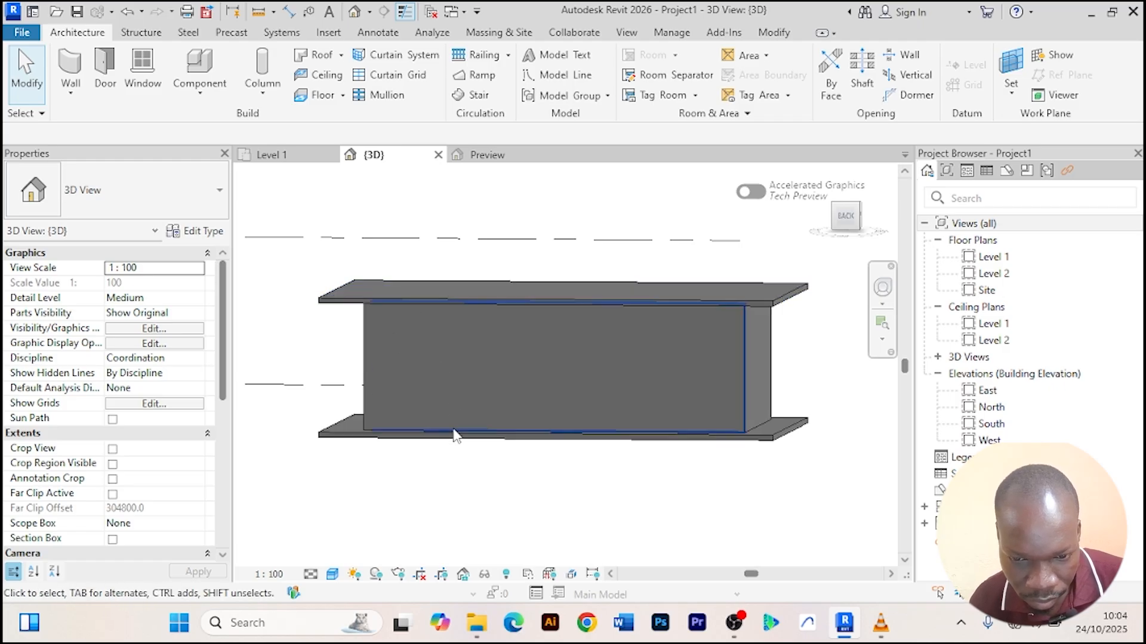
pyautogui.click(422, 331)
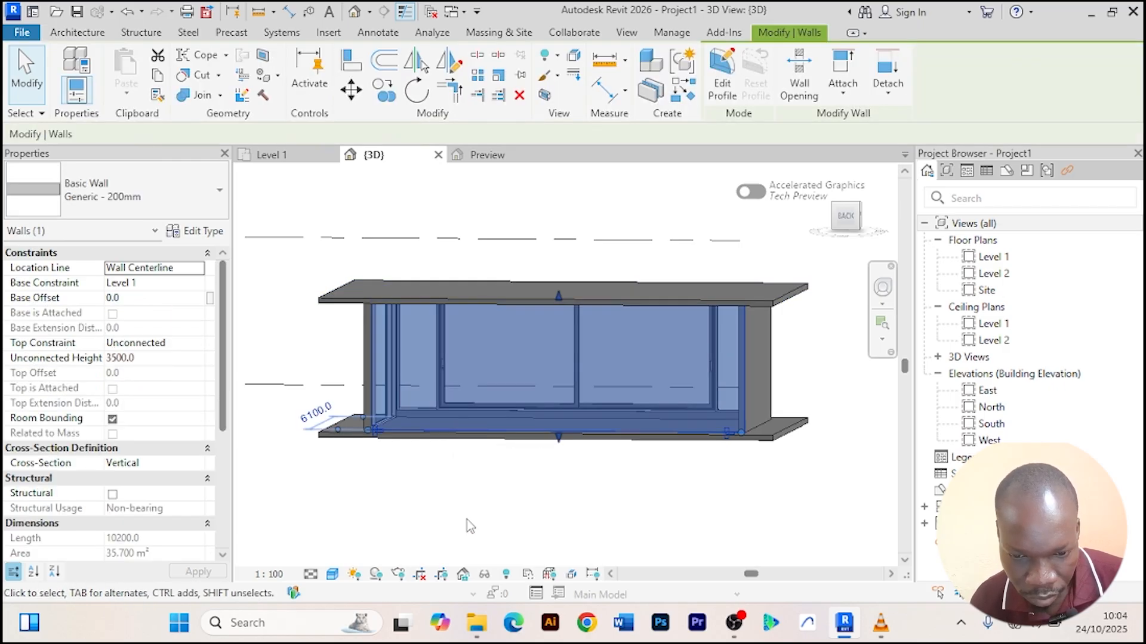
pyautogui.keyDown('shift'); pyautogui.moveTo(479, 517); pyautogui.dragTo(488, 511, button='middle'); pyautogui.keyUp('shift')
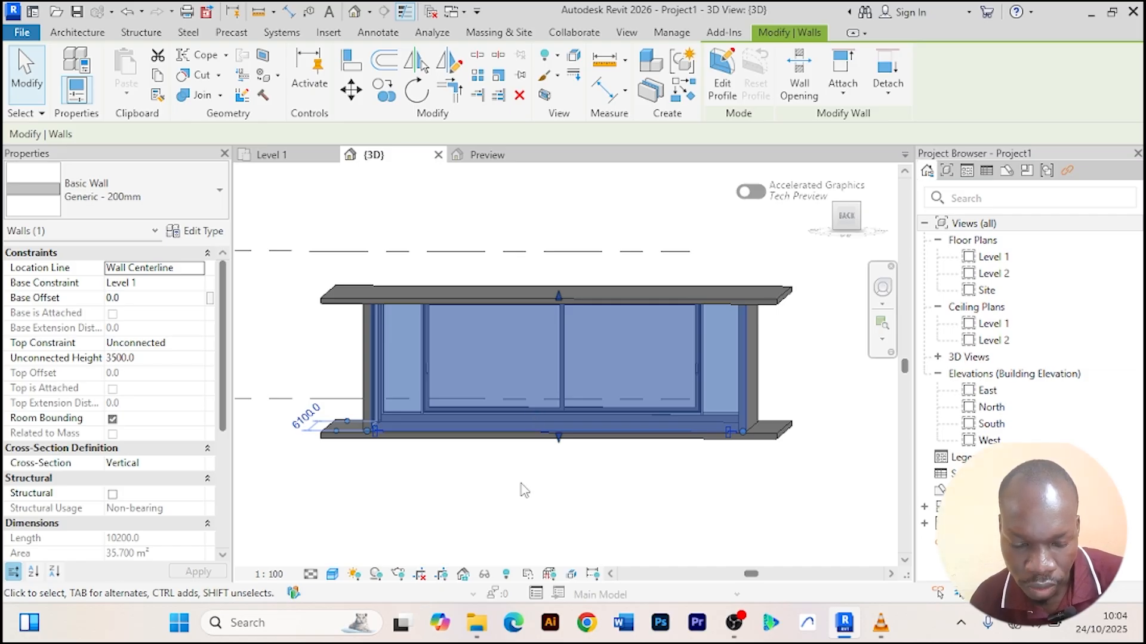
pyautogui.click(484, 575)
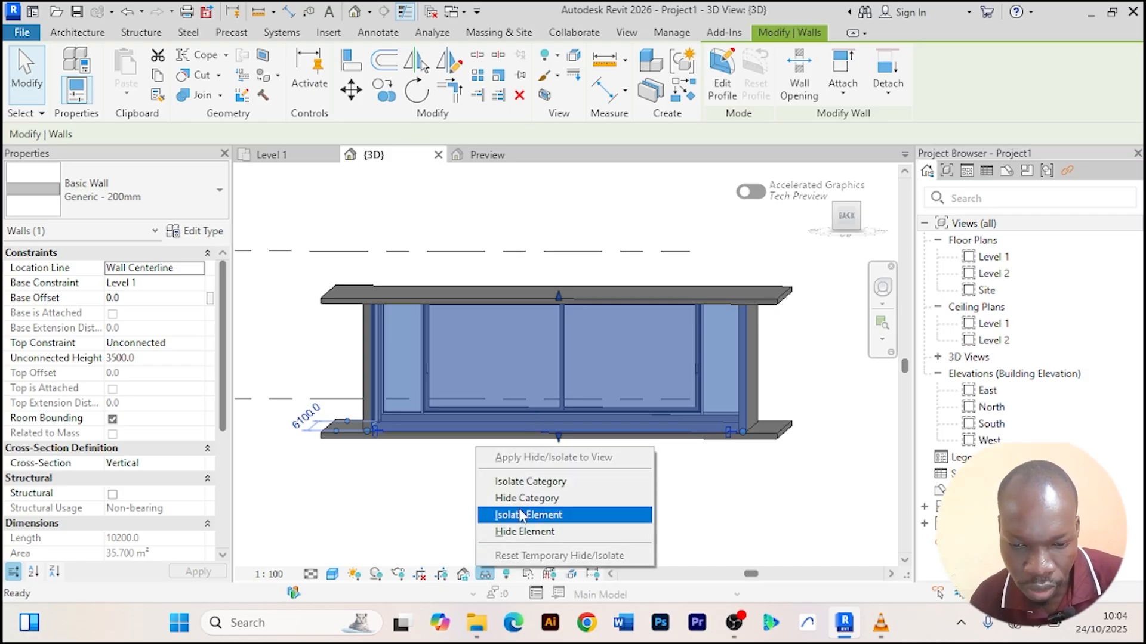
pyautogui.click(517, 517)
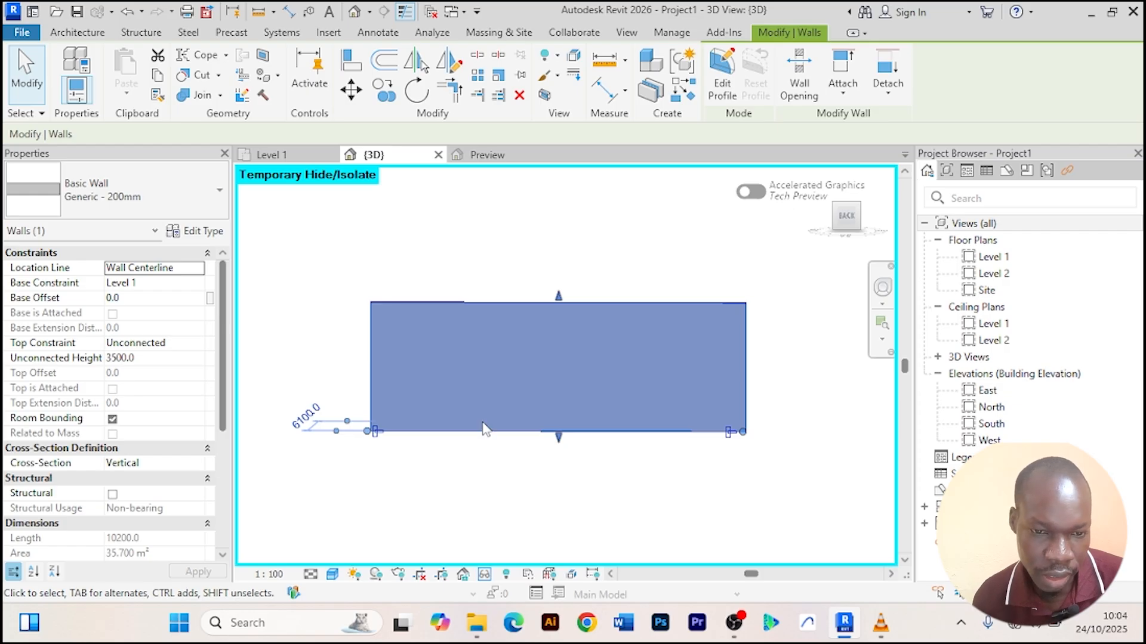
# Split the isolated back wall close to each of its two ends.
pyautogui.click(477, 54)
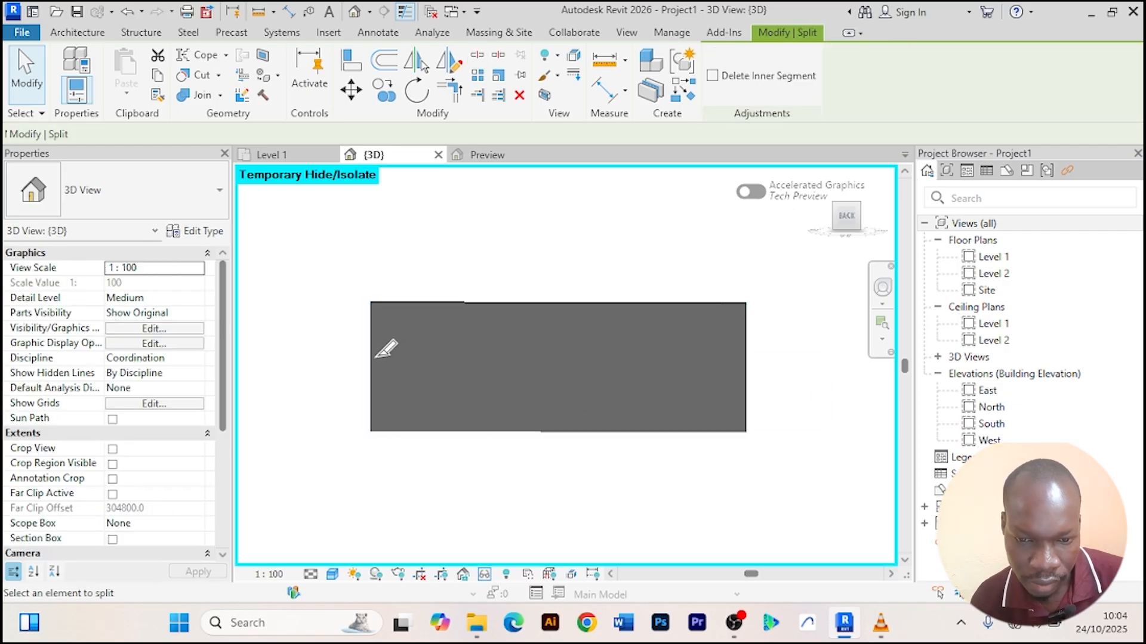
pyautogui.scroll(2, 385, 340)
pyautogui.scroll(3, 383, 332)
pyautogui.scroll(-4, 385, 241)
pyautogui.moveTo(385, 243); pyautogui.dragTo(336, 243, button='middle')
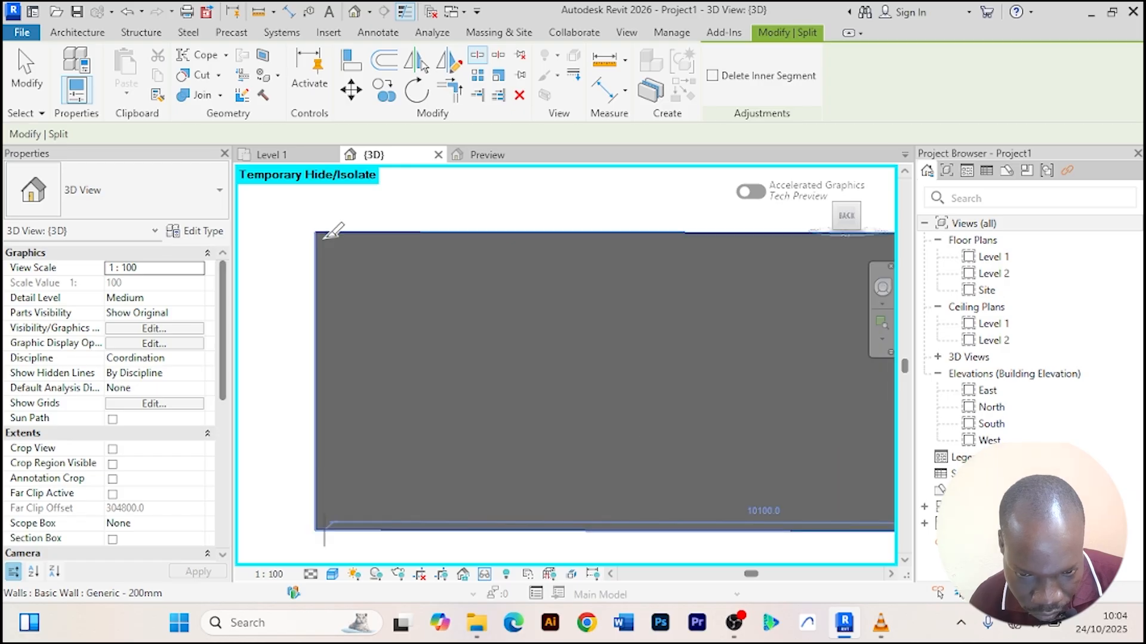
pyautogui.scroll(2, 327, 234)
pyautogui.scroll(-1, 363, 246)
pyautogui.moveTo(775, 342); pyautogui.dragTo(429, 359, button='middle')
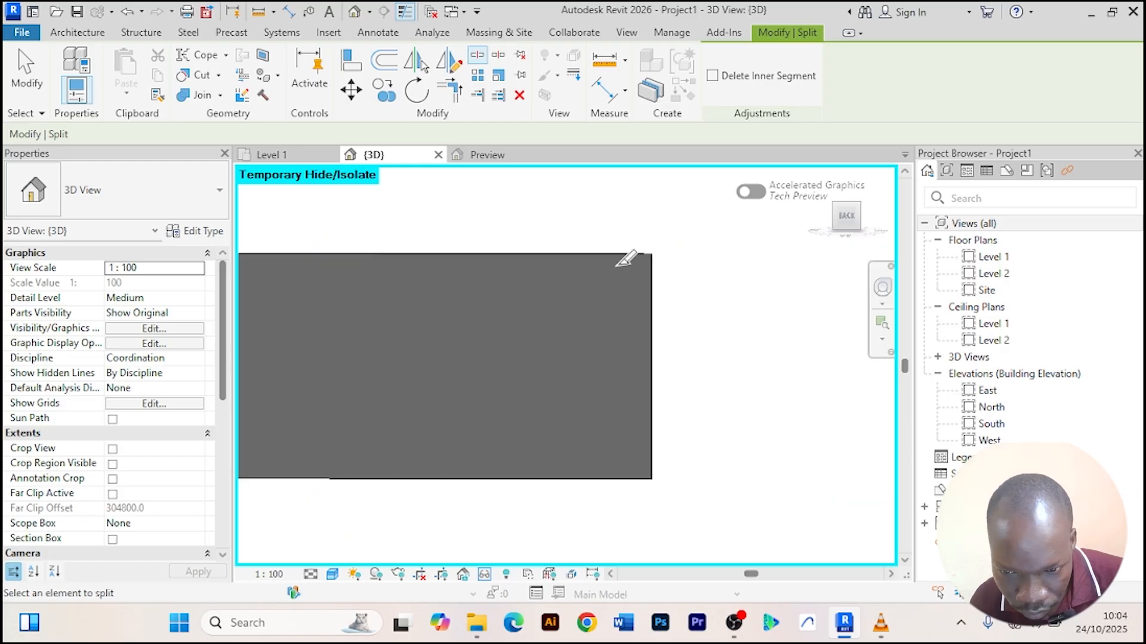
pyautogui.scroll(2, 643, 252)
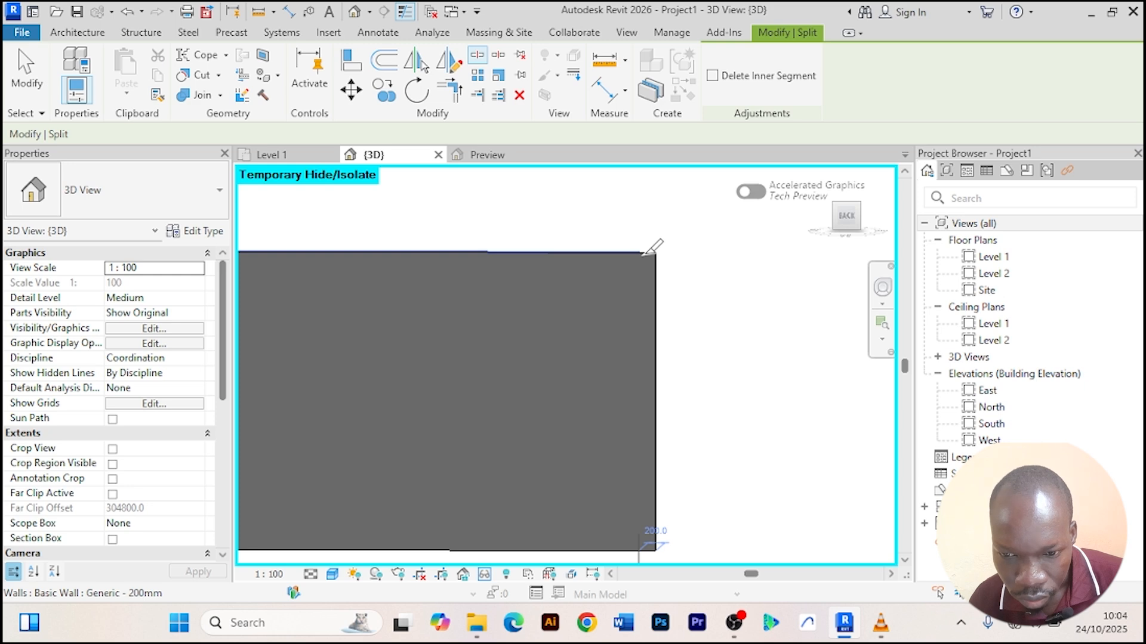
pyautogui.scroll(-2, 437, 330)
pyautogui.moveTo(437, 330); pyautogui.dragTo(711, 338, button='middle')
pyautogui.scroll(2, 444, 323)
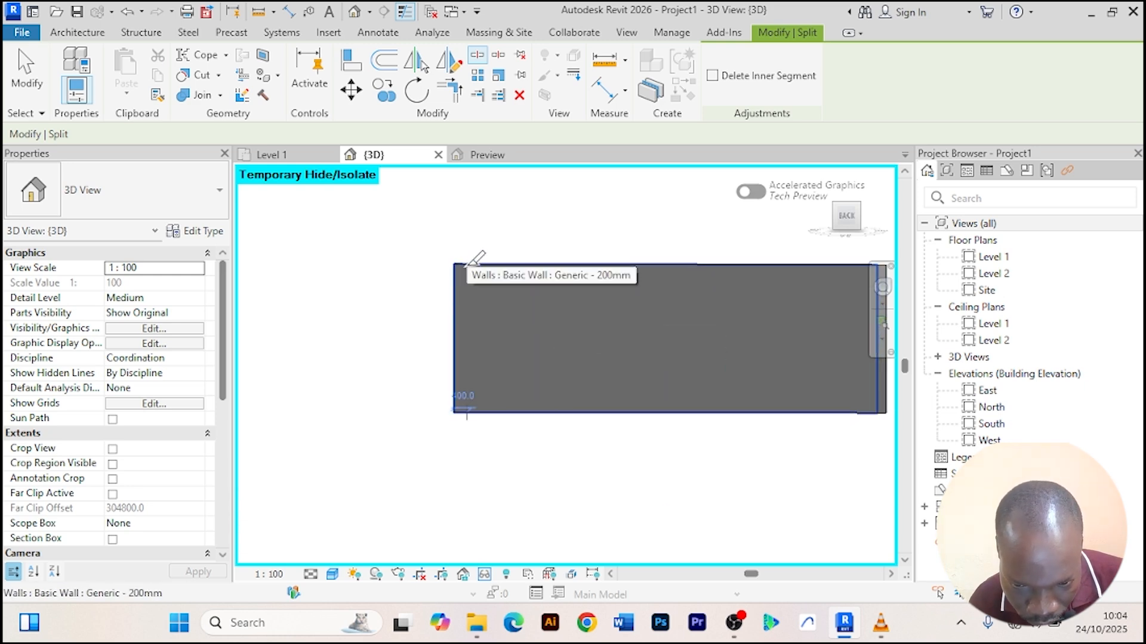
pyautogui.scroll(2, 466, 263)
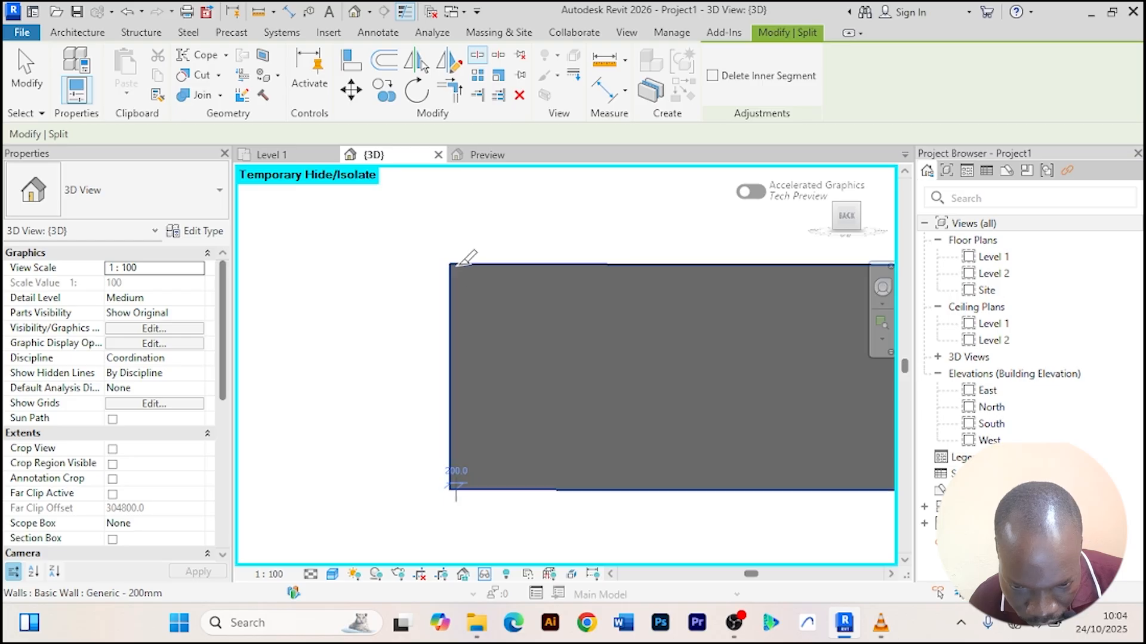
pyautogui.click(460, 264)
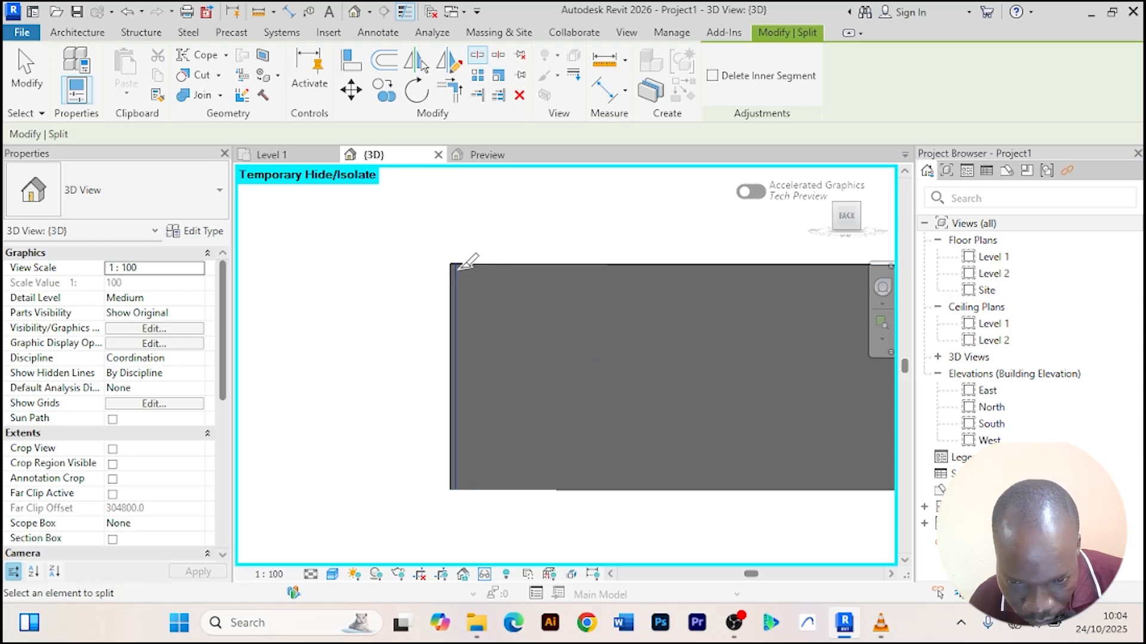
pyautogui.scroll(1, 467, 264)
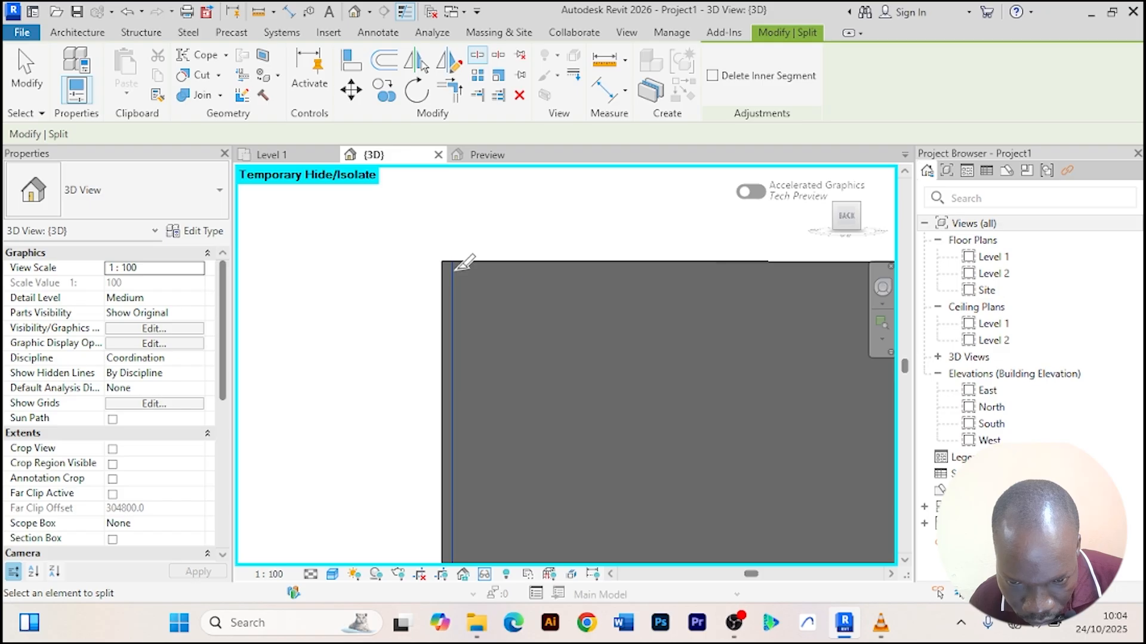
pyautogui.click(454, 273)
pyautogui.scroll(-3, 494, 309)
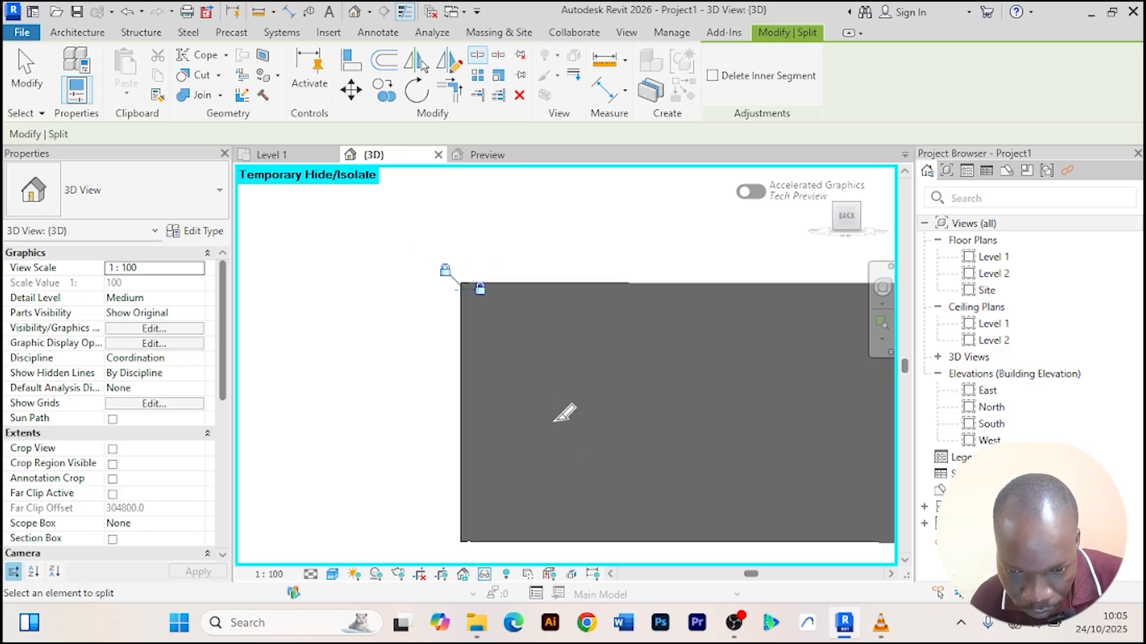
pyautogui.moveTo(562, 450); pyautogui.dragTo(440, 329, button='middle')
pyautogui.scroll(3, 395, 363)
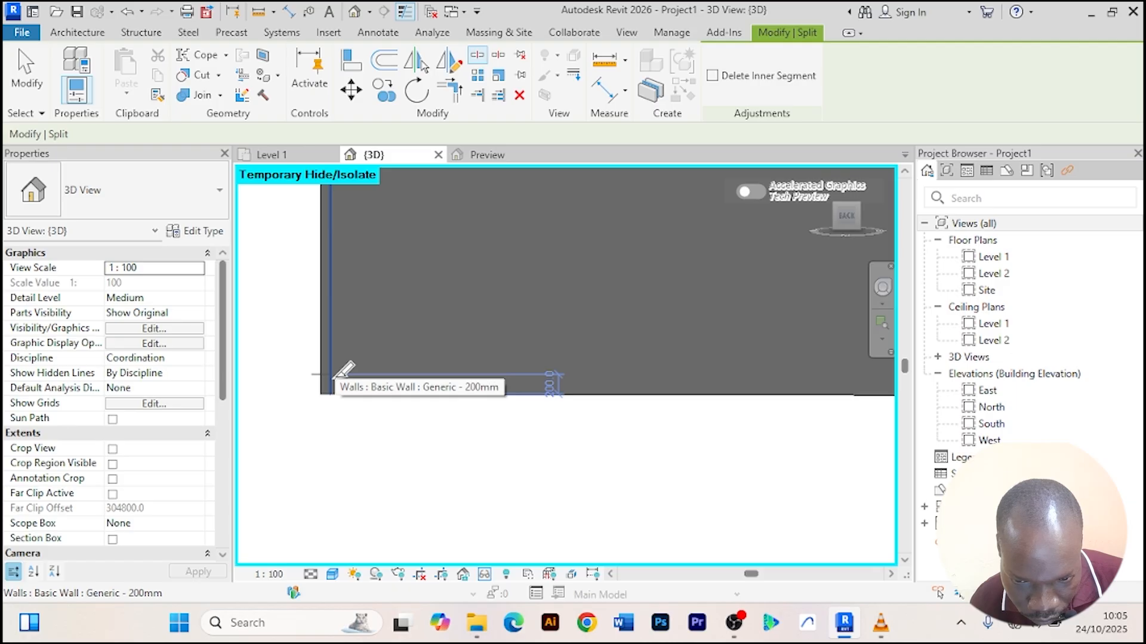
pyautogui.click(343, 370)
pyautogui.scroll(-3, 358, 366)
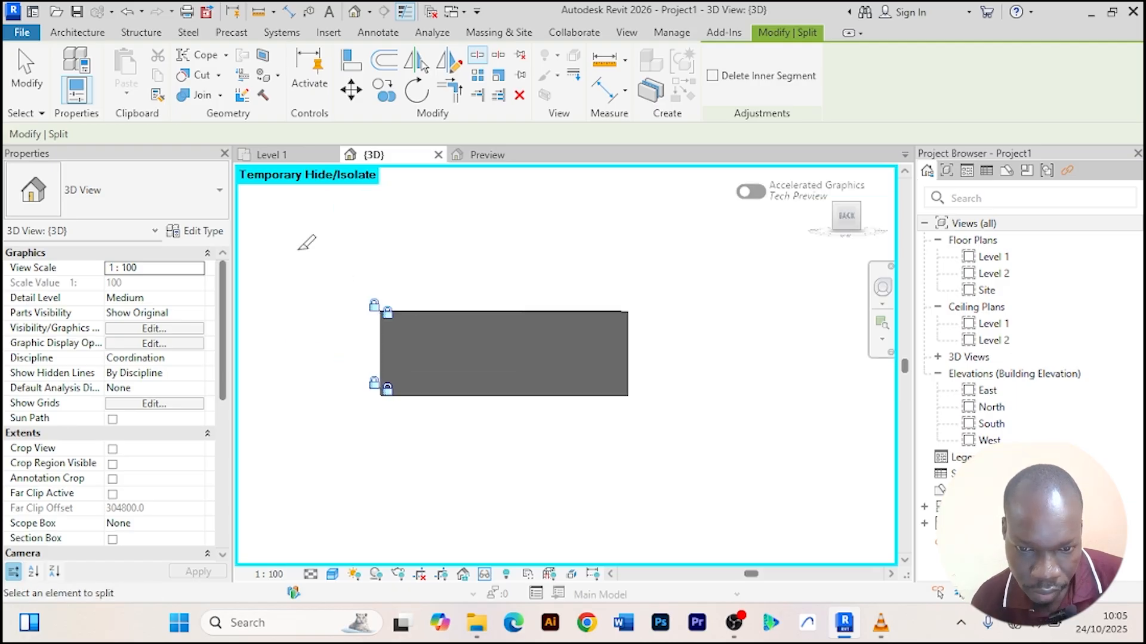
pyautogui.rightClick(299, 244)
pyautogui.click(340, 252)
pyautogui.rightClick(306, 241)
pyautogui.click(349, 253)
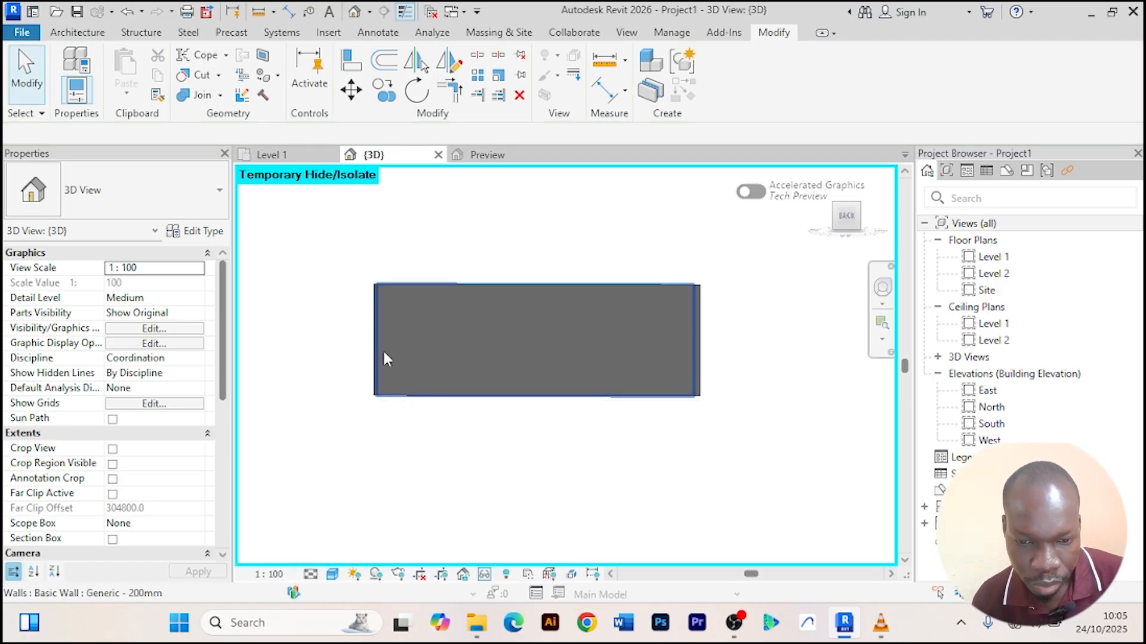
# Change the middle segment of the back wall to the Curtain Wall type.
pyautogui.click(382, 370)
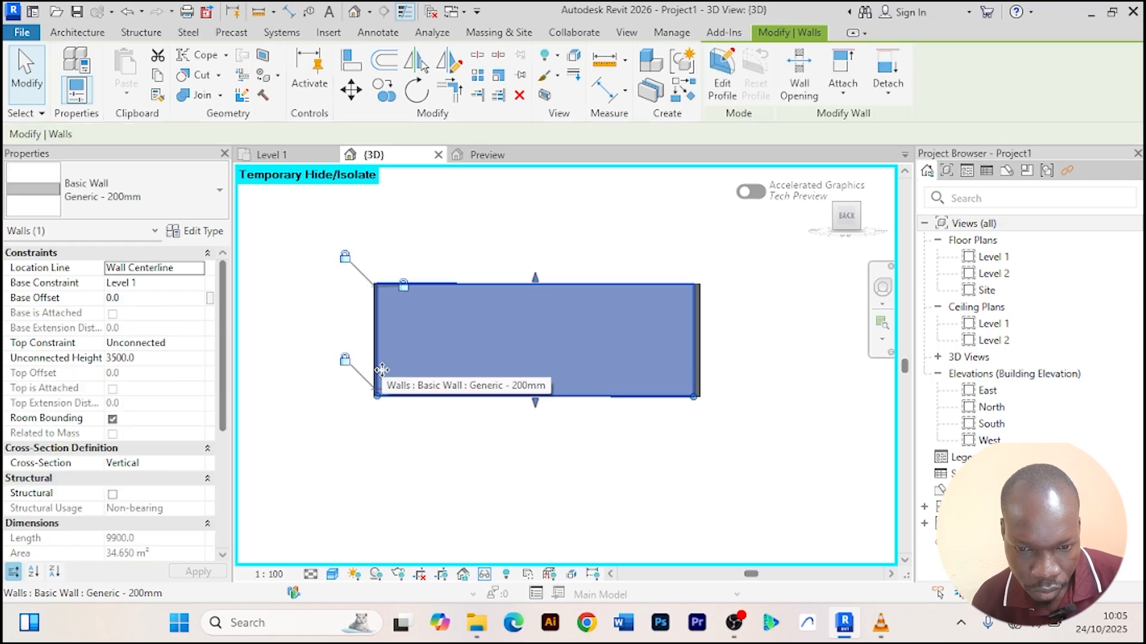
pyautogui.click(219, 195)
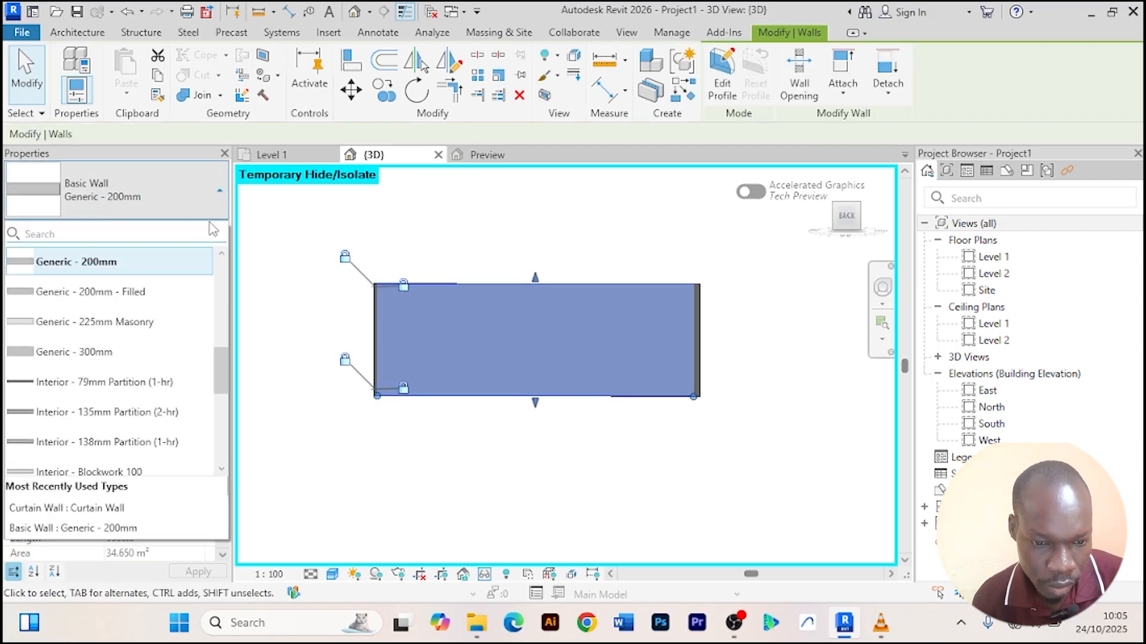
pyautogui.scroll(-3, 129, 353)
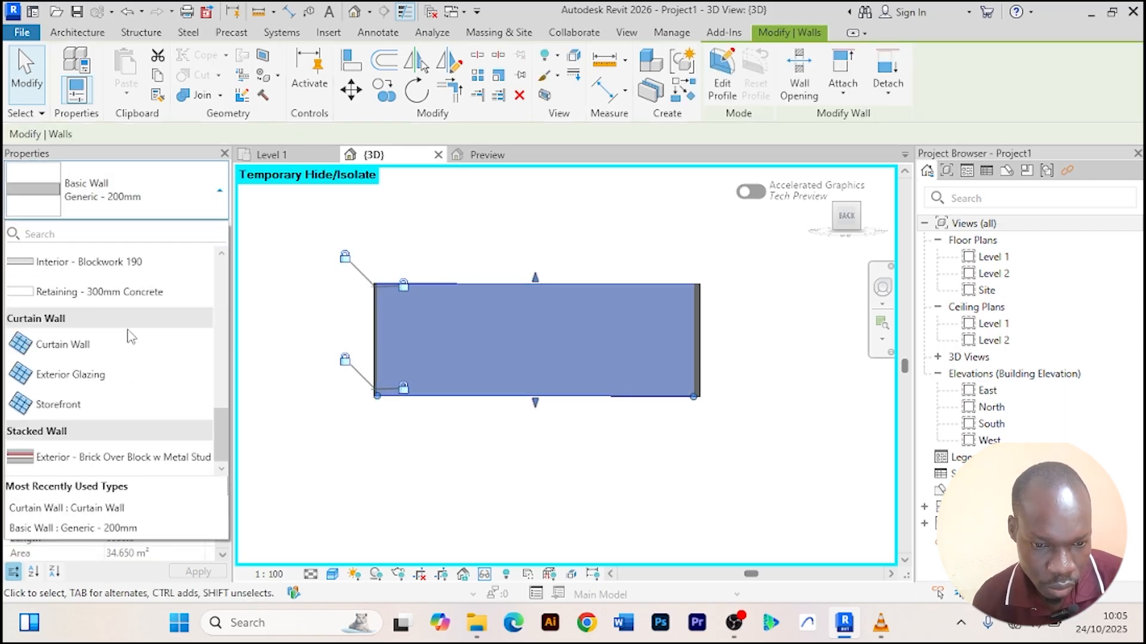
pyautogui.click(102, 350)
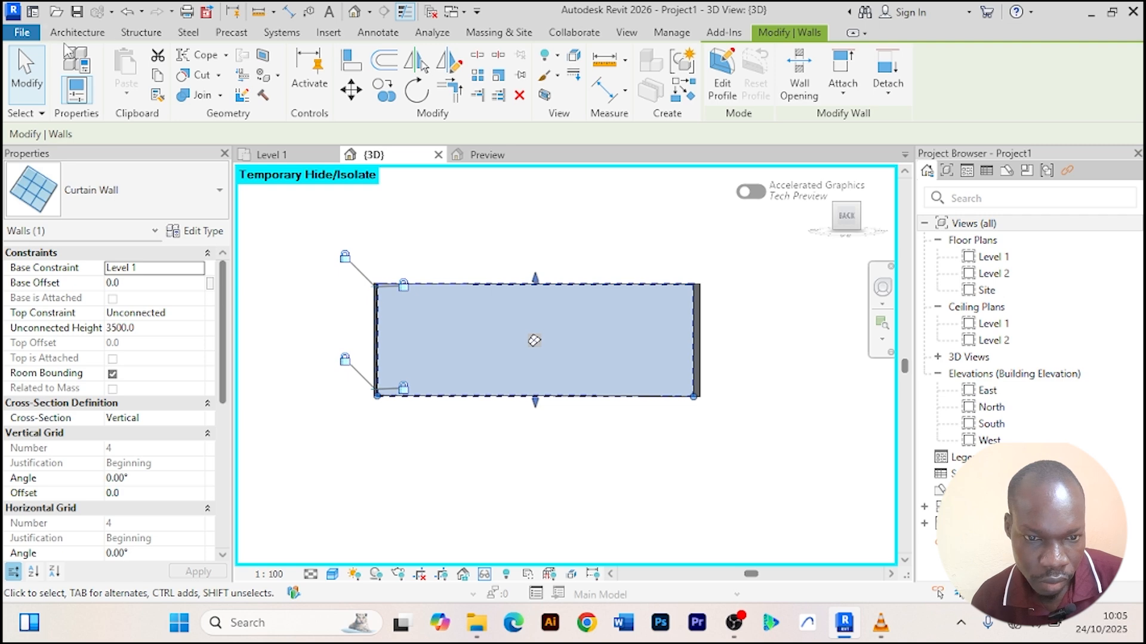
# Add two vertical curtain grid lines about 1100 mm in from each end of the back curtain wall.
pyautogui.click(77, 32)
pyautogui.click(382, 74)
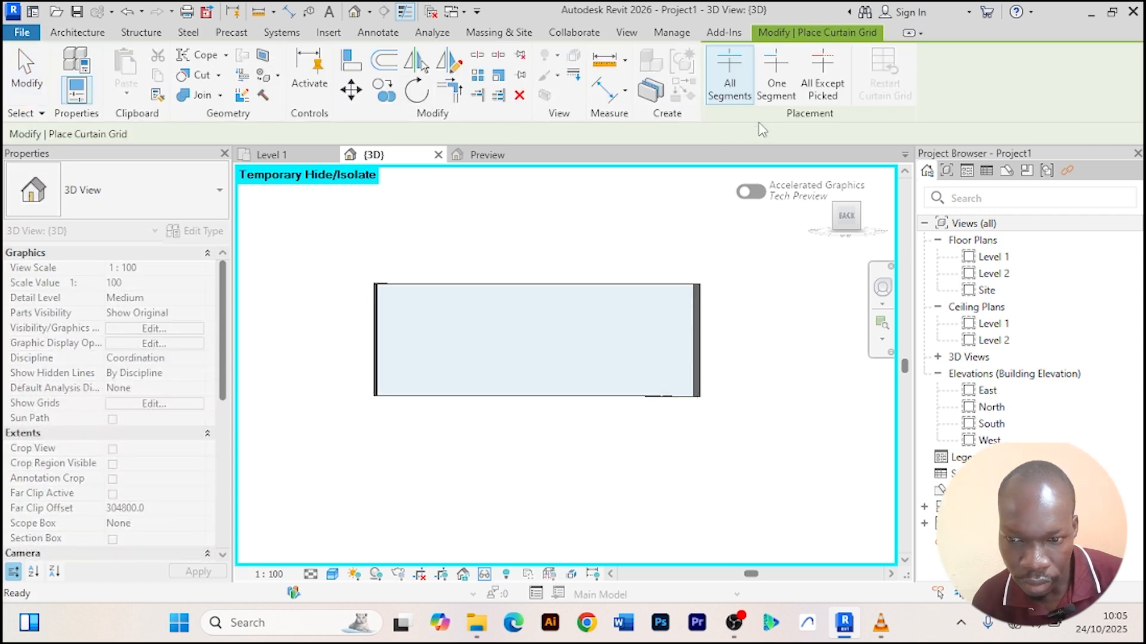
pyautogui.click(412, 395)
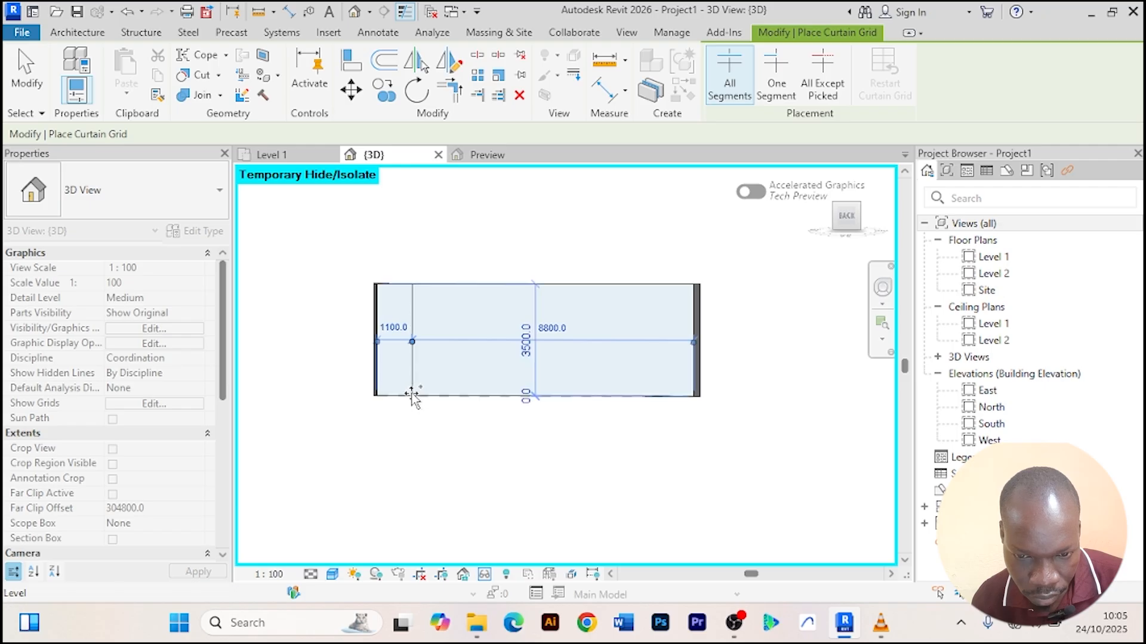
pyautogui.click(659, 393)
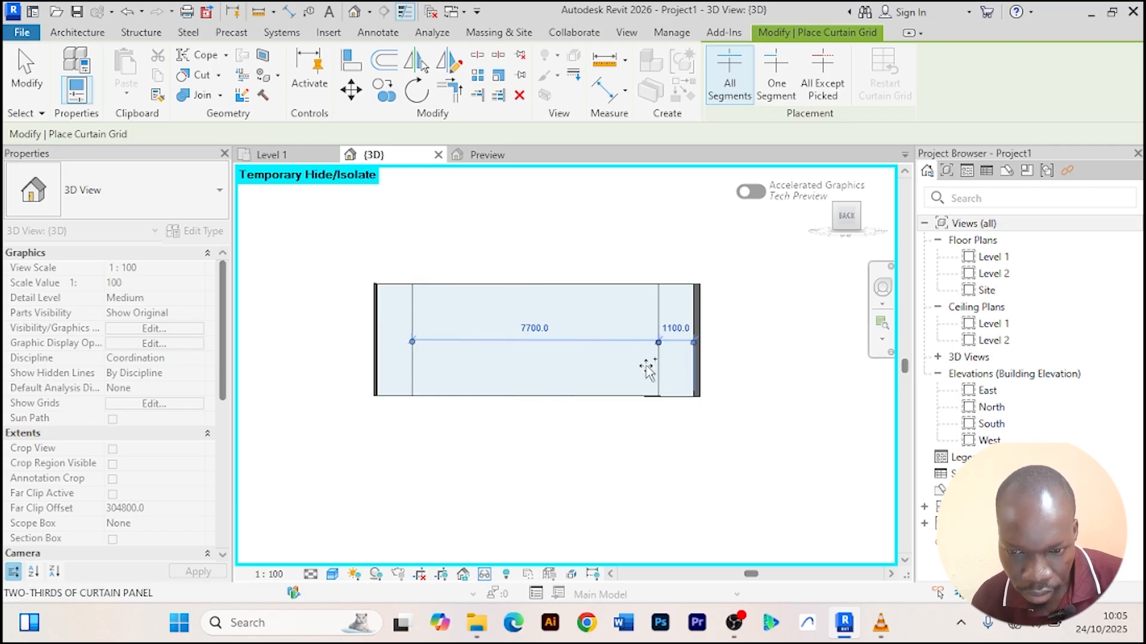
pyautogui.rightClick(488, 219)
pyautogui.rightClick(502, 207)
pyautogui.click(540, 216)
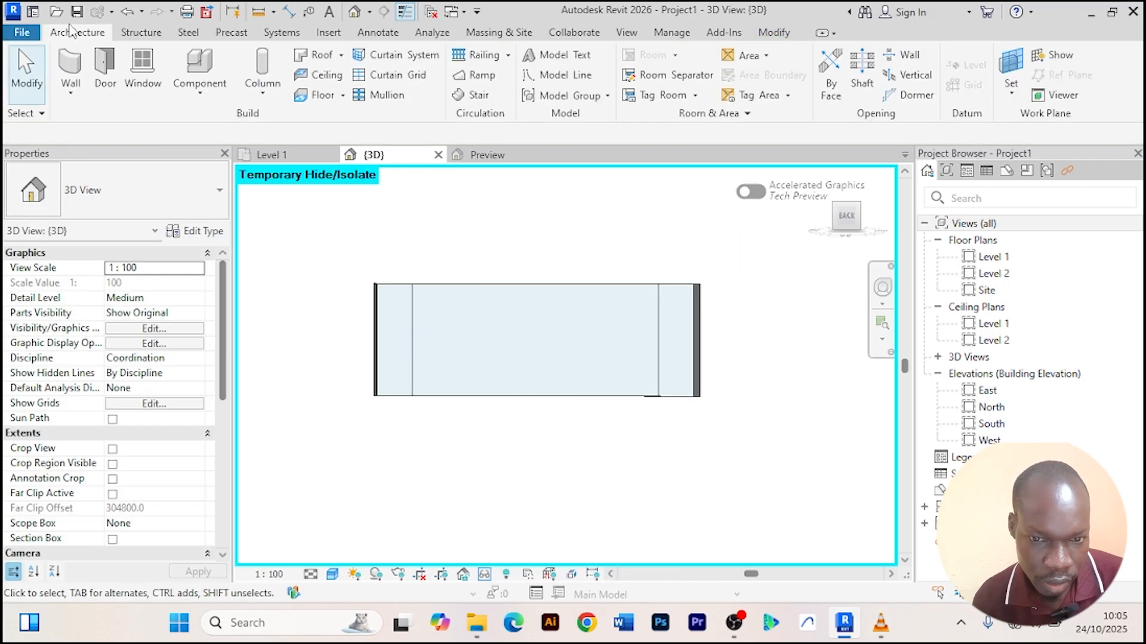
# Place rectangular mullions on all grid lines of the back curtain wall.
pyautogui.click(383, 95)
pyautogui.click(801, 74)
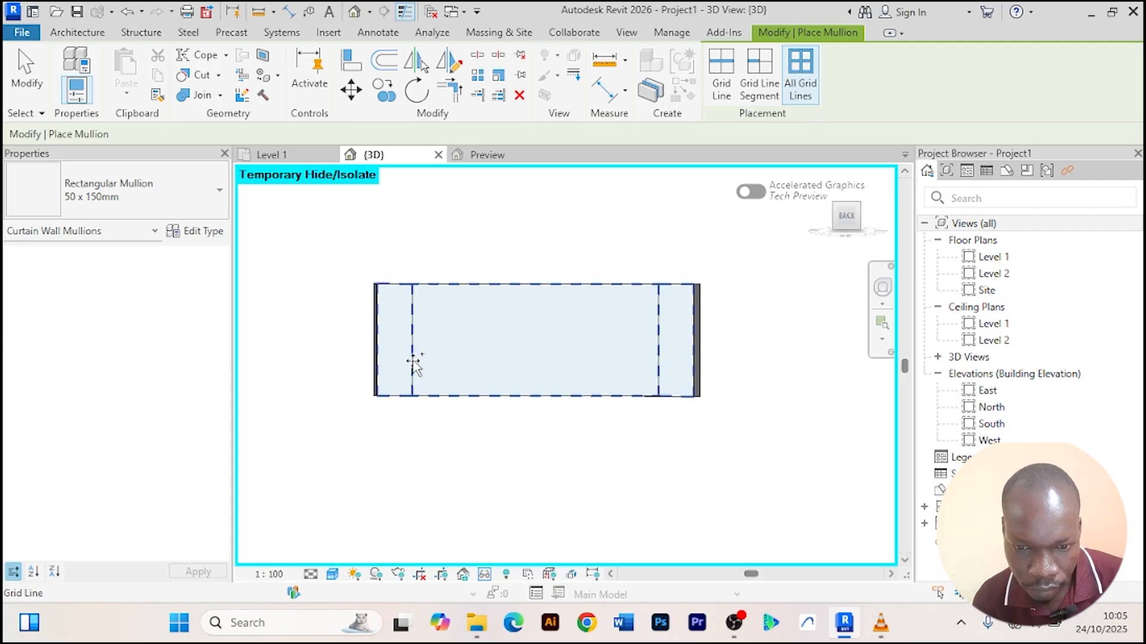
pyautogui.click(433, 376)
pyautogui.rightClick(492, 206)
pyautogui.click(519, 214)
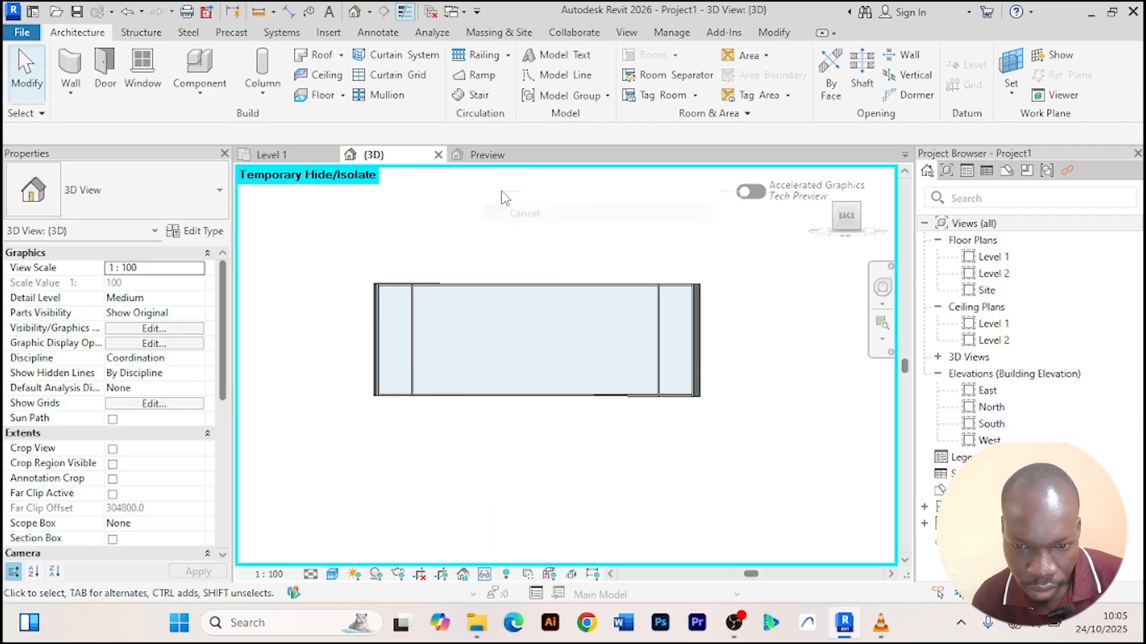
pyautogui.rightClick(502, 193)
pyautogui.click(540, 206)
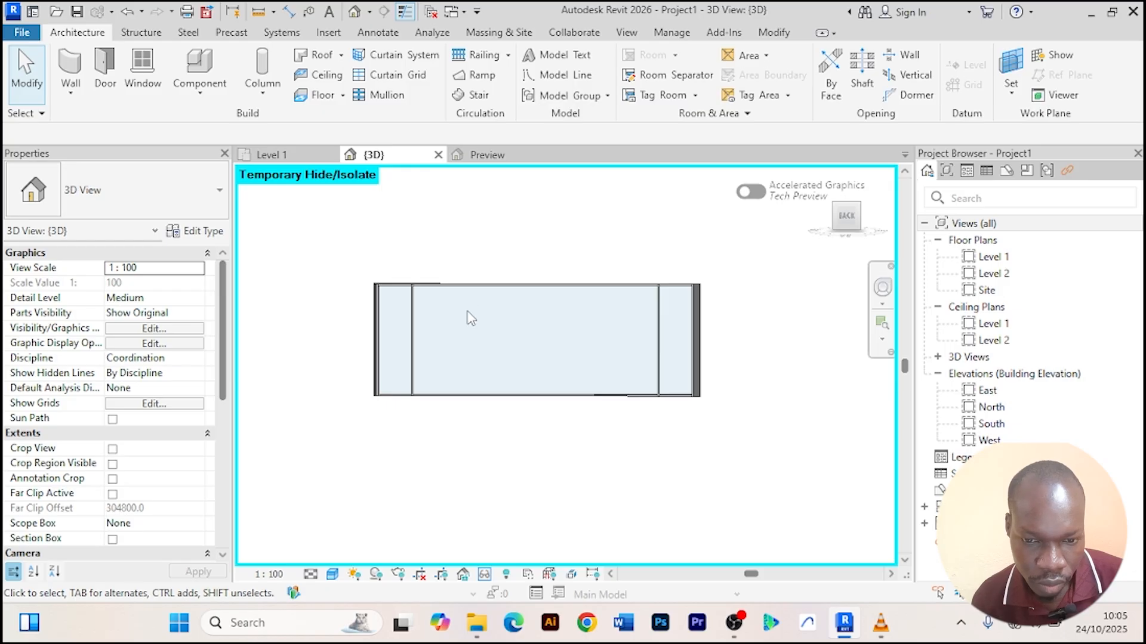
# Select the middle panel of the back curtain wall and load an Aluprof sliding door family from its type properties.
pyautogui.scroll(2, 426, 362)
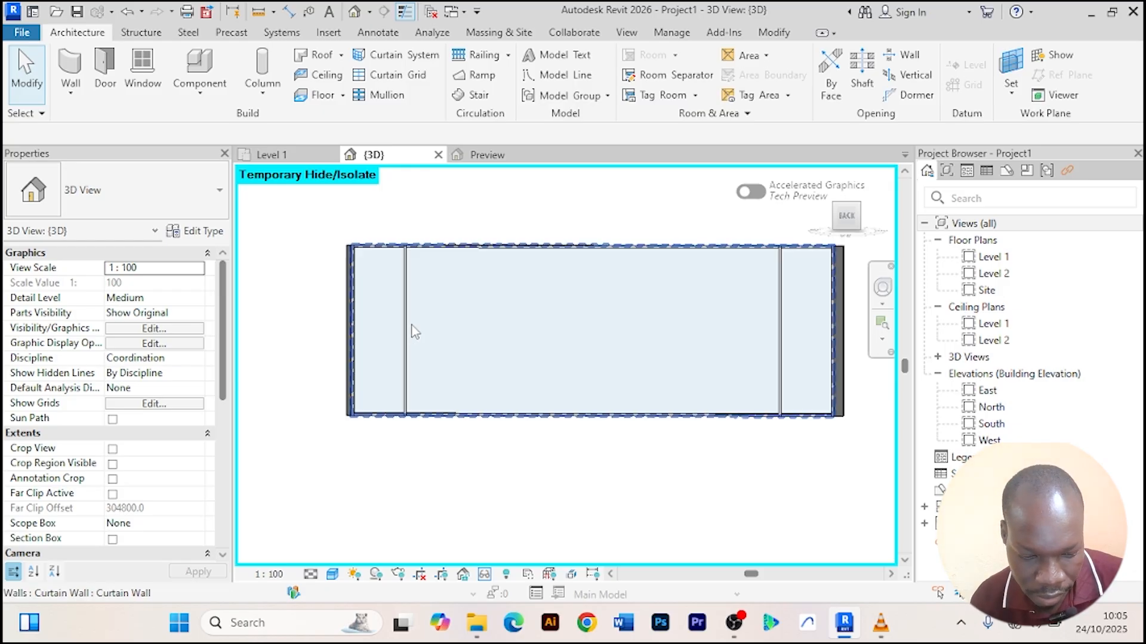
pyautogui.press('Tab')
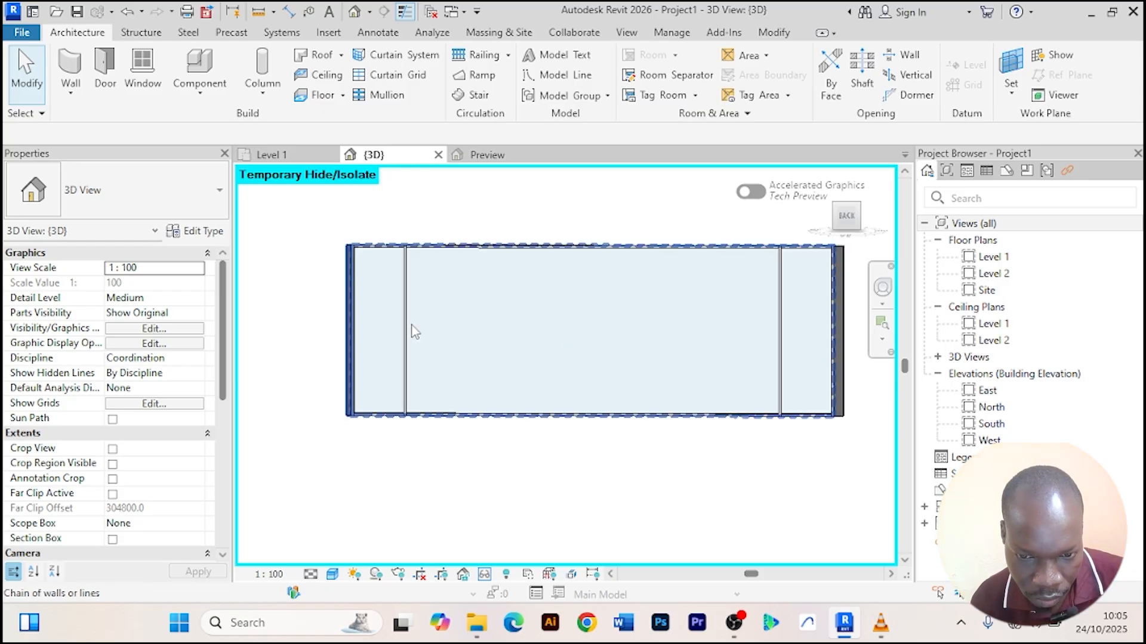
pyautogui.press('Tab')
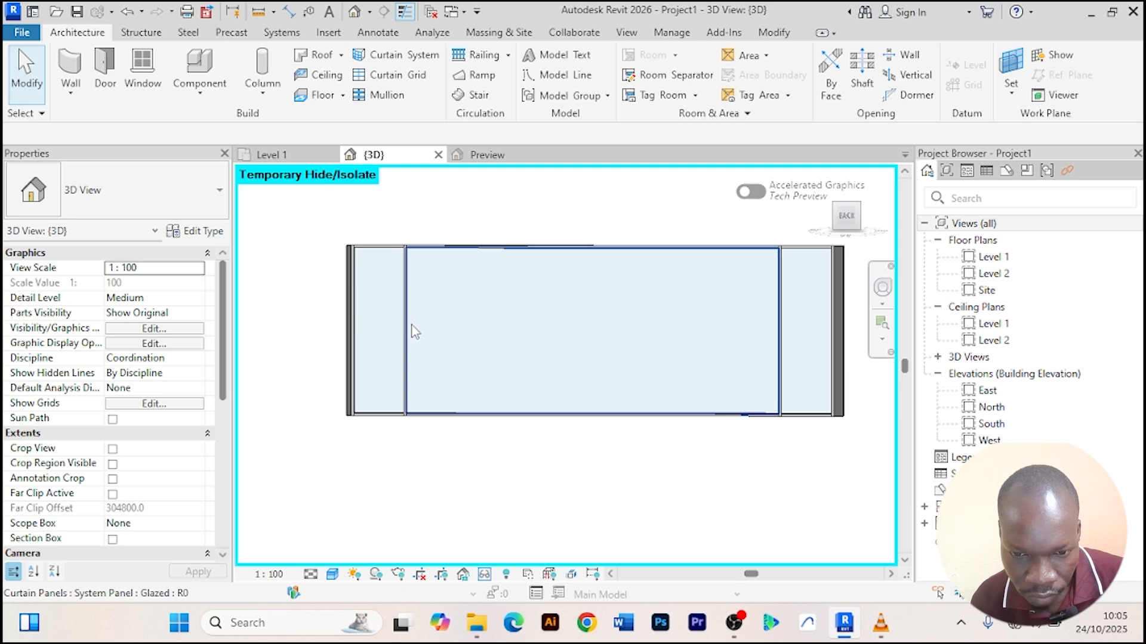
pyautogui.click(415, 332)
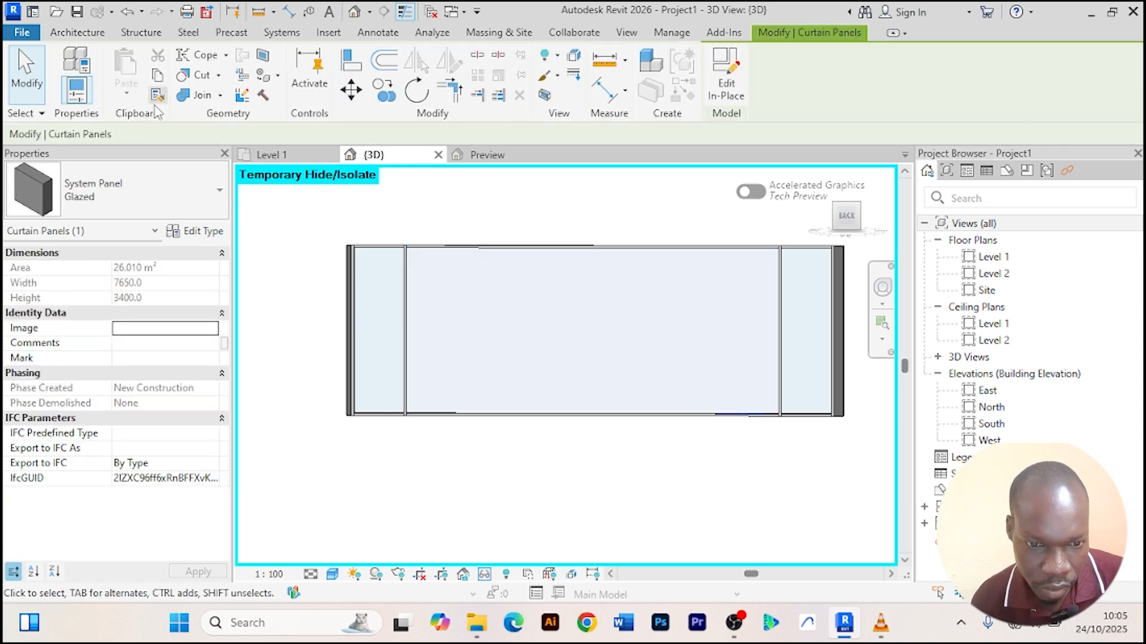
pyautogui.click(195, 231)
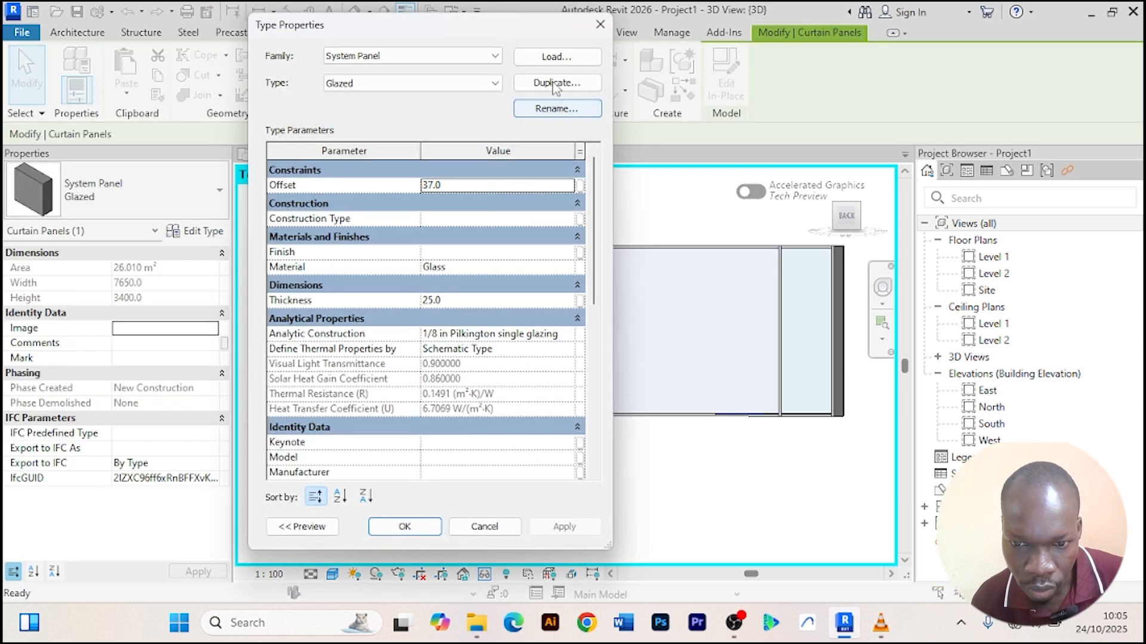
pyautogui.click(556, 57)
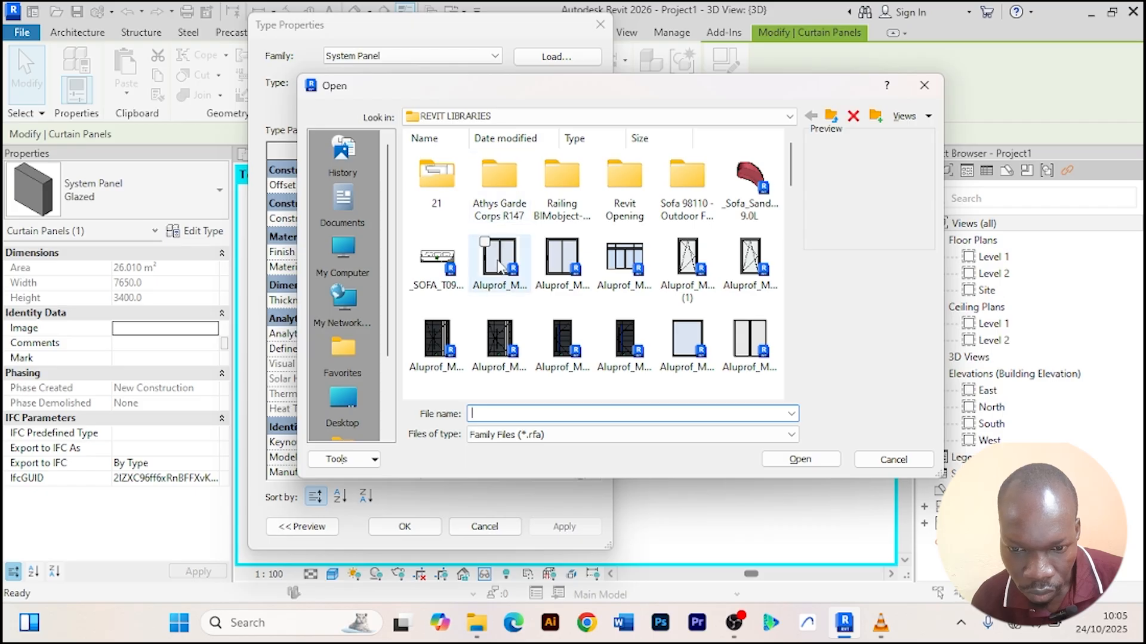
pyautogui.click(499, 263)
pyautogui.click(800, 460)
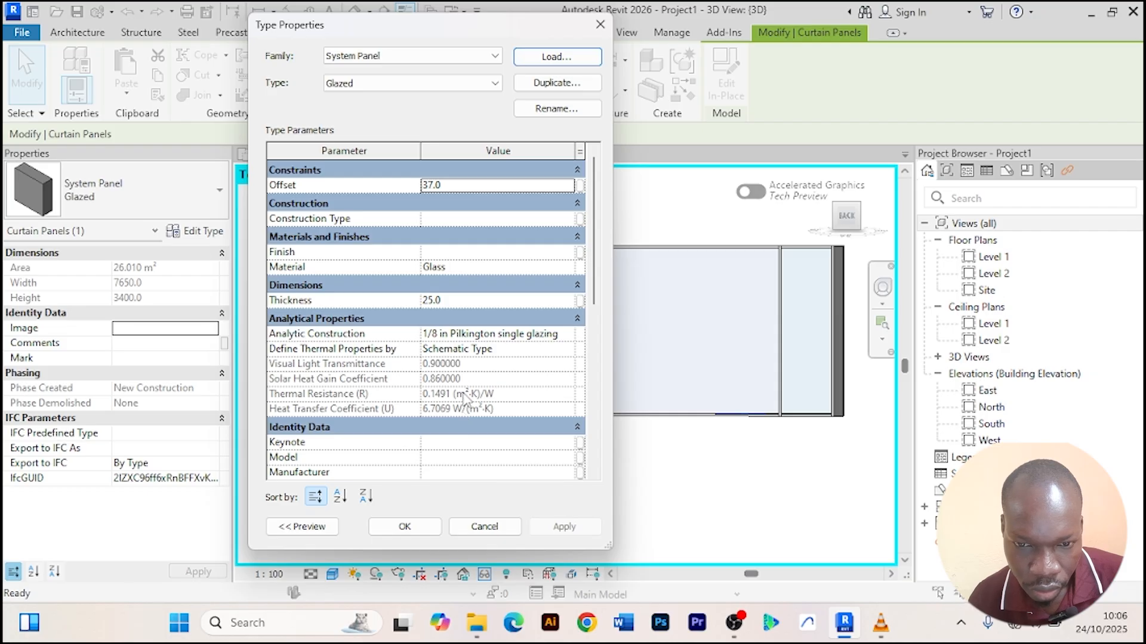
pyautogui.scroll(-3, 441, 380)
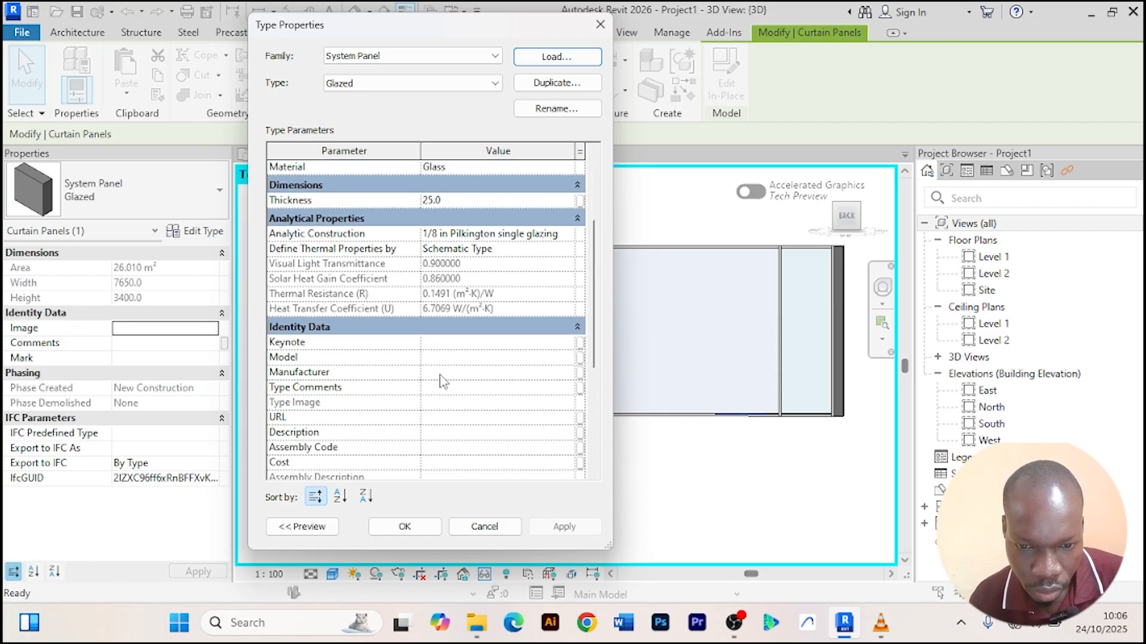
pyautogui.scroll(3, 440, 375)
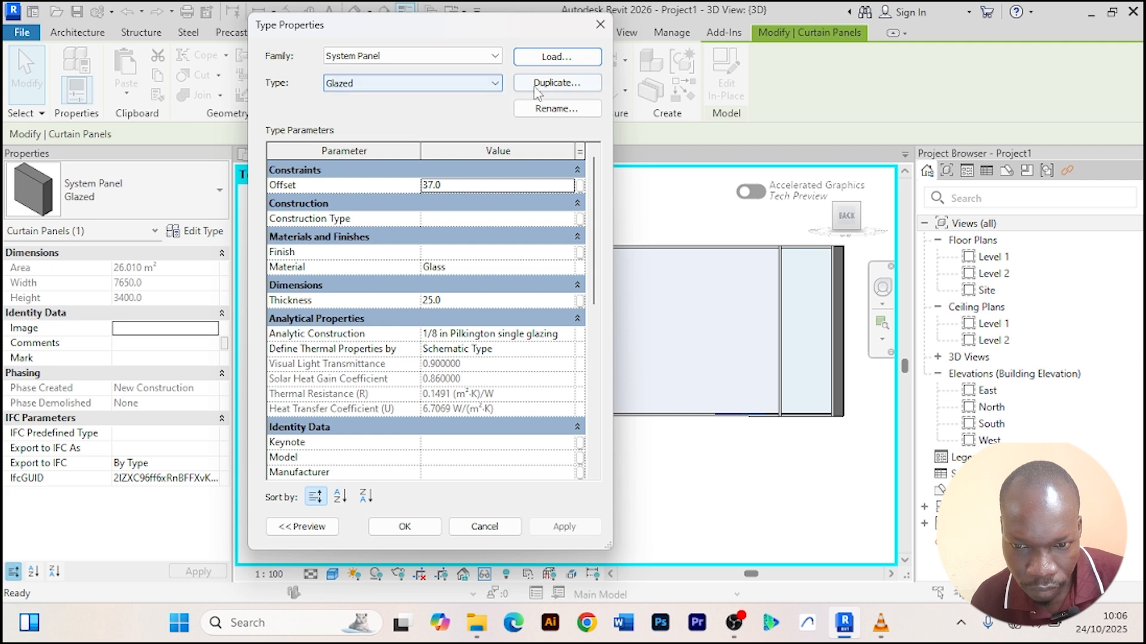
pyautogui.click(404, 527)
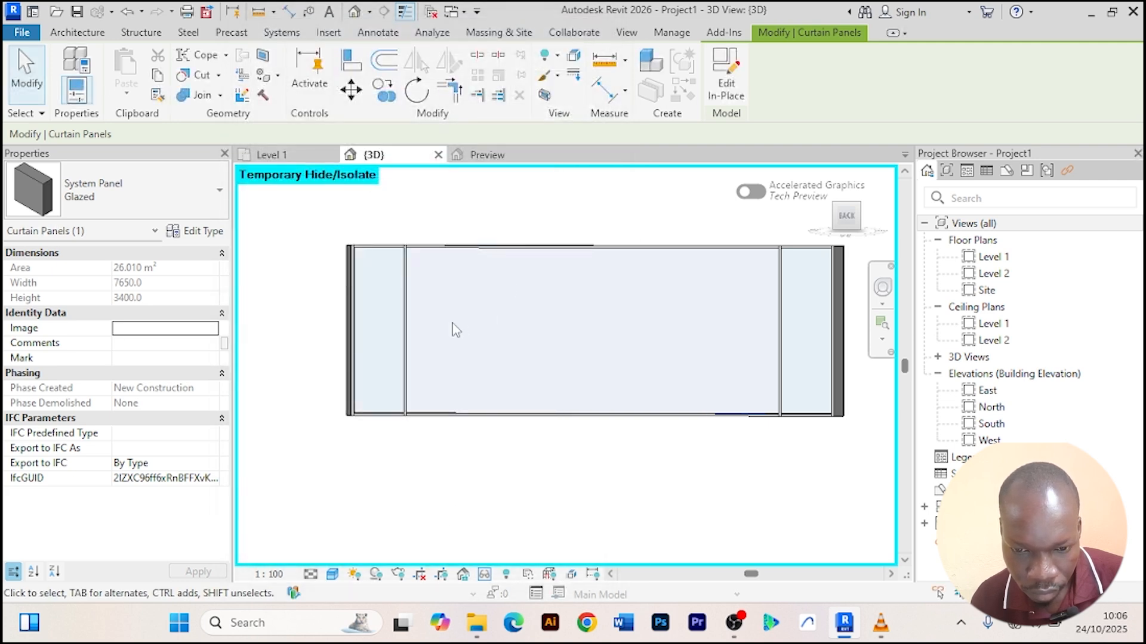
# Duplicate the middle panel's glazed type as Glazed 2 and load the Aluprof MB-77HS sliding door family.
pyautogui.scroll(2, 455, 330)
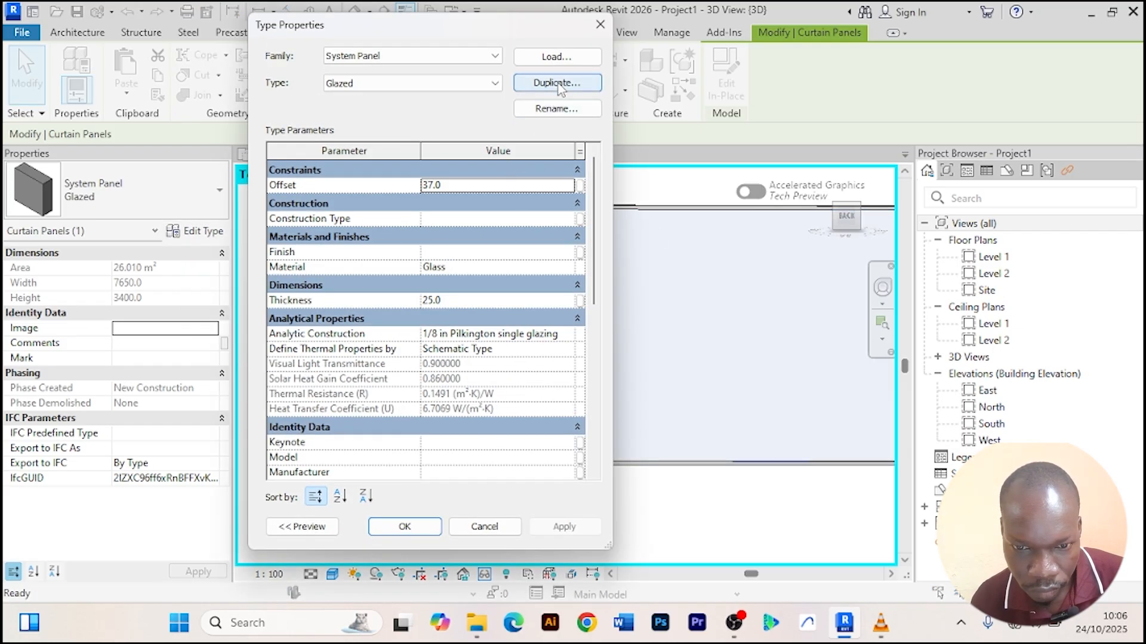
pyautogui.click(558, 85)
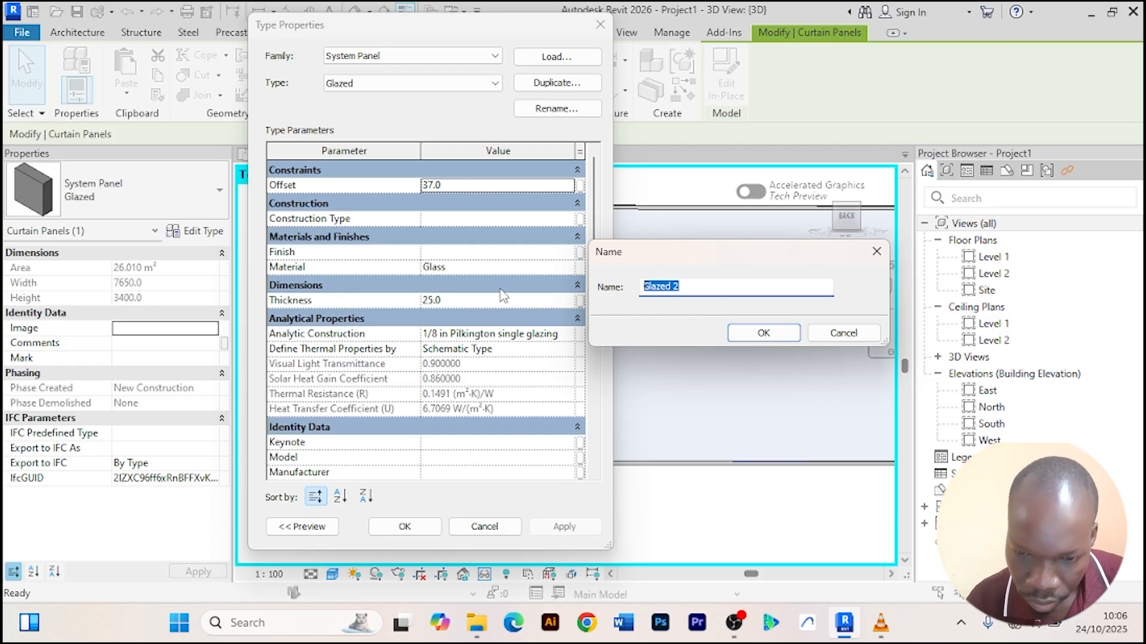
pyautogui.click(756, 336)
pyautogui.click(574, 55)
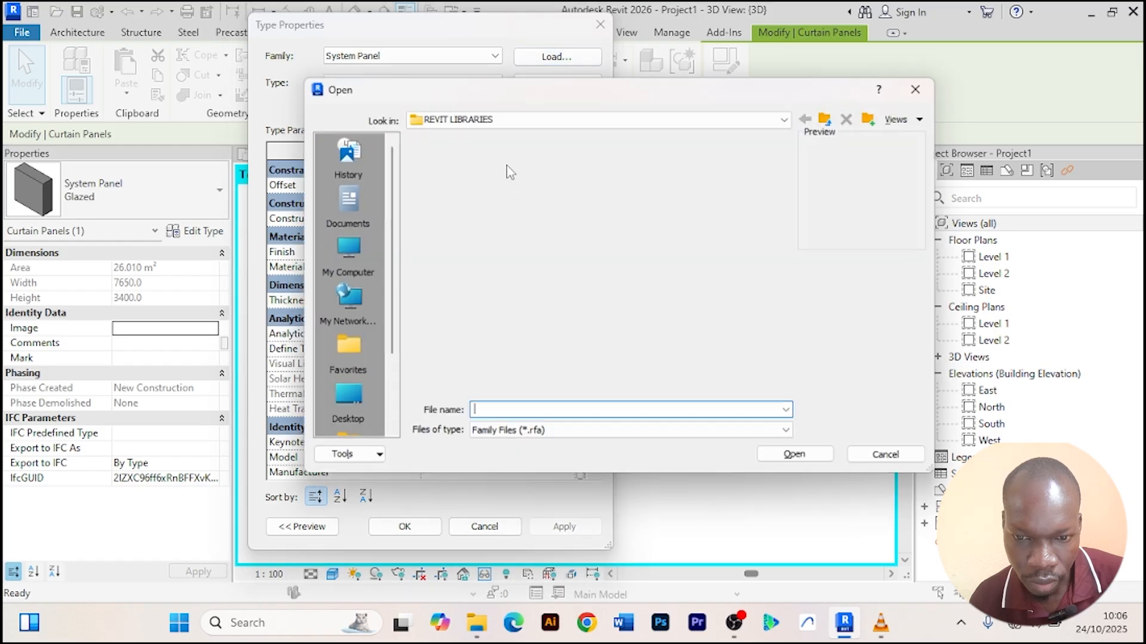
pyautogui.click(499, 280)
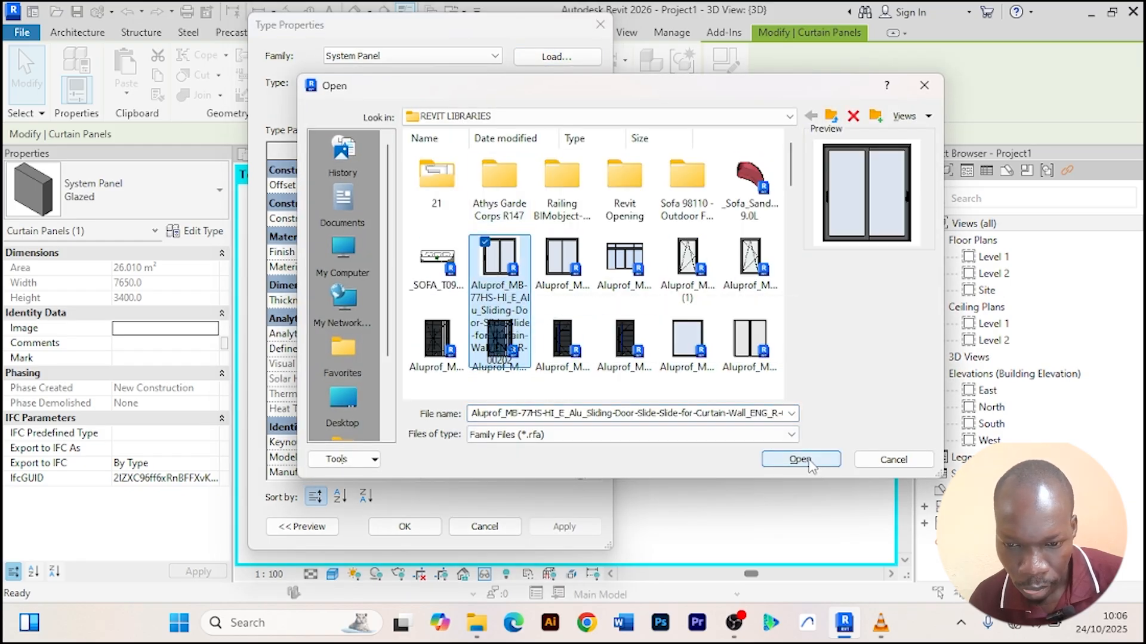
pyautogui.click(800, 459)
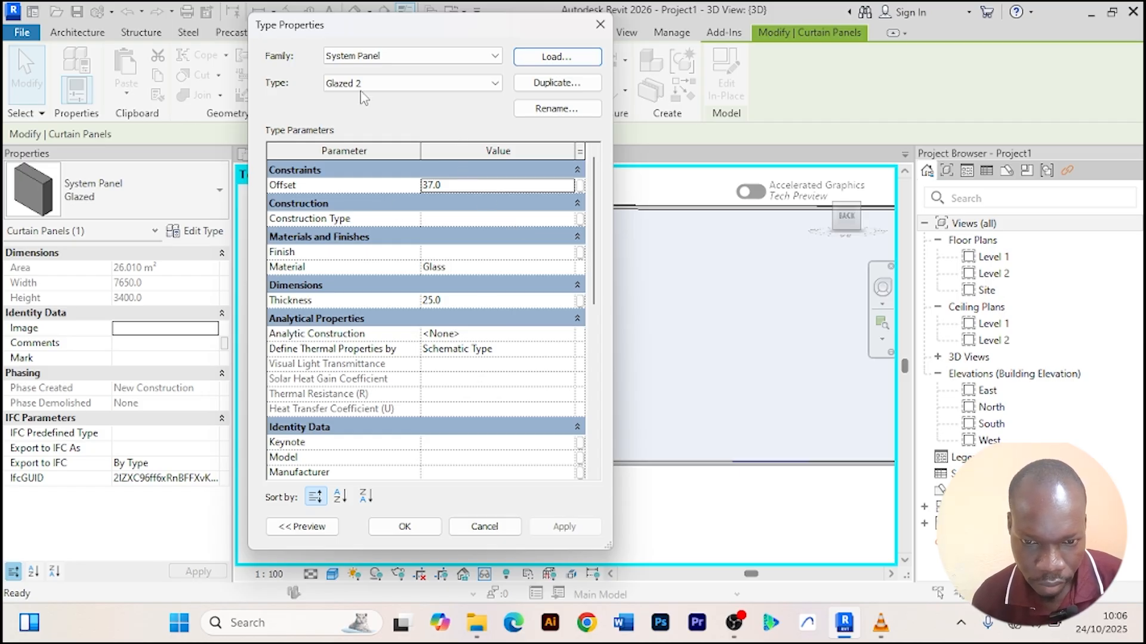
# Switch the Glazed 2 panel type's family to the Aluprof sliding door and apply it to the back wall's middle panel.
pyautogui.click(495, 55)
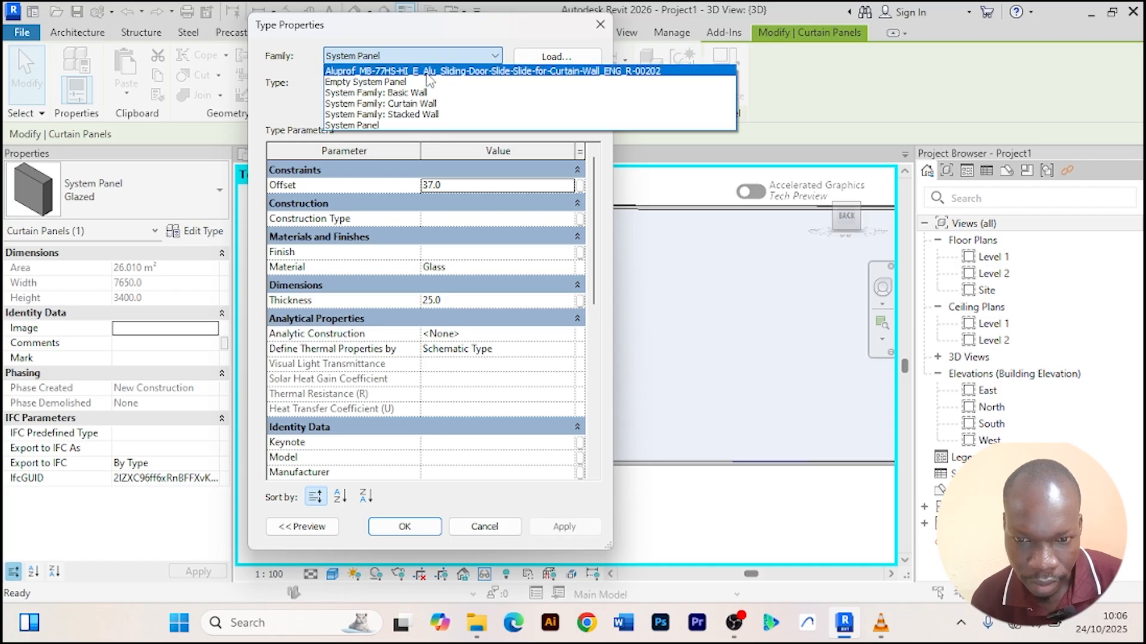
pyautogui.click(475, 55)
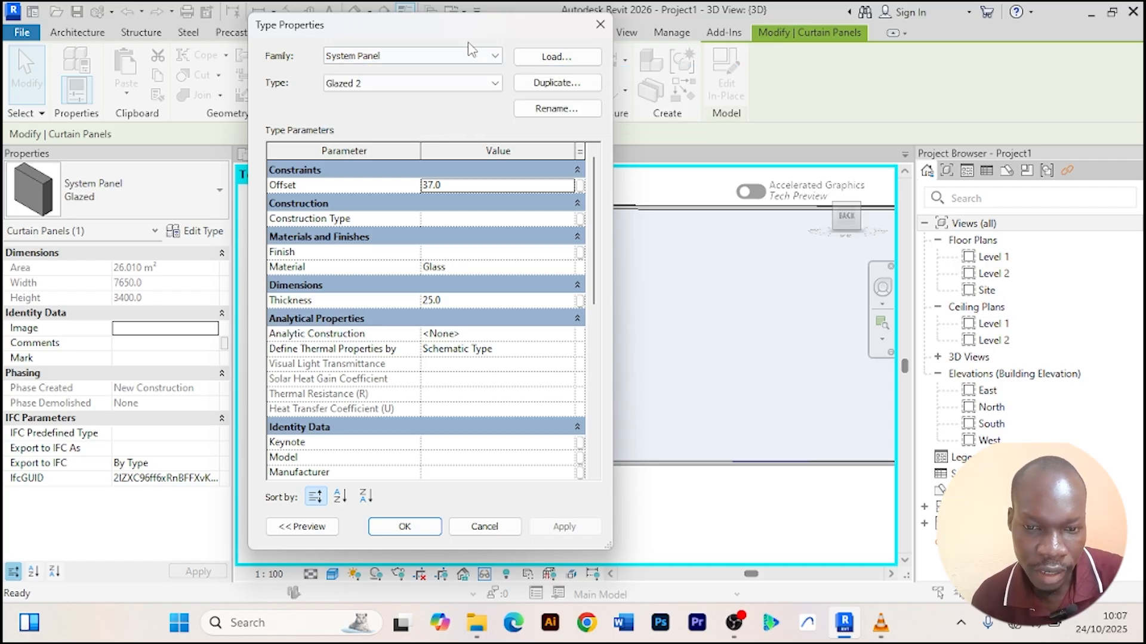
pyautogui.click(495, 55)
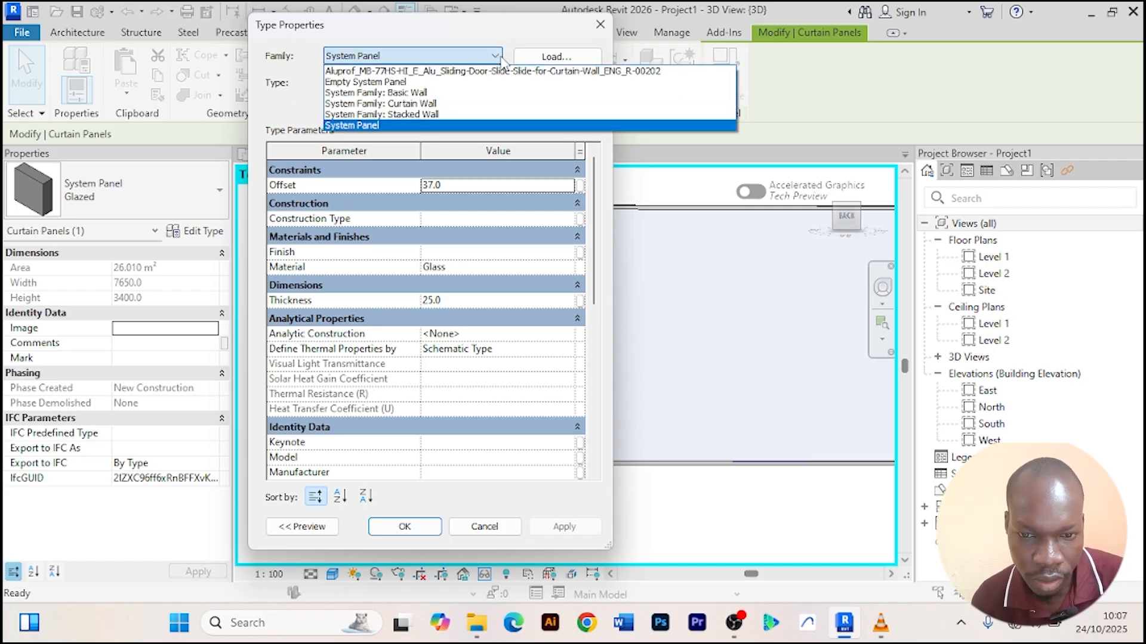
pyautogui.click(465, 69)
pyautogui.click(404, 527)
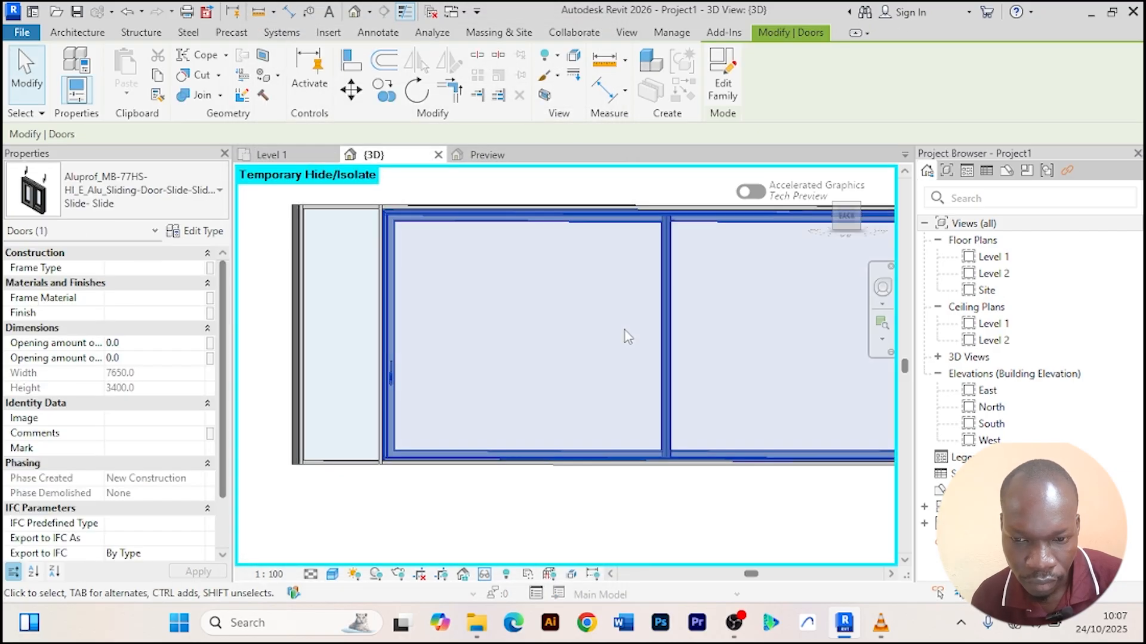
# Change the middle panel of the right-side curtain wall to the Aluprof sliding door family.
pyautogui.scroll(-2, 625, 331)
pyautogui.moveTo(647, 459); pyautogui.dragTo(552, 470, button='middle')
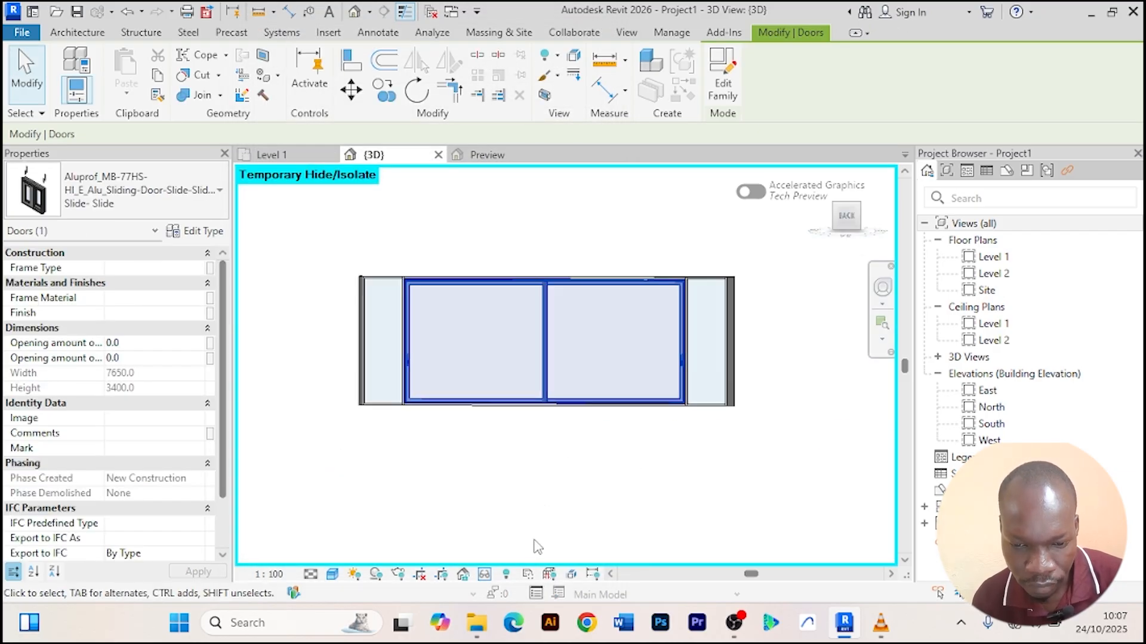
pyautogui.click(484, 574)
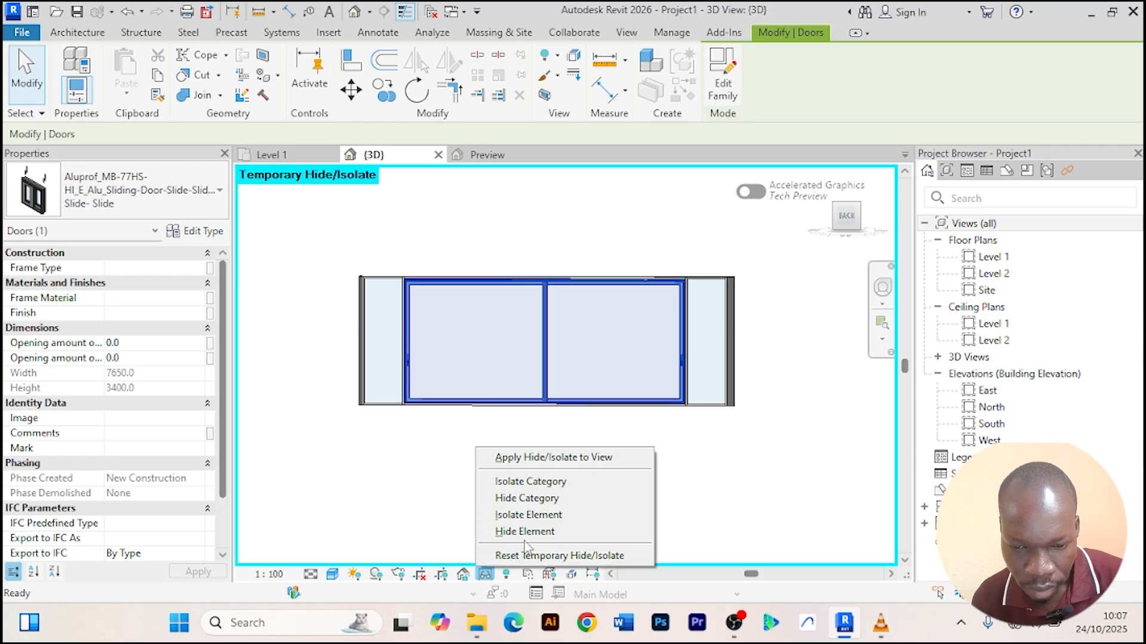
pyautogui.click(539, 556)
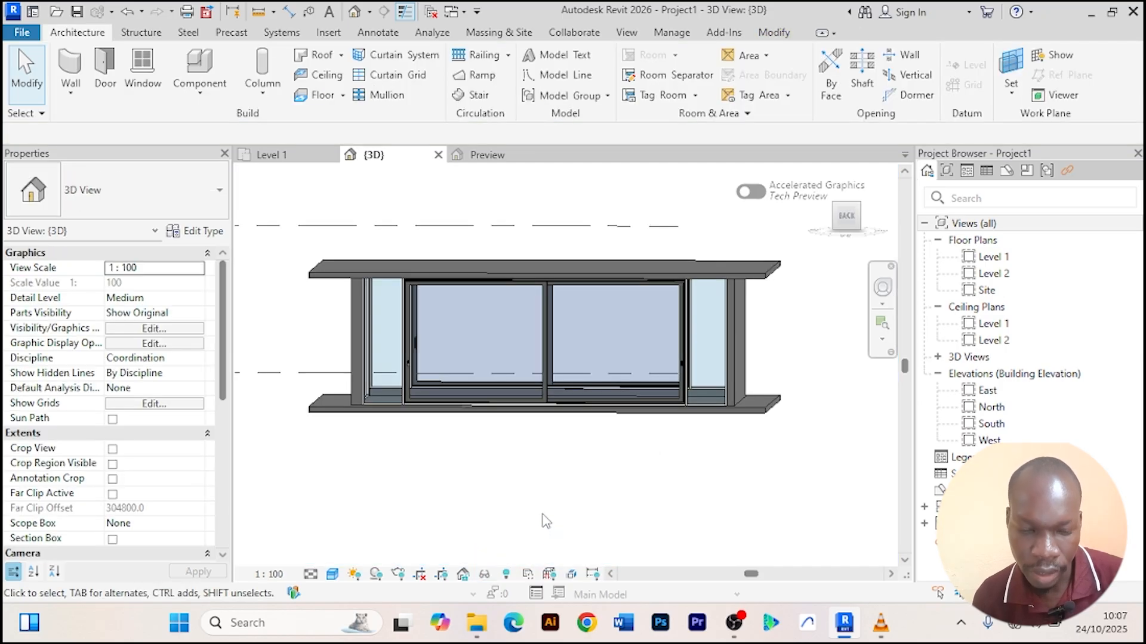
pyautogui.keyDown('shift'); pyautogui.moveTo(537, 503); pyautogui.dragTo(644, 502, button='middle'); pyautogui.keyUp('shift')
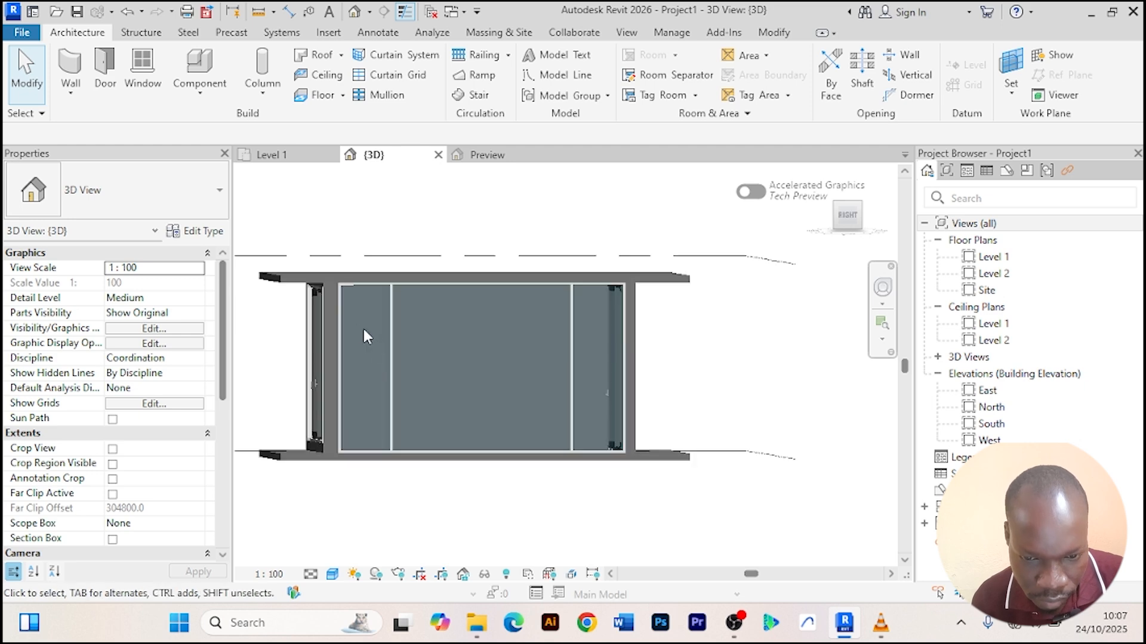
pyautogui.click(346, 313)
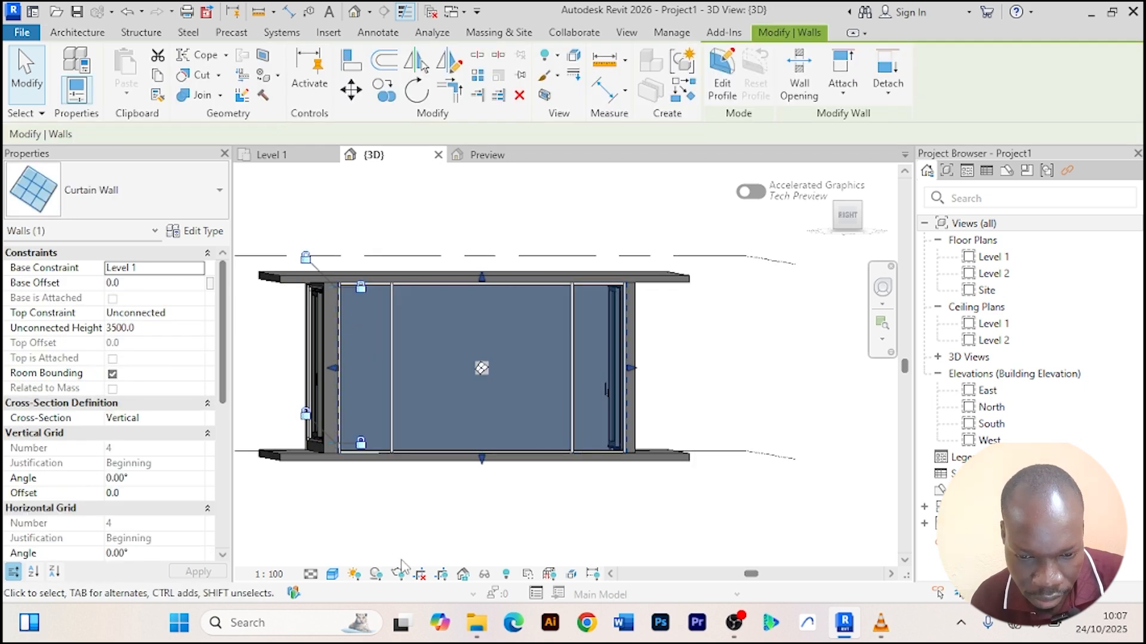
pyautogui.click(484, 574)
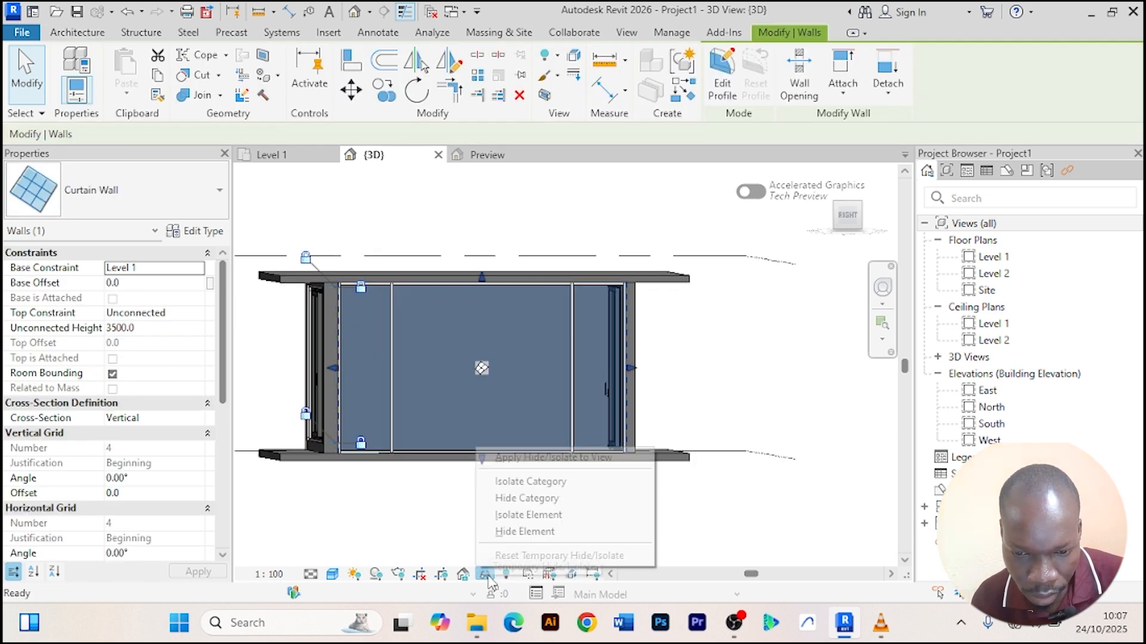
pyautogui.click(525, 514)
pyautogui.scroll(3, 430, 384)
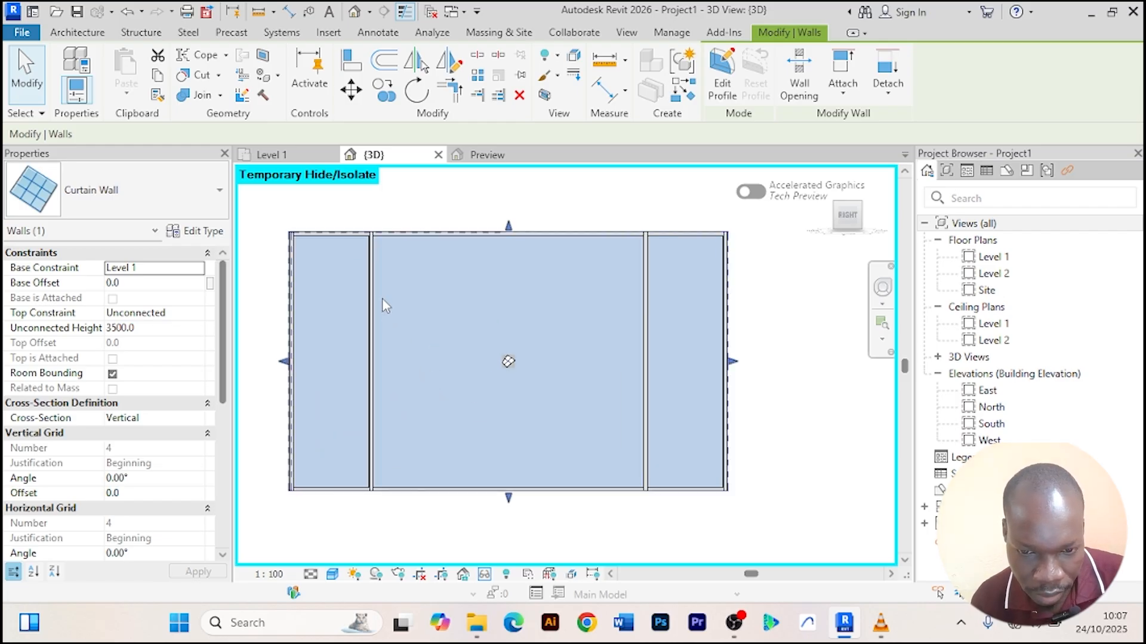
pyautogui.press('Escape')
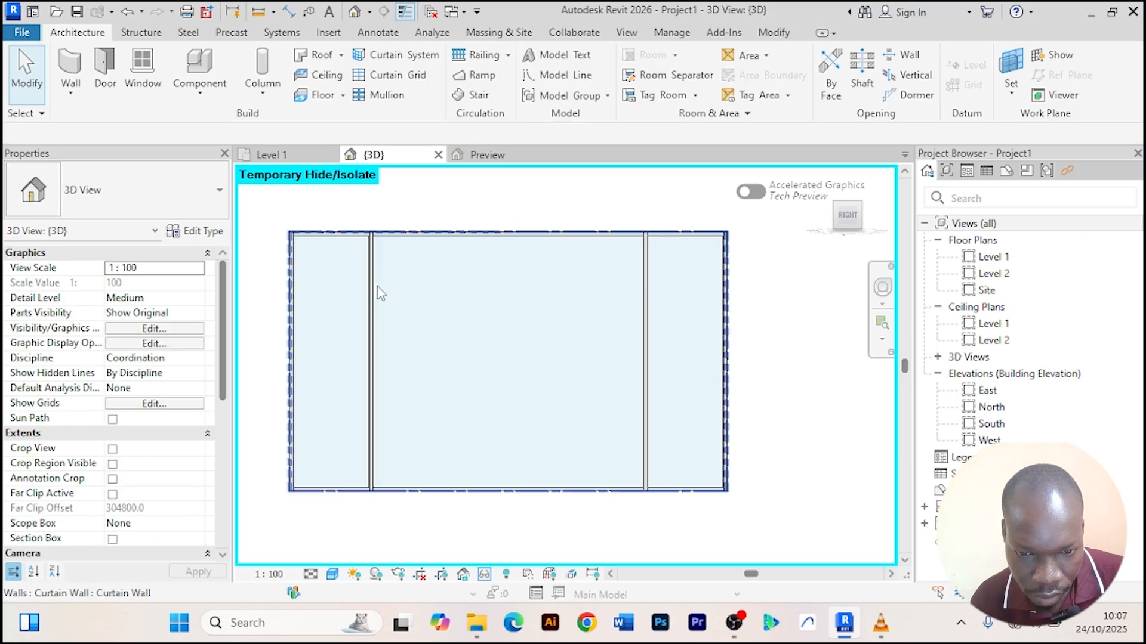
pyautogui.press('Tab')
pyautogui.press('Tab')
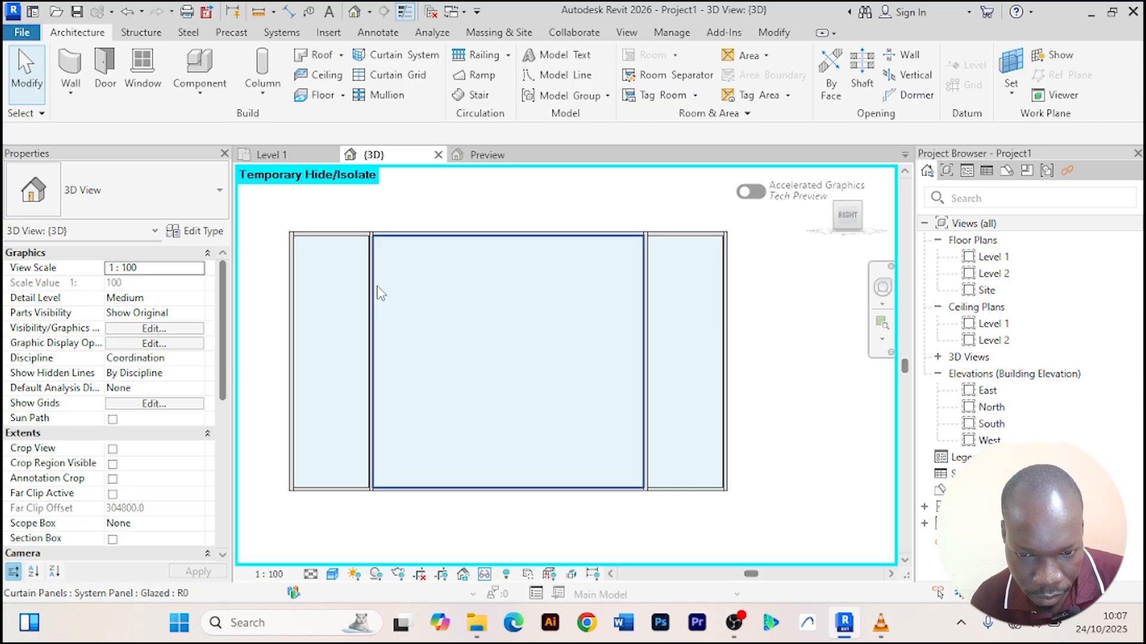
pyautogui.click(380, 292)
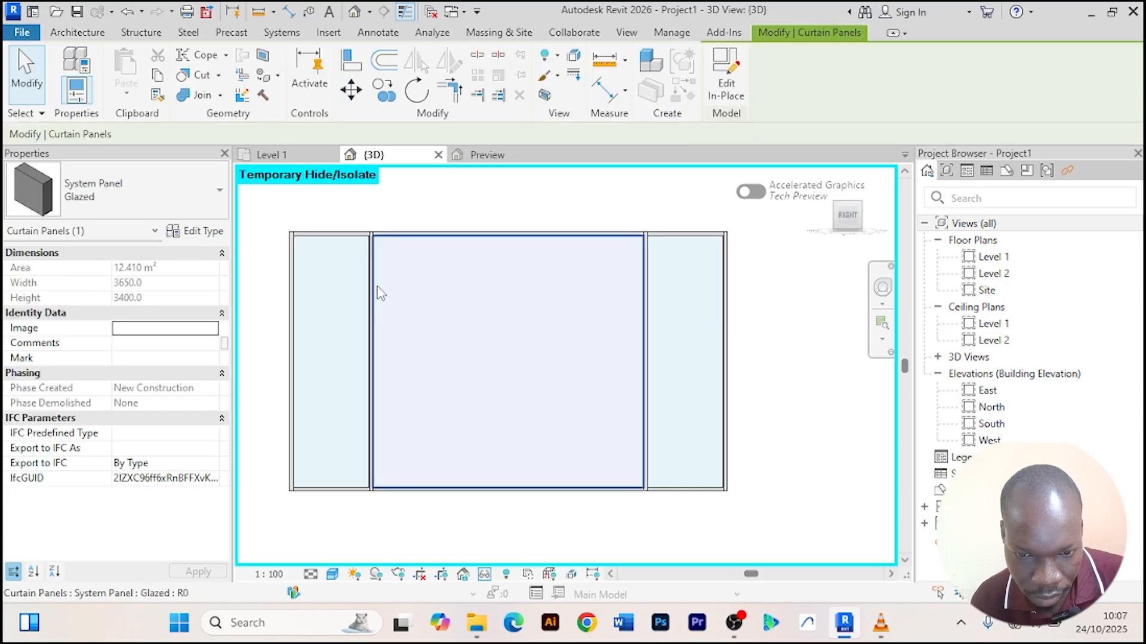
pyautogui.click(203, 231)
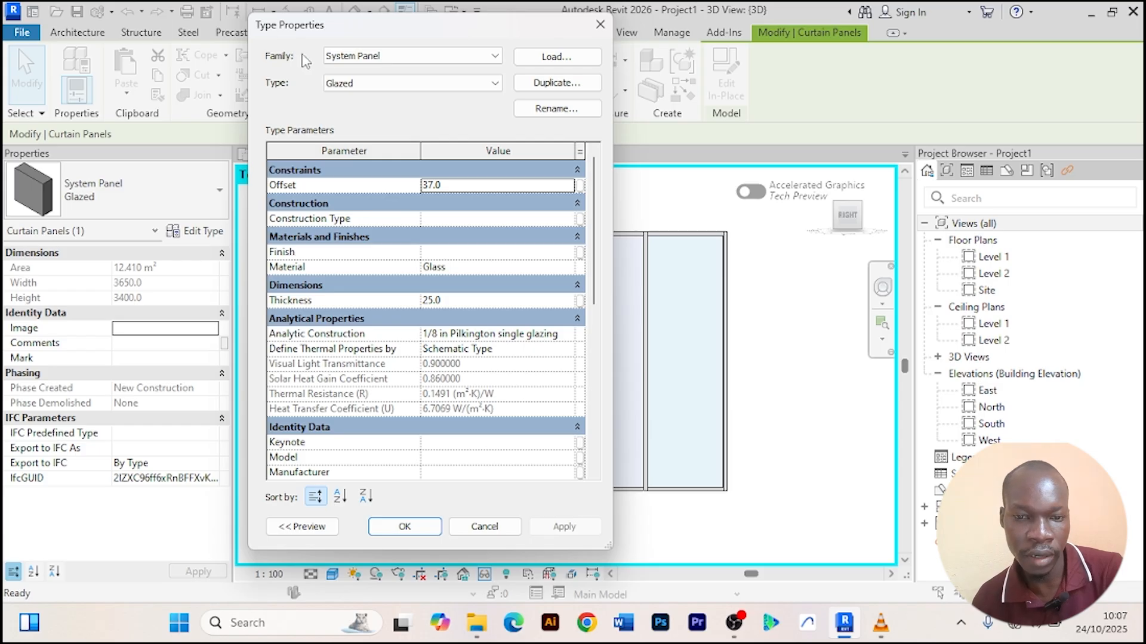
pyautogui.click(499, 58)
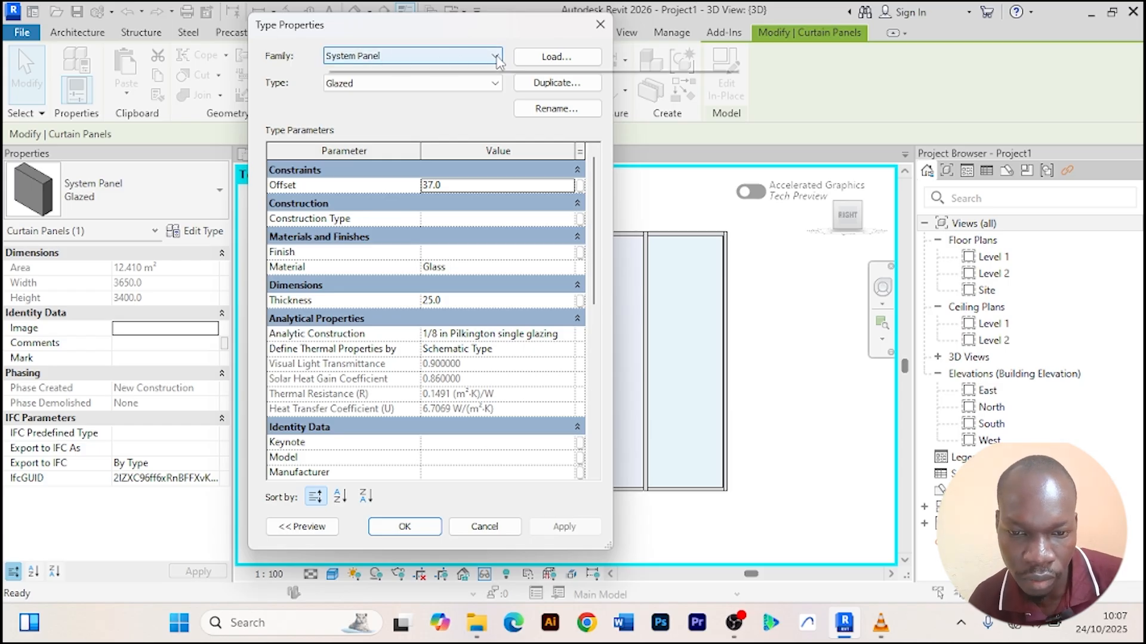
pyautogui.click(455, 72)
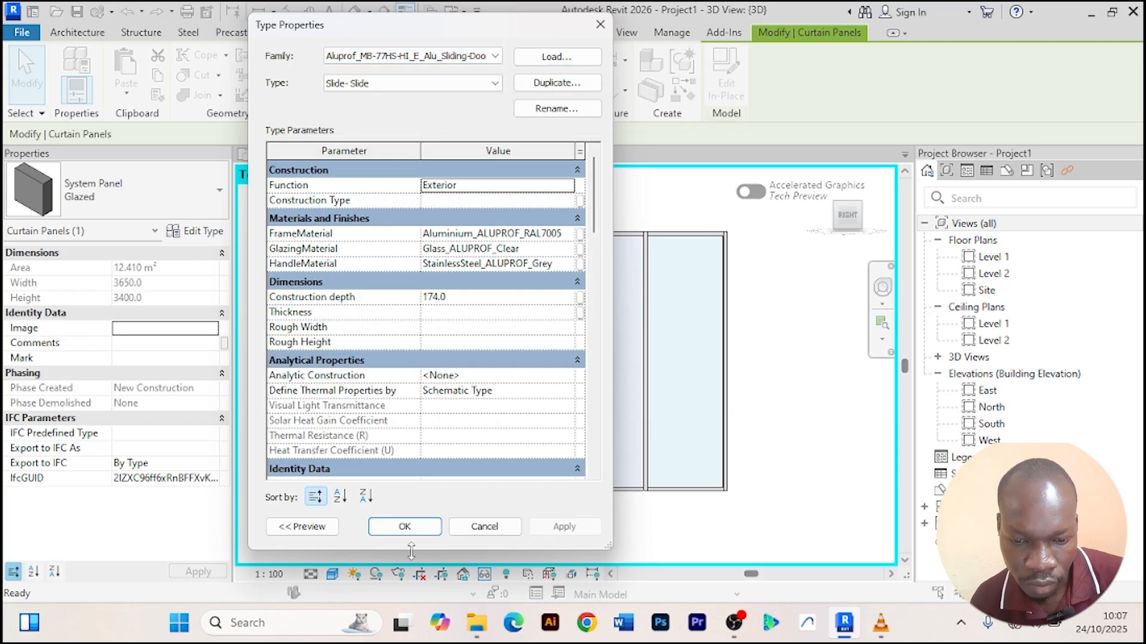
pyautogui.click(406, 526)
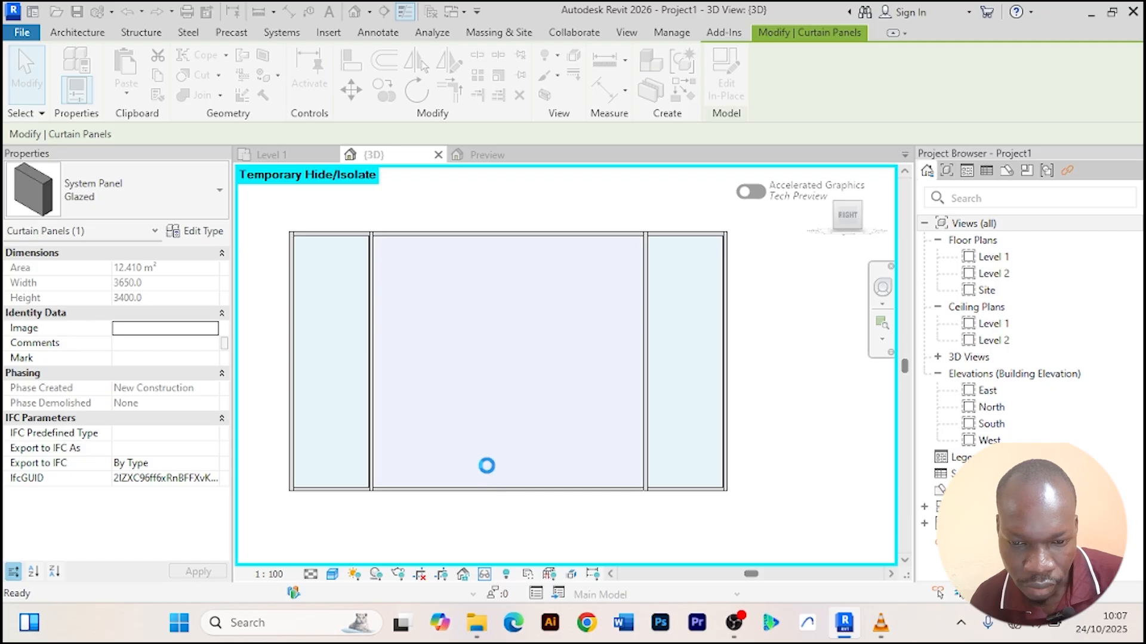
# Reset the temporary hide/isolate so the whole building shows again in the 3D view.
pyautogui.scroll(-2, 514, 354)
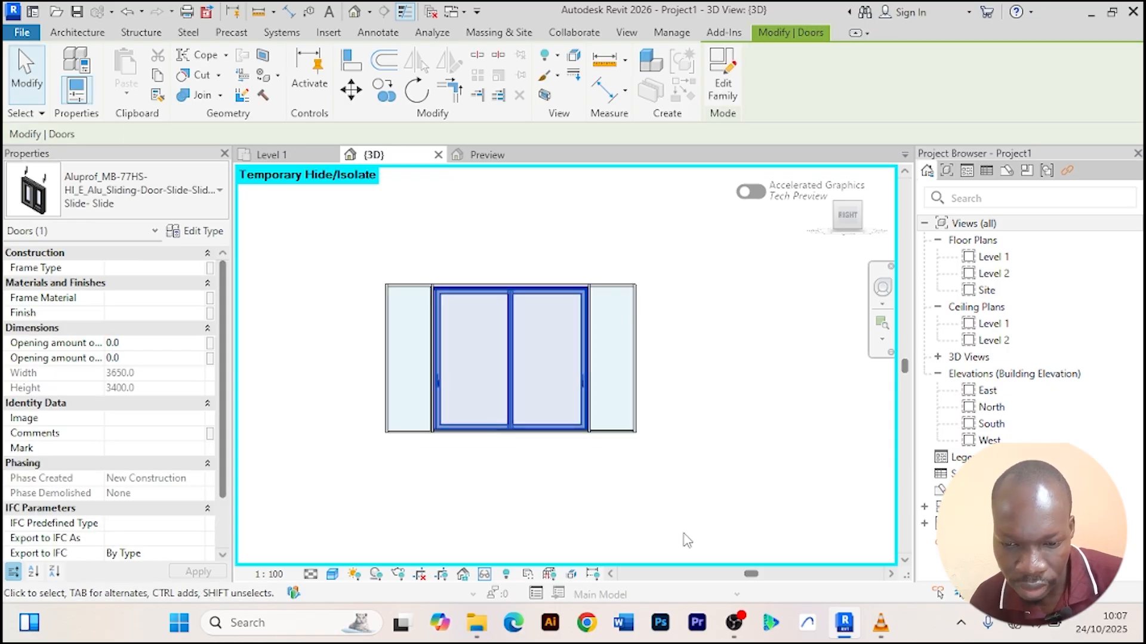
pyautogui.click(485, 574)
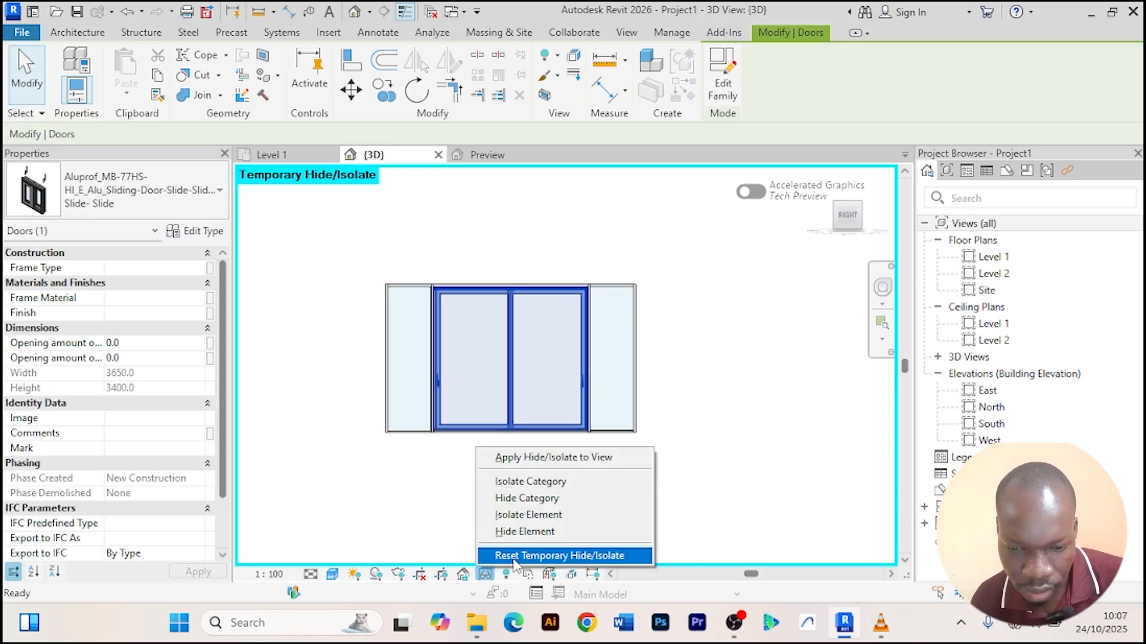
pyautogui.click(530, 556)
pyautogui.moveTo(502, 499)
pyautogui.keyDown('shift'); pyautogui.mouseDown(button='middle')
pyautogui.moveTo(464, 497)
pyautogui.moveTo(384, 522)
pyautogui.moveTo(573, 492)
pyautogui.moveTo(539, 537)
pyautogui.moveTo(447, 499)
pyautogui.moveTo(604, 508)
pyautogui.moveTo(489, 535)
pyautogui.moveTo(567, 444)
pyautogui.moveTo(573, 456)
pyautogui.moveTo(499, 483)
pyautogui.mouseUp(button='middle'); pyautogui.keyUp('shift')
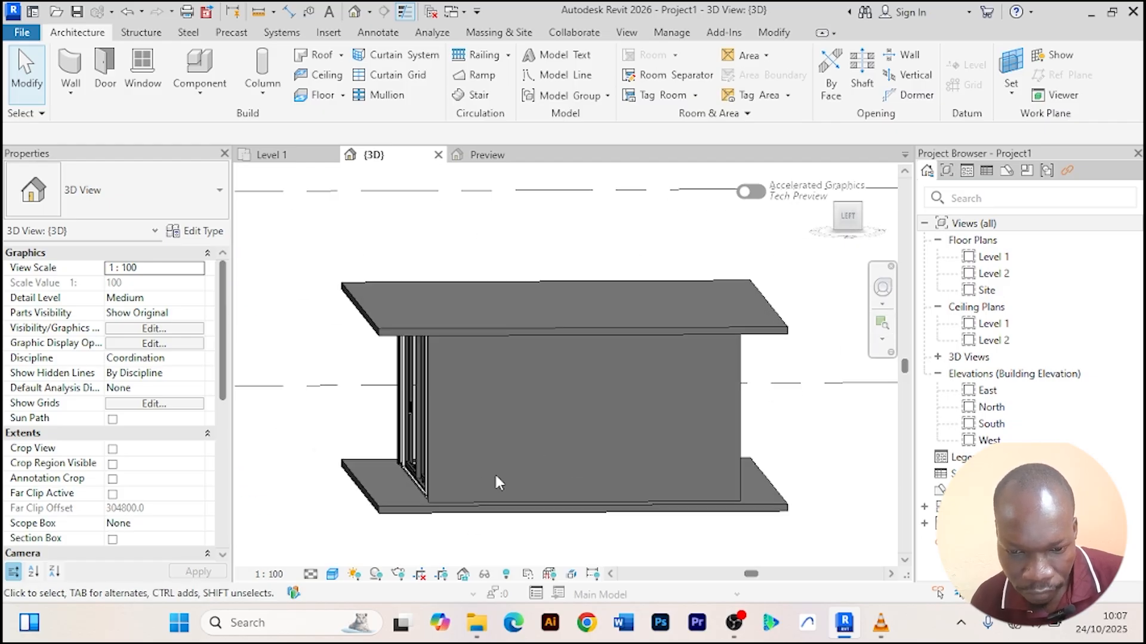
# Select the left-side generic 200 mm basic wall and temporarily isolate it.
pyautogui.click(446, 496)
pyautogui.scroll(-1, 620, 407)
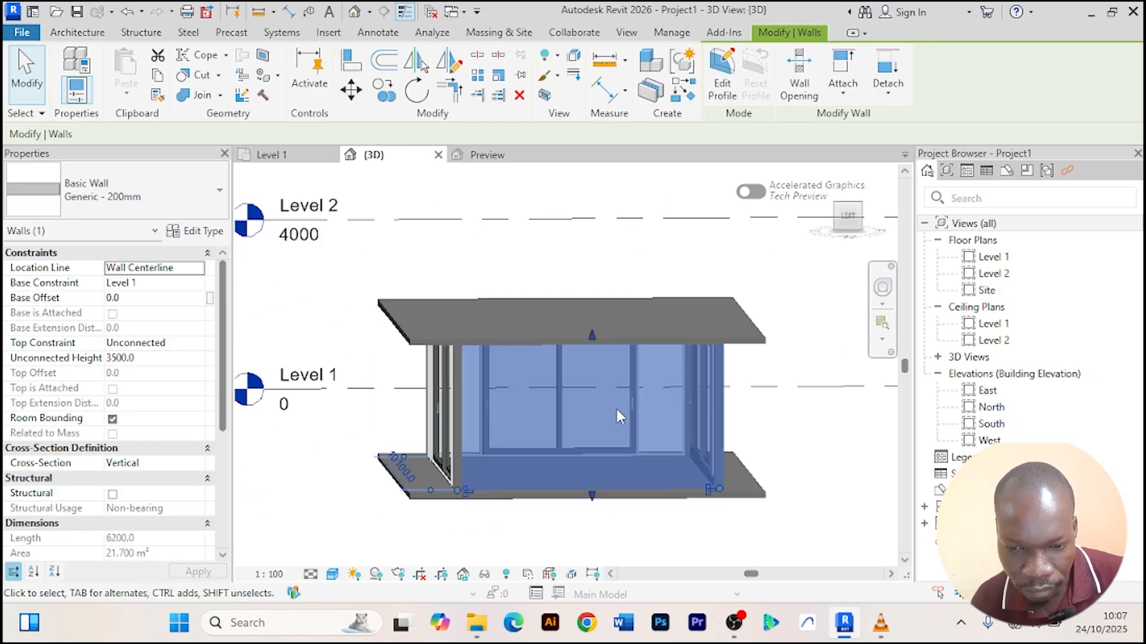
pyautogui.scroll(-2, 590, 394)
pyautogui.scroll(4, 466, 370)
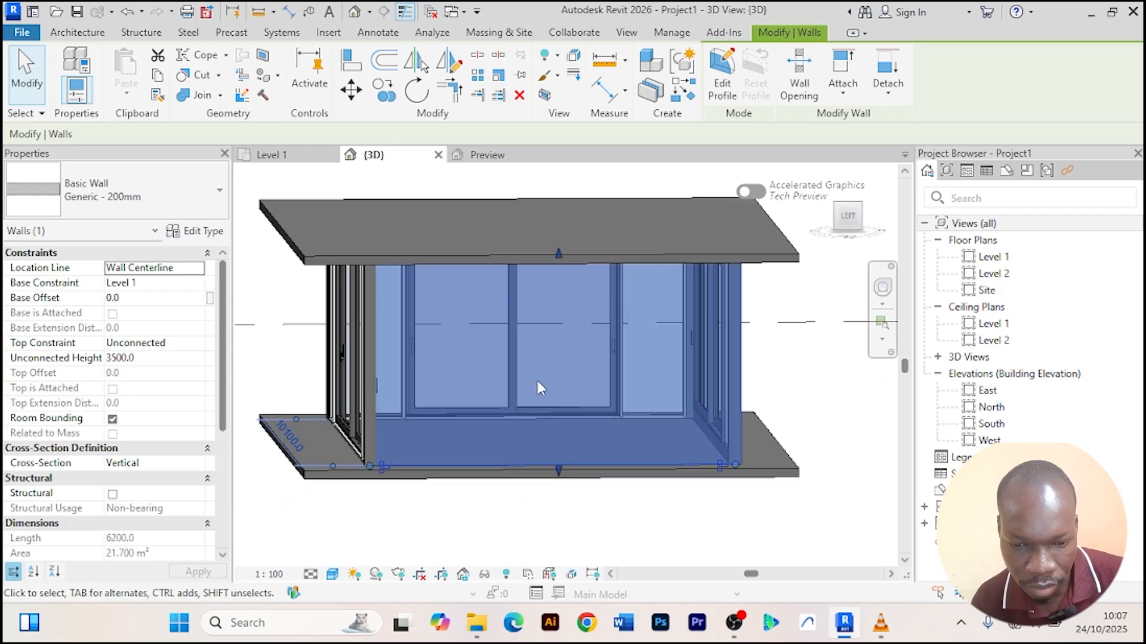
pyautogui.click(484, 576)
pyautogui.click(529, 515)
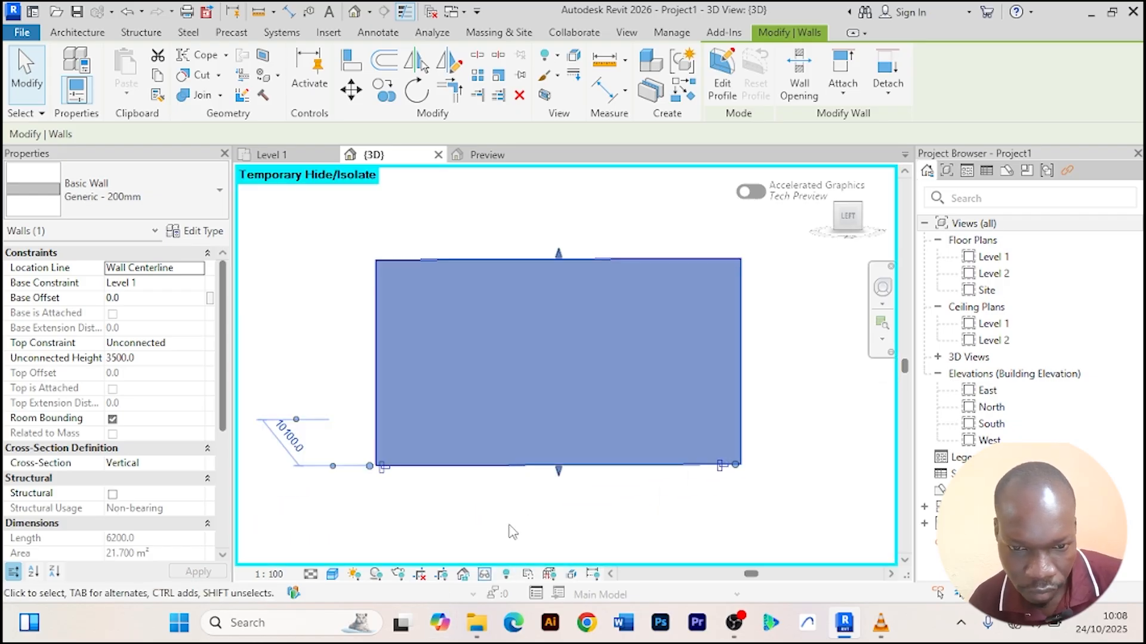
# Split the isolated left-side wall near its end with the Split Element tool.
pyautogui.click(476, 54)
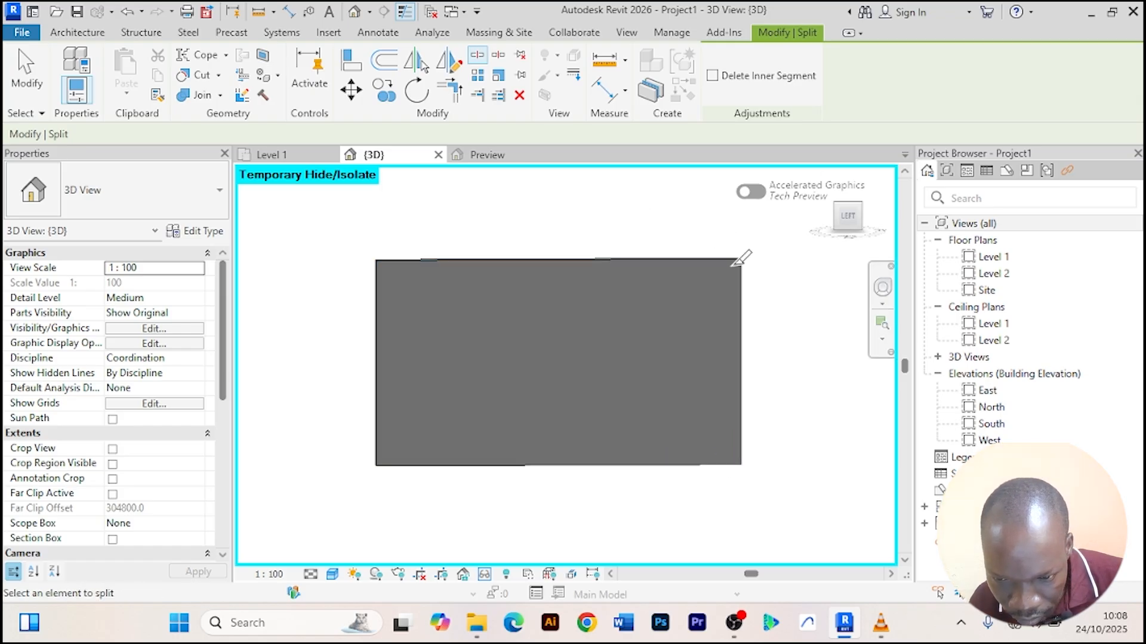
pyautogui.scroll(3, 736, 257)
pyautogui.scroll(-2, 737, 258)
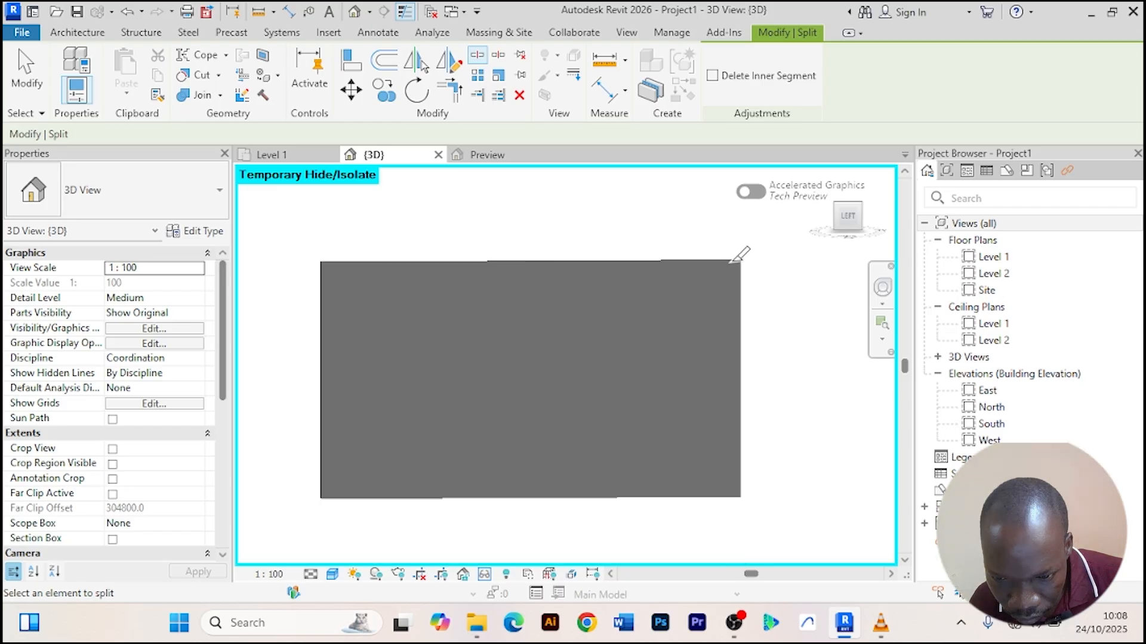
pyautogui.moveTo(736, 259); pyautogui.dragTo(653, 210, button='middle')
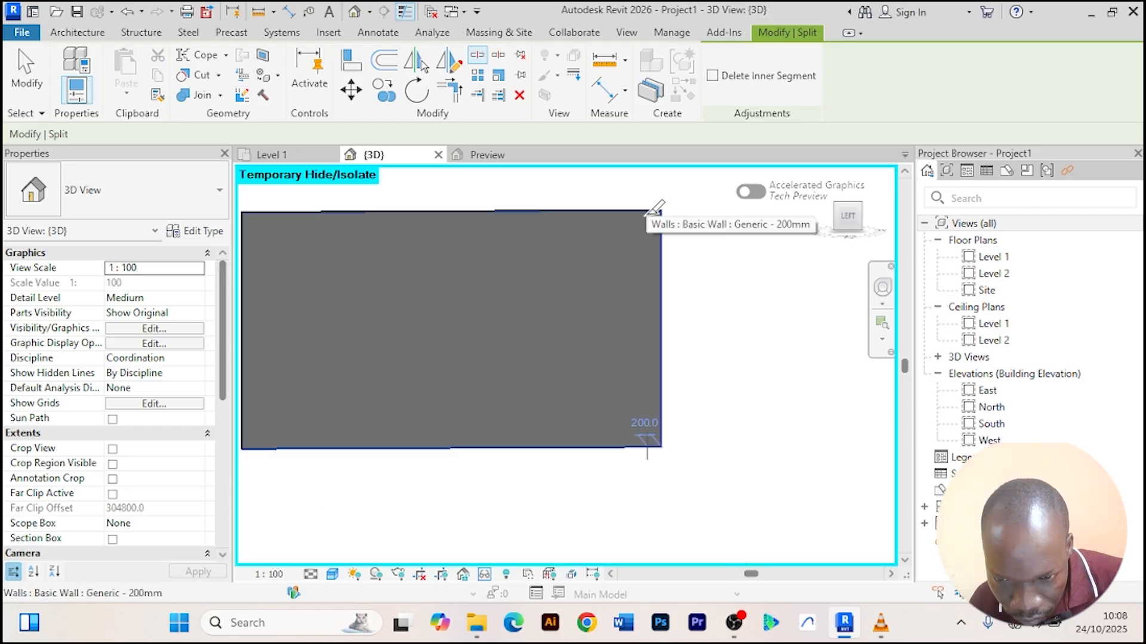
pyautogui.press('Escape')
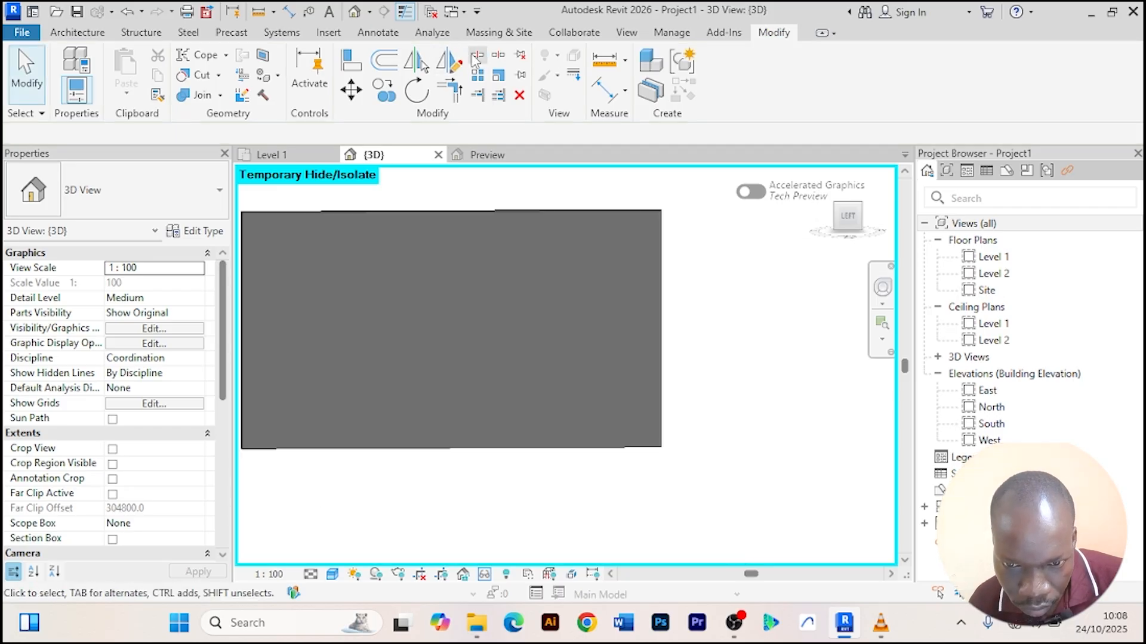
pyautogui.press('s')
pyautogui.press('l')
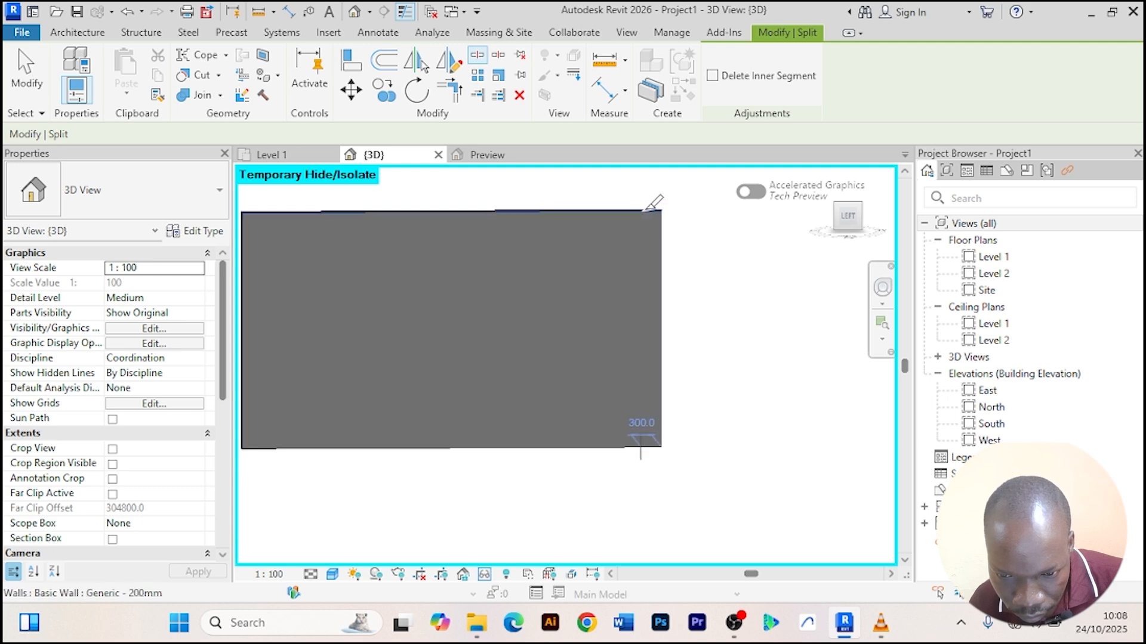
pyautogui.press('Escape')
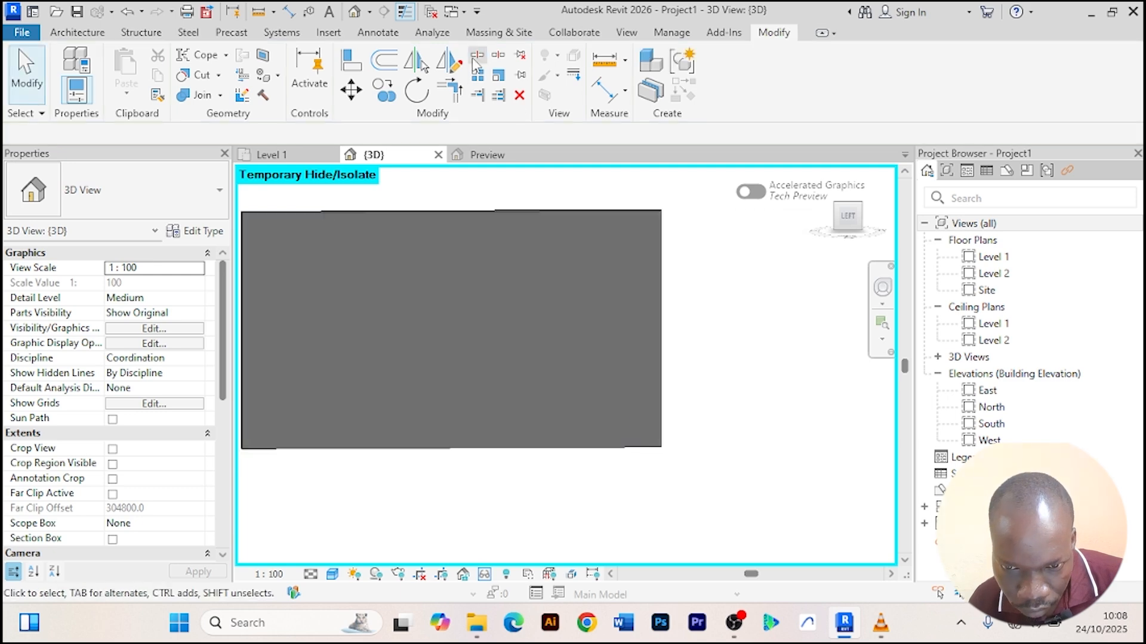
pyautogui.scroll(-1, 656, 206)
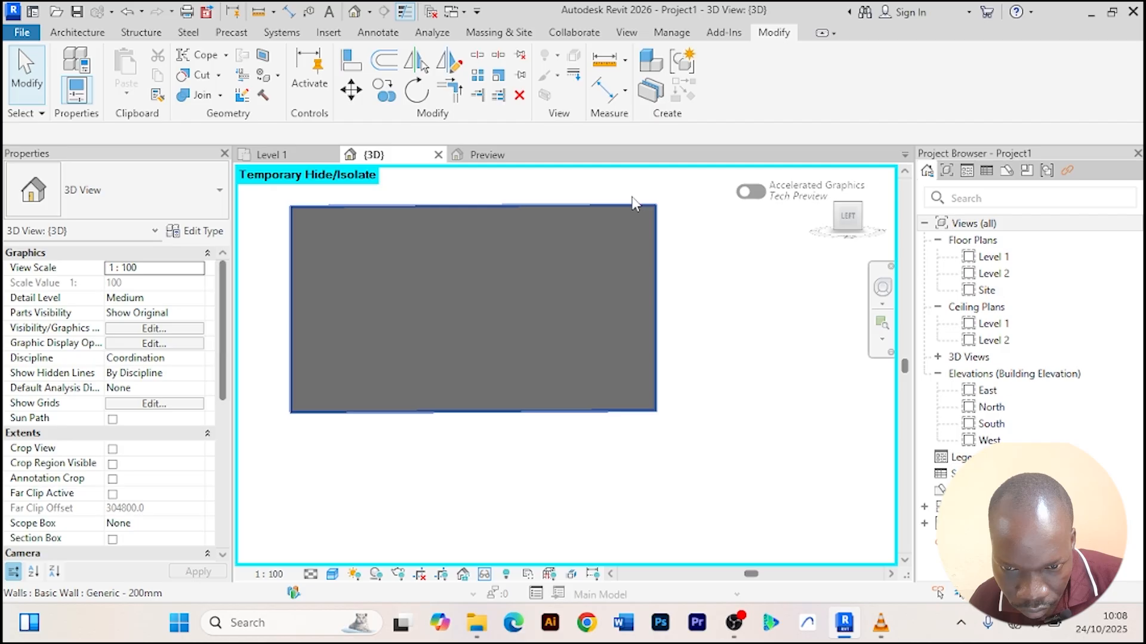
pyautogui.click(478, 55)
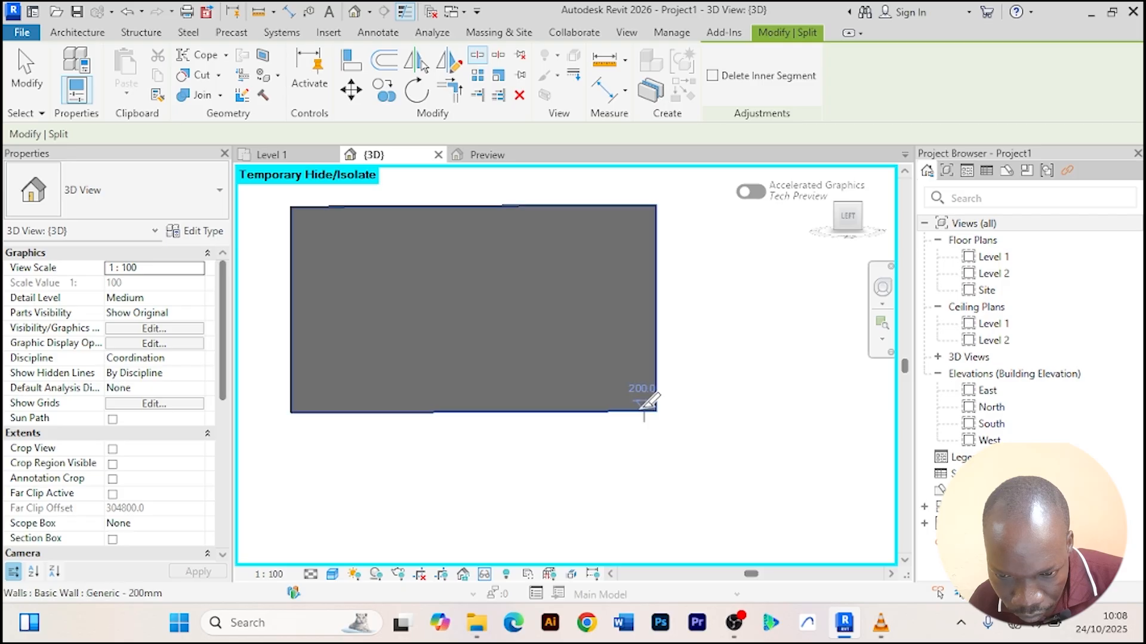
pyautogui.press('Escape')
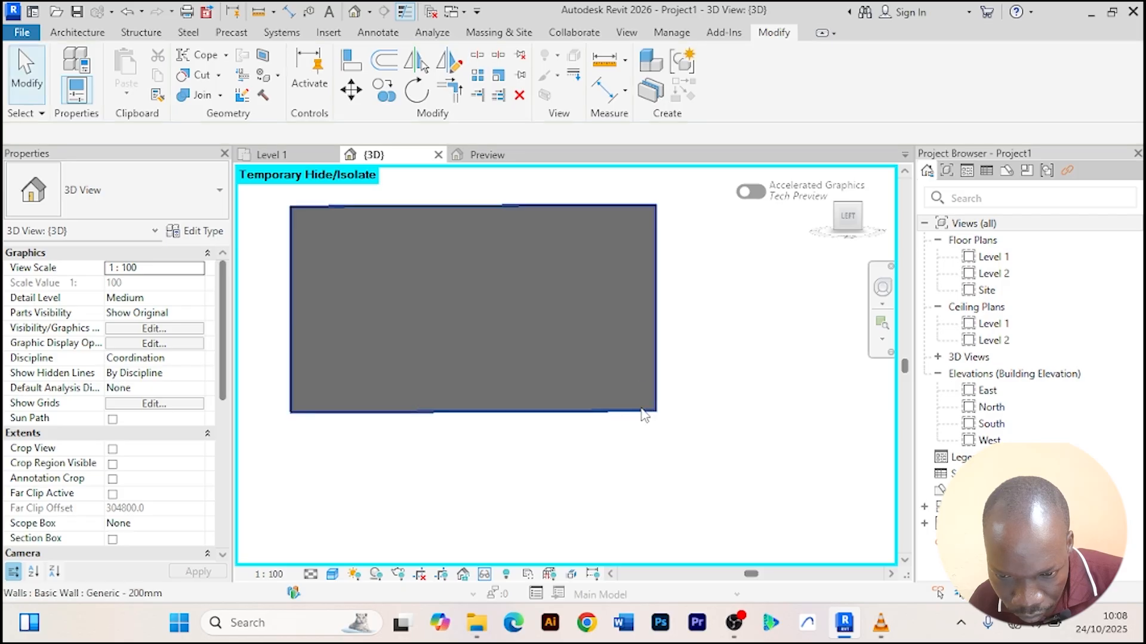
pyautogui.click(485, 57)
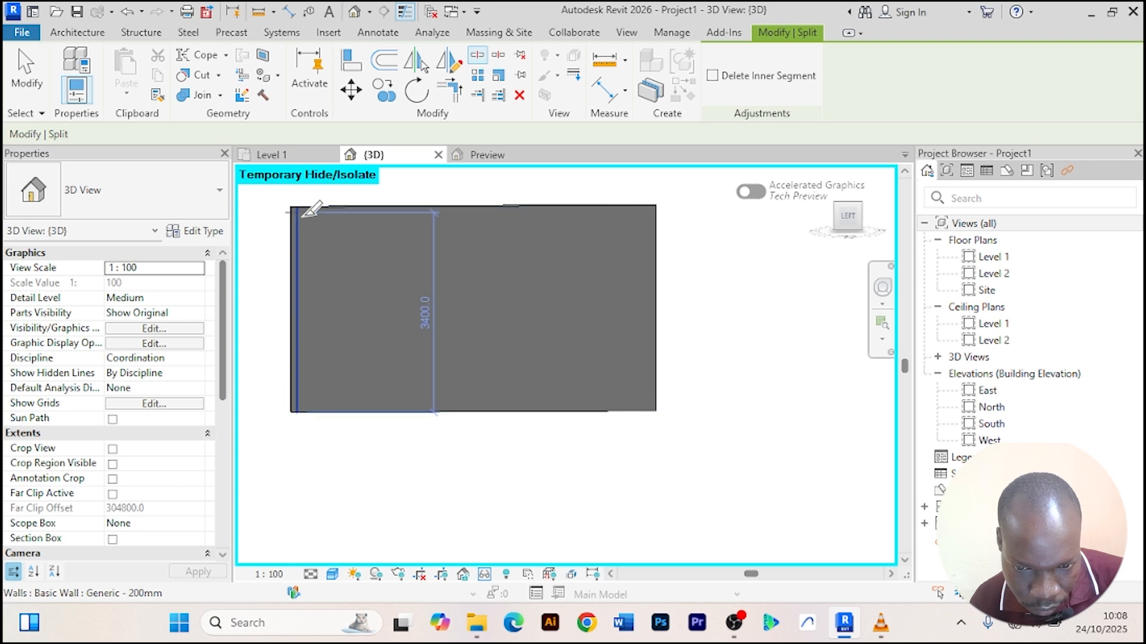
pyautogui.press('Escape')
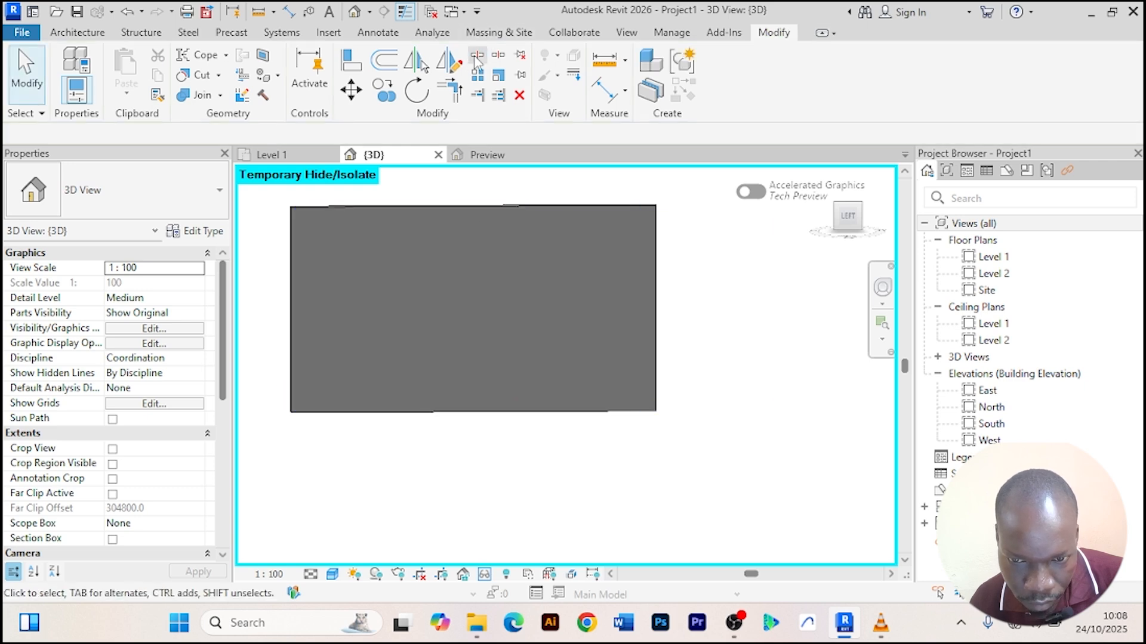
pyautogui.click(477, 55)
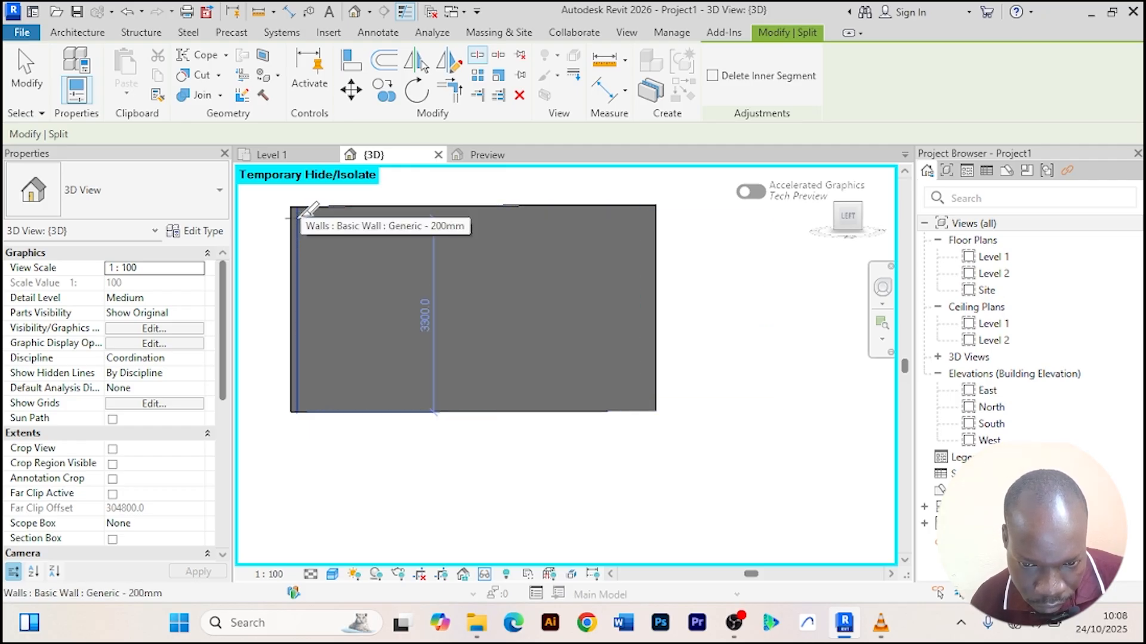
pyautogui.scroll(2, 309, 210)
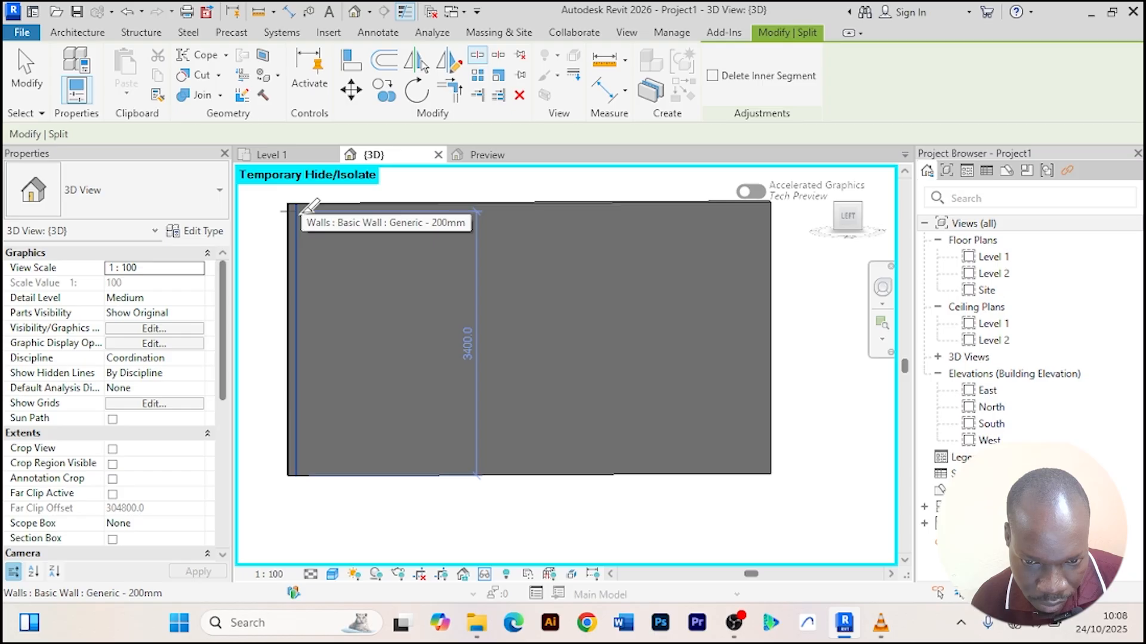
pyautogui.scroll(-3, 323, 239)
pyautogui.scroll(2, 340, 376)
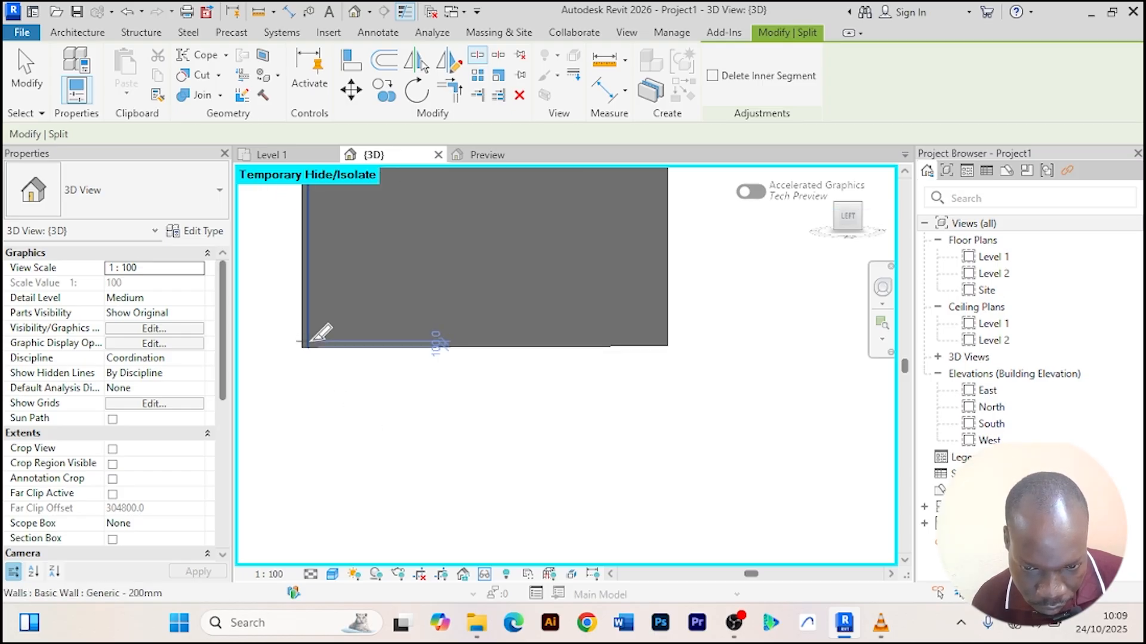
pyautogui.scroll(-3, 448, 321)
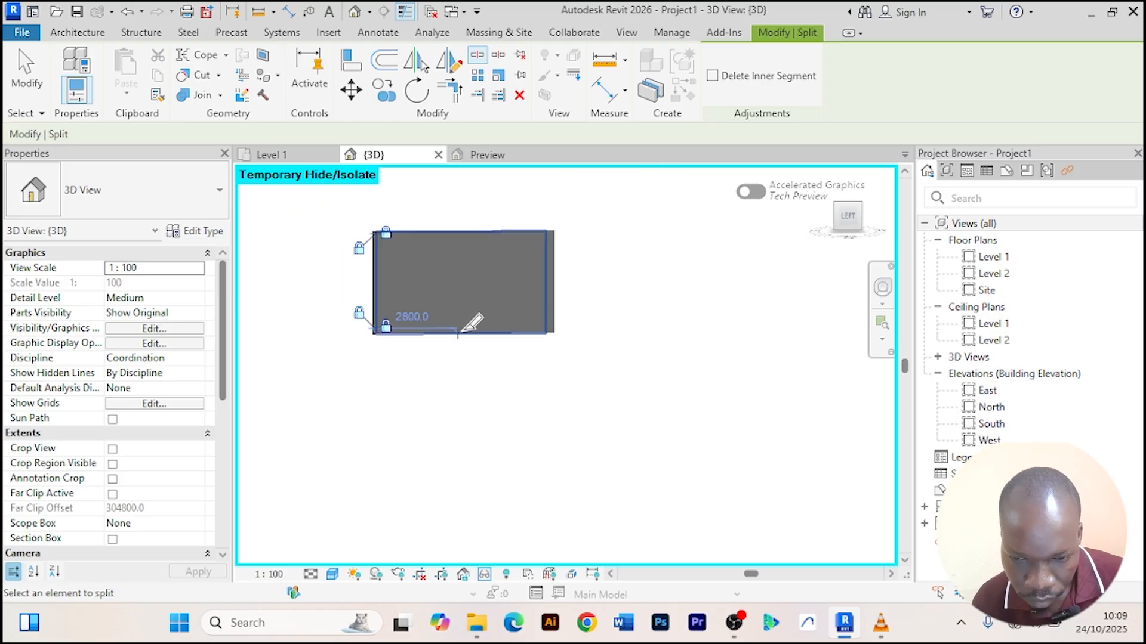
pyautogui.rightClick(632, 190)
pyautogui.click(660, 199)
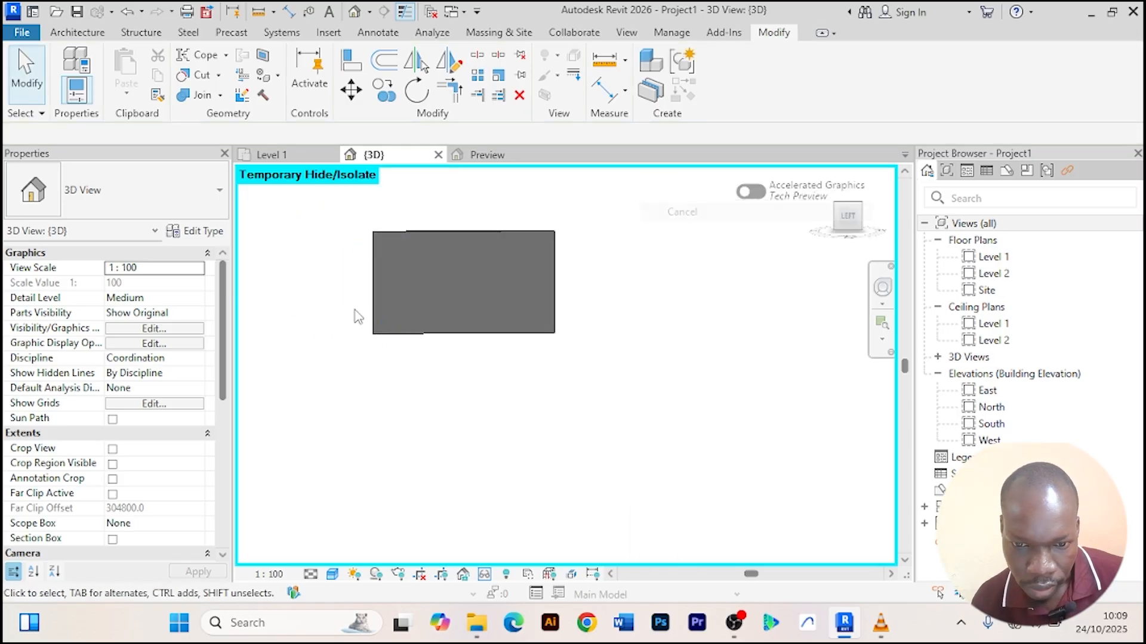
# Change the main segment of the split wall to the Curtain Wall type.
pyautogui.click(382, 276)
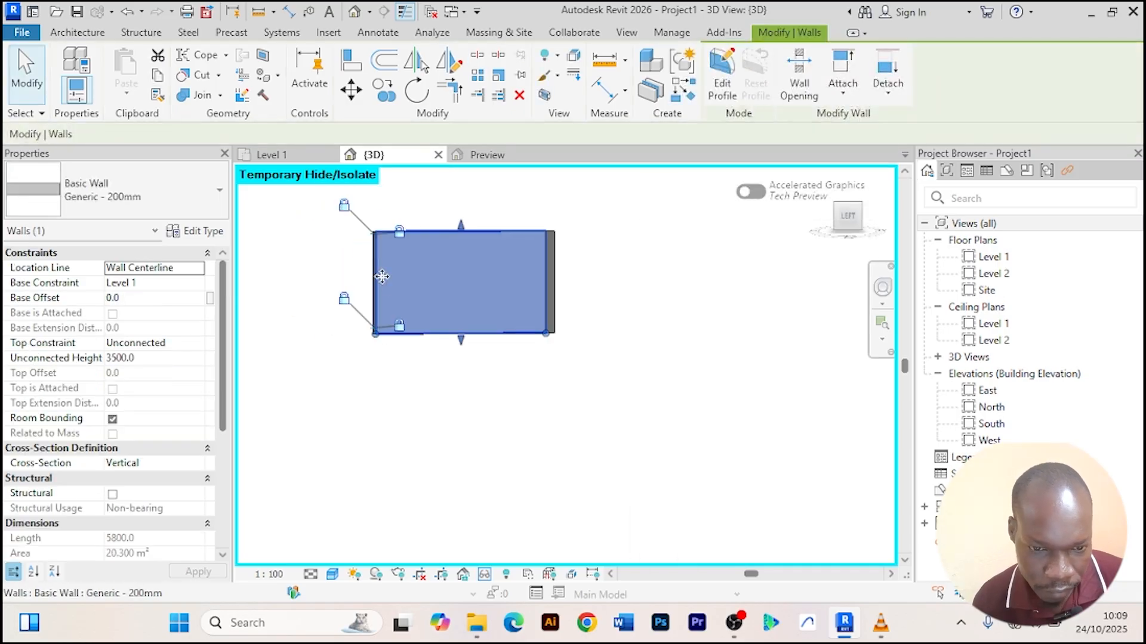
pyautogui.click(219, 190)
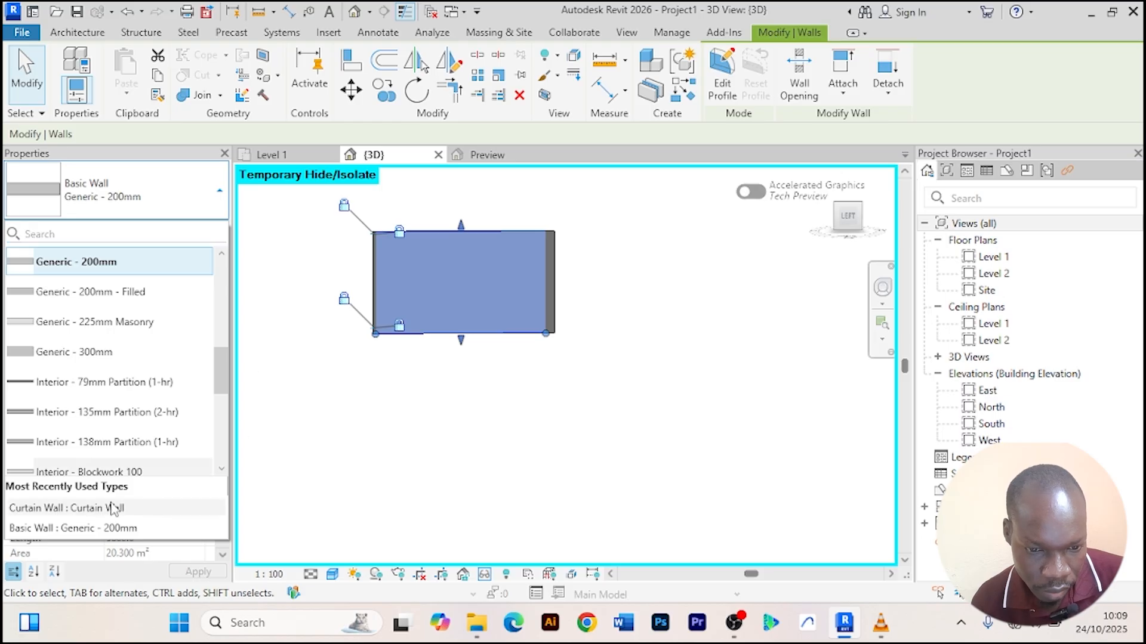
pyautogui.scroll(-5, 70, 451)
pyautogui.click(67, 344)
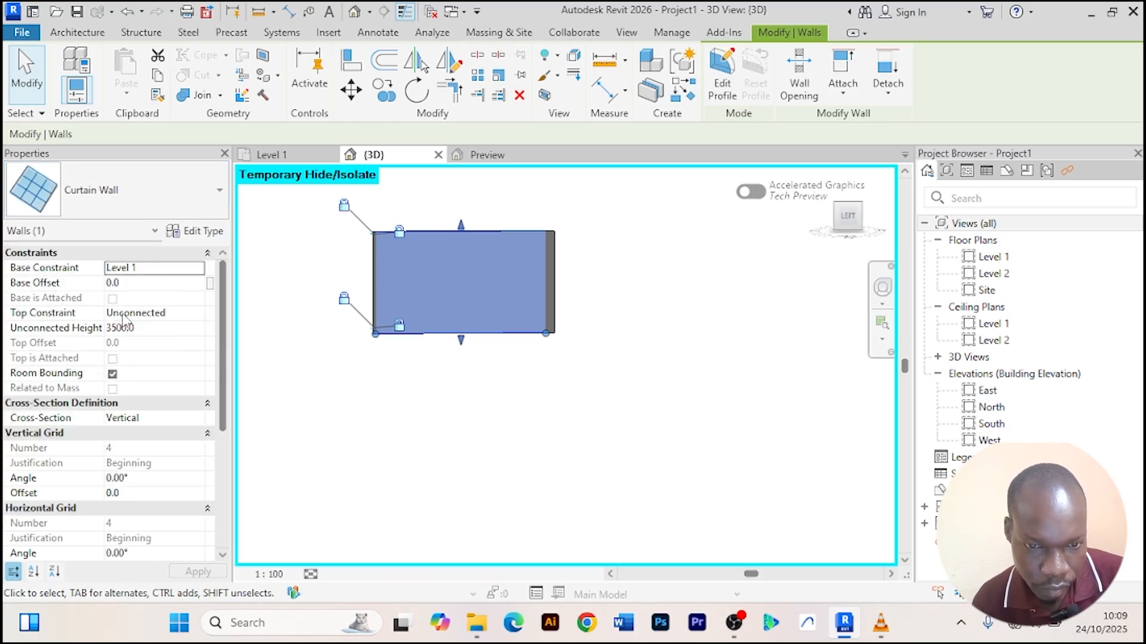
# Add a vertical curtain grid line about 1100 mm from the curtain wall's left edge.
pyautogui.click(88, 36)
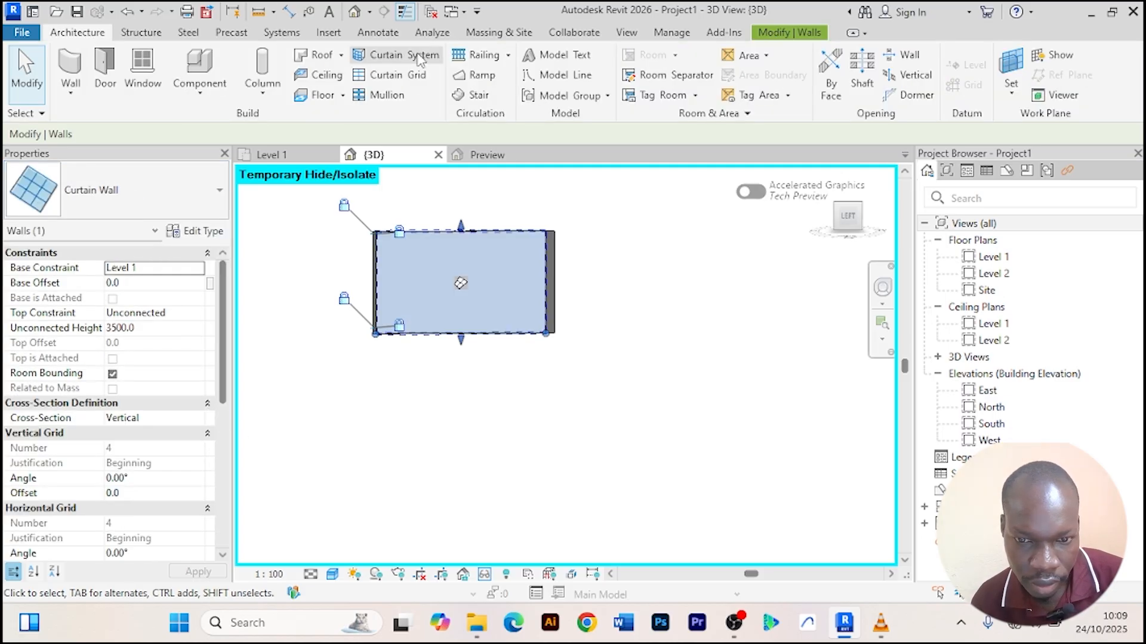
pyautogui.click(382, 76)
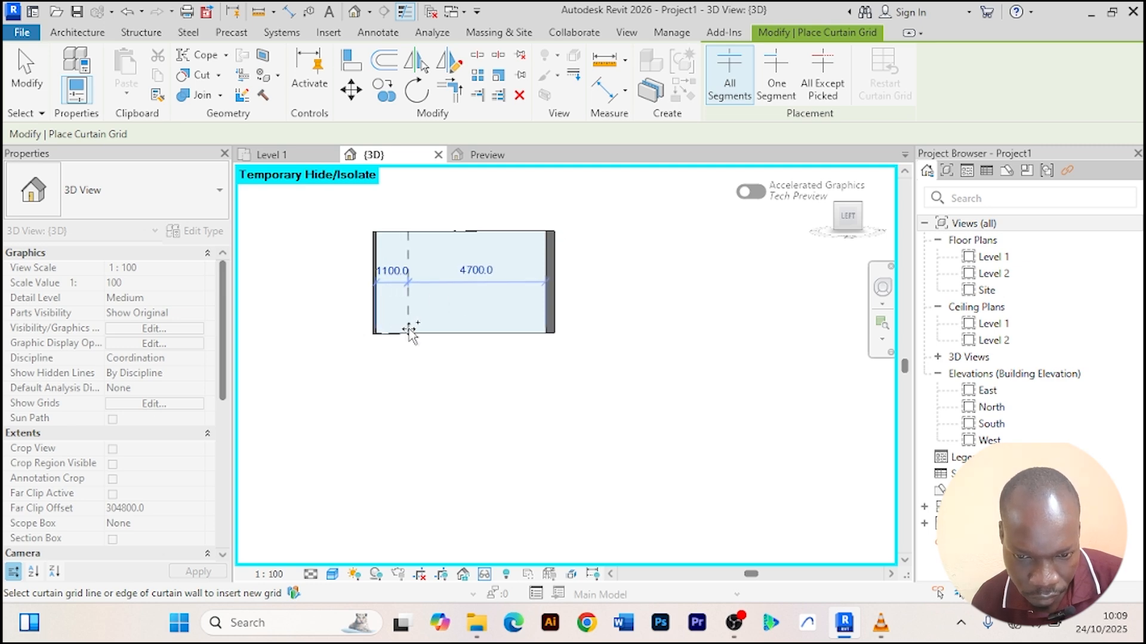
pyautogui.click(409, 332)
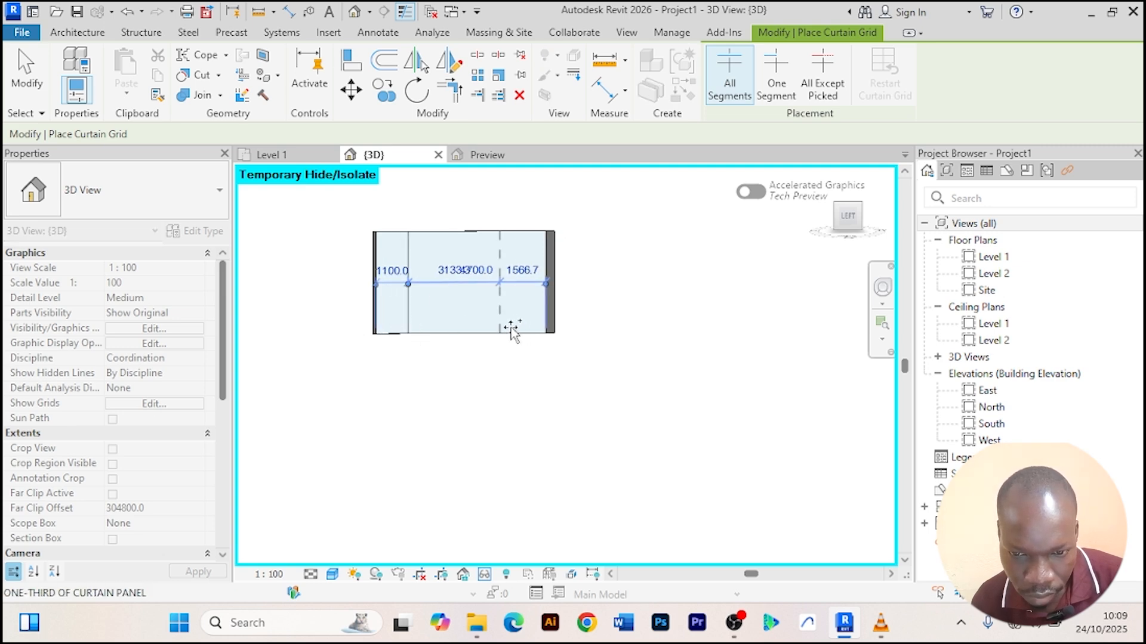
pyautogui.rightClick(619, 250)
pyautogui.click(653, 256)
# Set the right grid line's distance from the wall's right end to 1100 mm.
pyautogui.scroll(2, 556, 284)
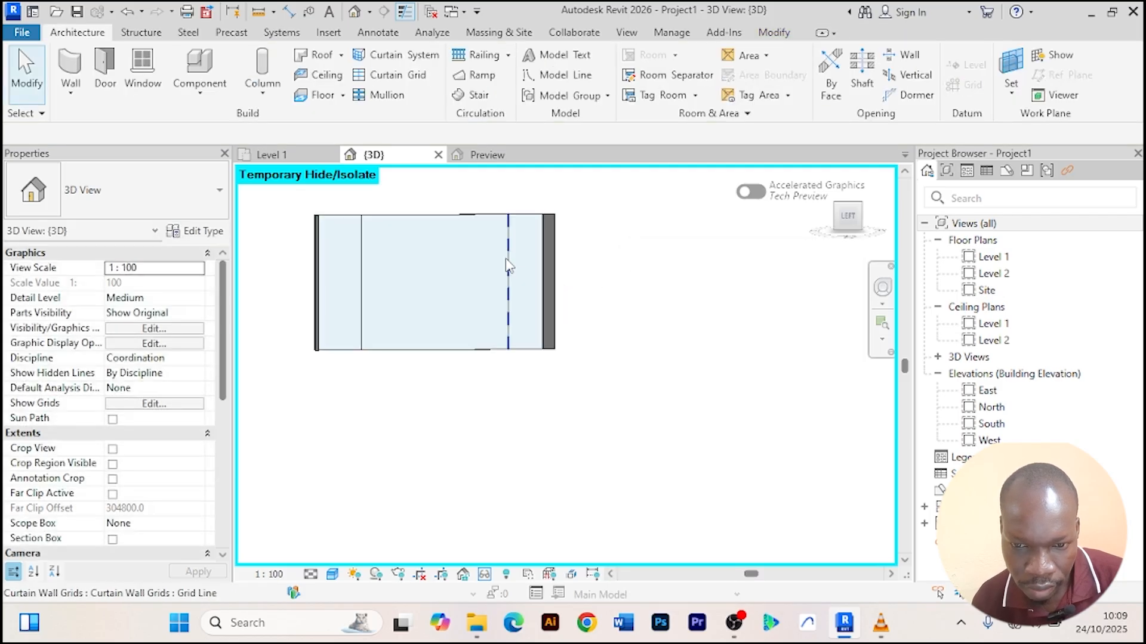
pyautogui.click(508, 267)
pyautogui.click(524, 270)
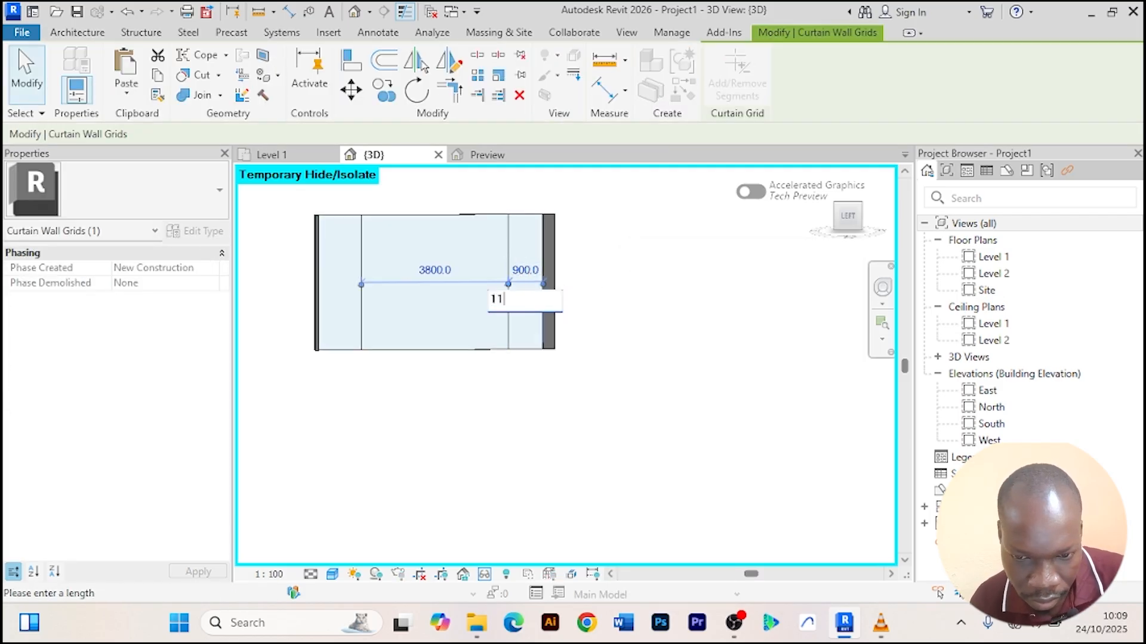
pyautogui.press('Return')
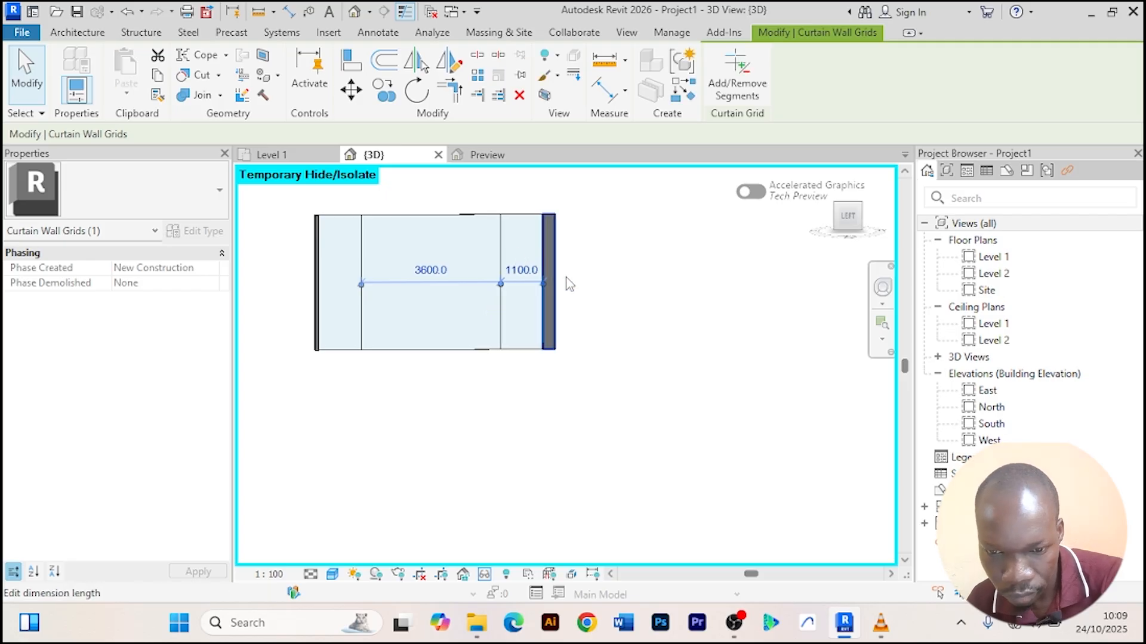
# Place rectangular 50 x 150 mm mullions on all grid lines of the new curtain wall.
pyautogui.click(629, 274)
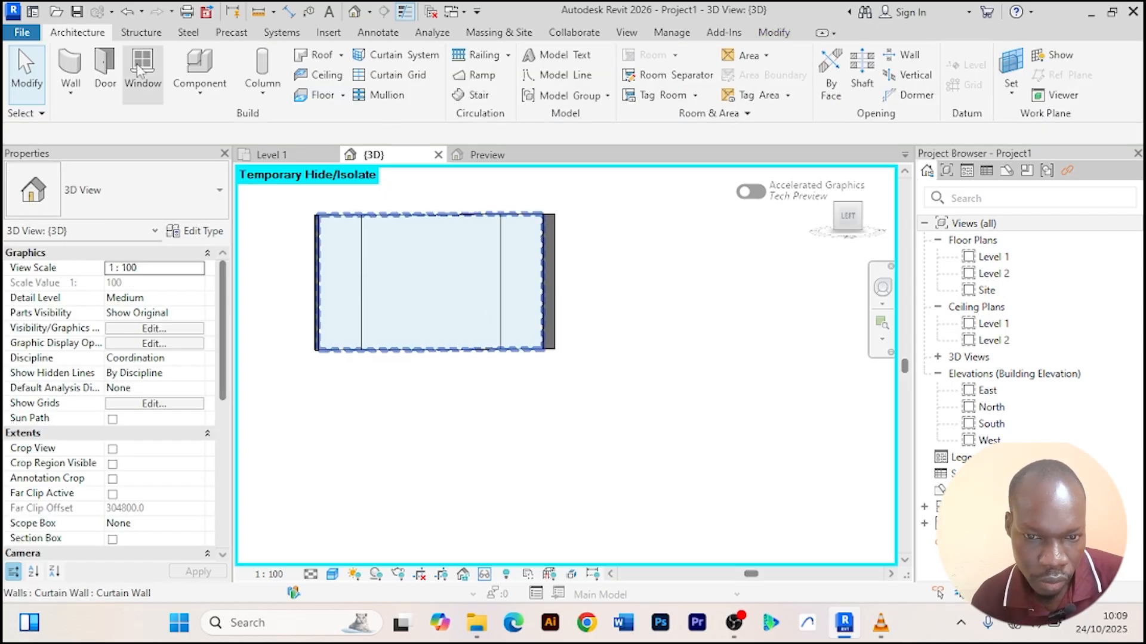
pyautogui.click(383, 95)
pyautogui.click(807, 90)
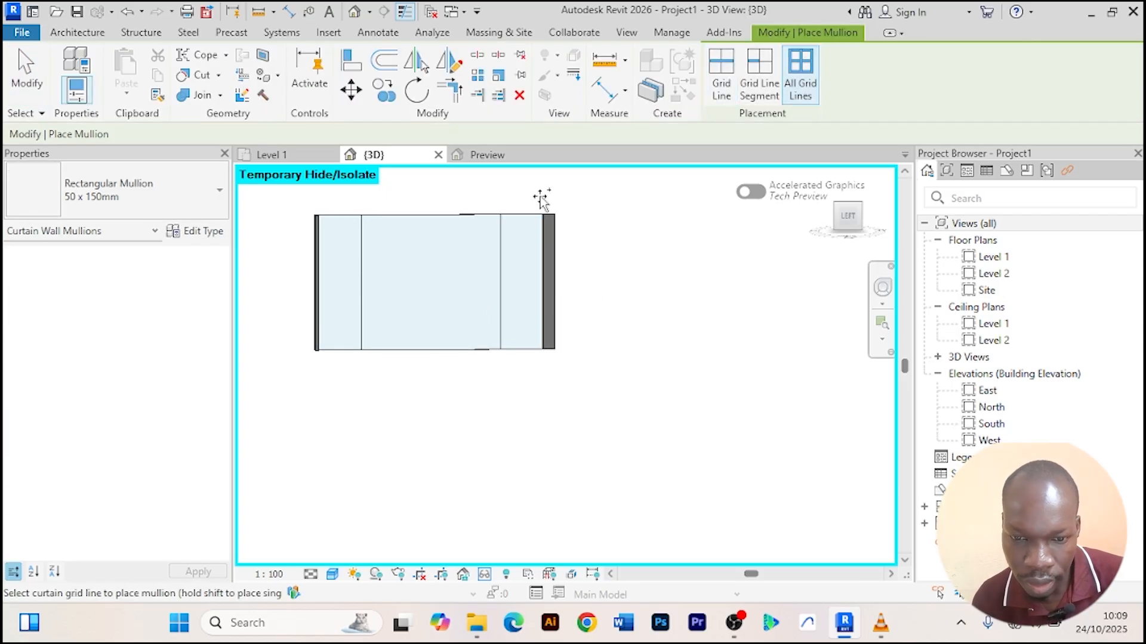
pyautogui.click(370, 273)
pyautogui.rightClick(704, 274)
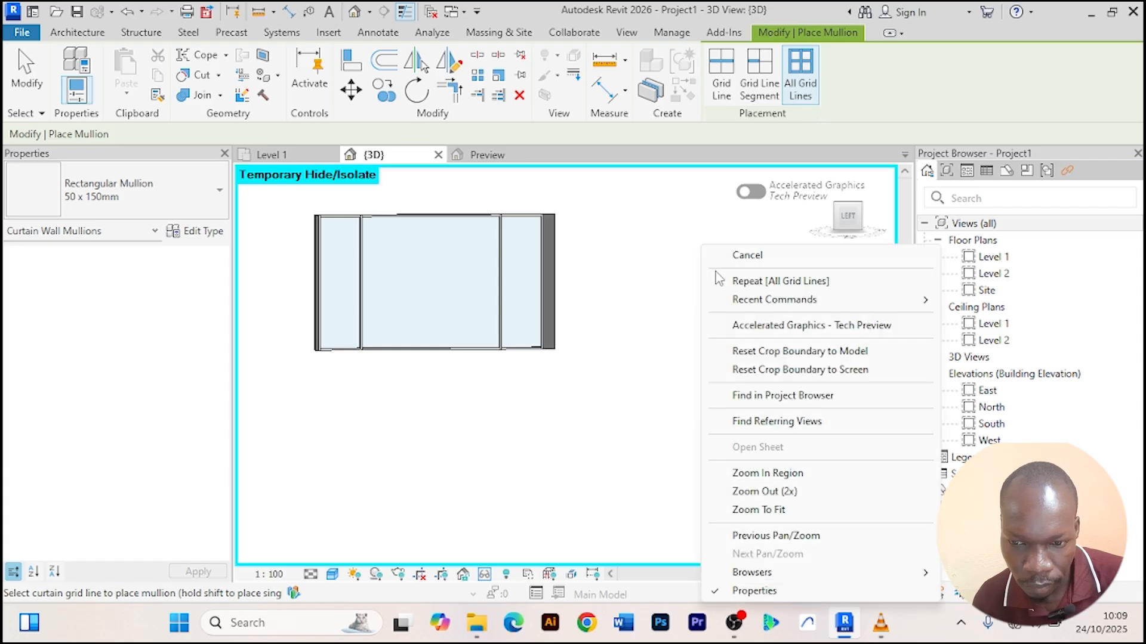
pyautogui.click(720, 267)
pyautogui.rightClick(697, 220)
pyautogui.click(719, 230)
pyautogui.scroll(3, 417, 282)
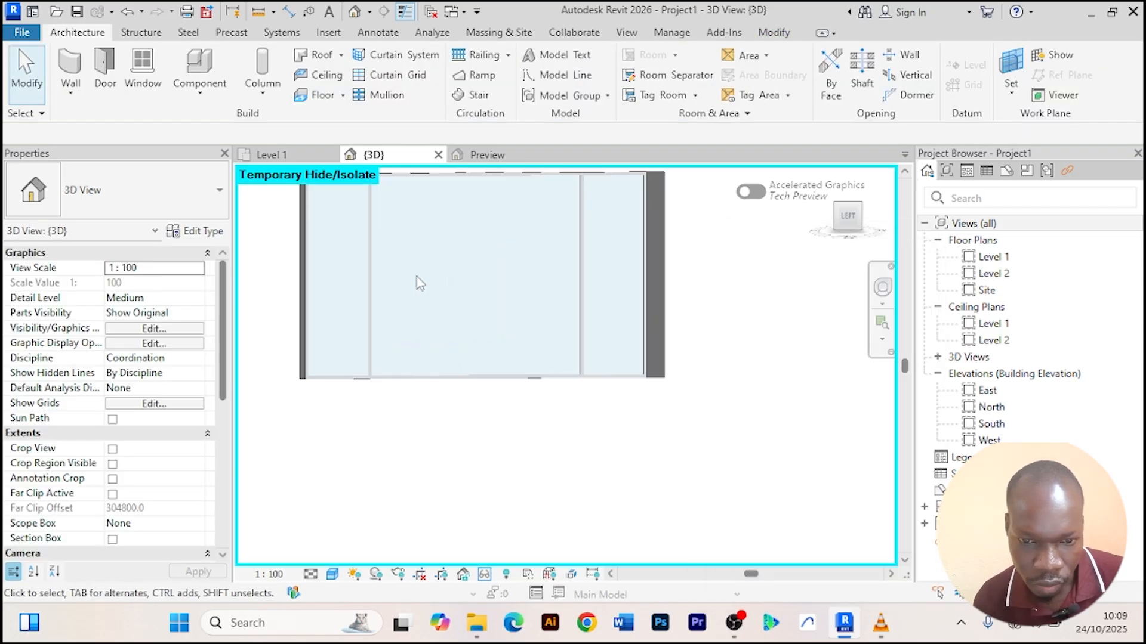
# Change the middle curtain panel's family to the Aluprof MB-77HS sliding door, Slide-Slide type.
pyautogui.moveTo(418, 281); pyautogui.dragTo(436, 342, button='middle')
pyautogui.scroll(2, 417, 322)
pyautogui.click(365, 281)
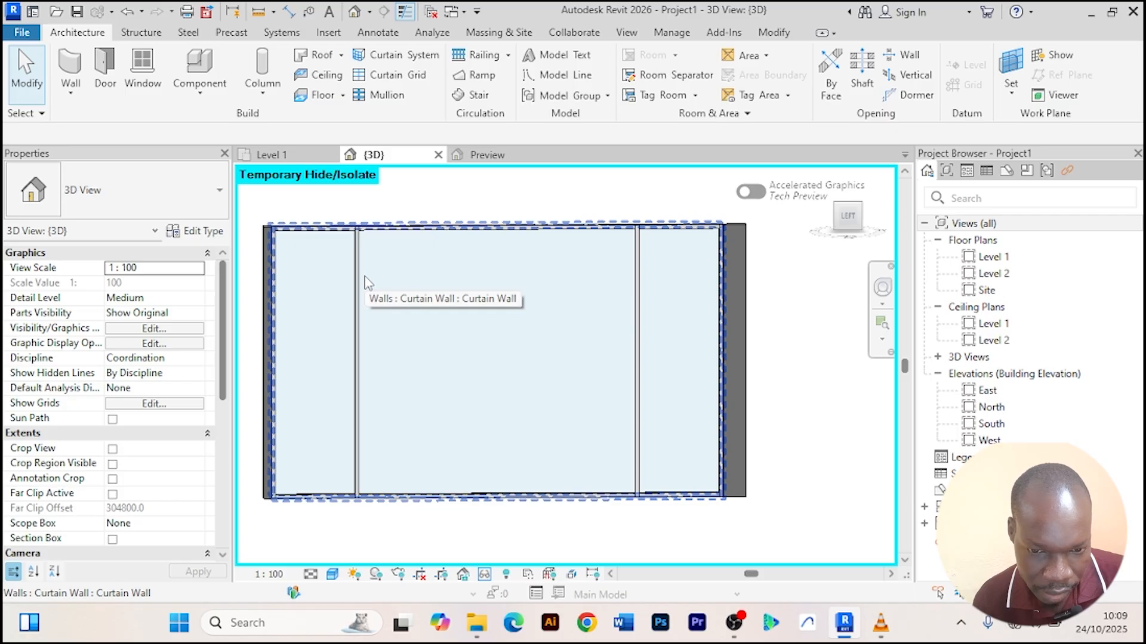
pyautogui.press('Tab')
pyautogui.press('Tab')
pyautogui.press('Tab')
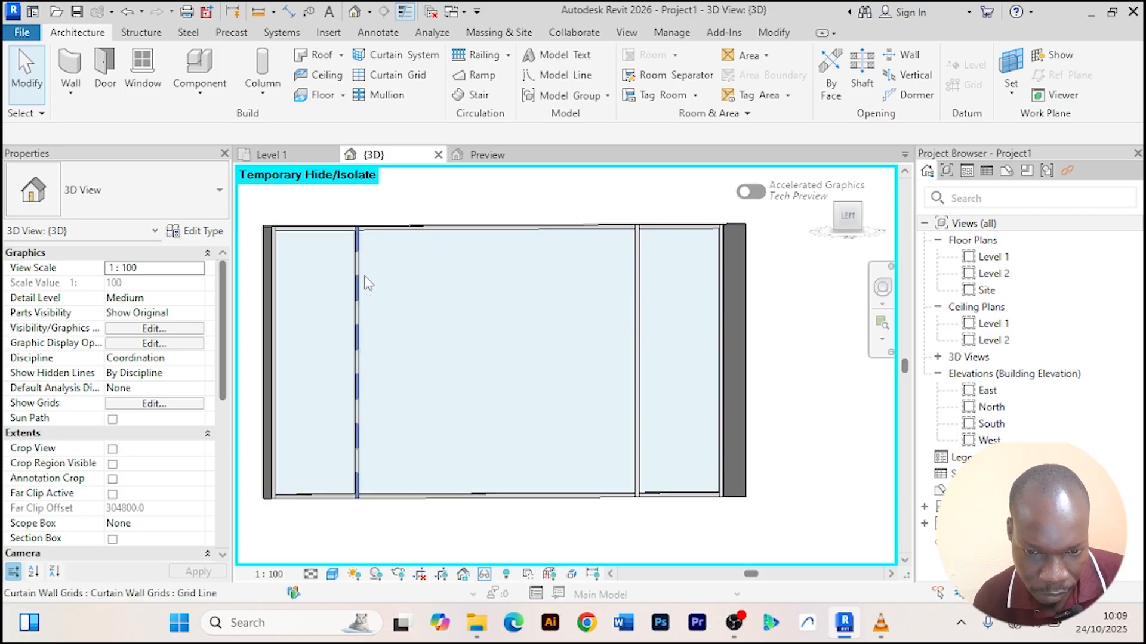
pyautogui.click(368, 283)
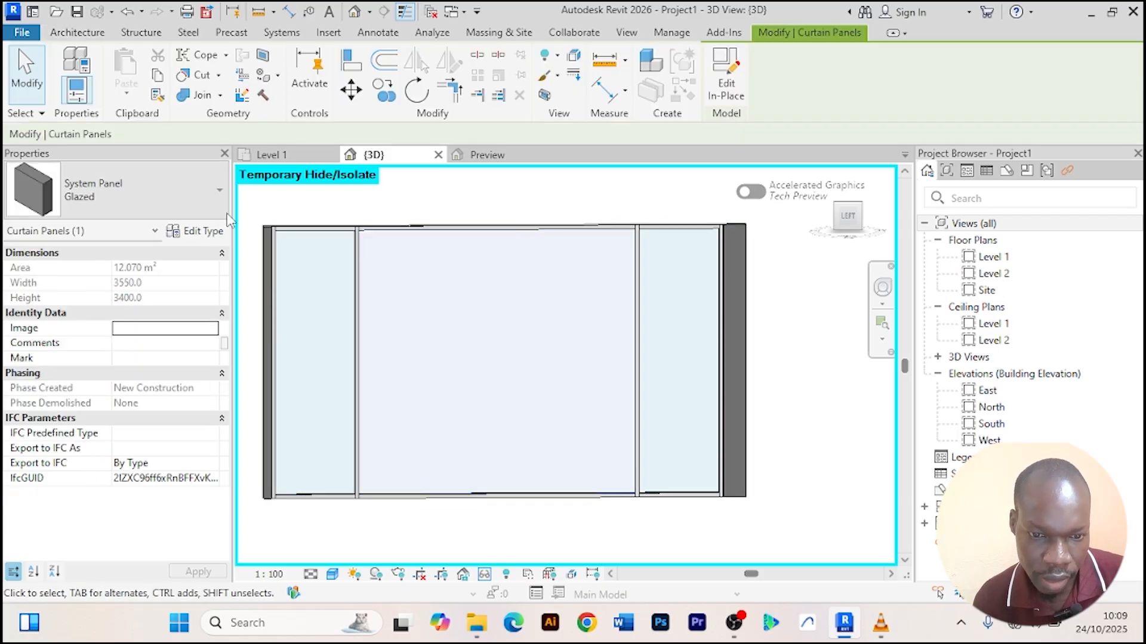
pyautogui.click(210, 234)
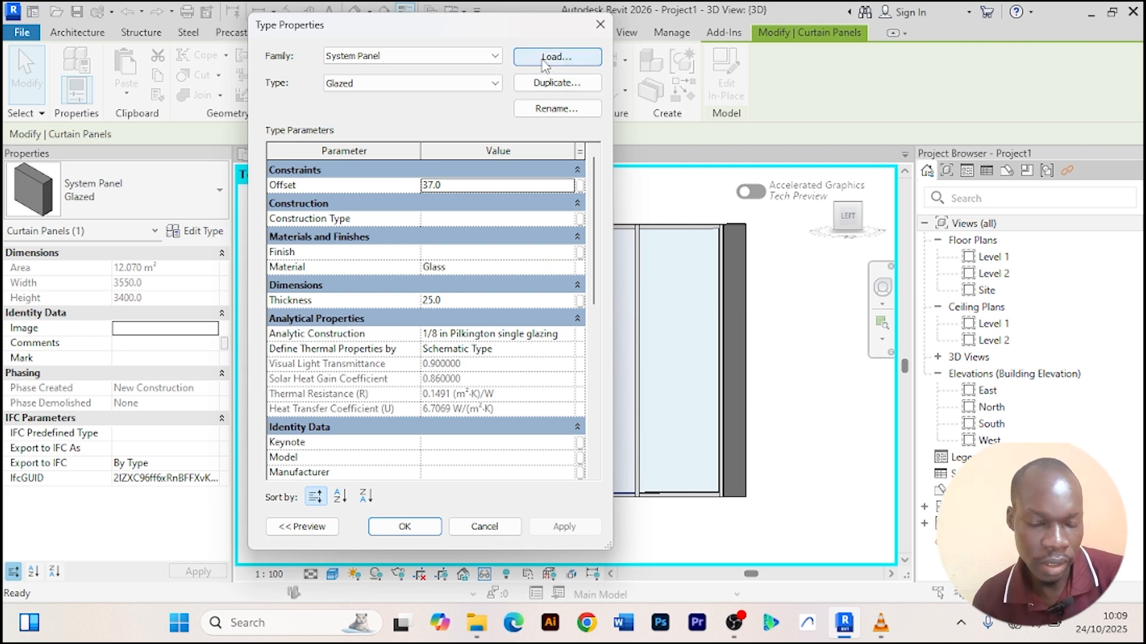
pyautogui.click(495, 55)
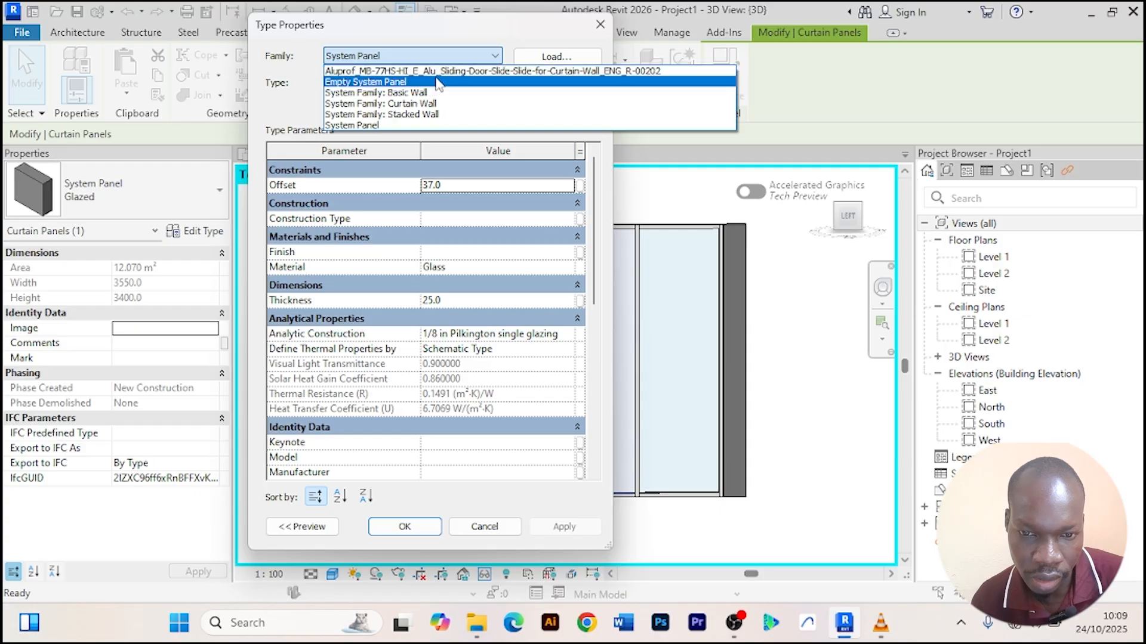
pyautogui.click(417, 71)
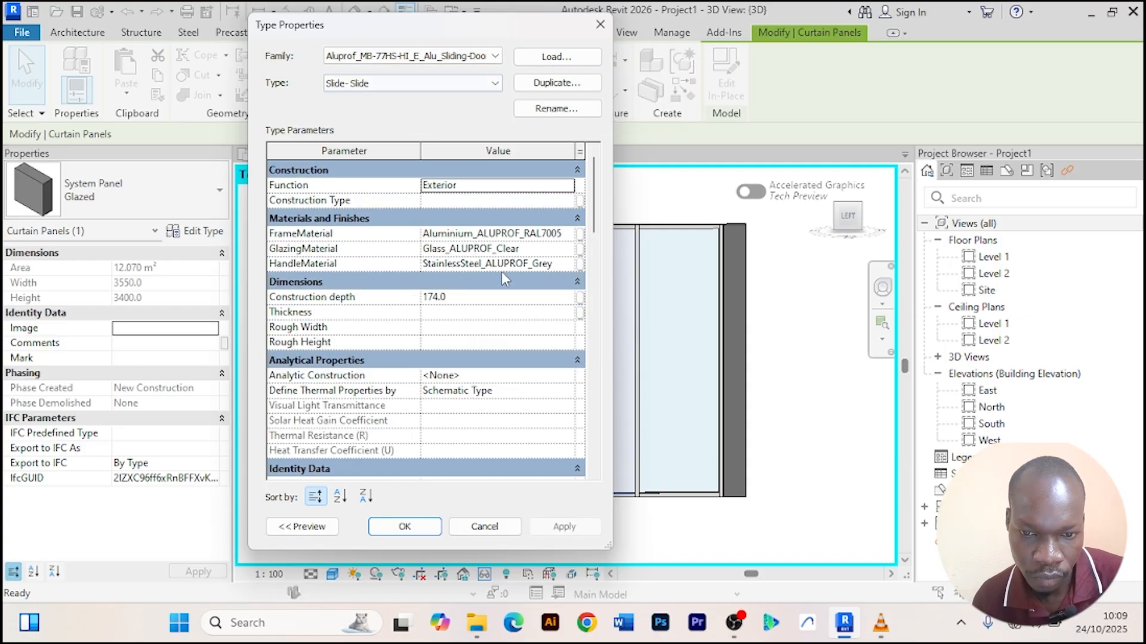
pyautogui.click(404, 528)
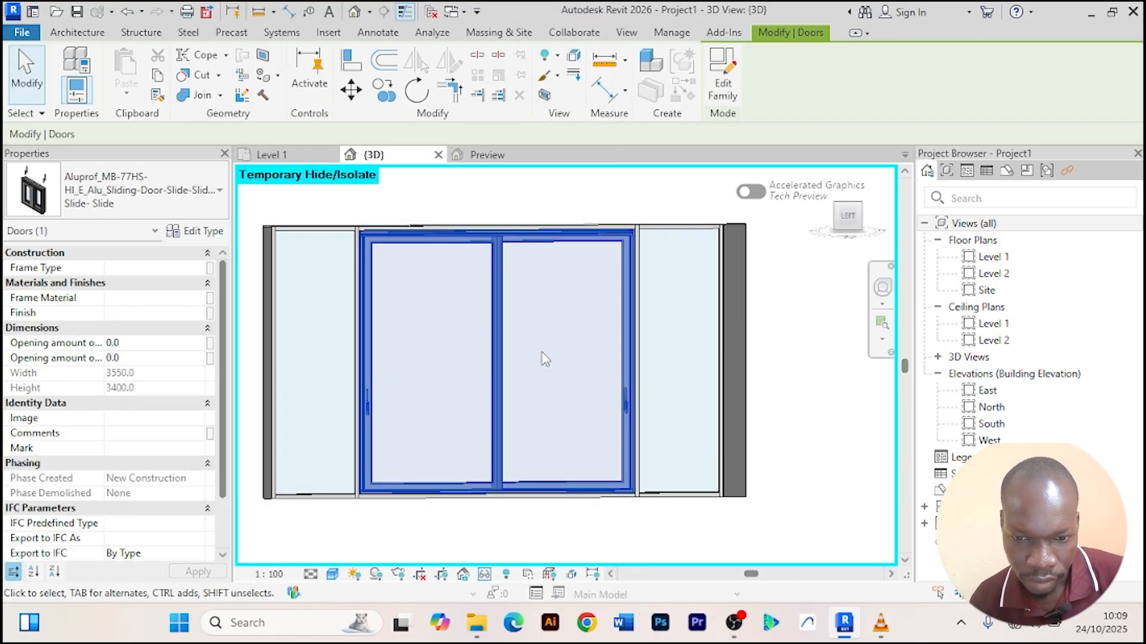
# Reset the temporary hide/isolate and orbit around the whole building to inspect it.
pyautogui.scroll(-2, 539, 353)
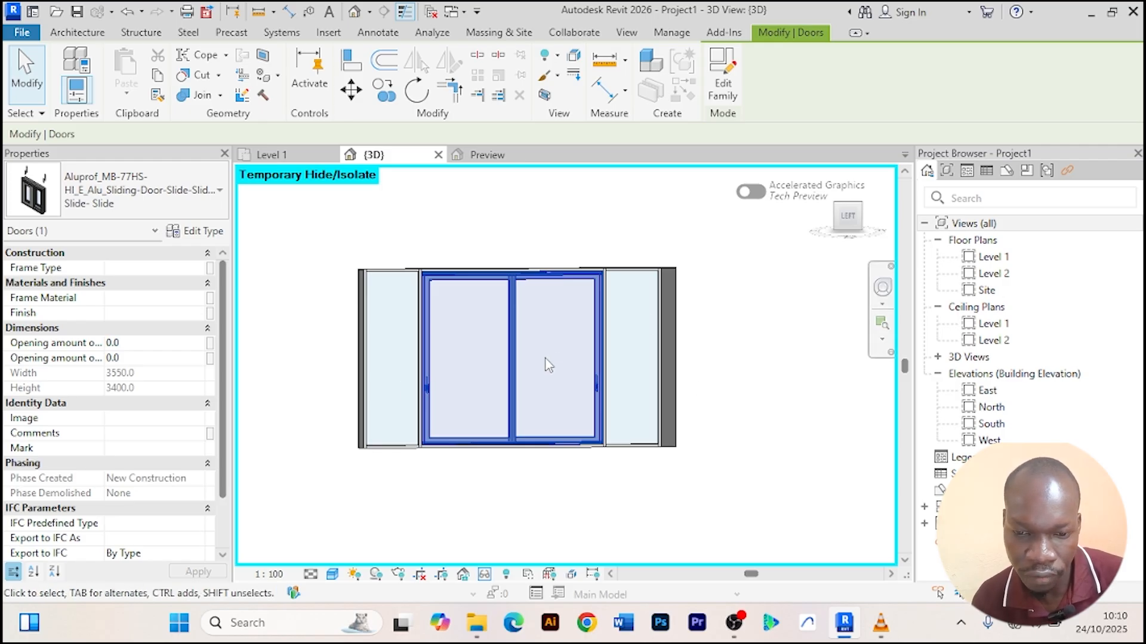
pyautogui.click(485, 574)
pyautogui.click(555, 556)
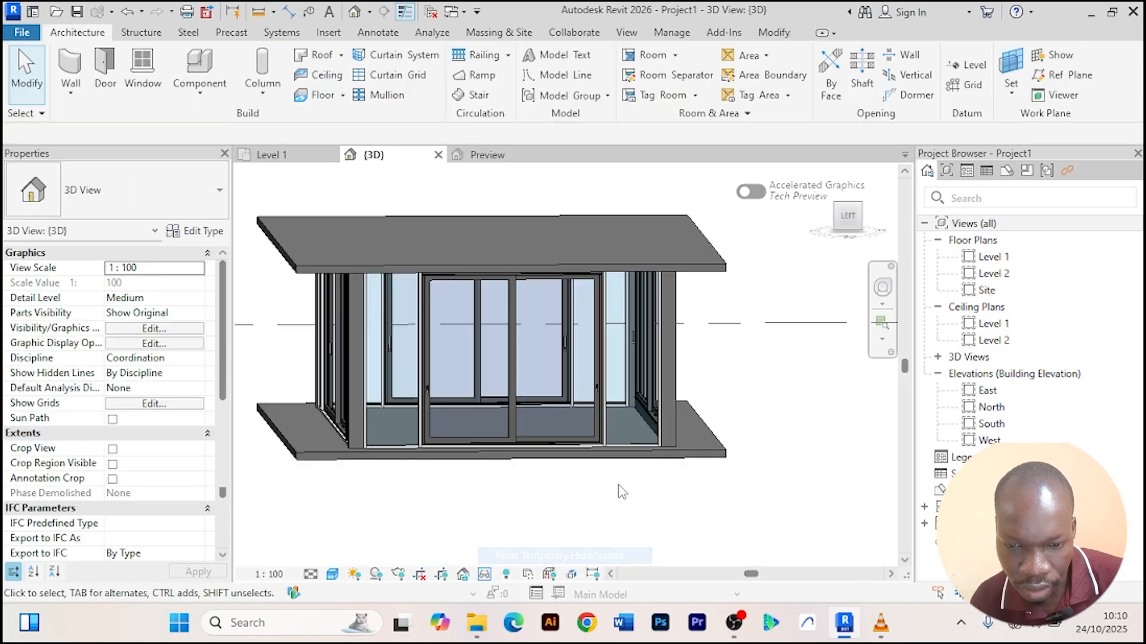
pyautogui.scroll(-3, 742, 509)
pyautogui.keyDown('shift'); pyautogui.moveTo(742, 509); pyautogui.dragTo(586, 535, button='middle'); pyautogui.keyUp('shift')
pyautogui.keyDown('shift'); pyautogui.moveTo(468, 534); pyautogui.dragTo(694, 455, button='middle'); pyautogui.keyUp('shift')
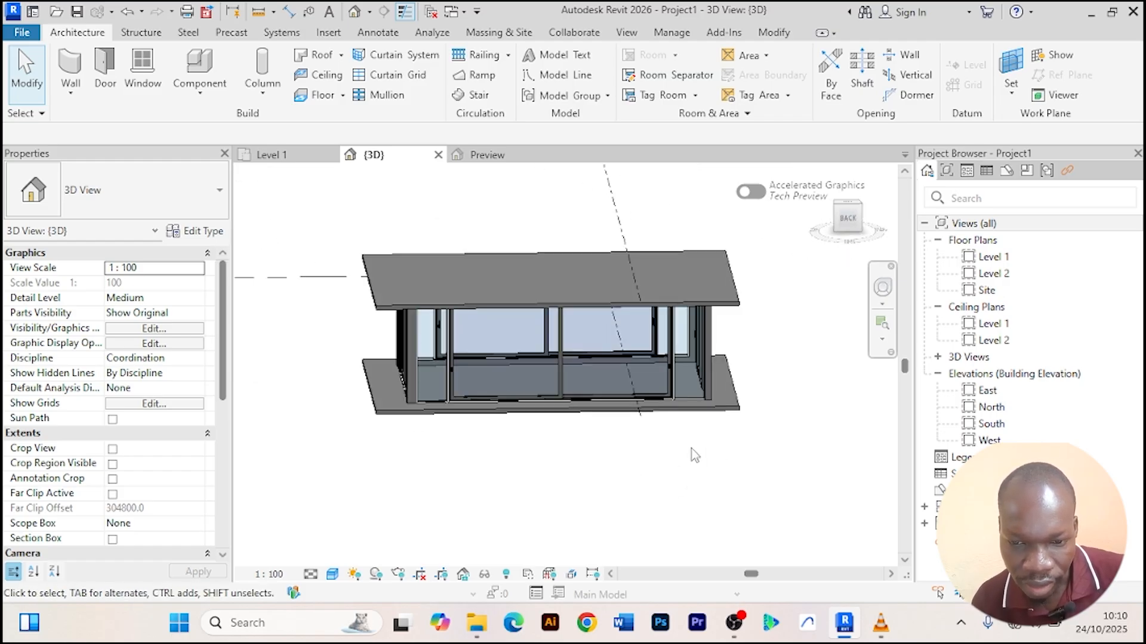
pyautogui.scroll(4, 713, 343)
pyautogui.click(713, 345)
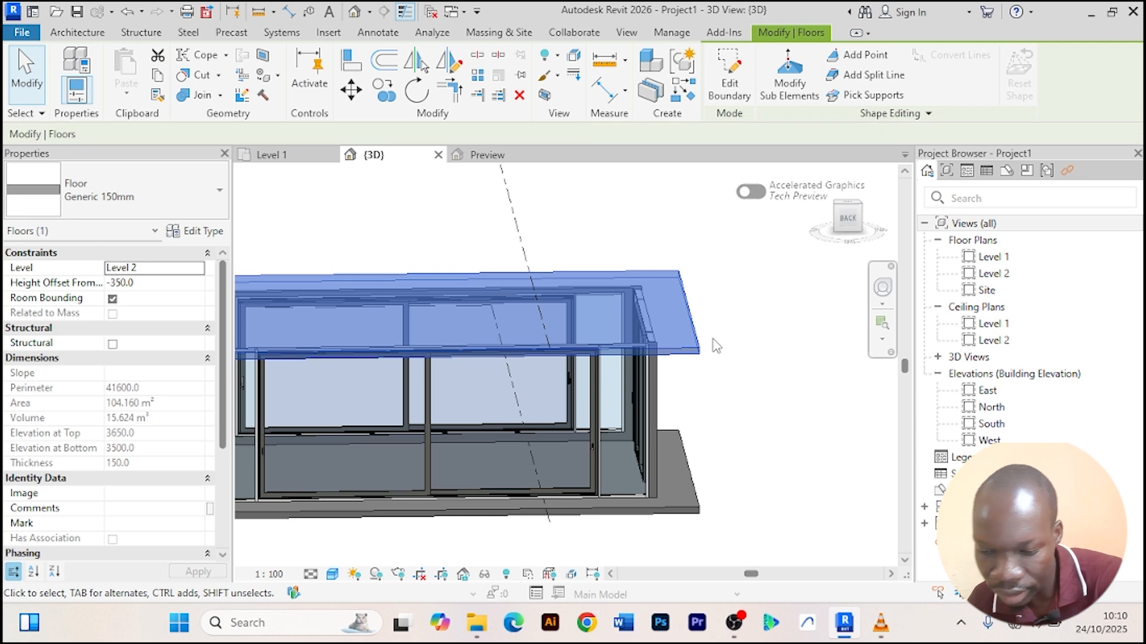
pyautogui.click(716, 346)
pyautogui.scroll(-4, 714, 341)
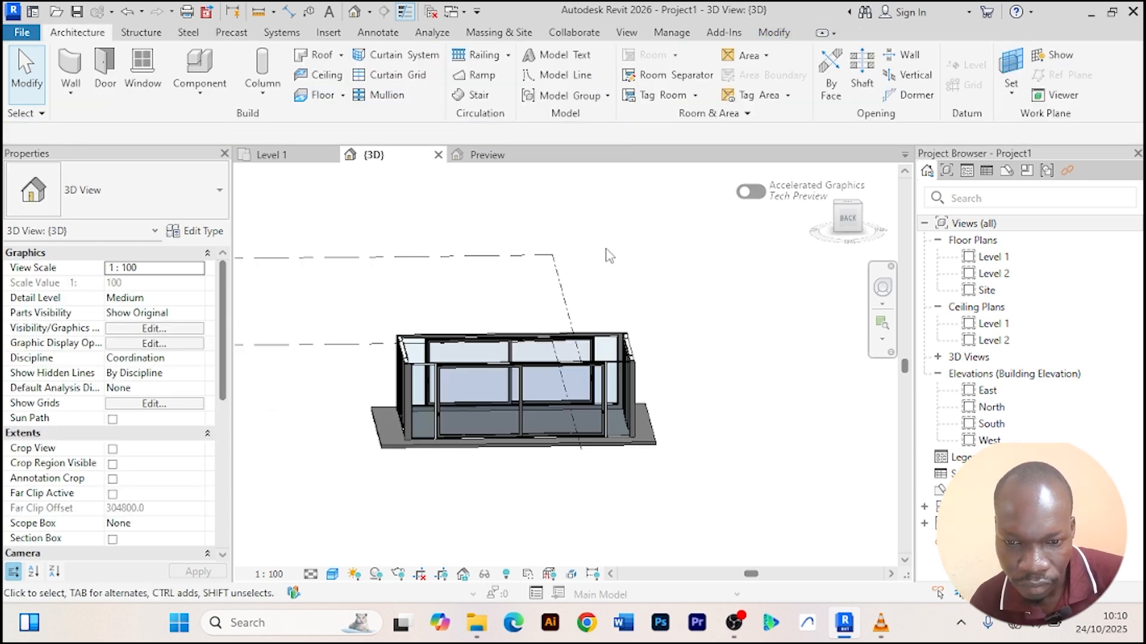
# In the Level 2 plan, sketch a four-sided architectural floor boundary enclosing the walls, its bottom edge about 14900 mm long.
pyautogui.doubleClick(1008, 274)
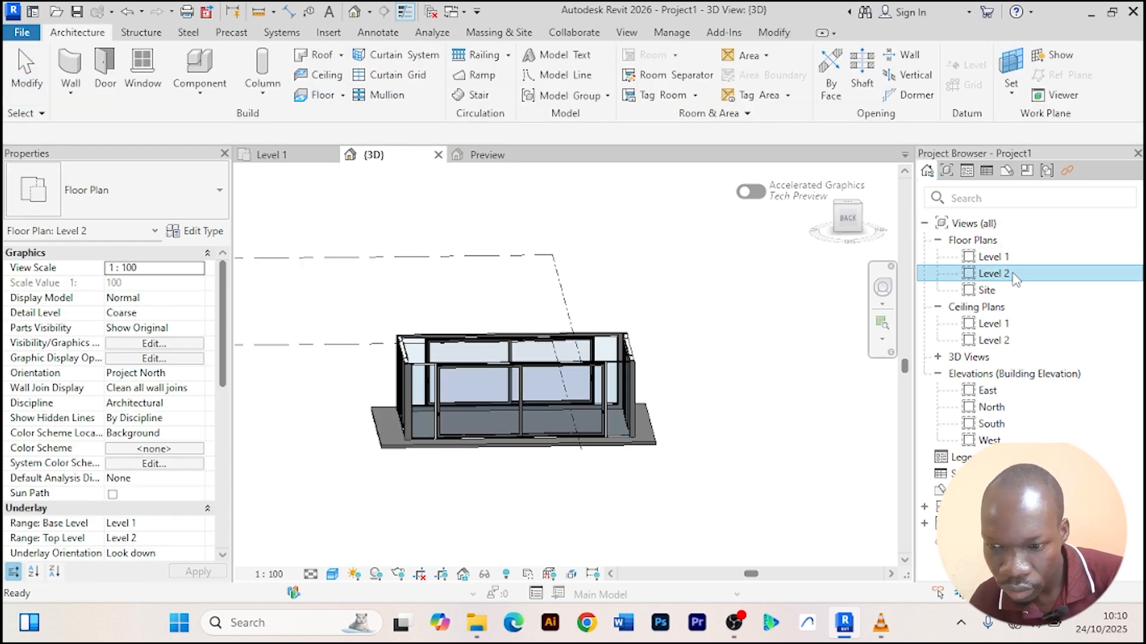
pyautogui.scroll(-3, 700, 382)
pyautogui.scroll(7, 552, 306)
pyautogui.moveTo(607, 307); pyautogui.dragTo(486, 280, button='middle')
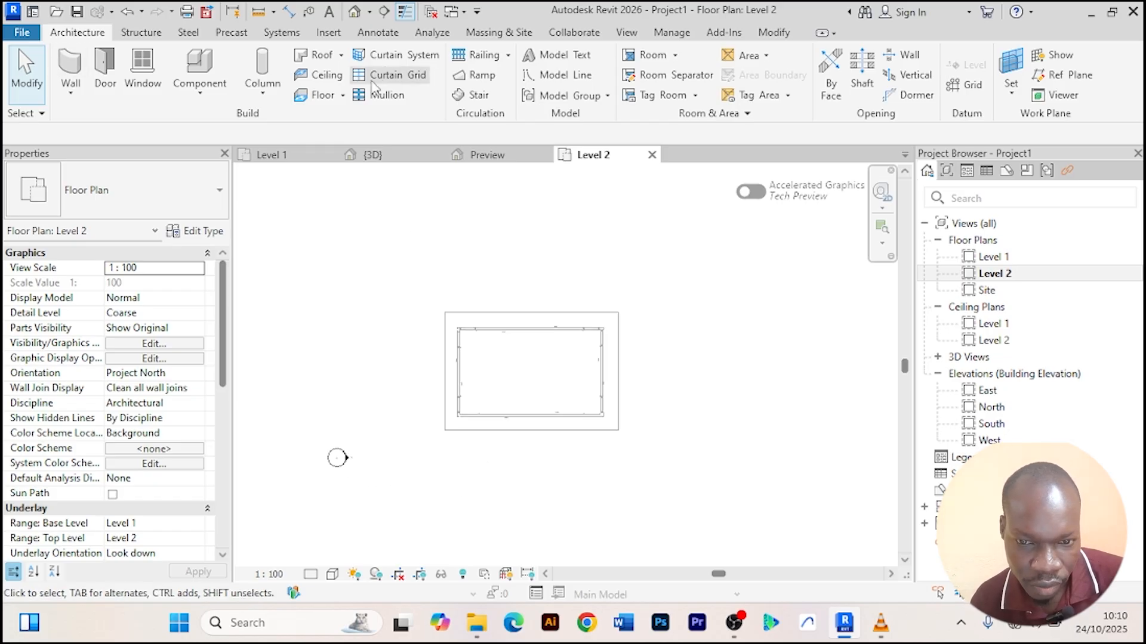
pyautogui.click(343, 95)
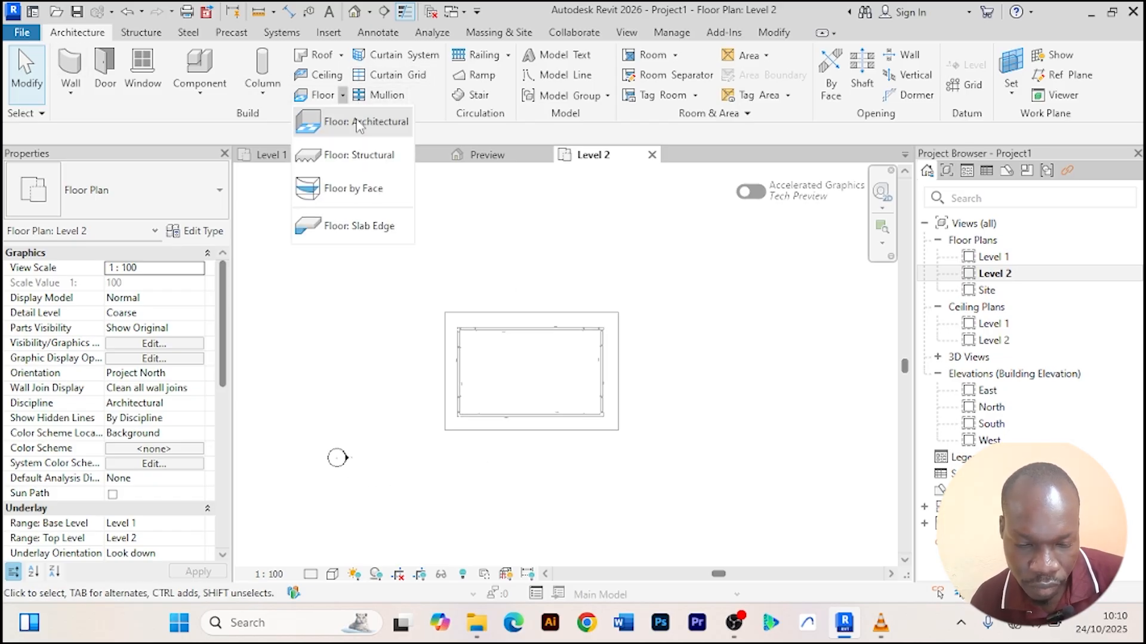
pyautogui.click(358, 123)
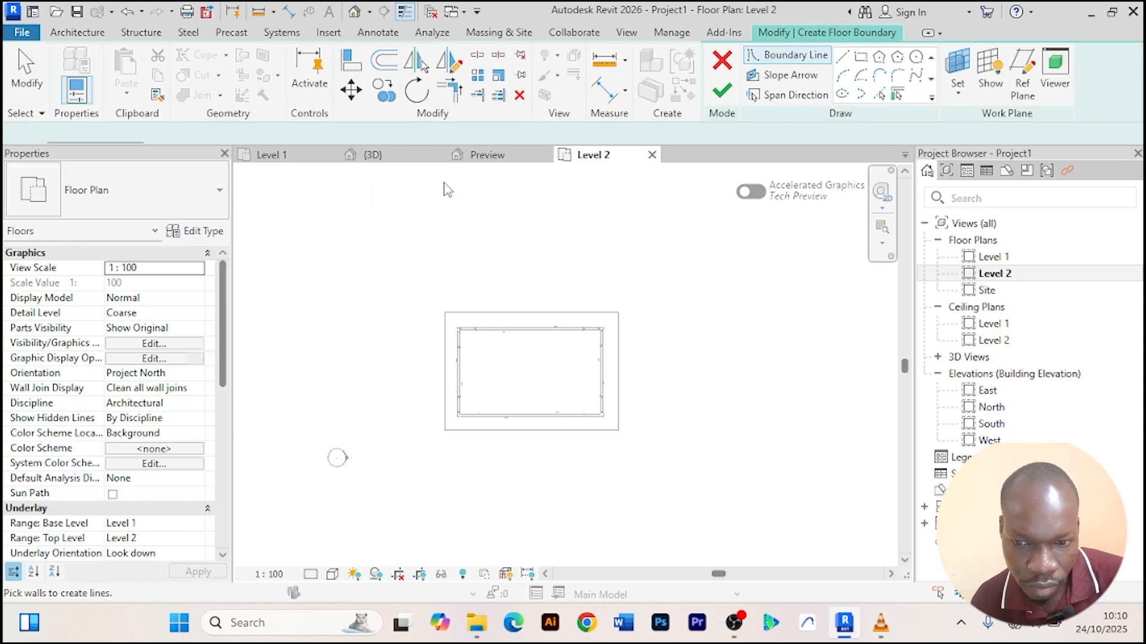
pyautogui.click(842, 57)
pyautogui.scroll(2, 447, 325)
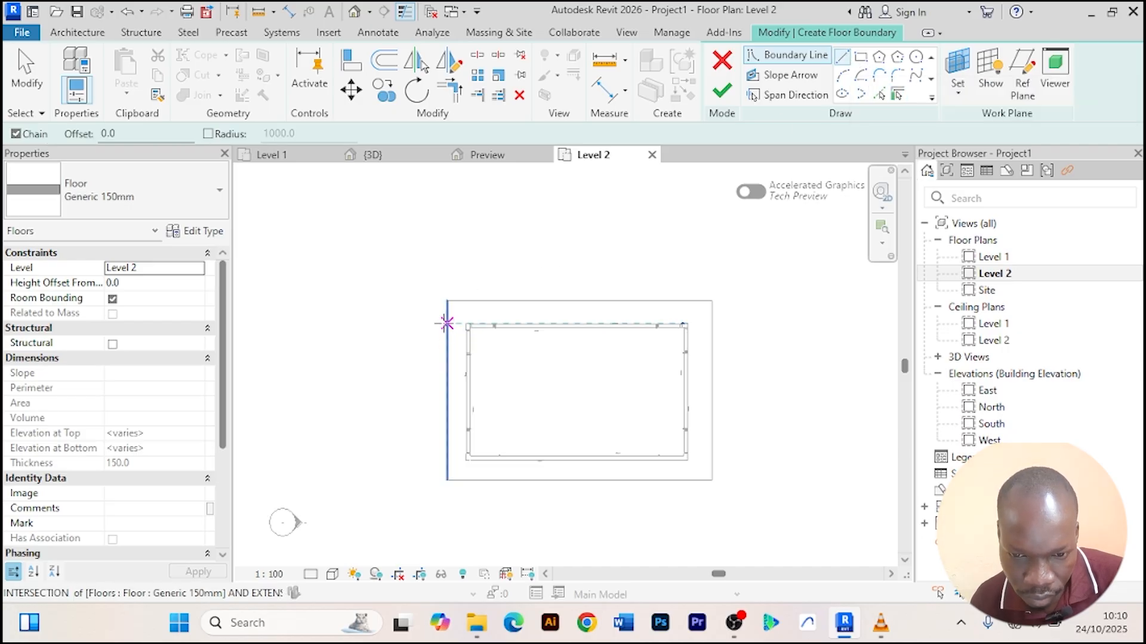
pyautogui.scroll(1, 447, 324)
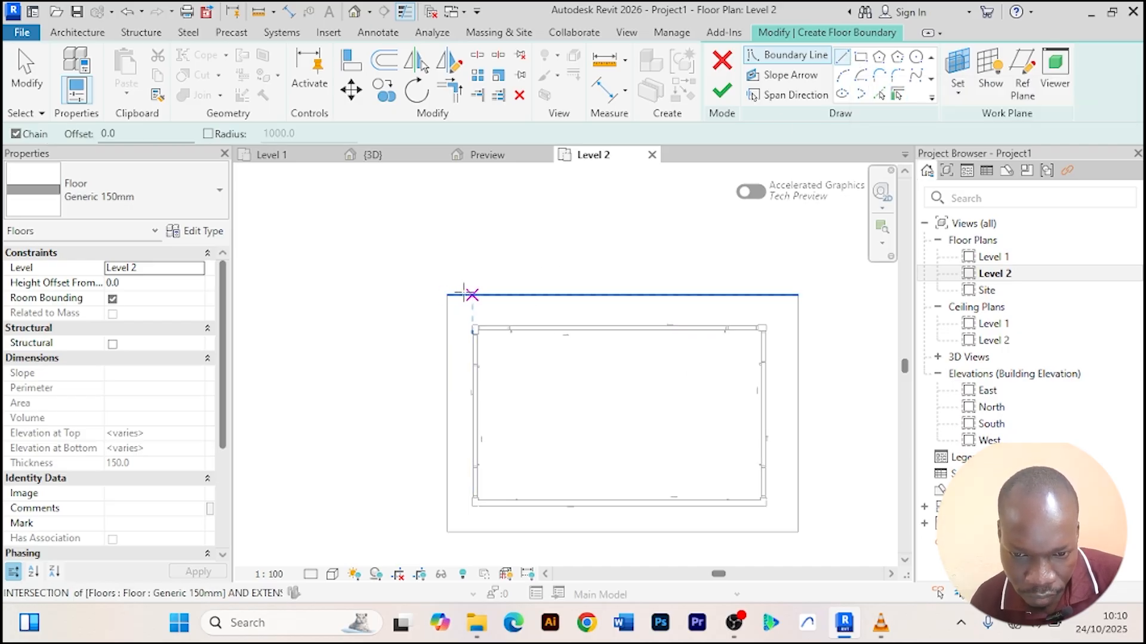
pyautogui.click(447, 295)
pyautogui.scroll(-3, 370, 358)
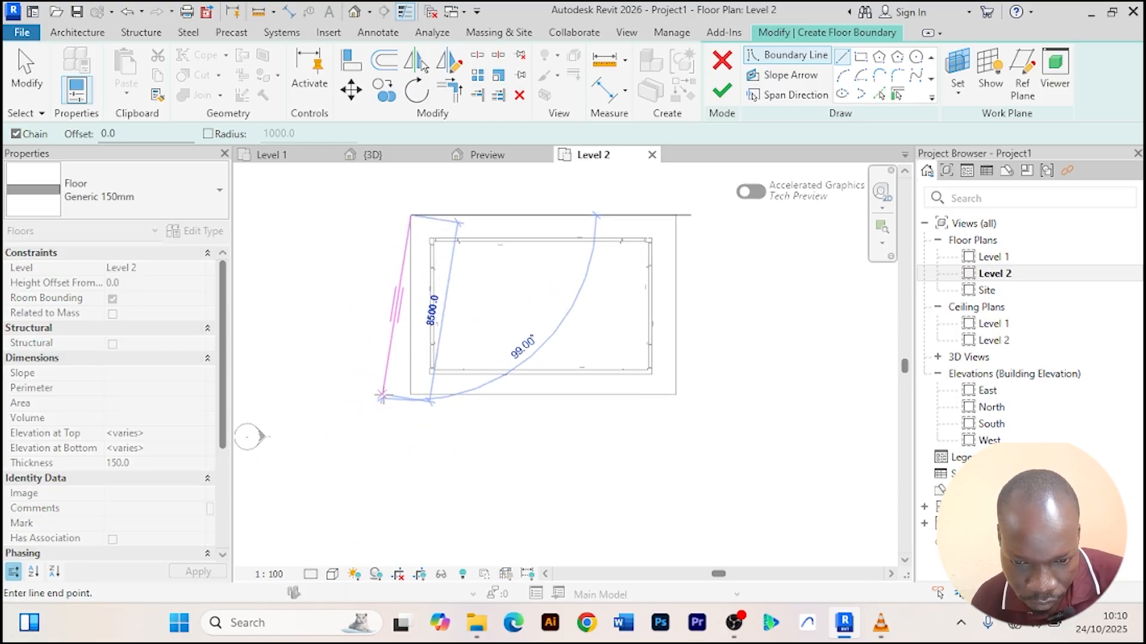
pyautogui.click(382, 398)
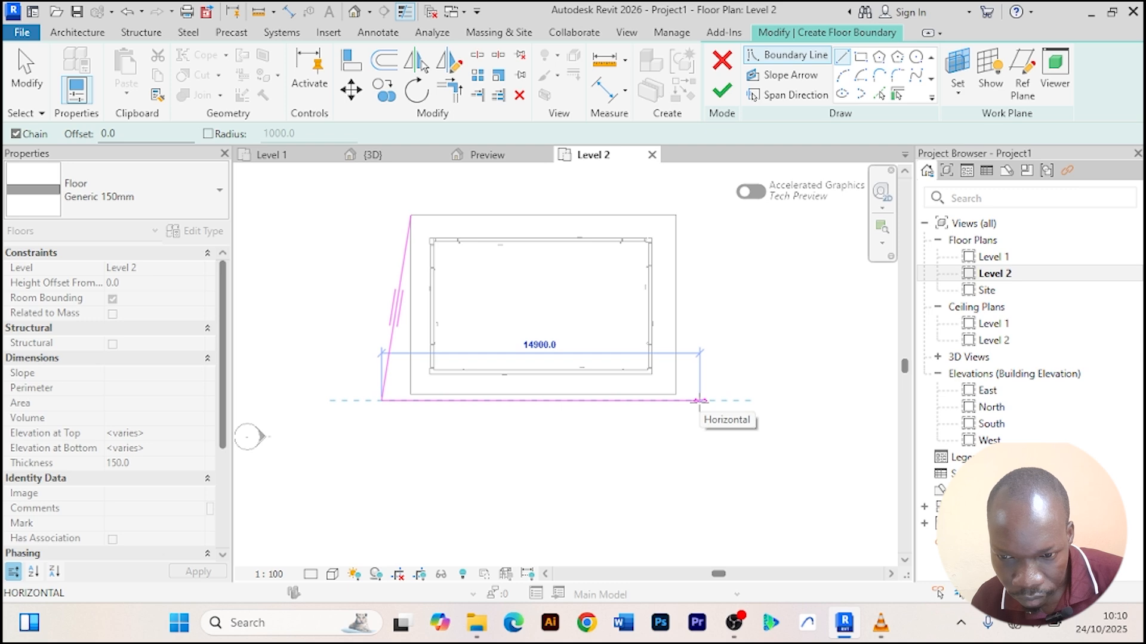
pyautogui.click(700, 401)
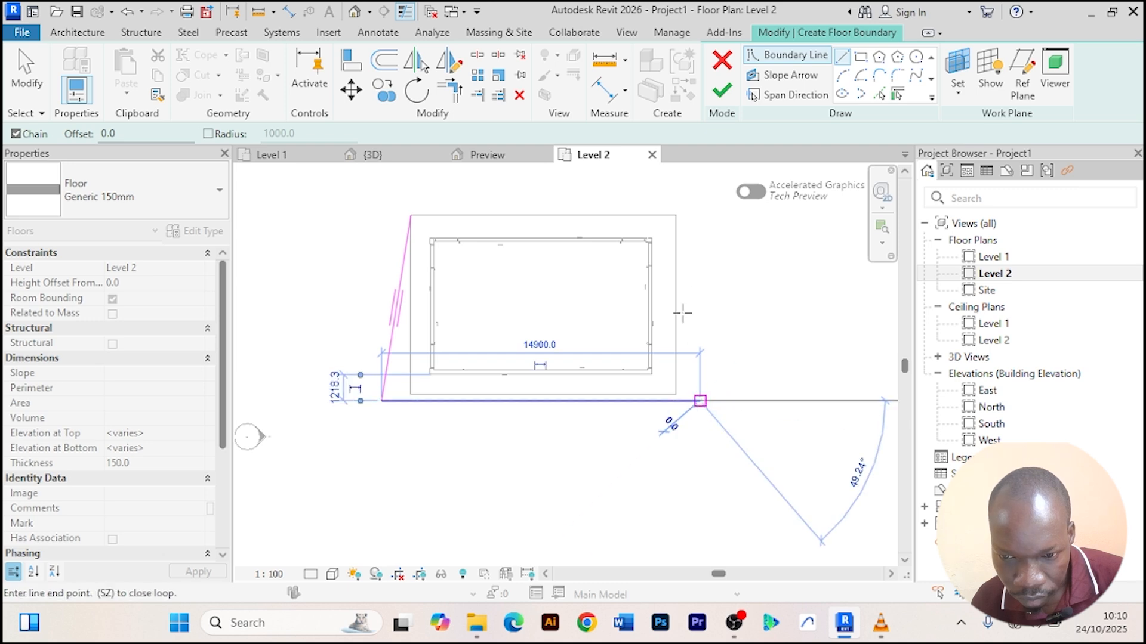
pyautogui.click(676, 215)
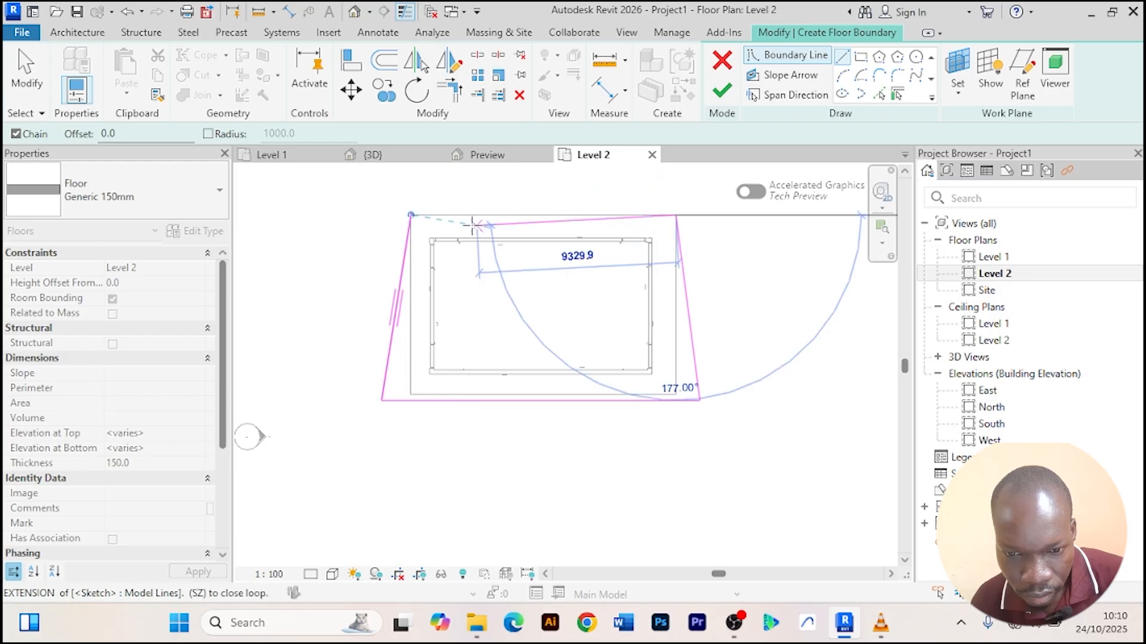
pyautogui.click(411, 215)
# Finish the Level 2 floor sketch.
pyautogui.rightClick(355, 199)
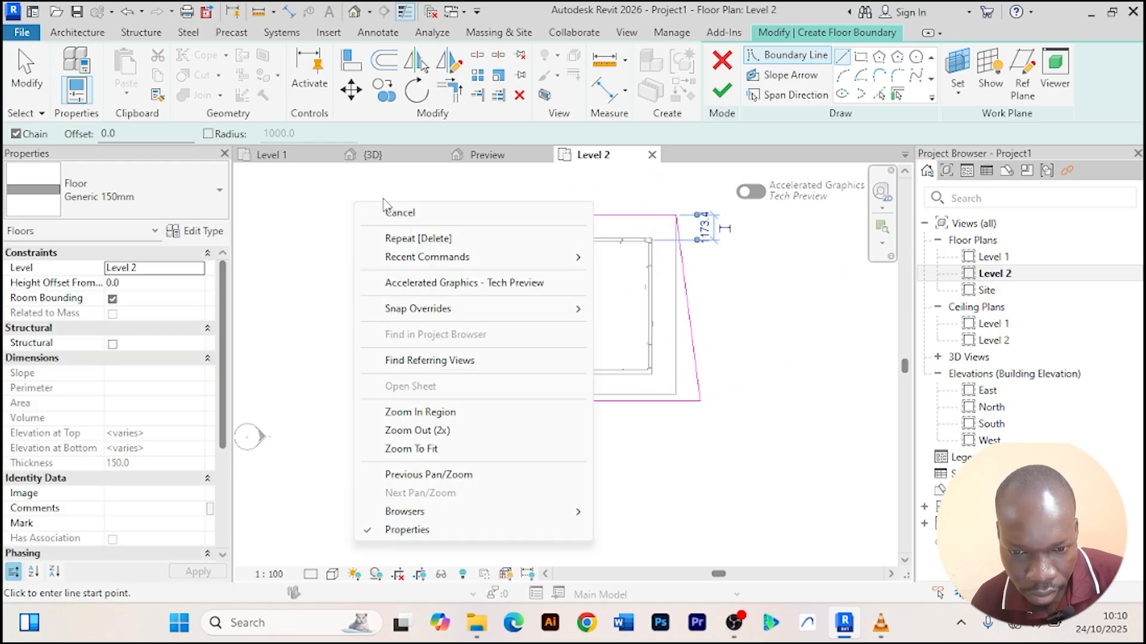
pyautogui.click(389, 210)
pyautogui.rightClick(363, 201)
pyautogui.click(394, 211)
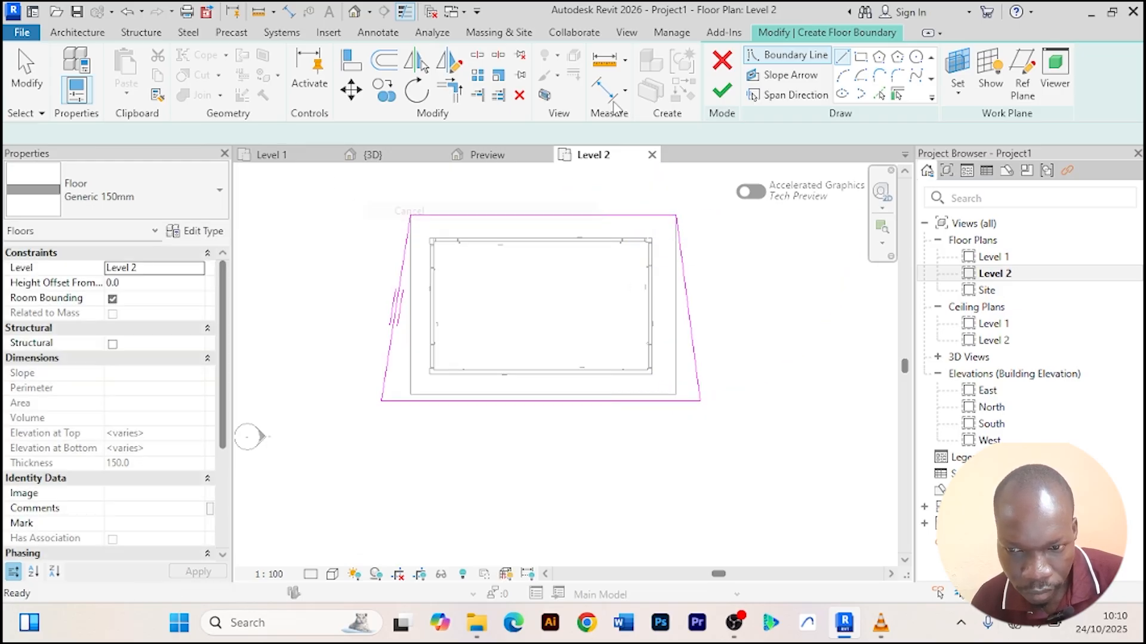
pyautogui.click(722, 91)
pyautogui.click(762, 358)
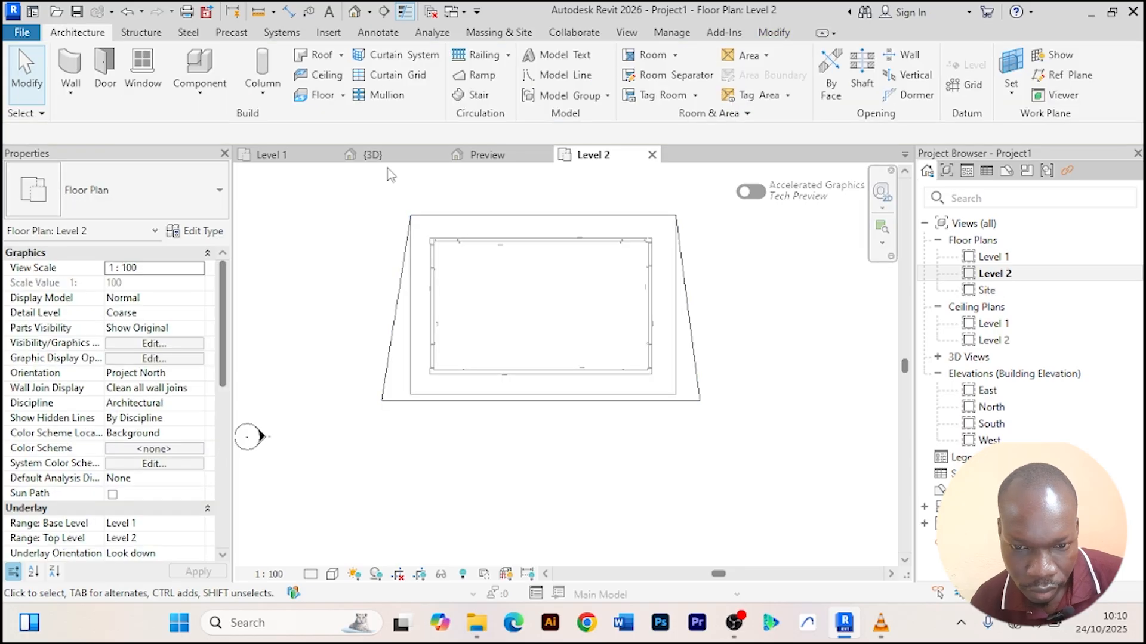
# Inspect the new Level 2 floor slab in the 3D view.
pyautogui.click(373, 155)
pyautogui.keyDown('shift'); pyautogui.moveTo(693, 470); pyautogui.dragTo(597, 441, button='middle'); pyautogui.keyUp('shift')
pyautogui.scroll(6, 431, 405)
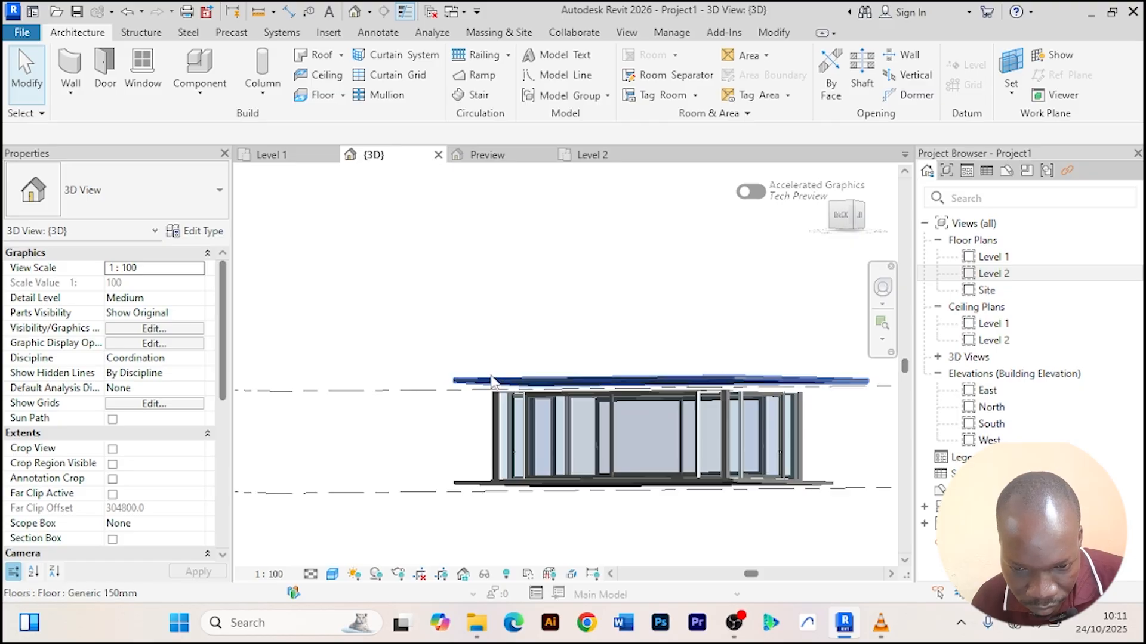
pyautogui.scroll(-4, 431, 405)
pyautogui.keyDown('shift'); pyautogui.moveTo(378, 443); pyautogui.dragTo(531, 338, button='middle'); pyautogui.keyUp('shift')
pyautogui.click(531, 334)
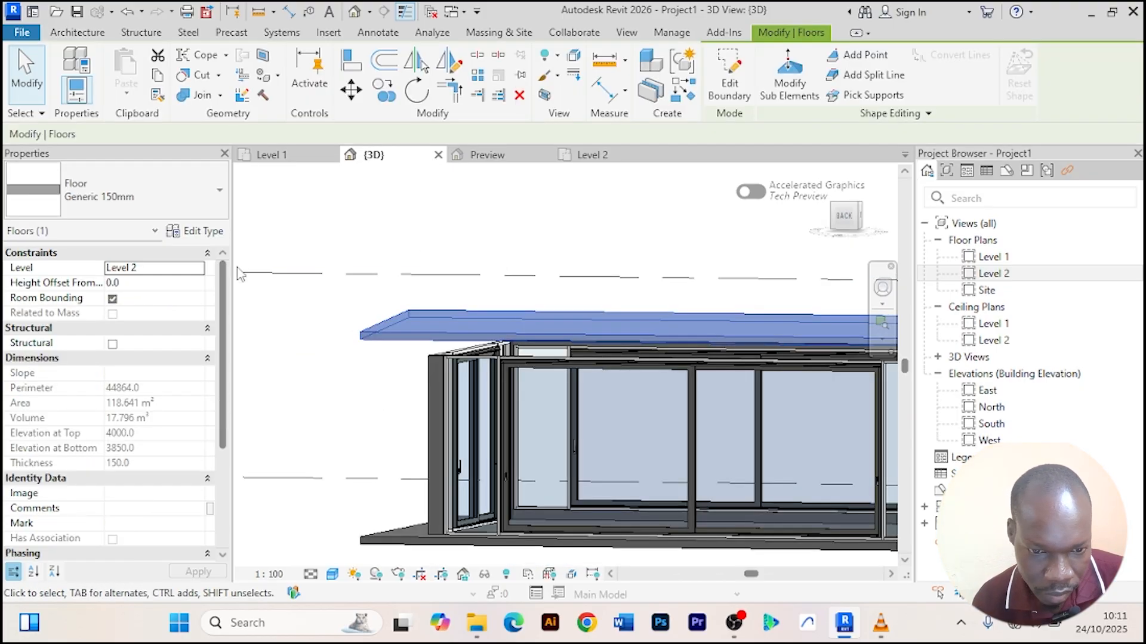
pyautogui.scroll(-3, 165, 442)
pyautogui.scroll(3, 165, 442)
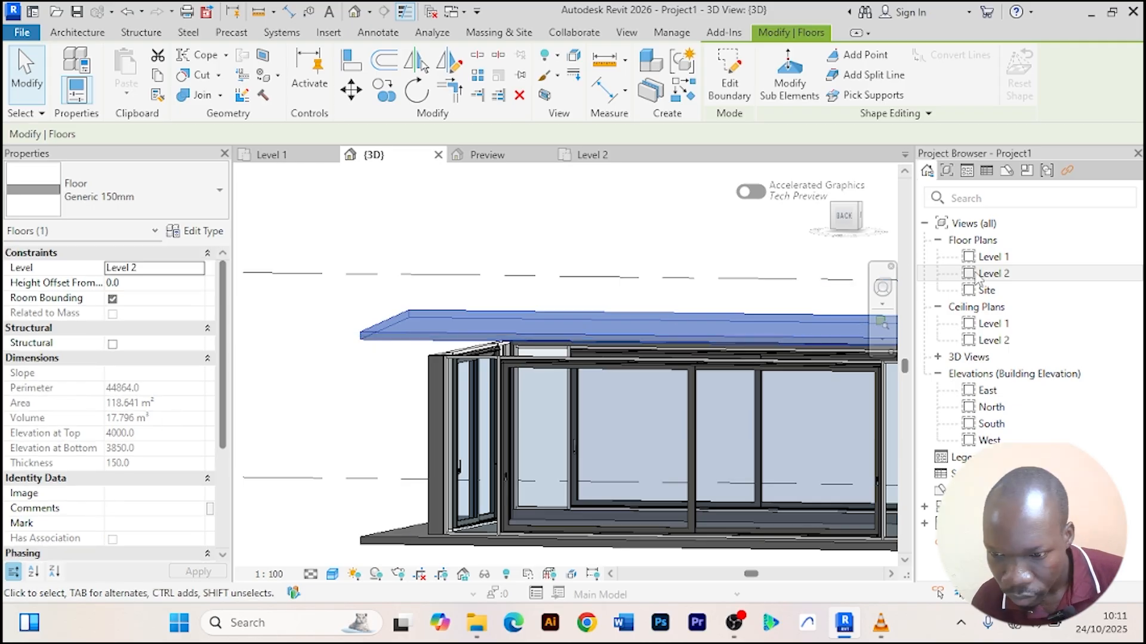
# In the East elevation, set Level 2's elevation to 3500 mm and return to the 3D view.
pyautogui.click(991, 391)
pyautogui.doubleClick(995, 389)
pyautogui.click(799, 318)
pyautogui.scroll(2, 763, 435)
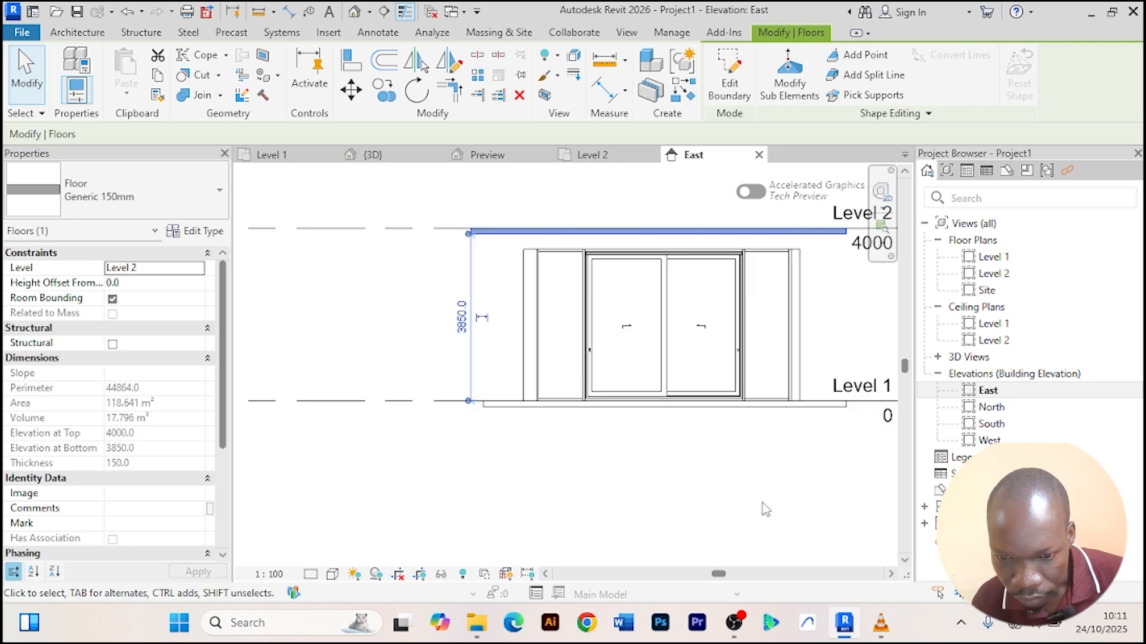
pyautogui.scroll(-2, 732, 484)
pyautogui.moveTo(508, 290); pyautogui.dragTo(402, 290, button='middle')
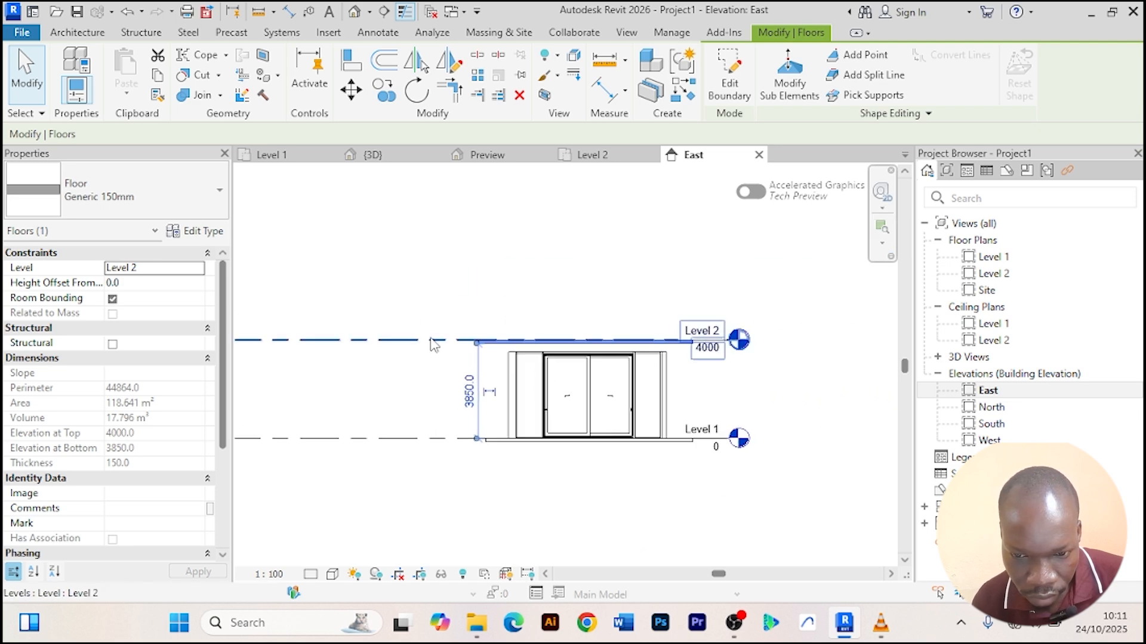
pyautogui.click(432, 338)
pyautogui.scroll(2, 799, 325)
pyautogui.scroll(2, 674, 388)
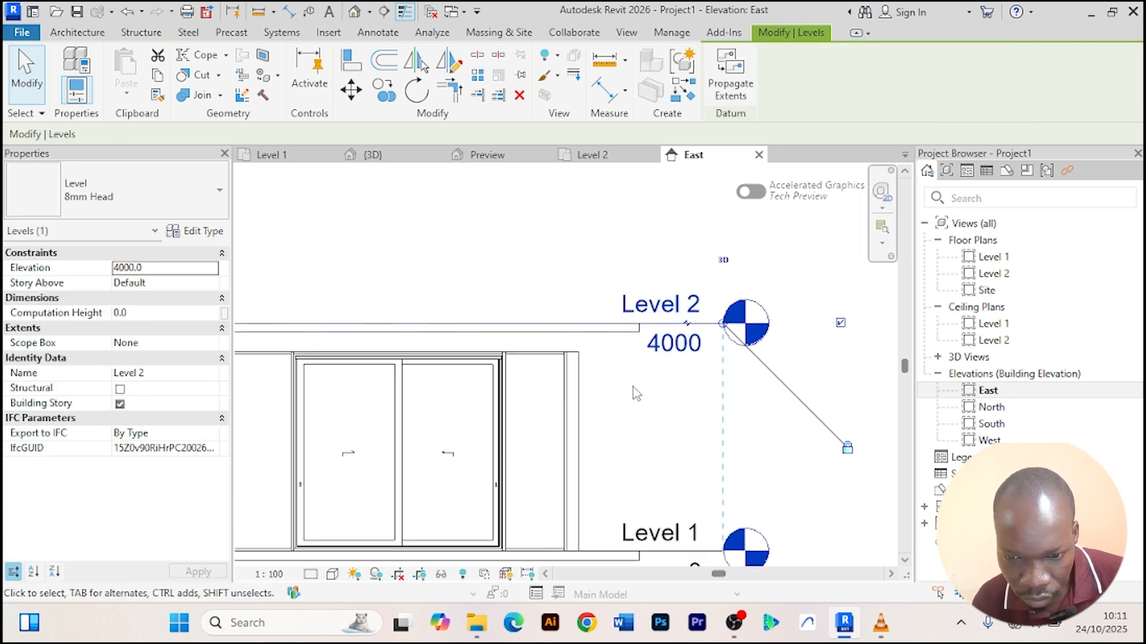
pyautogui.click(670, 345)
pyautogui.write('3')
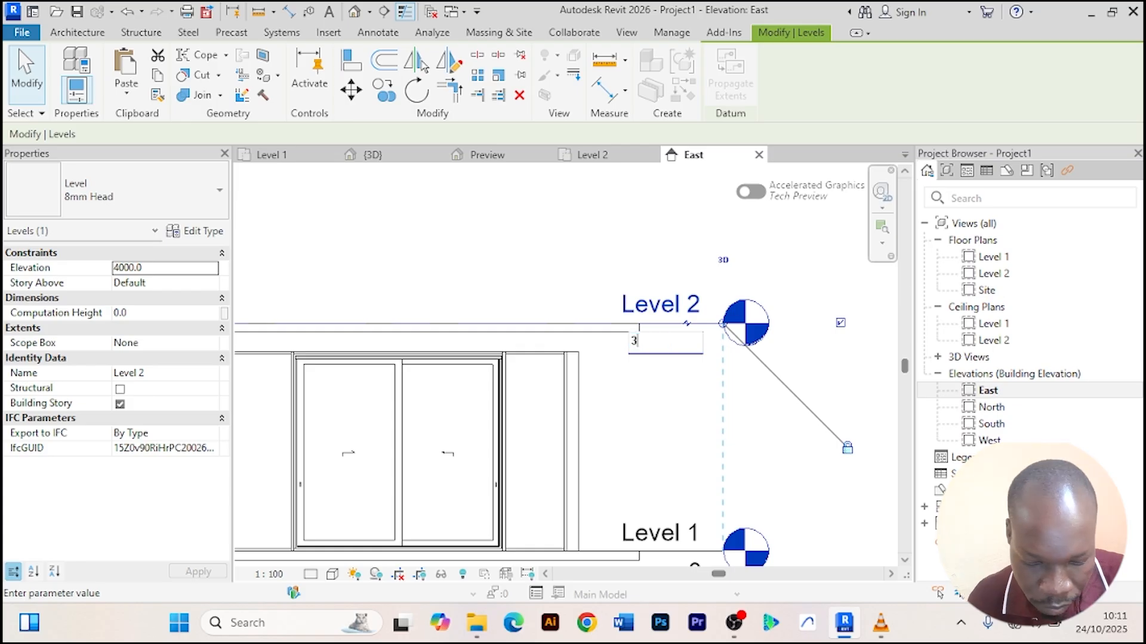
pyautogui.write('500')
pyautogui.press('Return')
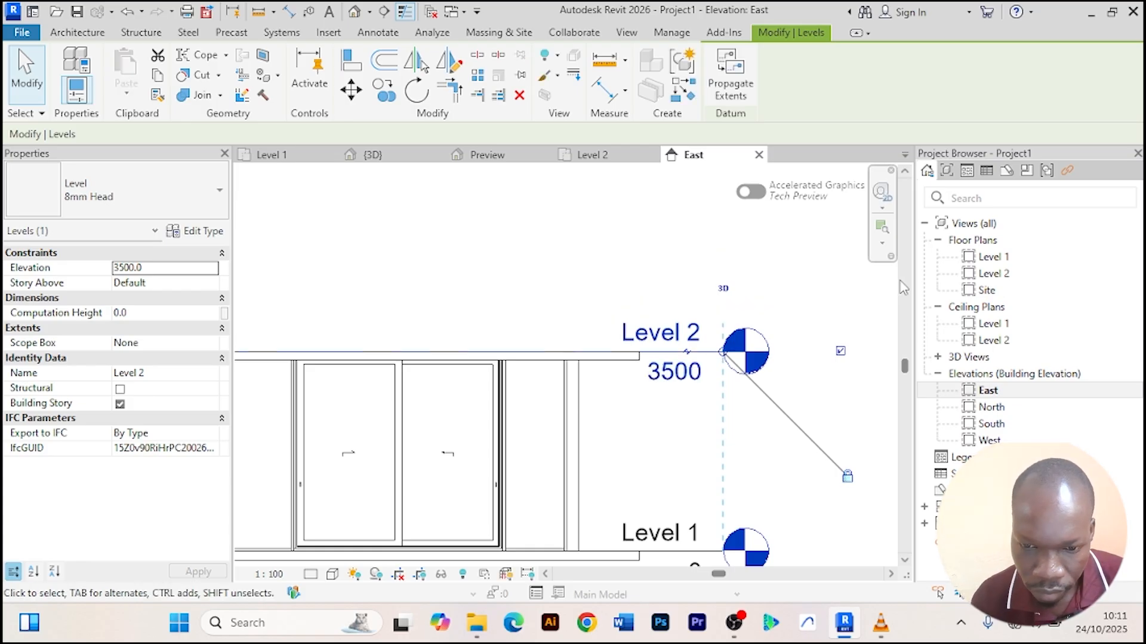
pyautogui.click(488, 306)
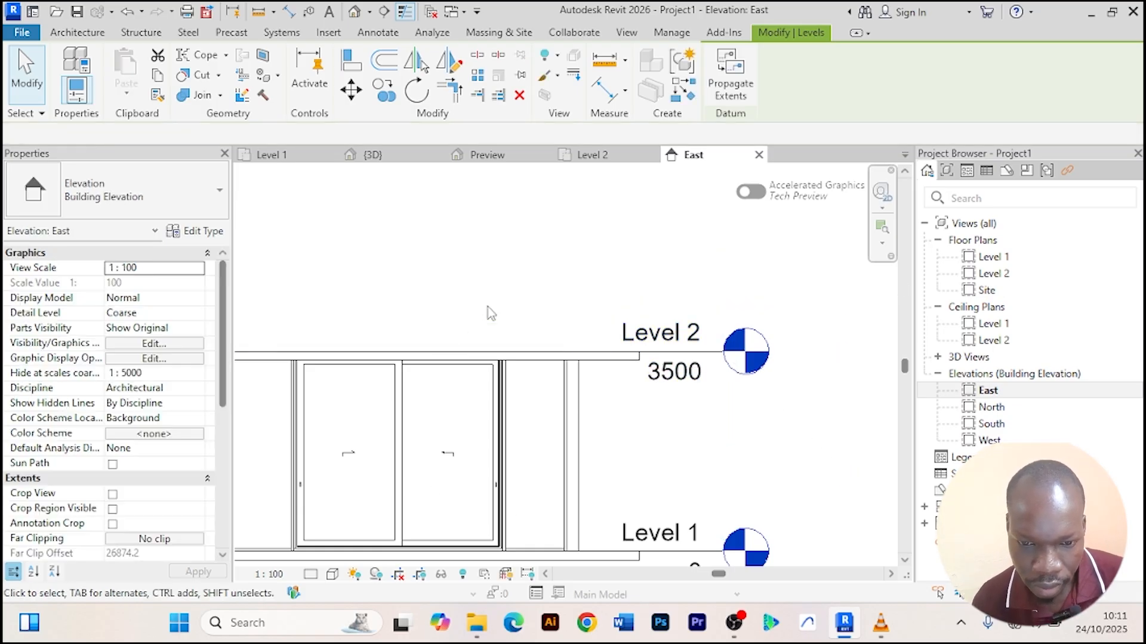
pyautogui.scroll(-3, 506, 308)
pyautogui.click(394, 159)
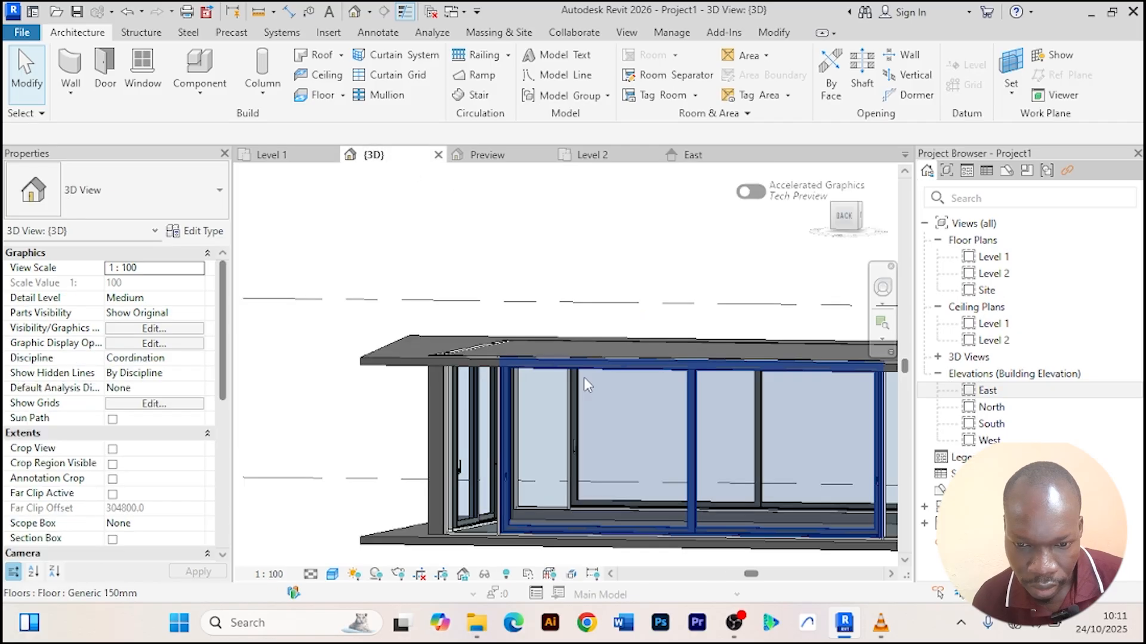
# Switch the 3D view's visual style to Realistic.
pyautogui.scroll(-2, 549, 230)
pyautogui.keyDown('shift'); pyautogui.moveTo(350, 468); pyautogui.dragTo(509, 460, button='middle'); pyautogui.keyUp('shift')
pyautogui.scroll(3, 726, 467)
pyautogui.scroll(-3, 726, 467)
pyautogui.keyDown('shift'); pyautogui.moveTo(726, 468); pyautogui.dragTo(626, 484, button='middle'); pyautogui.keyUp('shift')
pyautogui.scroll(-1, 628, 486)
pyautogui.click(333, 575)
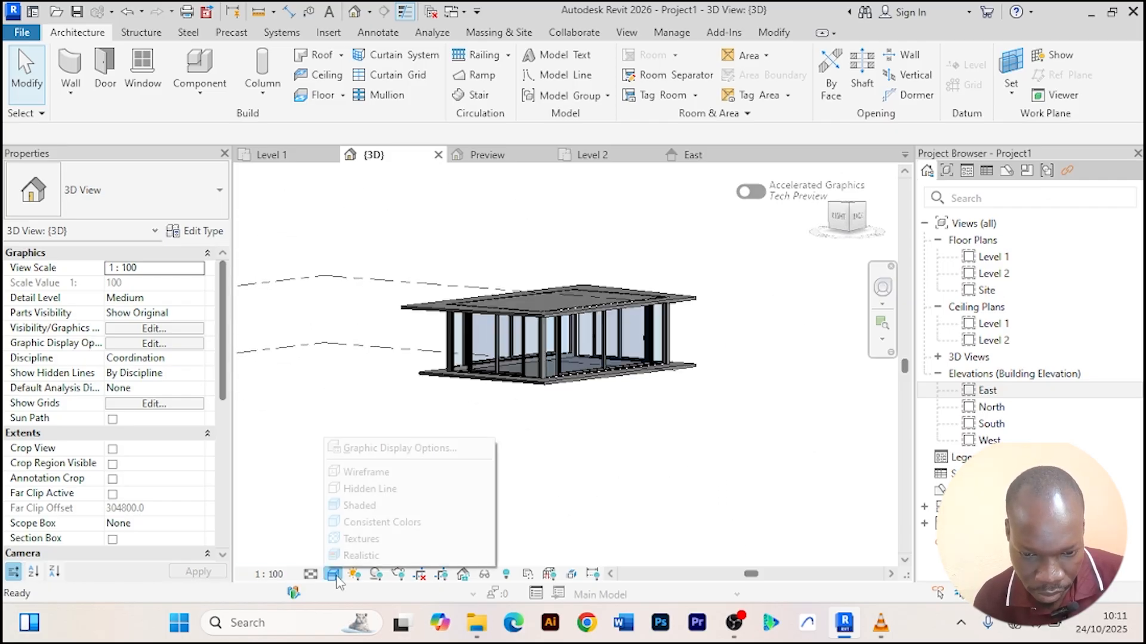
pyautogui.click(382, 552)
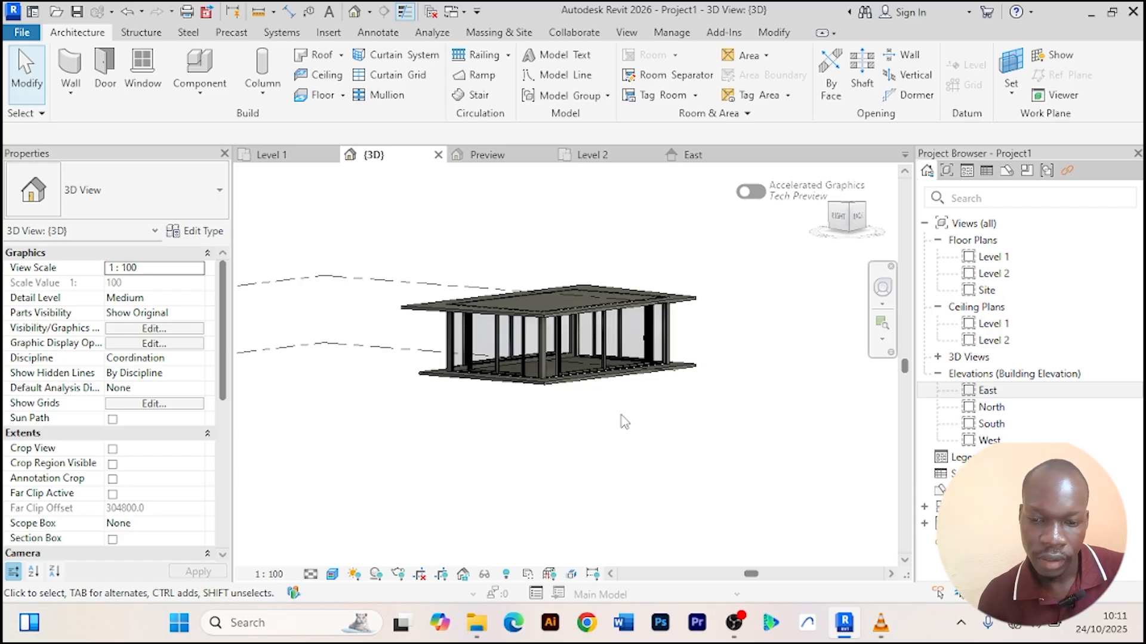
# Orbit and zoom around the building in the 3D view to examine the walls and slabs.
pyautogui.scroll(5, 622, 412)
pyautogui.moveTo(618, 404); pyautogui.dragTo(539, 417, button='middle')
pyautogui.scroll(5, 668, 409)
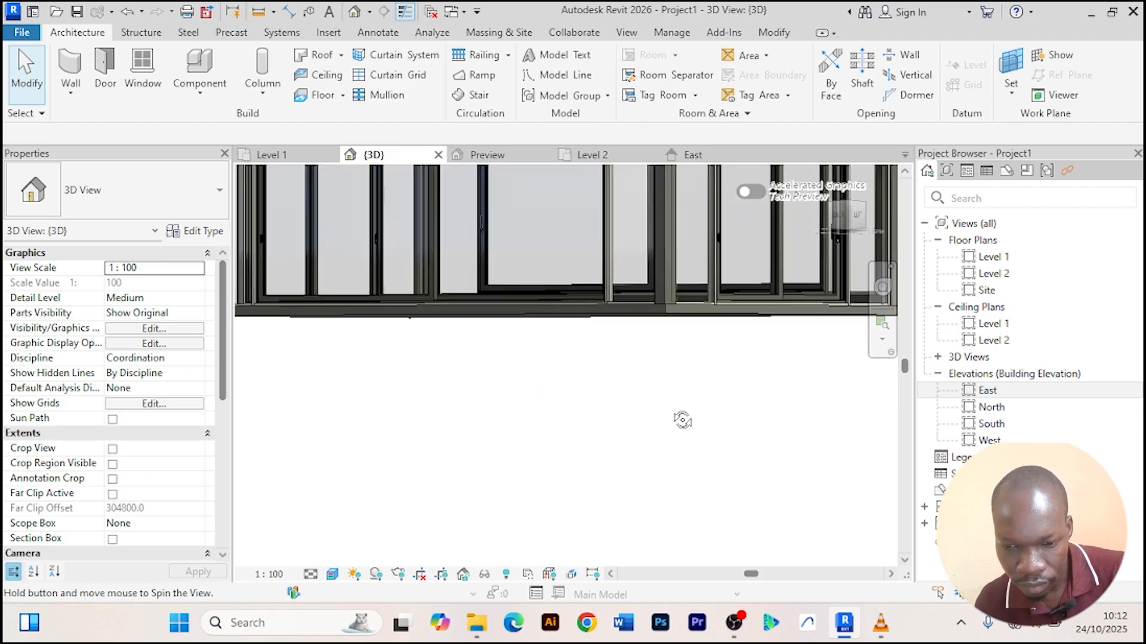
pyautogui.scroll(-6, 682, 421)
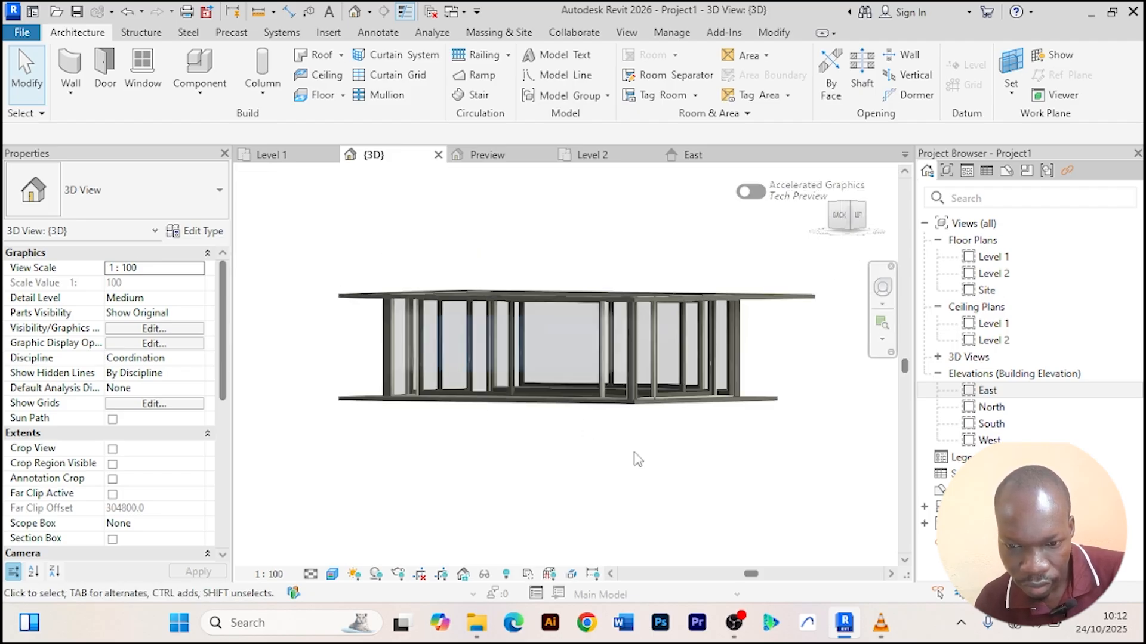
pyautogui.scroll(2, 637, 459)
pyautogui.keyDown('shift'); pyautogui.moveTo(637, 459); pyautogui.dragTo(481, 476, button='middle'); pyautogui.keyUp('shift')
pyautogui.scroll(4, 488, 485)
pyautogui.scroll(-5, 488, 484)
pyautogui.scroll(3, 451, 482)
pyautogui.scroll(-3, 451, 482)
pyautogui.scroll(2, 512, 462)
pyautogui.scroll(-2, 501, 474)
pyautogui.scroll(3, 481, 475)
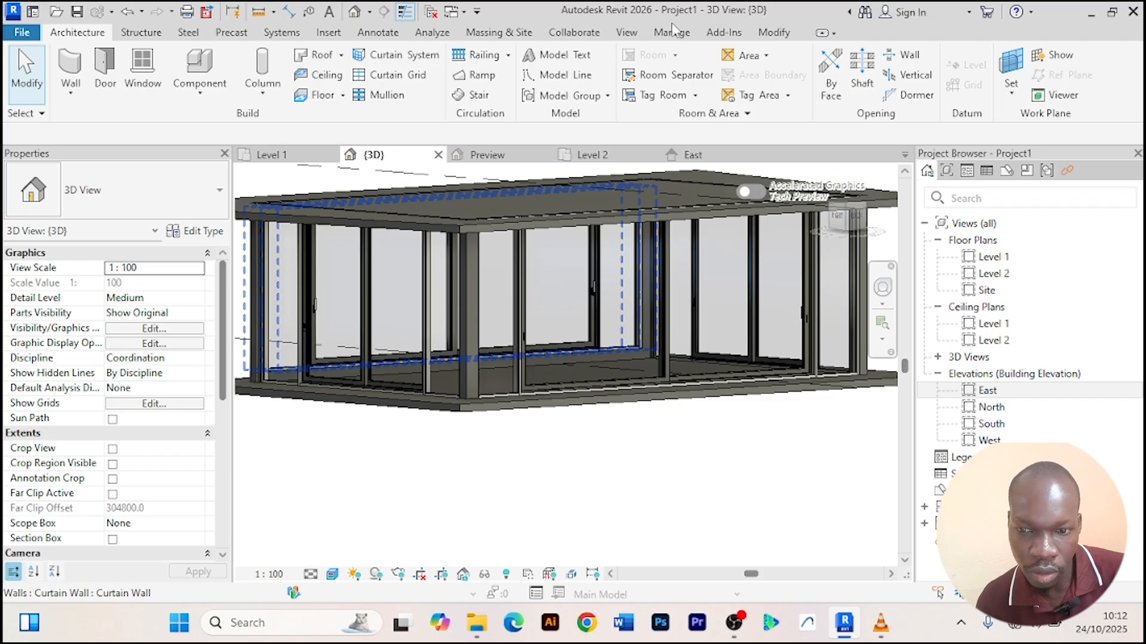
# With the Paint tool, search materials for brow and paint a corner wall face with Wood Planks.
pyautogui.click(790, 36)
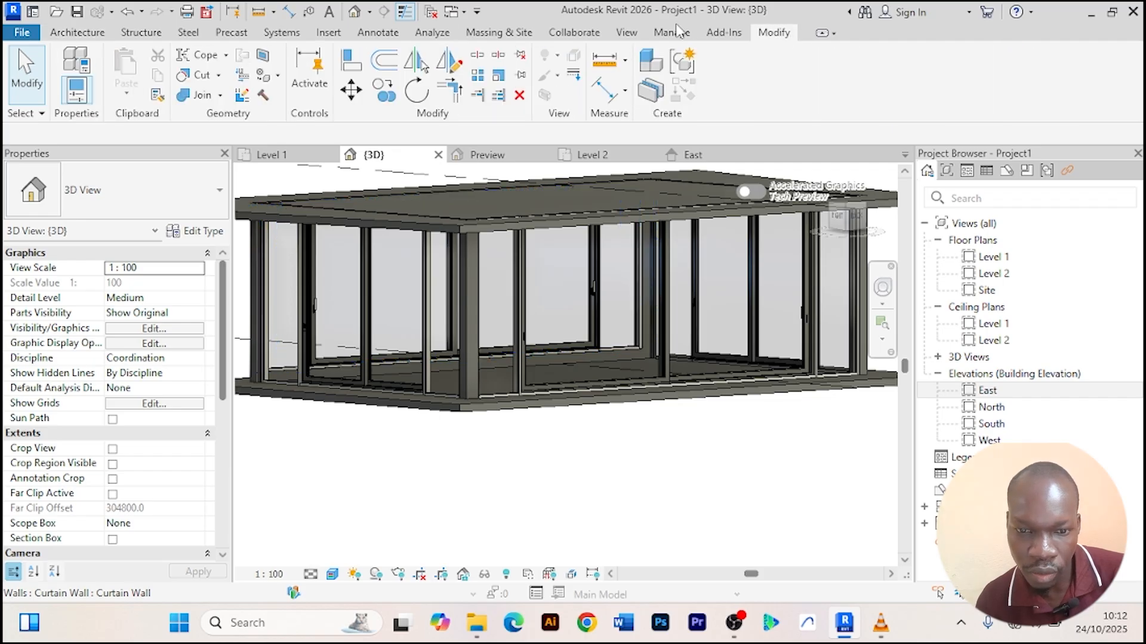
pyautogui.click(261, 82)
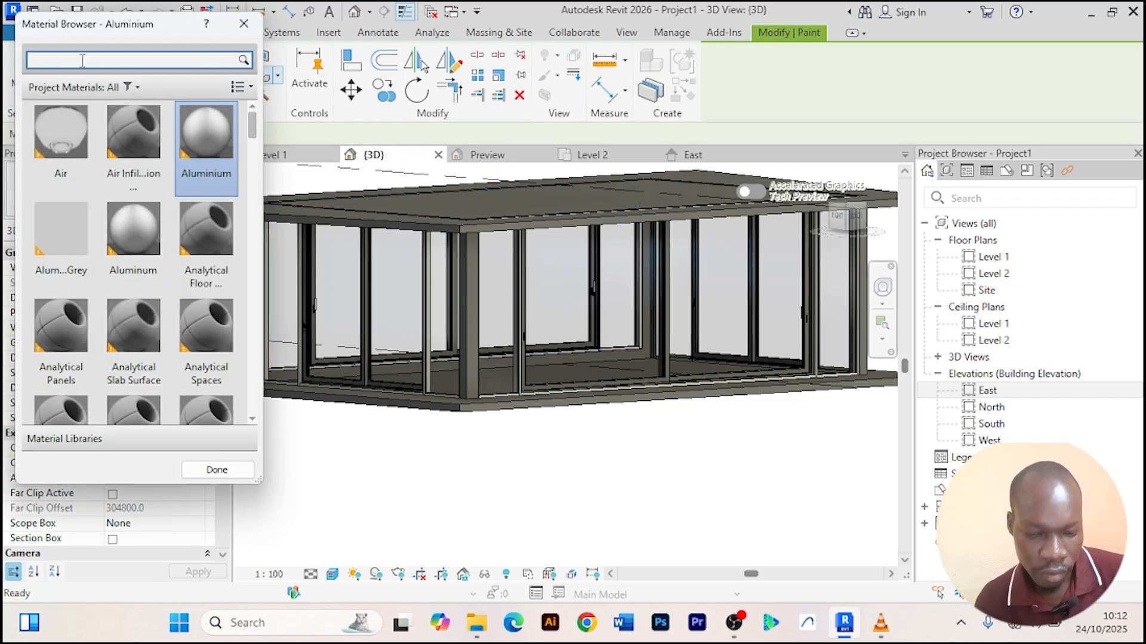
pyautogui.write('brow')
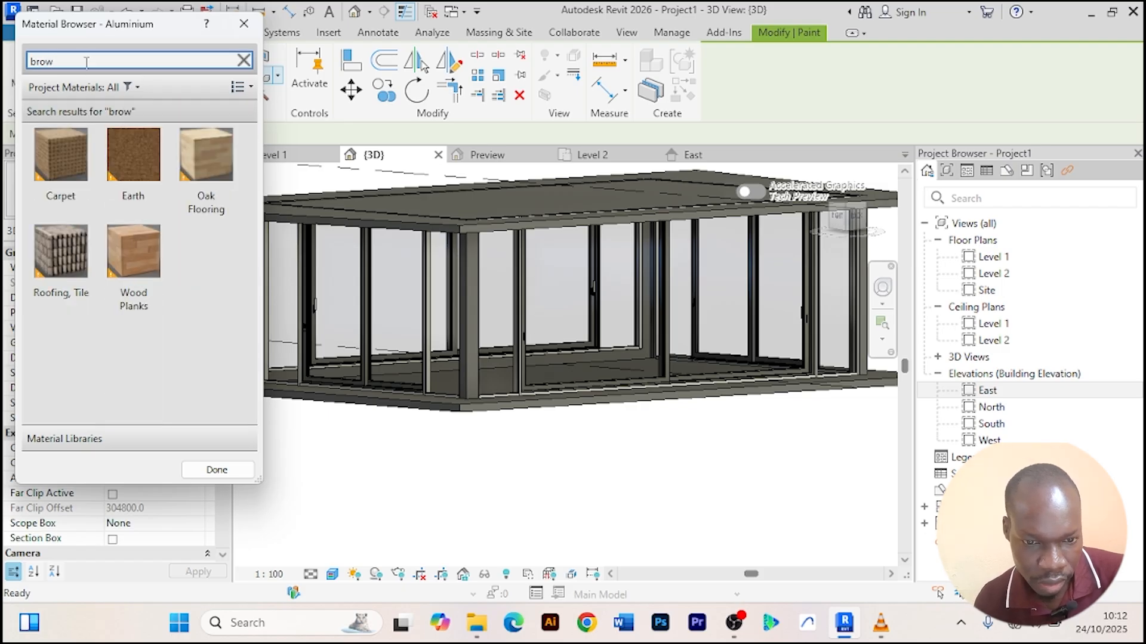
pyautogui.click(134, 251)
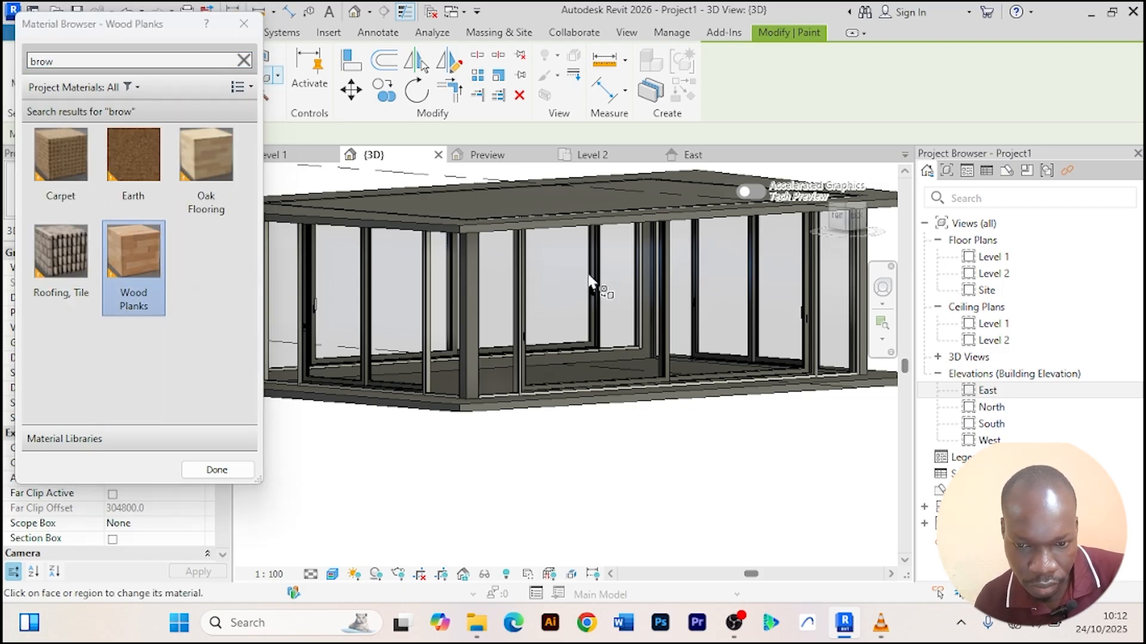
pyautogui.scroll(2, 481, 293)
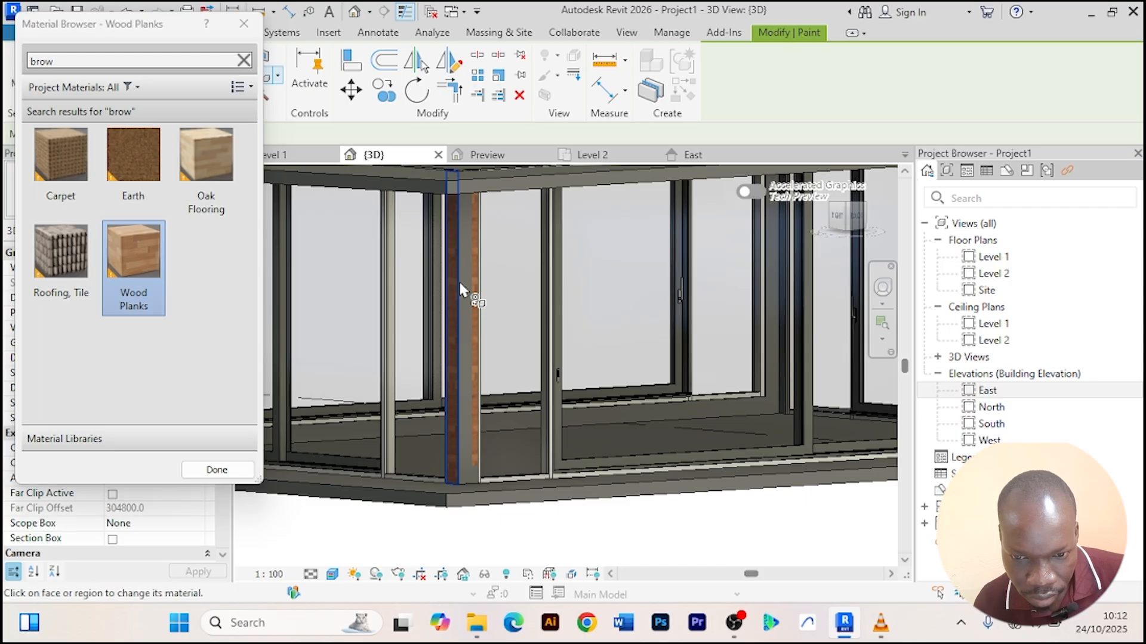
pyautogui.click(486, 376)
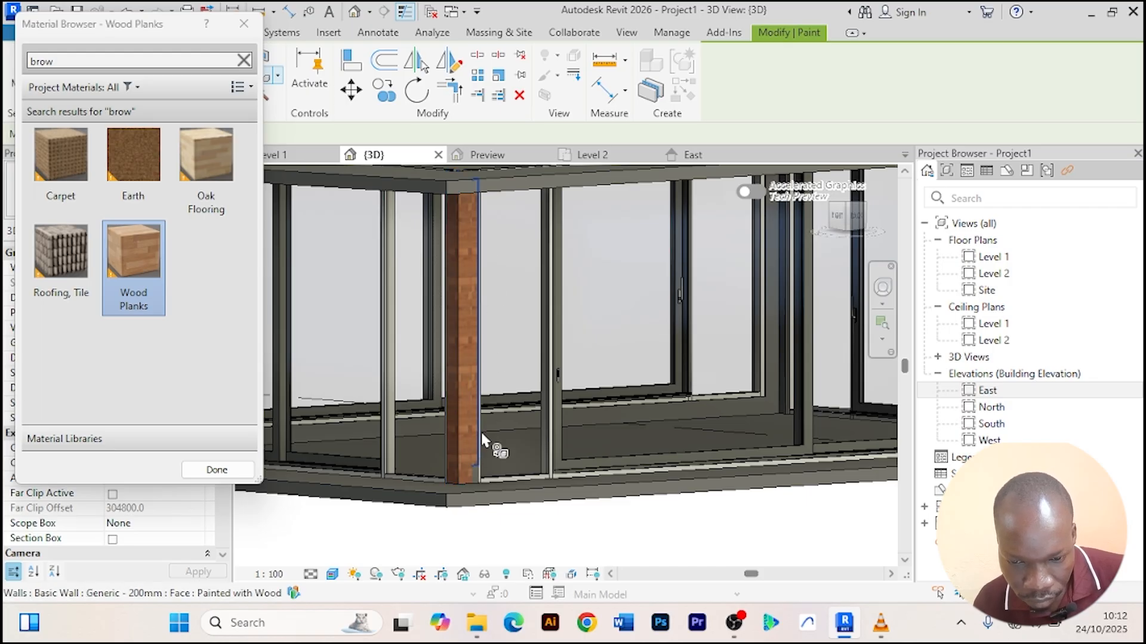
# Paint the faces of a second corner wall with Wood Planks.
pyautogui.scroll(3, 459, 468)
pyautogui.scroll(-4, 513, 460)
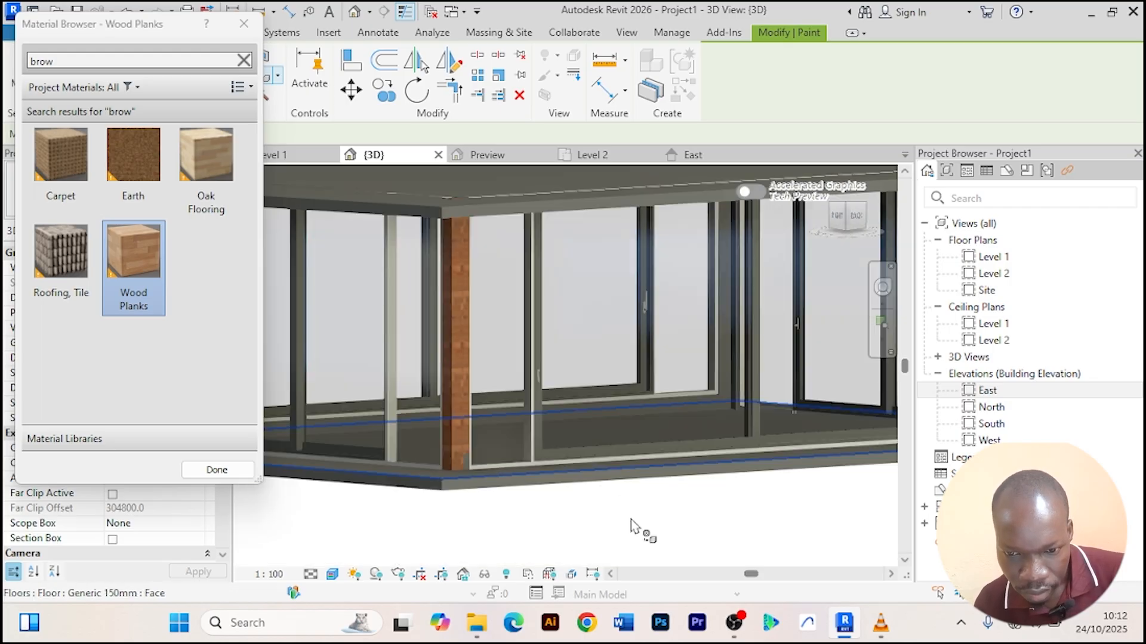
pyautogui.scroll(-3, 633, 522)
pyautogui.moveTo(618, 528); pyautogui.dragTo(391, 463, button='middle')
pyautogui.scroll(2, 709, 339)
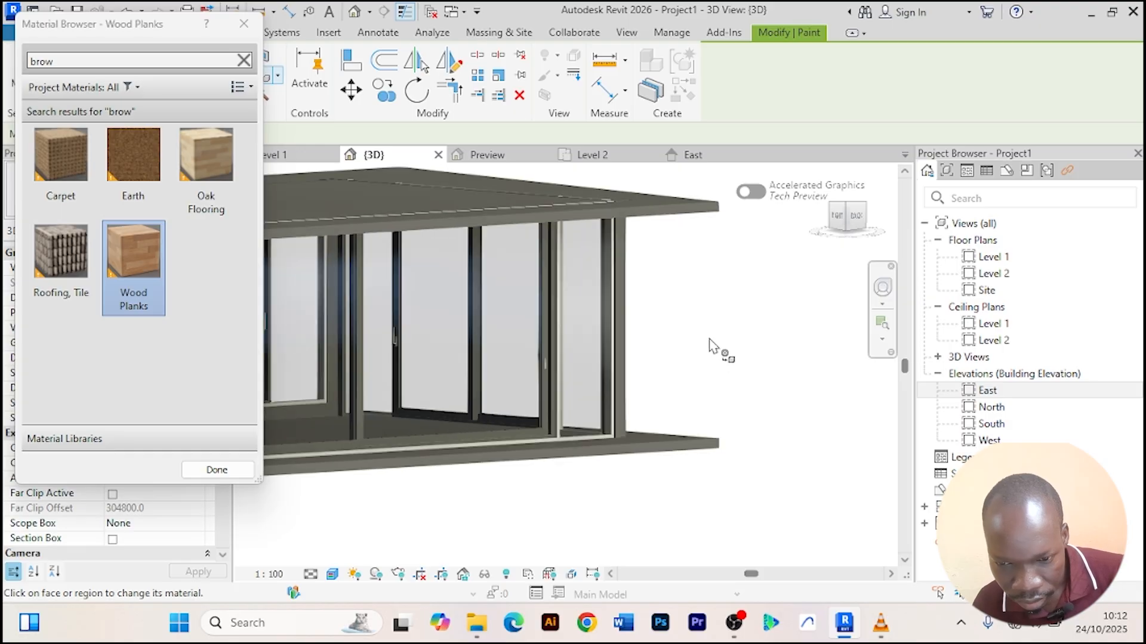
pyautogui.keyDown('shift'); pyautogui.moveTo(718, 343); pyautogui.dragTo(596, 340, button='middle'); pyautogui.keyUp('shift')
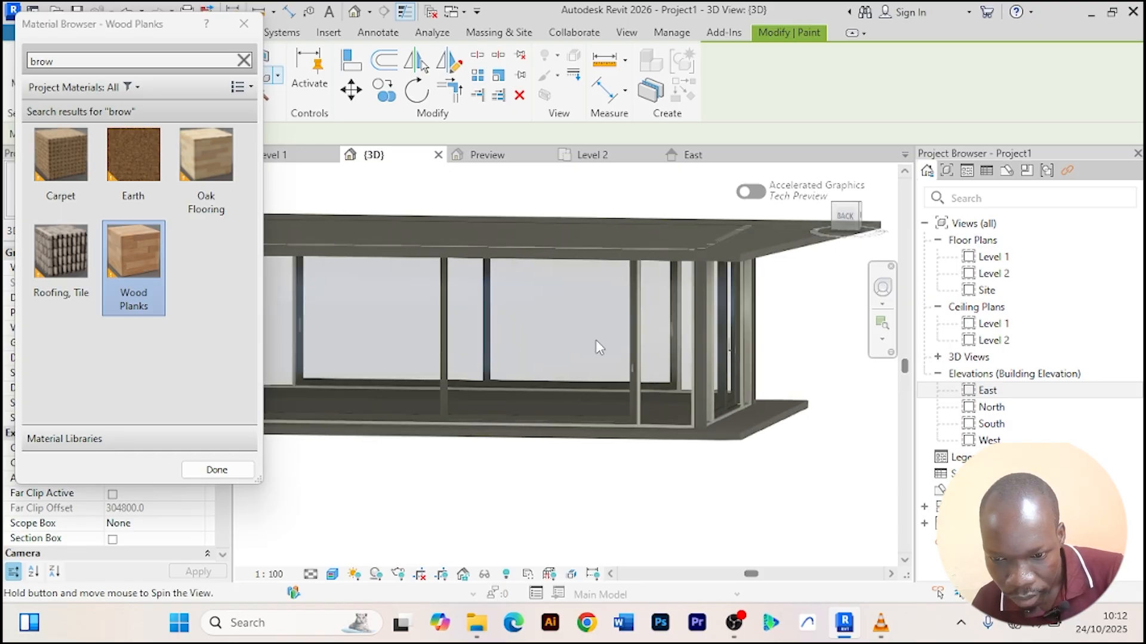
pyautogui.scroll(5, 596, 339)
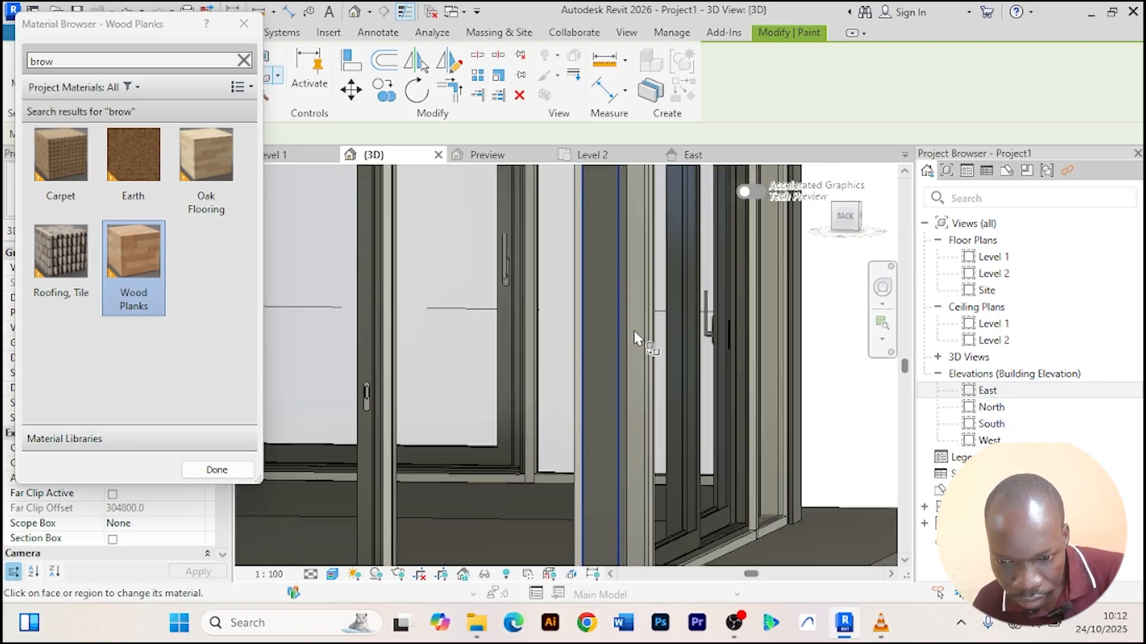
pyautogui.click(595, 320)
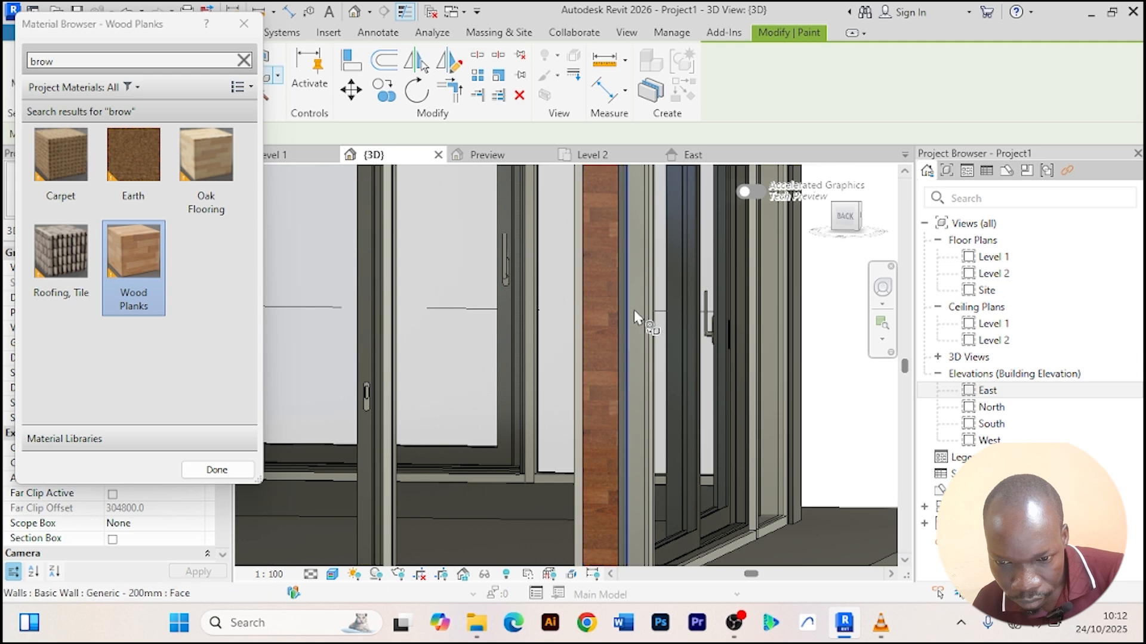
pyautogui.scroll(-5, 633, 310)
pyautogui.keyDown('shift'); pyautogui.moveTo(647, 327); pyautogui.dragTo(615, 337, button='middle'); pyautogui.keyUp('shift')
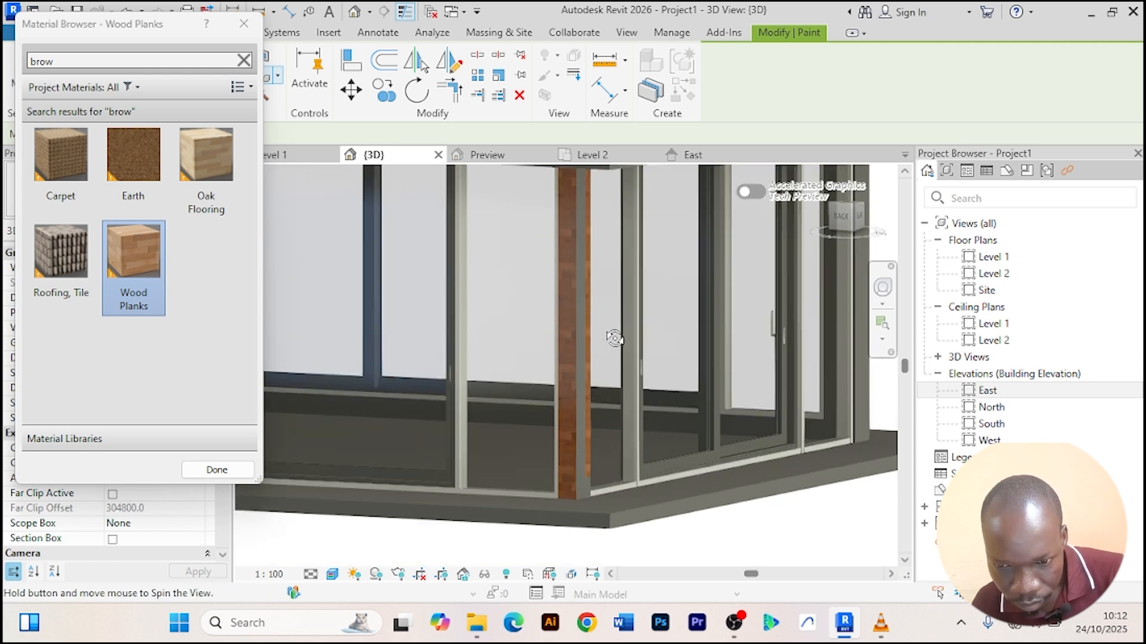
pyautogui.scroll(3, 578, 340)
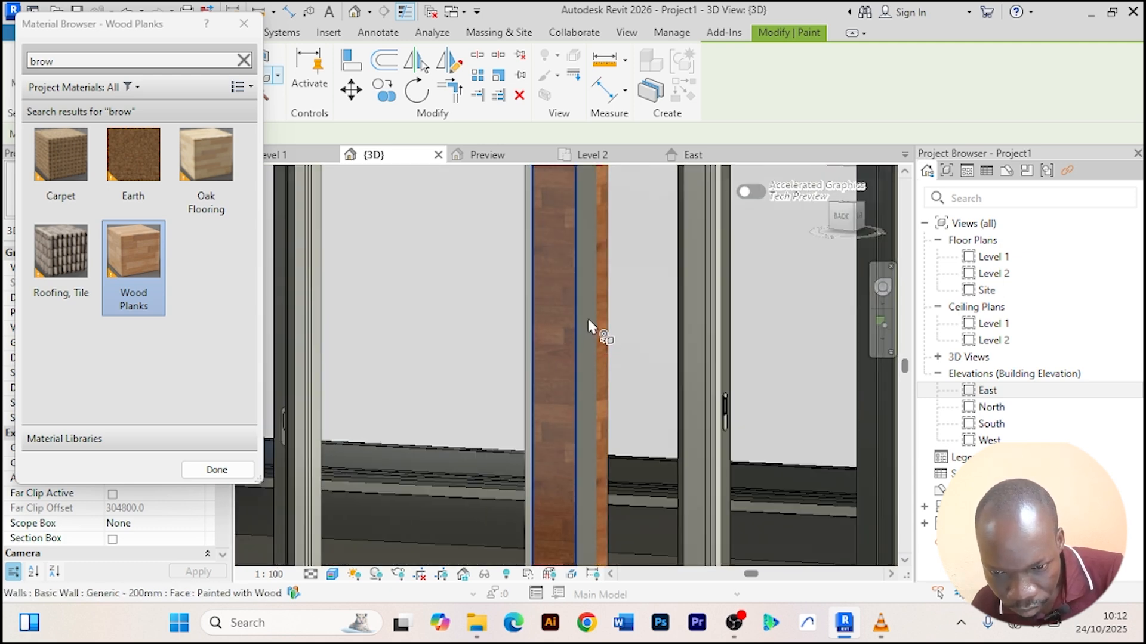
pyautogui.click(590, 322)
# Paint the faces of a third corner wall with Wood Planks.
pyautogui.scroll(-6, 594, 304)
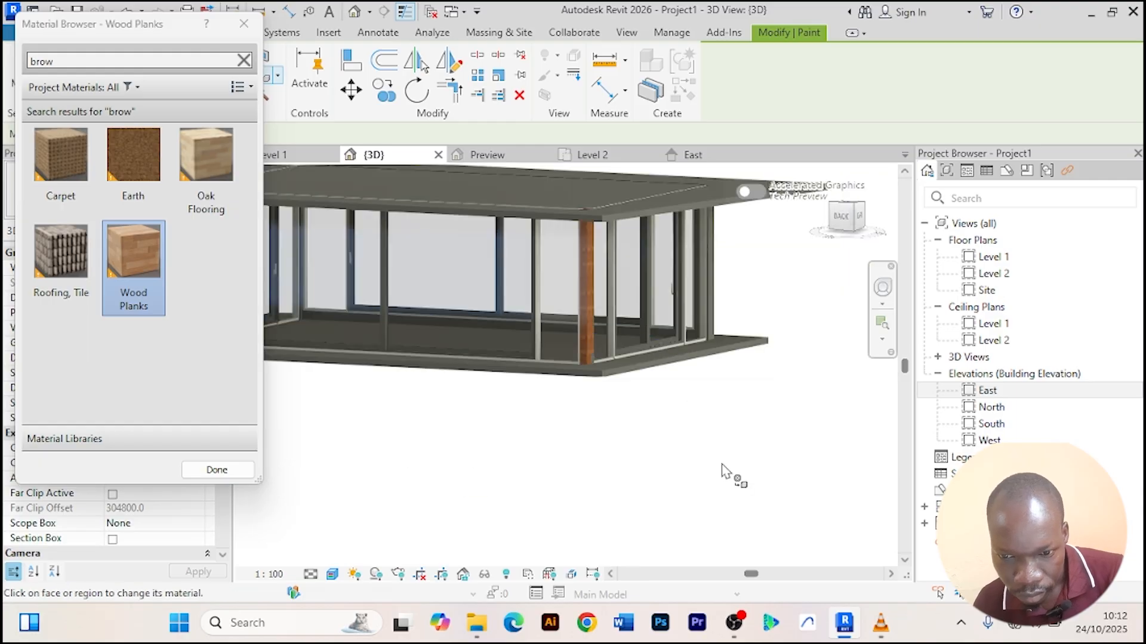
pyautogui.keyDown('shift'); pyautogui.moveTo(722, 472); pyautogui.dragTo(514, 463, button='middle'); pyautogui.keyUp('shift')
pyautogui.scroll(6, 576, 441)
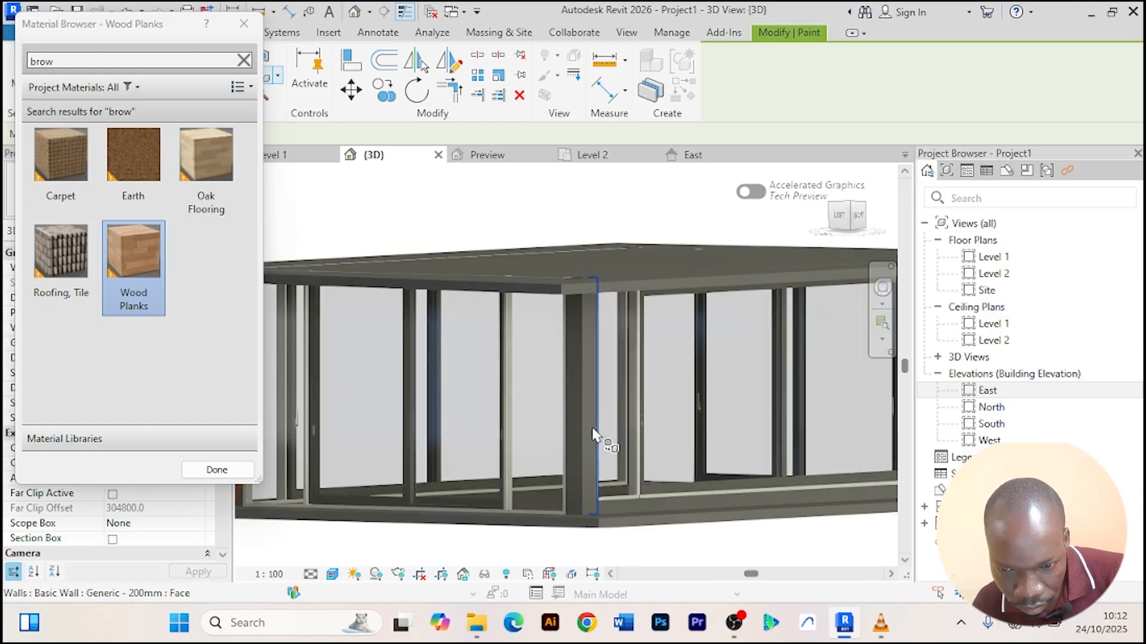
pyautogui.scroll(2, 576, 444)
pyautogui.moveTo(576, 444); pyautogui.dragTo(556, 351, button='middle')
pyautogui.click(518, 344)
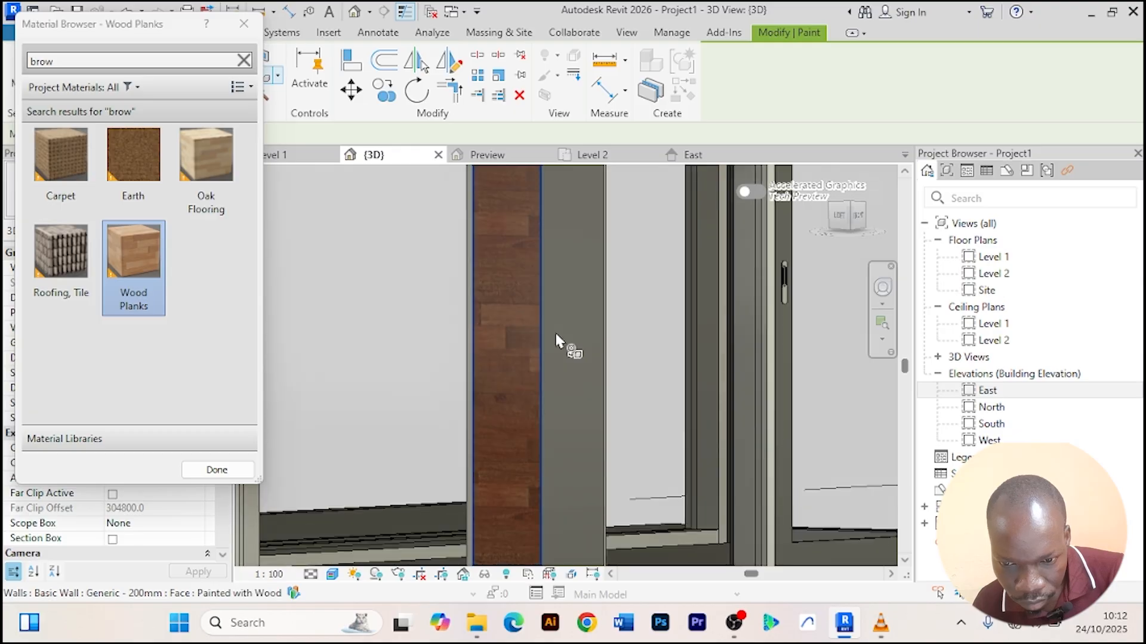
pyautogui.click(574, 332)
# Paint the remaining corner wall face with Wood Planks and close the material browser.
pyautogui.scroll(-6, 602, 334)
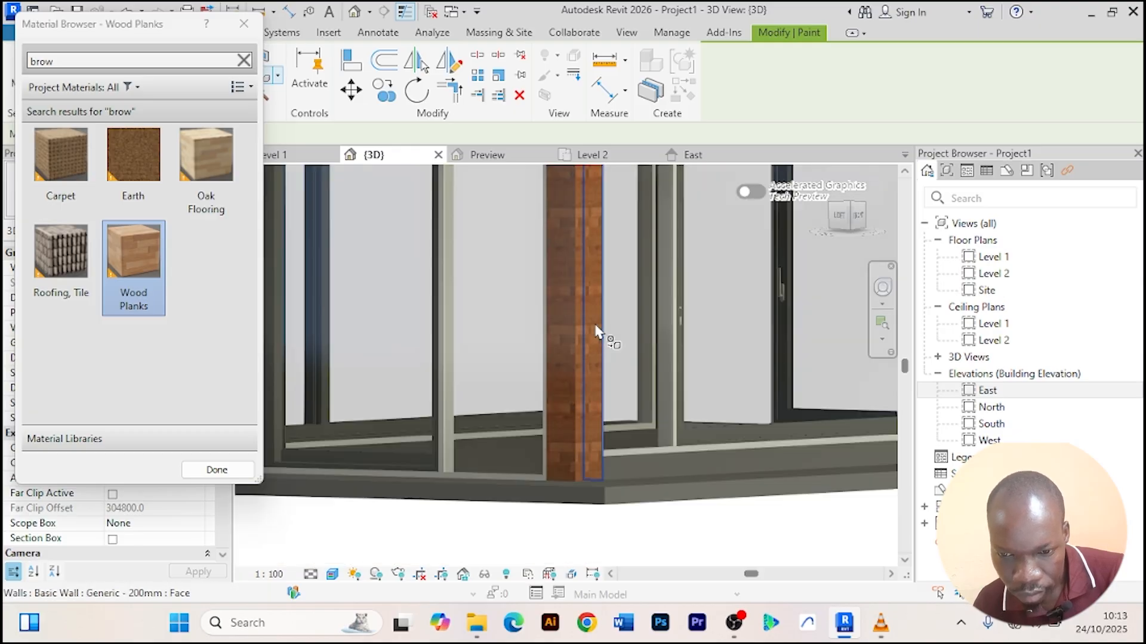
pyautogui.scroll(-2, 708, 503)
pyautogui.keyDown('shift'); pyautogui.moveTo(708, 503); pyautogui.dragTo(556, 409, button='middle'); pyautogui.keyUp('shift')
pyautogui.scroll(5, 561, 442)
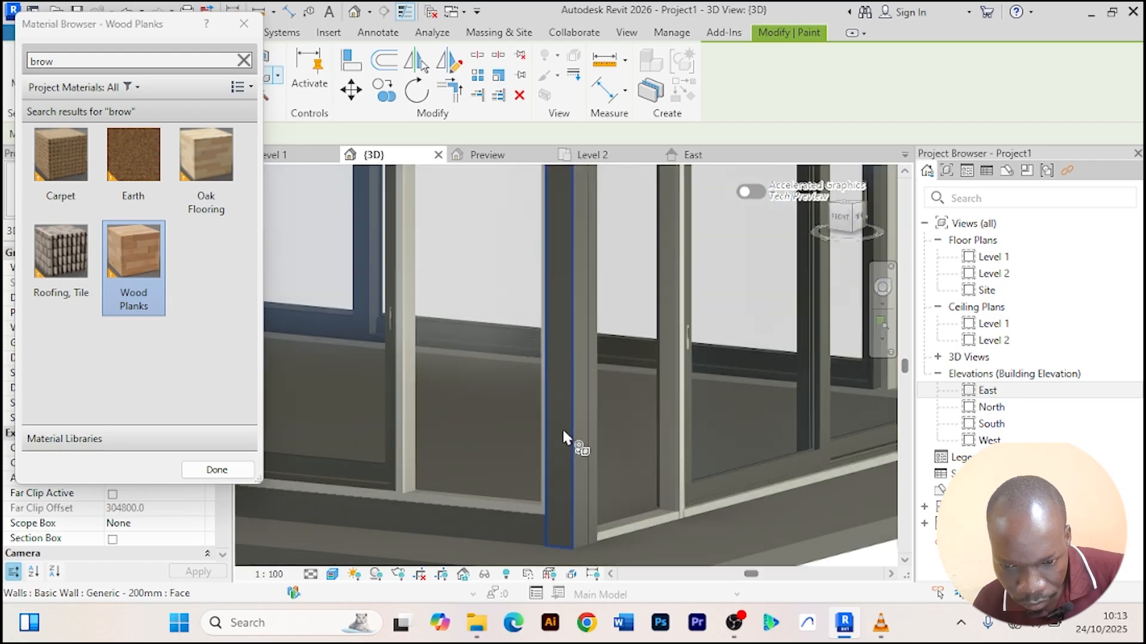
pyautogui.click(587, 432)
pyautogui.scroll(3, 579, 401)
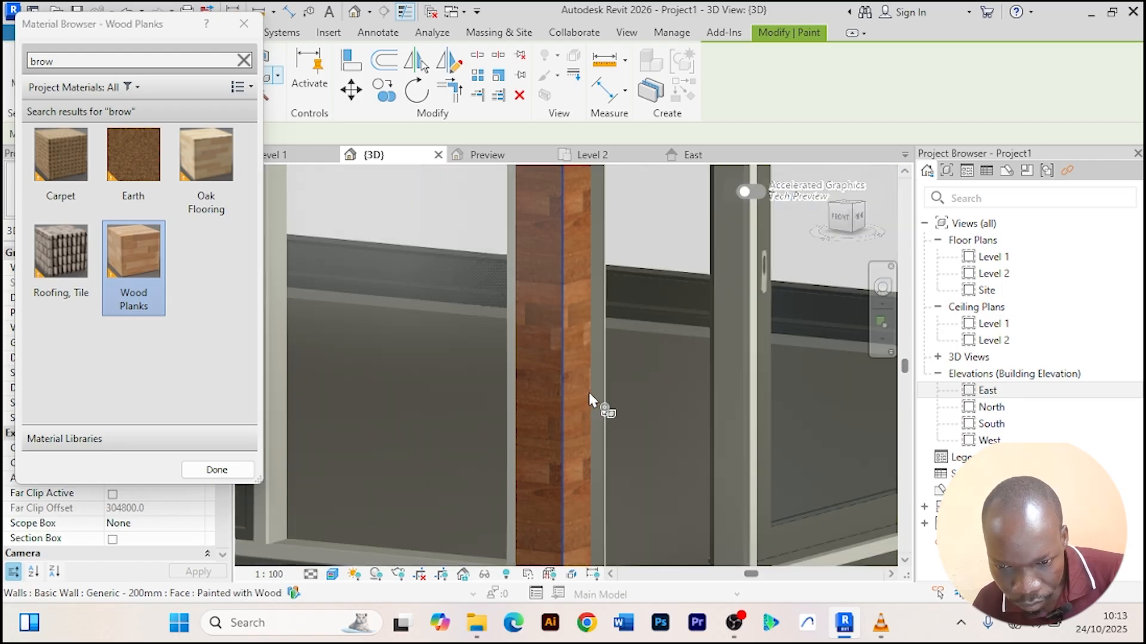
pyautogui.scroll(2, 599, 377)
pyautogui.scroll(-8, 618, 372)
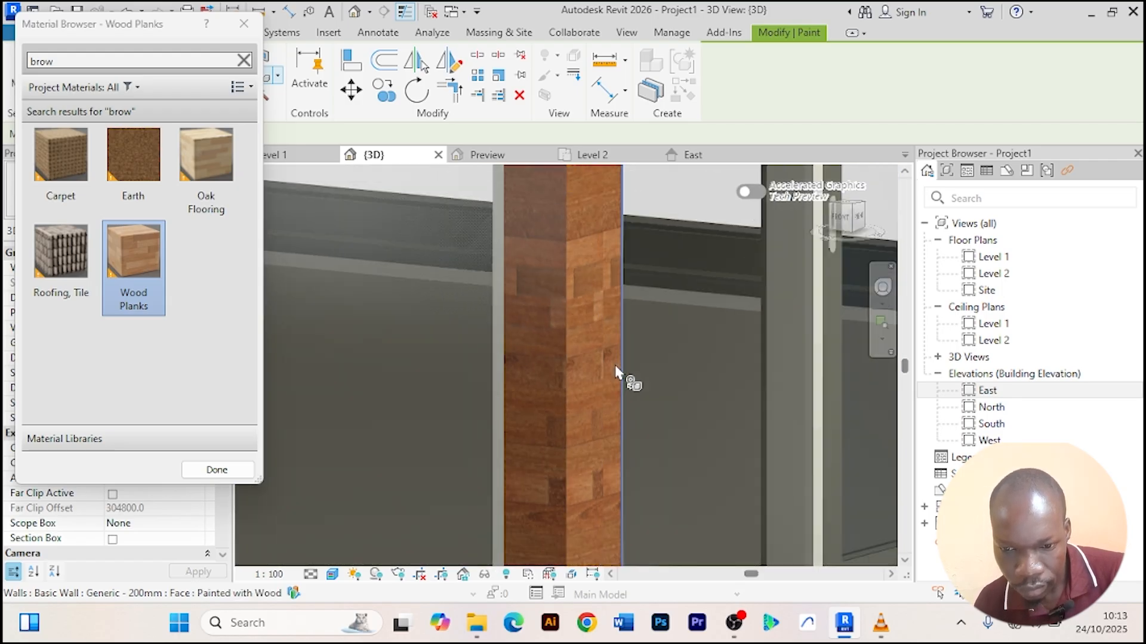
pyautogui.click(217, 470)
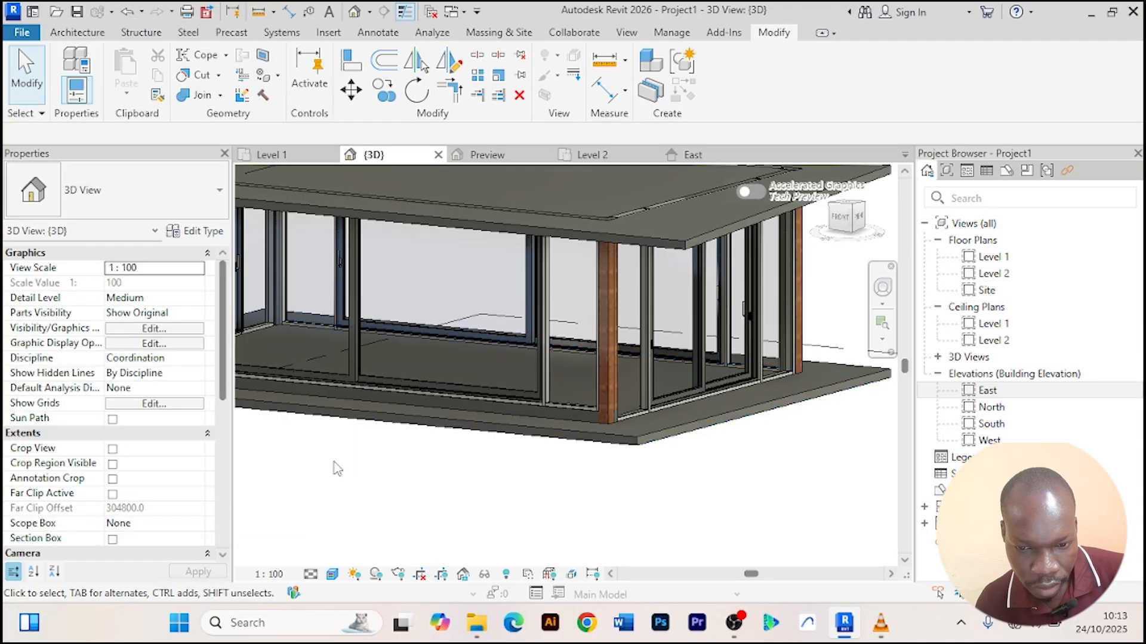
# Select the Level 1 floor and duplicate its type as a new floor type named slab.
pyautogui.click(634, 447)
pyautogui.scroll(-5, 728, 492)
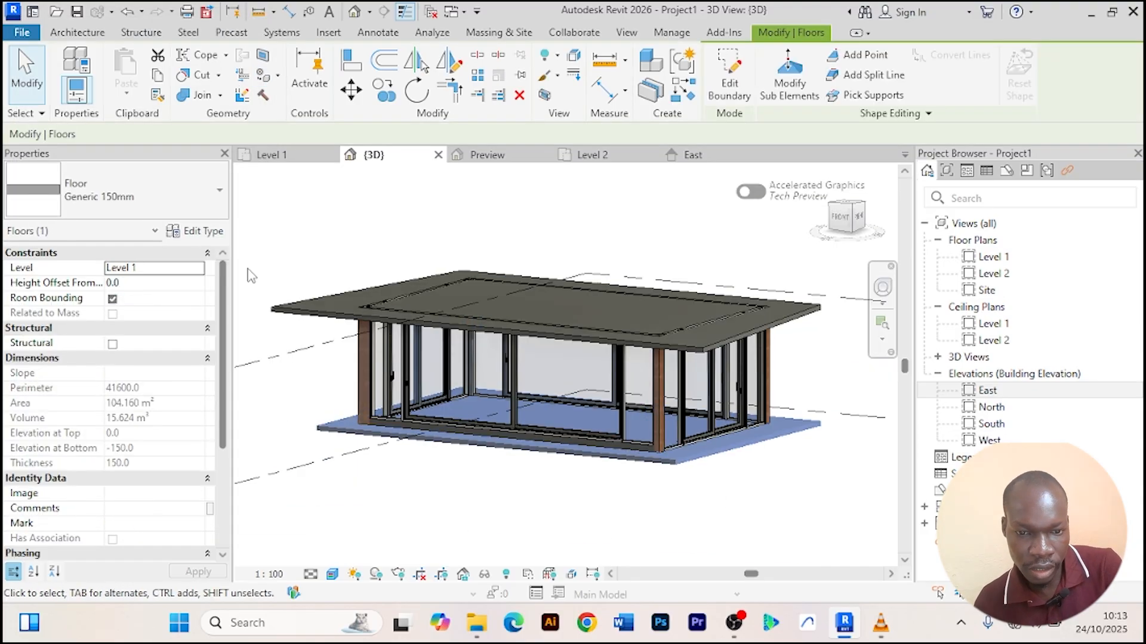
pyautogui.click(203, 231)
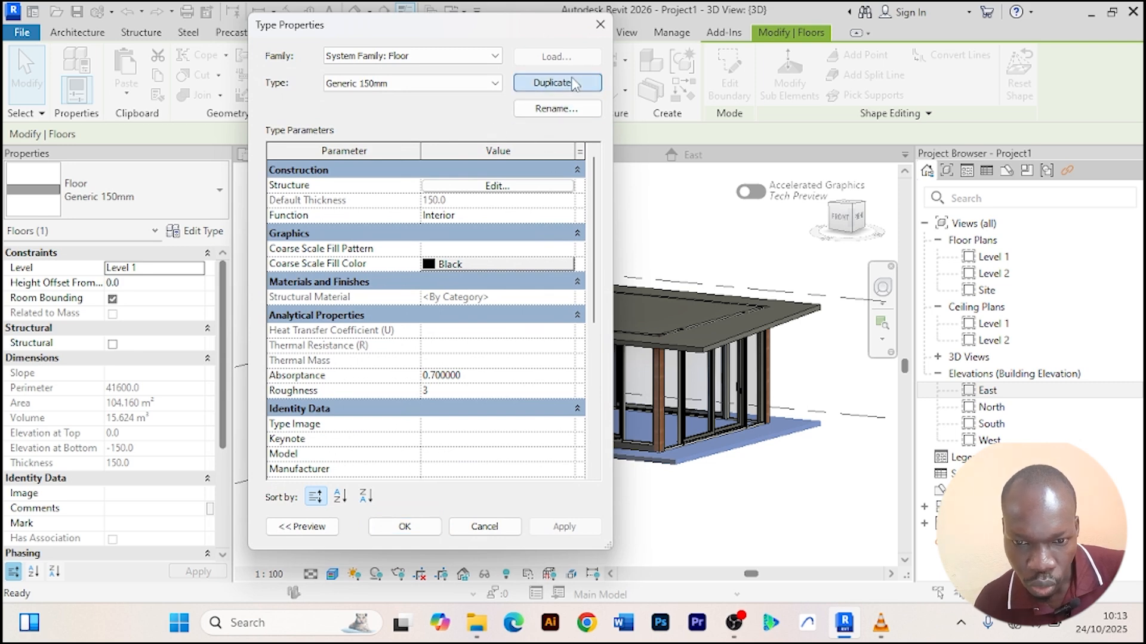
pyautogui.click(556, 83)
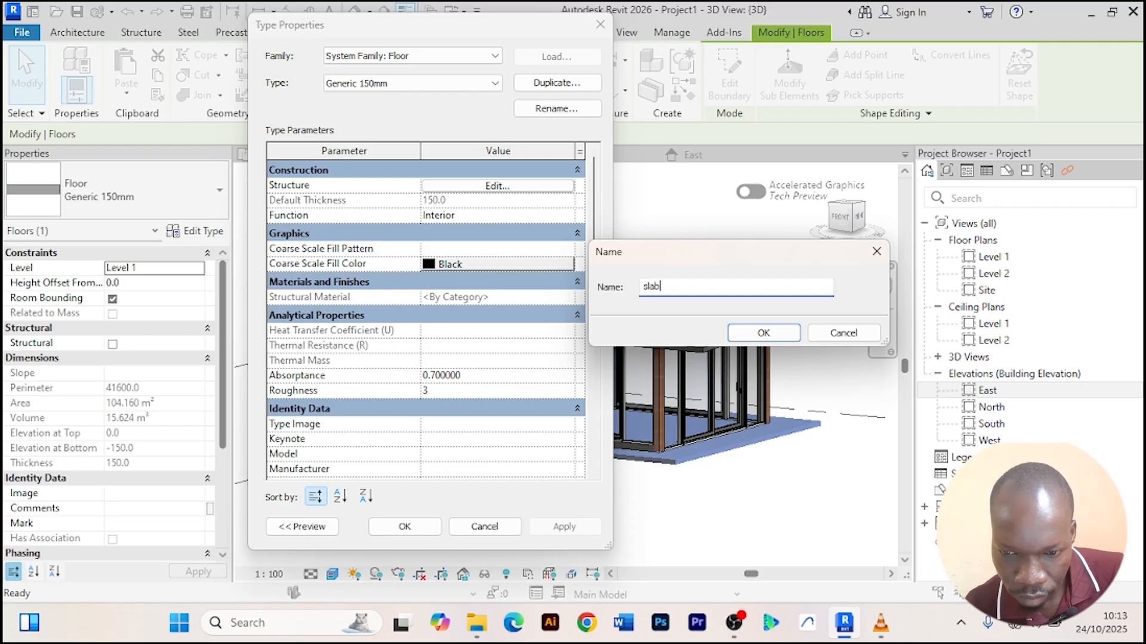
pyautogui.click(743, 335)
# Set the slab floor type's structure layer material to Door - Panel and confirm the type properties.
pyautogui.click(509, 186)
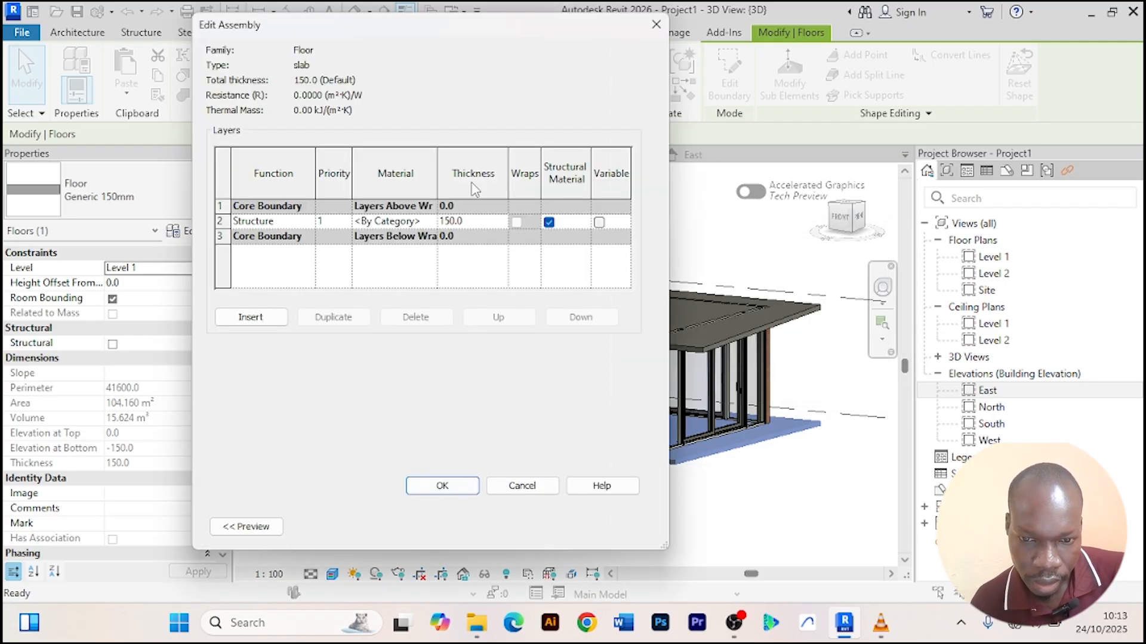
pyautogui.click(430, 221)
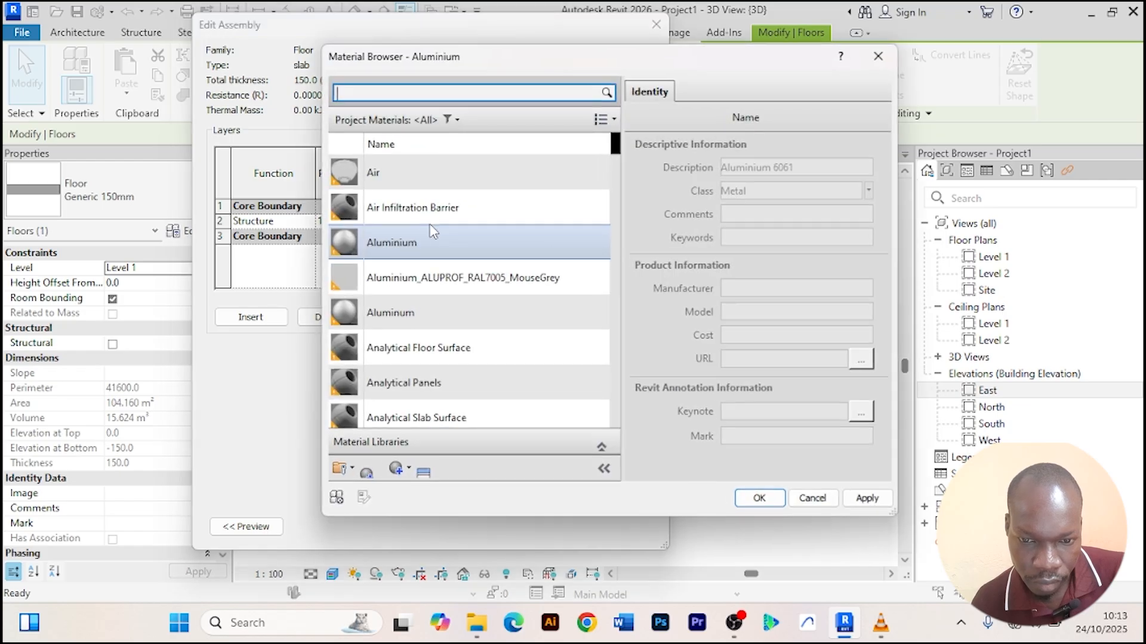
pyautogui.click(449, 93)
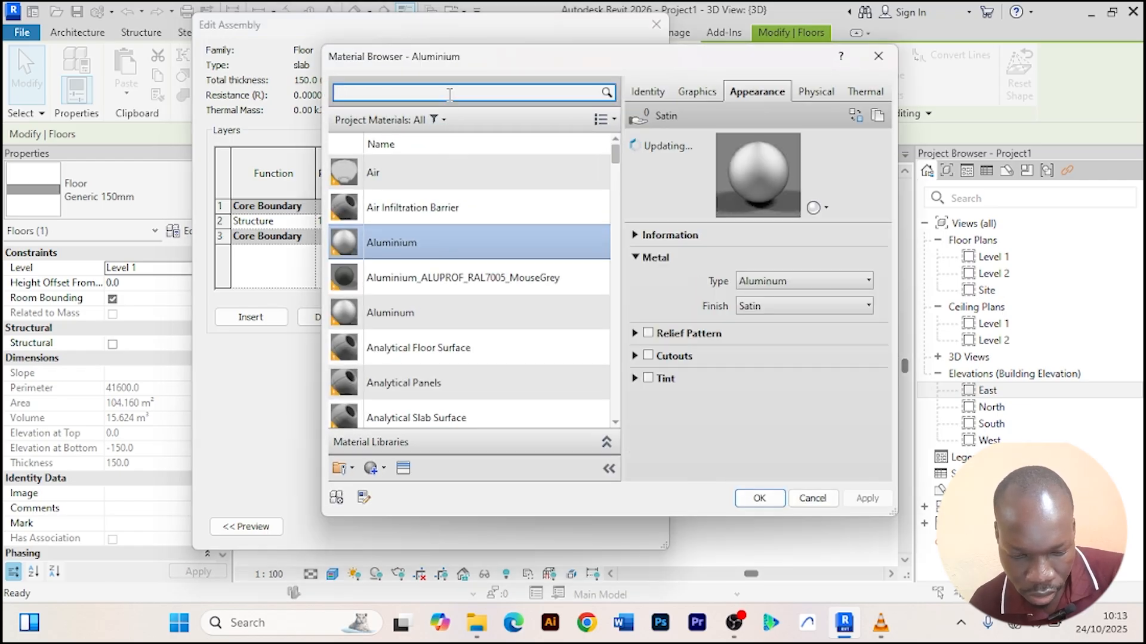
pyautogui.write('wood')
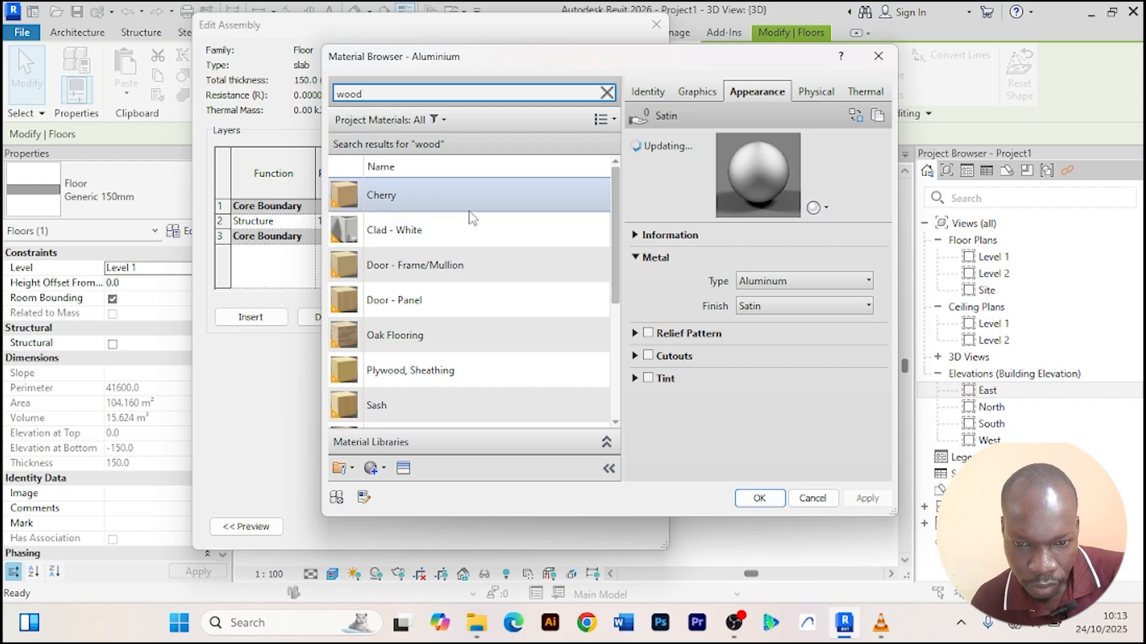
pyautogui.click(581, 193)
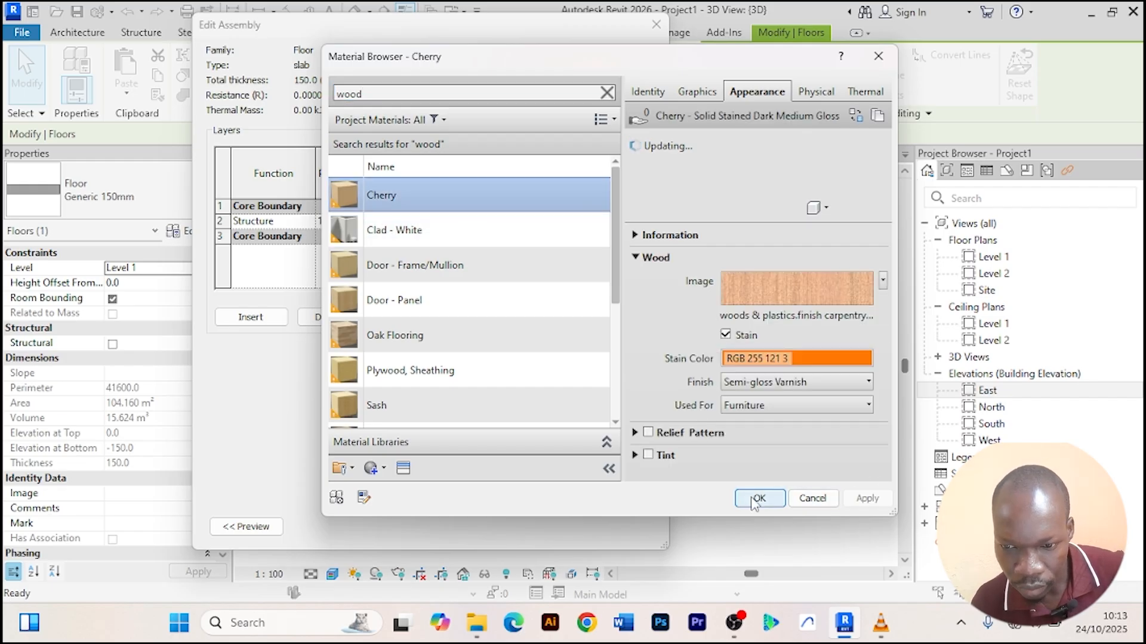
pyautogui.click(544, 237)
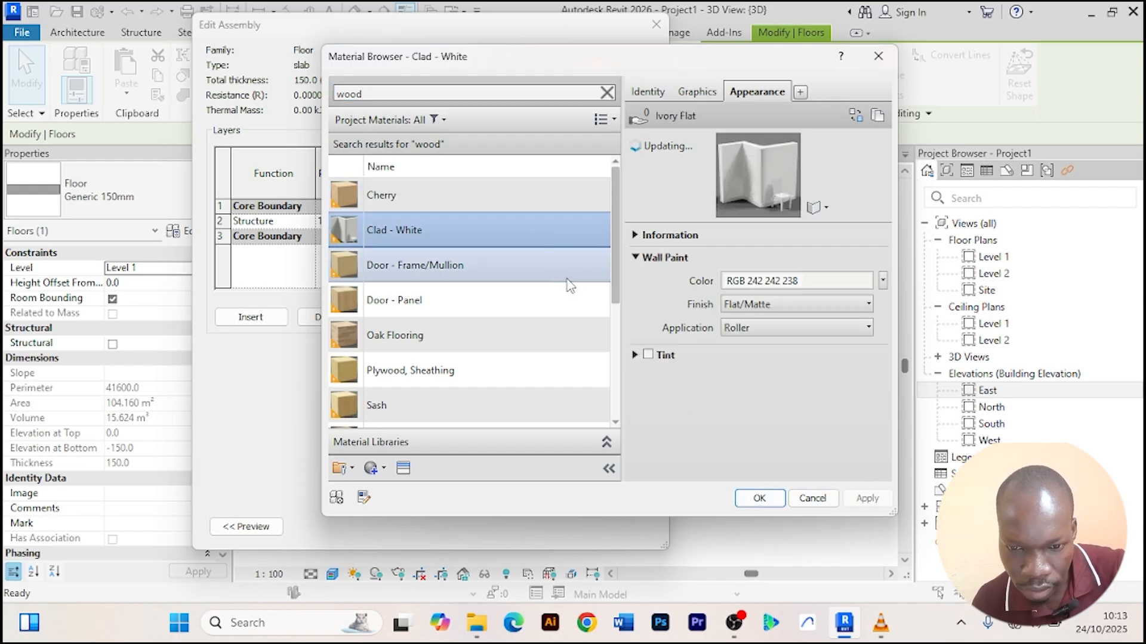
pyautogui.click(589, 302)
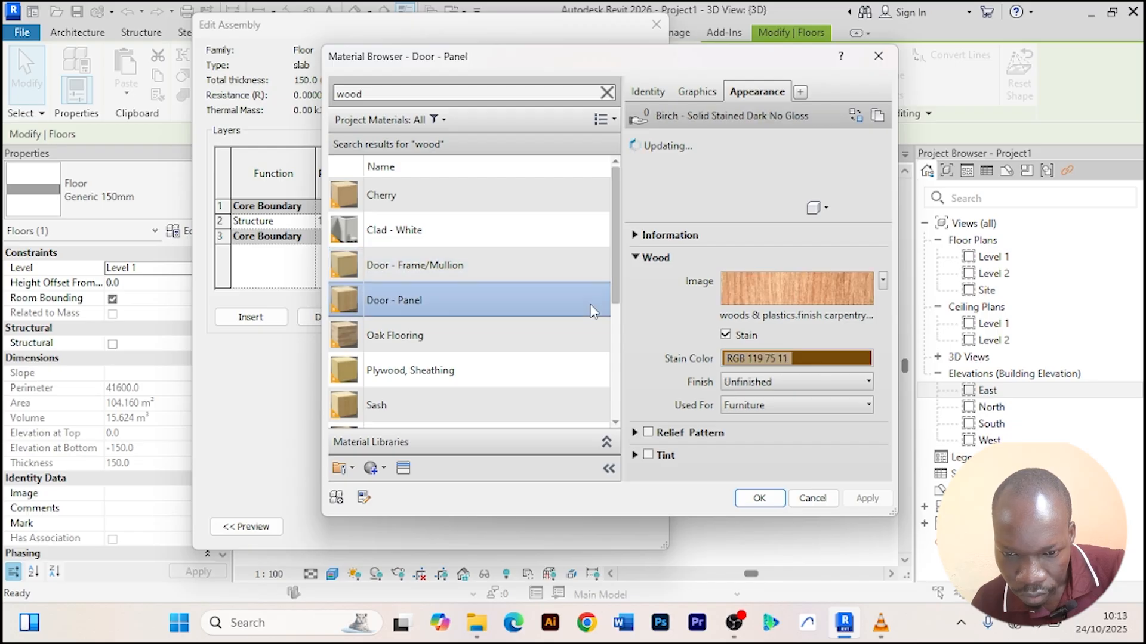
pyautogui.click(774, 501)
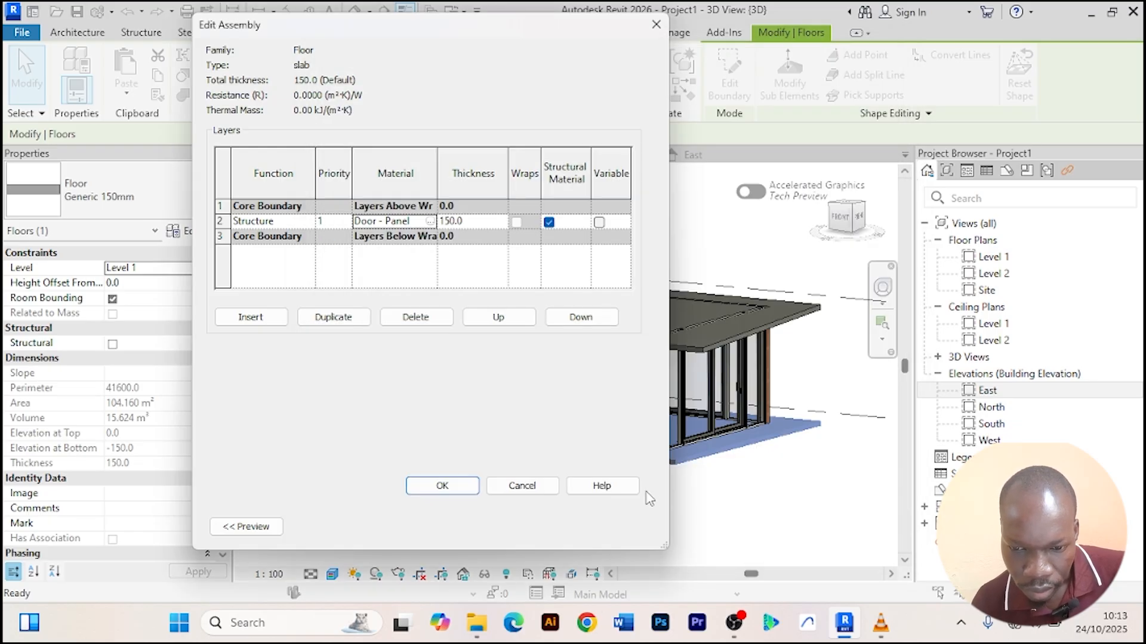
pyautogui.click(439, 488)
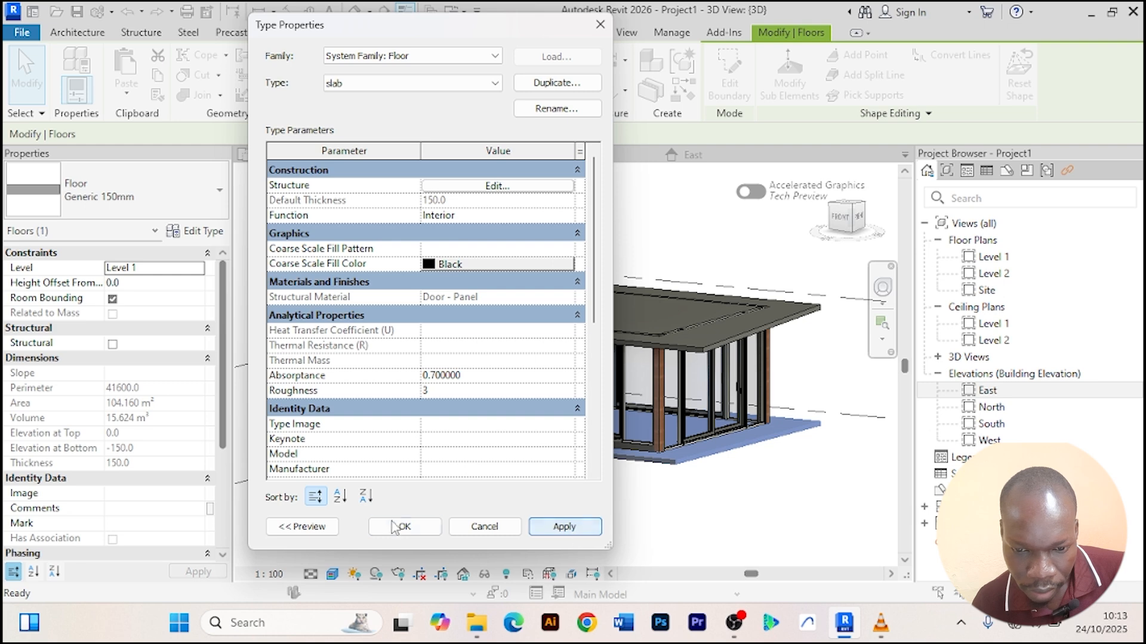
pyautogui.click(396, 527)
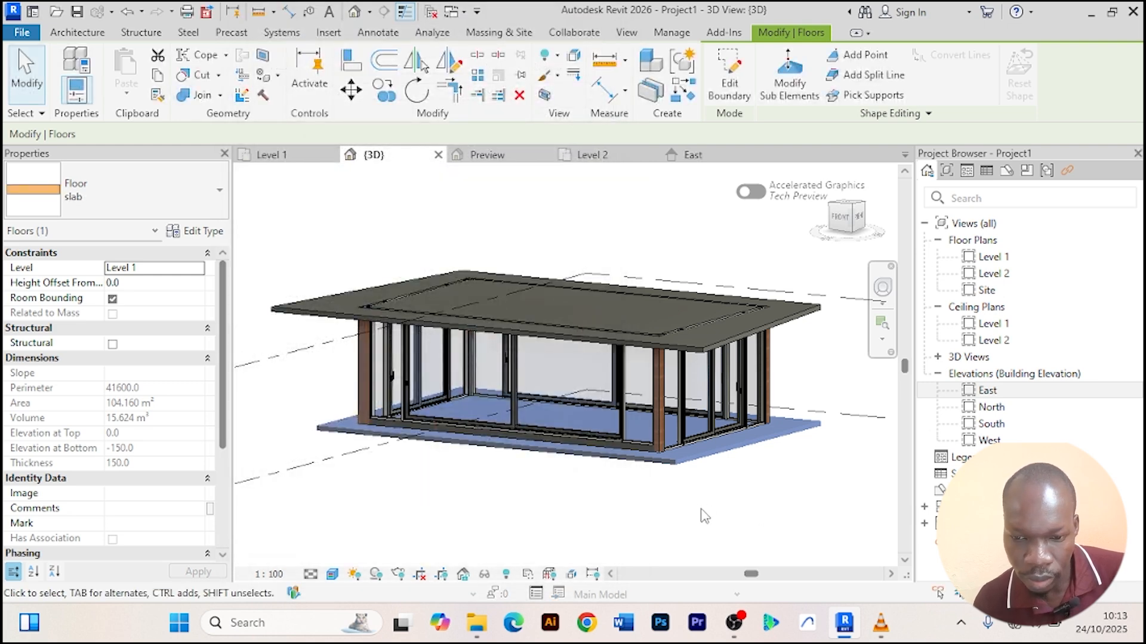
# Orbit and zoom around the model to inspect the wood-finished floor slab.
pyautogui.scroll(3, 707, 498)
pyautogui.click(714, 491)
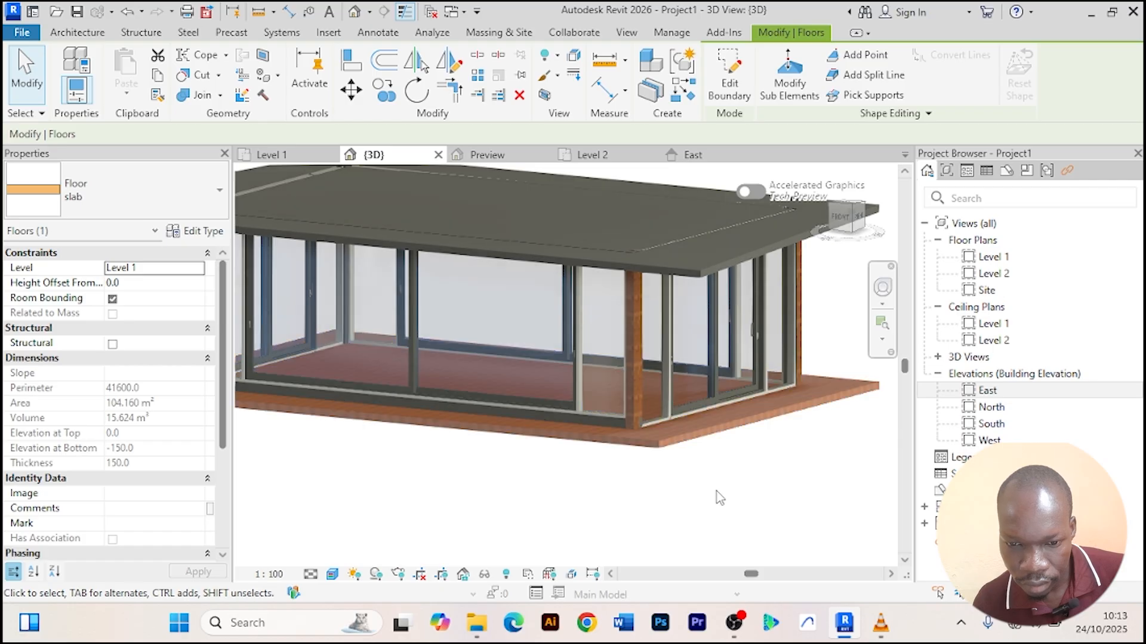
pyautogui.scroll(-4, 779, 493)
pyautogui.moveTo(783, 494); pyautogui.dragTo(704, 454, button='middle')
pyautogui.click(780, 459)
pyautogui.scroll(5, 648, 457)
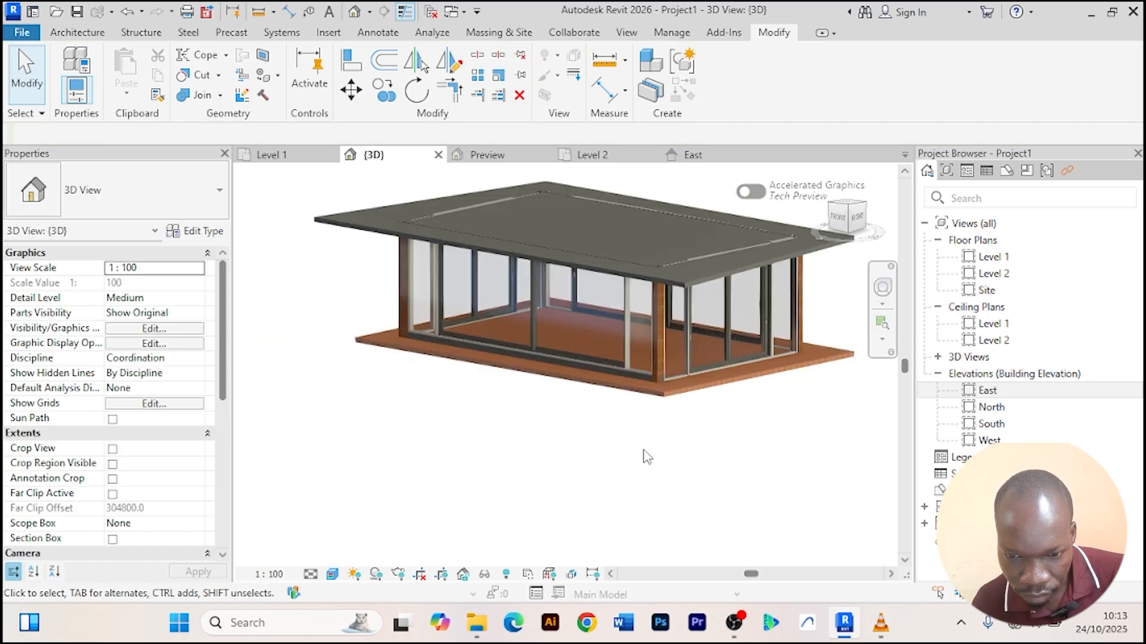
pyautogui.keyDown('shift'); pyautogui.moveTo(566, 431); pyautogui.dragTo(540, 474, button='middle'); pyautogui.keyUp('shift')
pyautogui.scroll(-3, 631, 422)
pyautogui.scroll(5, 744, 422)
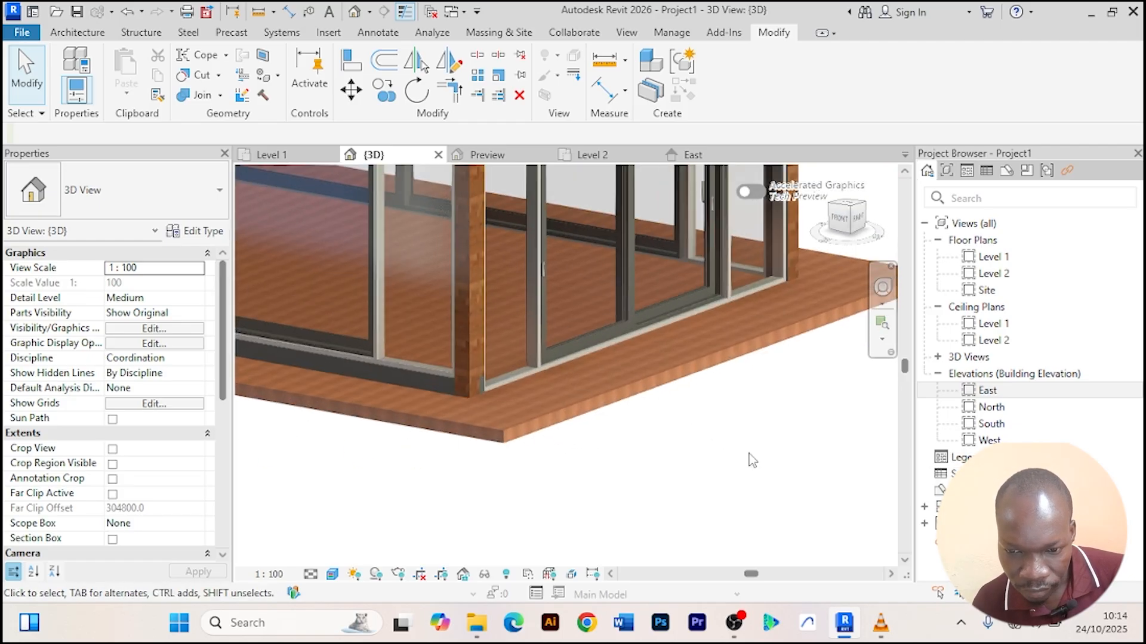
pyautogui.scroll(-5, 750, 453)
pyautogui.keyDown('shift'); pyautogui.moveTo(737, 455); pyautogui.dragTo(502, 395, button='middle'); pyautogui.keyUp('shift')
pyautogui.scroll(7, 495, 393)
pyautogui.scroll(-8, 428, 352)
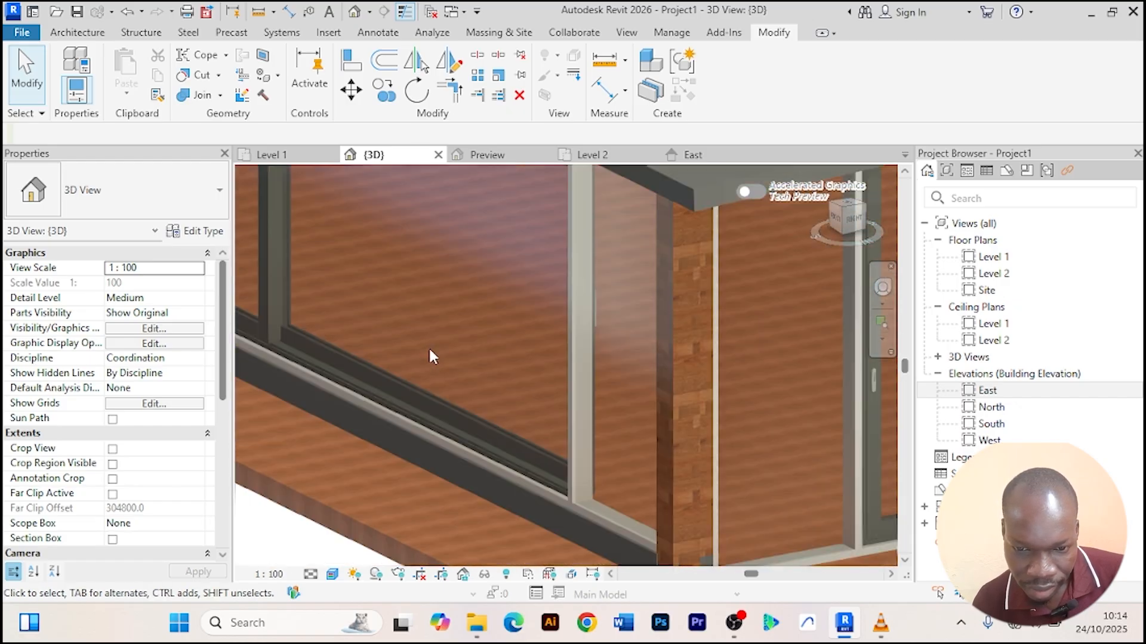
pyautogui.keyDown('shift'); pyautogui.moveTo(628, 475); pyautogui.dragTo(400, 422, button='middle'); pyautogui.keyUp('shift')
pyautogui.scroll(5, 493, 435)
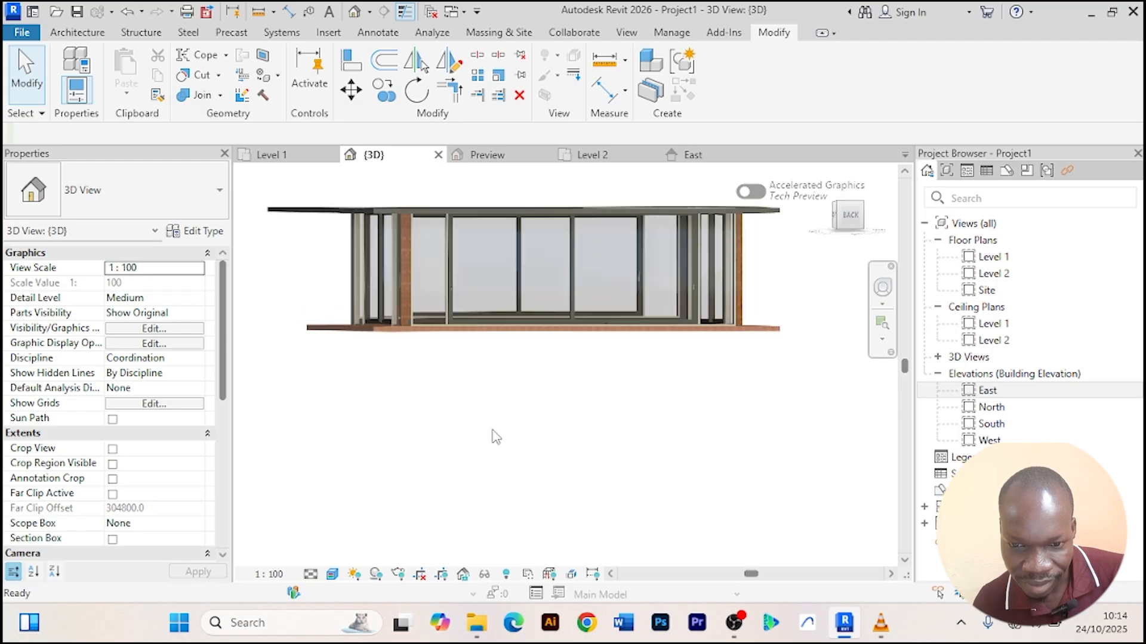
pyautogui.keyDown('shift'); pyautogui.moveTo(537, 435); pyautogui.dragTo(612, 481, button='middle'); pyautogui.keyUp('shift')
pyautogui.scroll(-5, 588, 481)
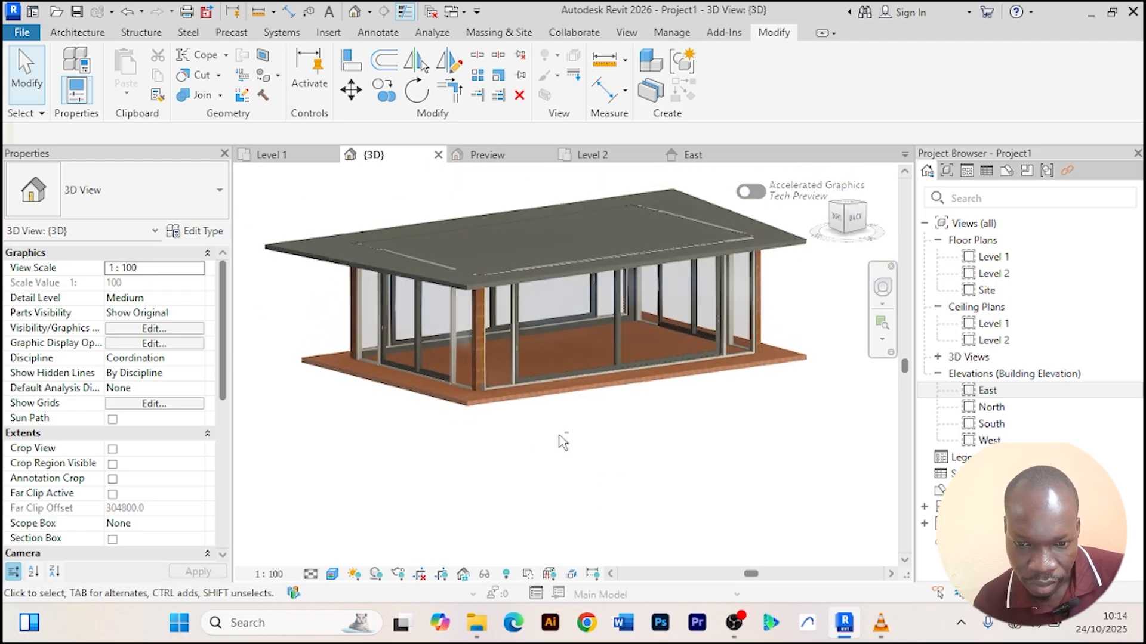
pyautogui.scroll(4, 480, 280)
# Start painting with the Clad - White material and paint the roof slab's top face.
pyautogui.click(482, 285)
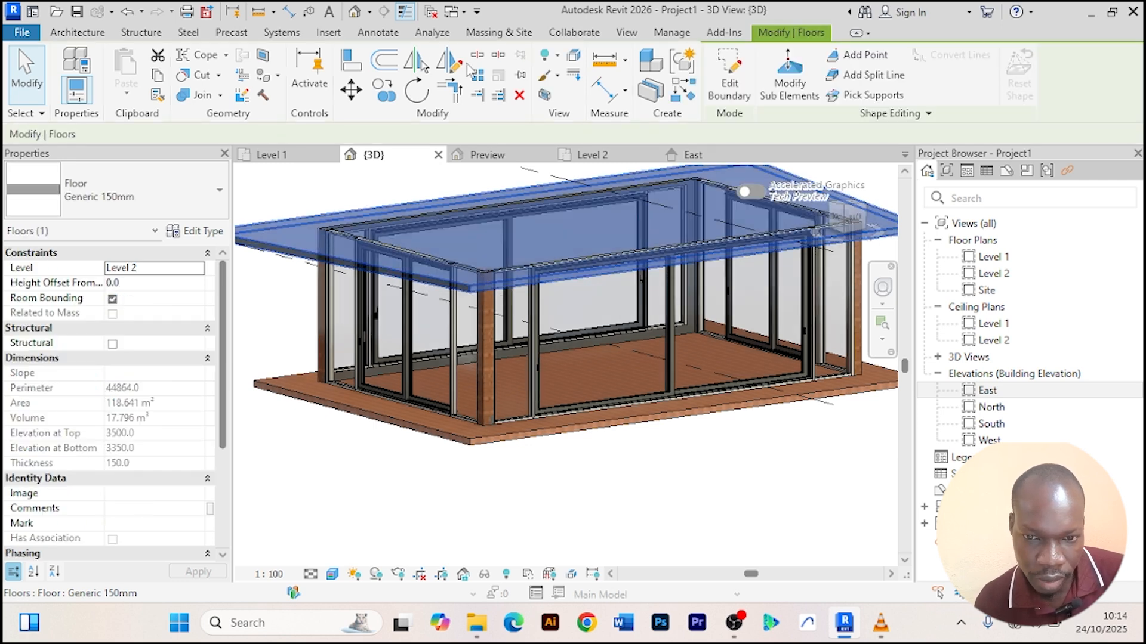
pyautogui.click(262, 88)
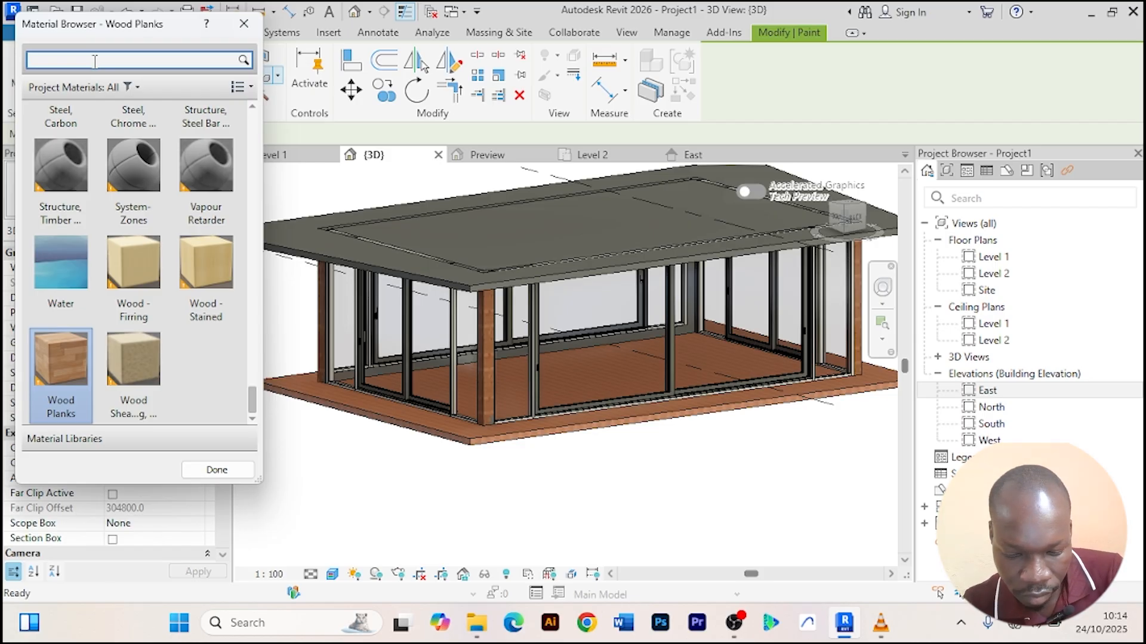
pyautogui.click(95, 61)
pyautogui.write('white')
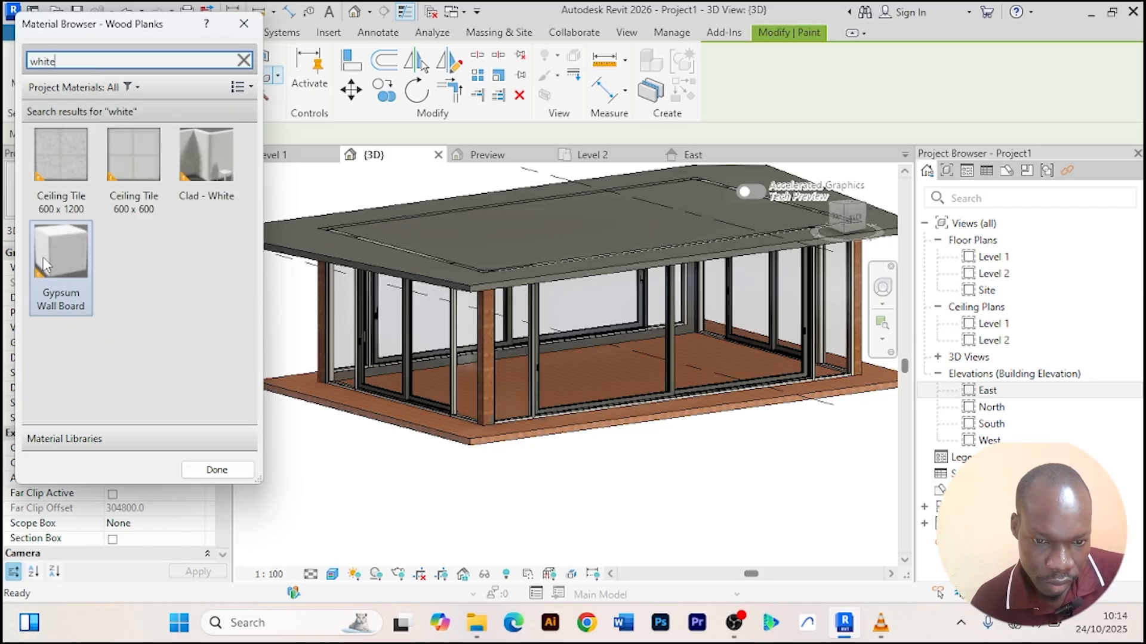
pyautogui.click(205, 167)
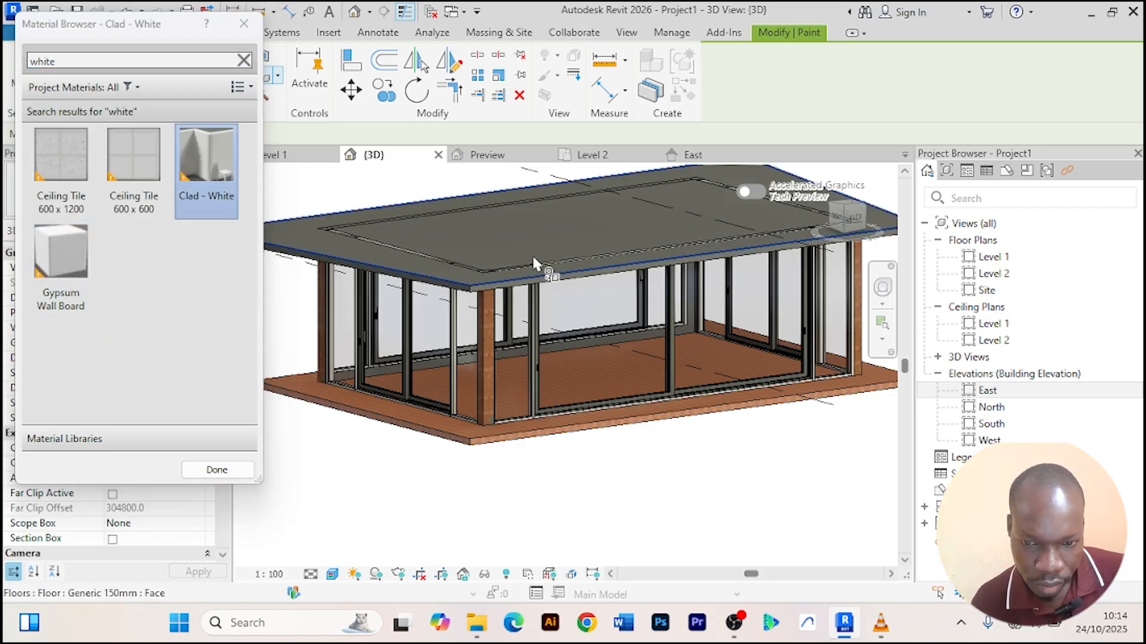
pyautogui.click(392, 264)
# Paint the roof slab's front edge and underside with Clad - White.
pyautogui.scroll(5, 439, 292)
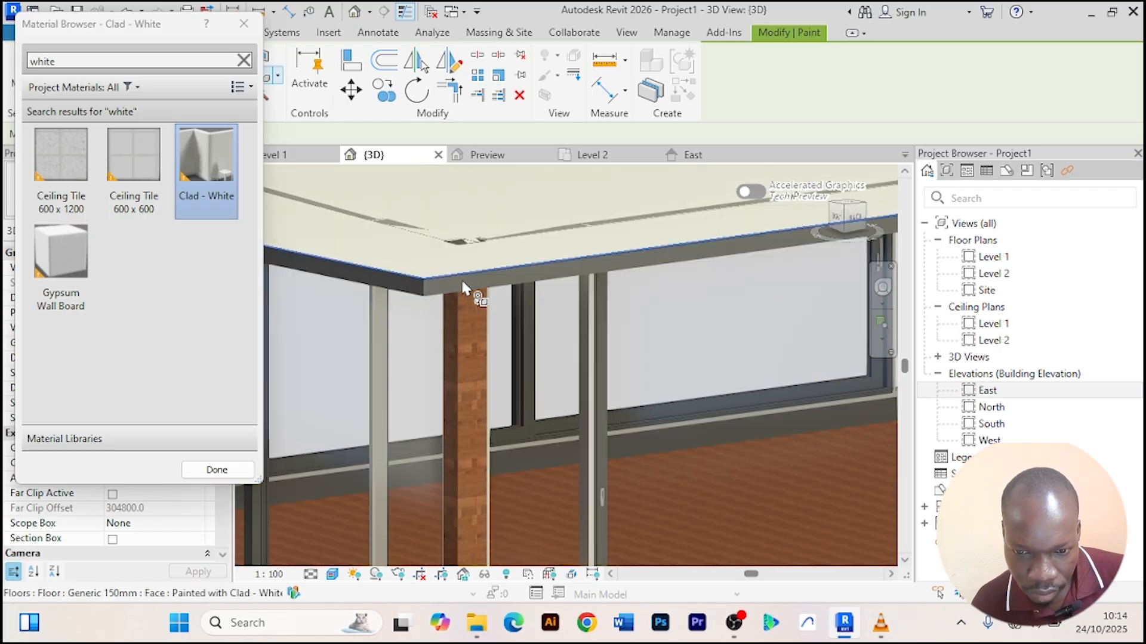
pyautogui.click(400, 293)
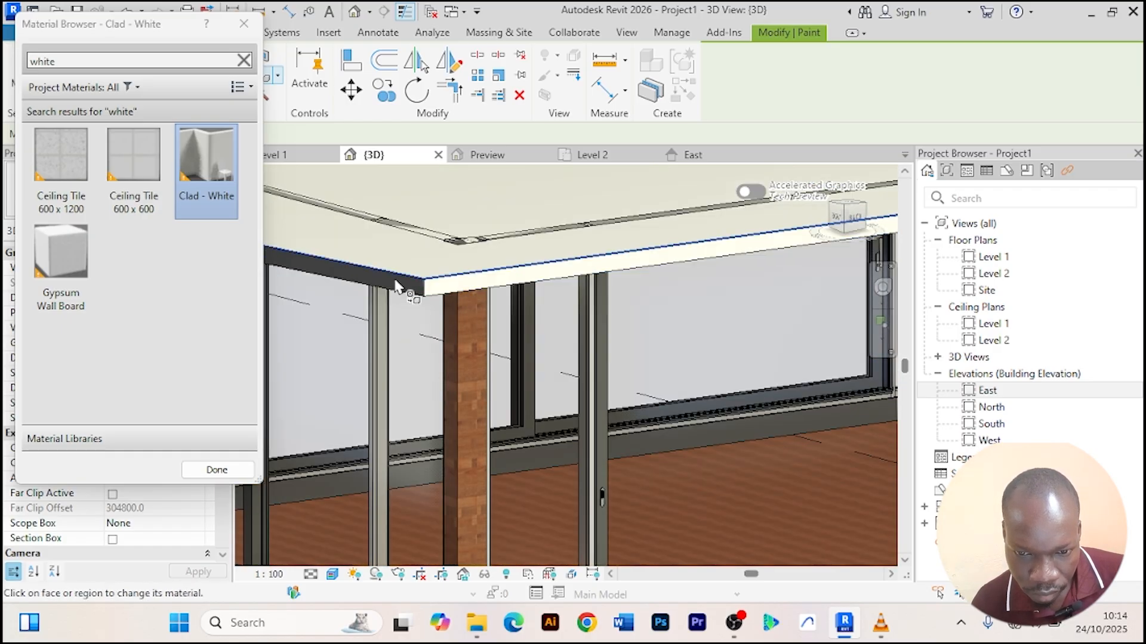
pyautogui.scroll(-5, 417, 292)
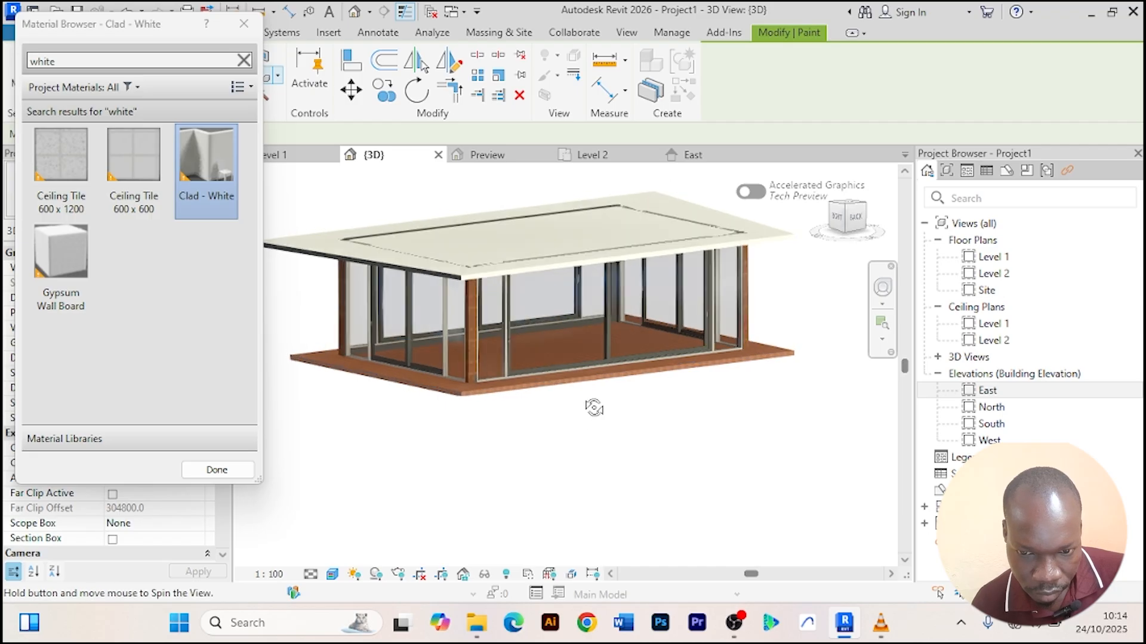
pyautogui.keyDown('shift'); pyautogui.moveTo(593, 409); pyautogui.dragTo(539, 213, button='middle'); pyautogui.keyUp('shift')
pyautogui.scroll(5, 715, 267)
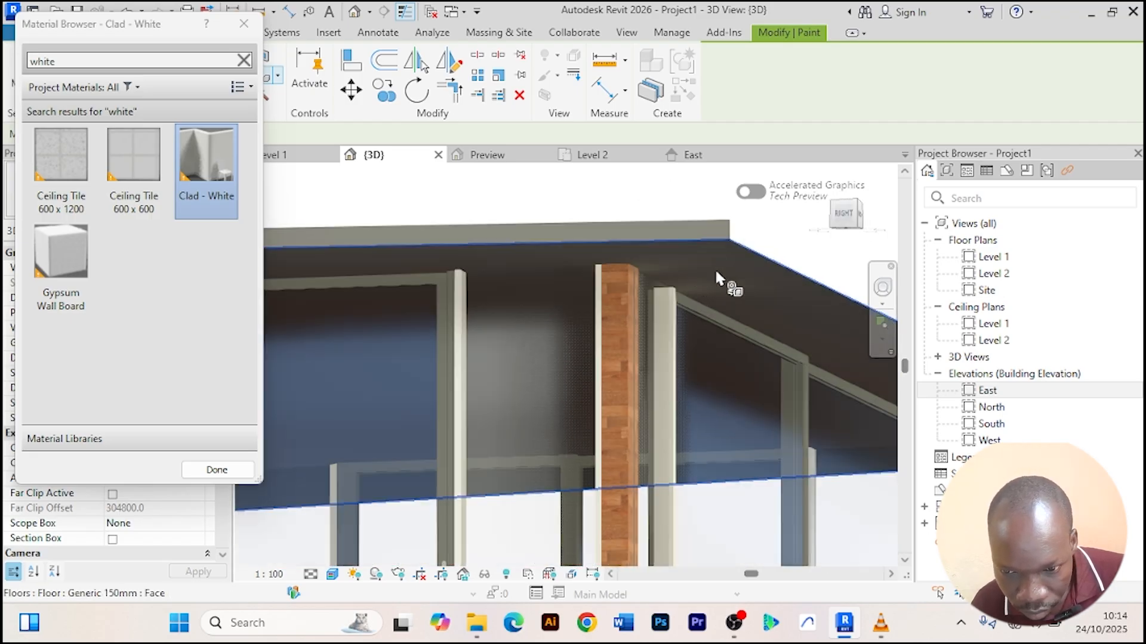
pyautogui.click(738, 270)
# Paint another roof slab edge face with Clad - White.
pyautogui.scroll(-5, 690, 235)
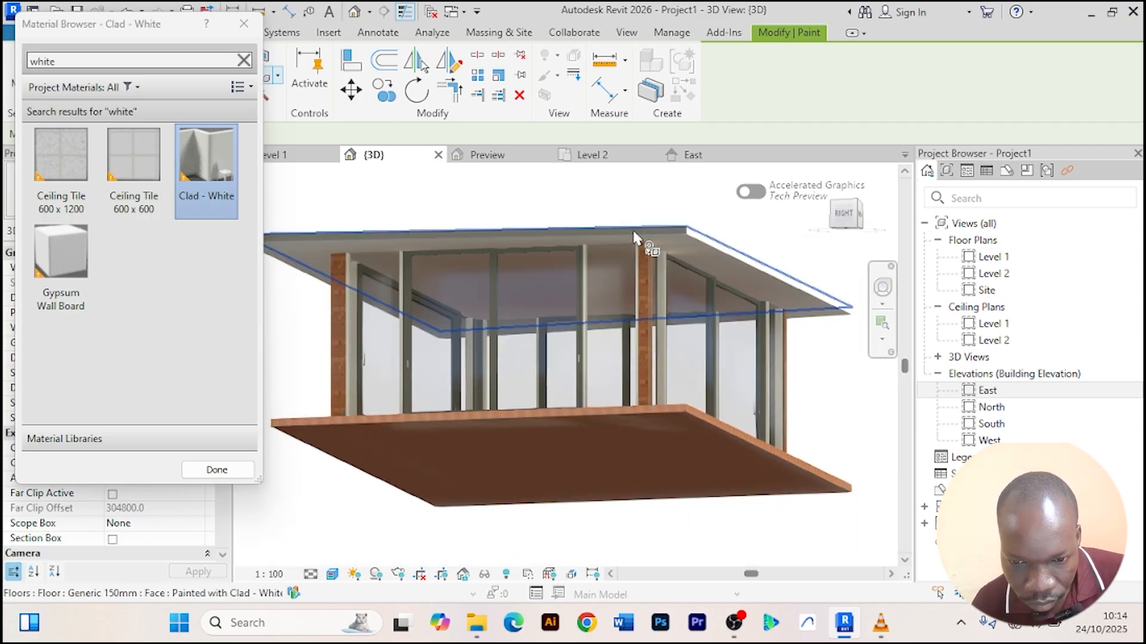
pyautogui.moveTo(633, 238)
pyautogui.keyDown('shift'); pyautogui.mouseDown(button='middle')
pyautogui.moveTo(685, 297)
pyautogui.moveTo(621, 332)
pyautogui.moveTo(607, 263)
pyautogui.moveTo(639, 222)
pyautogui.mouseUp(button='middle'); pyautogui.keyUp('shift')
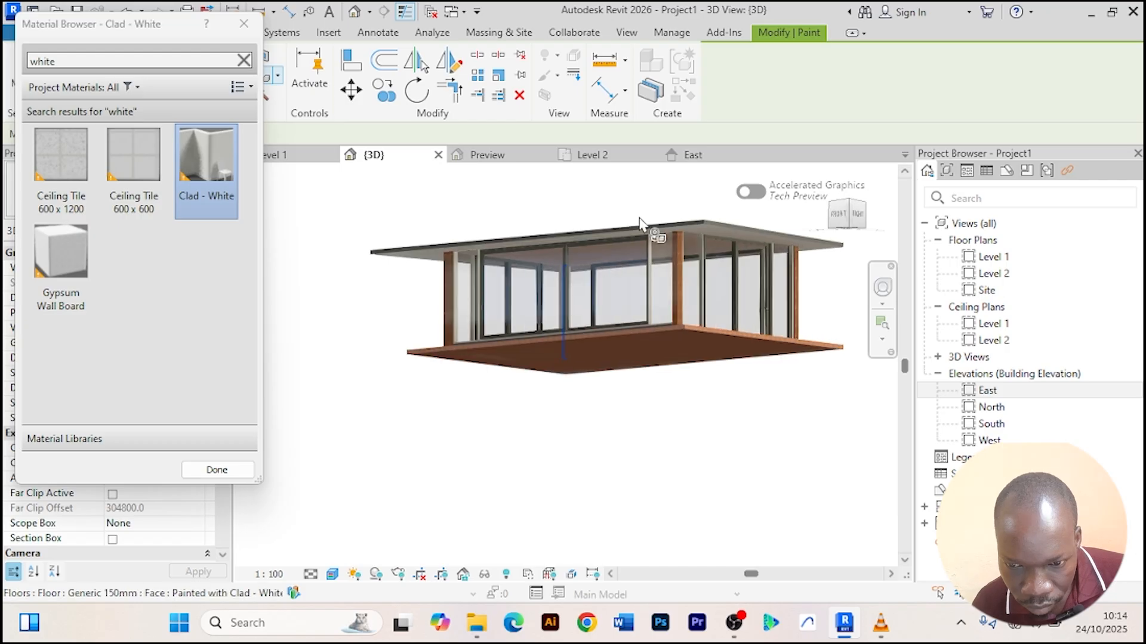
pyautogui.scroll(5, 662, 233)
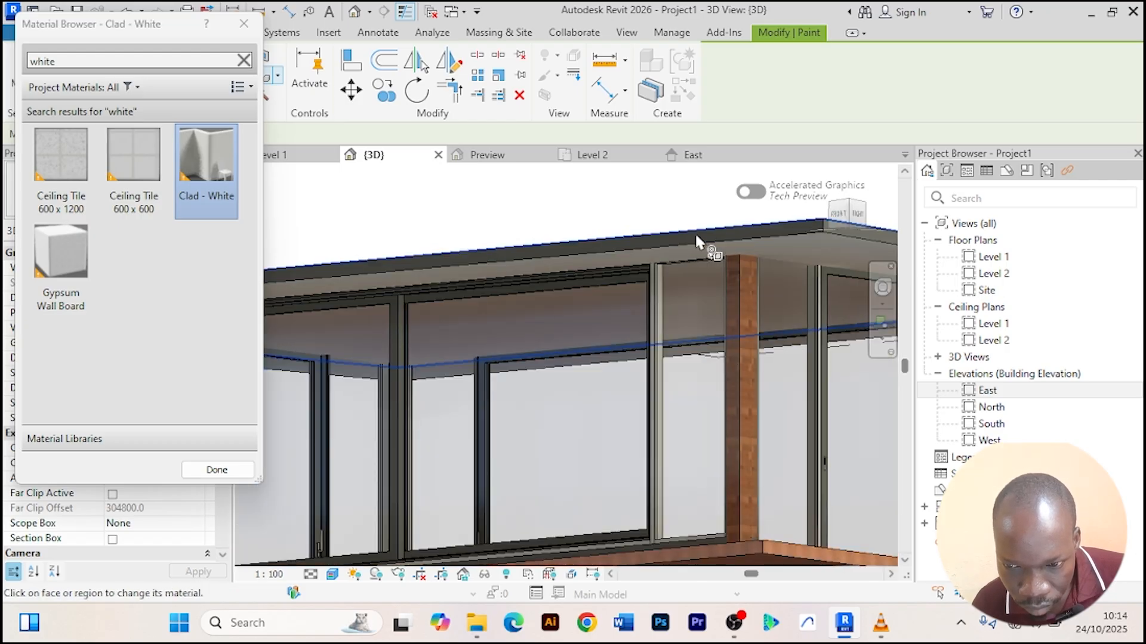
pyautogui.scroll(-5, 694, 231)
pyautogui.keyDown('shift'); pyautogui.moveTo(614, 238); pyautogui.dragTo(670, 269, button='middle'); pyautogui.keyUp('shift')
pyautogui.scroll(6, 472, 317)
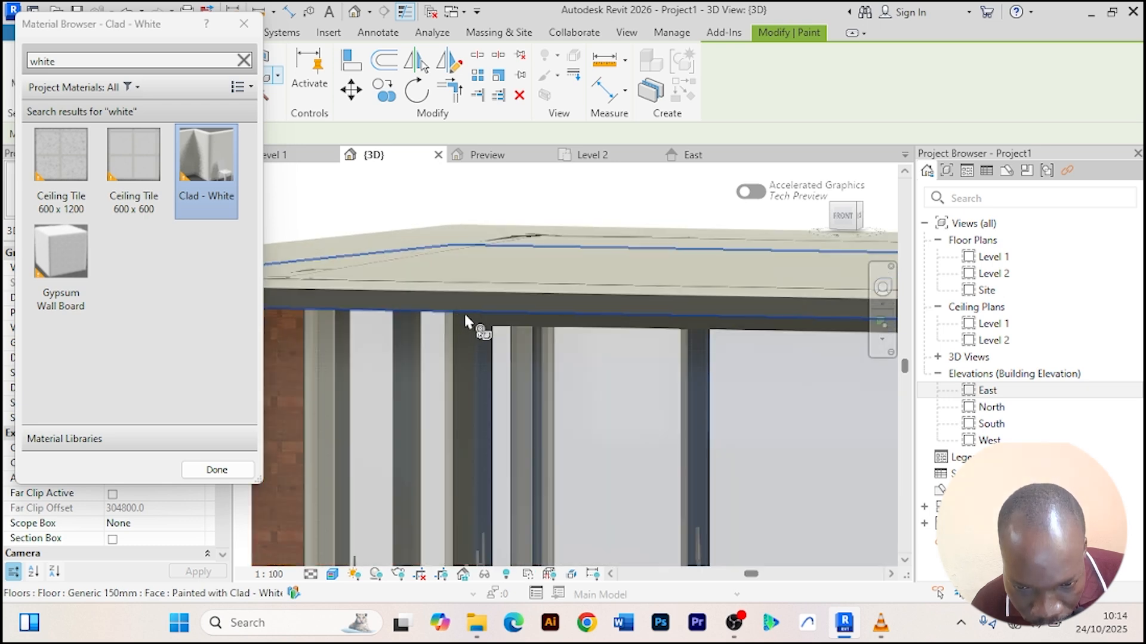
pyautogui.click(452, 295)
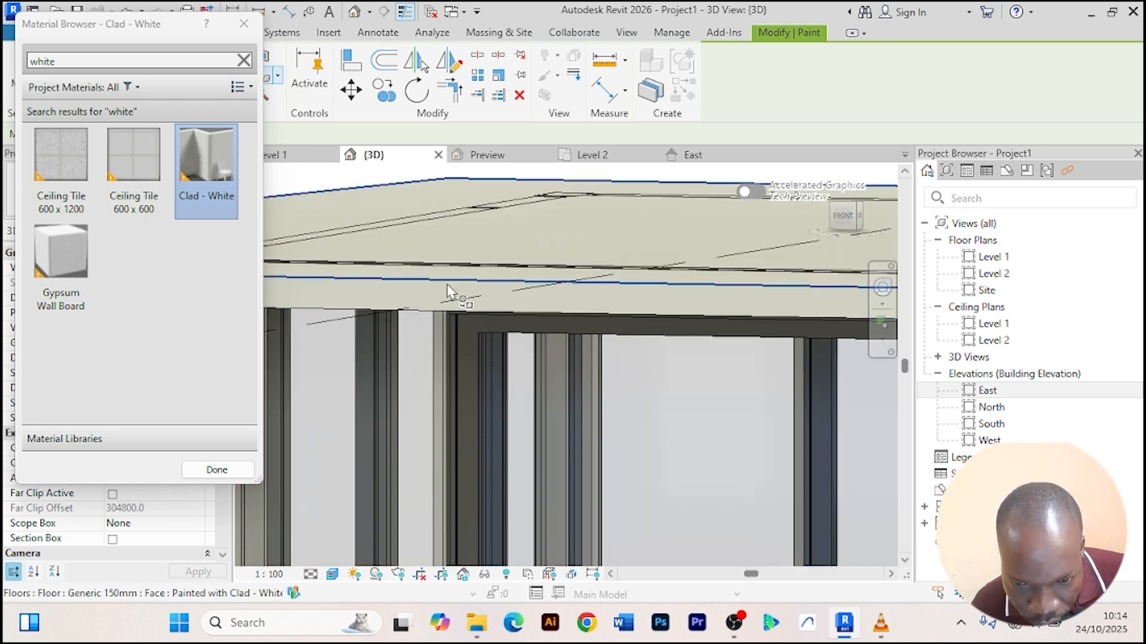
# Paint the last roof slab edge face with Clad - White and close the material browser.
pyautogui.scroll(-6, 449, 292)
pyautogui.keyDown('shift'); pyautogui.moveTo(656, 382); pyautogui.dragTo(372, 365, button='middle'); pyautogui.keyUp('shift')
pyautogui.scroll(5, 635, 272)
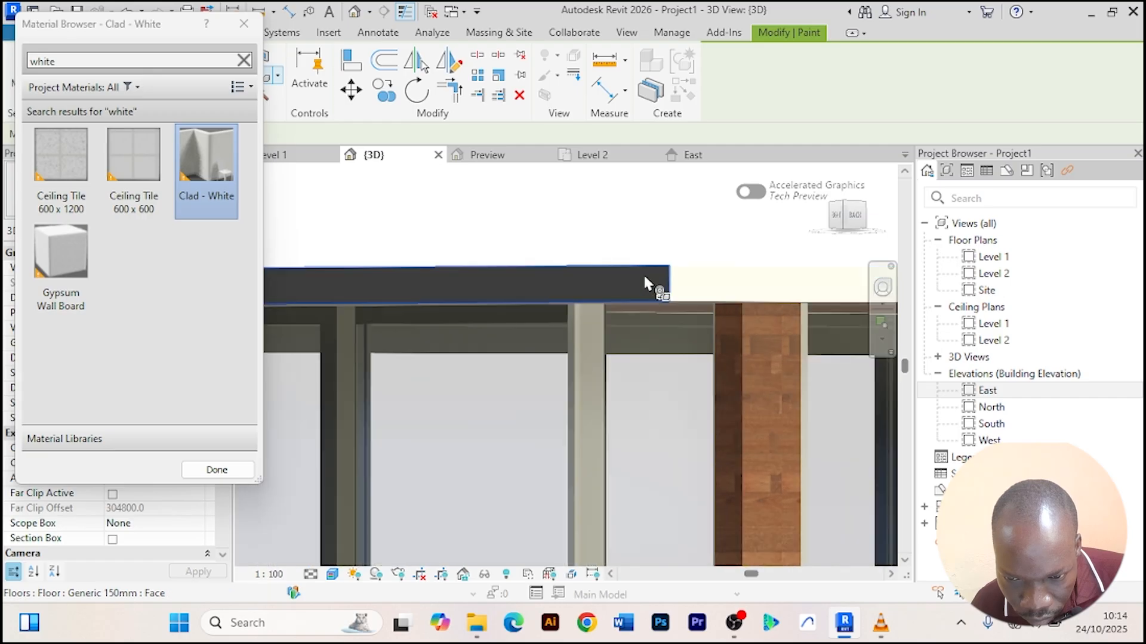
pyautogui.click(621, 285)
pyautogui.scroll(-1, 627, 287)
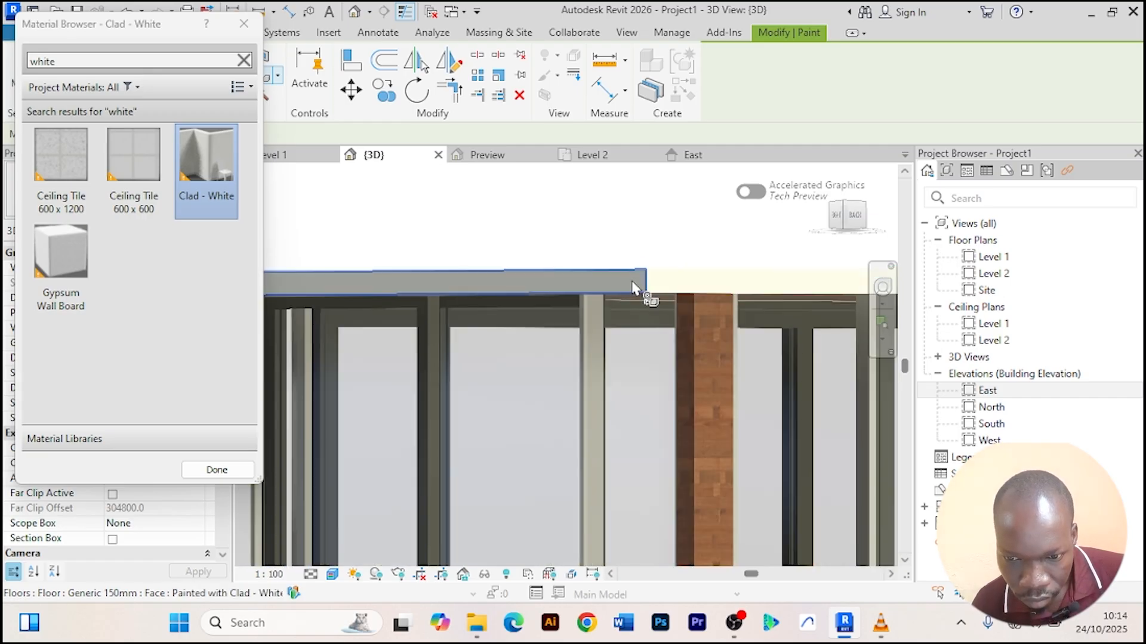
pyautogui.scroll(-4, 634, 288)
pyautogui.keyDown('shift'); pyautogui.moveTo(659, 351); pyautogui.dragTo(434, 339, button='middle'); pyautogui.keyUp('shift')
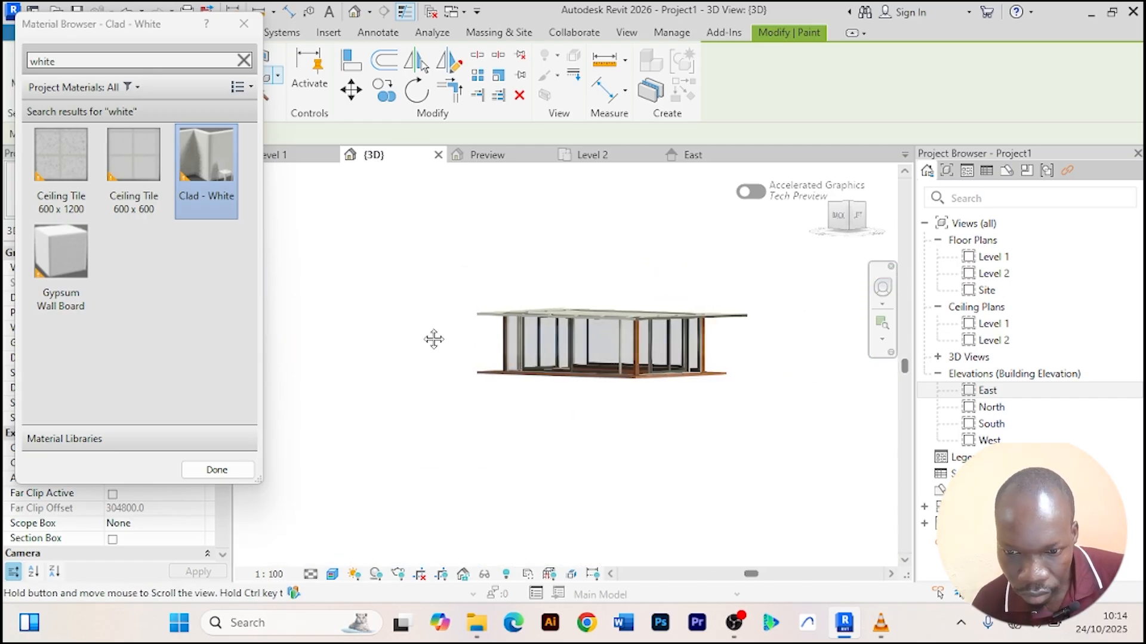
pyautogui.click(216, 469)
# Orbit and zoom around the model to inspect the painted roof slab.
pyautogui.scroll(5, 639, 417)
pyautogui.scroll(5, 609, 298)
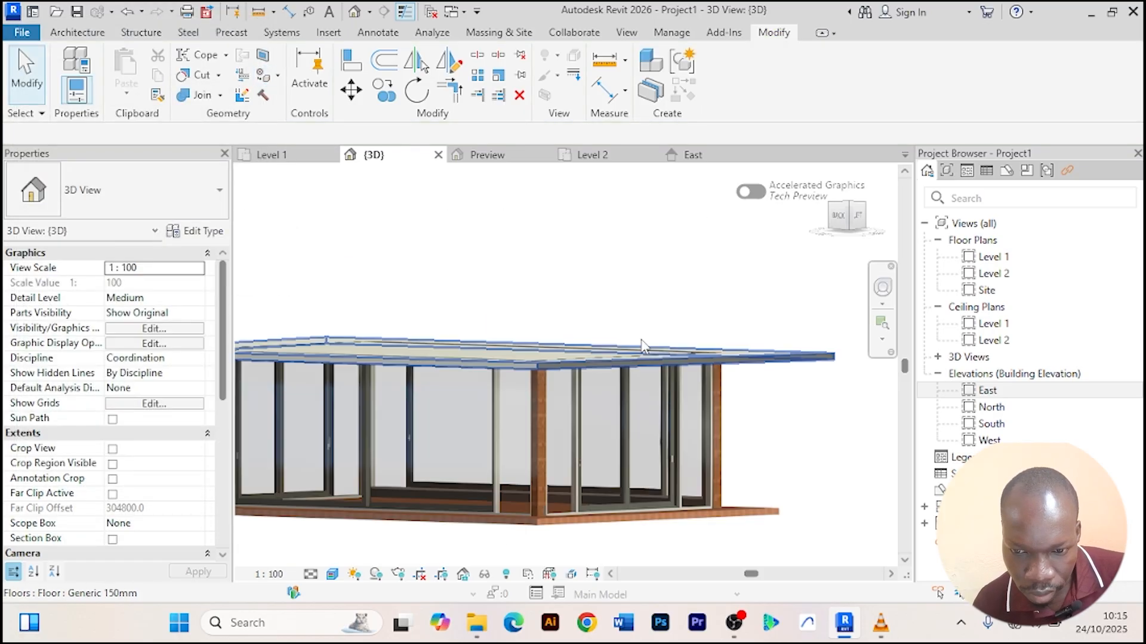
pyautogui.scroll(-6, 508, 309)
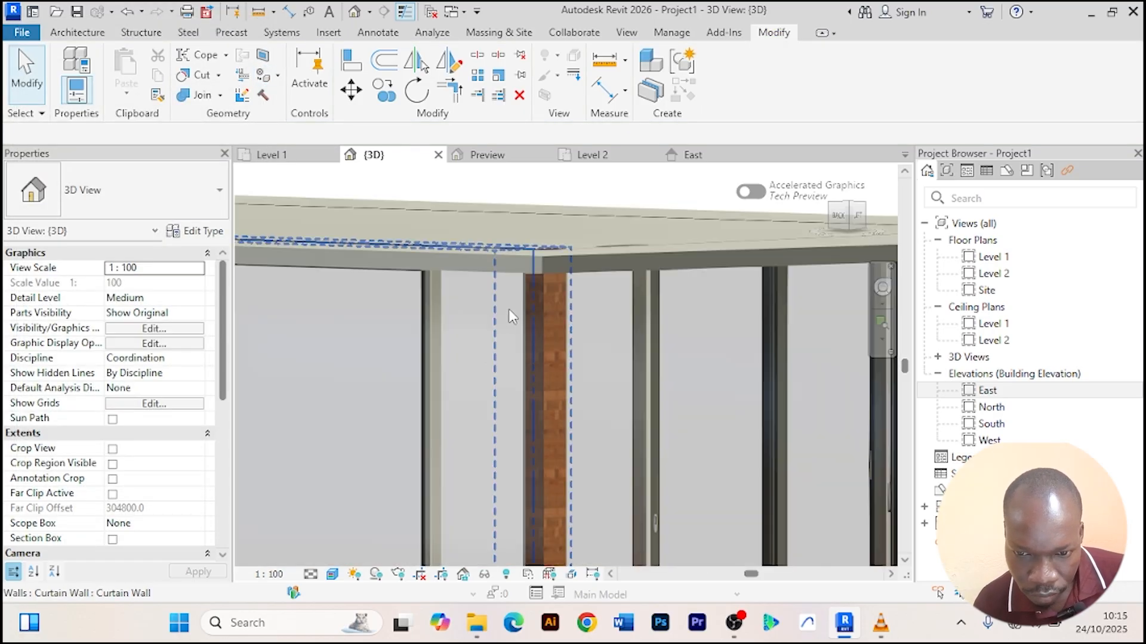
pyautogui.keyDown('shift'); pyautogui.moveTo(591, 251); pyautogui.dragTo(644, 225, button='middle'); pyautogui.keyUp('shift')
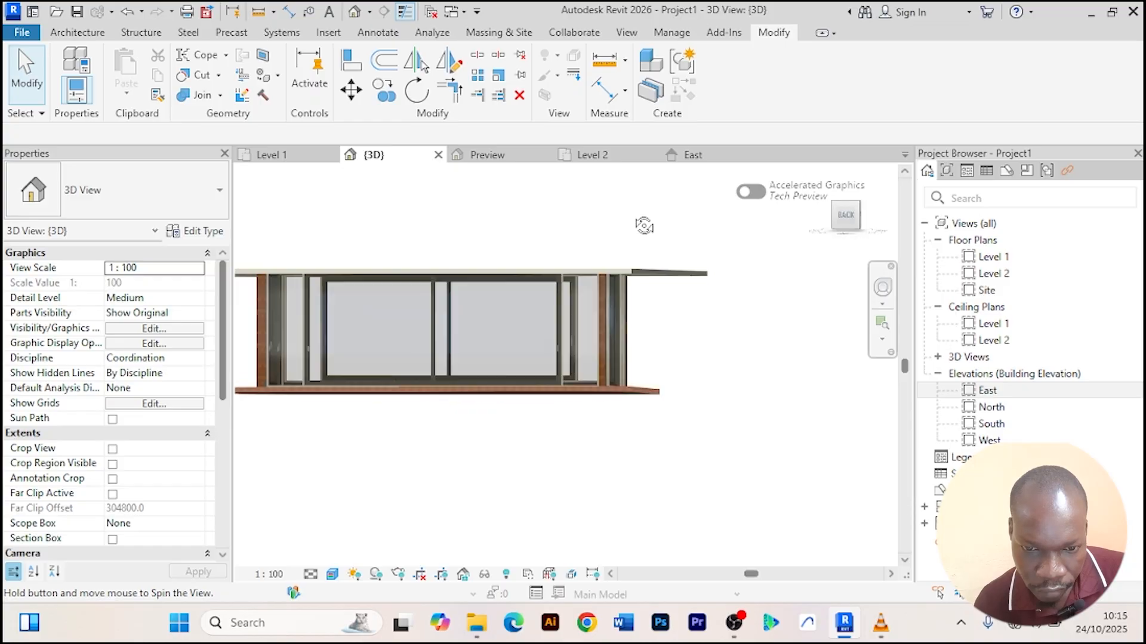
# Set the roof slab's structure layer thickness to 200 mm in its floor type assembly.
pyautogui.moveTo(567, 218); pyautogui.dragTo(660, 219, button='middle')
pyautogui.scroll(2, 316, 277)
pyautogui.click(308, 276)
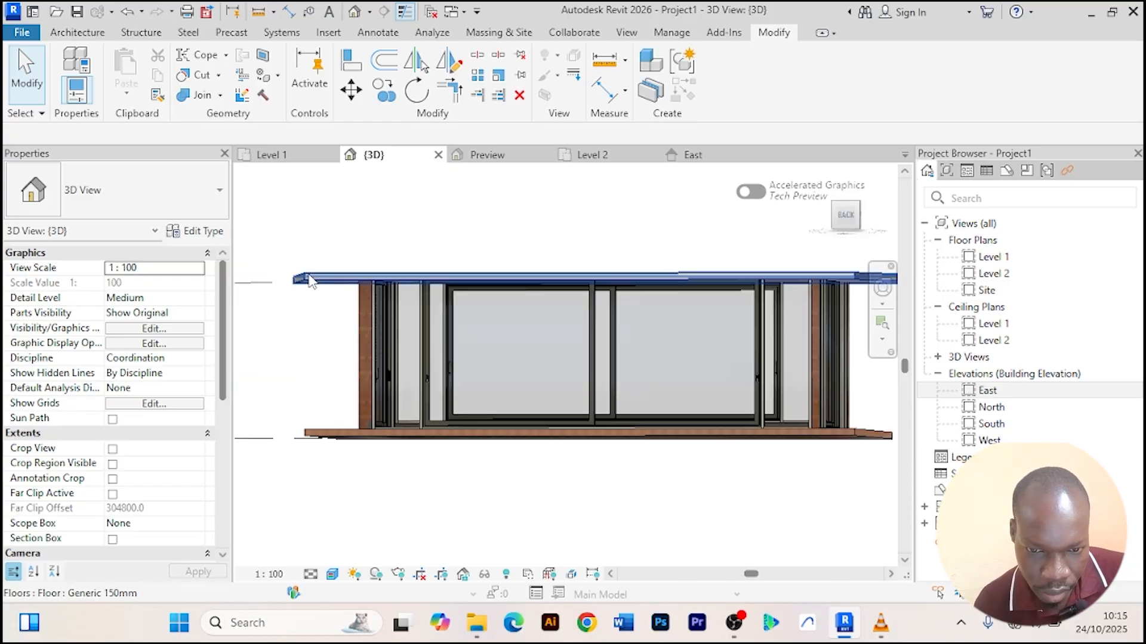
pyautogui.click(196, 231)
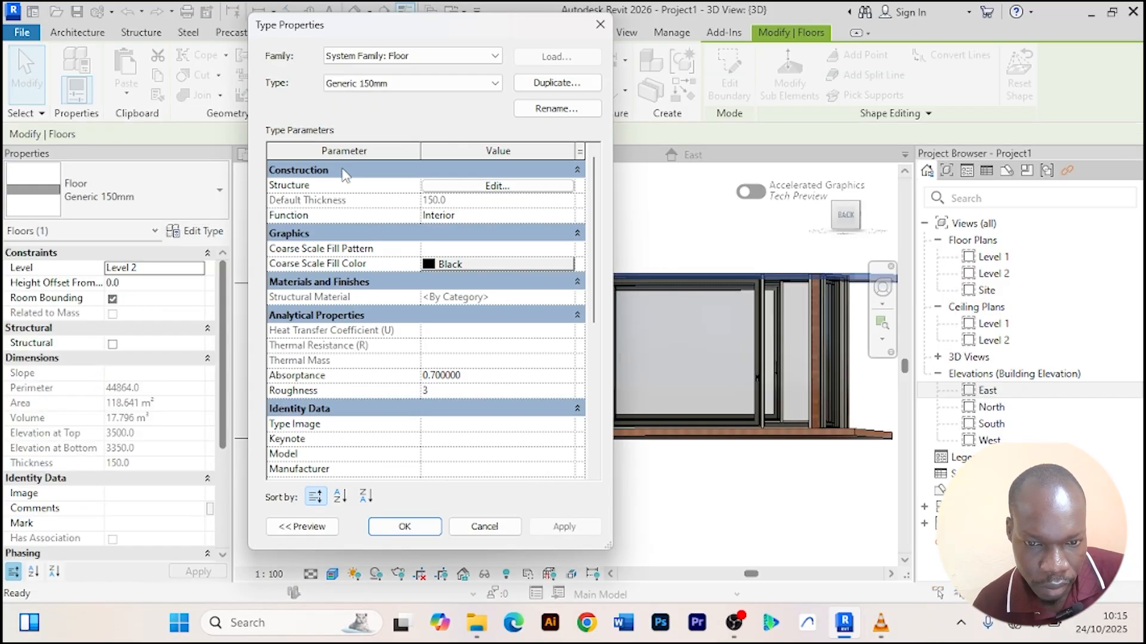
pyautogui.click(495, 186)
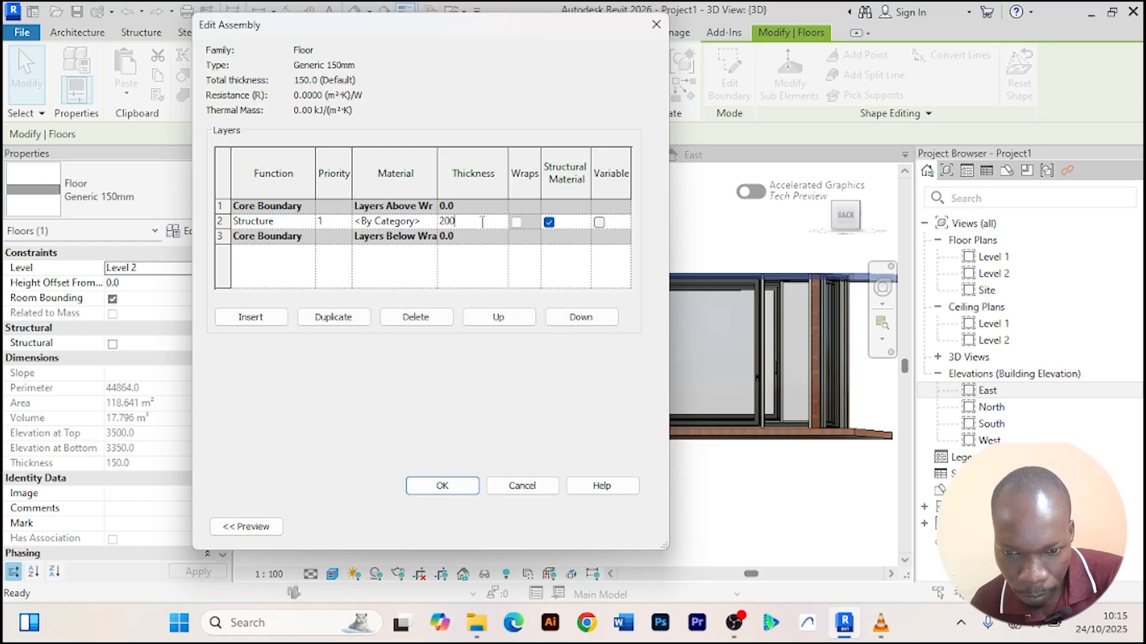
pyautogui.click(434, 487)
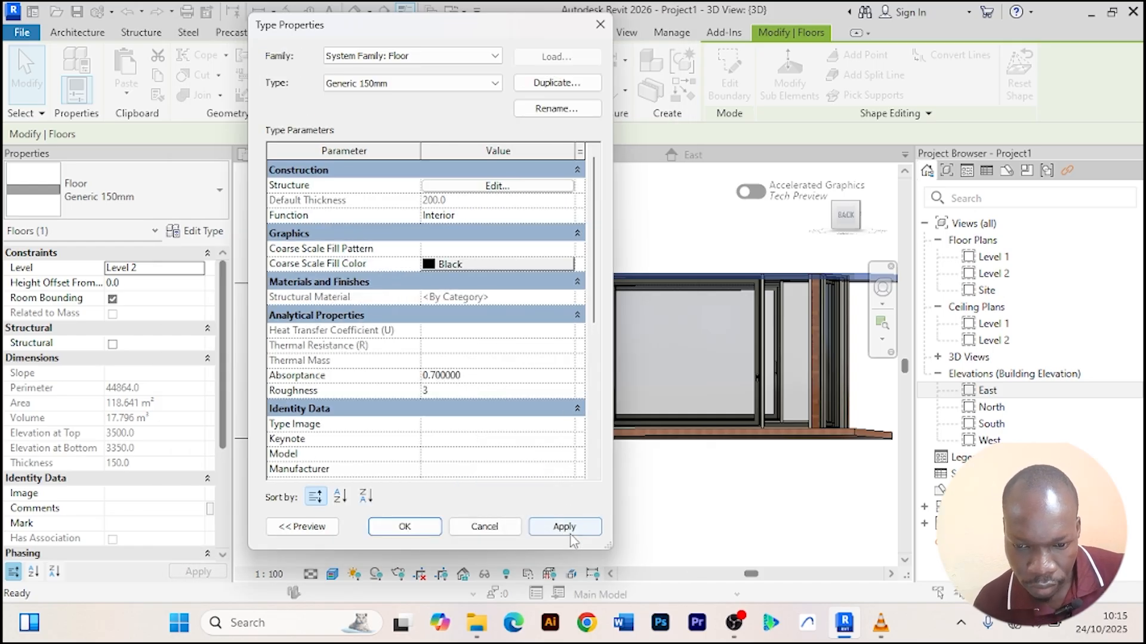
pyautogui.click(404, 526)
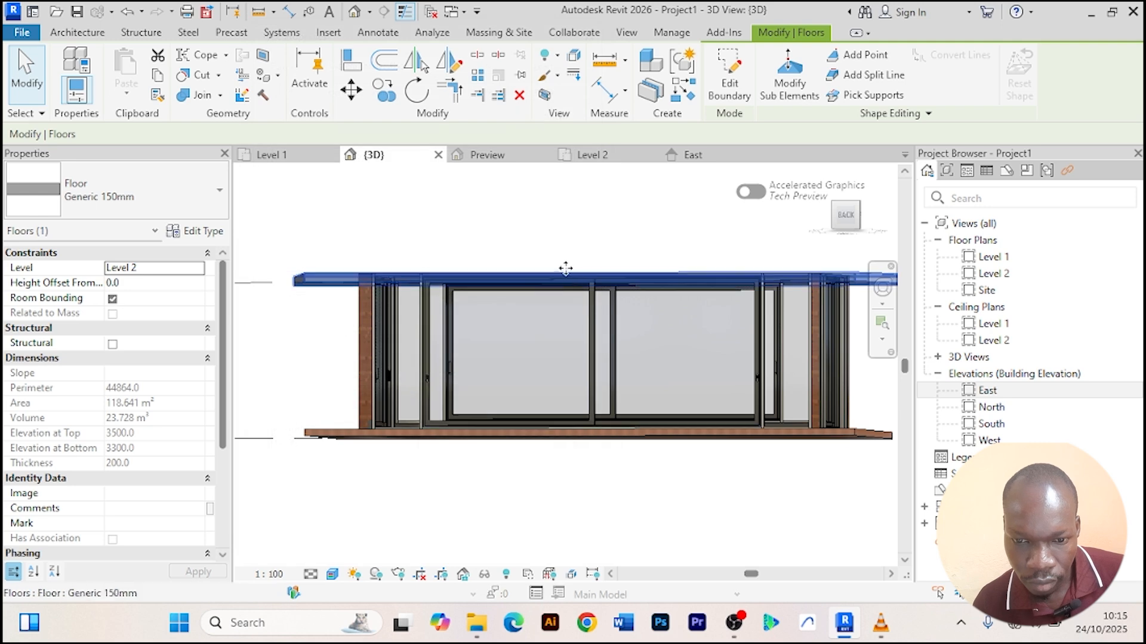
# Set the roof slab's height offset from Level 2 to 20 mm.
pyautogui.click(563, 234)
pyautogui.moveTo(571, 255)
pyautogui.keyDown('shift'); pyautogui.mouseDown(button='middle')
pyautogui.moveTo(493, 257)
pyautogui.moveTo(573, 243)
pyautogui.mouseUp(button='middle'); pyautogui.keyUp('shift')
pyautogui.scroll(2, 364, 263)
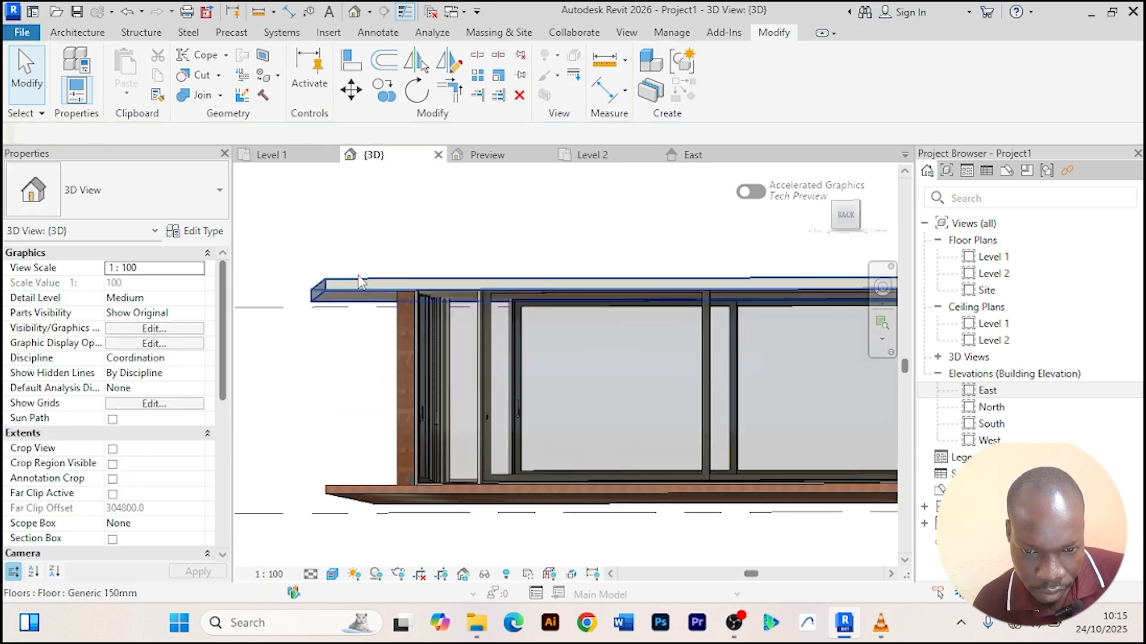
pyautogui.click(357, 282)
pyautogui.click(136, 282)
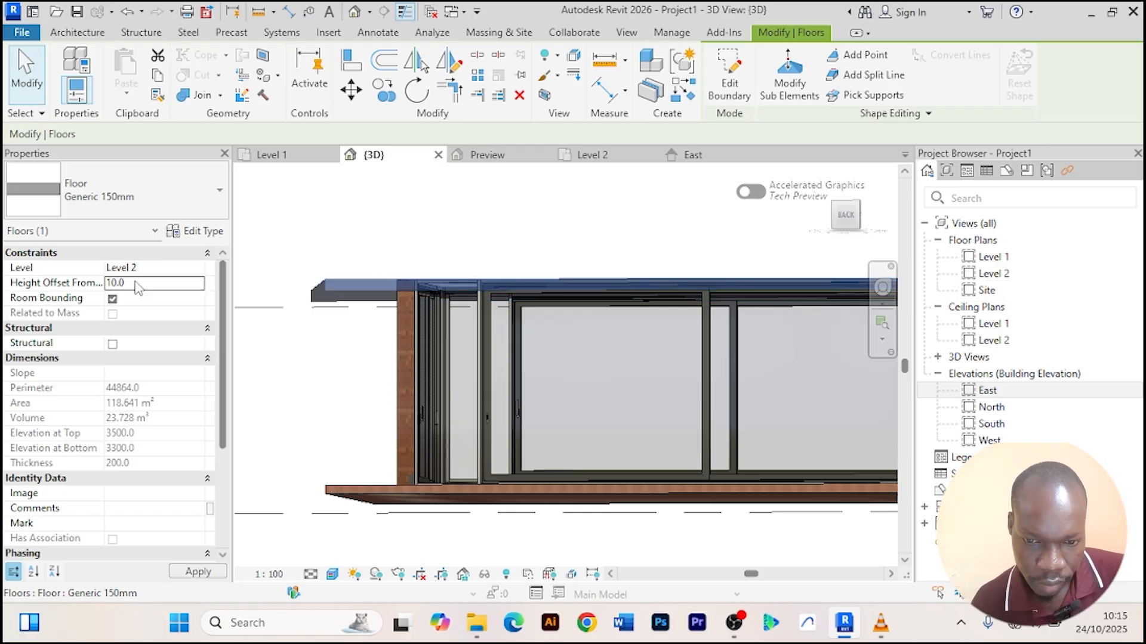
pyautogui.click(489, 228)
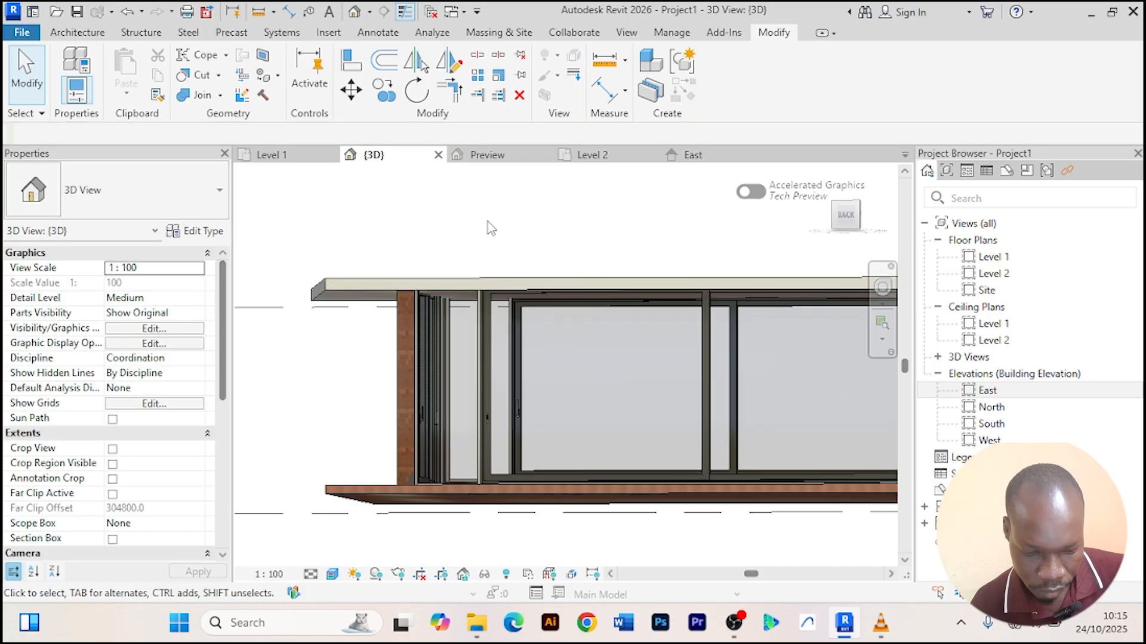
pyautogui.keyDown('shift'); pyautogui.moveTo(488, 230); pyautogui.dragTo(374, 284, button='middle'); pyautogui.keyUp('shift')
pyautogui.click(374, 284)
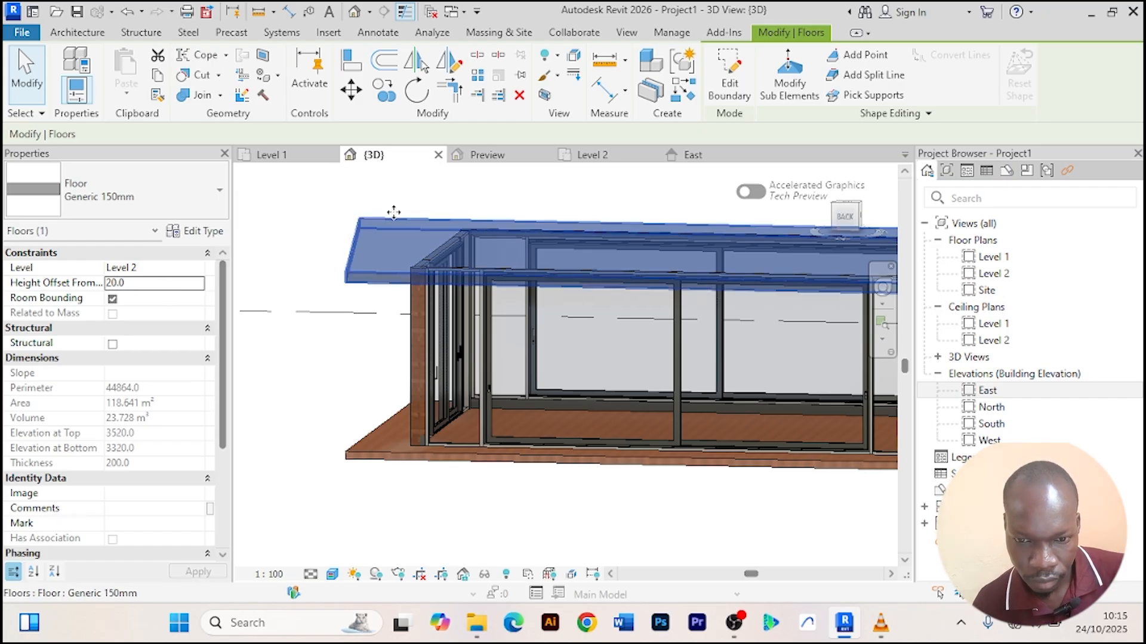
# Orbit and zoom around the model to inspect the thickened, raised roof slab.
pyautogui.click(325, 210)
pyautogui.scroll(-2, 325, 210)
pyautogui.keyDown('shift'); pyautogui.moveTo(324, 210); pyautogui.dragTo(524, 458, button='middle'); pyautogui.keyUp('shift')
pyautogui.scroll(3, 443, 311)
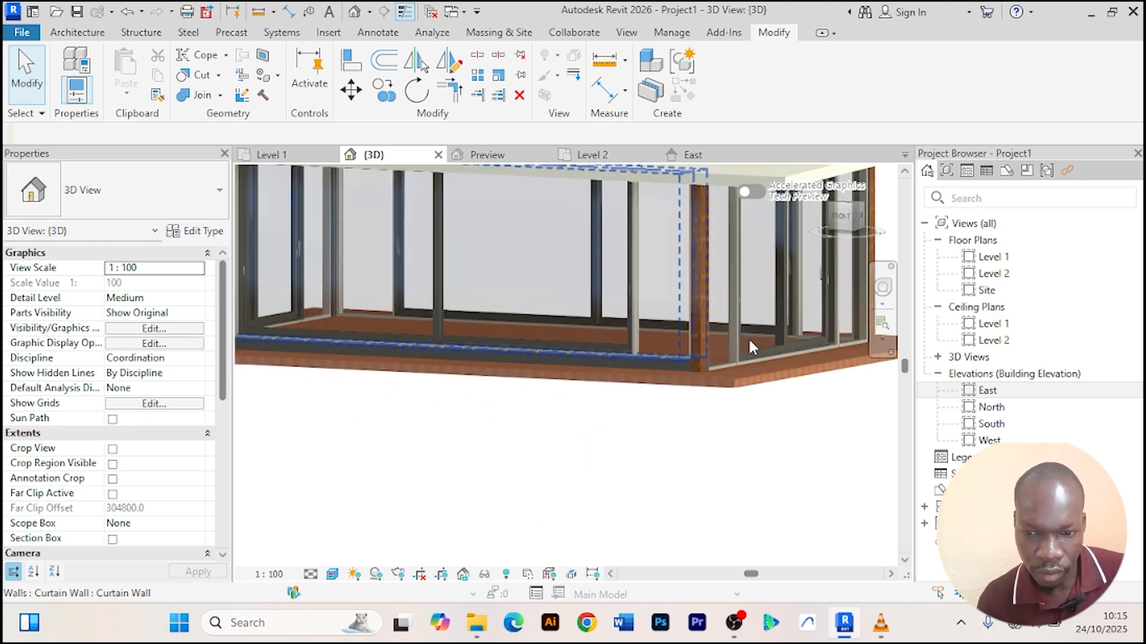
pyautogui.scroll(-5, 749, 346)
pyautogui.keyDown('shift'); pyautogui.moveTo(753, 461); pyautogui.dragTo(539, 483, button='middle'); pyautogui.keyUp('shift')
pyautogui.scroll(2, 676, 444)
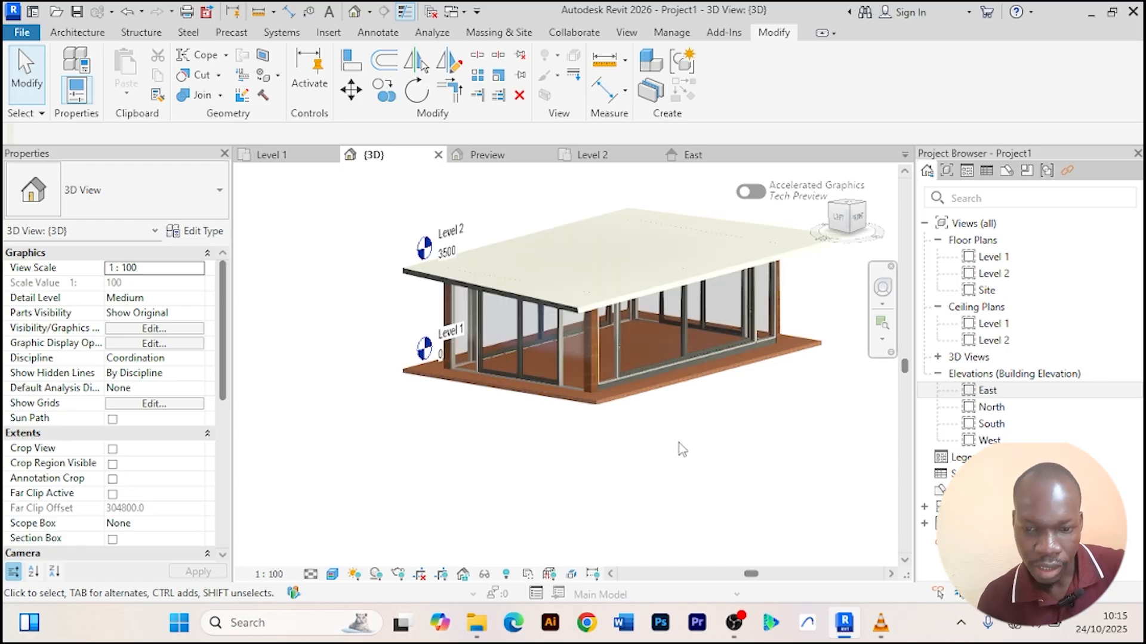
pyautogui.moveTo(676, 444); pyautogui.dragTo(573, 466, button='middle')
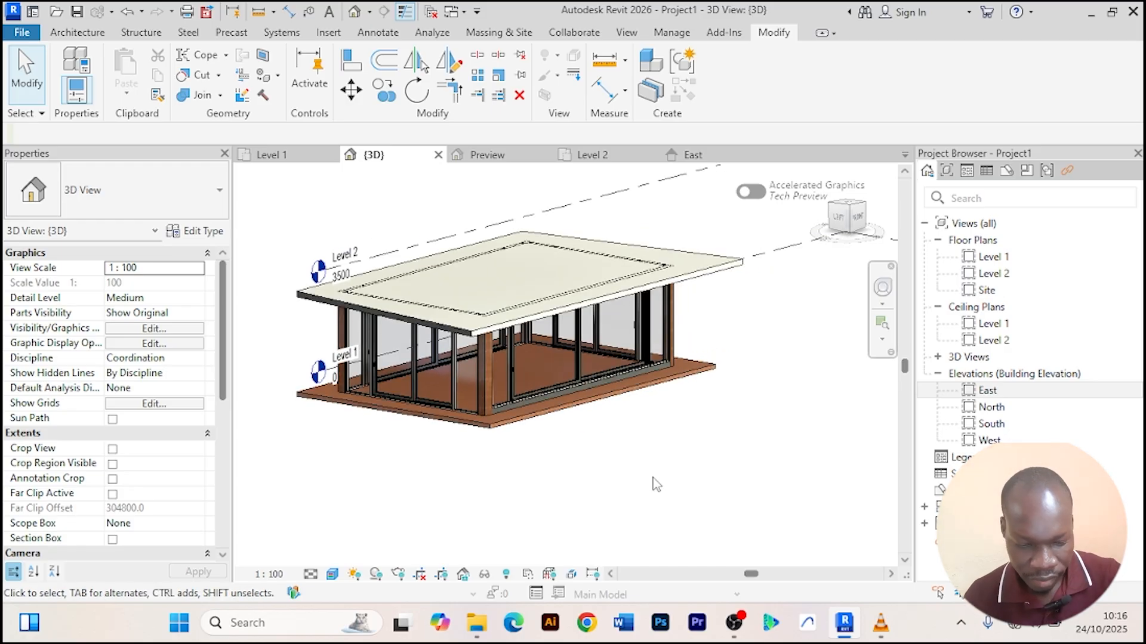
pyautogui.keyDown('shift'); pyautogui.moveTo(667, 492); pyautogui.dragTo(631, 468, button='middle'); pyautogui.keyUp('shift')
pyautogui.scroll(2, 728, 463)
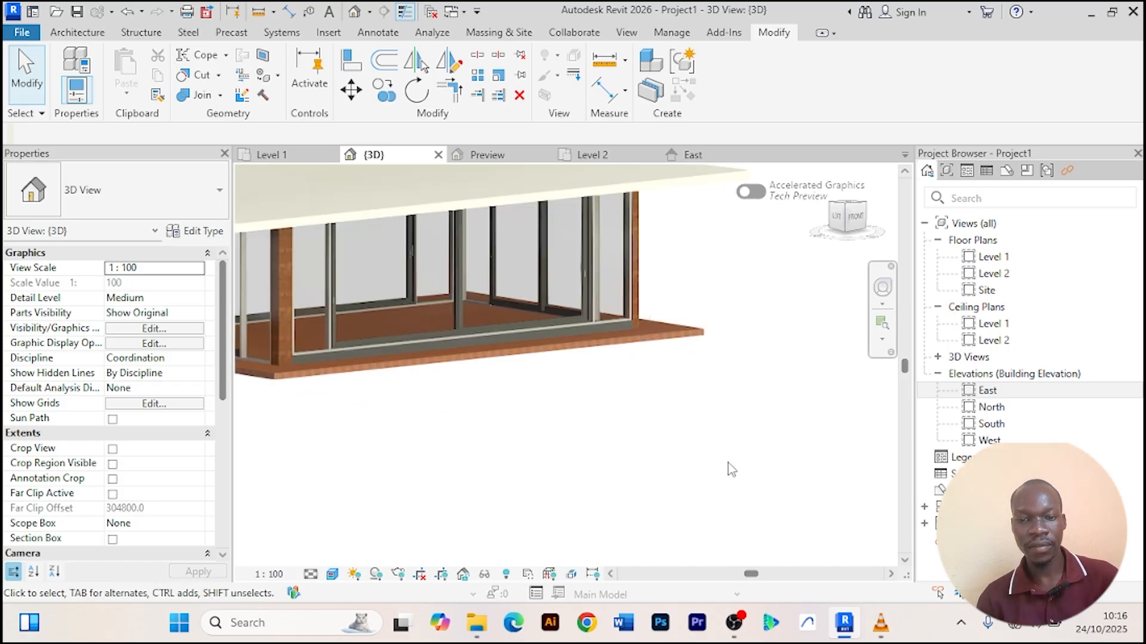
pyautogui.scroll(-3, 667, 436)
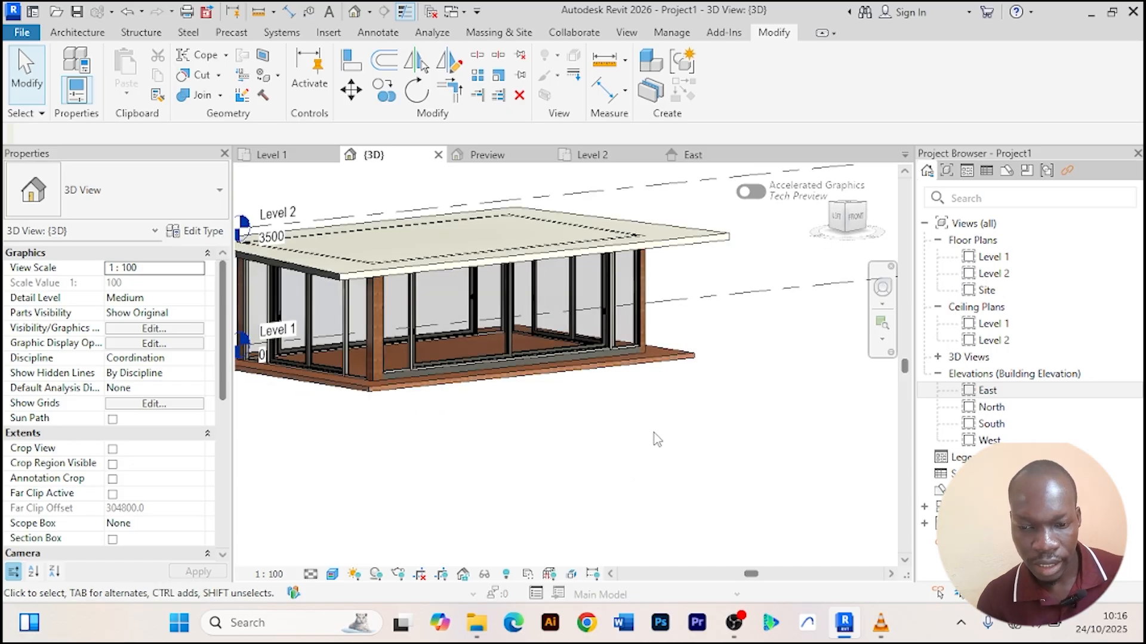
pyautogui.scroll(-1, 654, 433)
pyautogui.scroll(2, 644, 427)
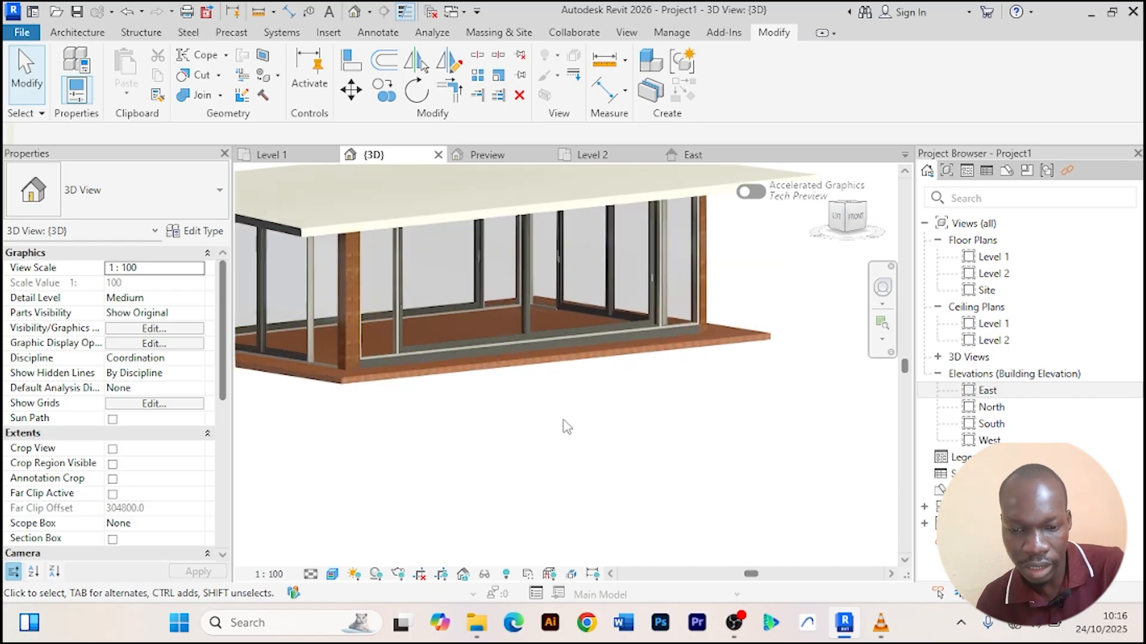